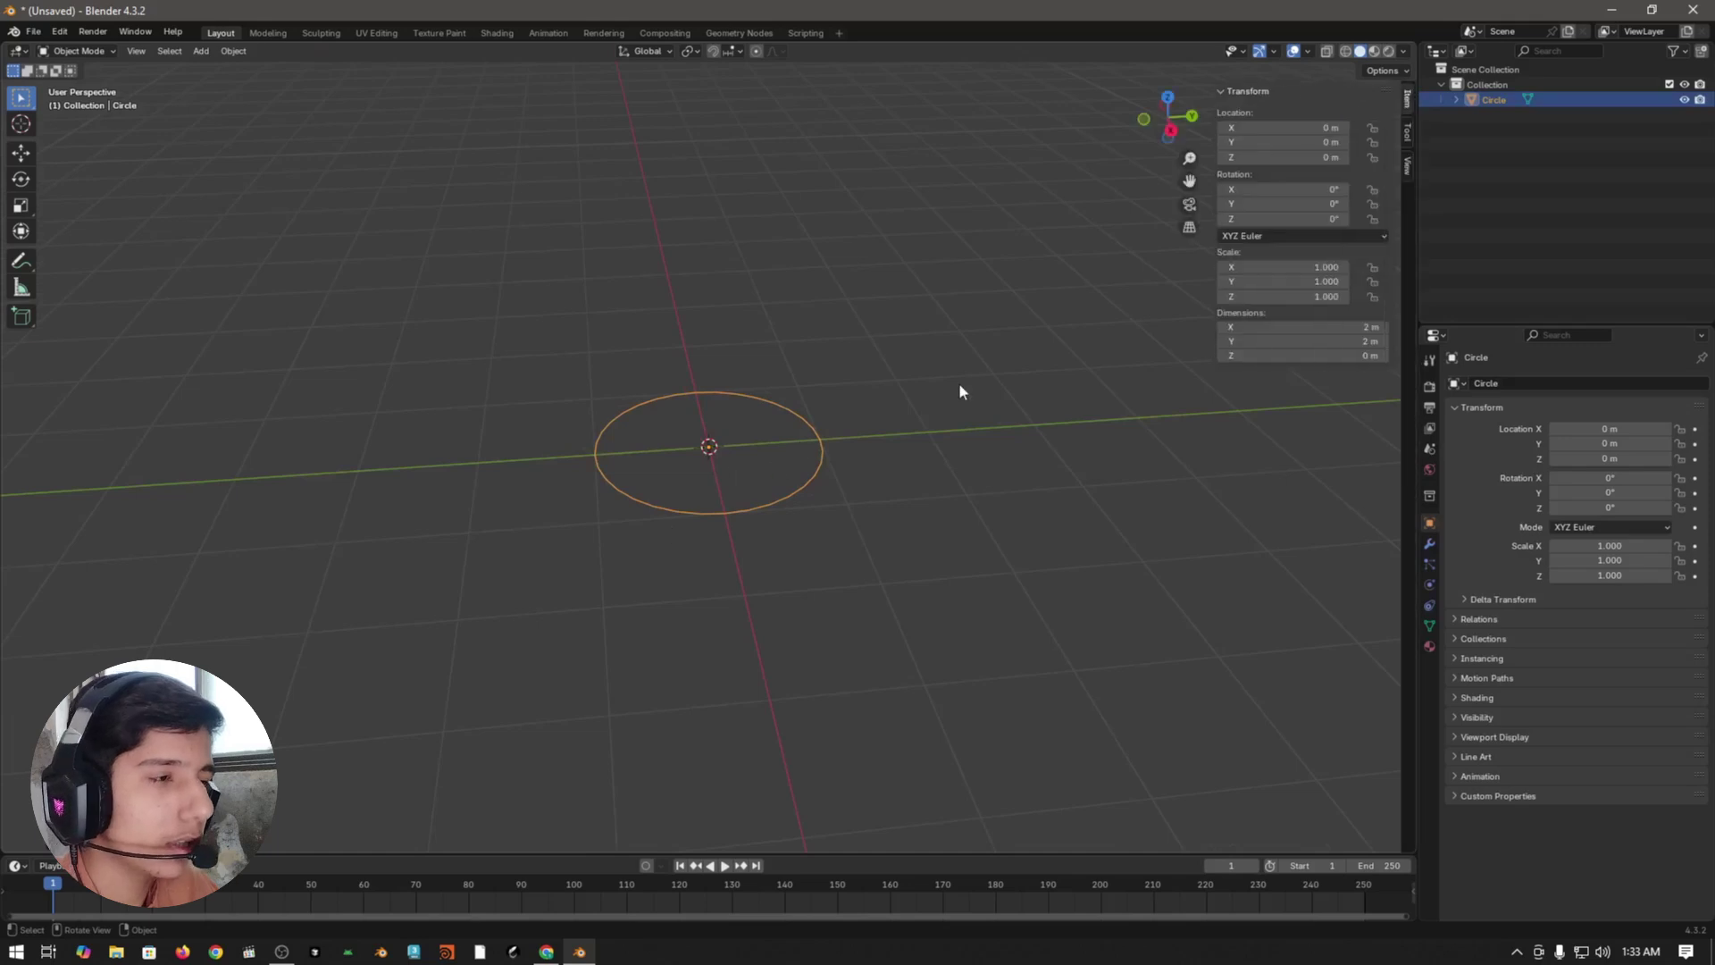
- Enter 12 in the circle's X Dimensions field to make it 12 m wide
{"action": "left_click", "coordinate": [1269, 328]}
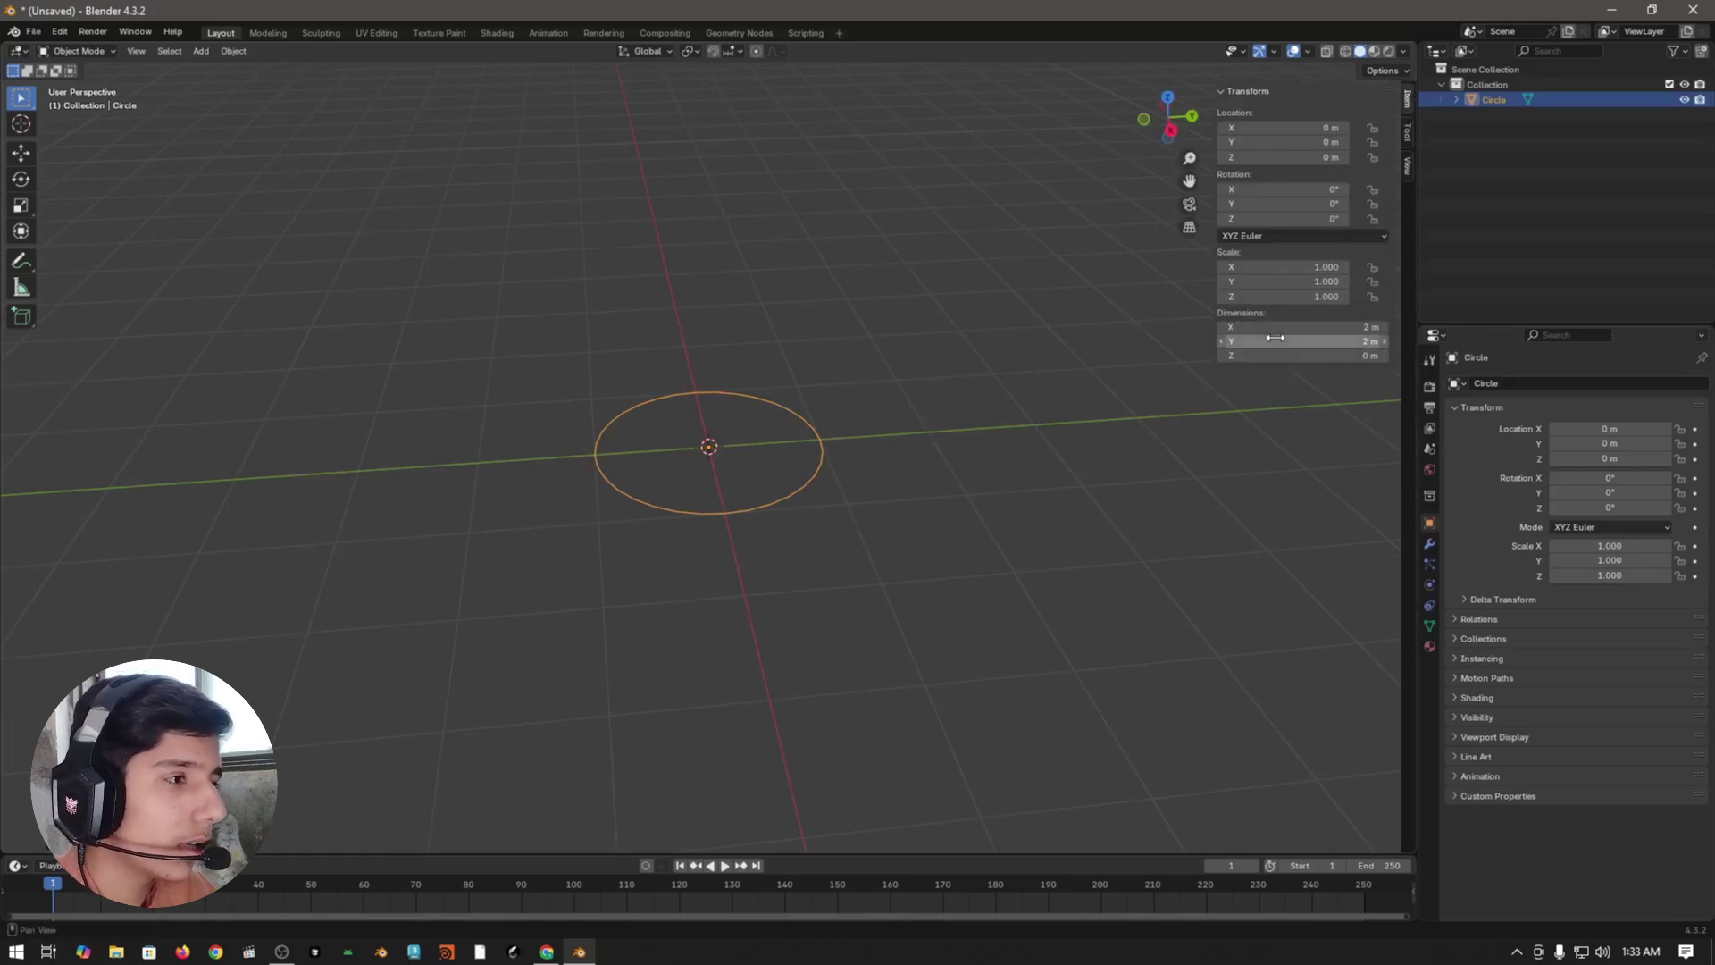
{"action": "left_click", "coordinate": [1275, 343]}
{"action": "left_click", "coordinate": [1276, 329]}
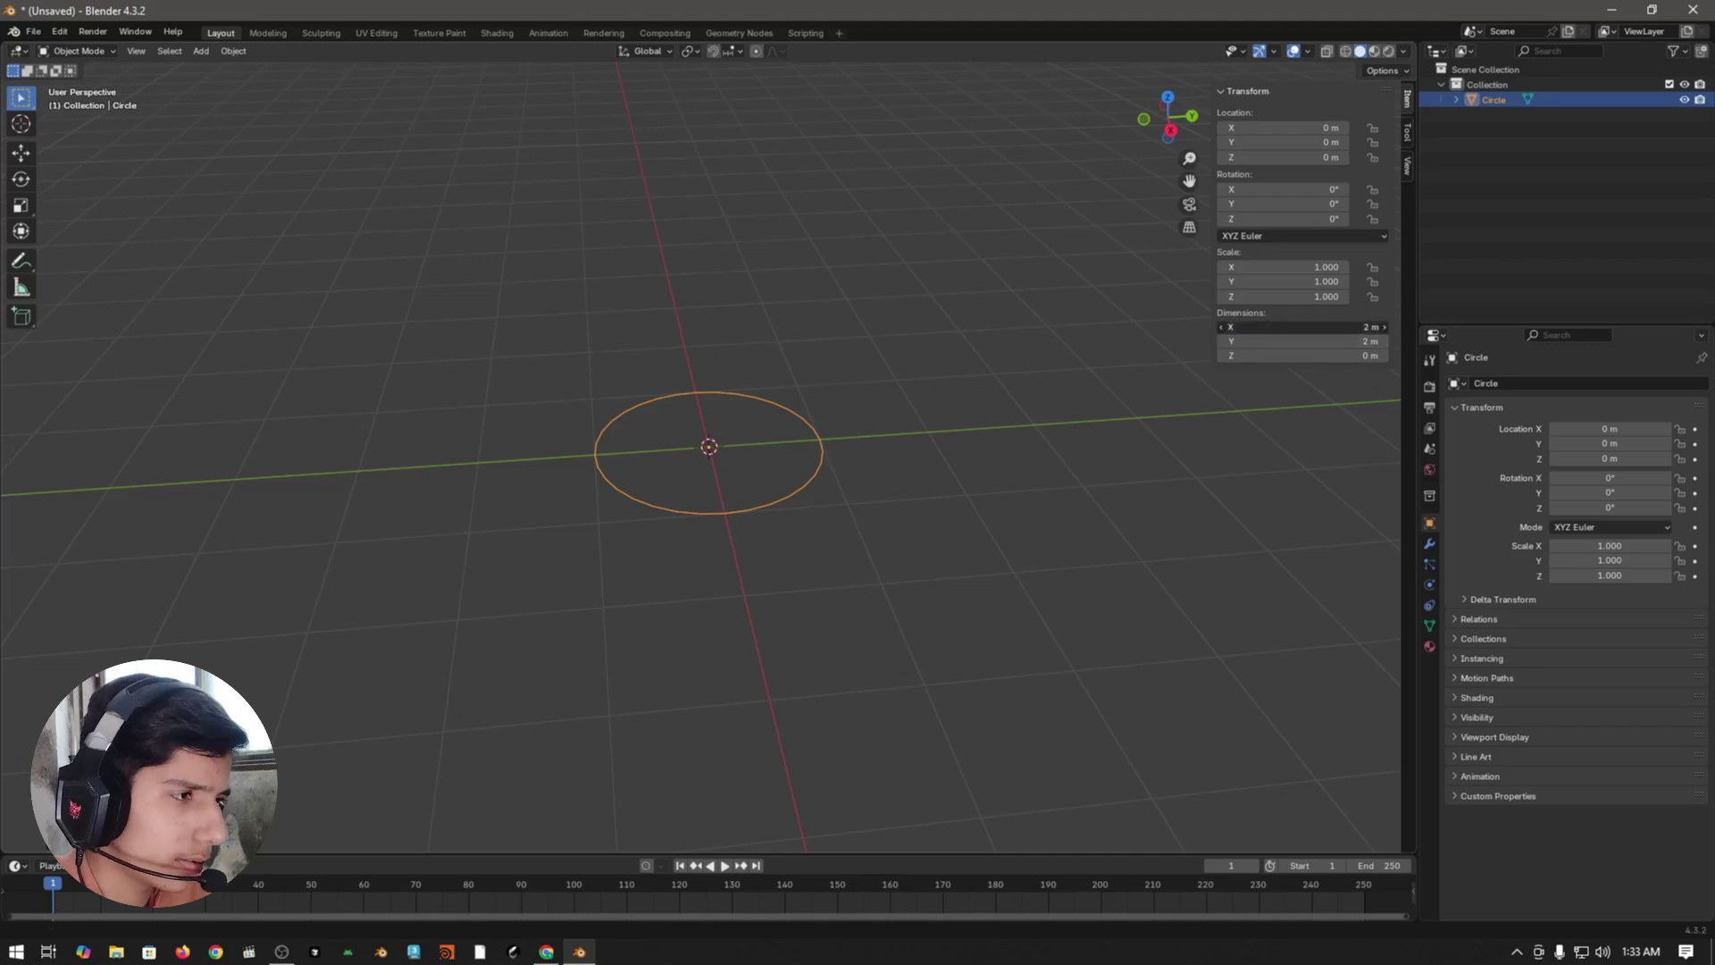
{"action": "left_click", "coordinate": [1331, 330]}
{"action": "type", "text": "12"}
{"action": "key", "text": "Return"}
{"action": "left_click", "coordinate": [1332, 341]}
- Set the Y dimension to 12 m and extrude the circle straight up into a wall
{"action": "key", "text": "ctrl+v"}
{"action": "key", "text": "Tab"}
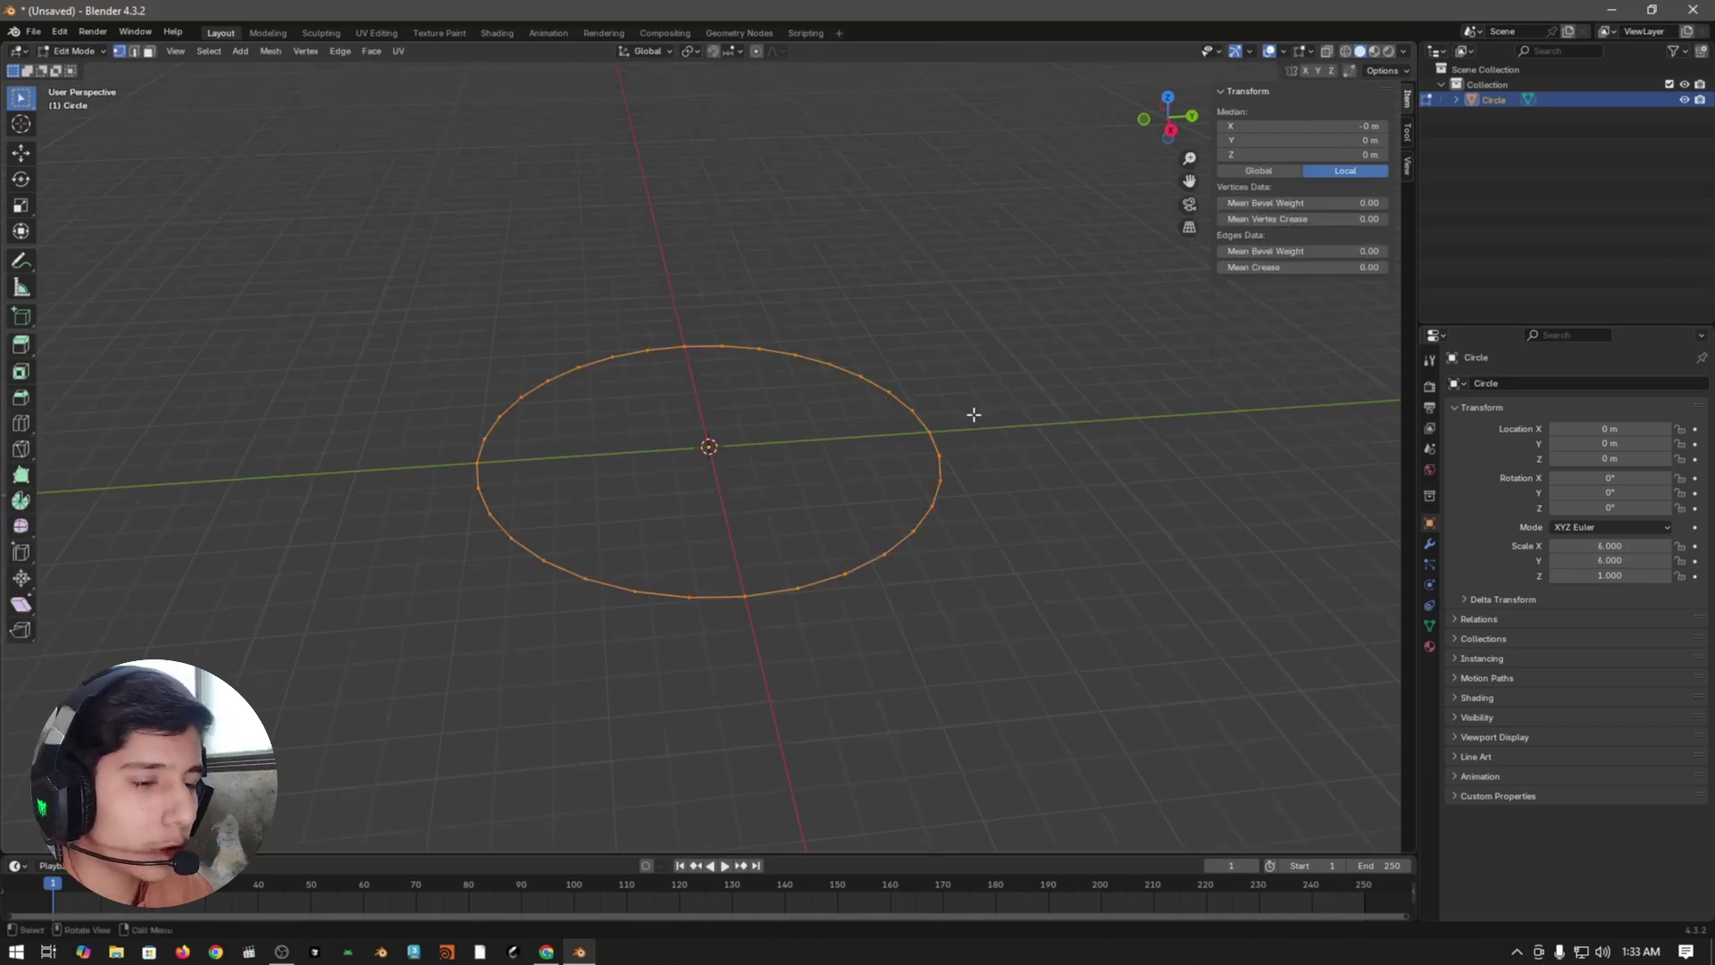
{"action": "key", "text": "e"}
{"action": "key", "text": "z"}
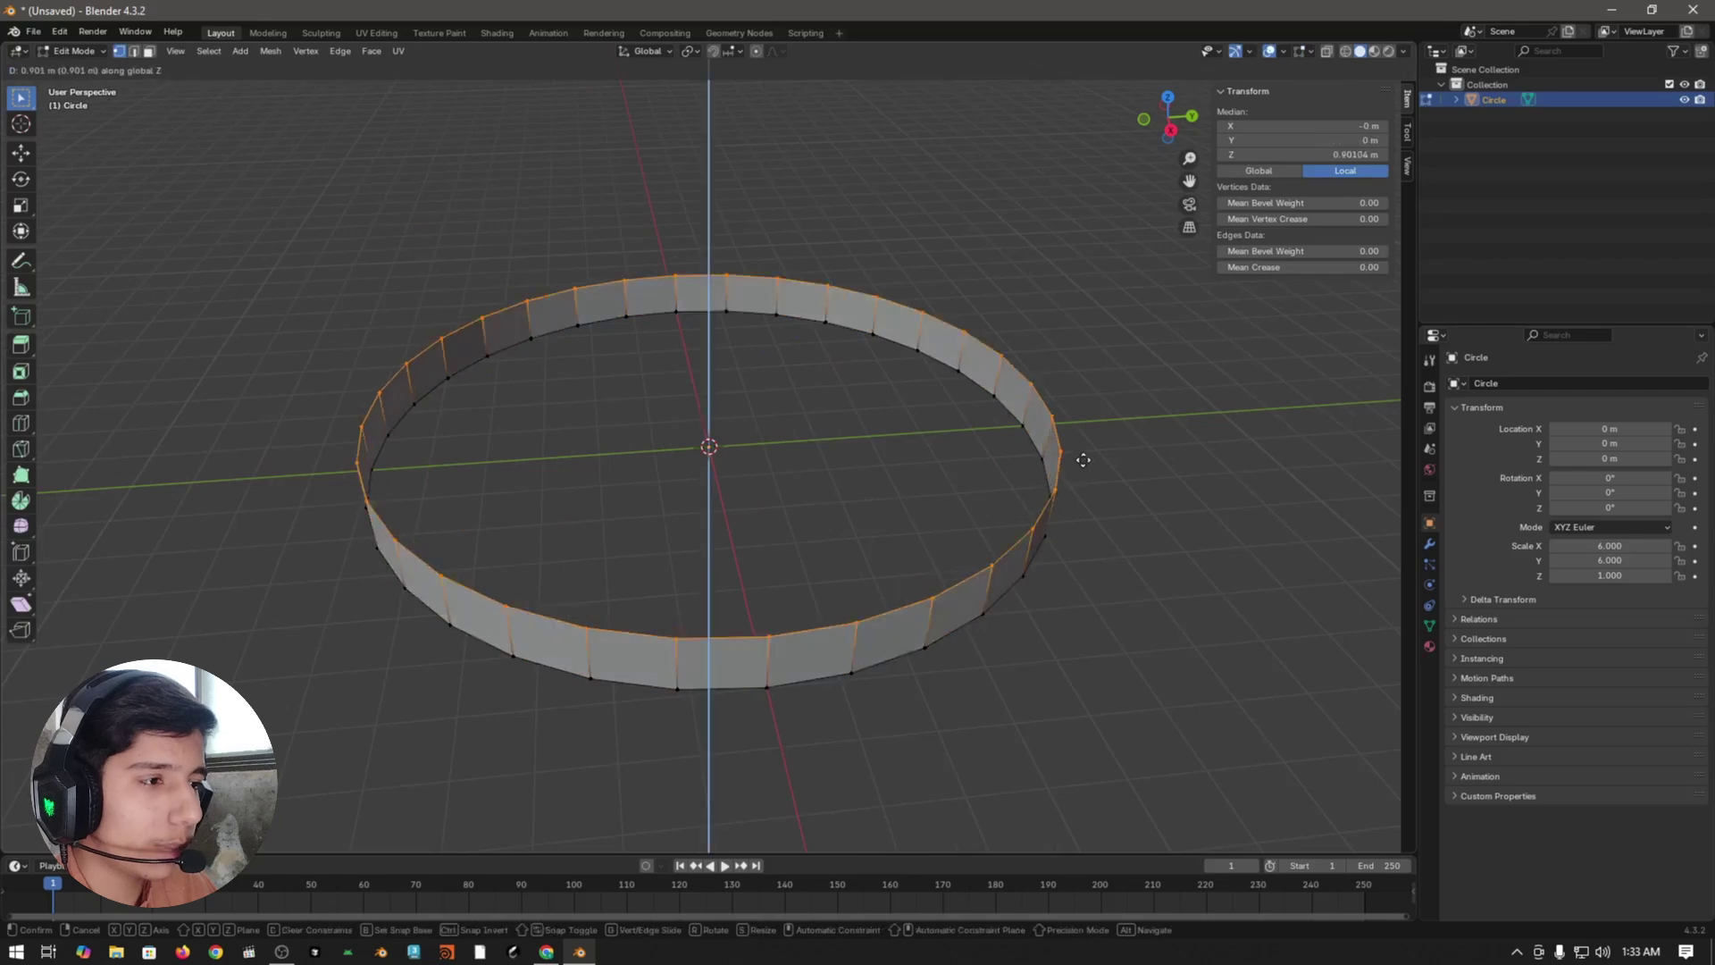
{"action": "left_click", "coordinate": [1081, 437]}
{"action": "mouse_move", "coordinate": [1083, 438]}
{"action": "middle_mouse_down"}
{"action": "mouse_move", "coordinate": [1118, 440]}
{"action": "mouse_move", "coordinate": [1100, 432]}
{"action": "middle_mouse_up"}
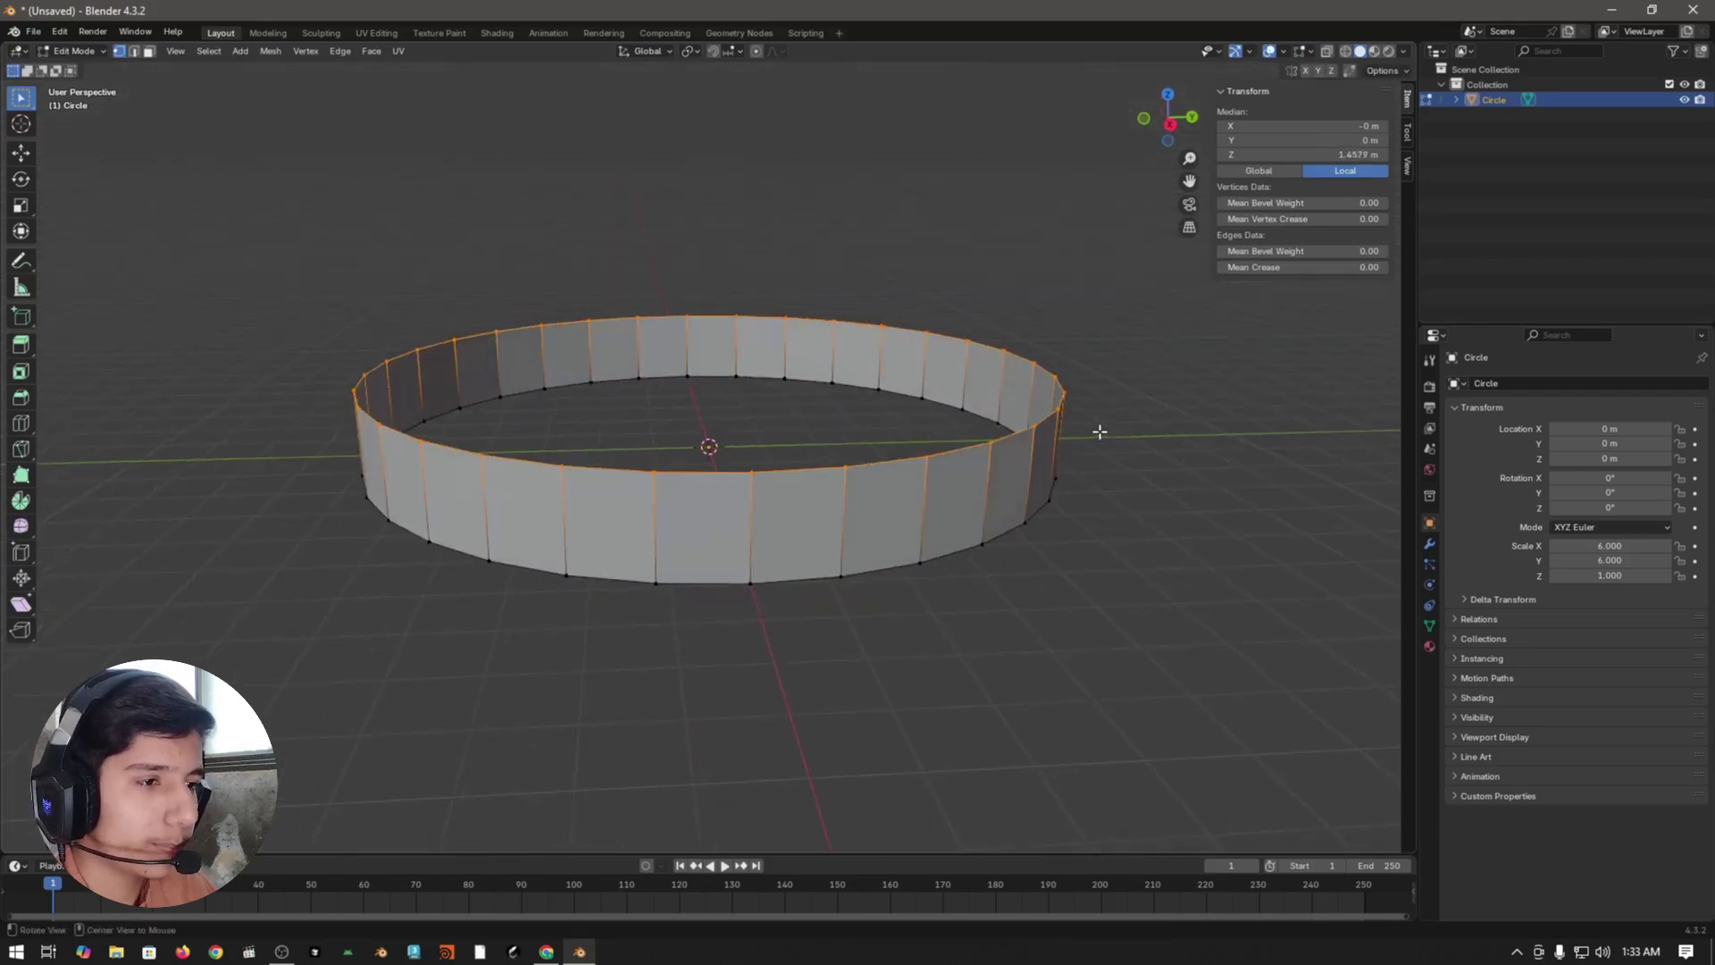
- Extrude the top edge slightly upward and scale new loops inward into two inset rings
{"action": "key", "text": "e"}
{"action": "key", "text": "z"}
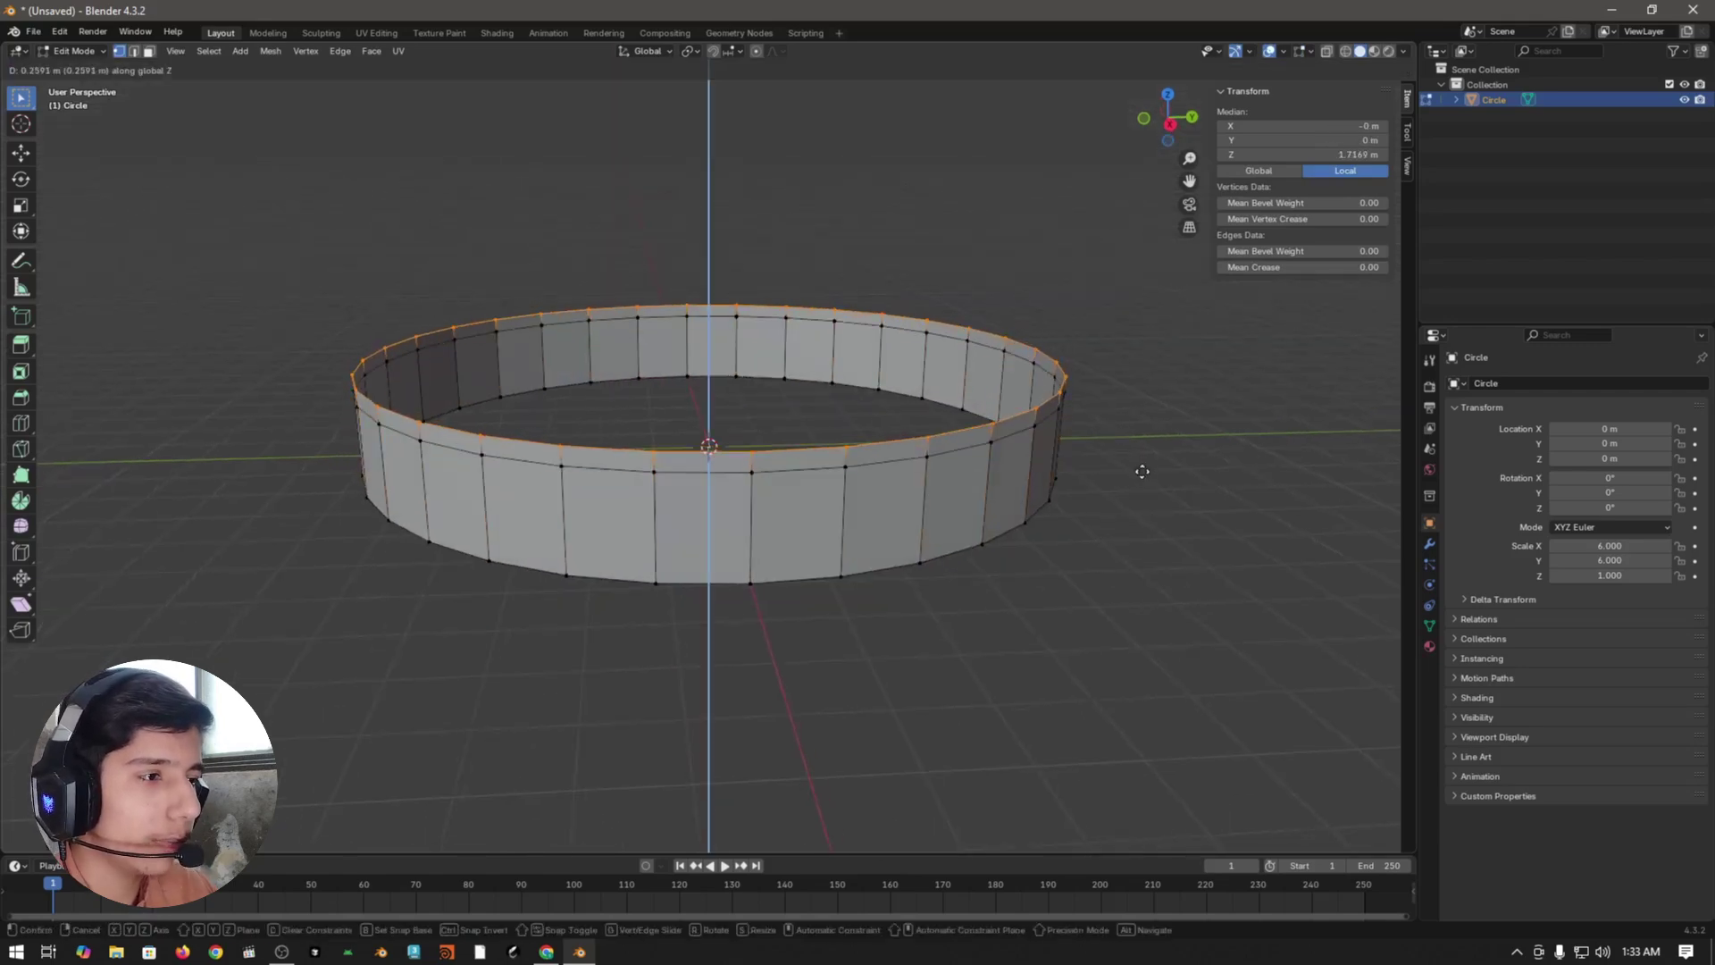
{"action": "left_click", "coordinate": [1145, 478]}
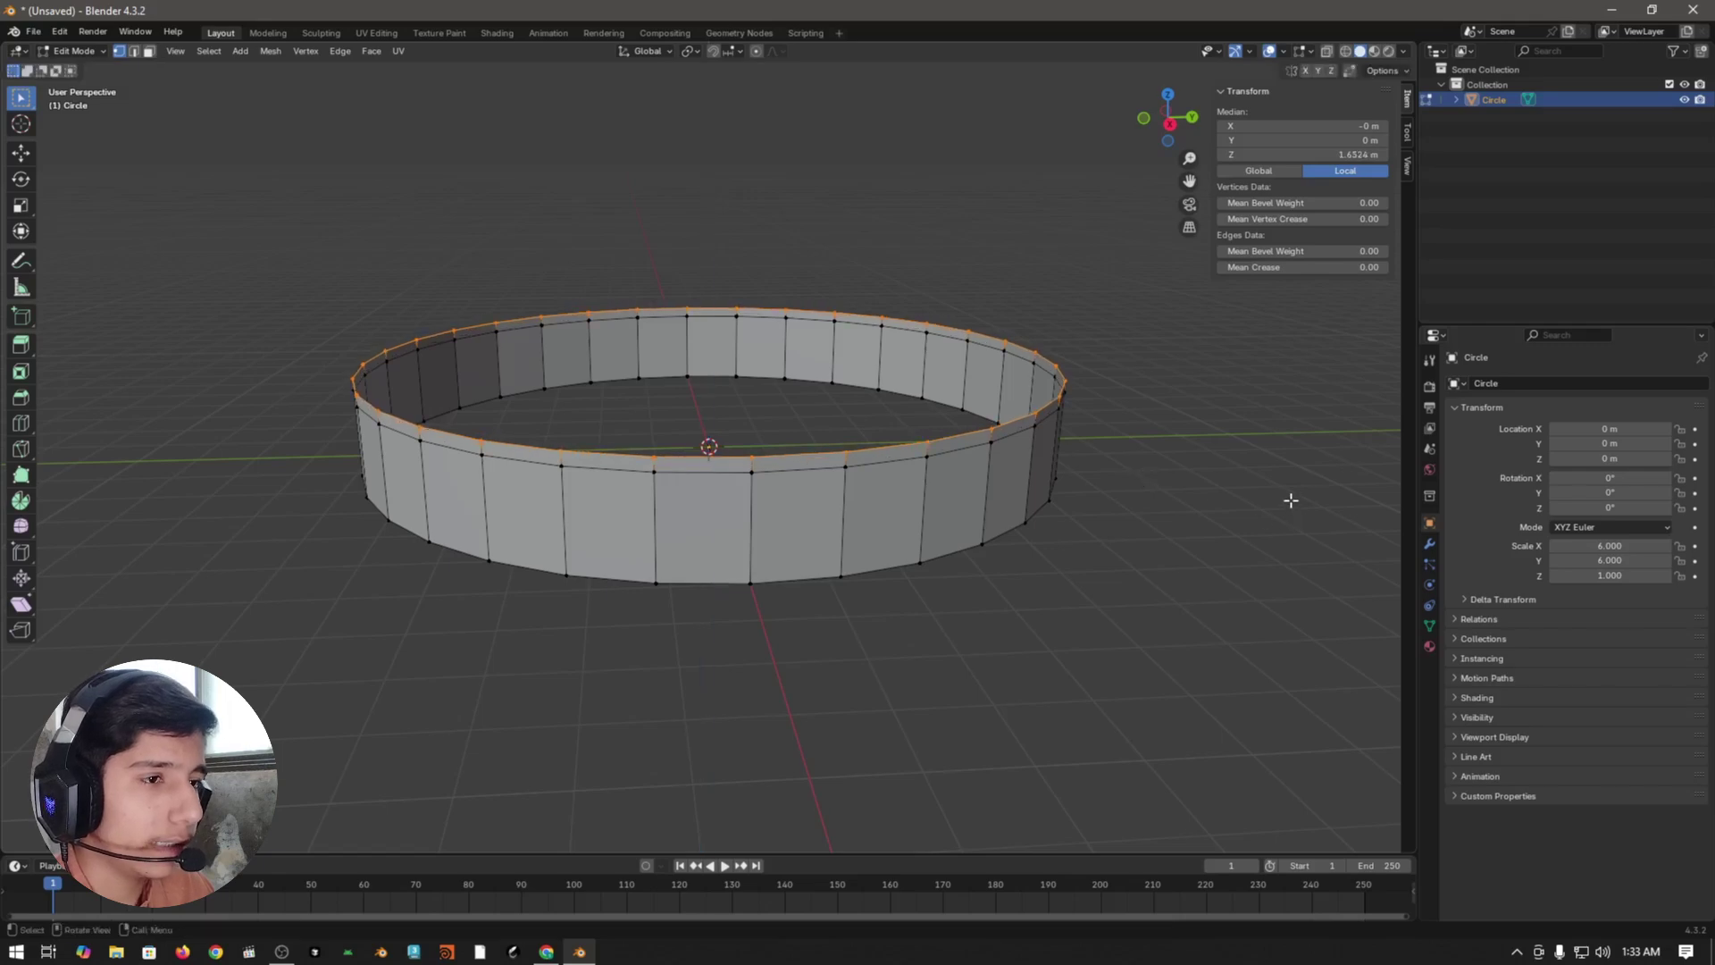
{"action": "key", "text": "s"}
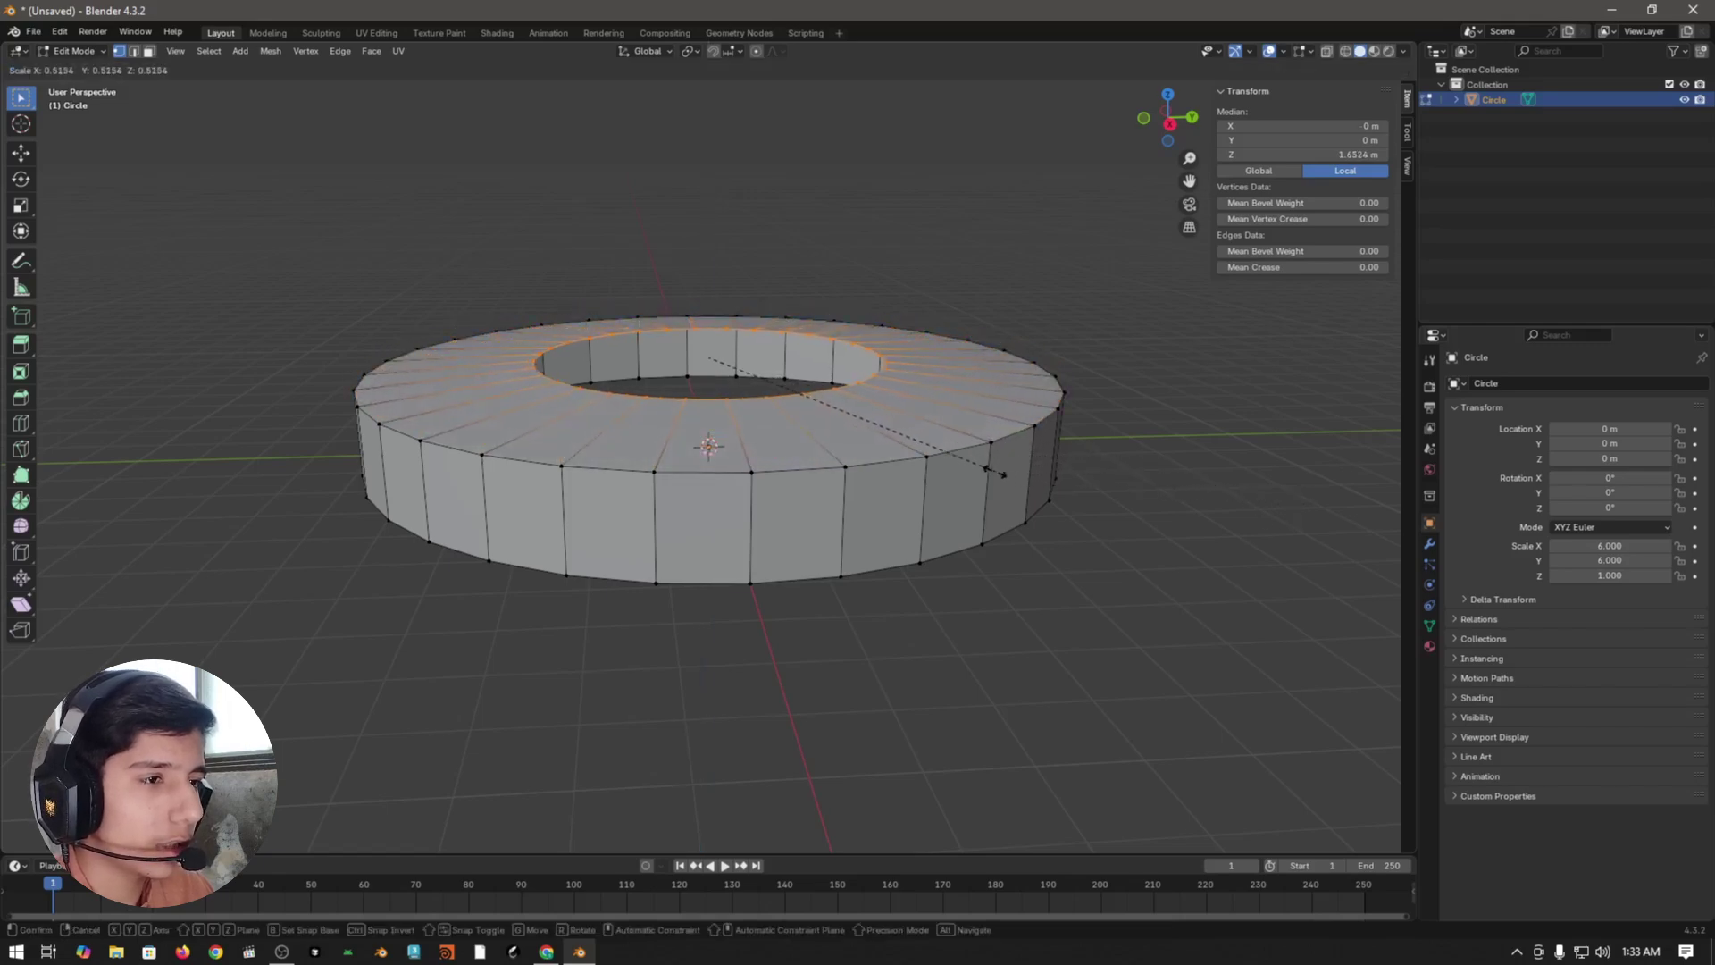
{"action": "left_click", "coordinate": [1000, 471]}
{"action": "middle_click_drag", "start_coordinate": [1000, 472], "coordinate": [1064, 483]}
{"action": "key", "text": "e"}
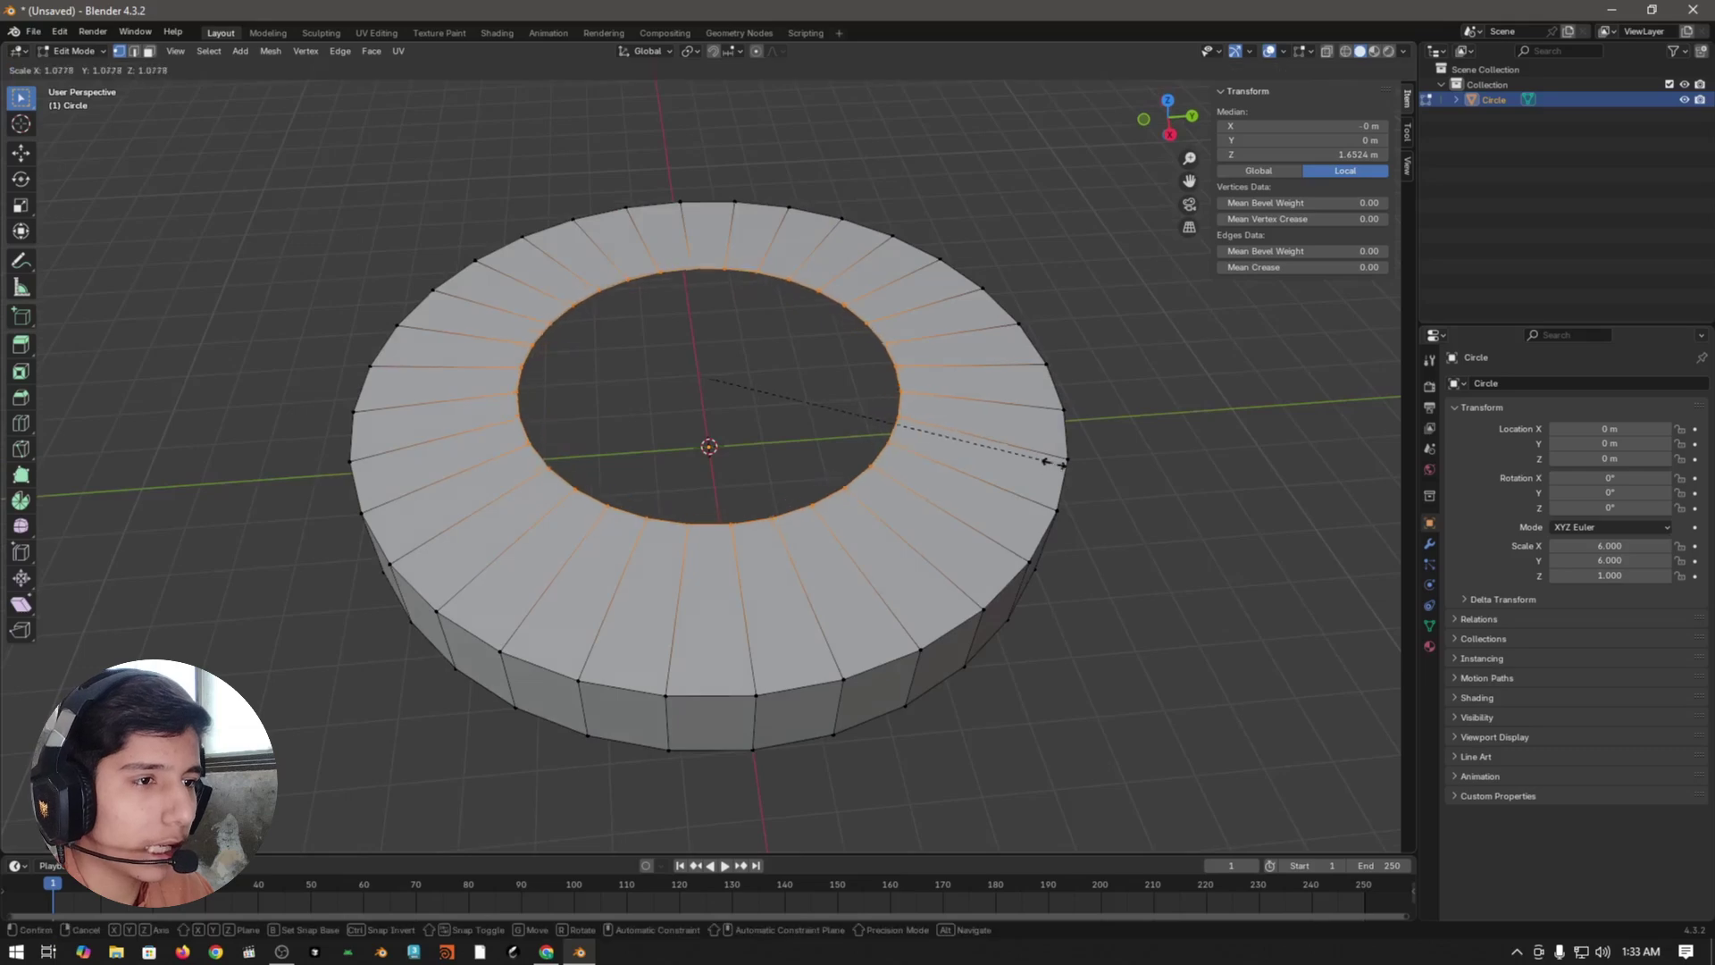
{"action": "right_click", "coordinate": [1067, 469]}
{"action": "key", "text": "s"}
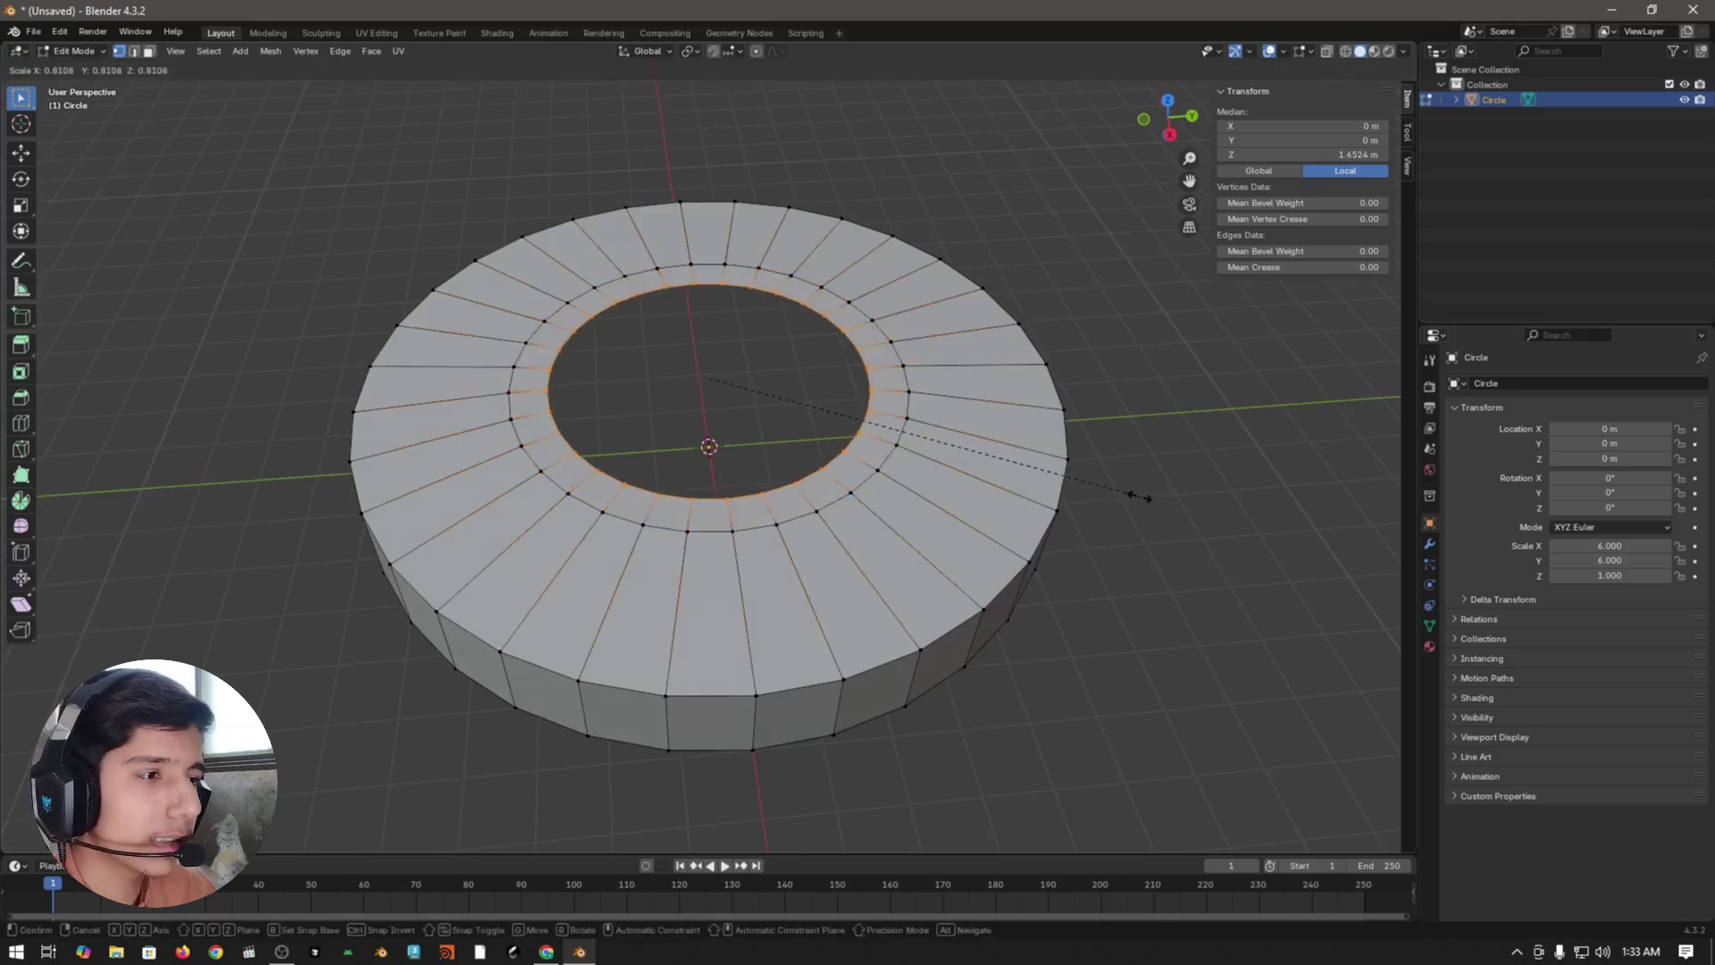
{"action": "left_click", "coordinate": [1038, 451]}
- Add a scaled innermost ring and fill the centre hole with a face
{"action": "key", "text": "e"}
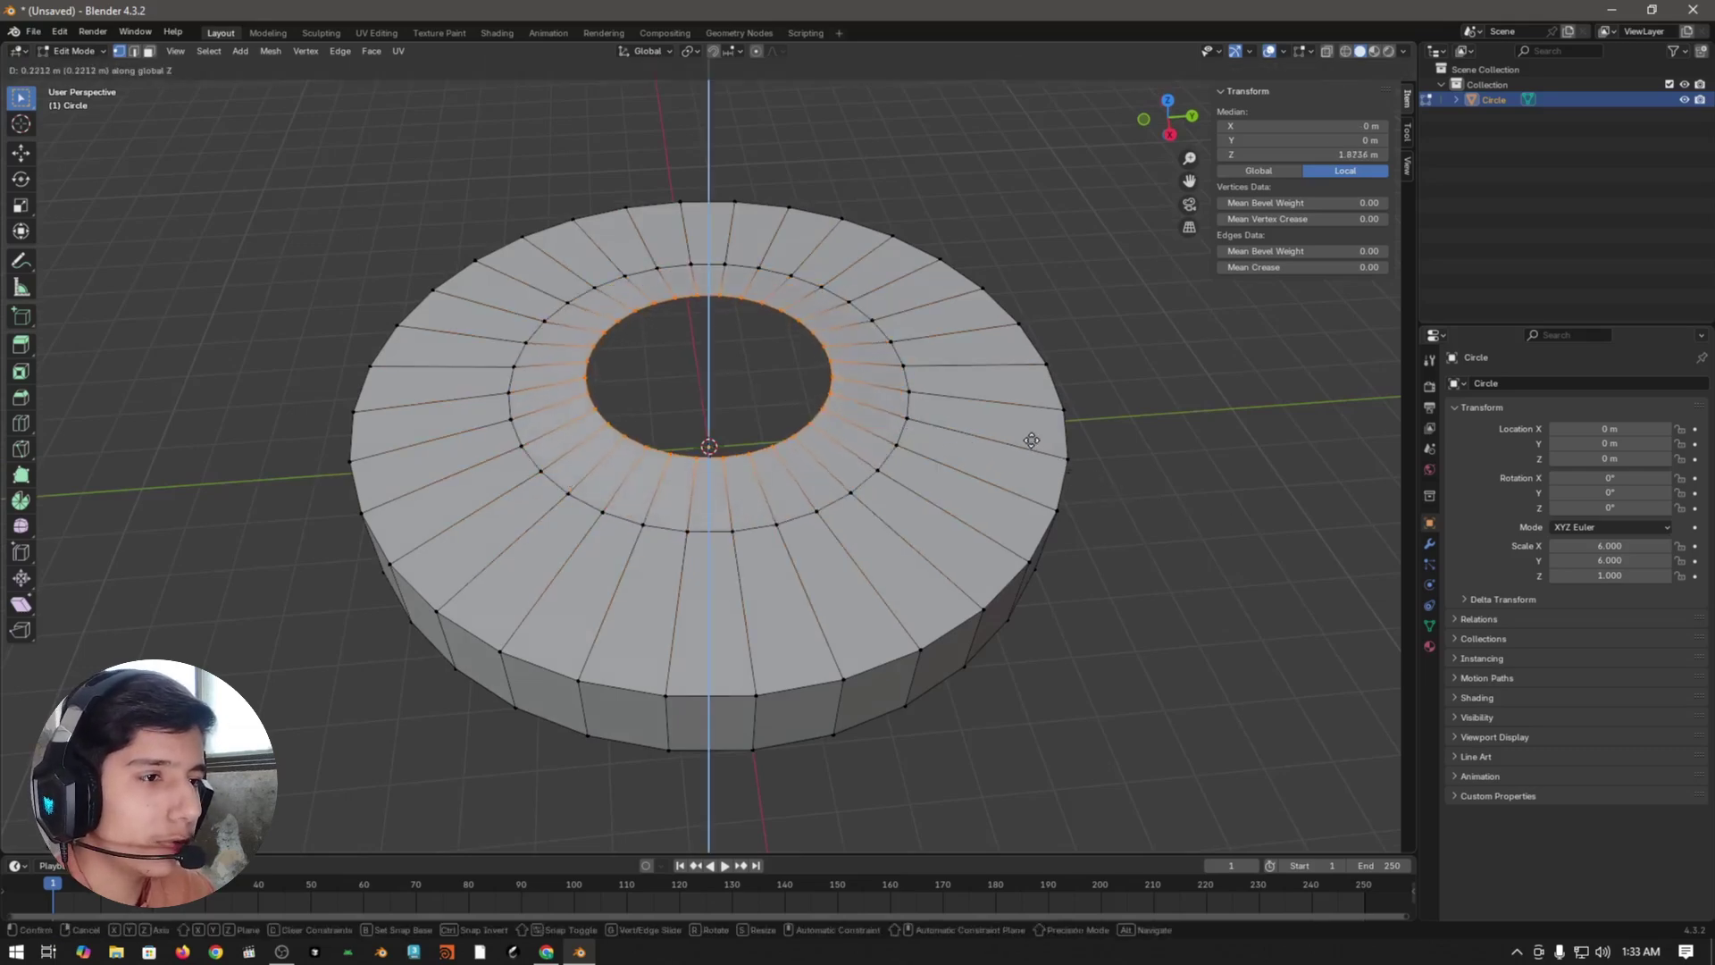
{"action": "right_click", "coordinate": [1033, 438]}
{"action": "key", "text": "s"}
{"action": "left_click", "coordinate": [1005, 436]}
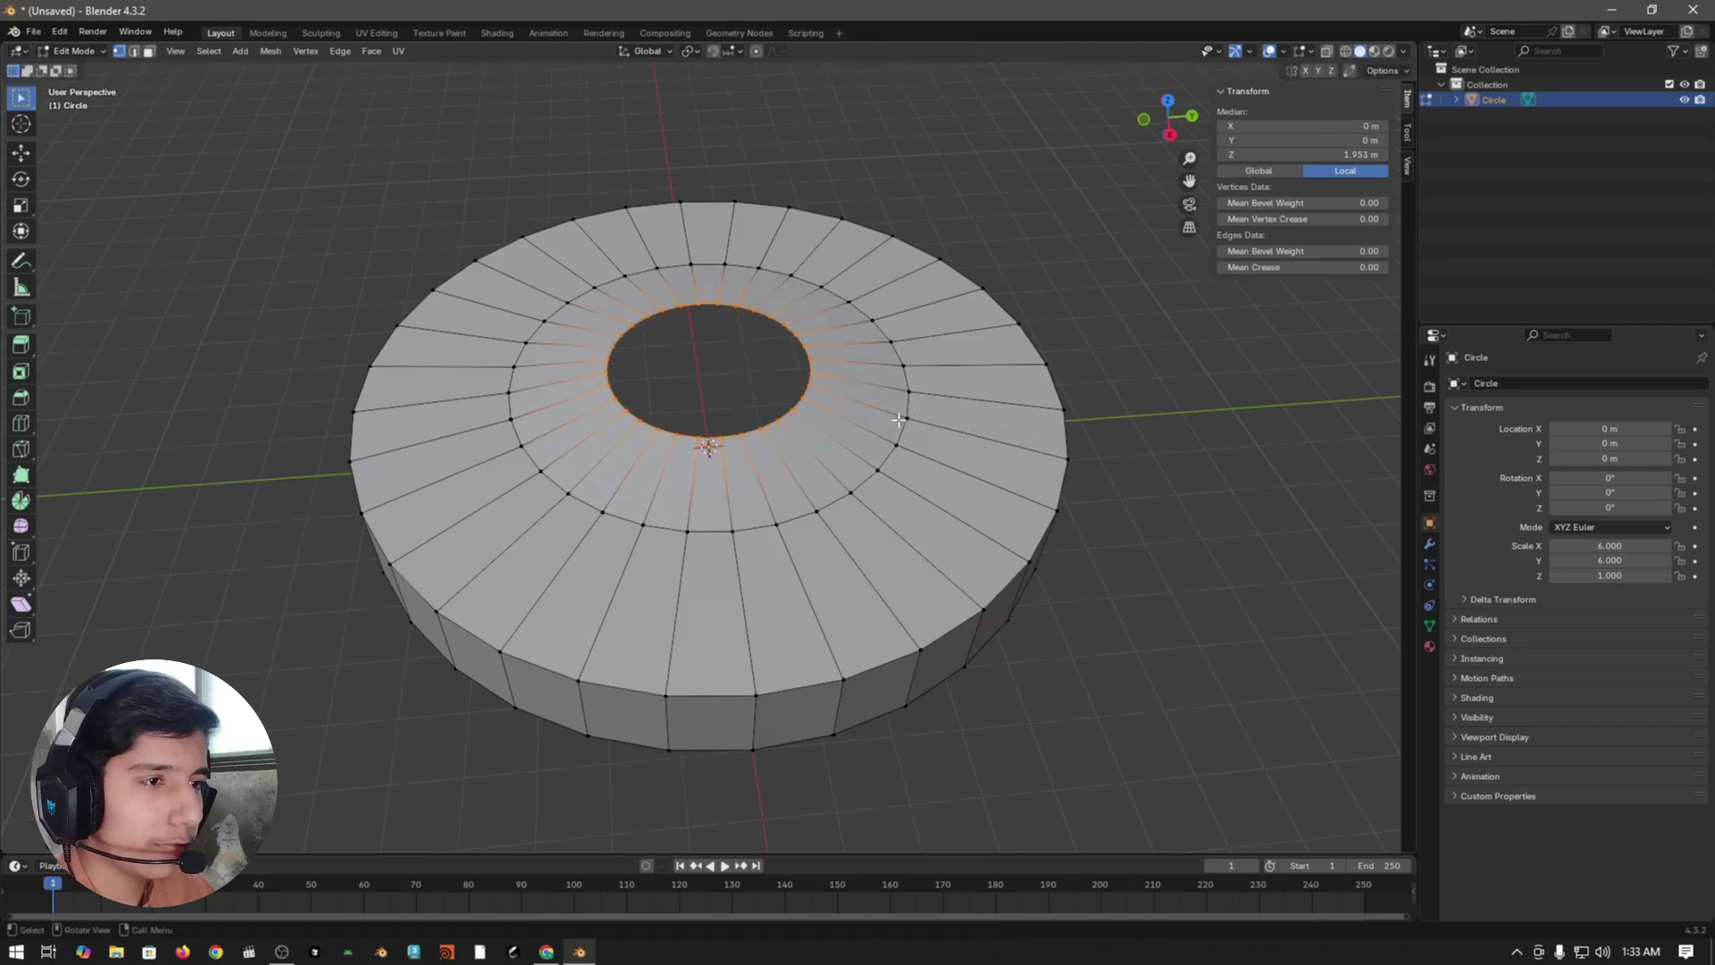
{"action": "key", "text": "f"}
{"action": "middle_click_drag", "start_coordinate": [897, 420], "coordinate": [874, 341]}
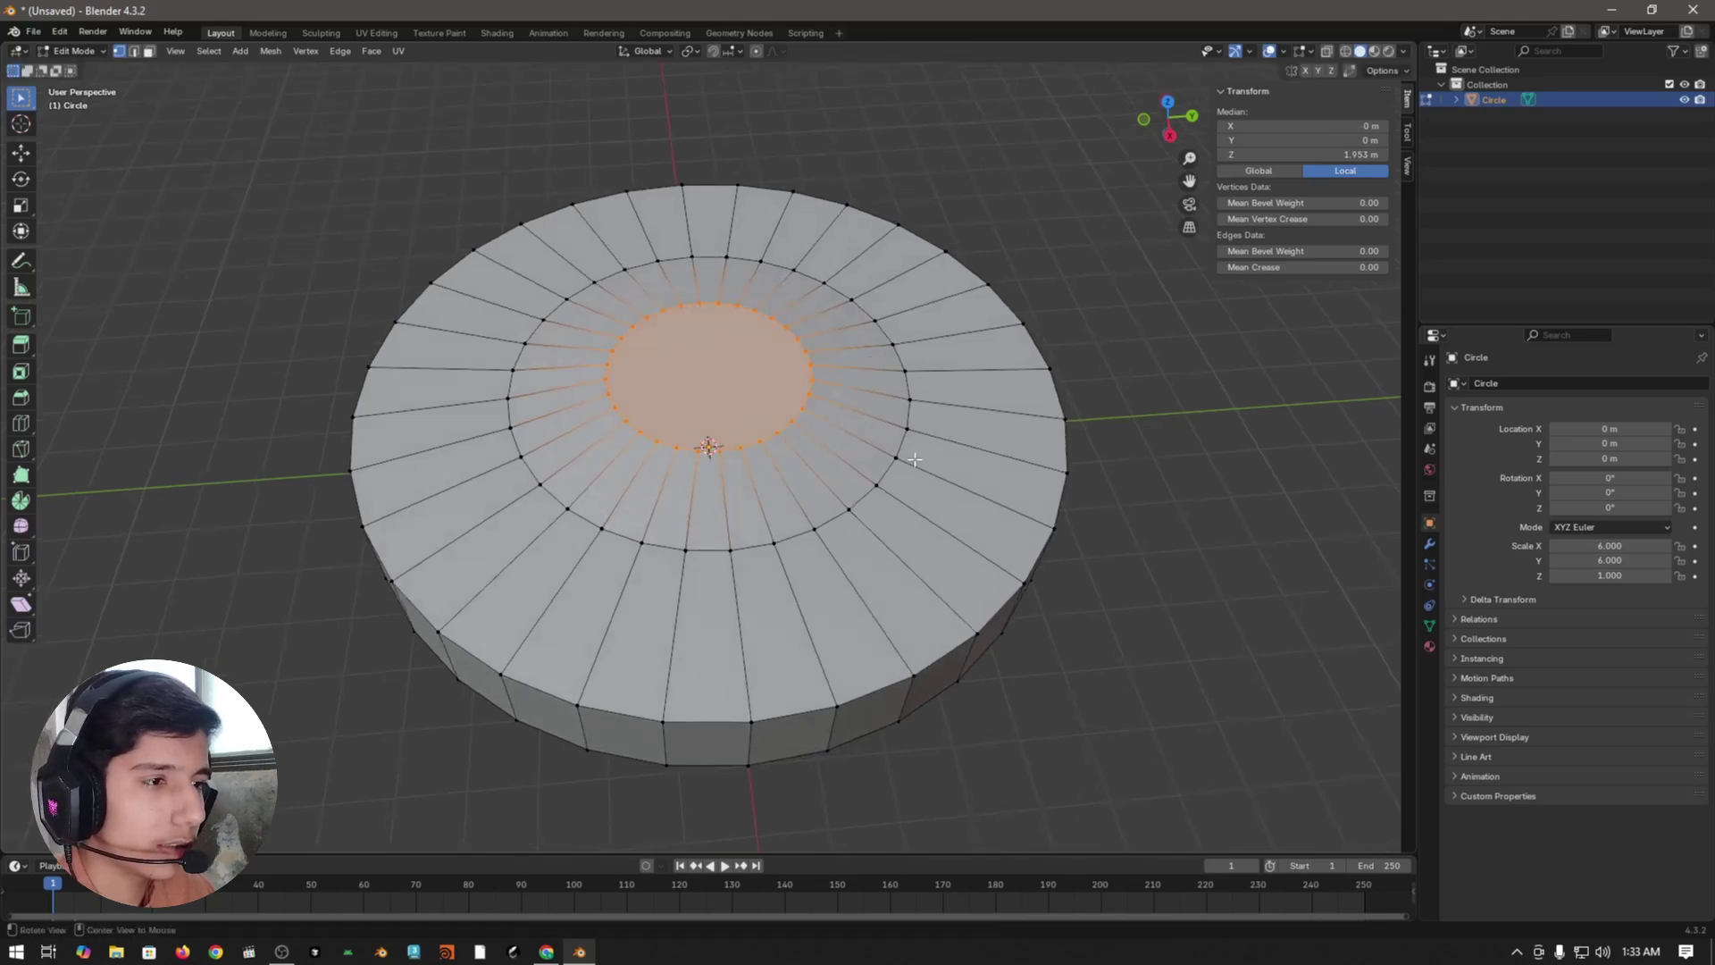
{"action": "middle_click_drag", "start_coordinate": [914, 459], "coordinate": [909, 391]}
- In front wireframe view, box-select the disc's top rim and separate it by selection
{"action": "key", "text": "KP_1"}
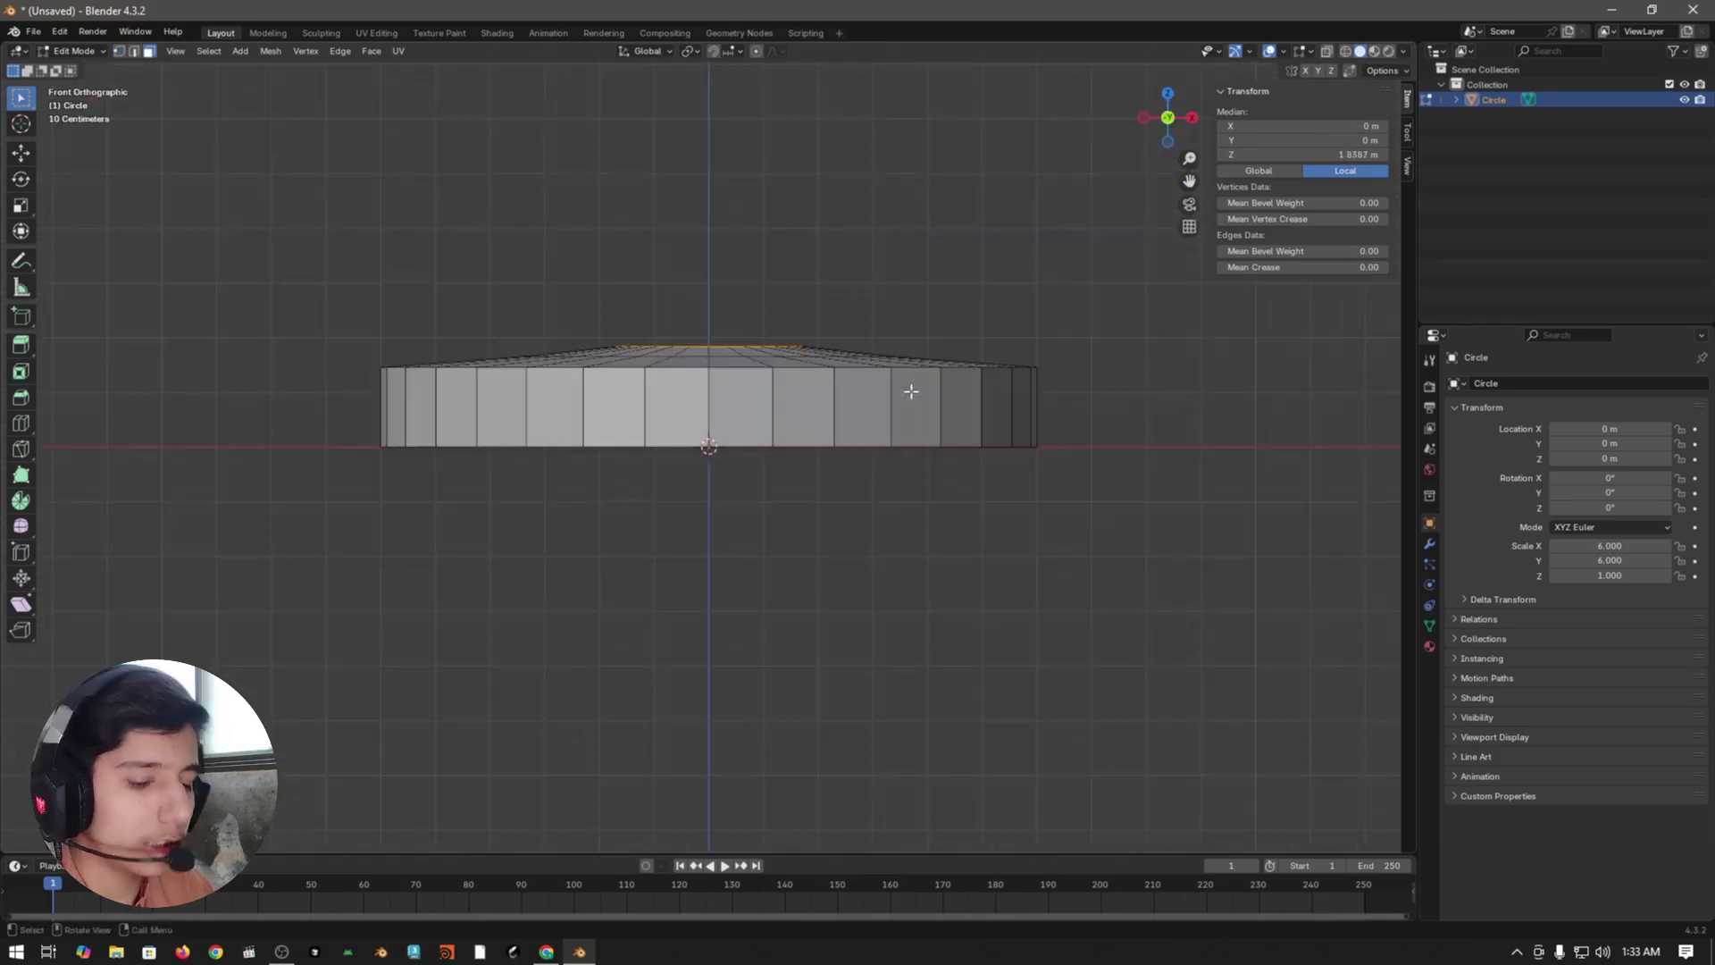
{"action": "left_click", "coordinate": [1346, 51]}
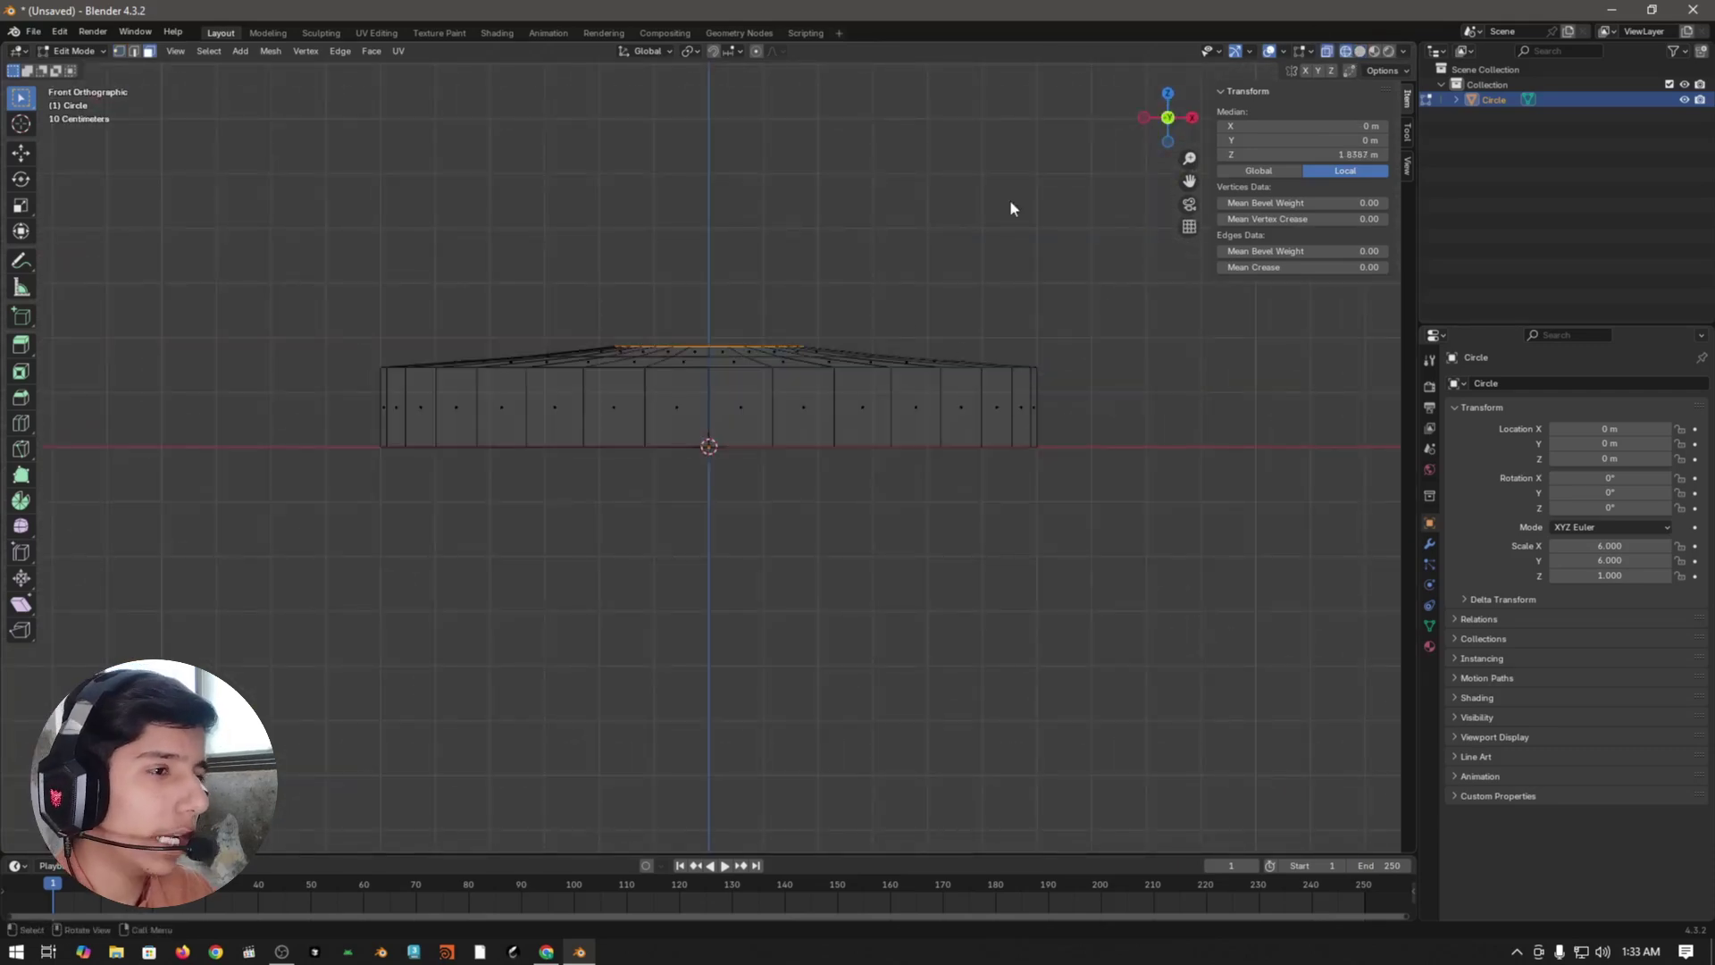
{"action": "scroll", "coordinate": [983, 250], "scroll_direction": "up", "scroll_amount": 3}
{"action": "left_click", "coordinate": [902, 258]}
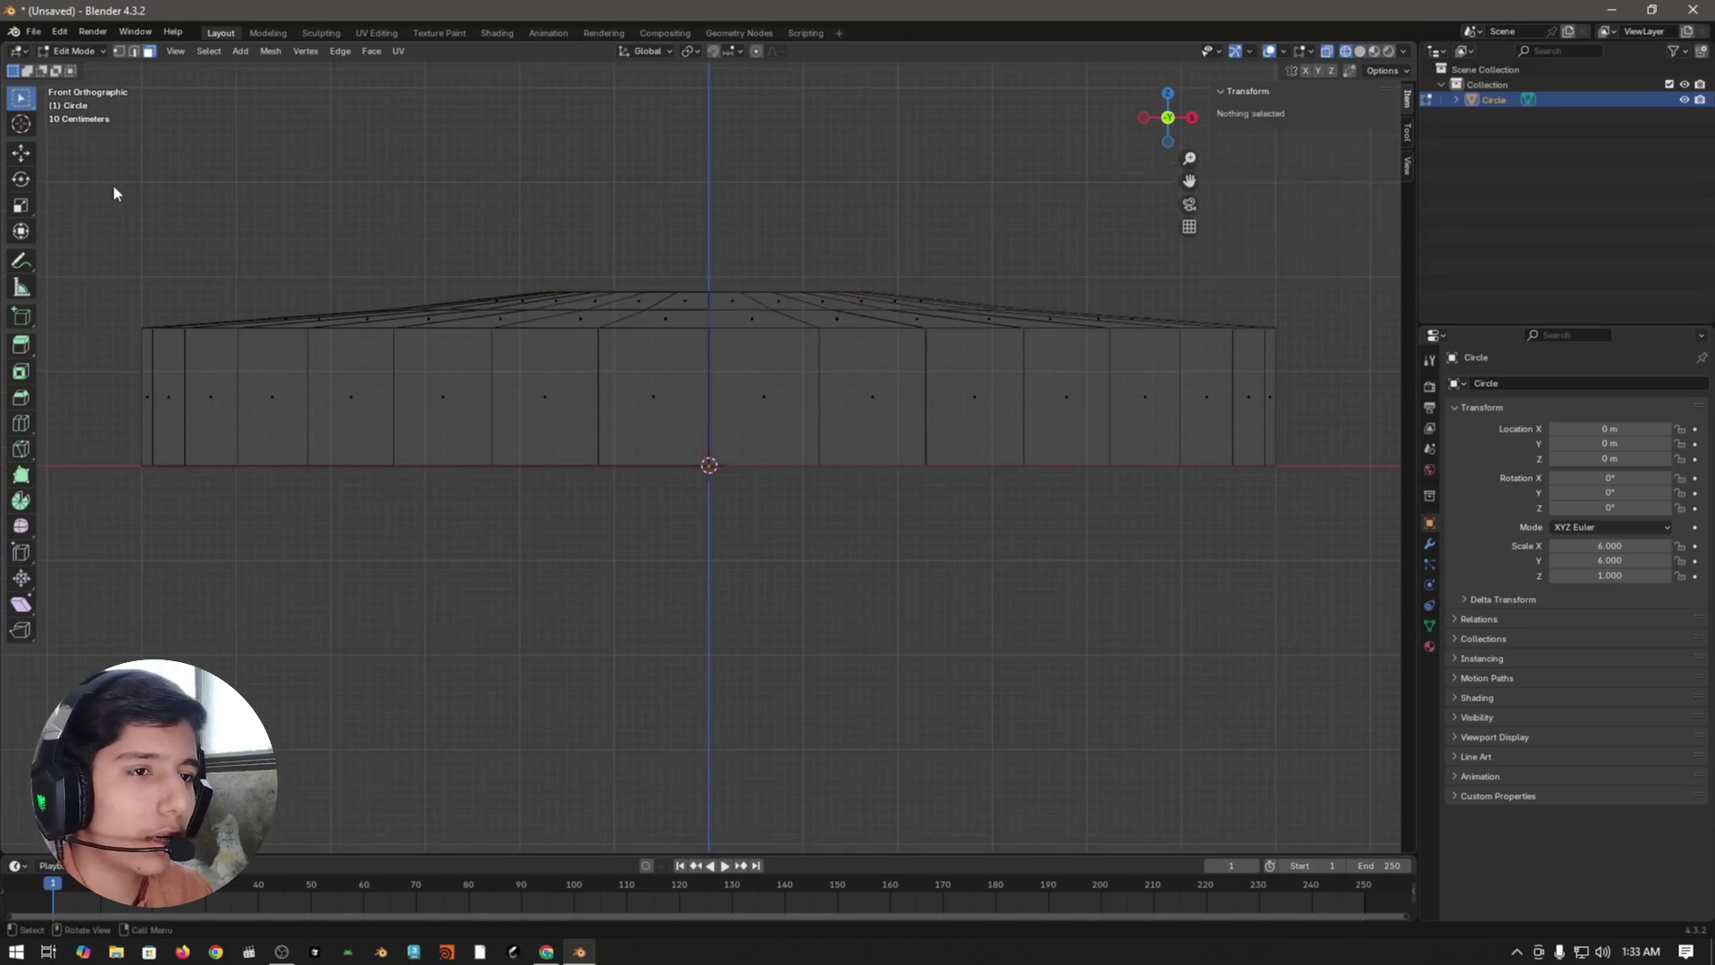
{"action": "left_click_drag", "start_coordinate": [114, 181], "coordinate": [1365, 322]}
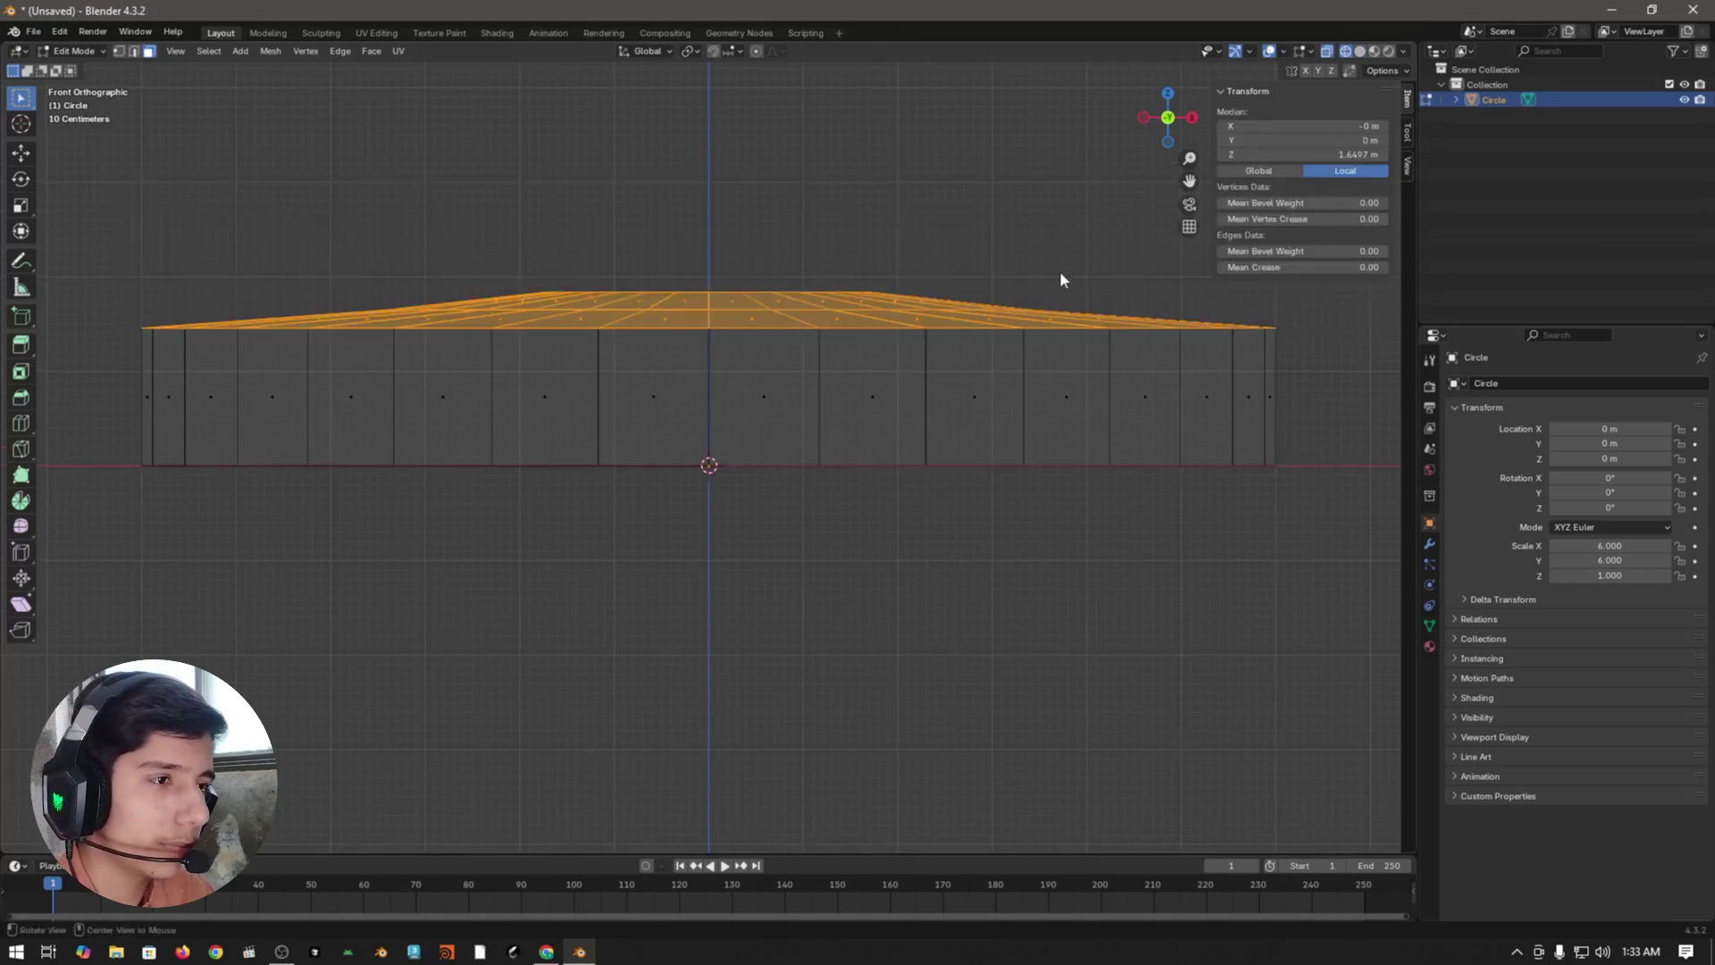
{"action": "middle_click_drag", "start_coordinate": [1061, 279], "coordinate": [907, 393]}
{"action": "scroll", "coordinate": [905, 379], "scroll_direction": "down", "scroll_amount": 3}
{"action": "key", "text": "p"}
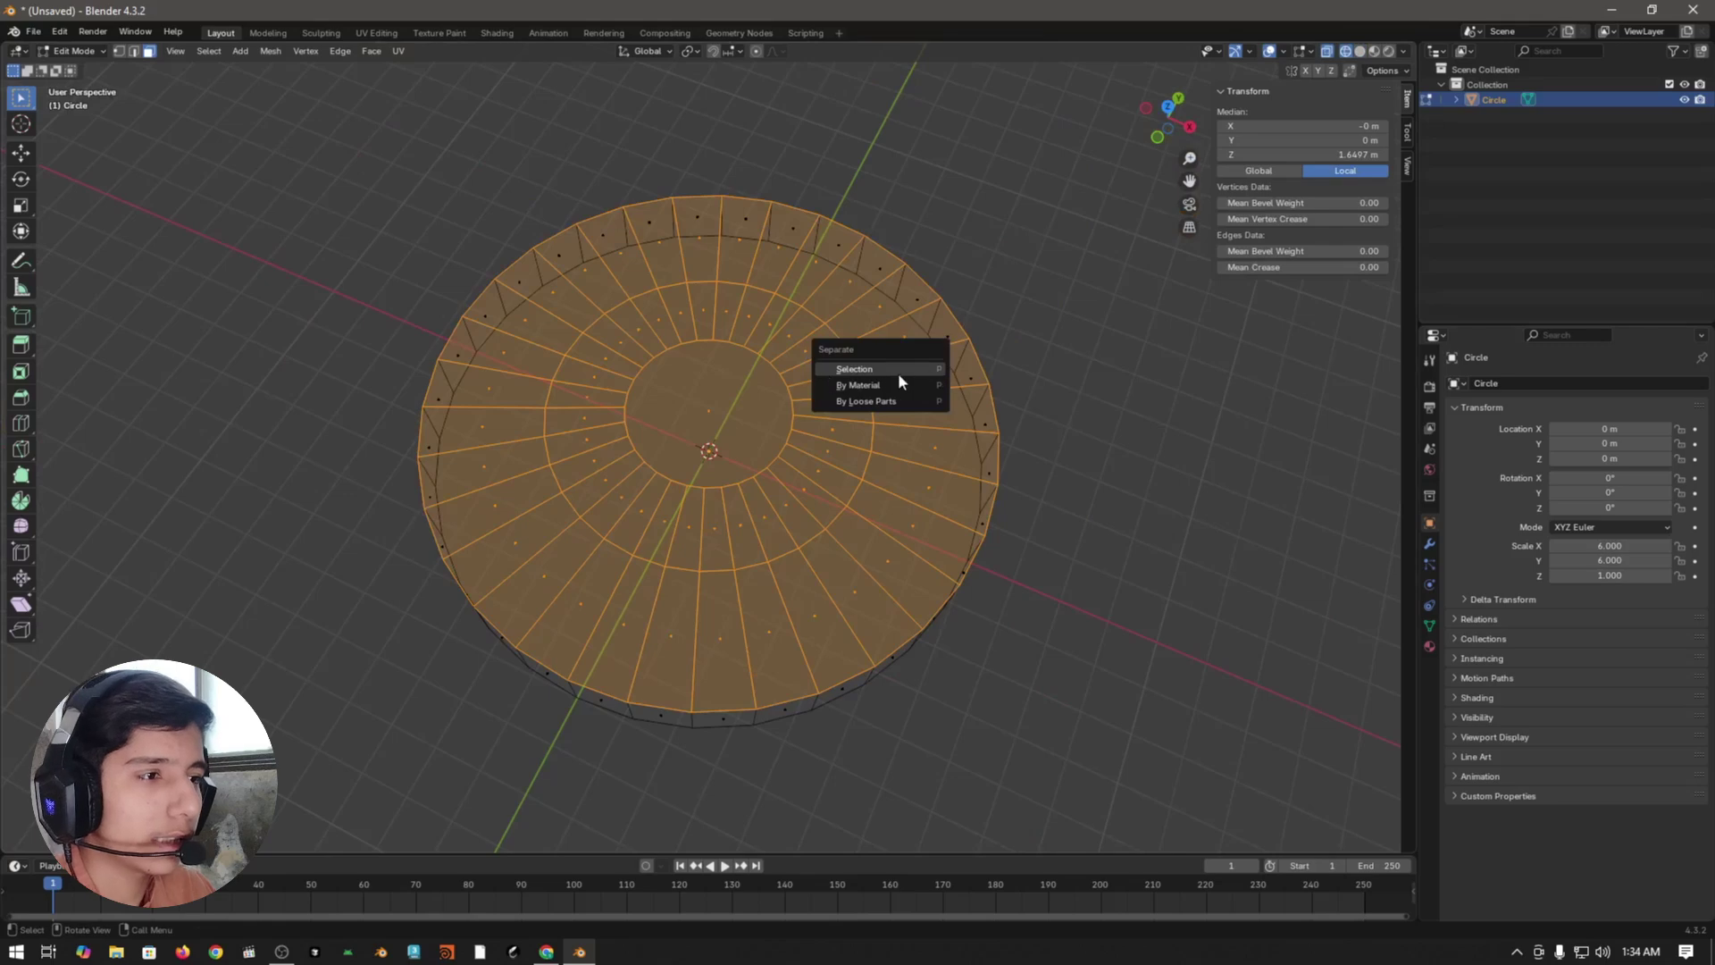
{"action": "left_click", "coordinate": [859, 369]}
- Return to Object Mode with solid shading and select the new Circle.001 on its own
{"action": "key", "text": "Tab"}
{"action": "left_click", "coordinate": [780, 427]}
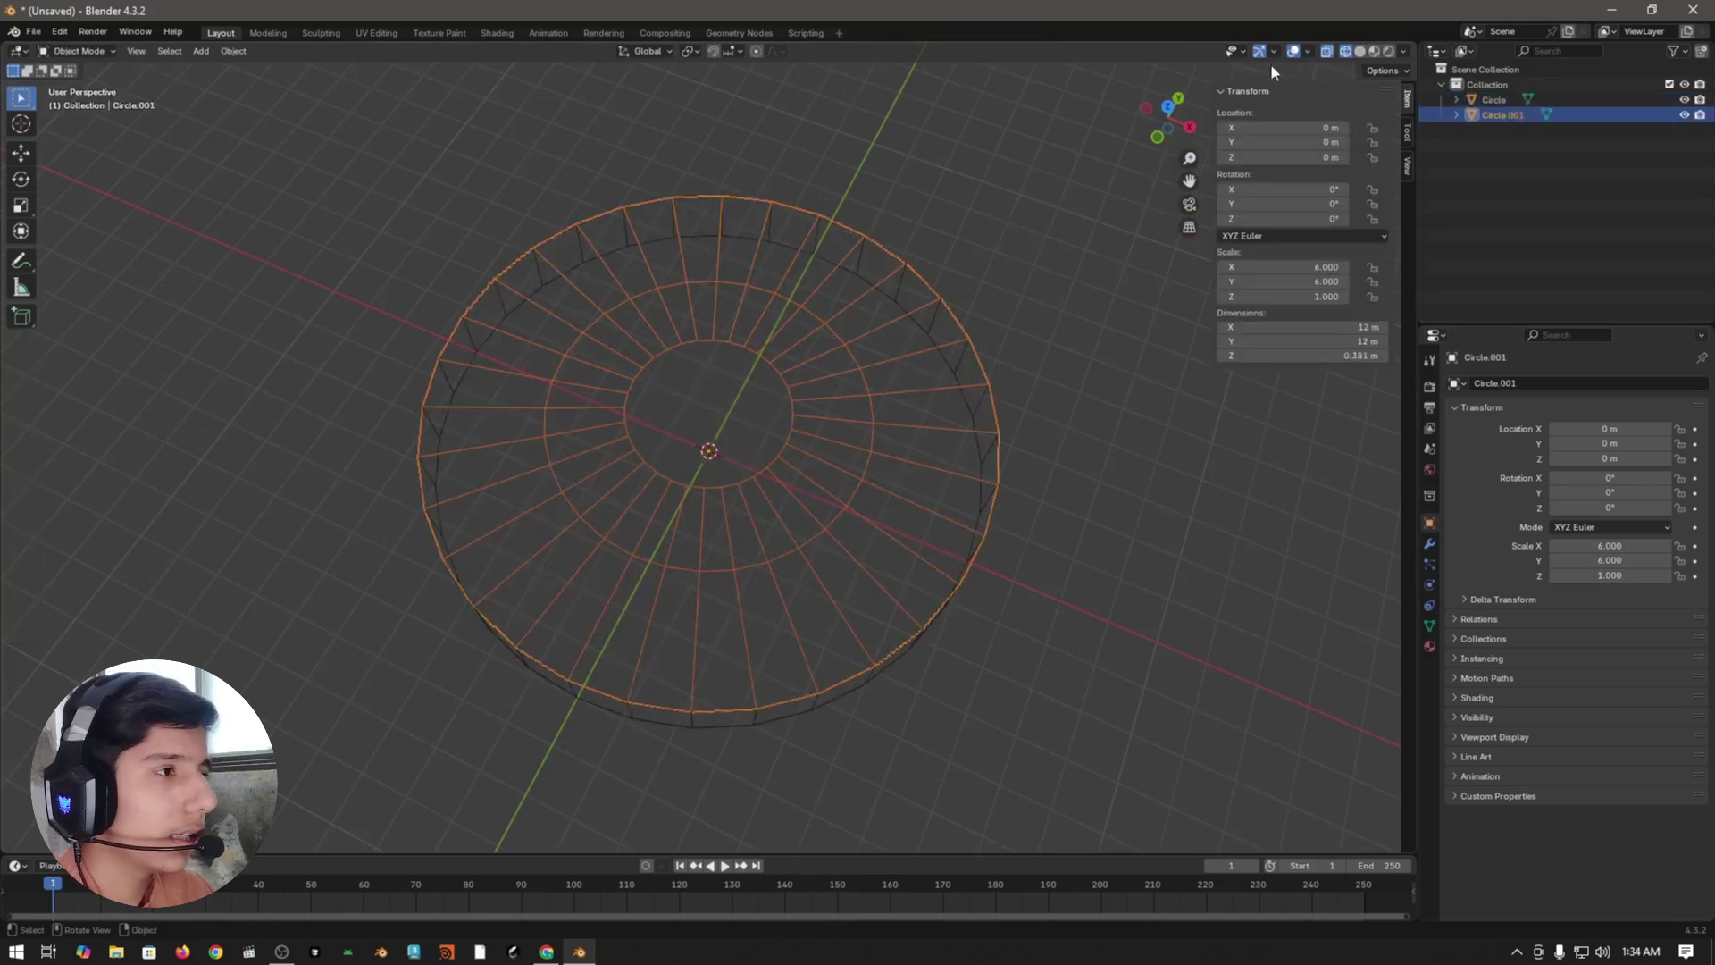
{"action": "left_click", "coordinate": [1359, 51]}
{"action": "middle_click_drag", "start_coordinate": [896, 249], "coordinate": [886, 373]}
{"action": "scroll", "coordinate": [896, 366], "scroll_direction": "up", "scroll_amount": 2}
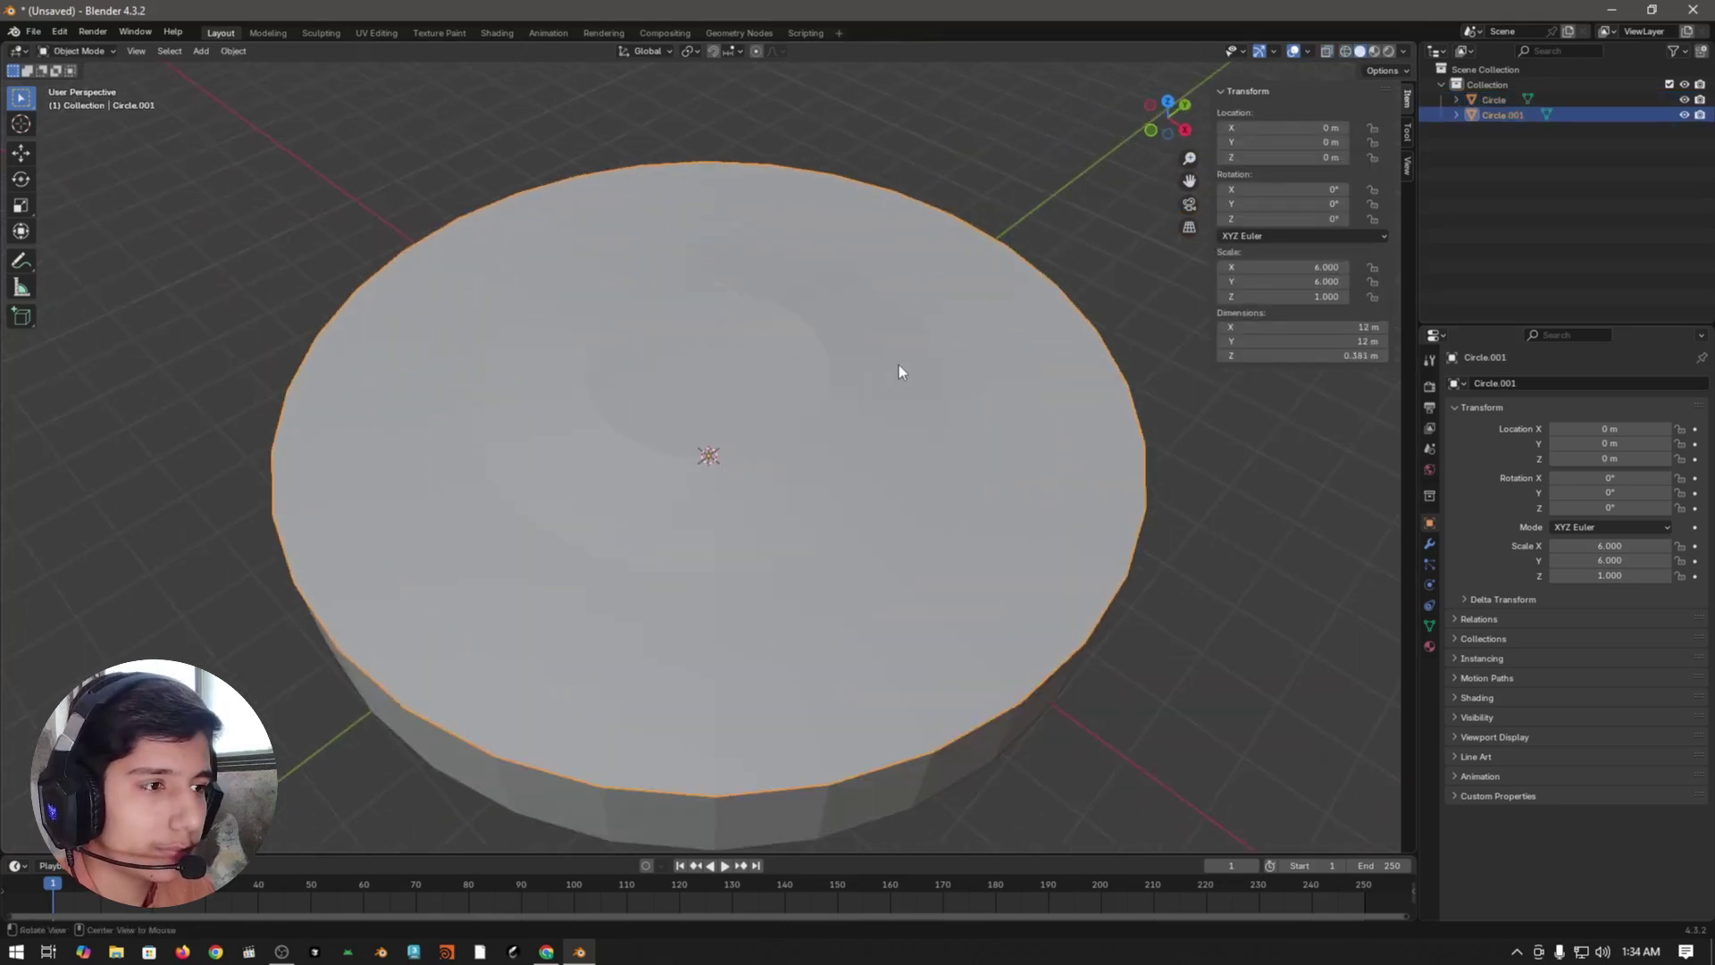
{"action": "left_click_drag", "start_coordinate": [899, 393], "coordinate": [833, 394], "text": "alt"}
{"action": "key", "text": "alt+a"}
{"action": "left_click", "coordinate": [831, 395]}
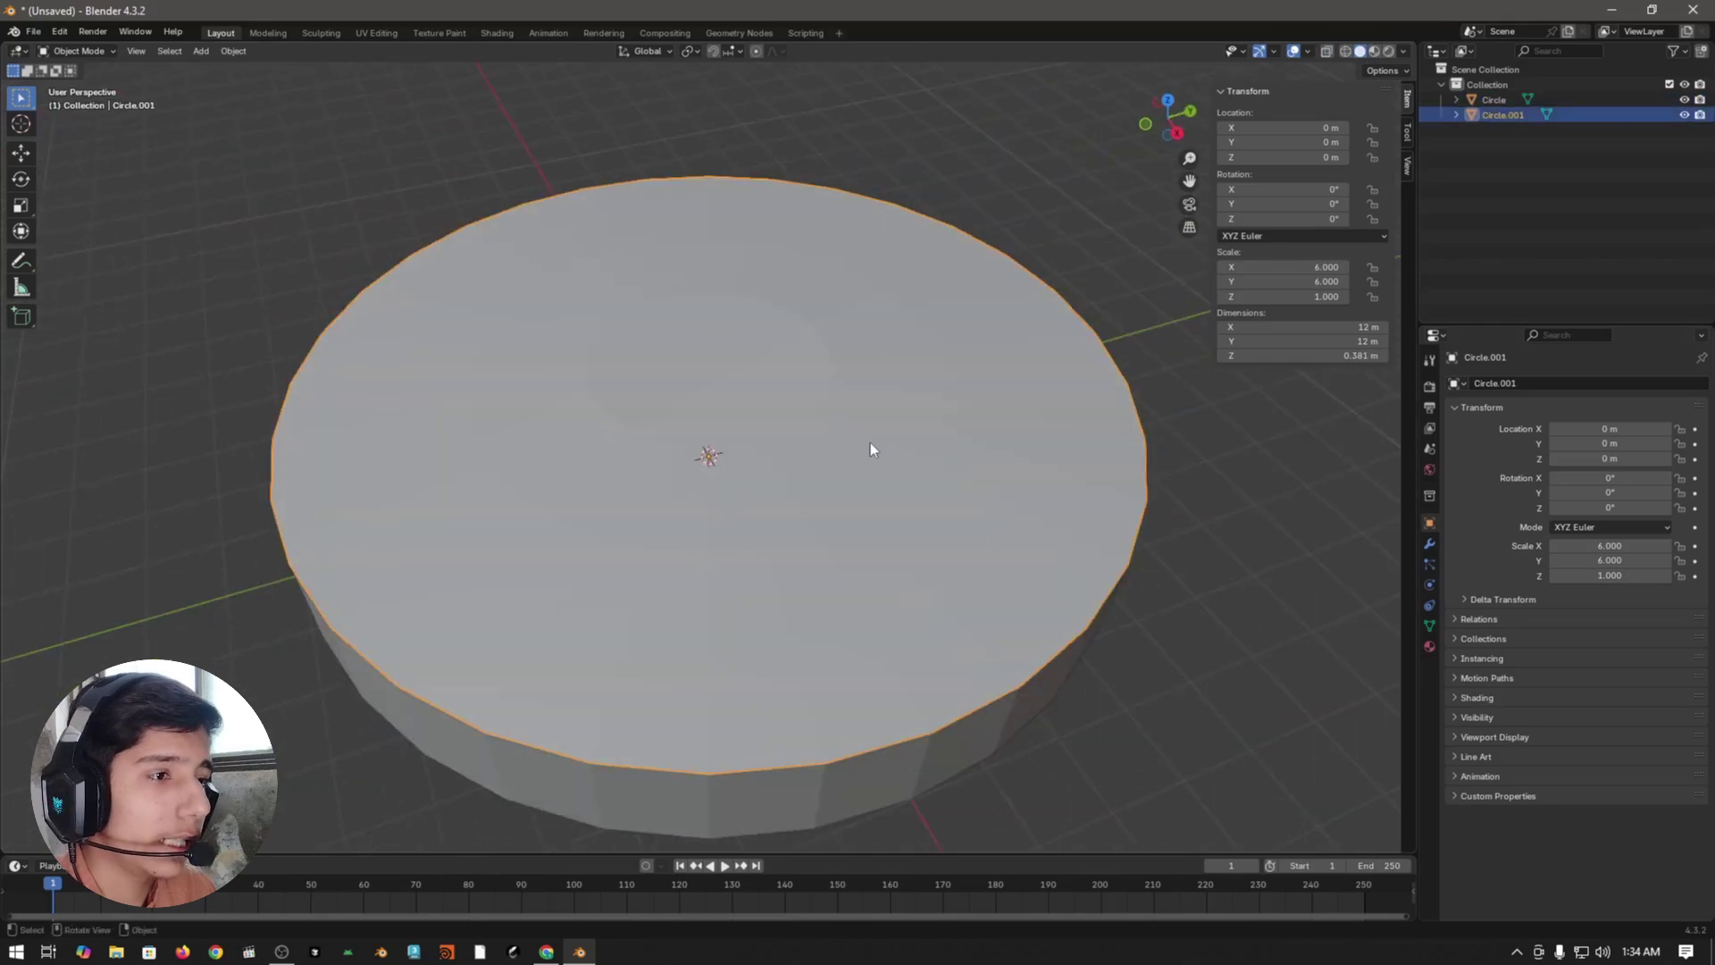
{"action": "key", "text": "g"}
{"action": "right_click", "coordinate": [815, 398]}
- Apply Circle.001's scale, then raise its selected ring along Z in Edit Mode
{"action": "key", "text": "ctrl+a"}
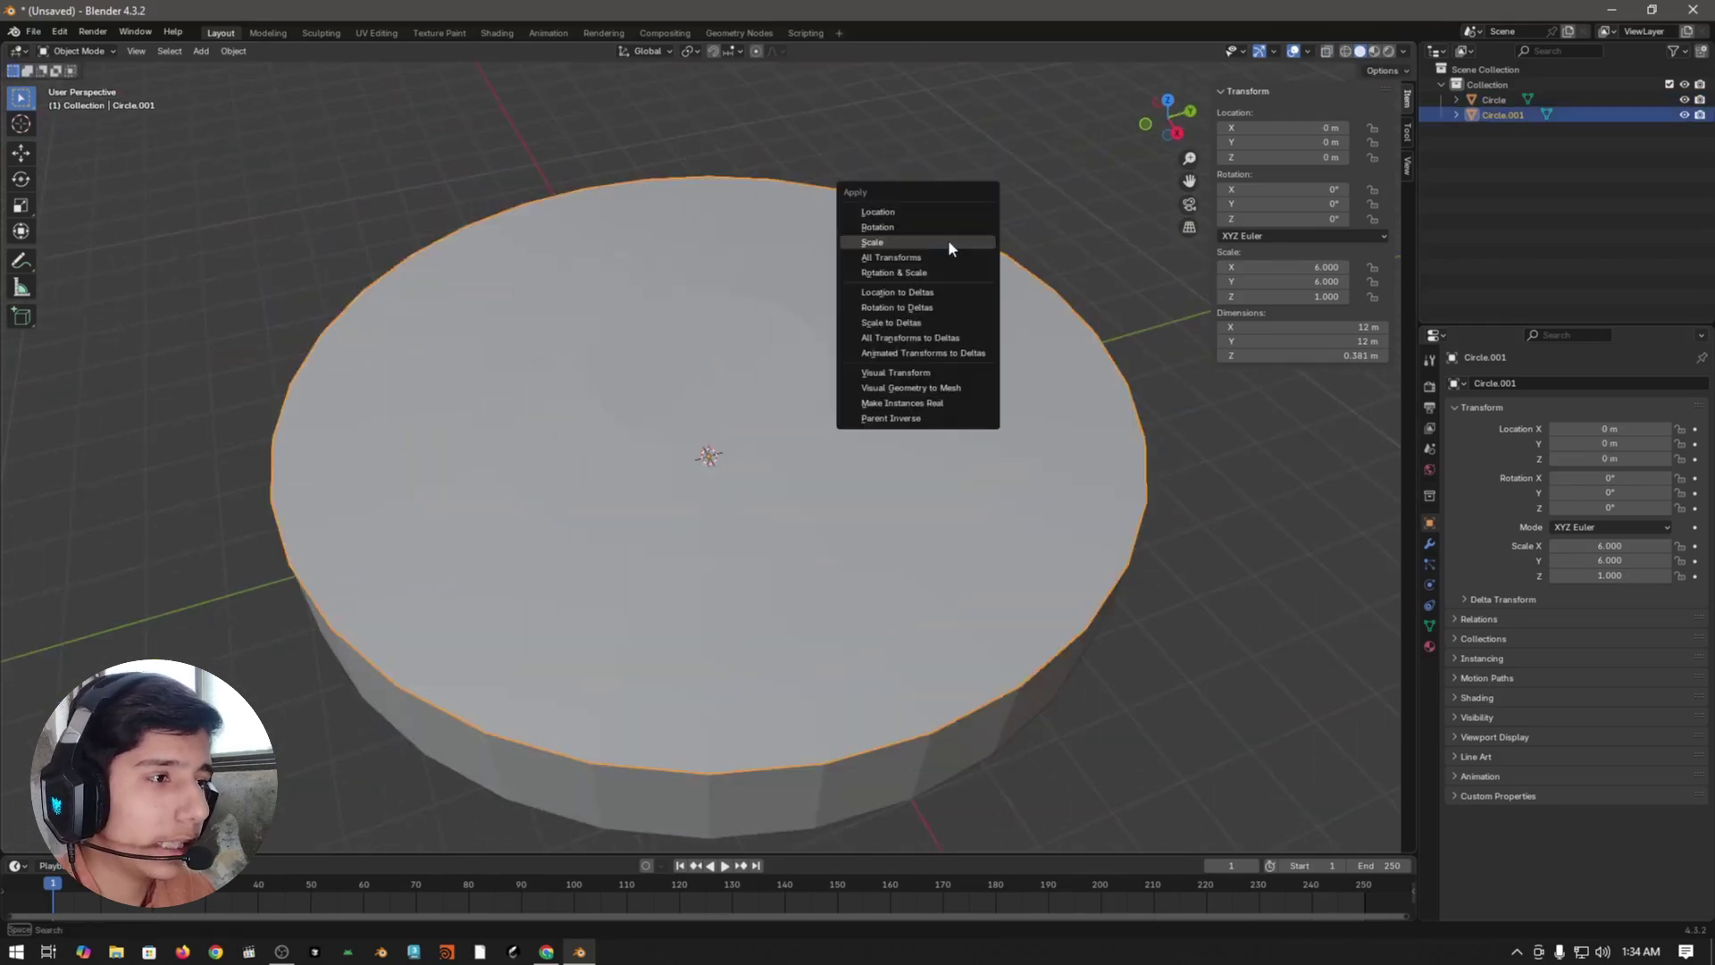
{"action": "left_click", "coordinate": [947, 242]}
{"action": "key", "text": "Tab"}
{"action": "key", "text": "ctrl+r"}
{"action": "key", "text": "g"}
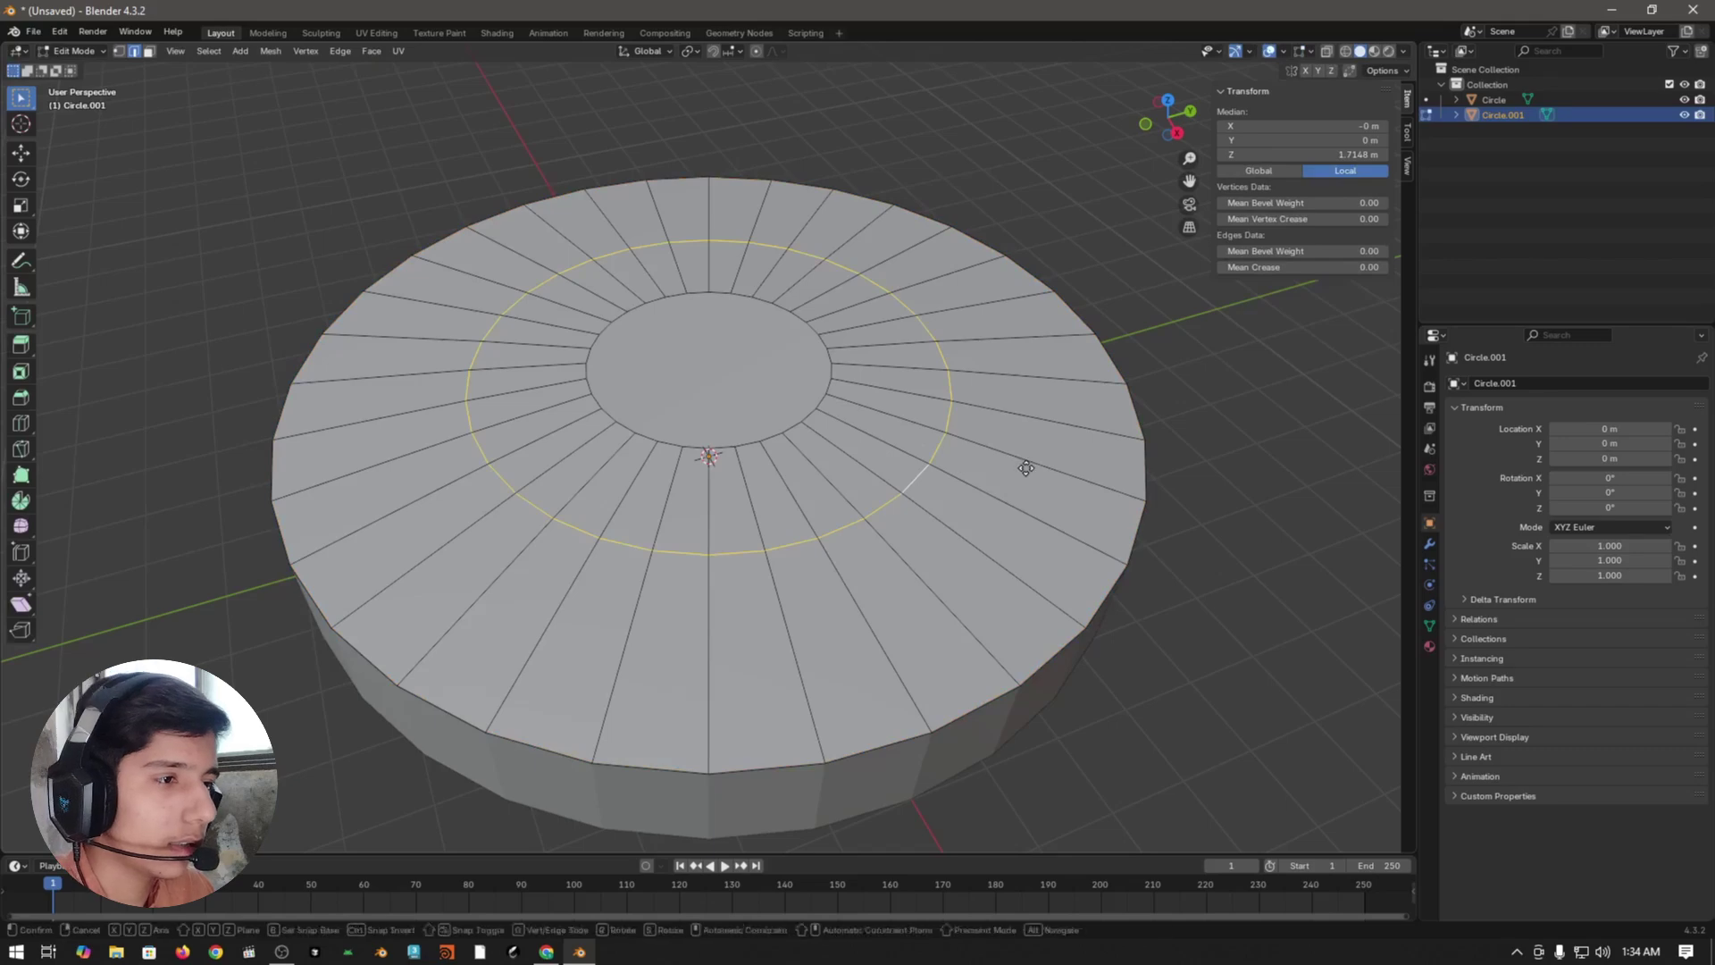
{"action": "key", "text": "z"}
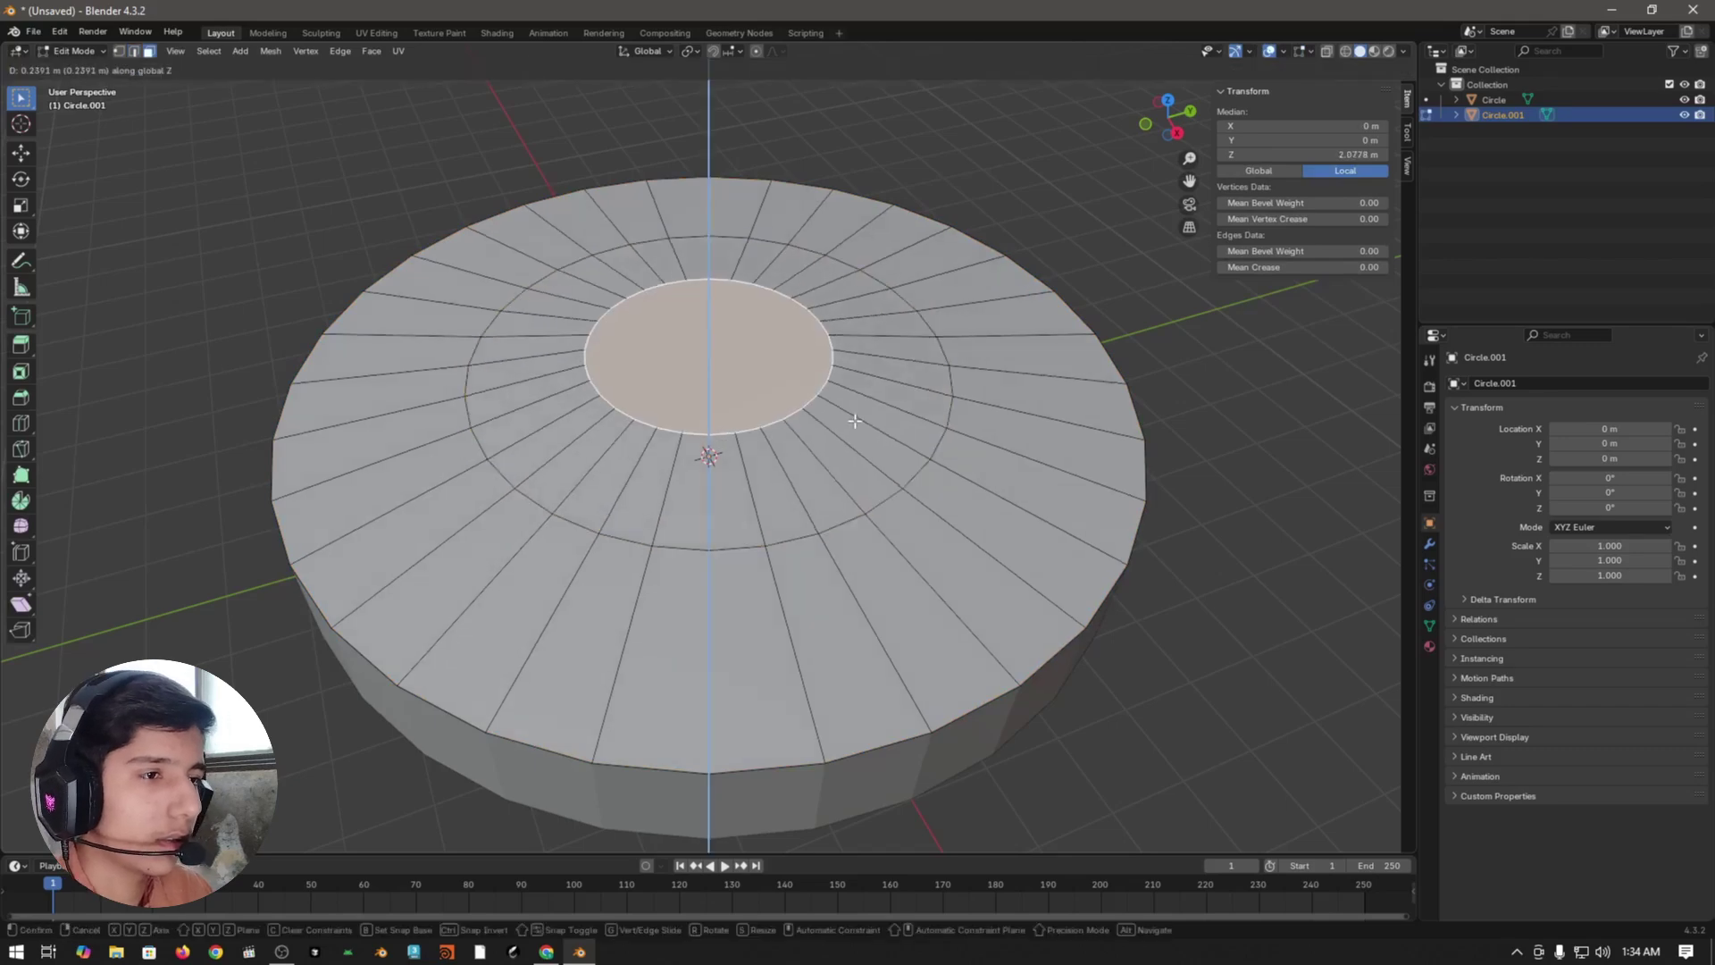
{"action": "left_click", "coordinate": [913, 451]}
- Return to Object Mode and show Circle.001's Particles properties in a widened panel
{"action": "left_click_drag", "start_coordinate": [915, 453], "coordinate": [965, 469], "text": "alt"}
{"action": "scroll", "coordinate": [965, 469], "scroll_direction": "down", "scroll_amount": 2}
{"action": "key", "text": "ctrl+z"}
{"action": "key", "text": "ctrl+shift+z"}
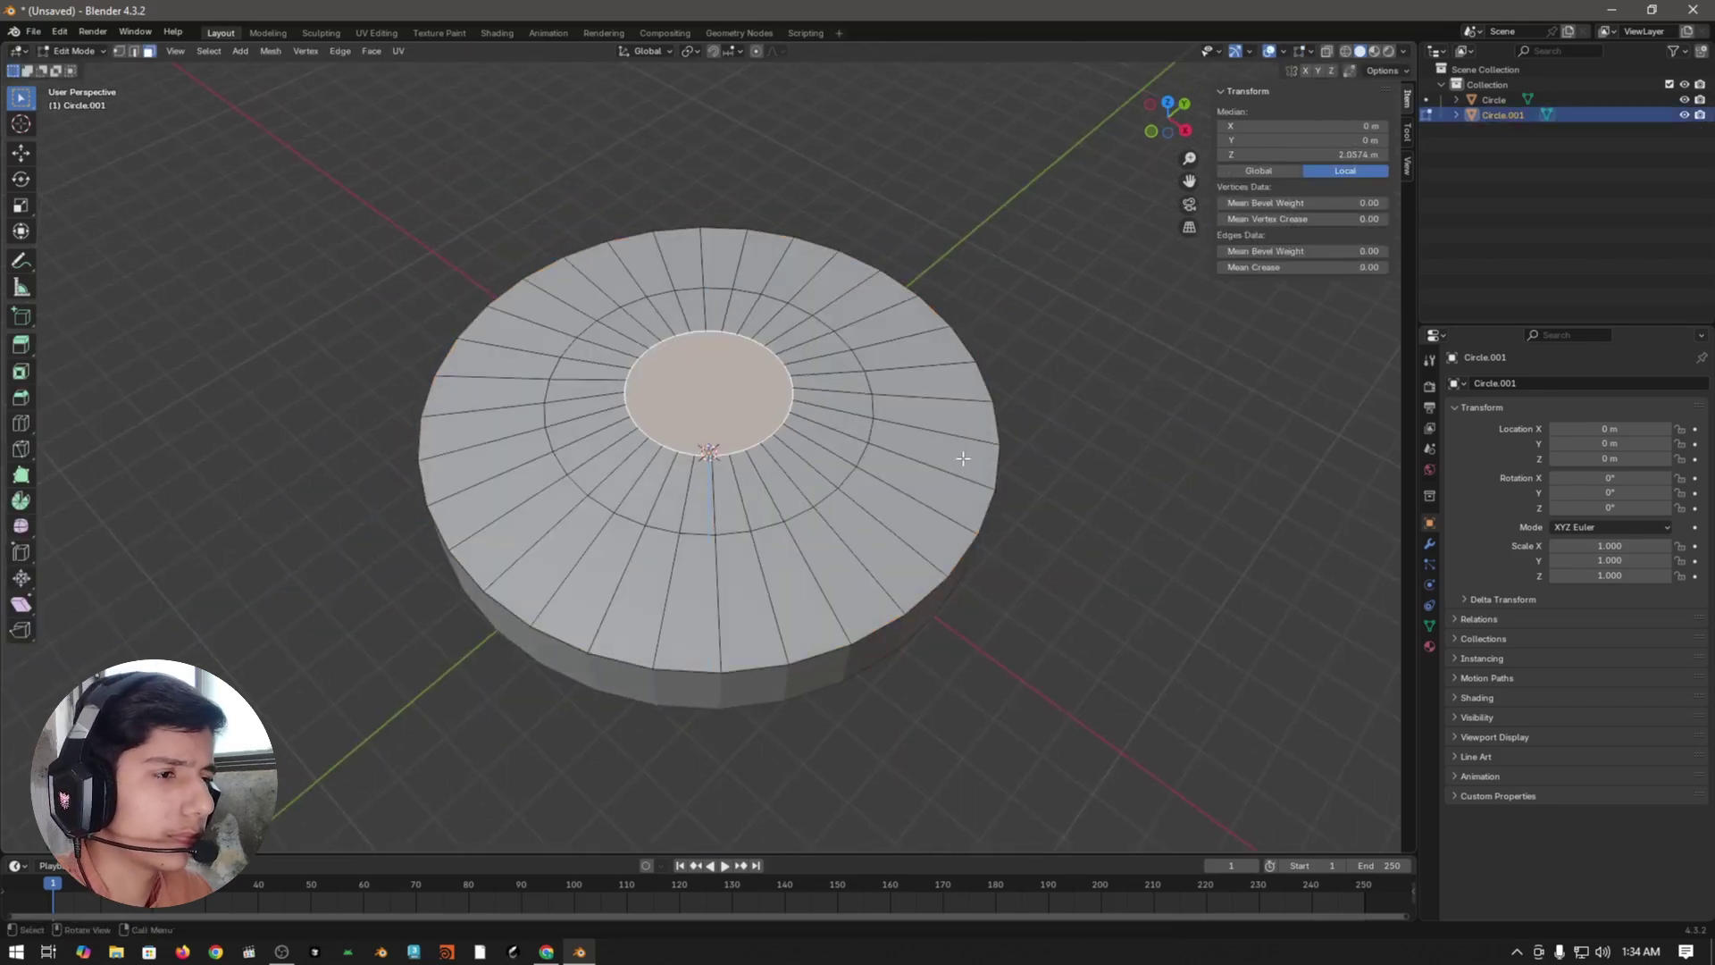
{"action": "key", "text": "Tab"}
{"action": "left_click", "coordinate": [1004, 473]}
{"action": "mouse_move", "coordinate": [1004, 478]}
{"action": "middle_mouse_down"}
{"action": "mouse_move", "coordinate": [997, 399]}
{"action": "mouse_move", "coordinate": [1008, 483]}
{"action": "middle_mouse_up"}
{"action": "scroll", "coordinate": [1008, 482], "scroll_direction": "up", "scroll_amount": 2}
{"action": "left_click", "coordinate": [1430, 564]}
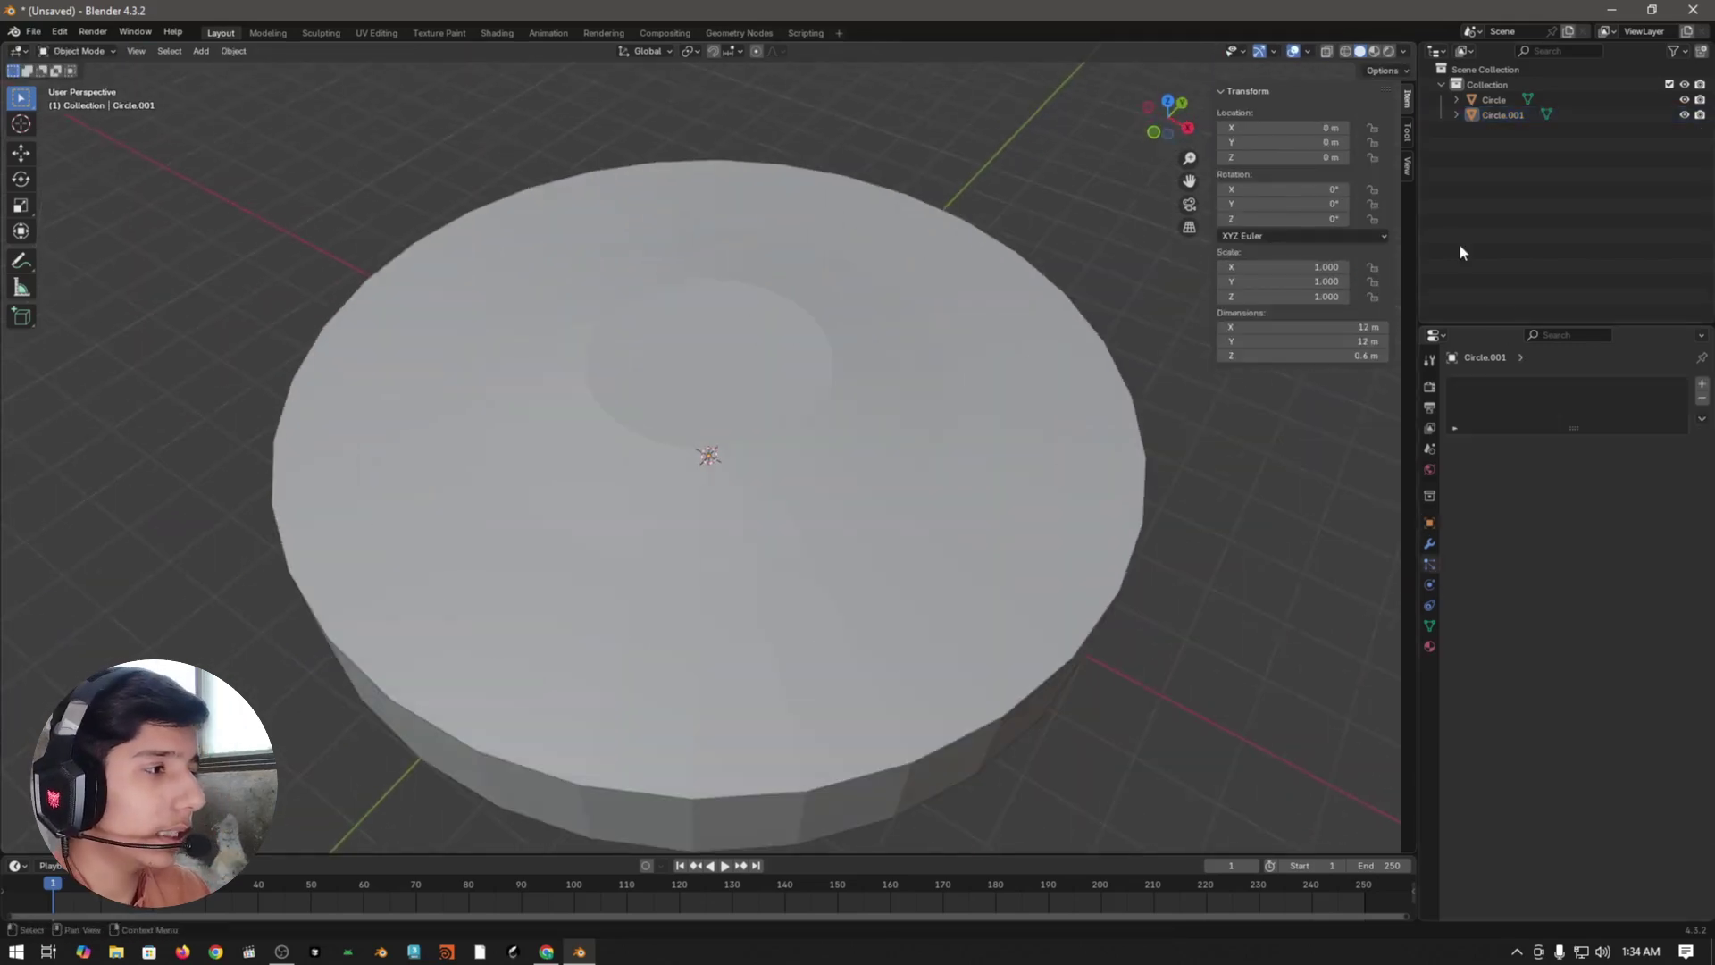
{"action": "left_click_drag", "start_coordinate": [1418, 226], "coordinate": [1295, 226]}
- Add a particle system to Circle.001 with a count of 20000
{"action": "key", "text": "n"}
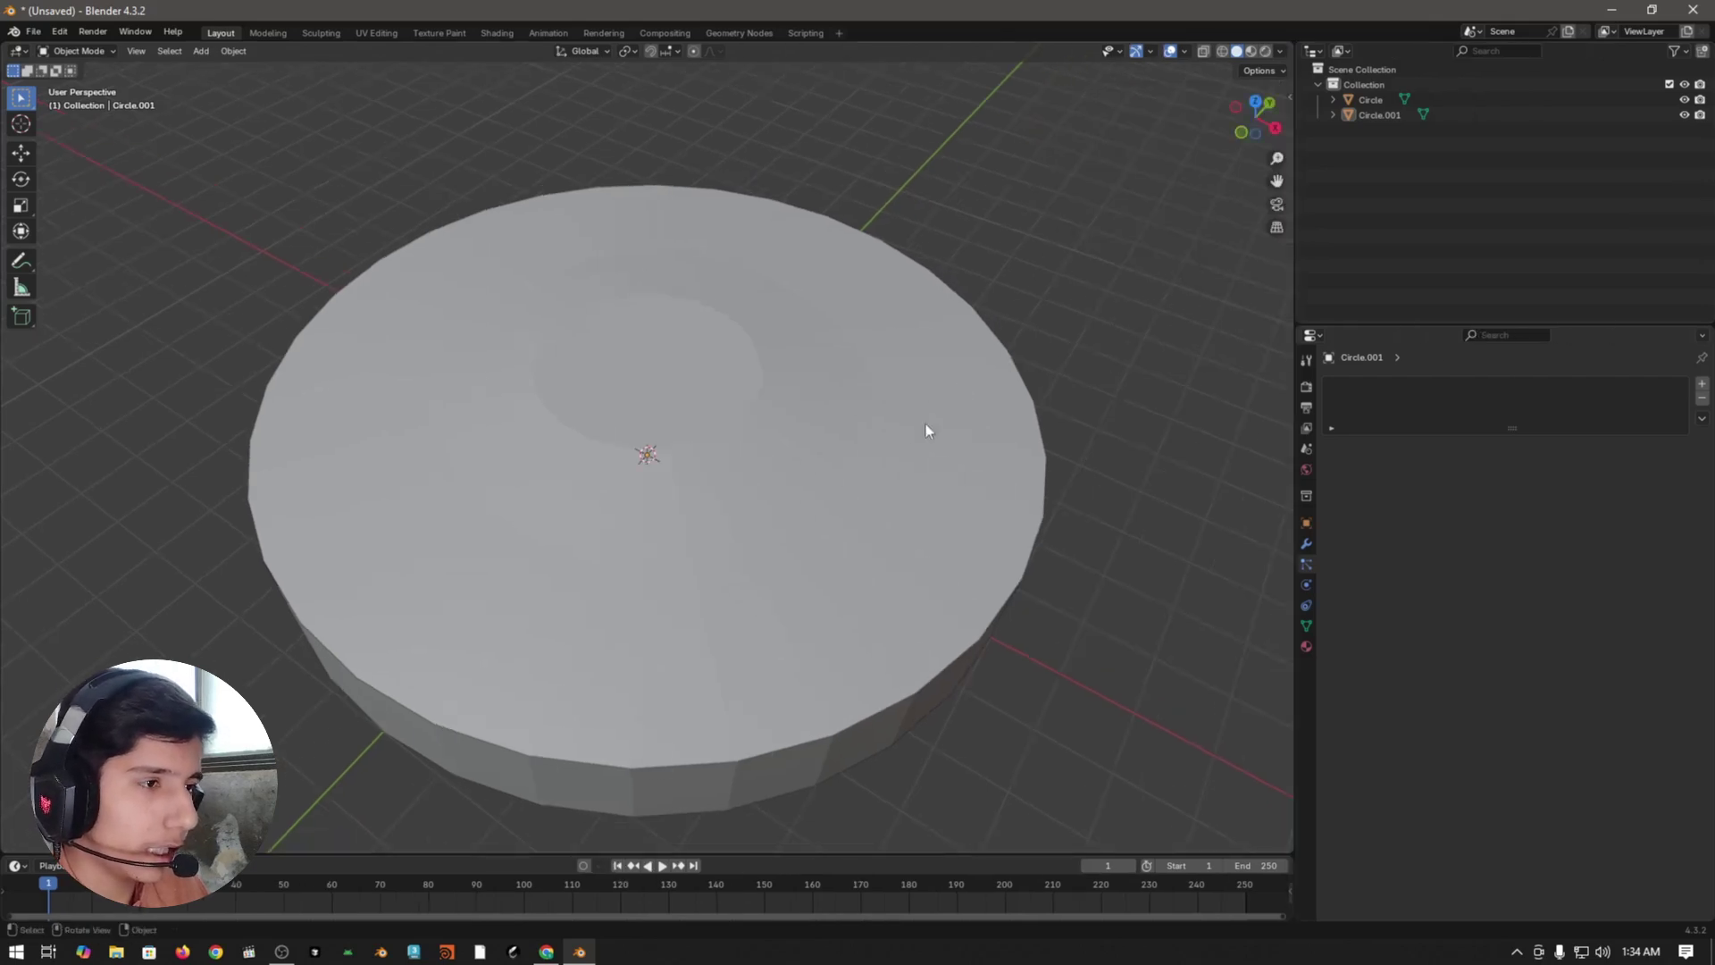
{"action": "left_click", "coordinate": [970, 405]}
{"action": "key", "text": "g"}
{"action": "right_click", "coordinate": [582, 311]}
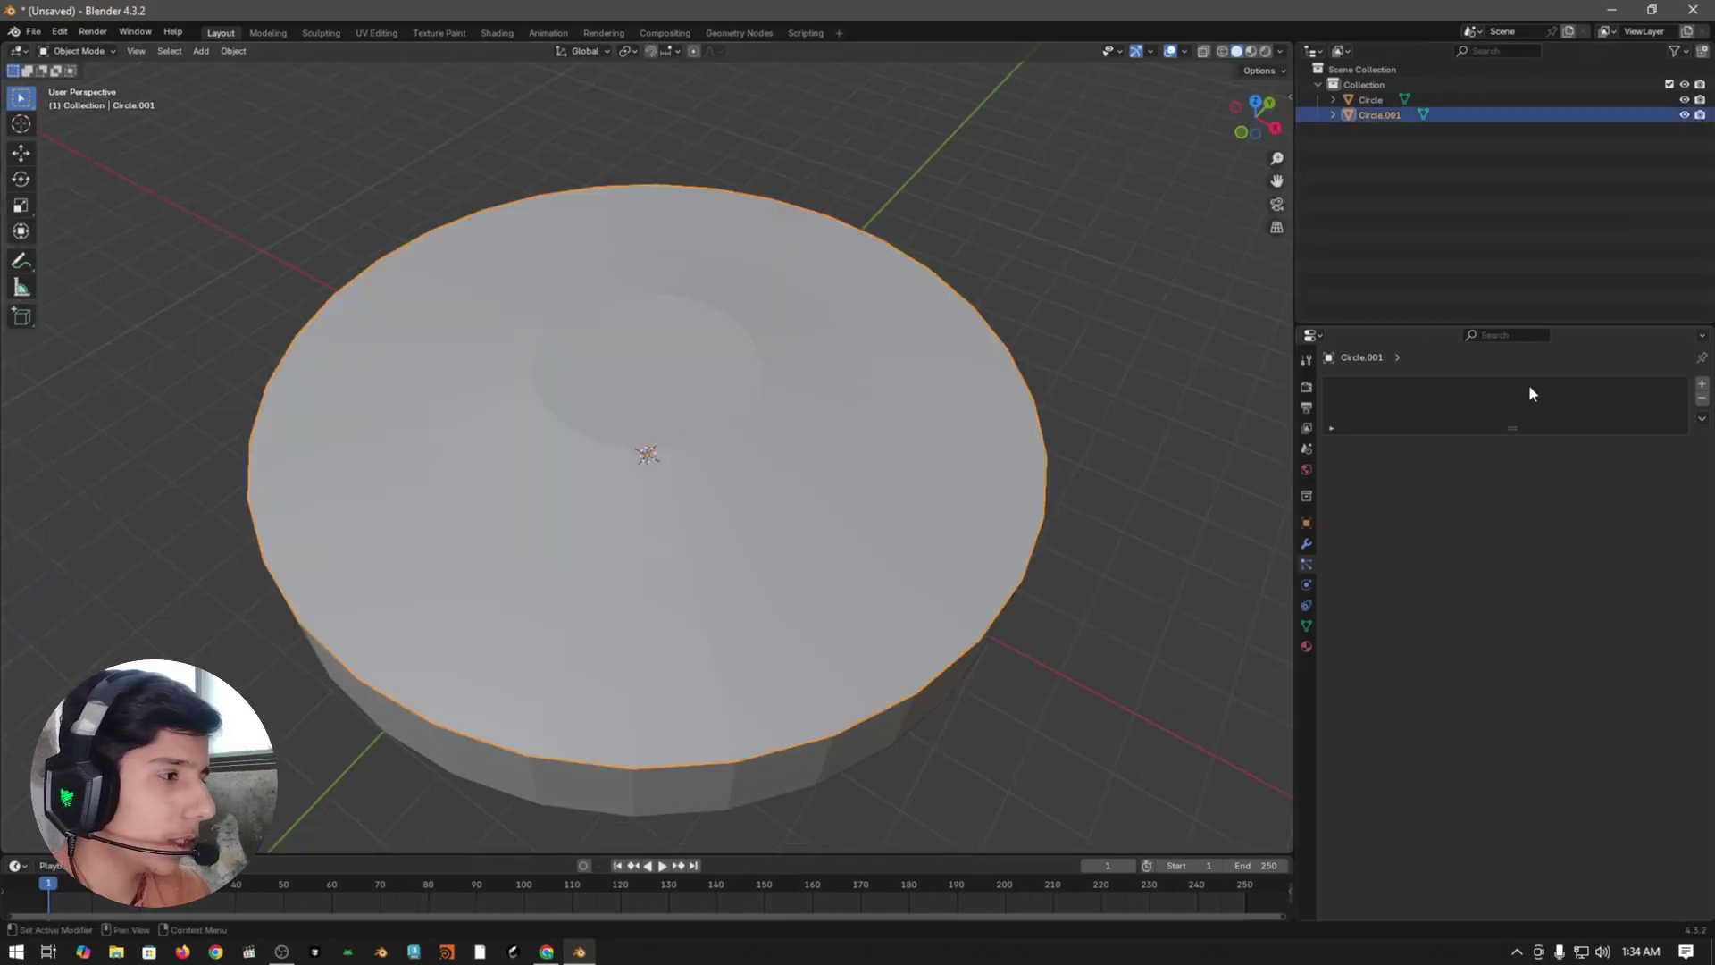
{"action": "left_click", "coordinate": [1700, 384]}
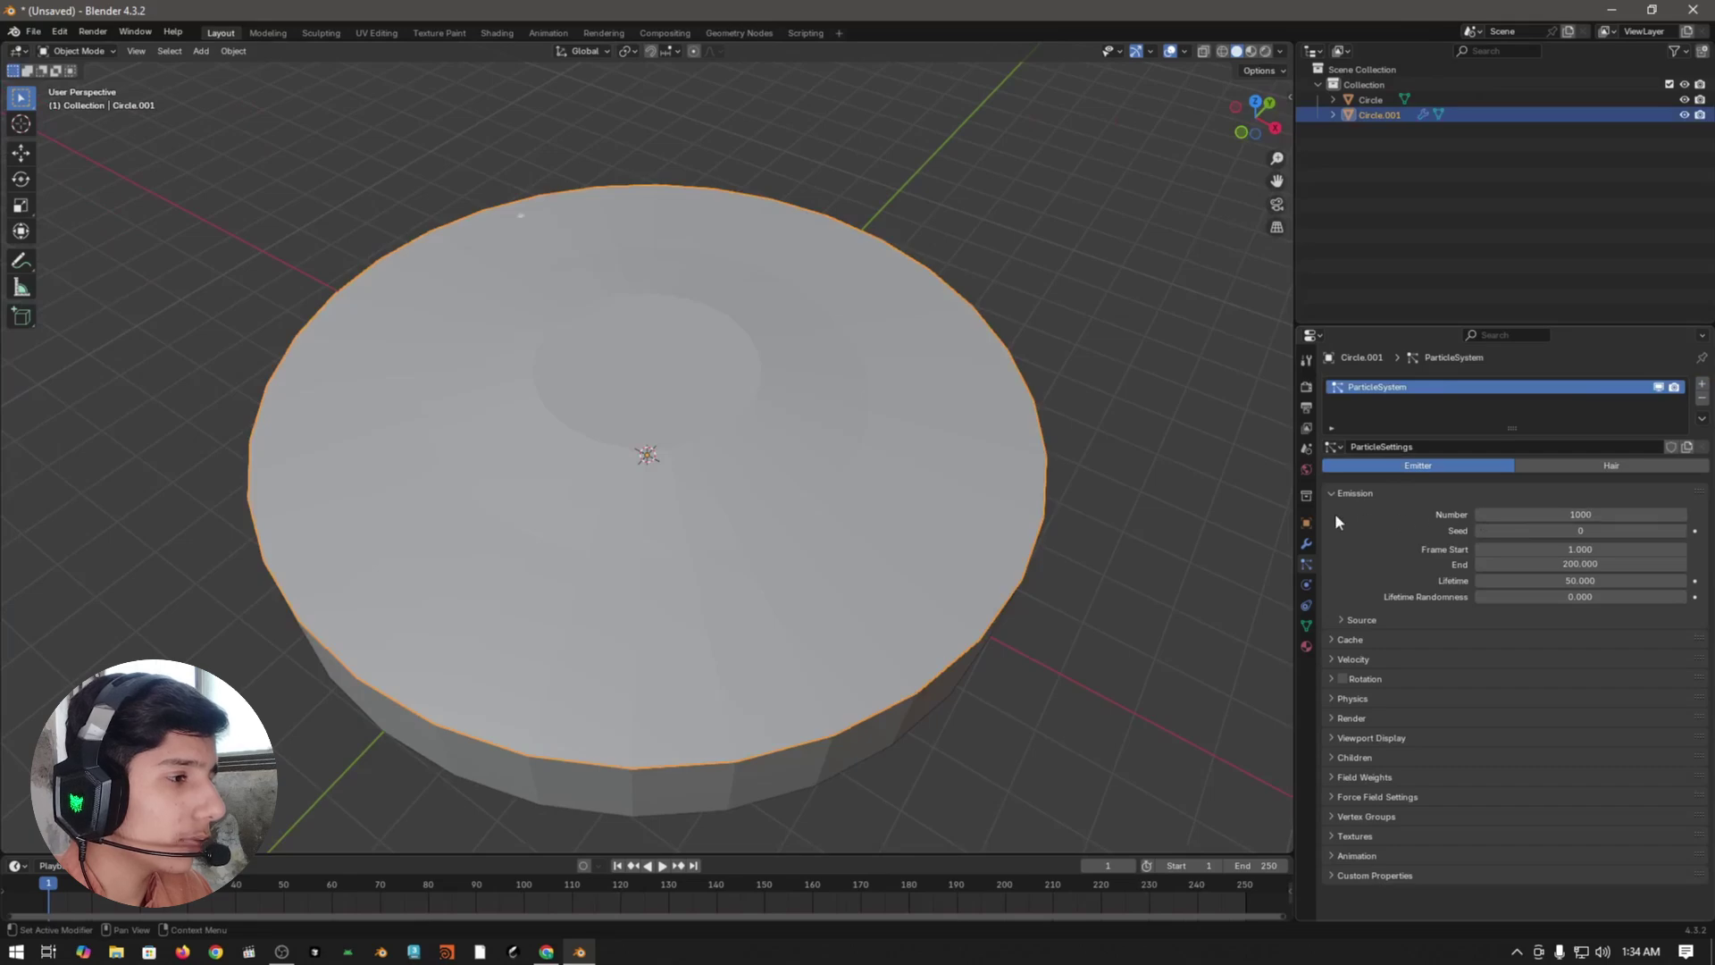
{"action": "left_click", "coordinate": [1621, 515]}
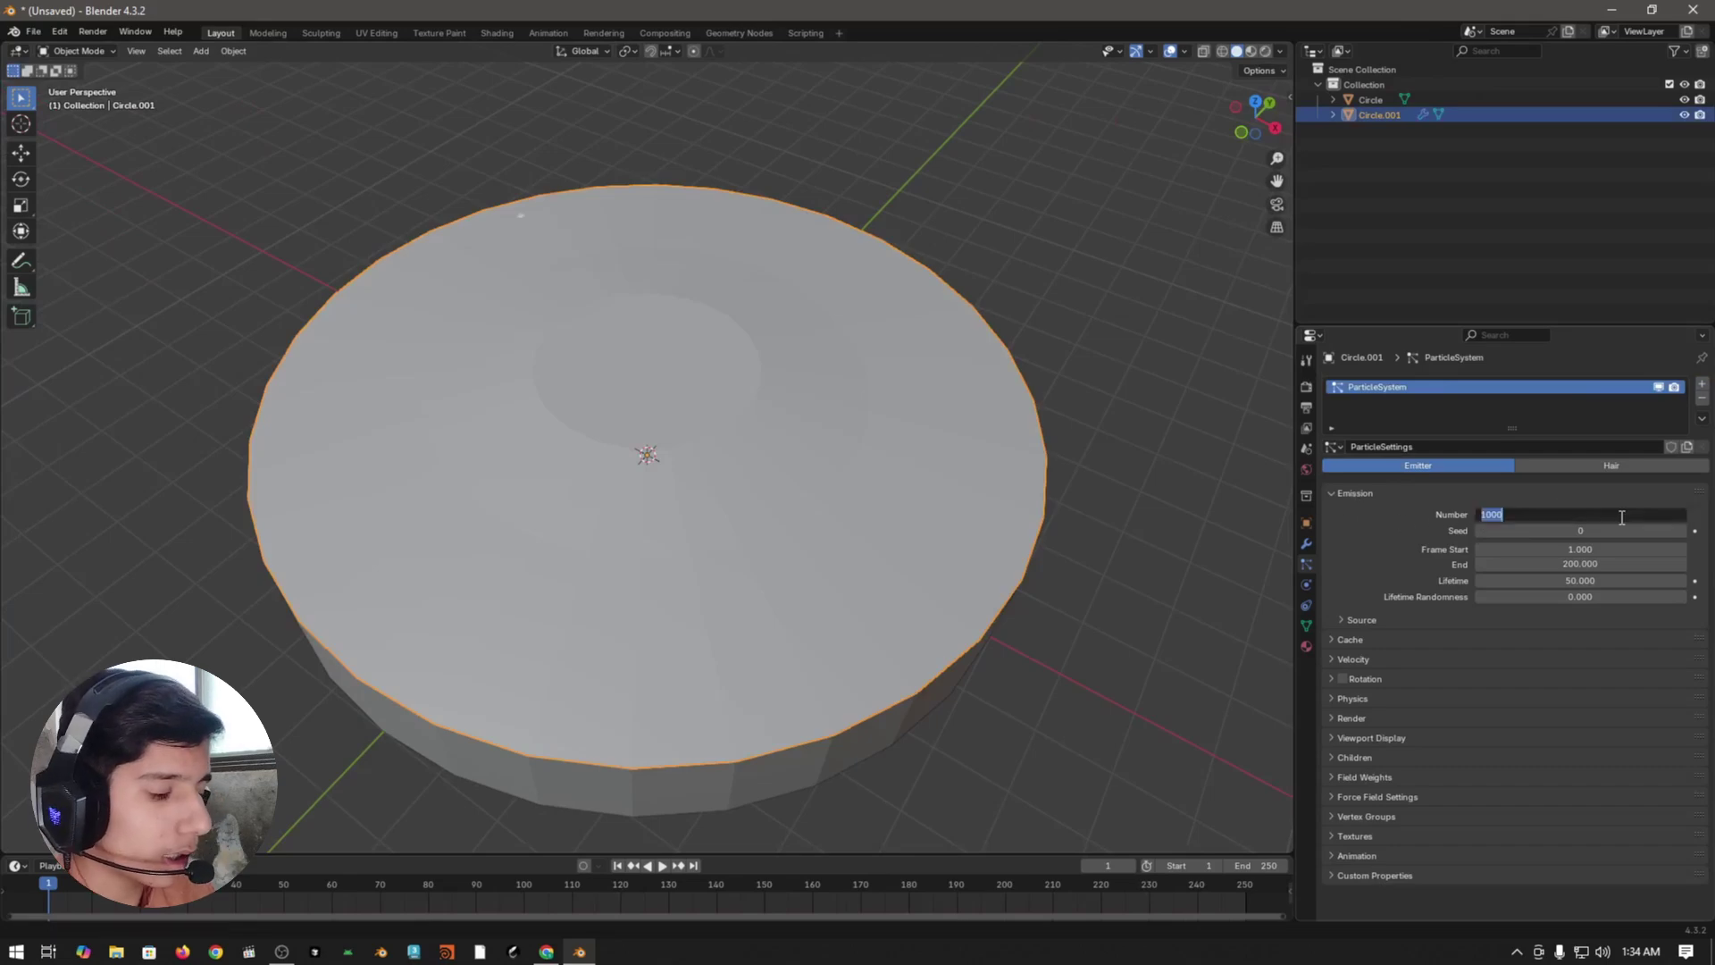
{"action": "type", "text": "20"}
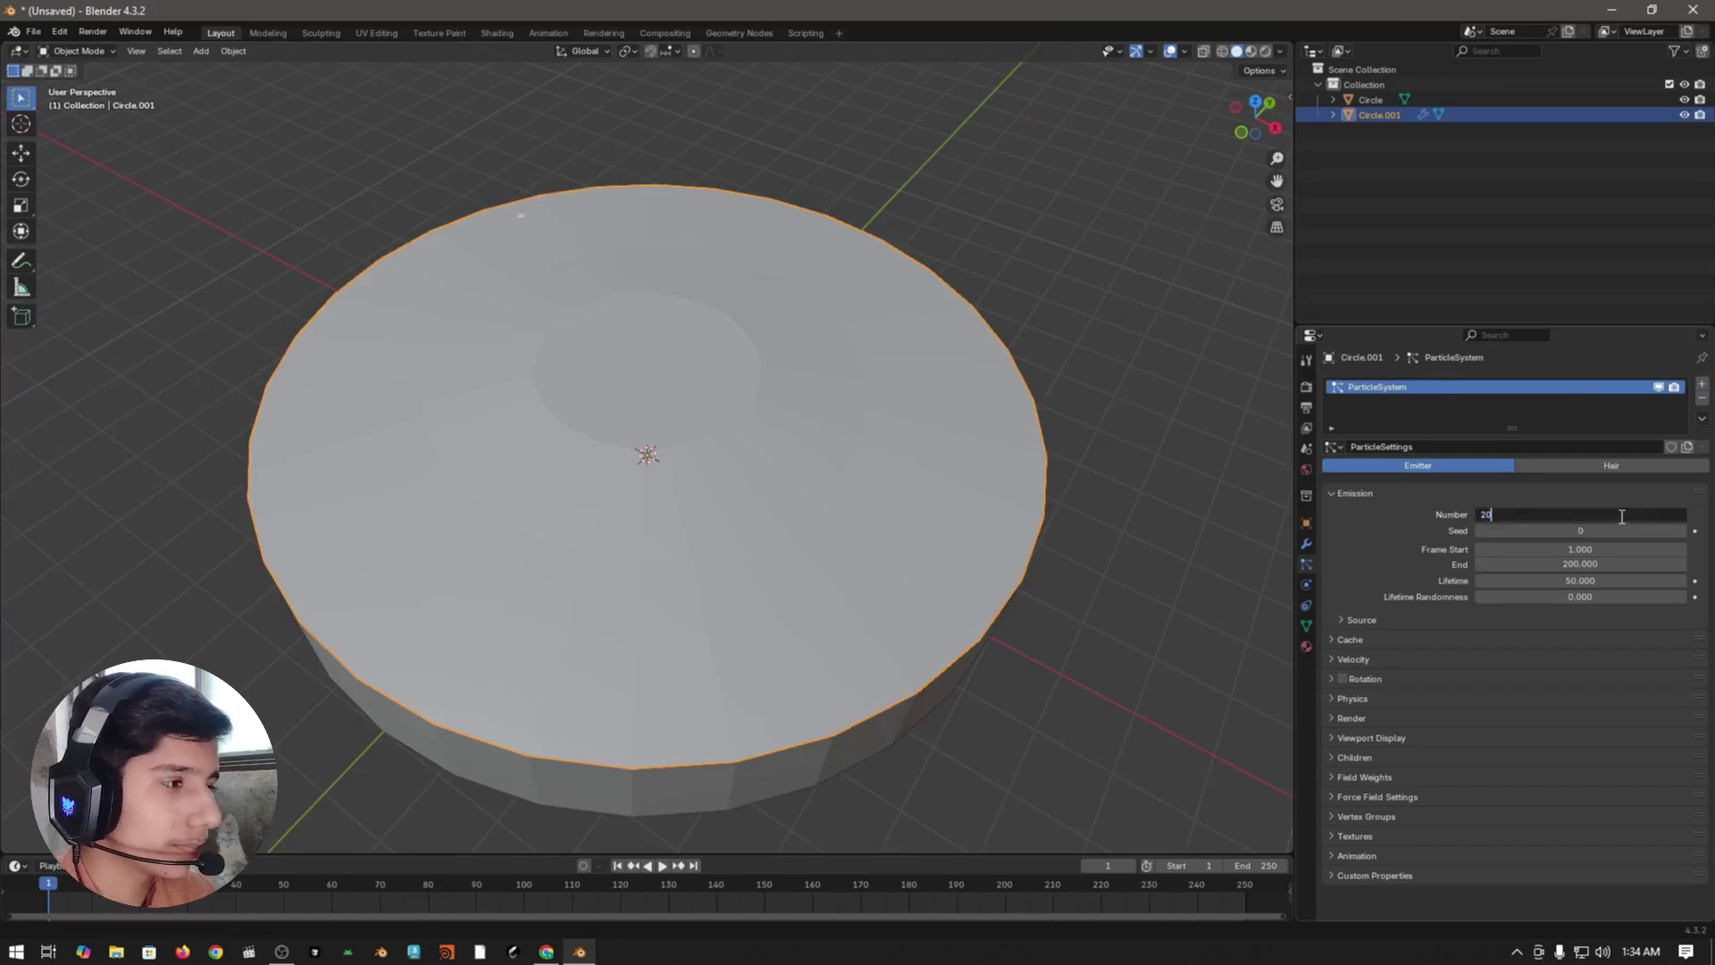
{"action": "key", "text": "Return"}
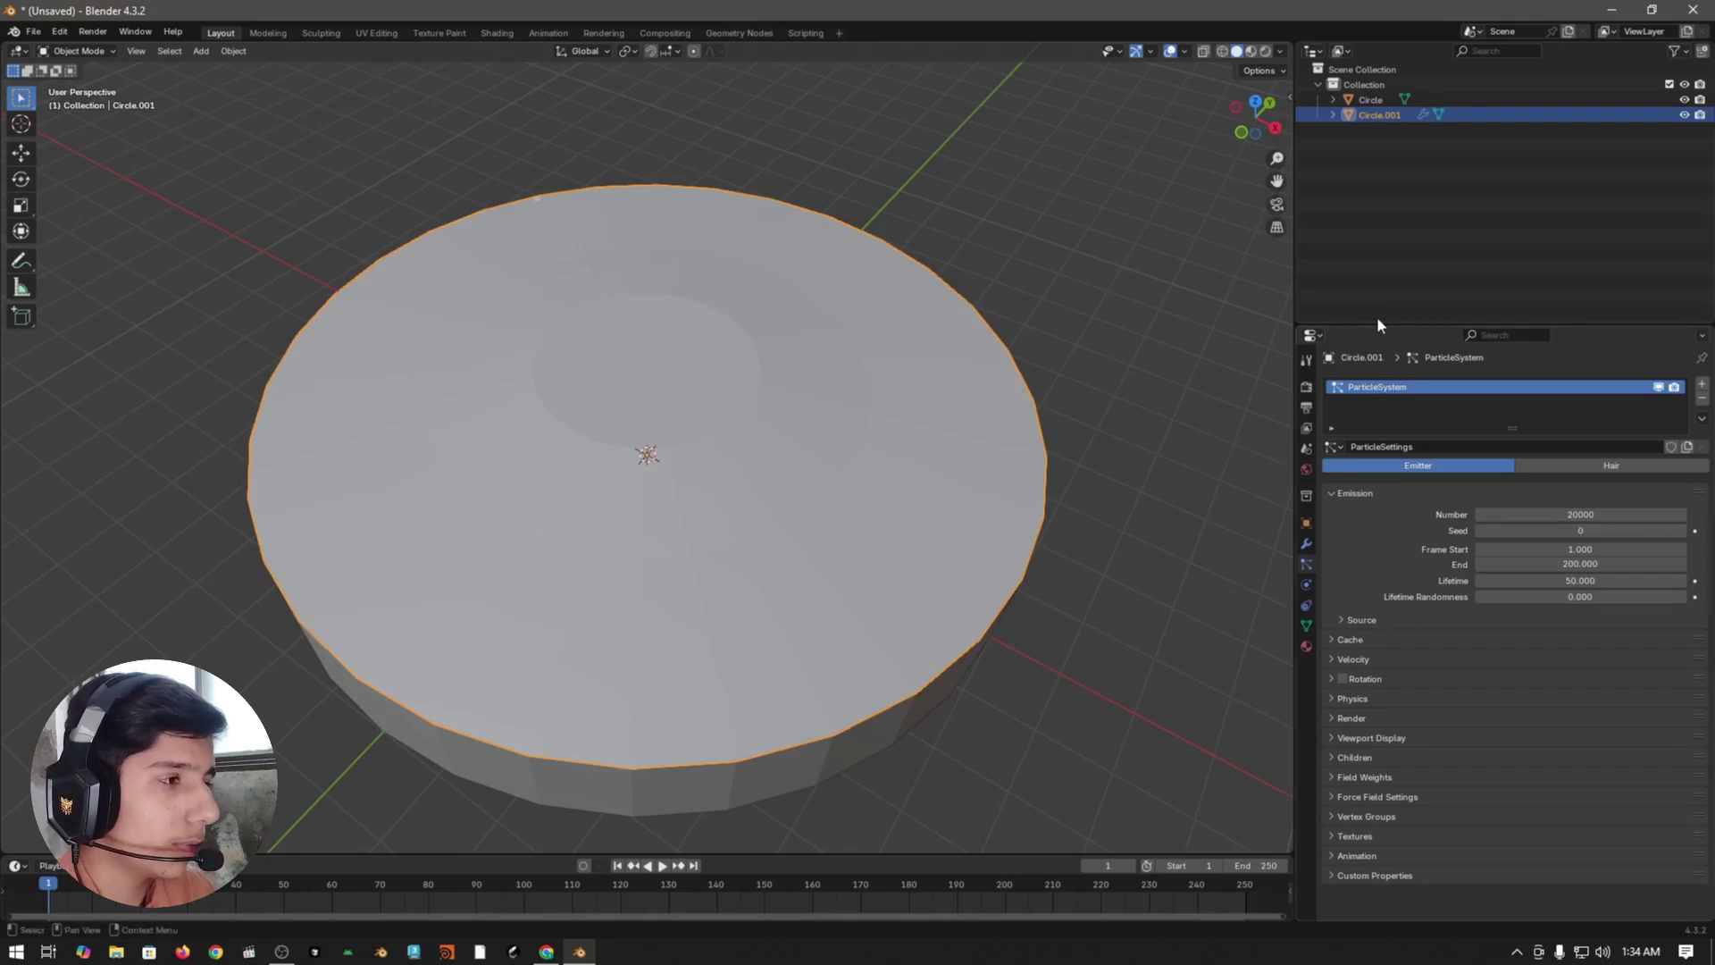
- Enlarge the Properties area and set Velocity Normal to 85 m/s and Randomize to 30
{"action": "left_click", "coordinate": [1380, 159]}
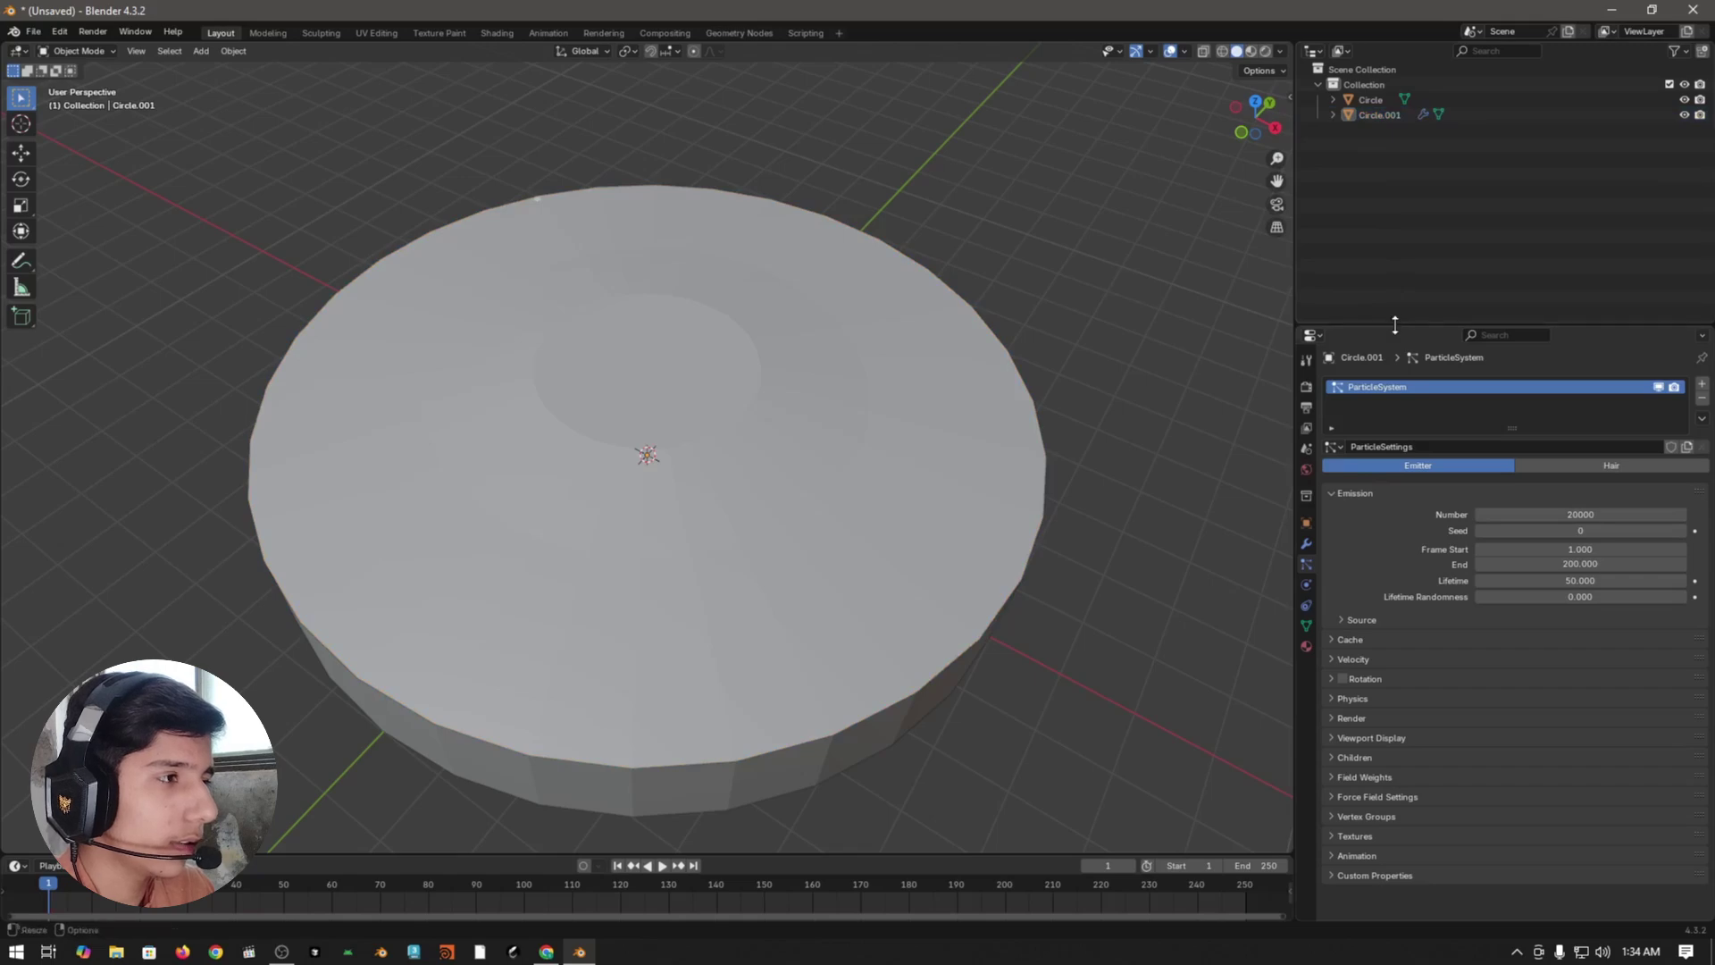
{"action": "left_click_drag", "start_coordinate": [1395, 324], "coordinate": [1393, 79]}
{"action": "left_click", "coordinate": [1358, 410]}
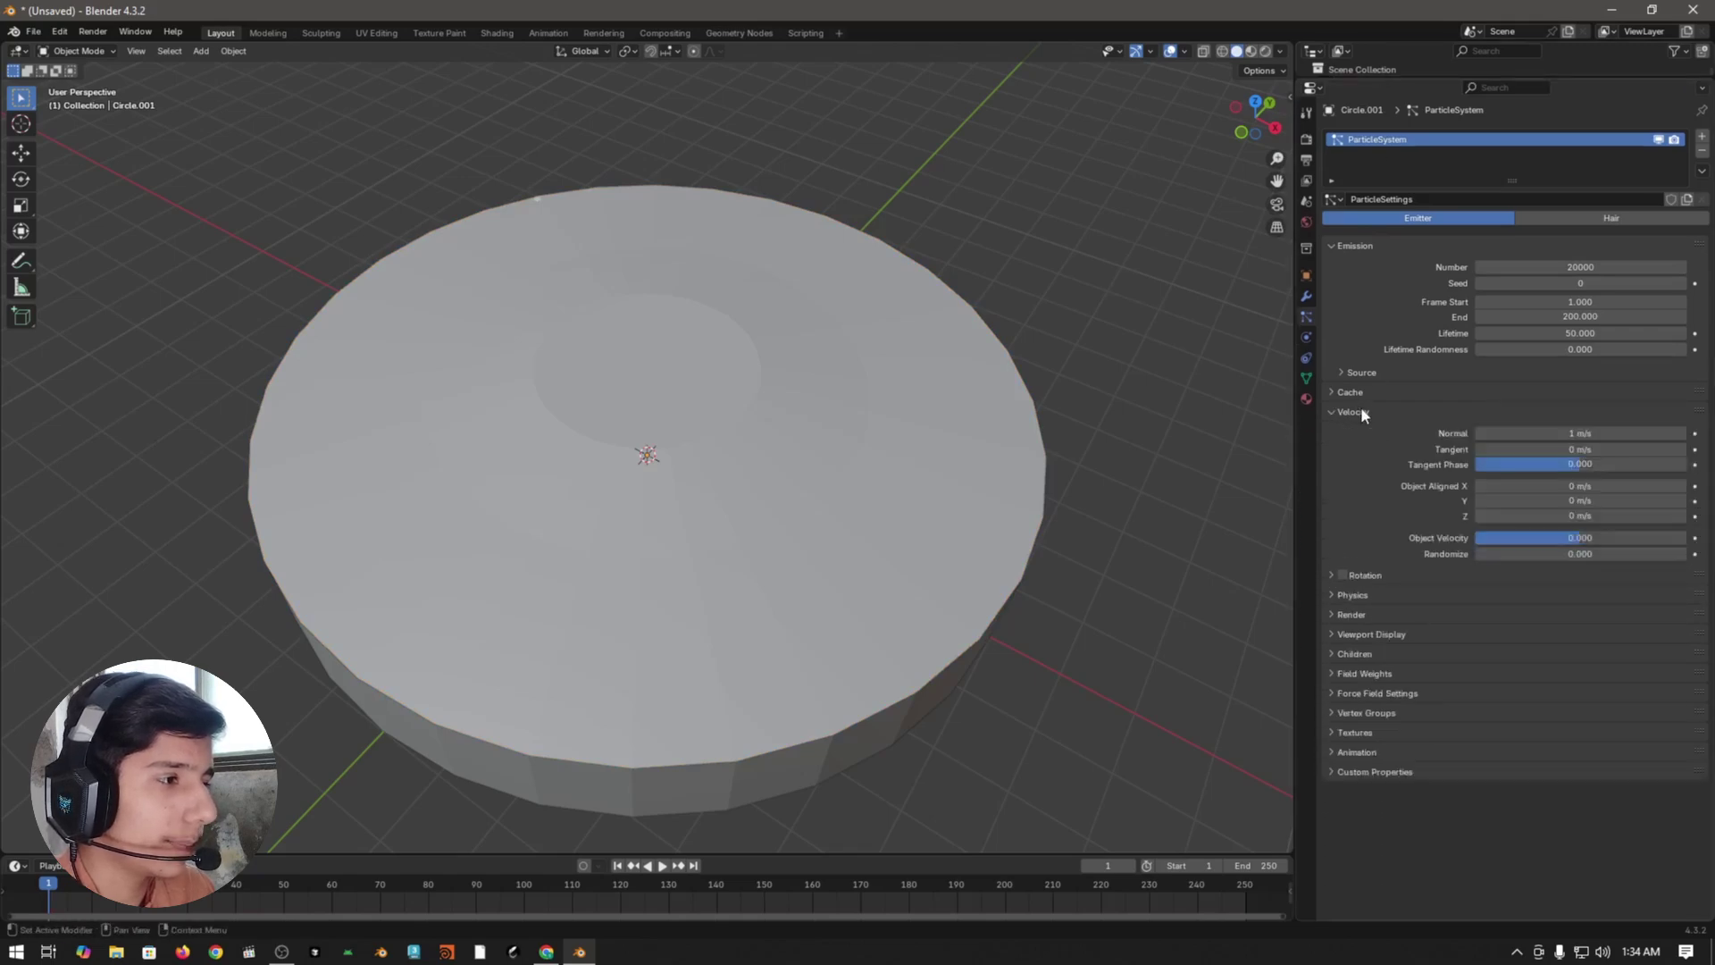
{"action": "left_click", "coordinate": [1557, 435]}
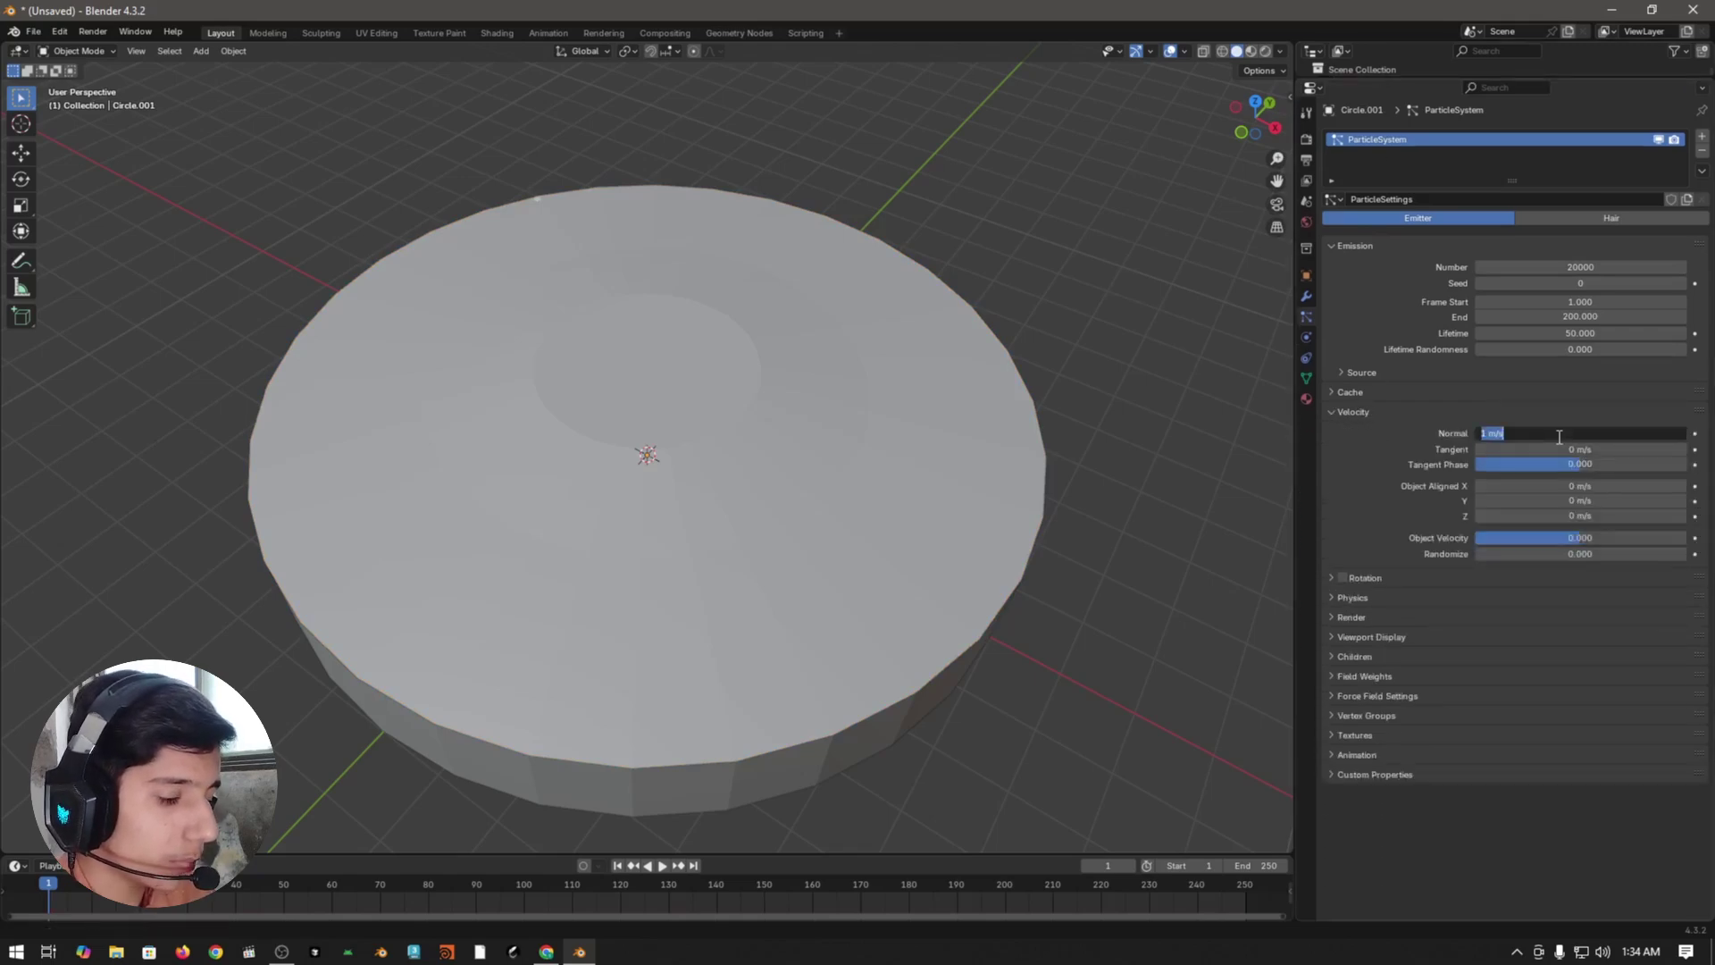
{"action": "type", "text": "8"}
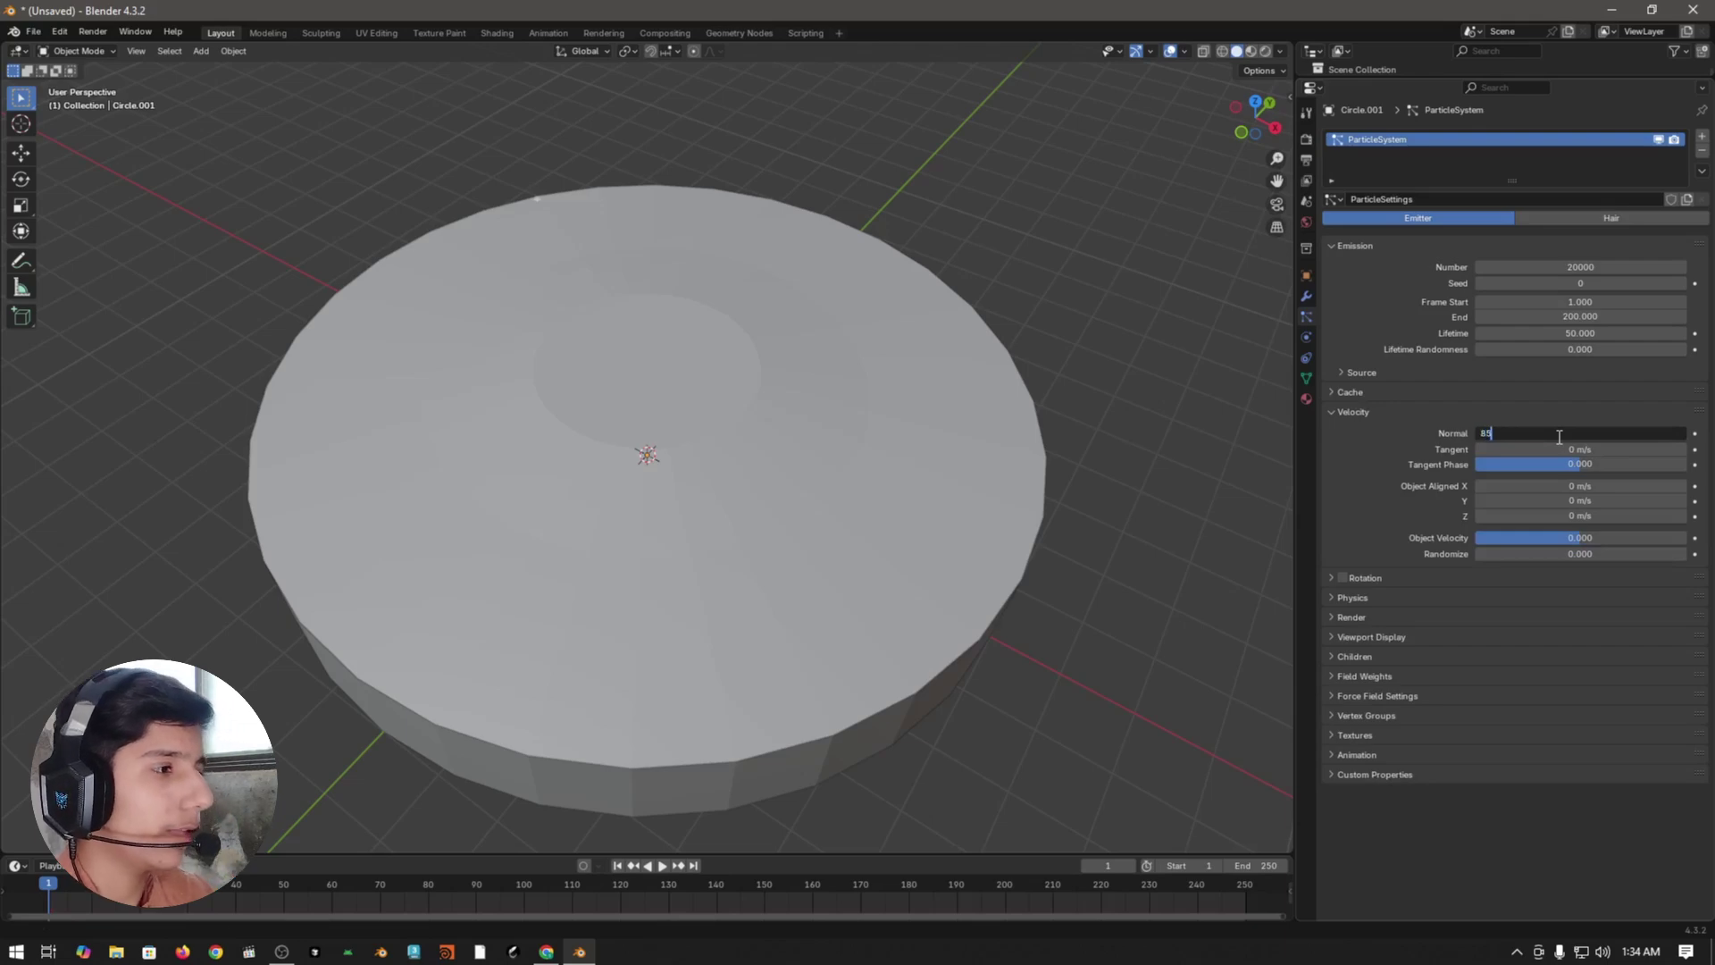
{"action": "type", "text": "5"}
{"action": "key", "text": "Return"}
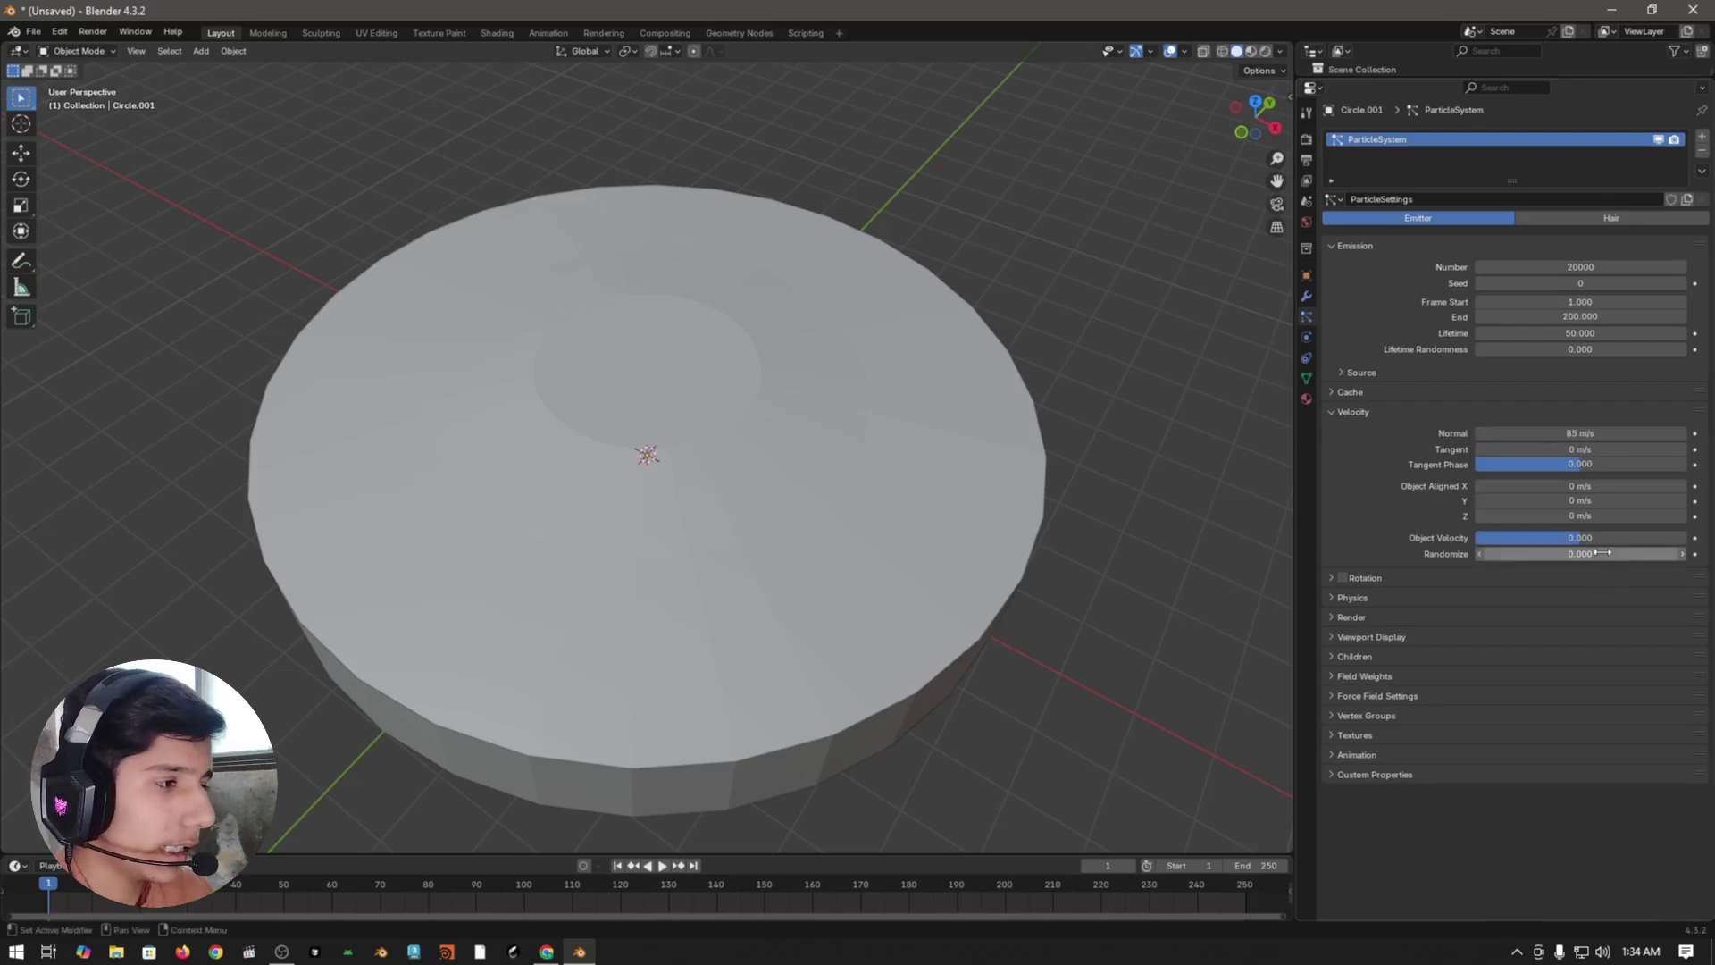
{"action": "left_click", "coordinate": [1603, 553]}
{"action": "type", "text": "30"}
{"action": "key", "text": "Return"}
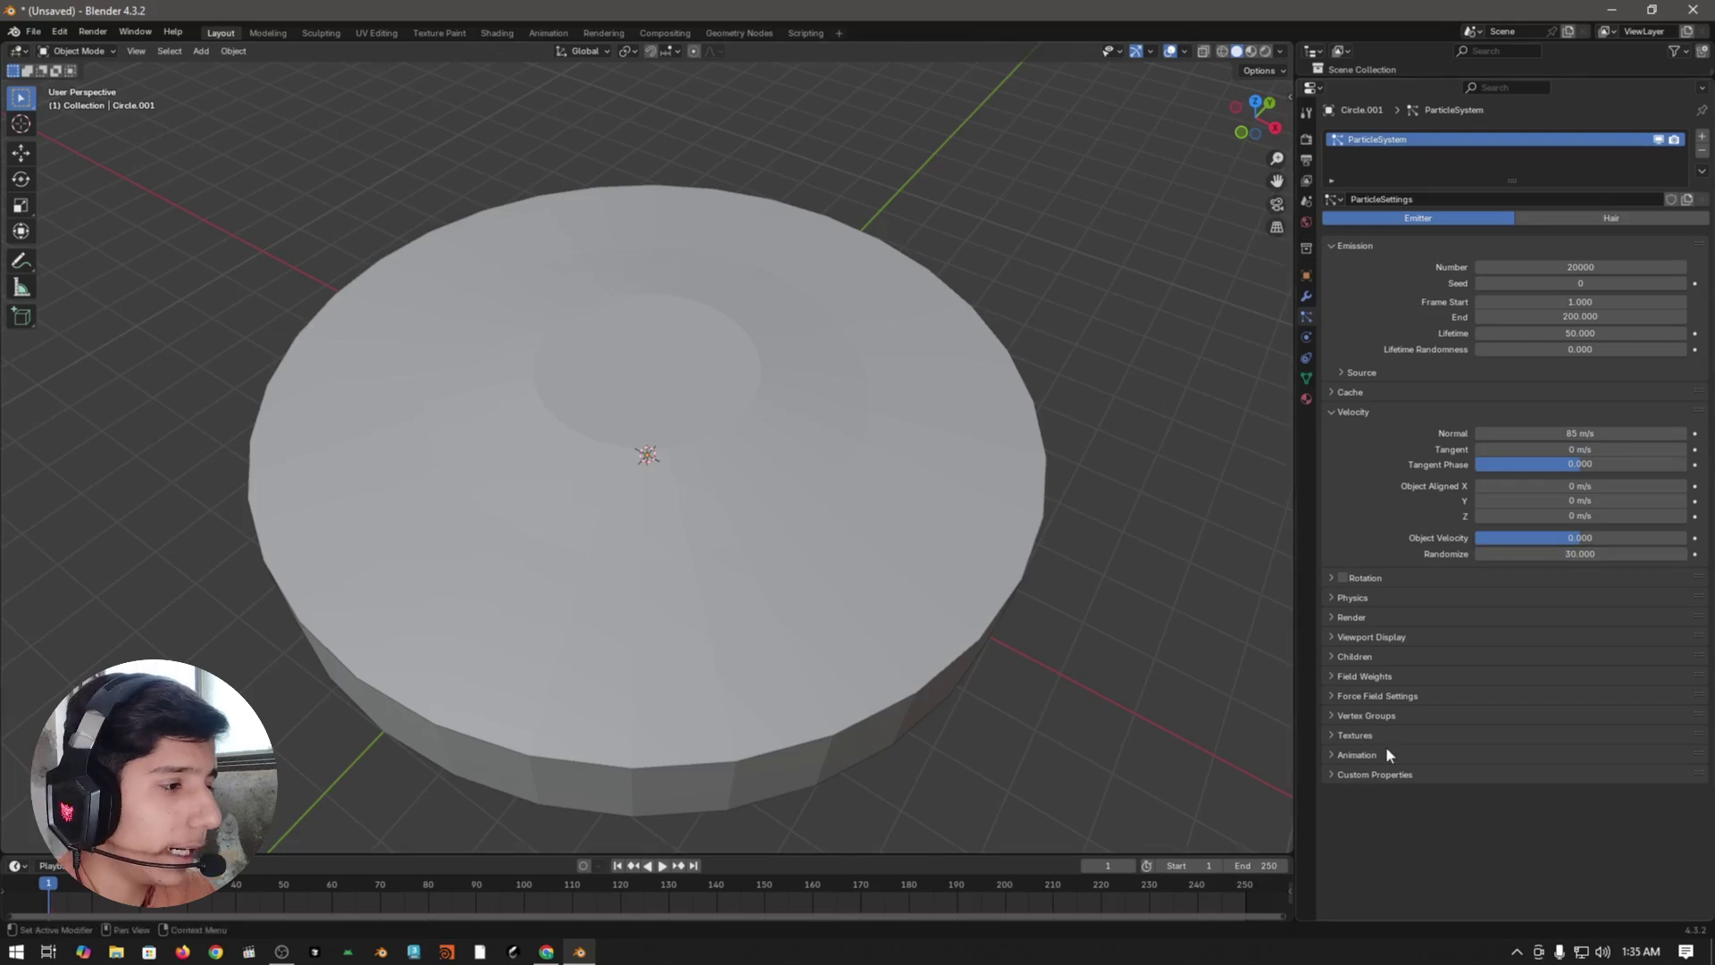
- Set the particles' Gravity field weight to 0
{"action": "left_click", "coordinate": [1352, 677]}
{"action": "left_click", "coordinate": [1578, 719]}
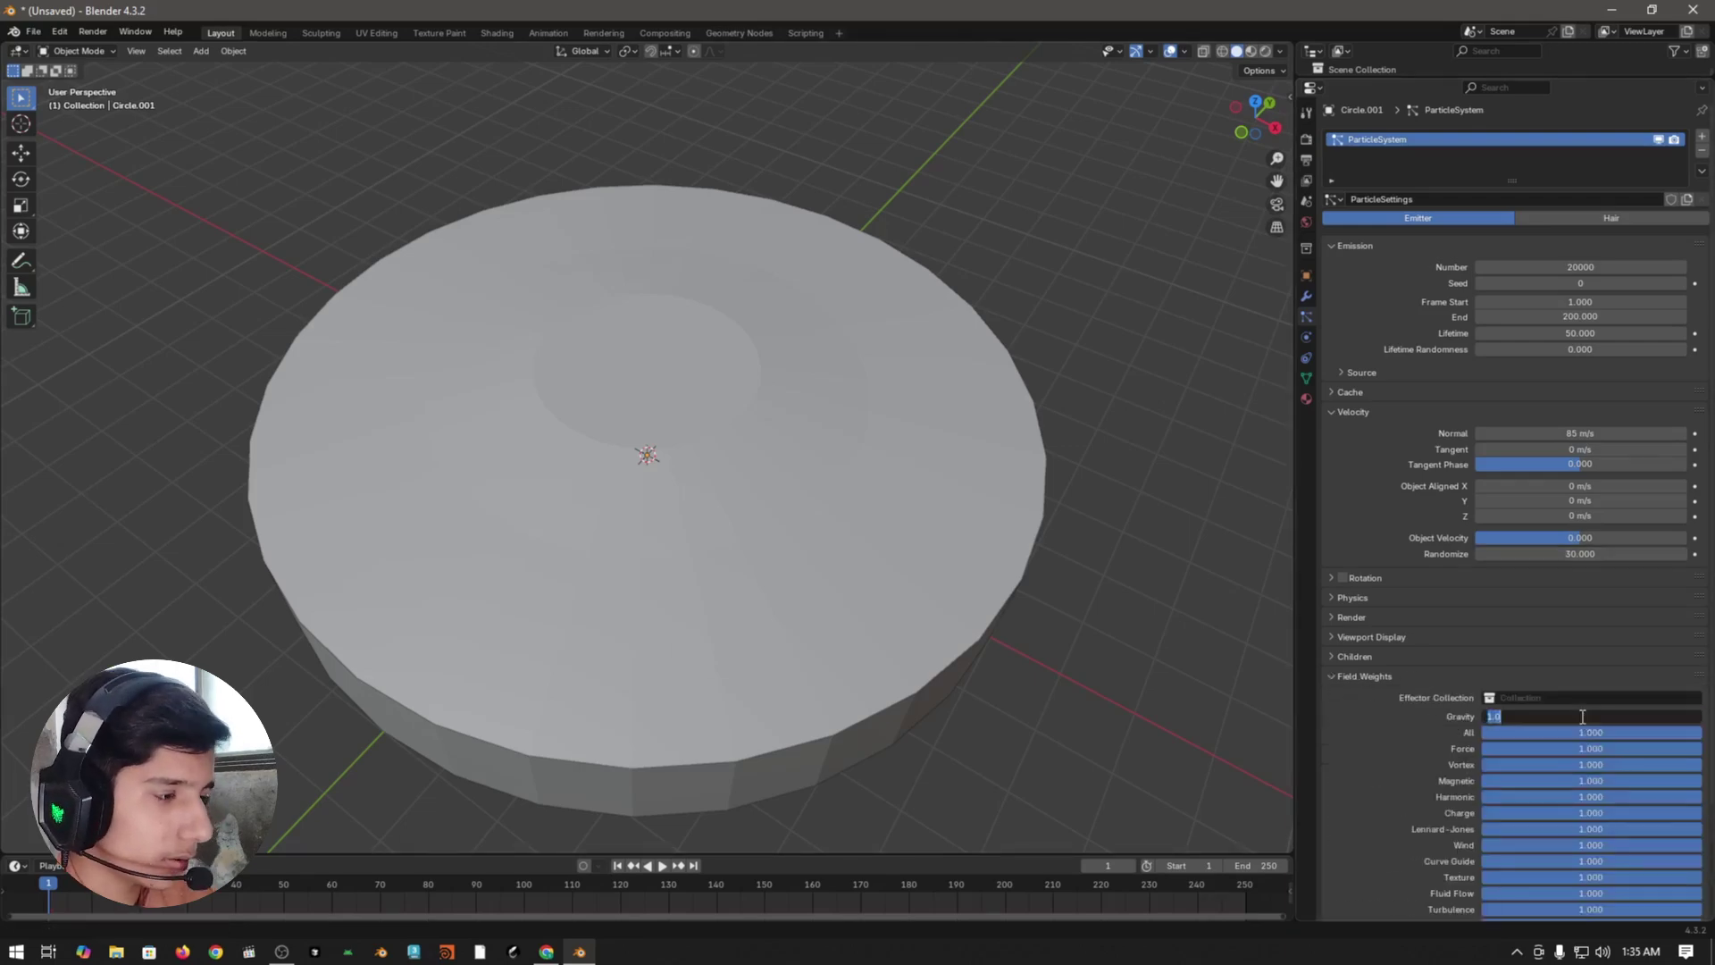
{"action": "type", "text": "0"}
{"action": "key", "text": "Return"}
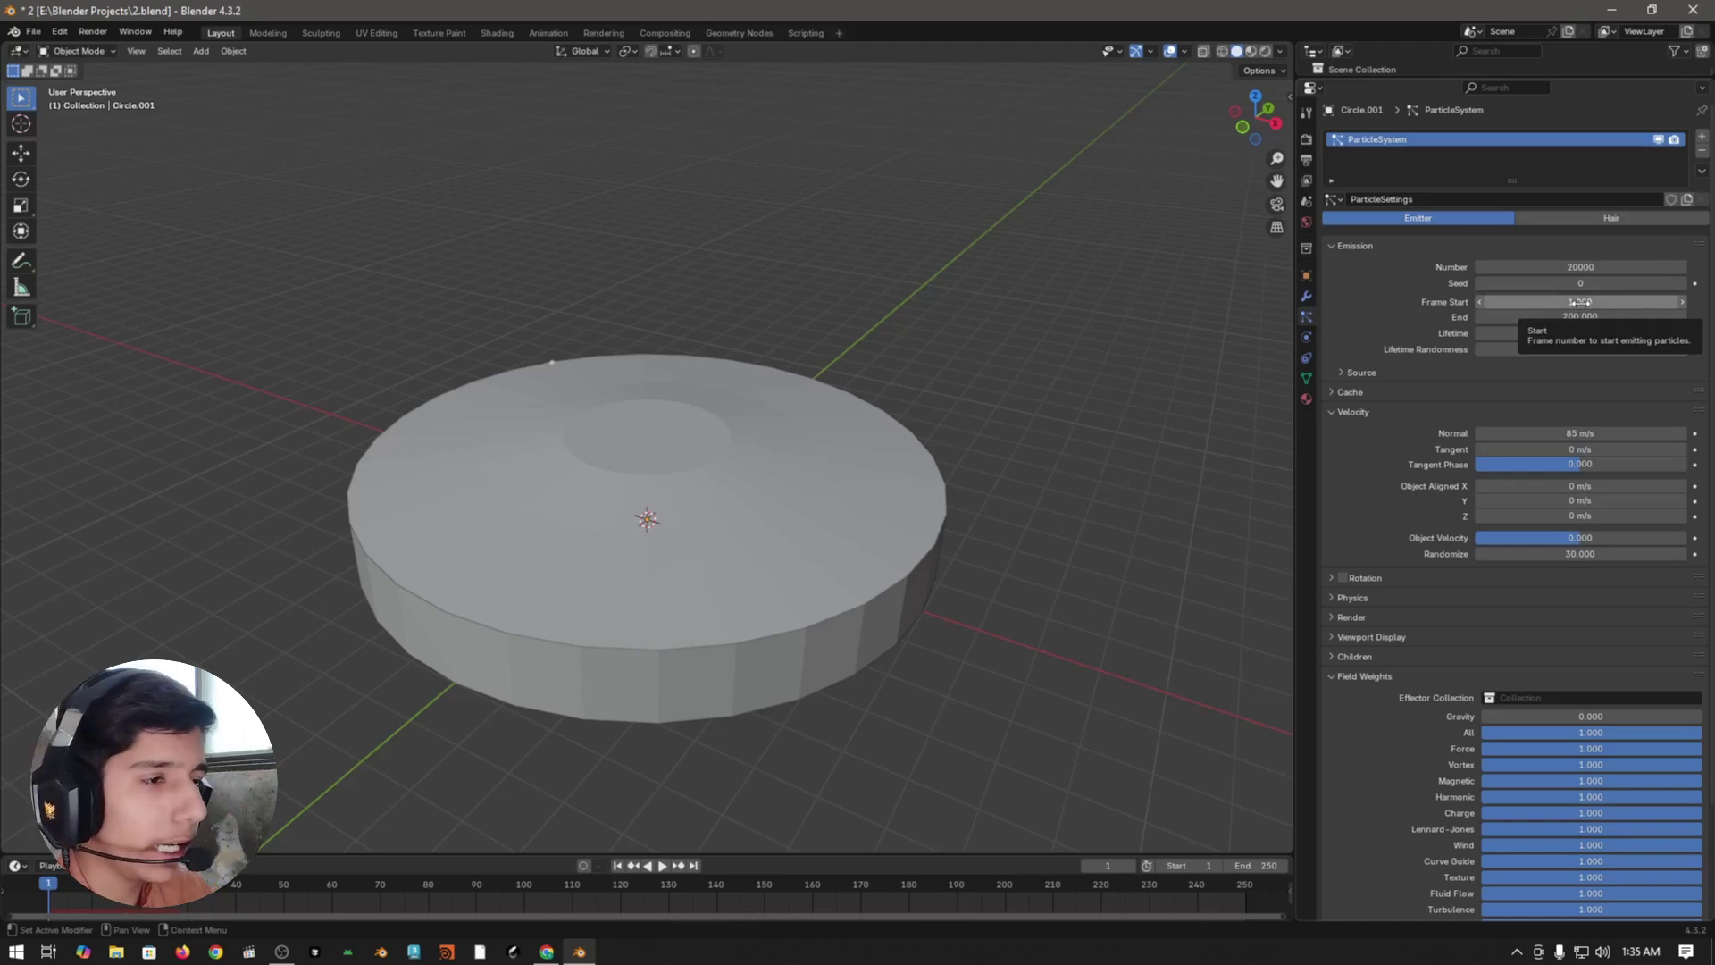
- Set the emission Frame Start to 60 and Frame End to 66
{"action": "left_click", "coordinate": [1581, 302]}
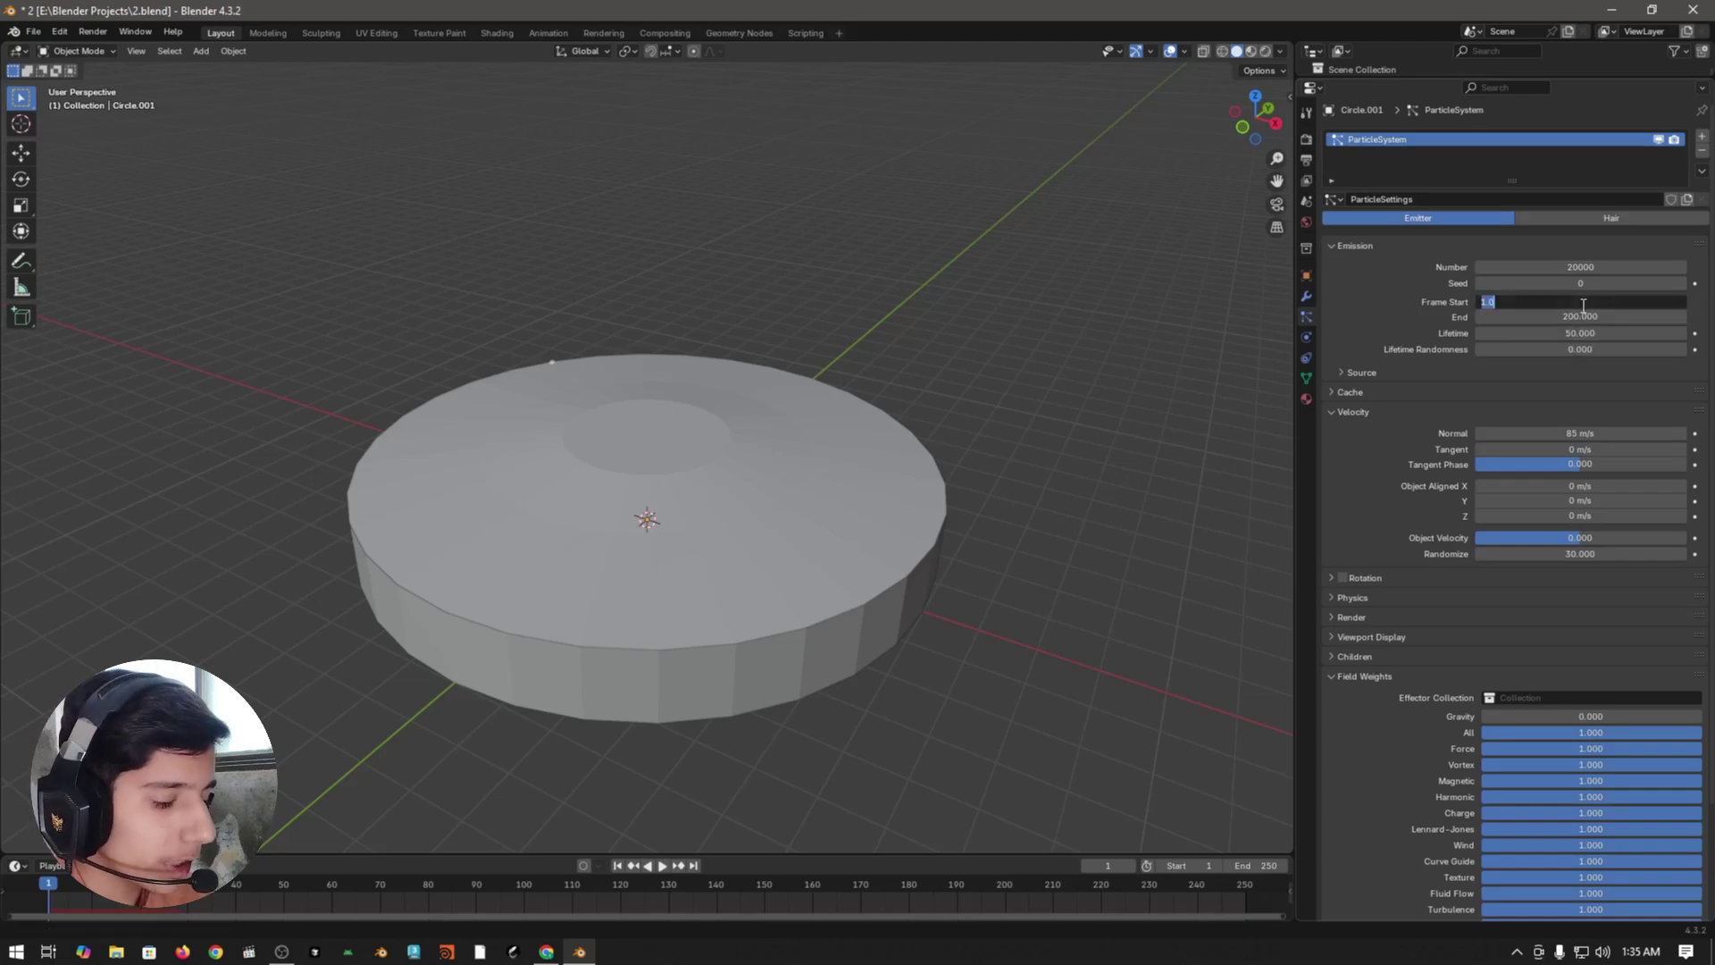
{"action": "type", "text": "60"}
{"action": "key", "text": "Return"}
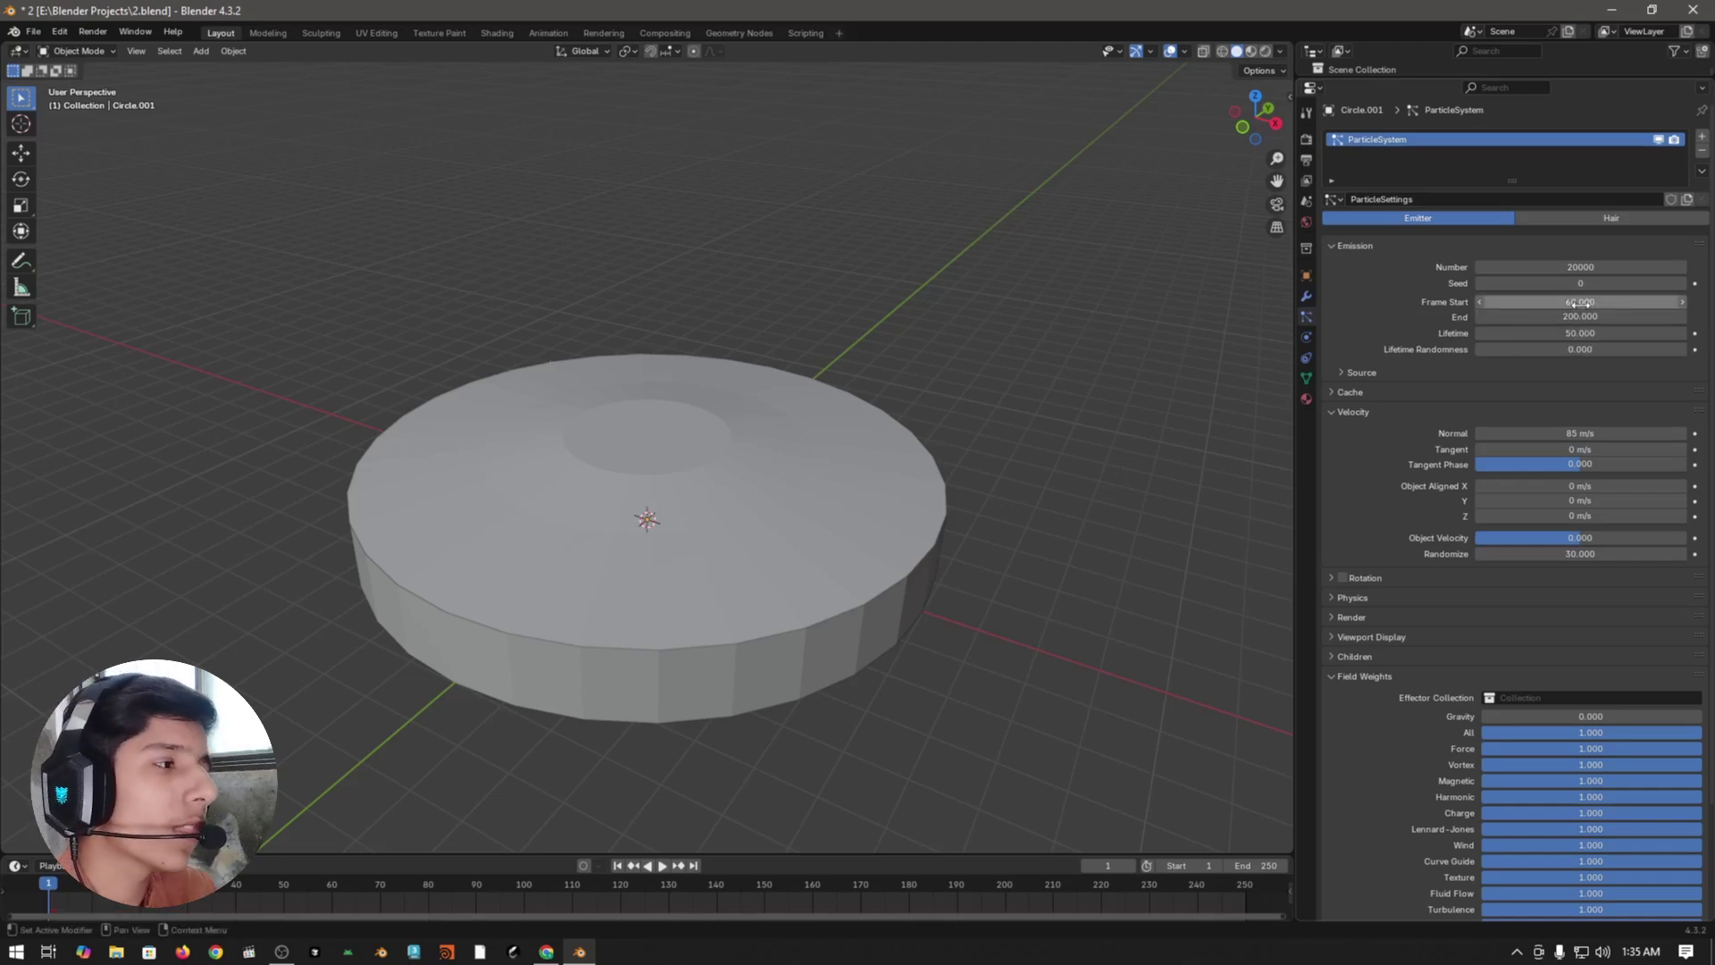
{"action": "left_click", "coordinate": [1526, 316]}
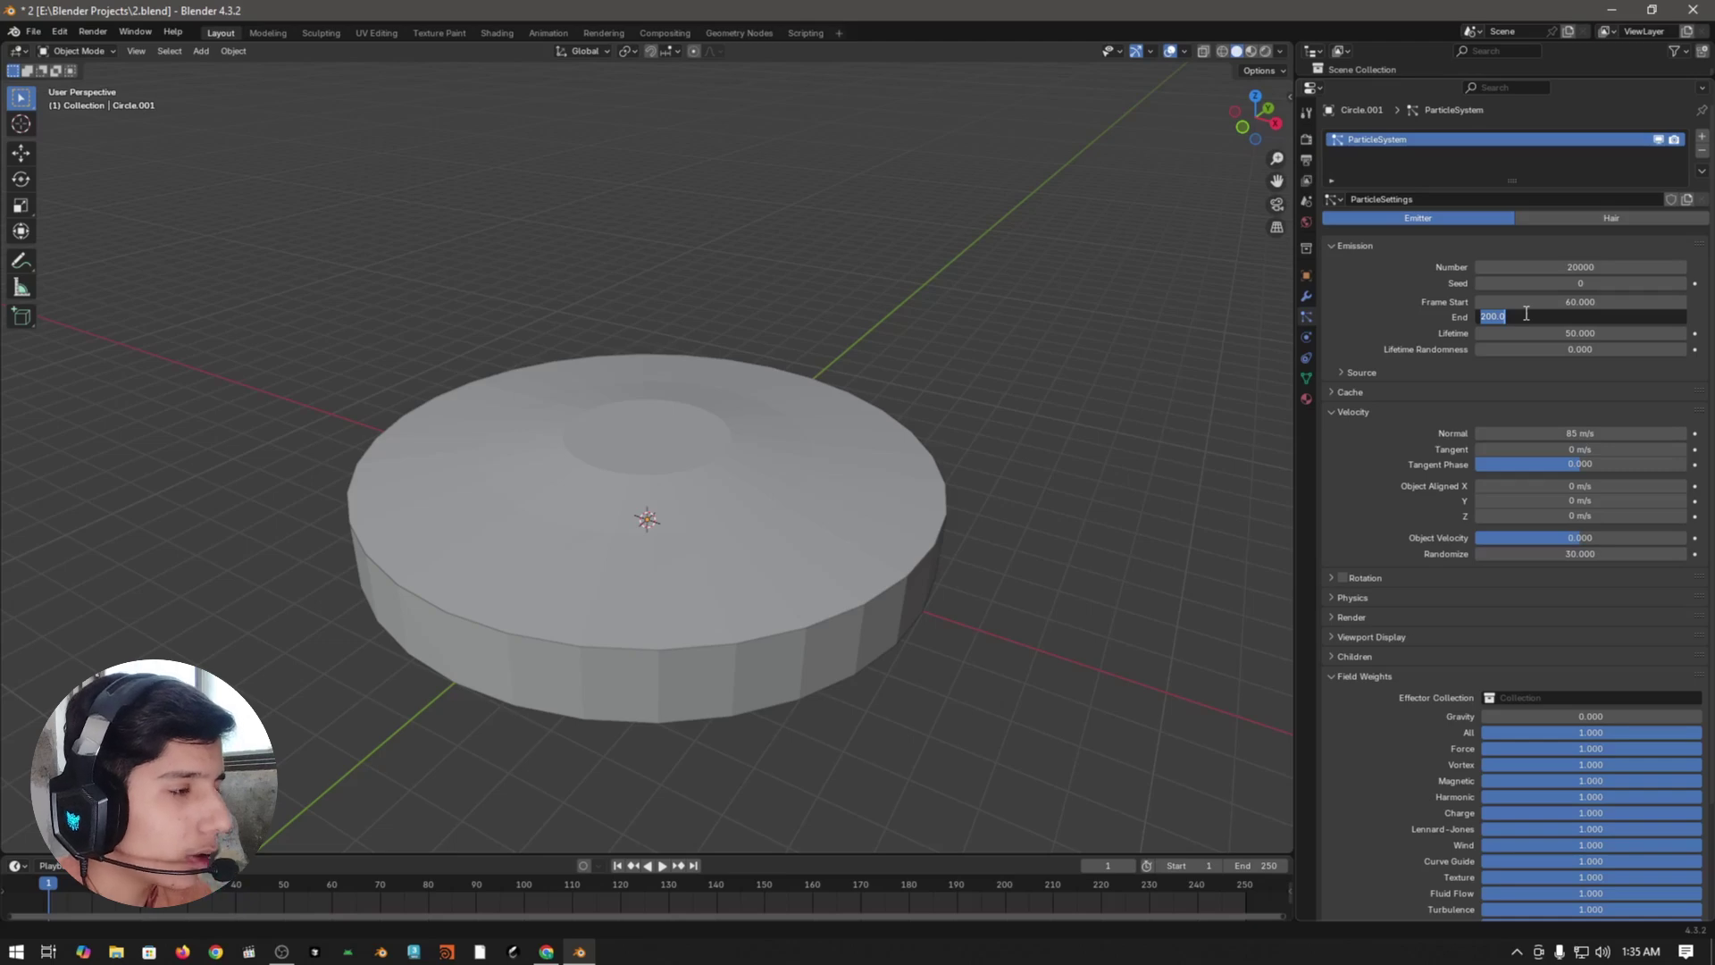
{"action": "type", "text": "66"}
{"action": "key", "text": "Return"}
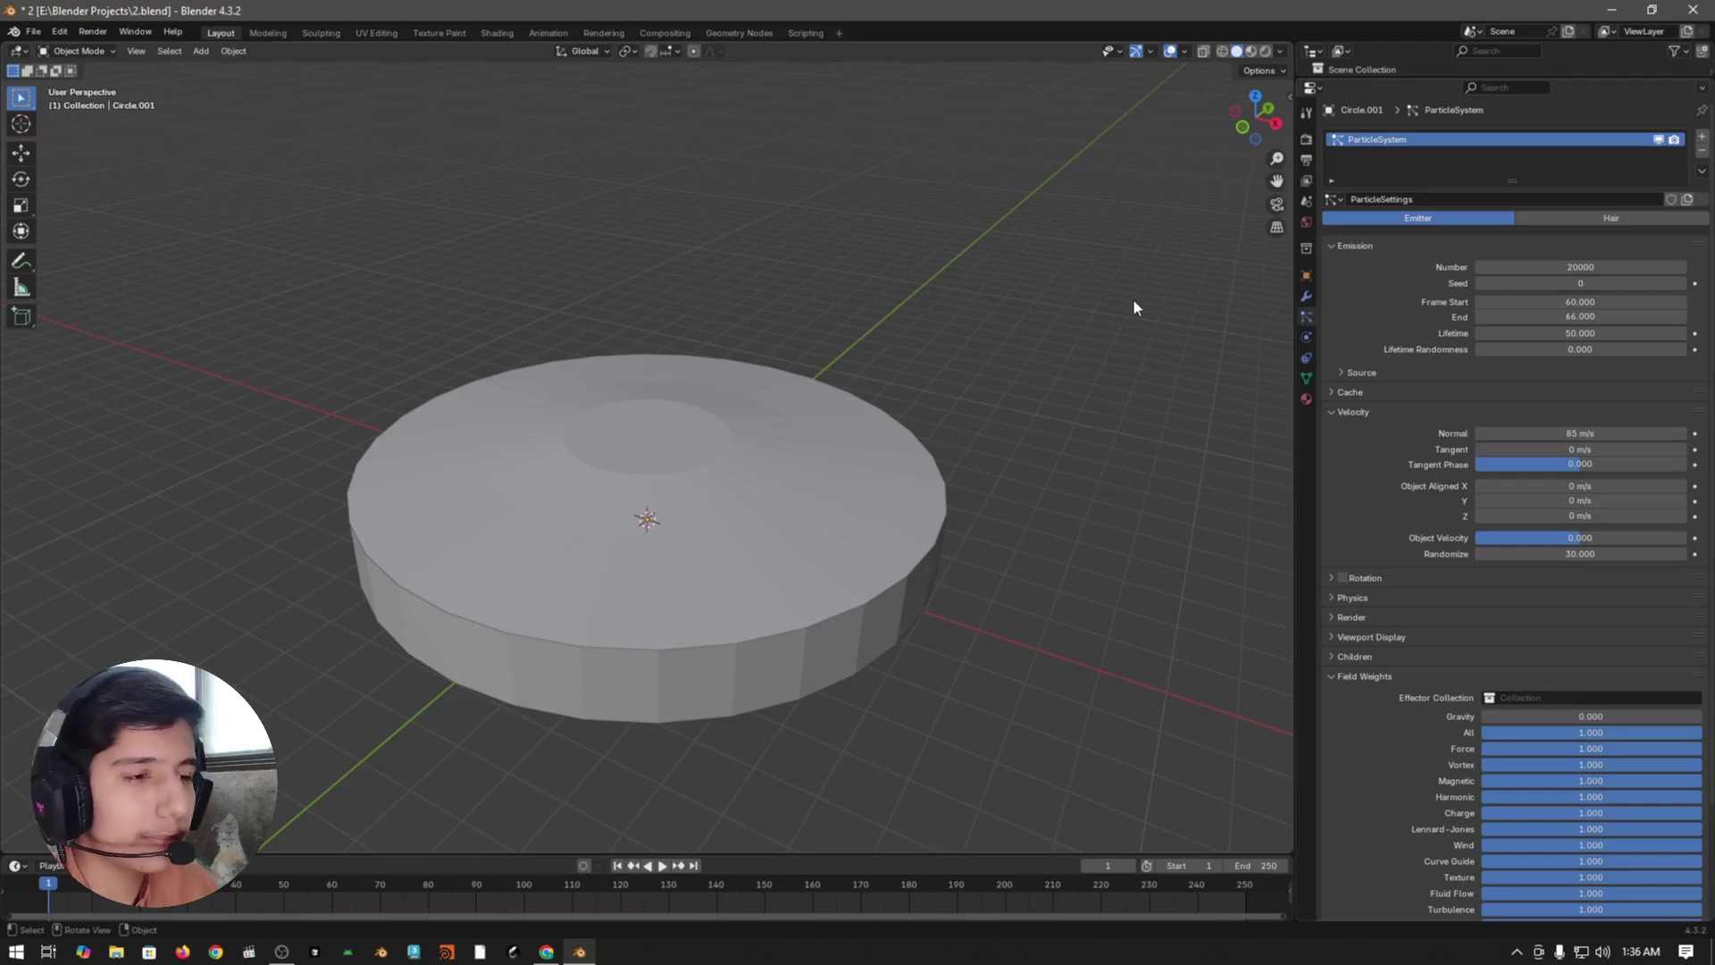
- Play the animation from frame 59 and orbit to see the particles spraying below the disc
{"action": "key", "text": "space"}
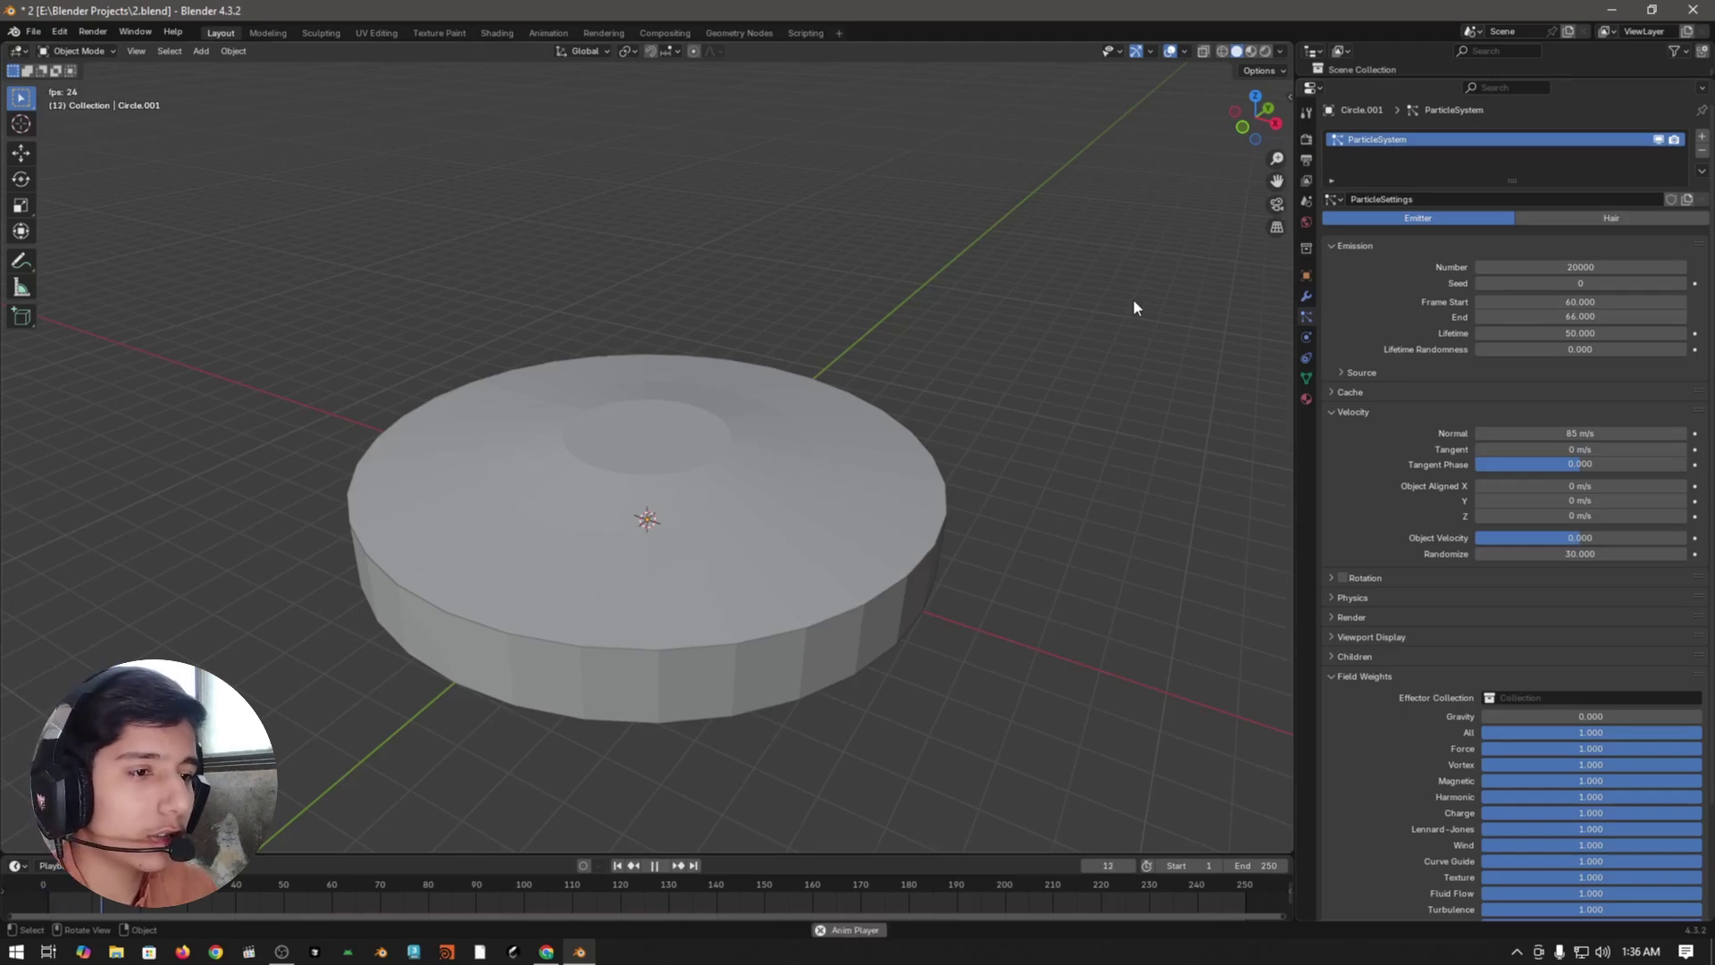
{"action": "scroll", "coordinate": [1133, 301], "scroll_direction": "down", "scroll_amount": 4}
{"action": "middle_click_drag", "start_coordinate": [821, 518], "coordinate": [843, 477], "text": "shift"}
{"action": "mouse_move", "coordinate": [804, 560]}
{"action": "middle_mouse_down"}
{"action": "mouse_move", "coordinate": [819, 540]}
{"action": "mouse_move", "coordinate": [827, 566]}
{"action": "middle_mouse_up"}
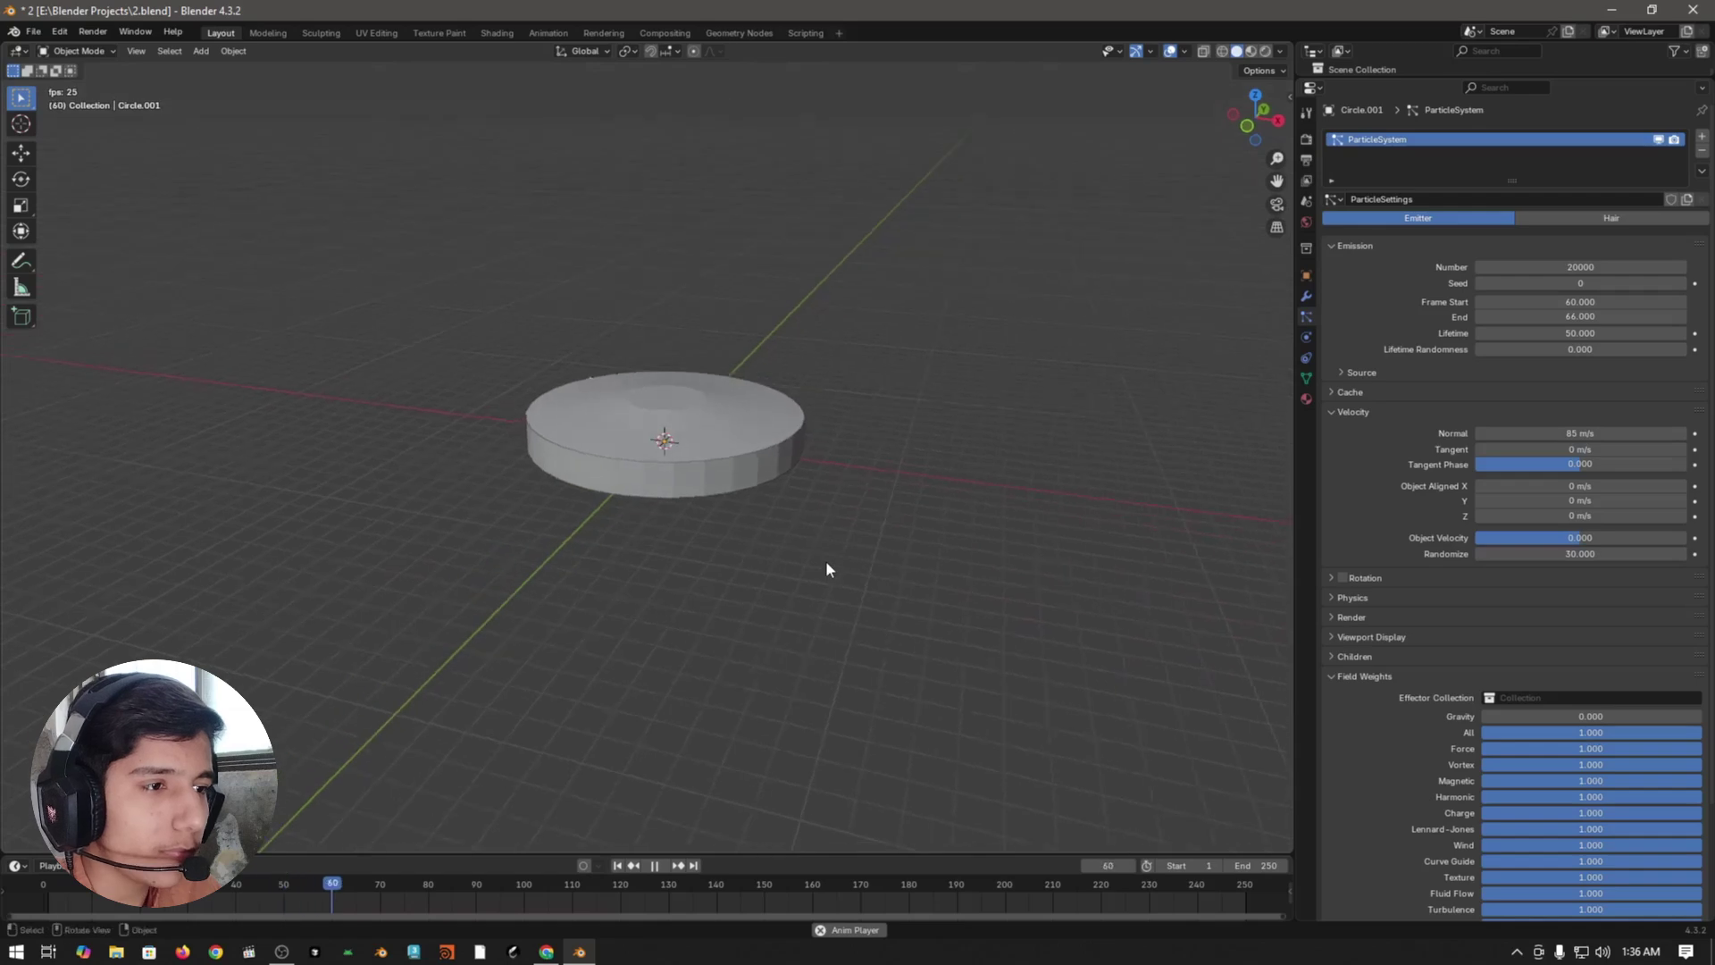
{"action": "key", "text": "space"}
{"action": "key", "text": "space"}
{"action": "mouse_move", "coordinate": [352, 882]}
{"action": "left_mouse_down"}
{"action": "mouse_move", "coordinate": [329, 886]}
{"action": "mouse_move", "coordinate": [375, 886]}
{"action": "left_mouse_up"}
{"action": "key", "text": "space"}
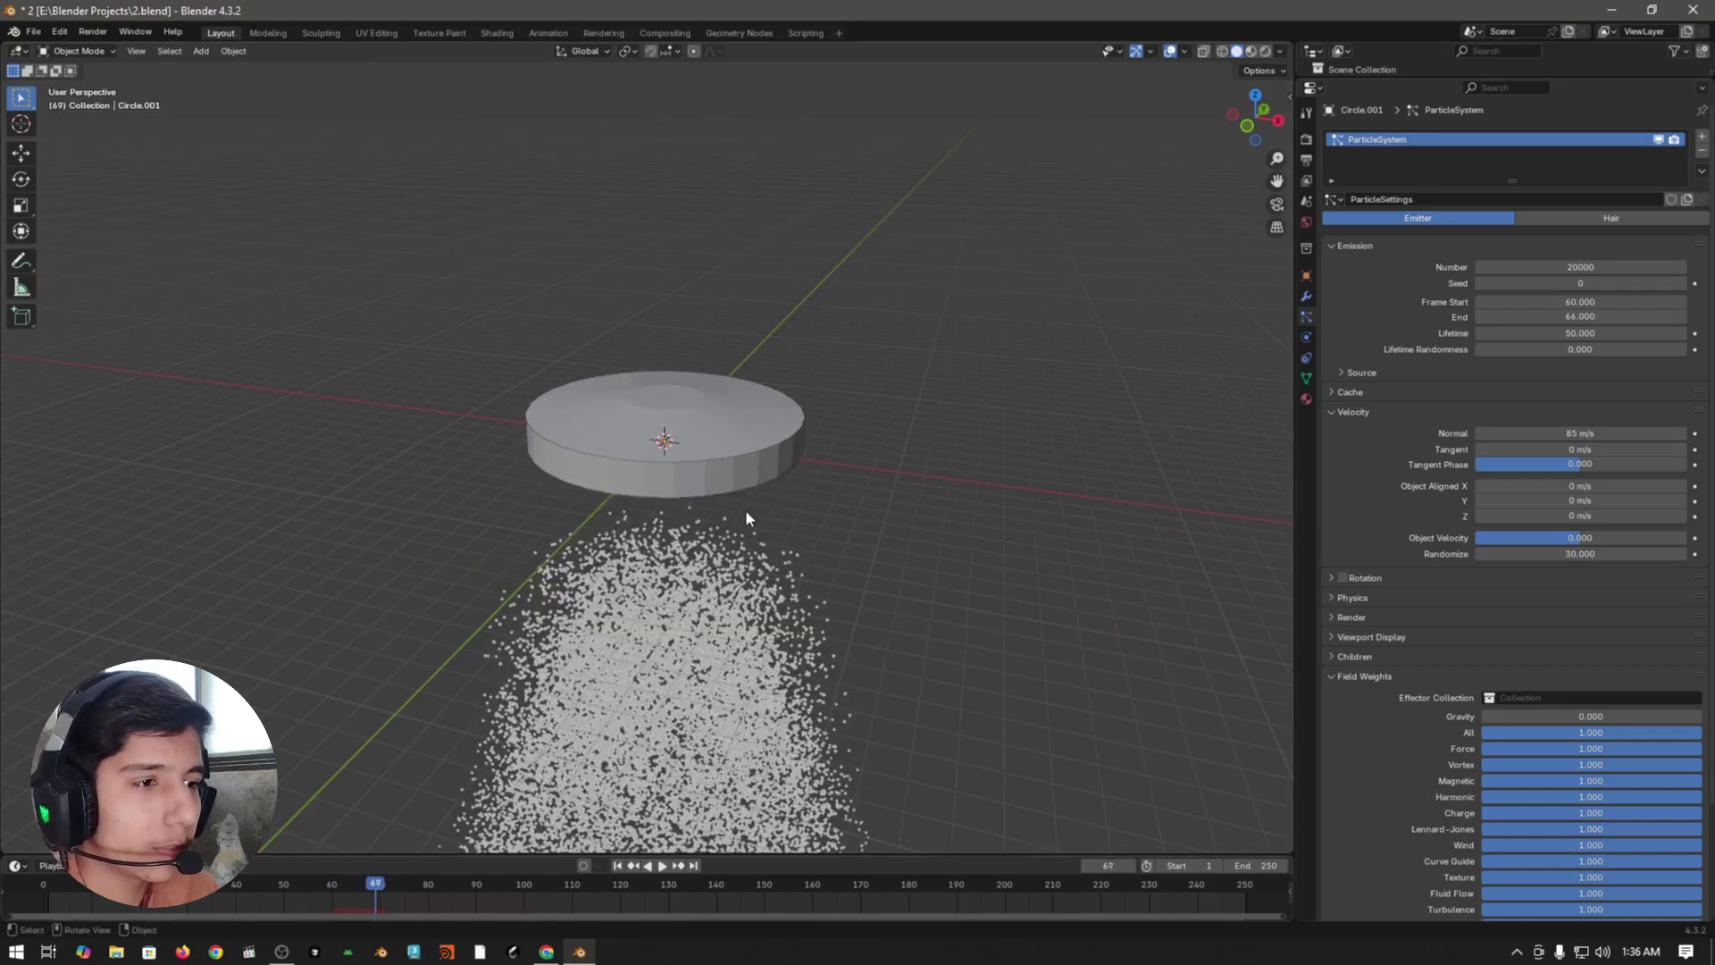
{"action": "middle_click_drag", "start_coordinate": [747, 516], "coordinate": [641, 564]}
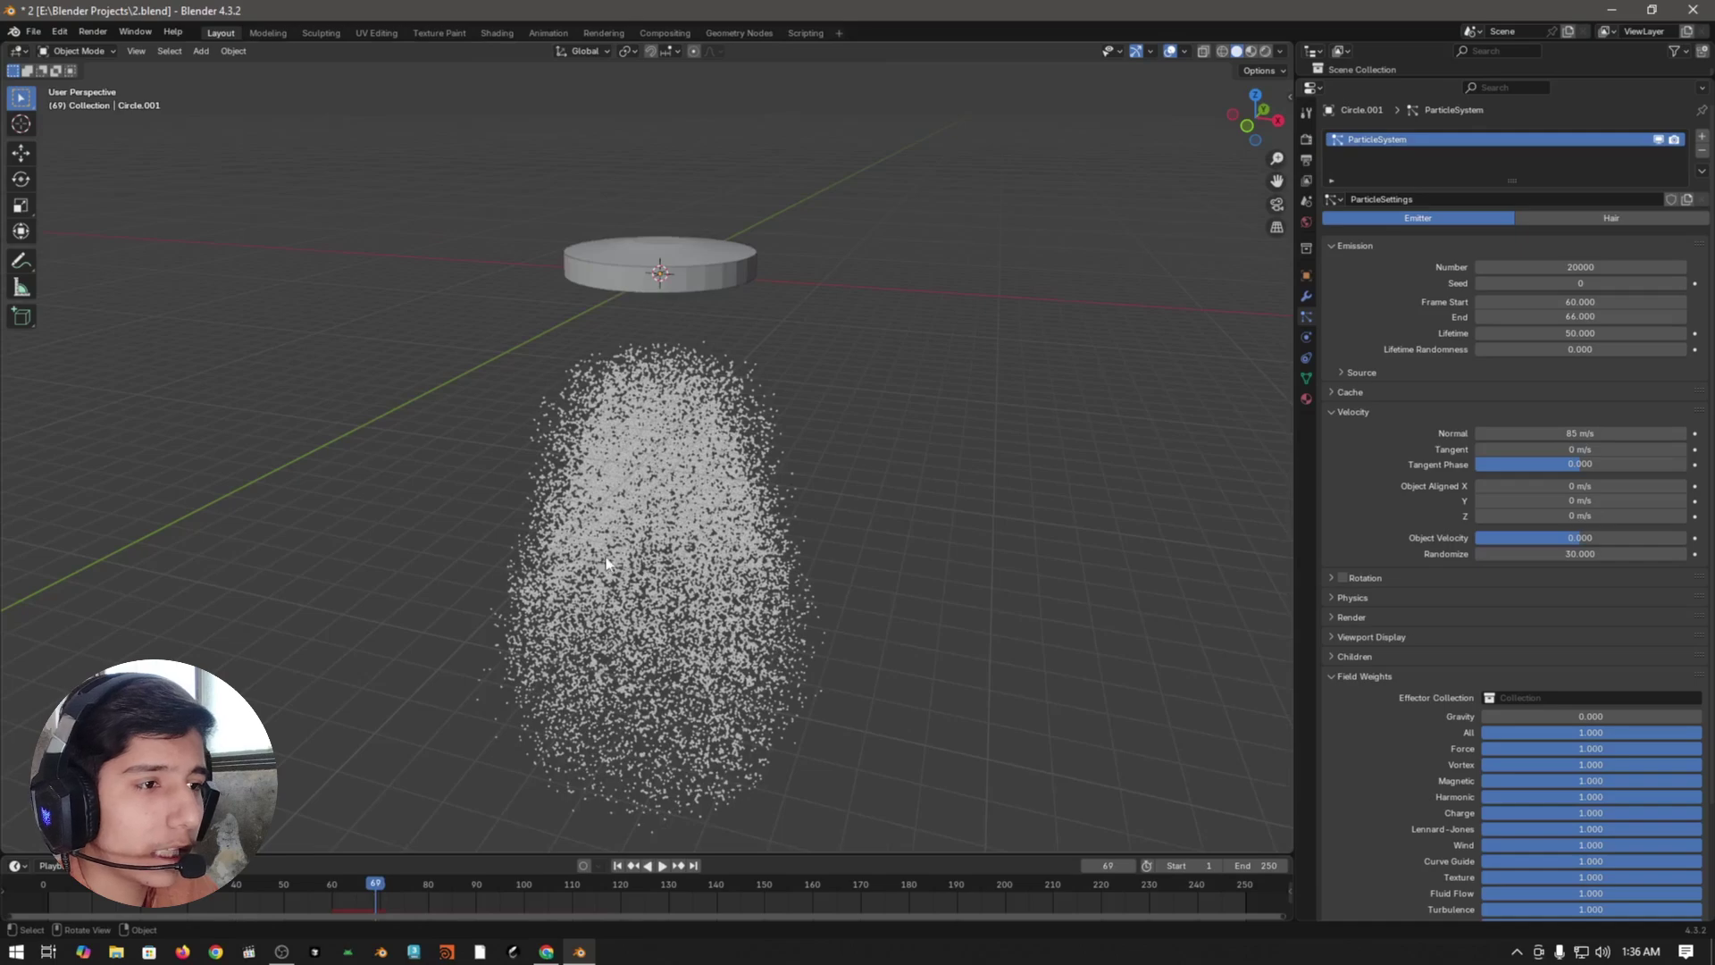
{"action": "middle_click_drag", "start_coordinate": [668, 189], "coordinate": [779, 399]}
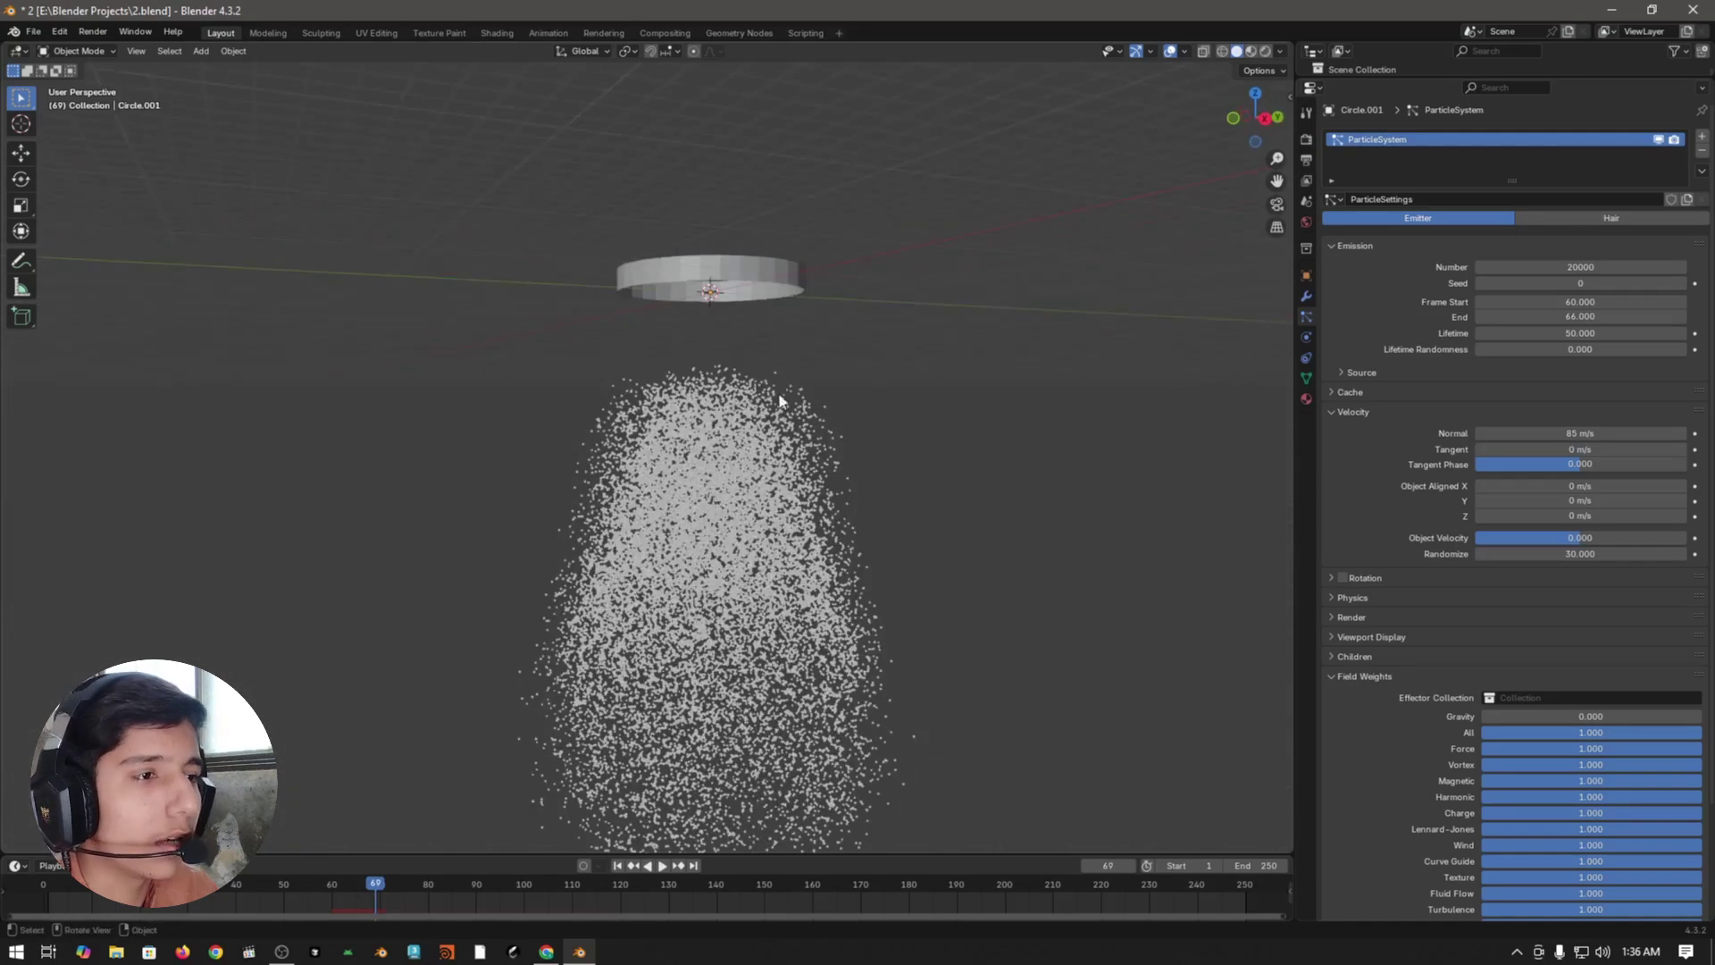
{"action": "middle_click_drag", "start_coordinate": [801, 284], "coordinate": [859, 497]}
{"action": "middle_click_drag", "start_coordinate": [742, 318], "coordinate": [864, 543]}
- Select the disc and flip its face direction in Edit Mode so emission points upward
{"action": "left_click", "coordinate": [726, 505]}
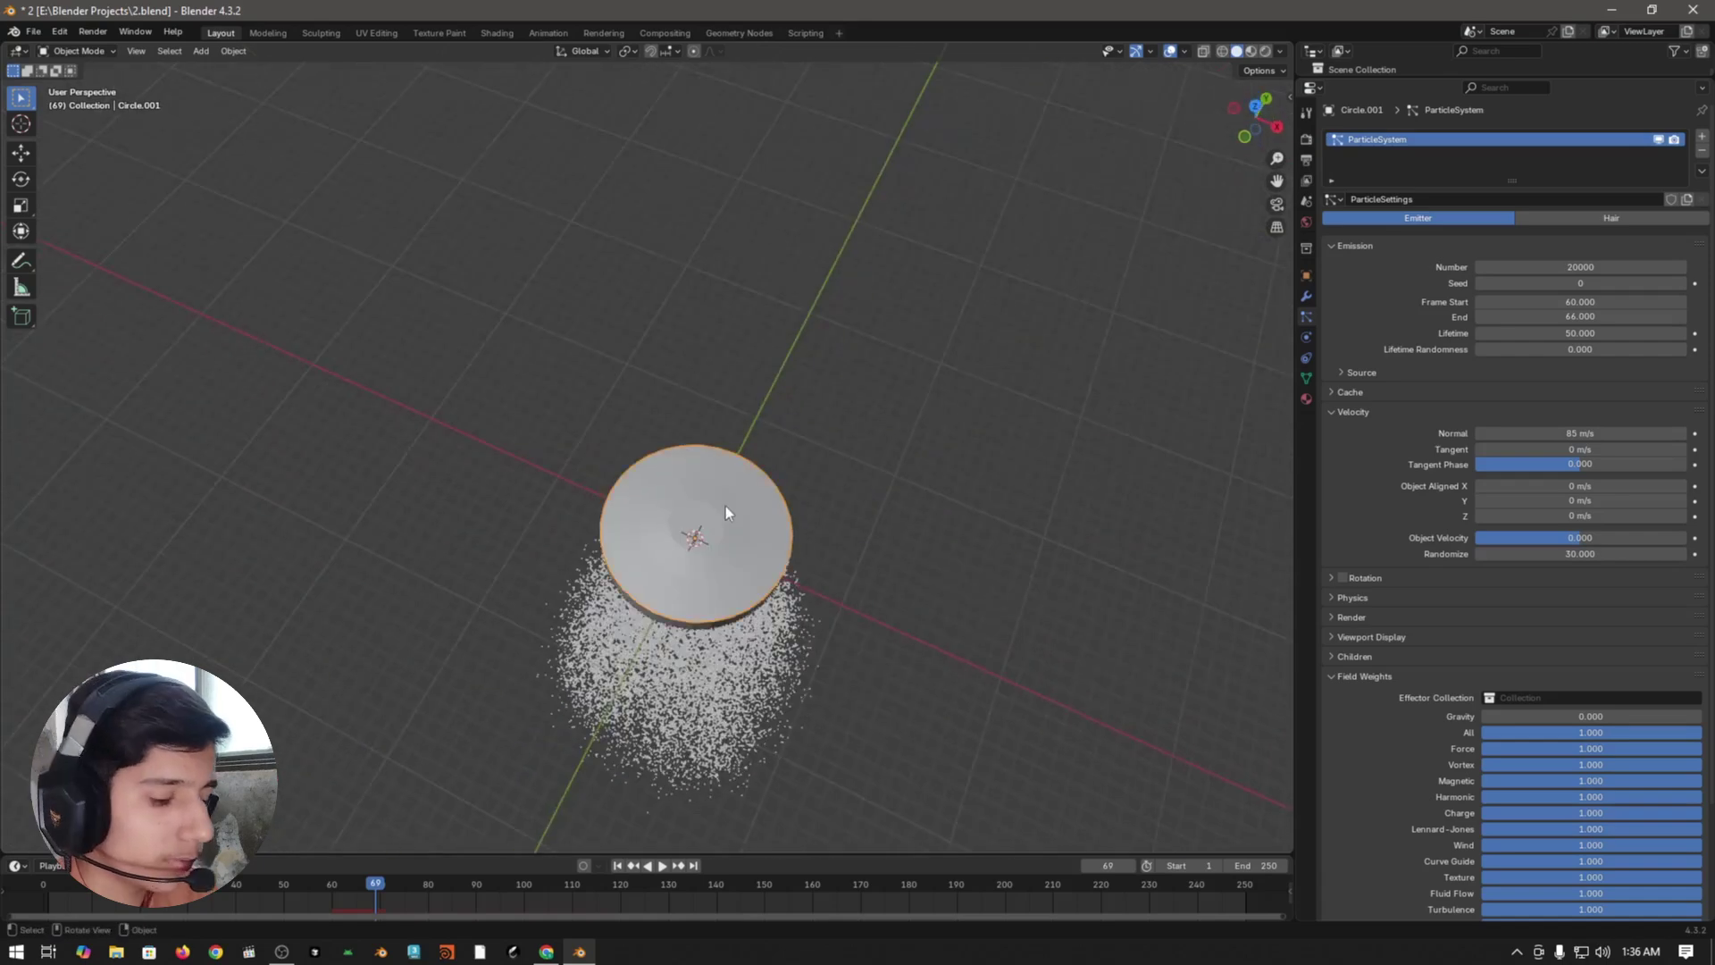
{"action": "key", "text": "KP_Decimal"}
{"action": "middle_click_drag", "start_coordinate": [745, 495], "coordinate": [822, 516]}
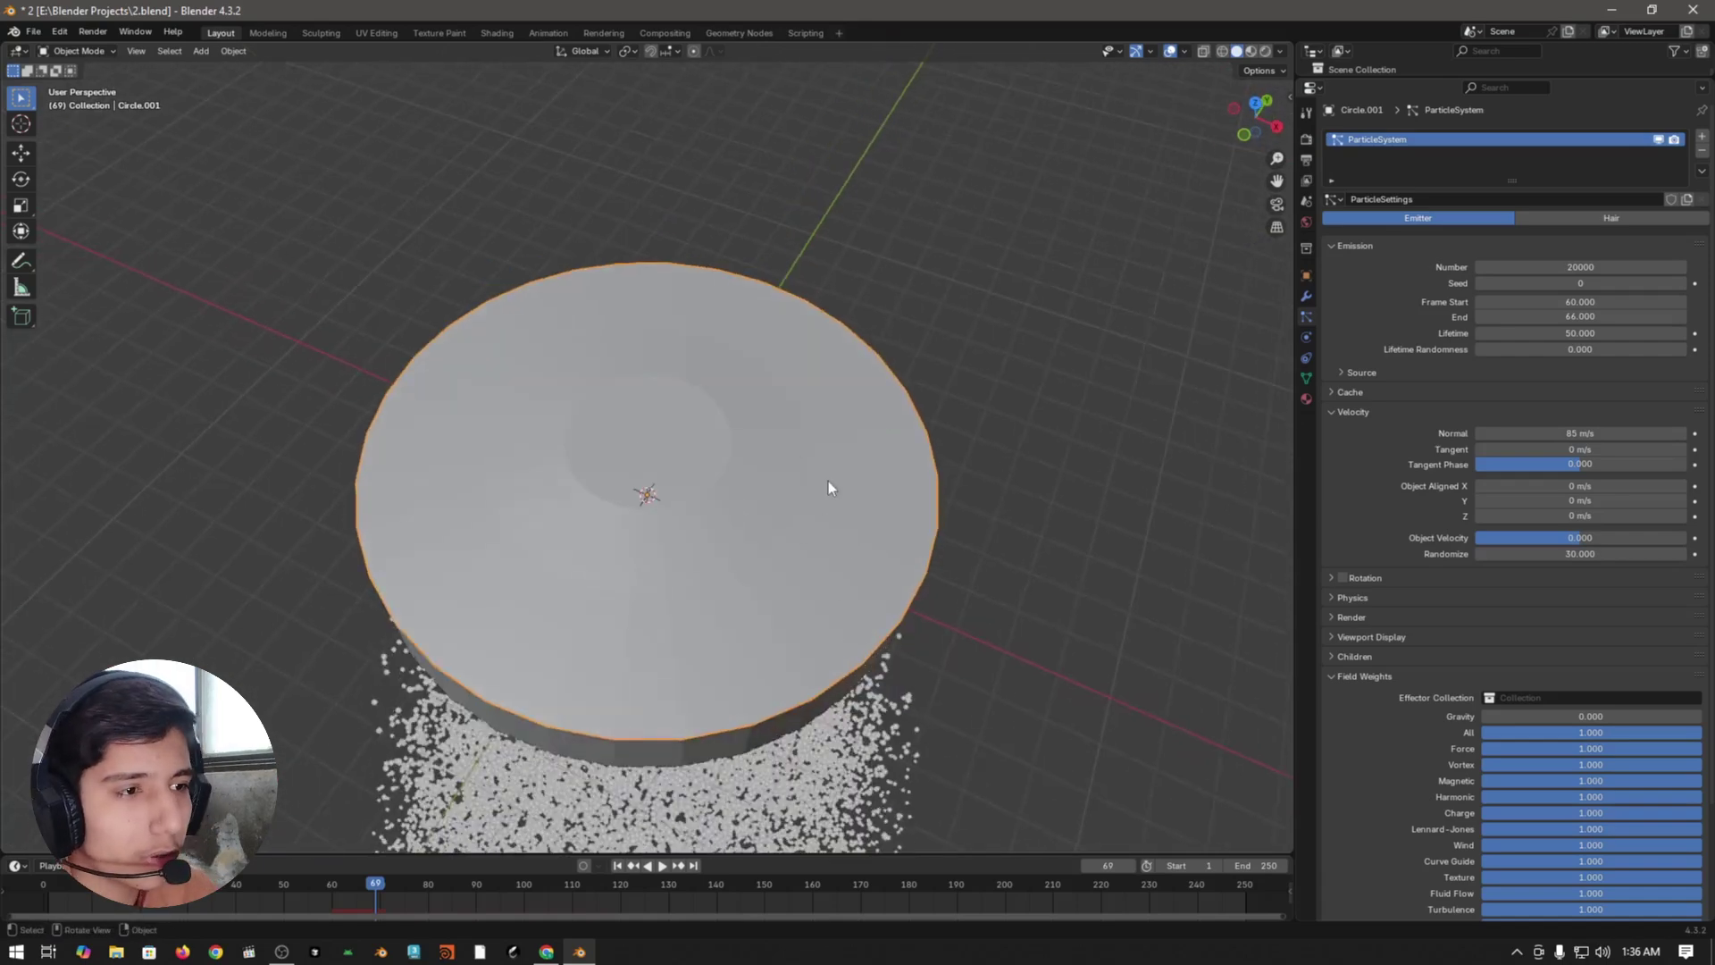
{"action": "key", "text": "Tab"}
{"action": "key", "text": "ctrl+i"}
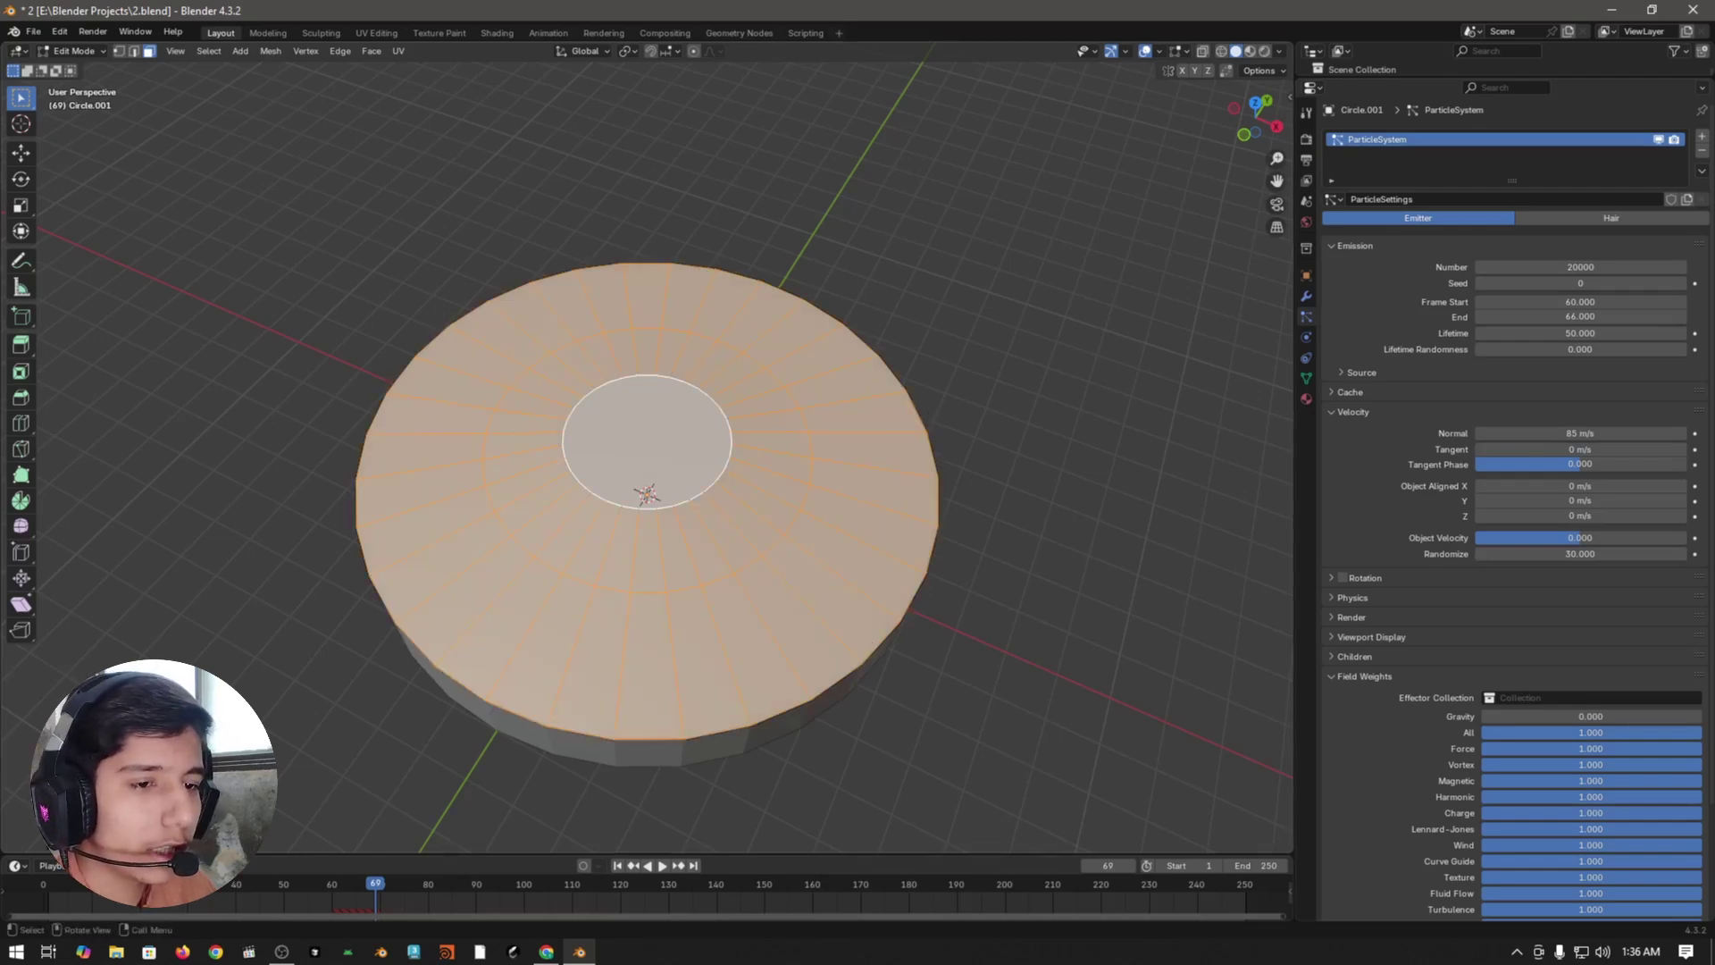
{"action": "key", "text": "Tab"}
- Replay from frame 1 and orbit to confirm the burst now rises above the disc
{"action": "scroll", "coordinate": [861, 447], "scroll_direction": "down", "scroll_amount": 4}
{"action": "middle_click_drag", "start_coordinate": [861, 448], "coordinate": [904, 444]}
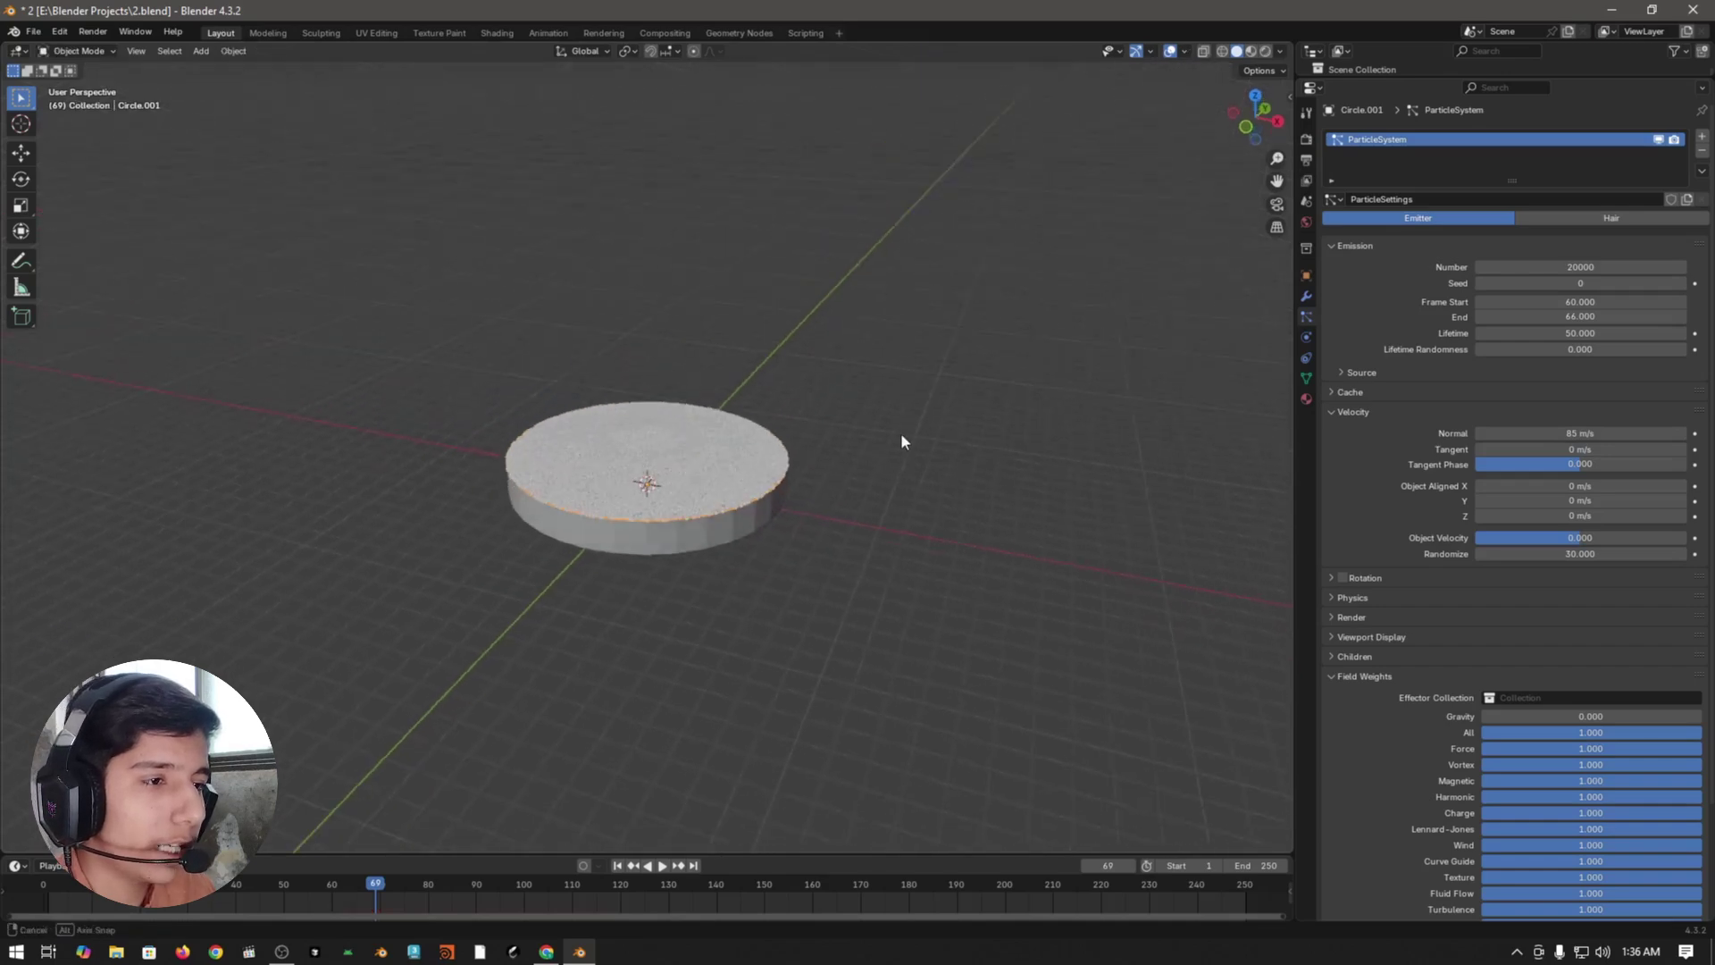
{"action": "key", "text": "shift+Left"}
{"action": "key", "text": "space"}
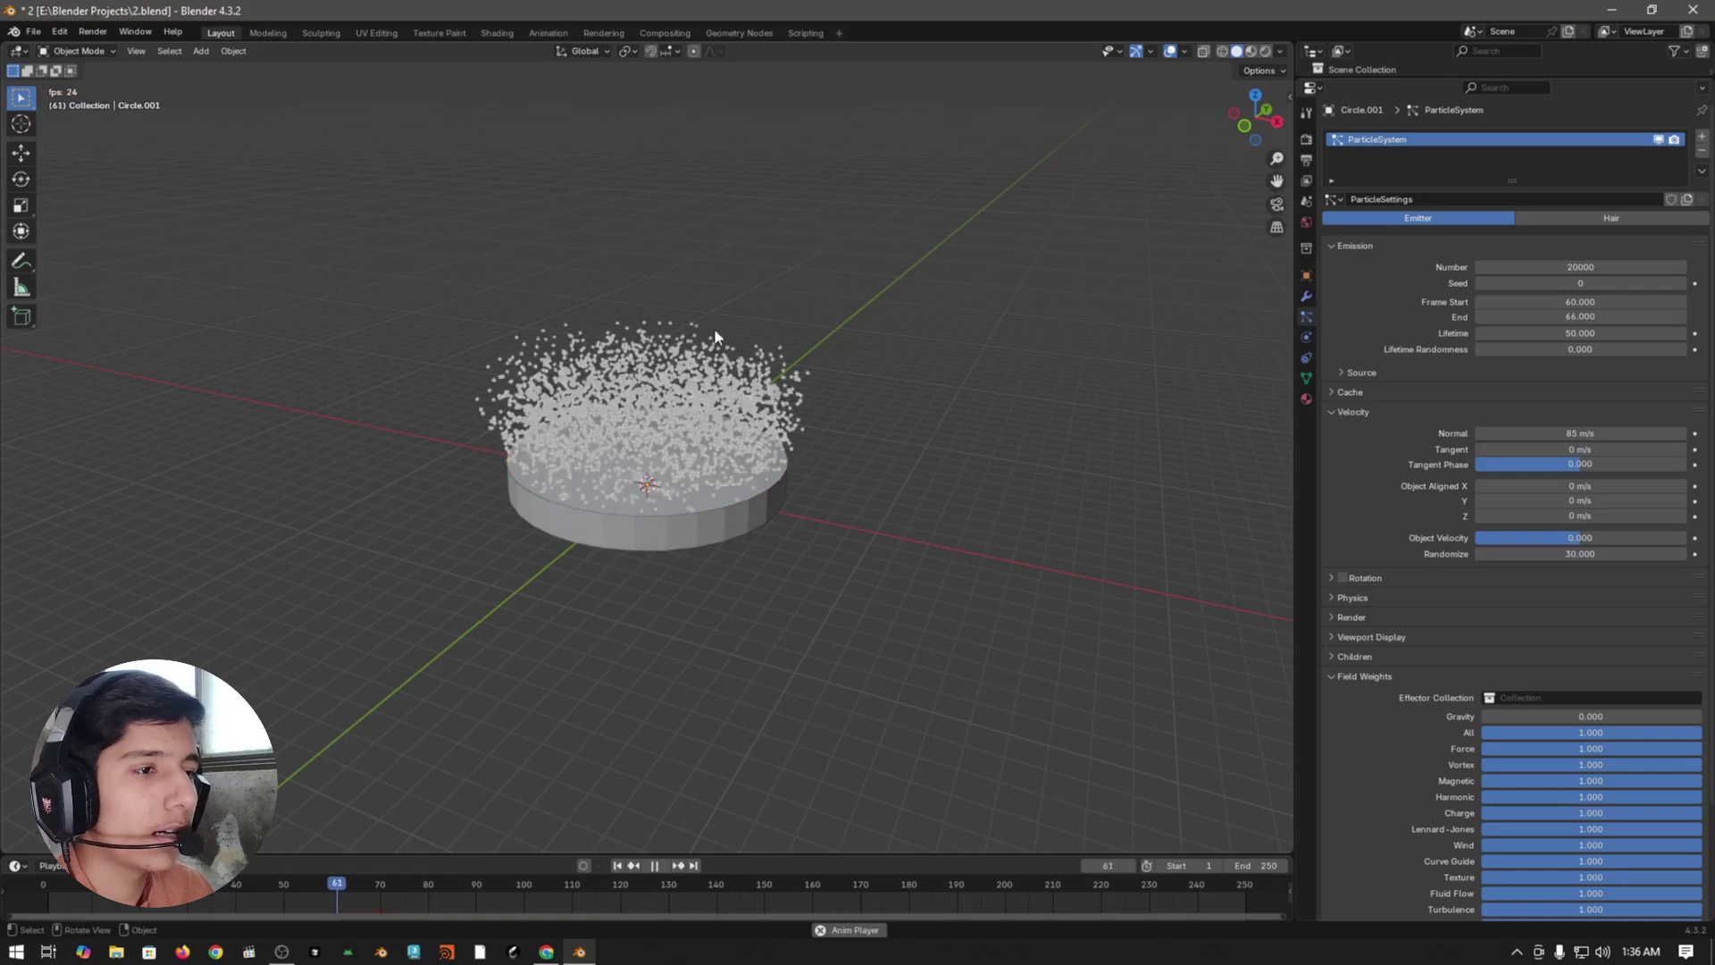
{"action": "key", "text": "space"}
{"action": "scroll", "coordinate": [715, 192], "scroll_direction": "down", "scroll_amount": 4}
{"action": "middle_click_drag", "start_coordinate": [827, 241], "coordinate": [689, 295]}
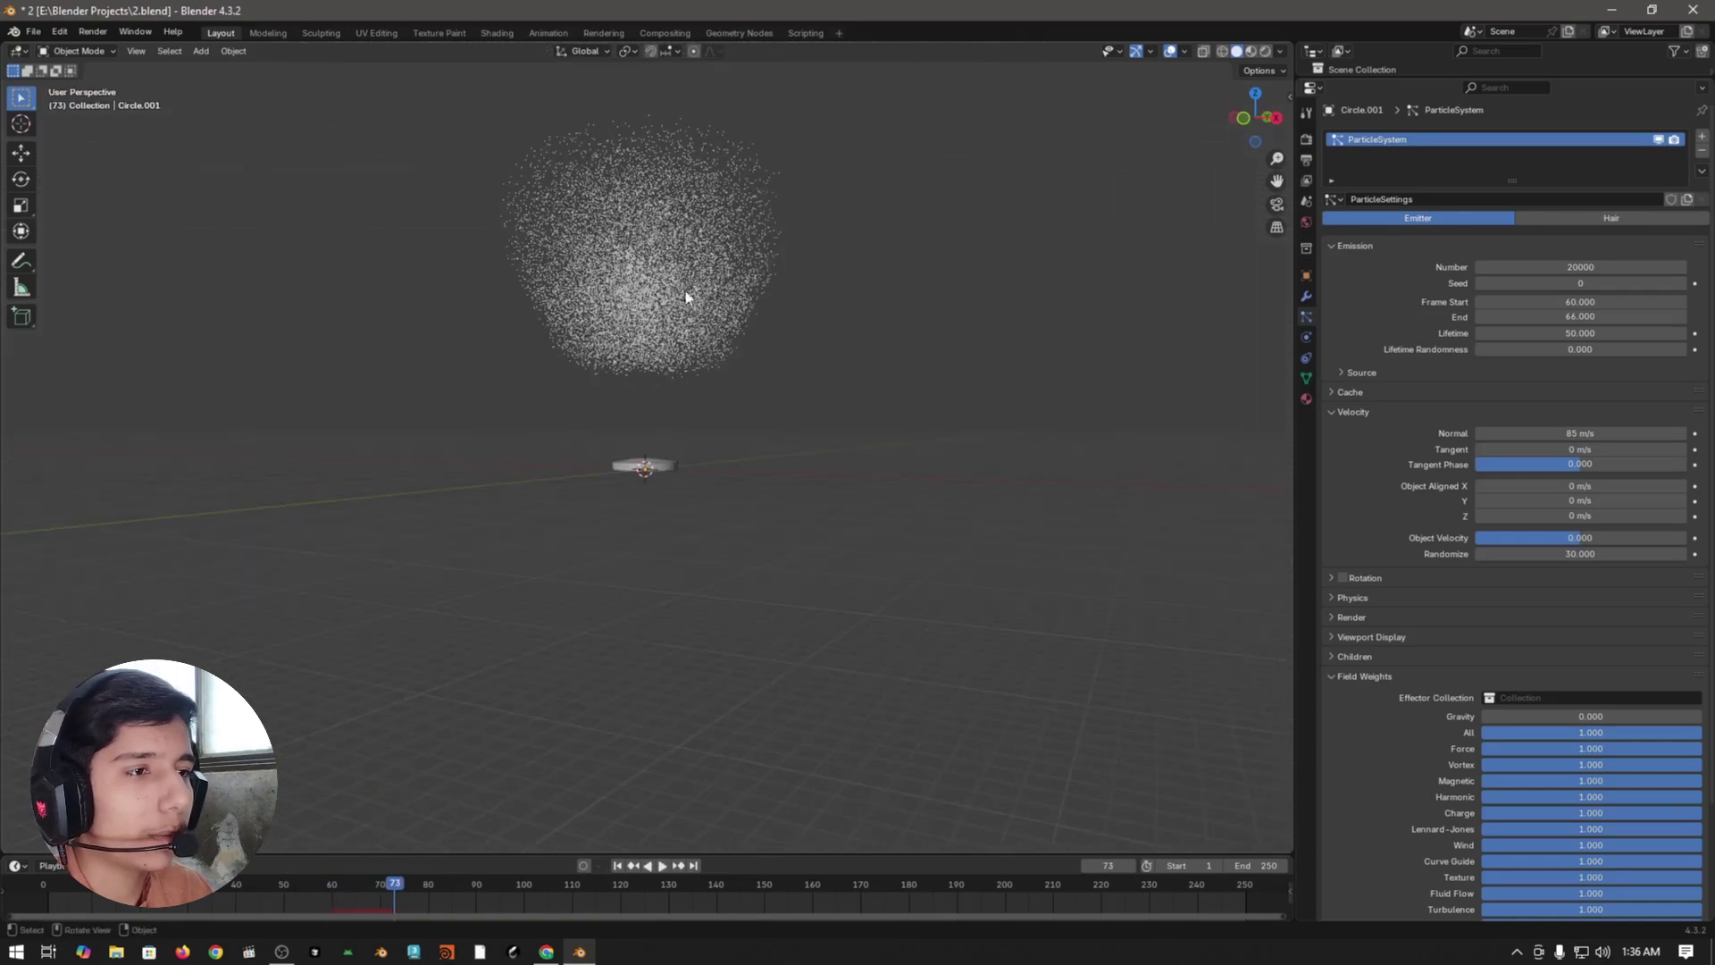
{"action": "scroll", "coordinate": [827, 487], "scroll_direction": "up", "scroll_amount": 3}
{"action": "middle_click_drag", "start_coordinate": [829, 415], "coordinate": [839, 497]}
{"action": "scroll", "coordinate": [839, 497], "scroll_direction": "up", "scroll_amount": 2}
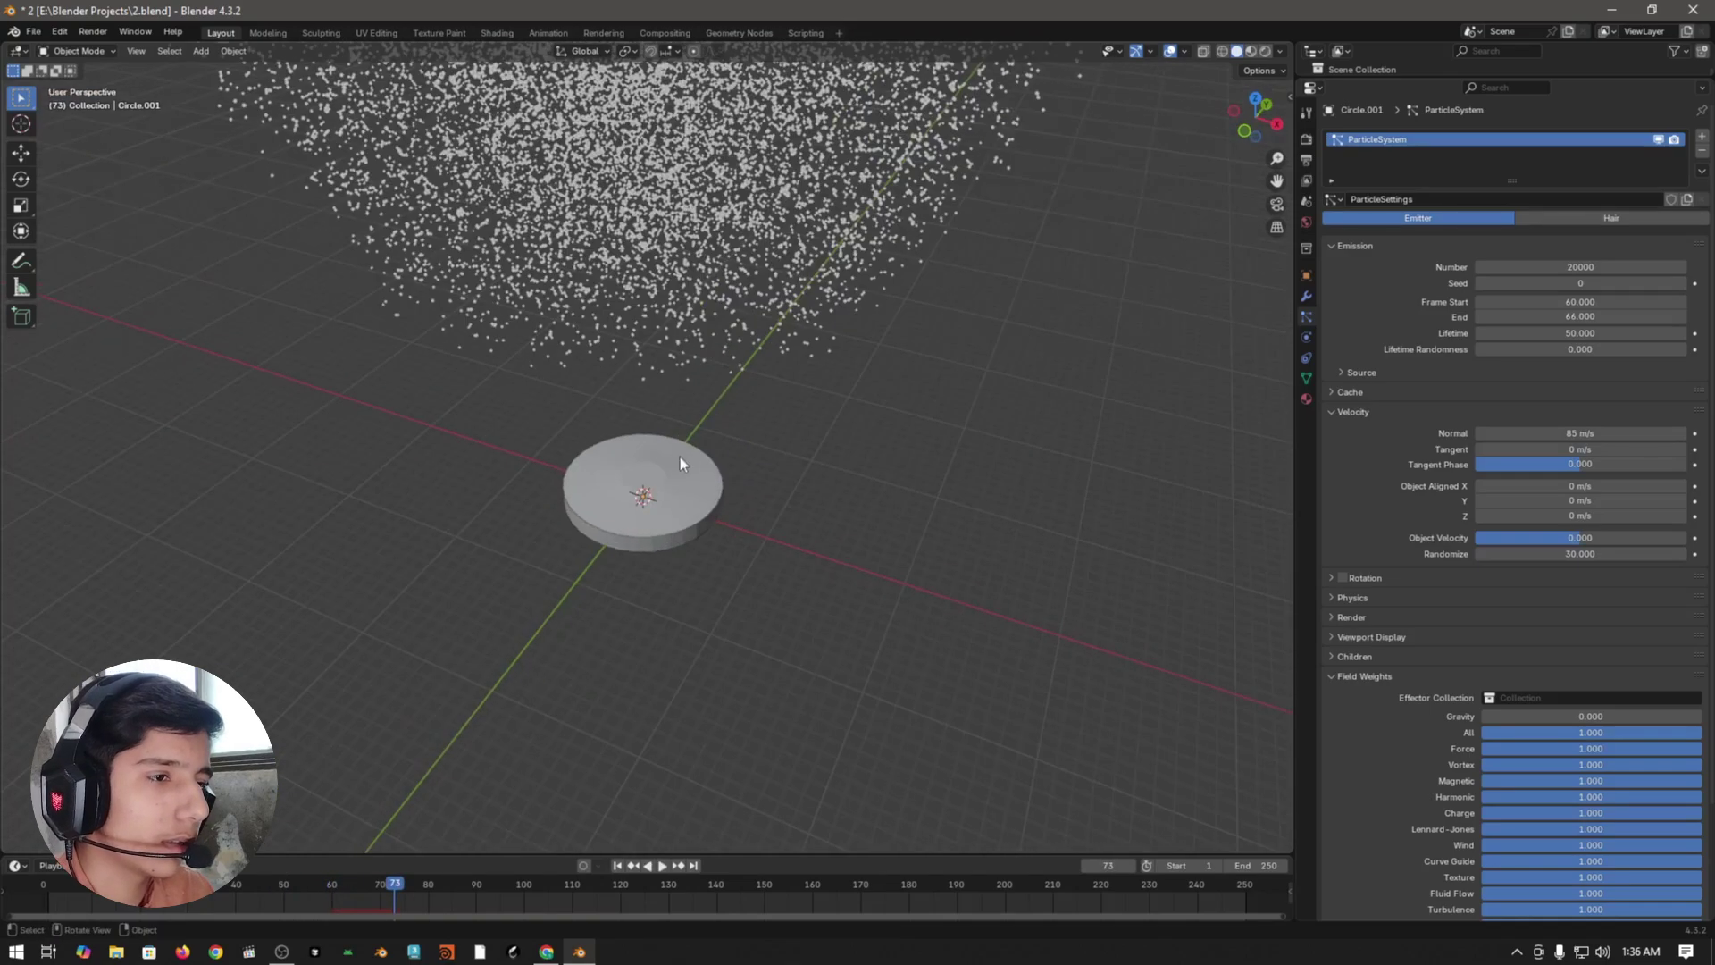
{"action": "left_click", "coordinate": [676, 458]}
{"action": "key", "text": "KP_Decimal"}
{"action": "key", "text": "Left"}
{"action": "scroll", "coordinate": [672, 457], "scroll_direction": "down", "scroll_amount": 5}
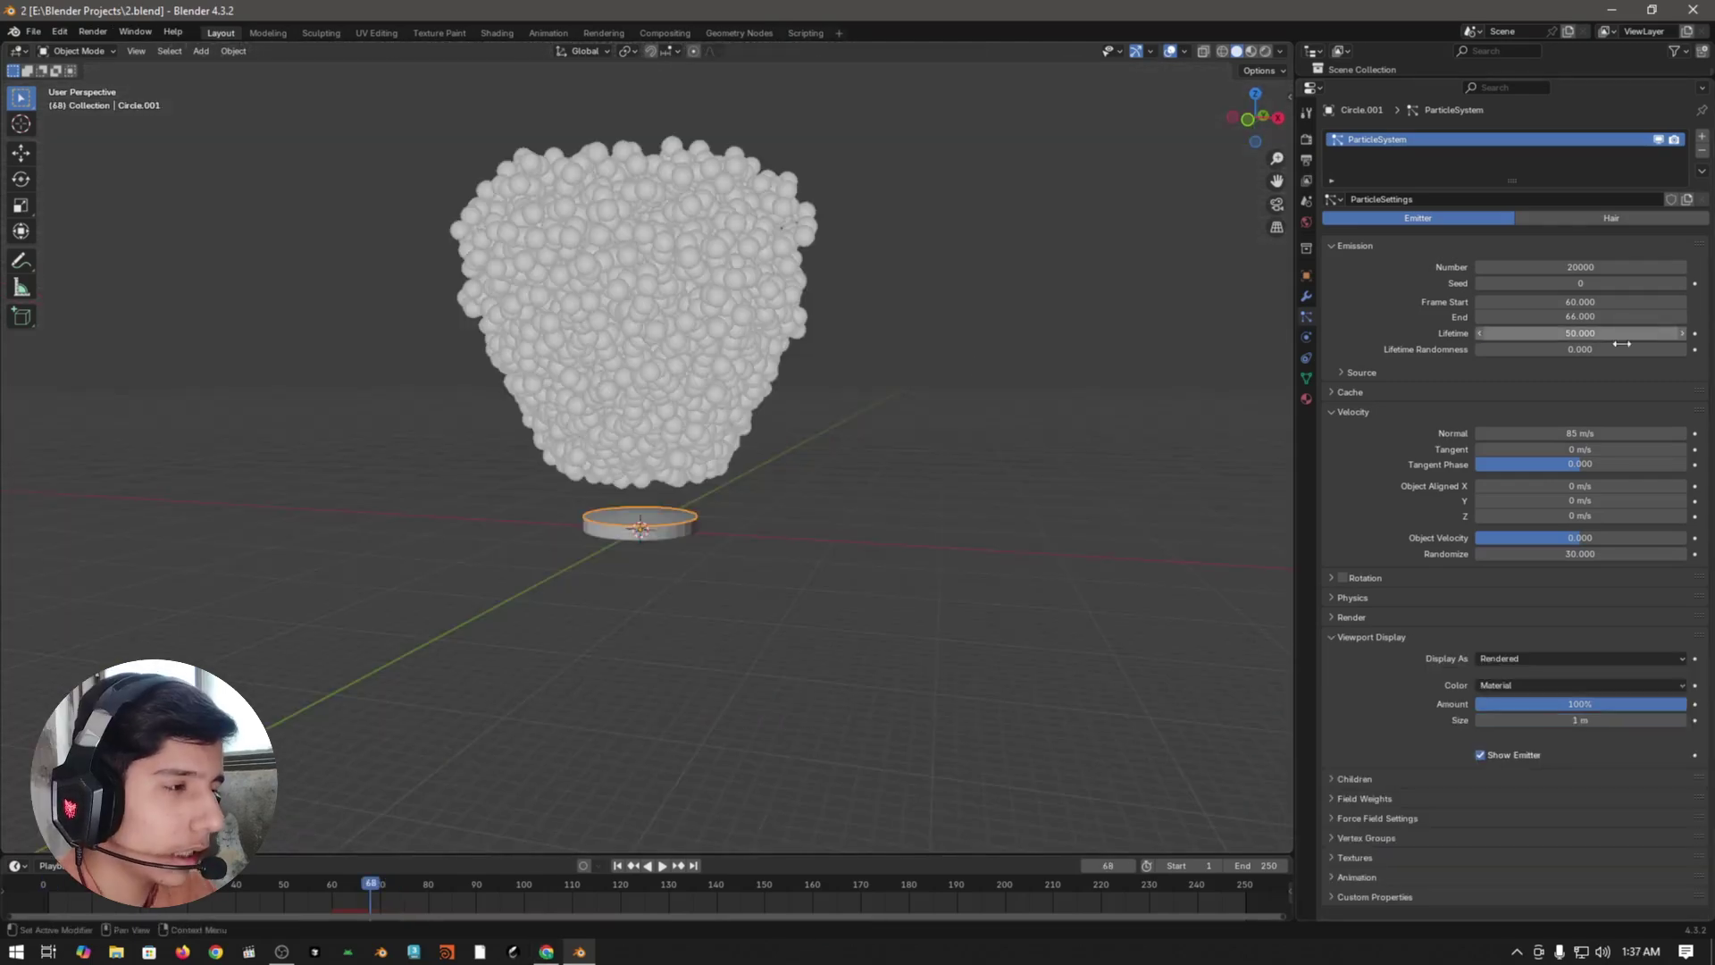
- Set particle Lifetime to 12 frames and Lifetime Randomness to 1.0
{"action": "double_click", "coordinate": [1599, 333]}
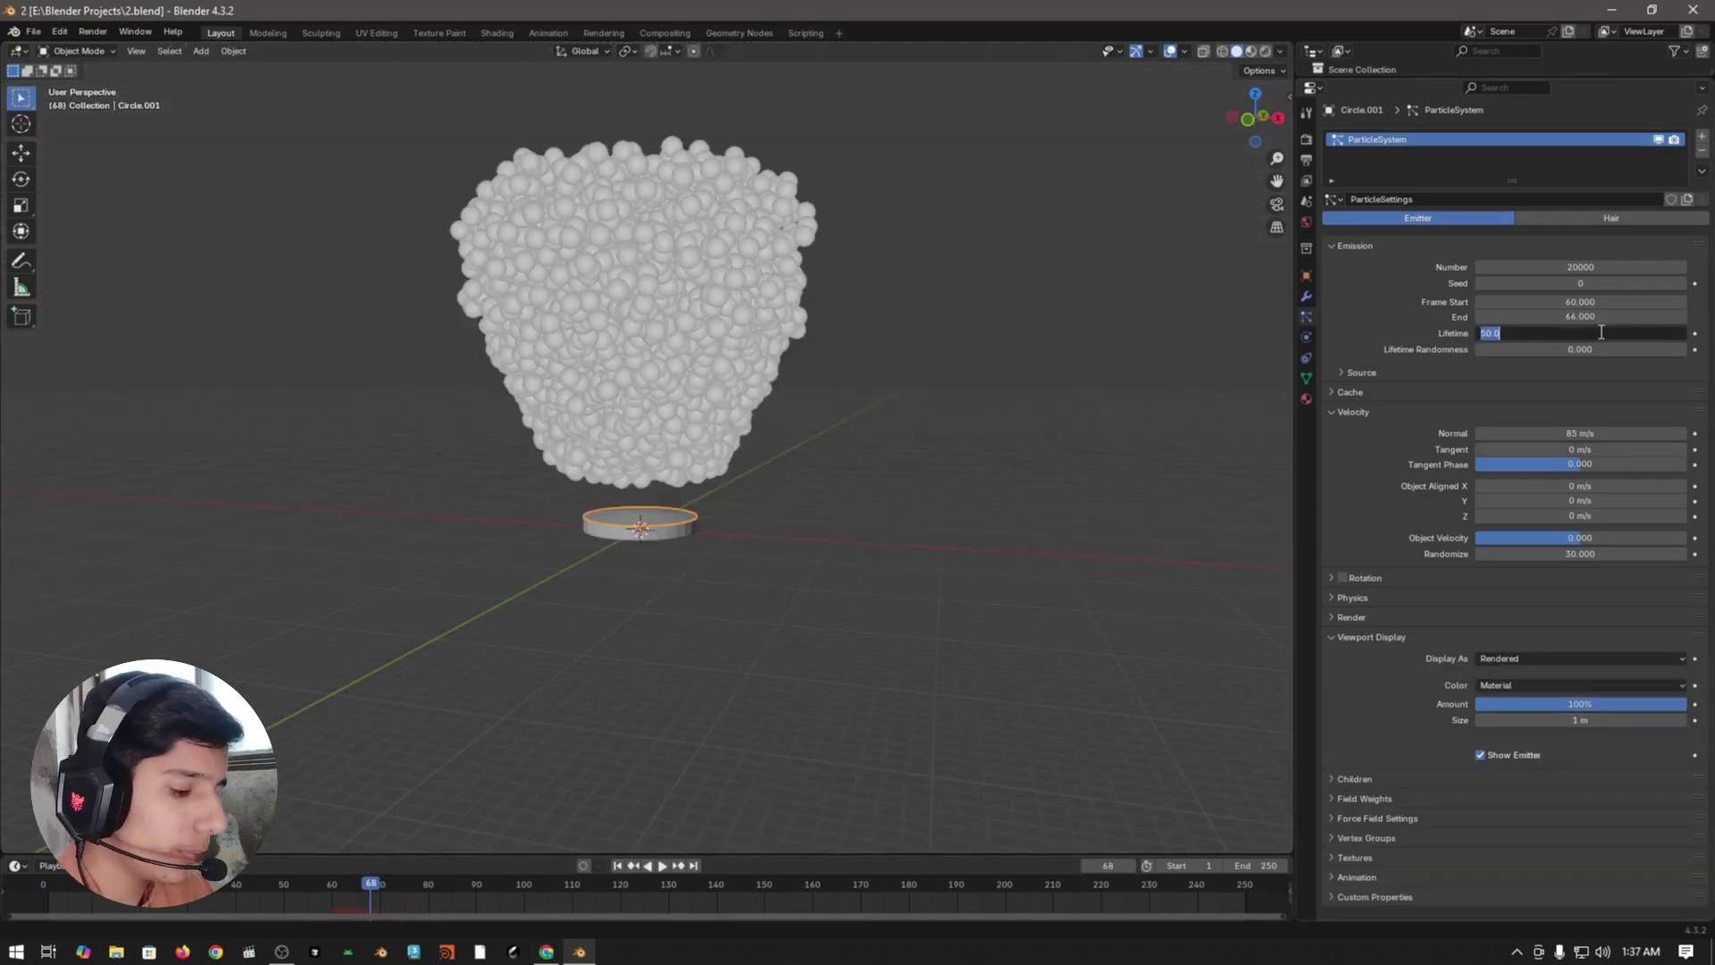
{"action": "type", "text": "12"}
{"action": "key", "text": "Return"}
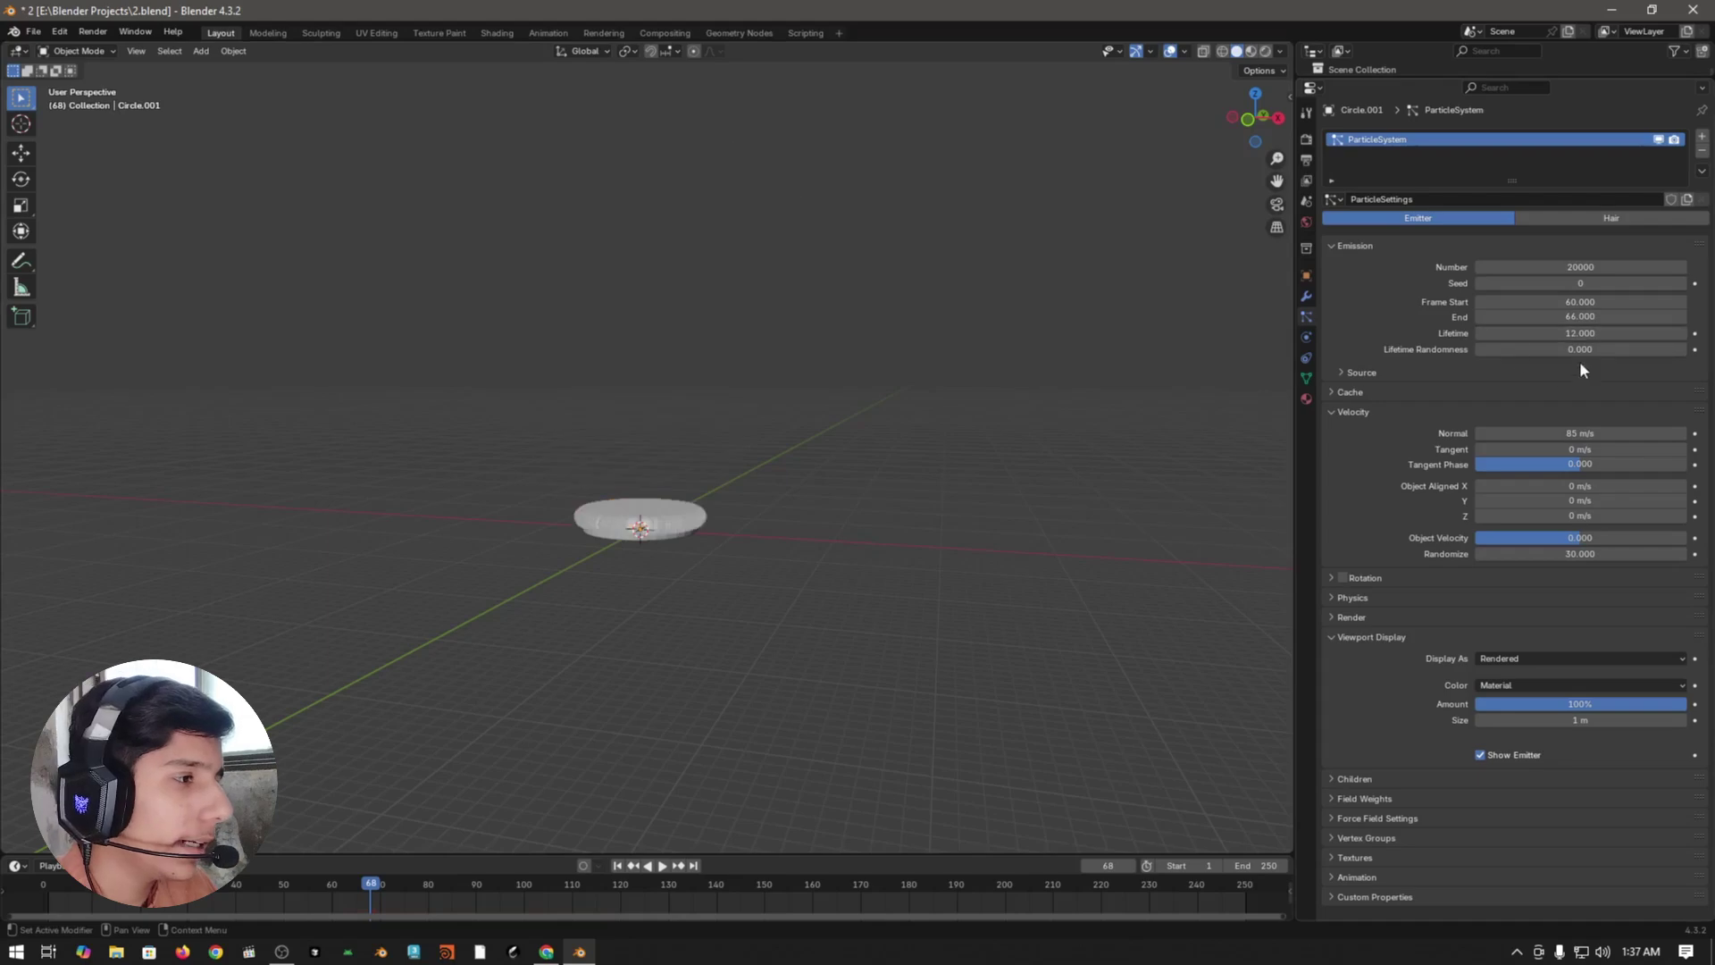
{"action": "left_click_drag", "start_coordinate": [1563, 350], "coordinate": [1637, 357]}
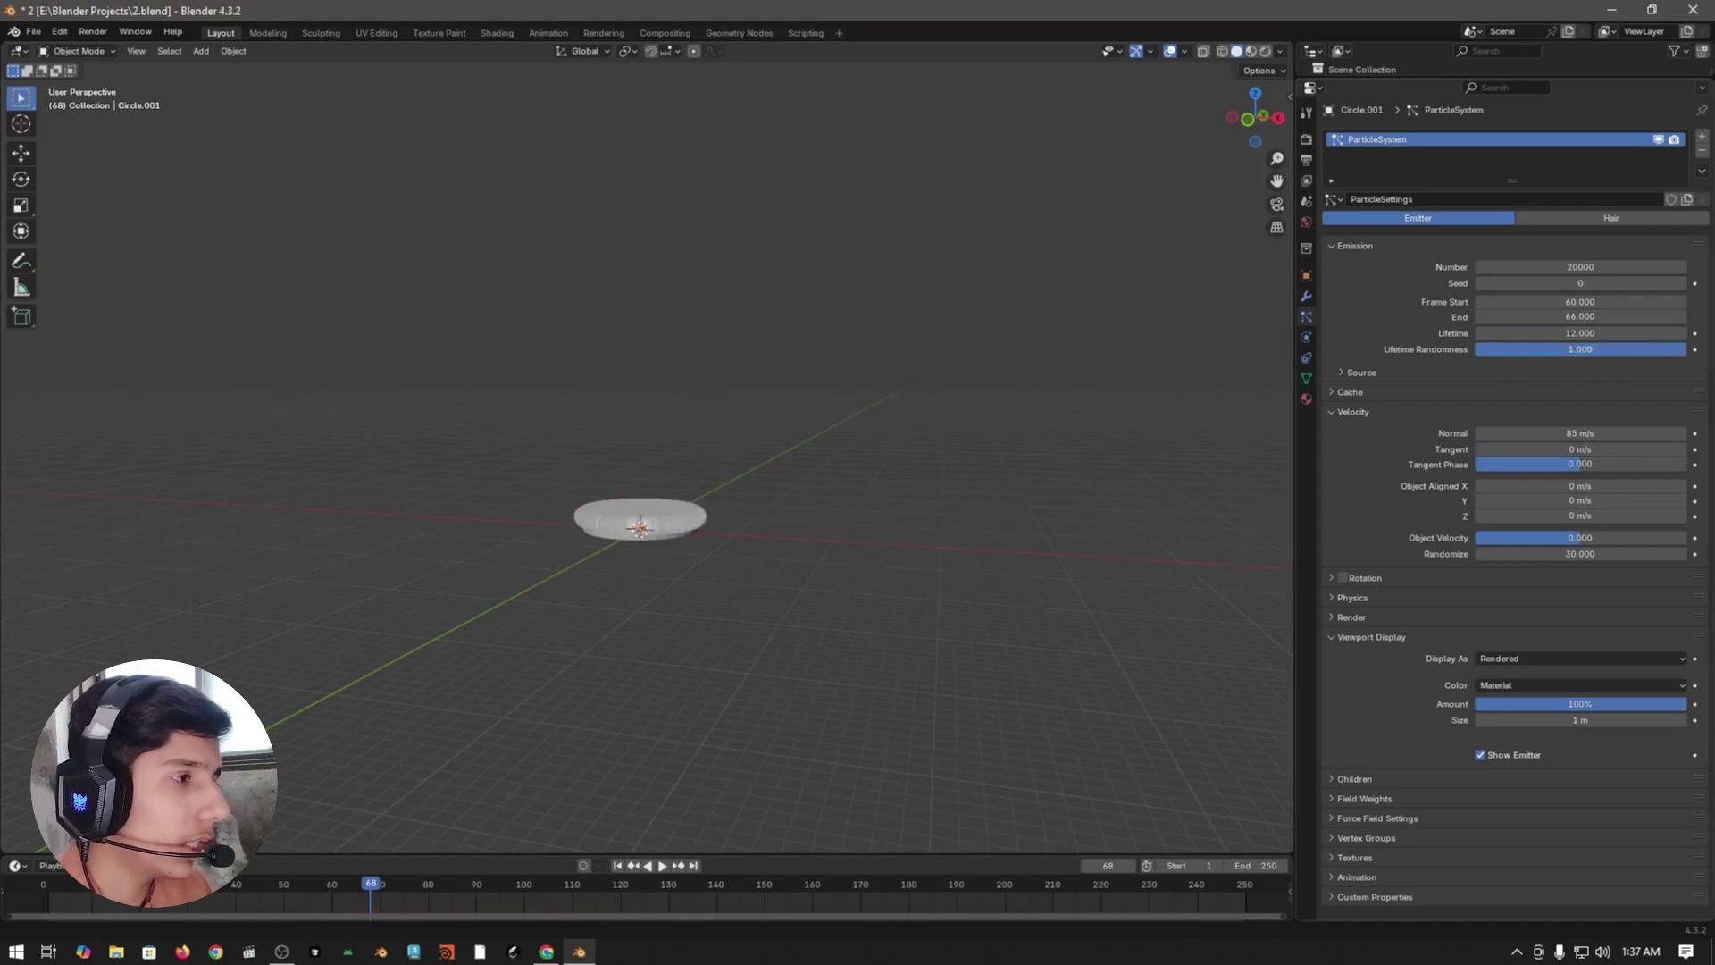
- Play the animation from the start and scrub back to frame 63 to preview the burst
{"action": "key", "text": "shift+Left"}
{"action": "key", "text": "space"}
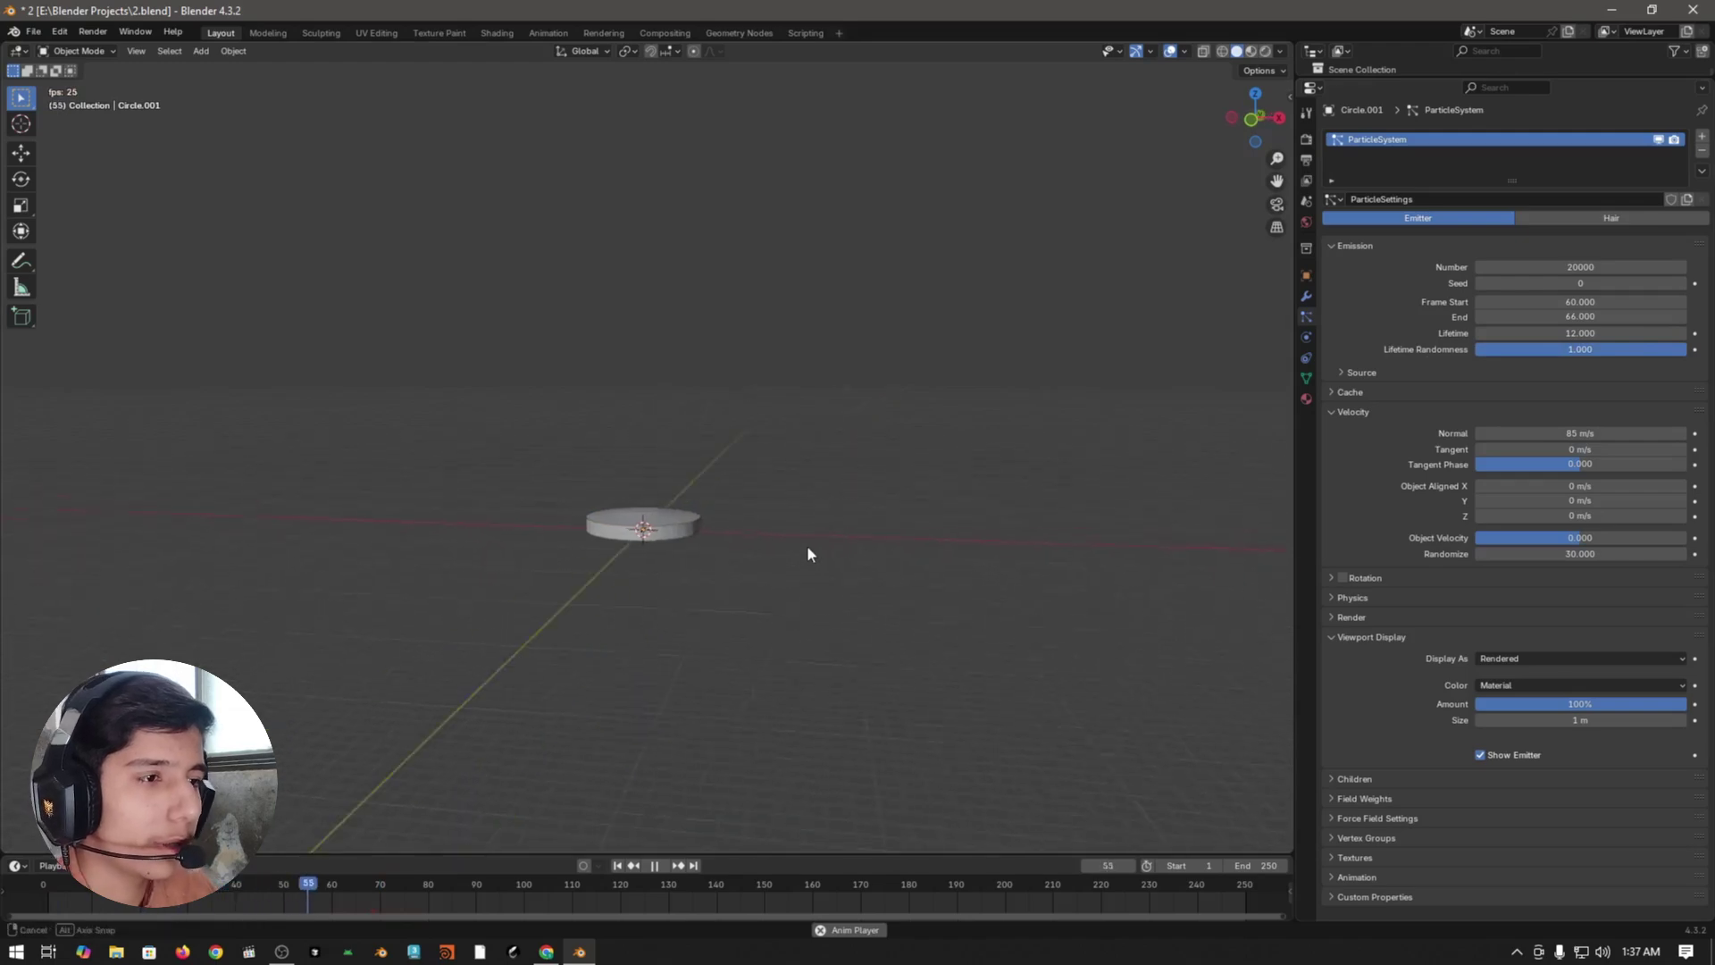
{"action": "scroll", "coordinate": [708, 272], "scroll_direction": "down", "scroll_amount": 1}
{"action": "middle_click_drag", "start_coordinate": [708, 273], "coordinate": [737, 424]}
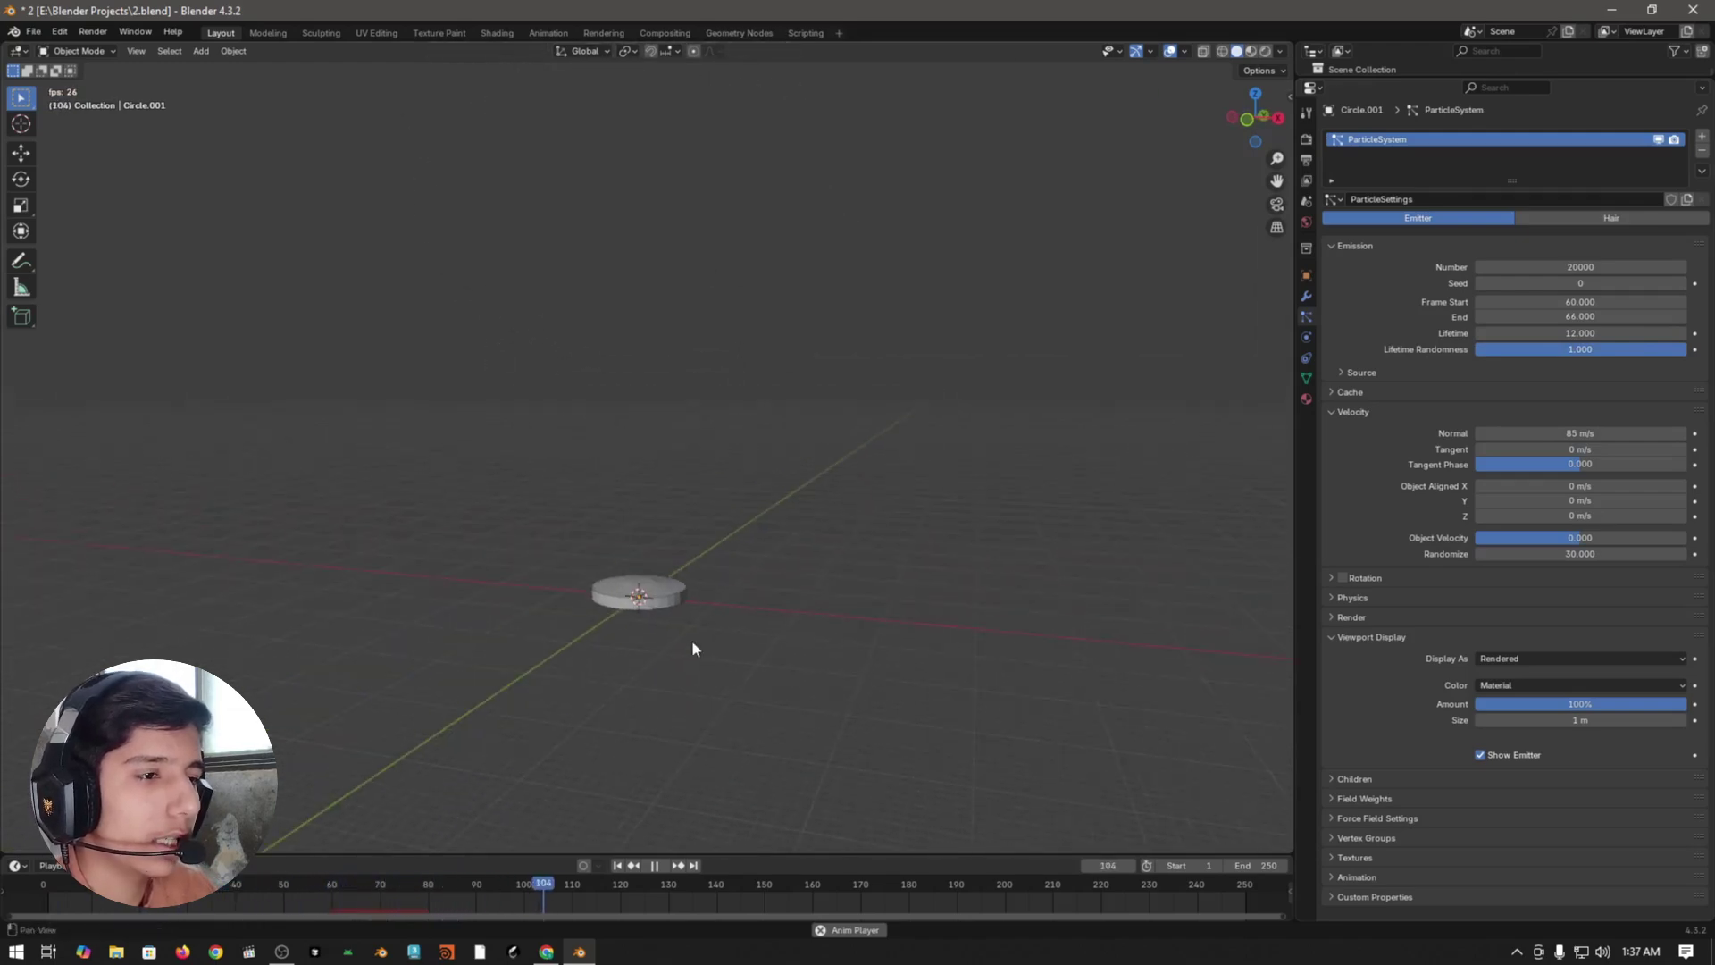
{"action": "key", "text": "space"}
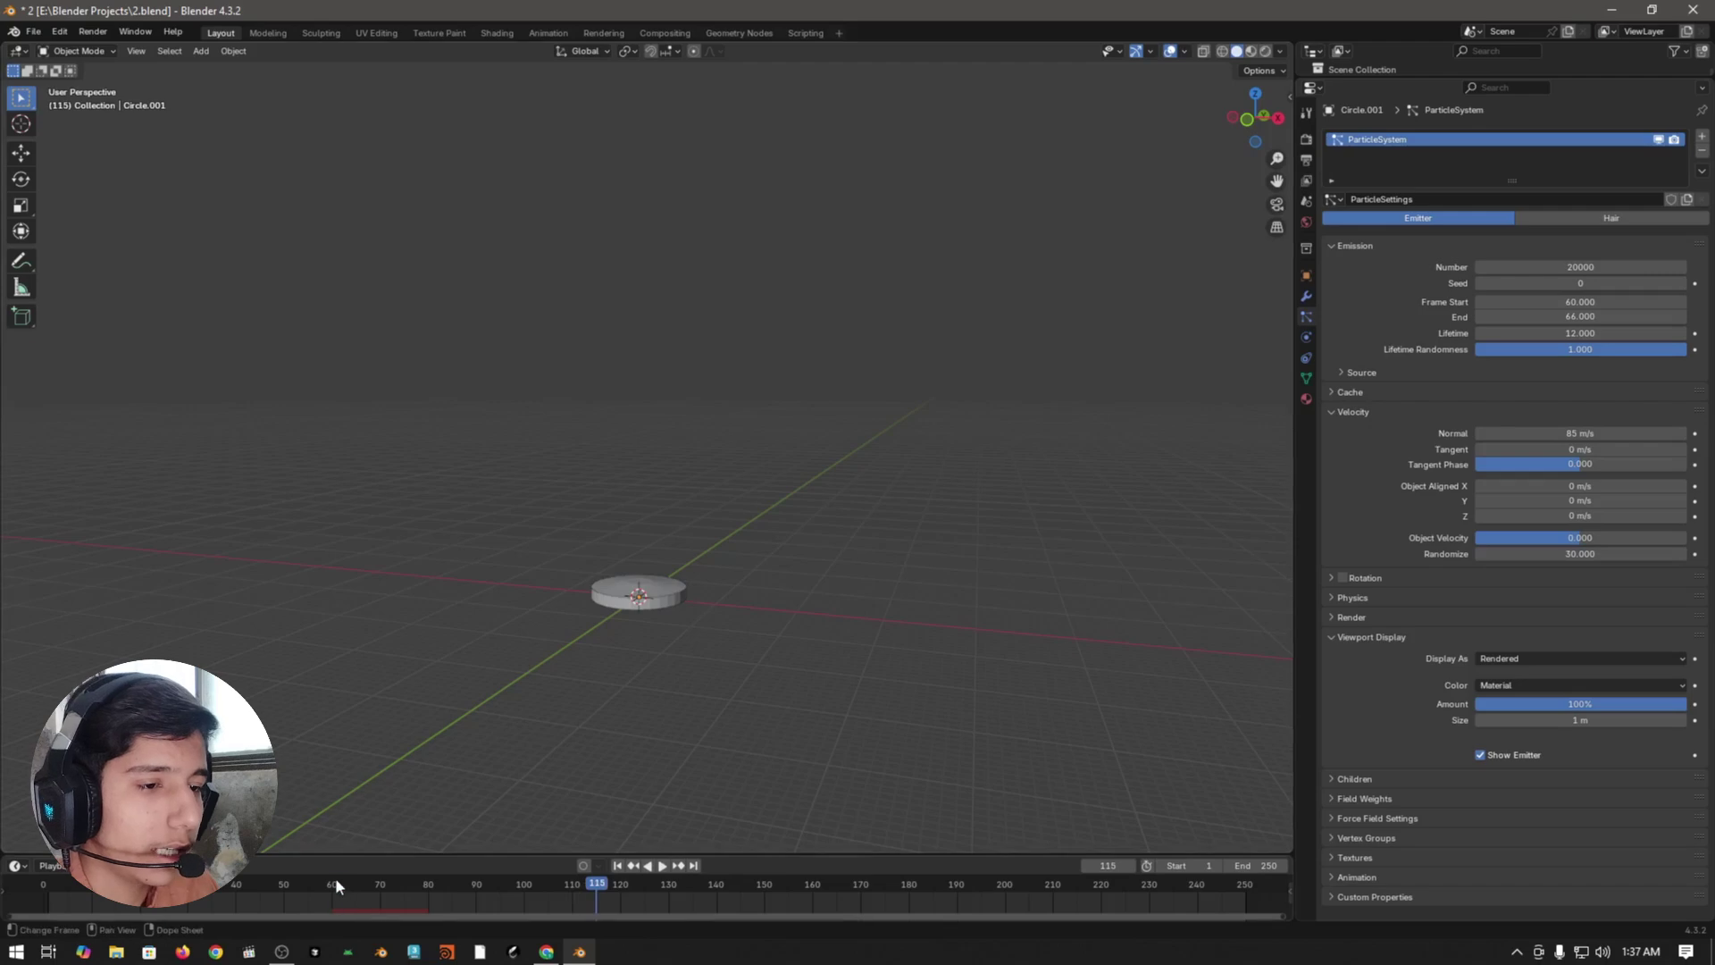
{"action": "mouse_move", "coordinate": [335, 877]}
{"action": "left_mouse_down"}
{"action": "mouse_move", "coordinate": [322, 884]}
{"action": "mouse_move", "coordinate": [364, 883]}
{"action": "left_mouse_up"}
{"action": "scroll", "coordinate": [781, 513], "scroll_direction": "up", "scroll_amount": 2}
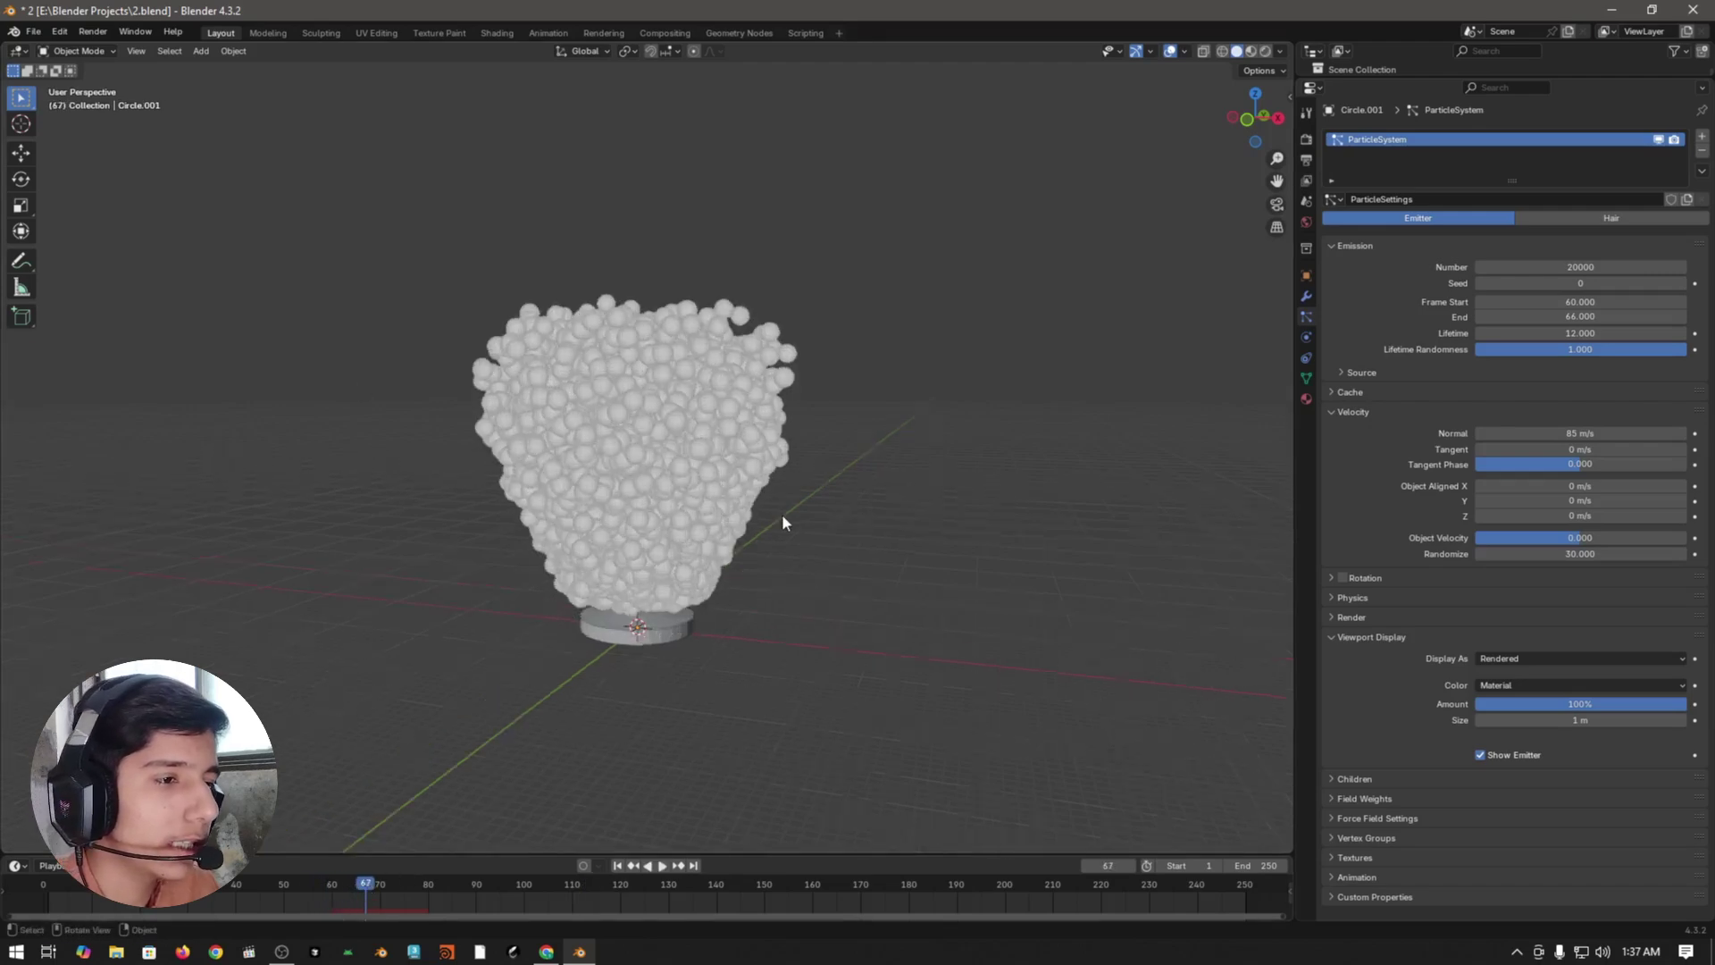
- Try a 0.1 m particle display size, then undo it back to 1 m
{"action": "left_click", "coordinate": [1607, 720]}
{"action": "key", "text": "BackSpace"}
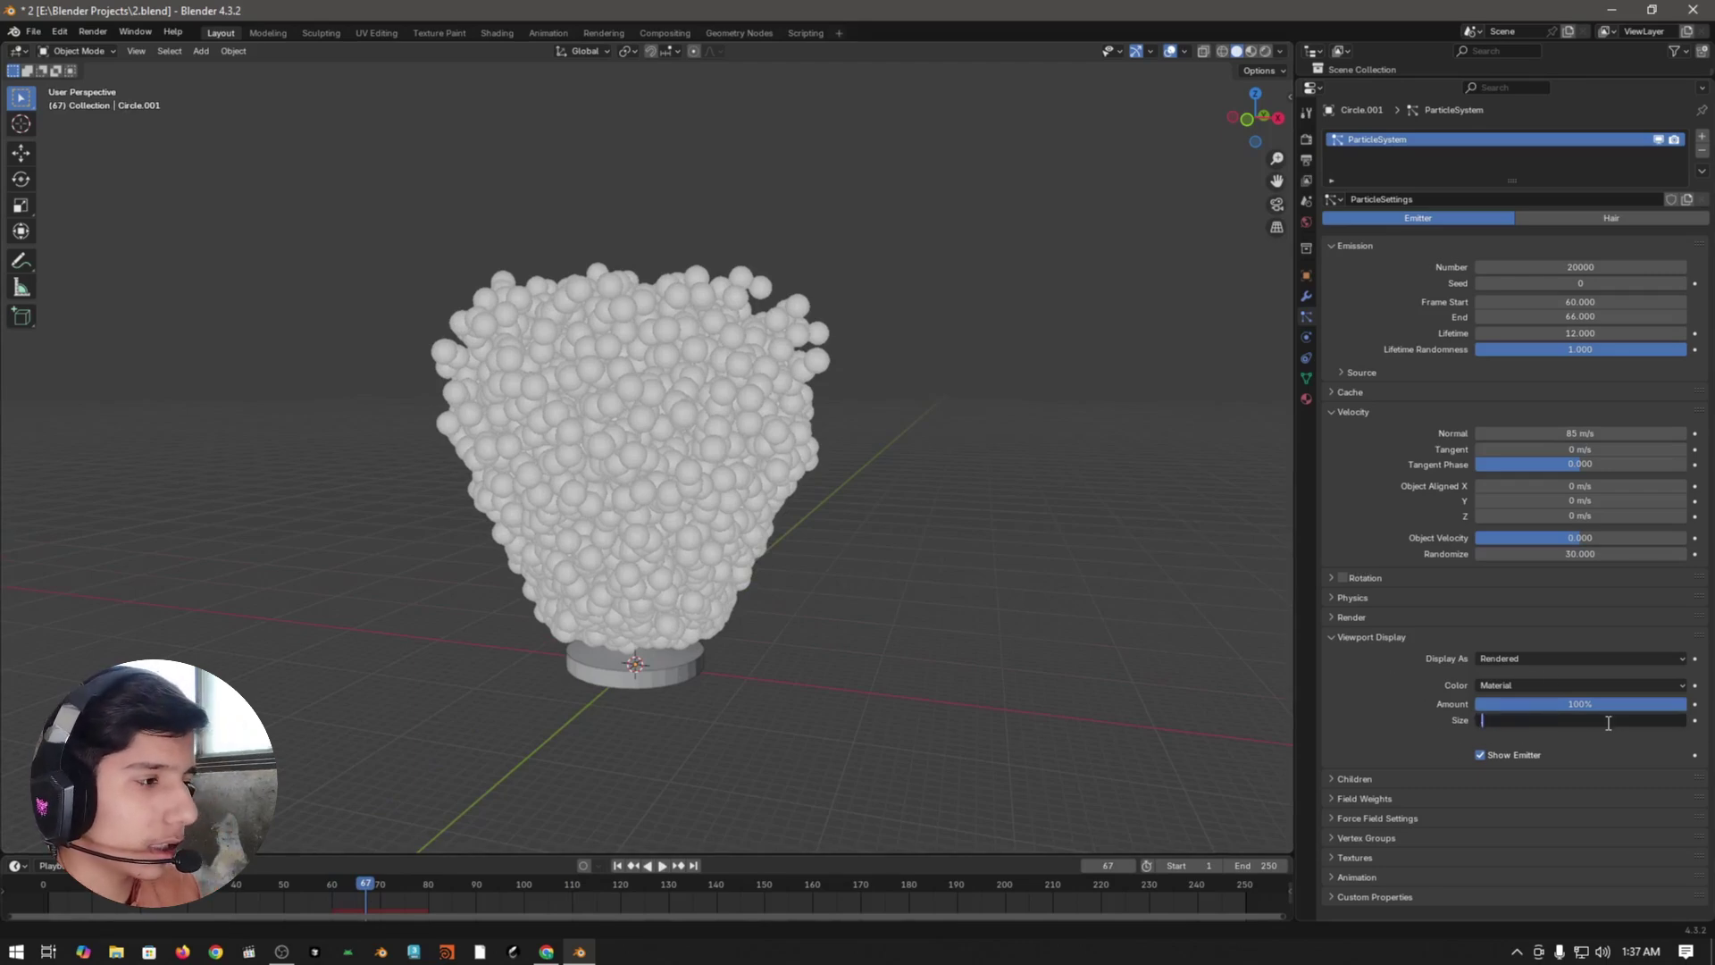
{"action": "type", "text": "0.1"}
{"action": "key", "text": "Return"}
{"action": "scroll", "coordinate": [912, 611], "scroll_direction": "up", "scroll_amount": 4}
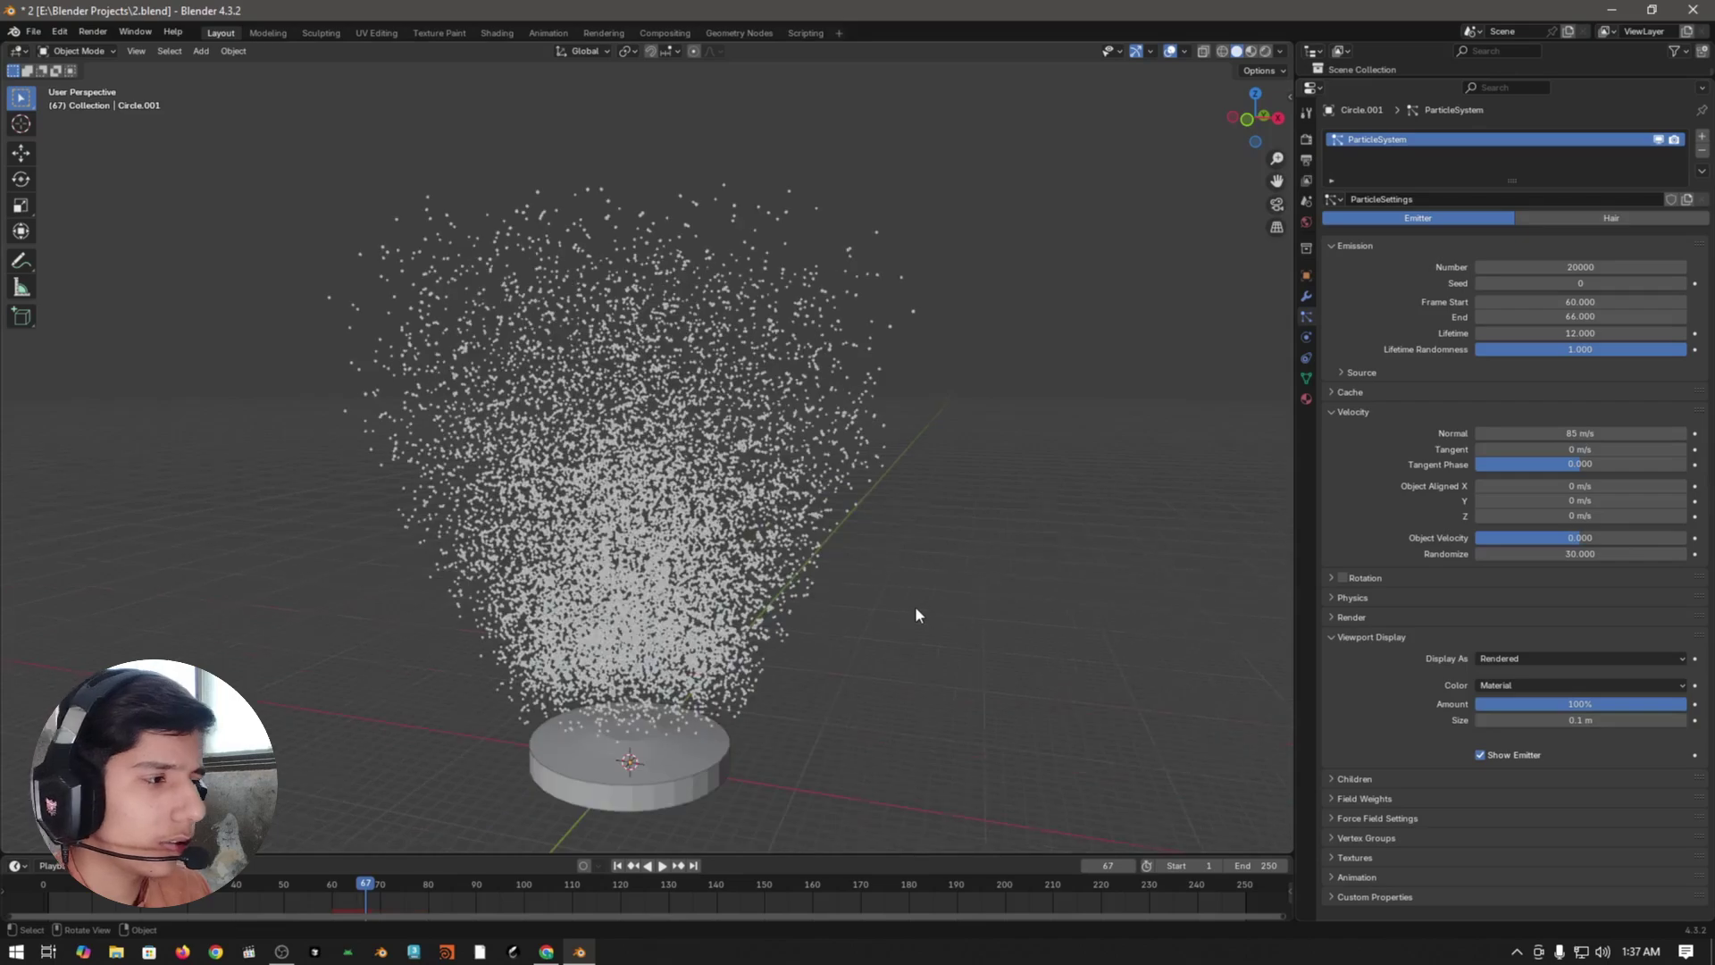
{"action": "scroll", "coordinate": [913, 625], "scroll_direction": "down", "scroll_amount": 5}
{"action": "key", "text": "ctrl+z"}
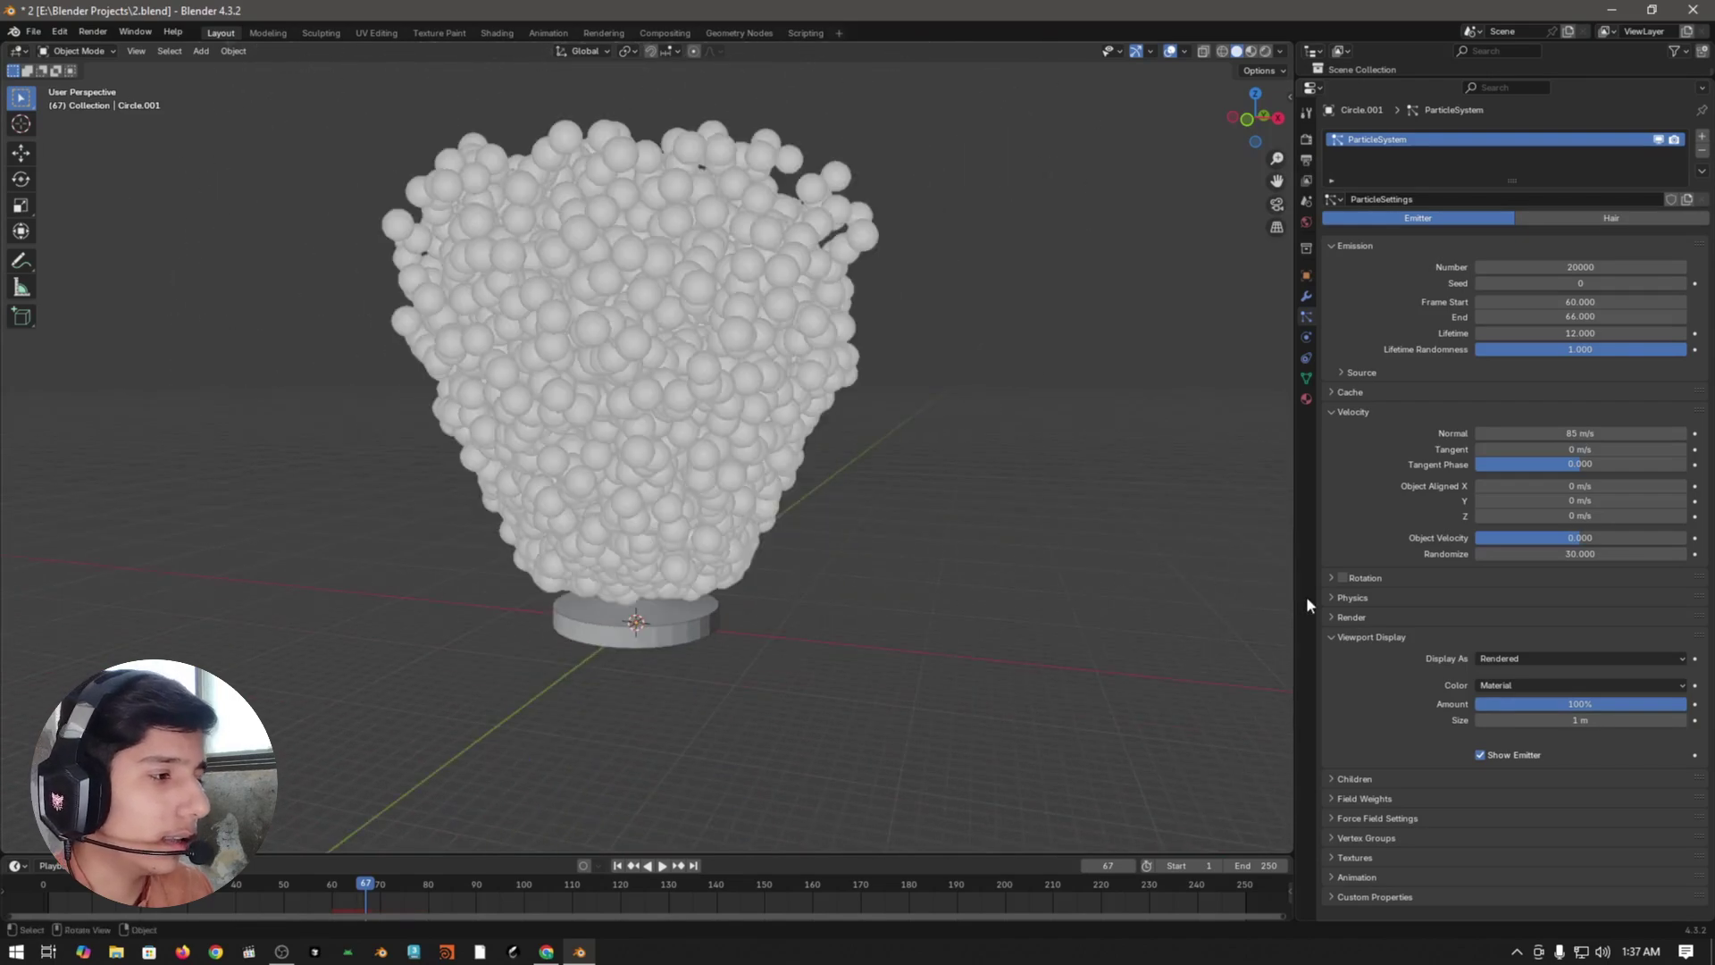
- Set the particle display size to 0.1 m again, then restore it to 1 m
{"action": "left_click", "coordinate": [1514, 719]}
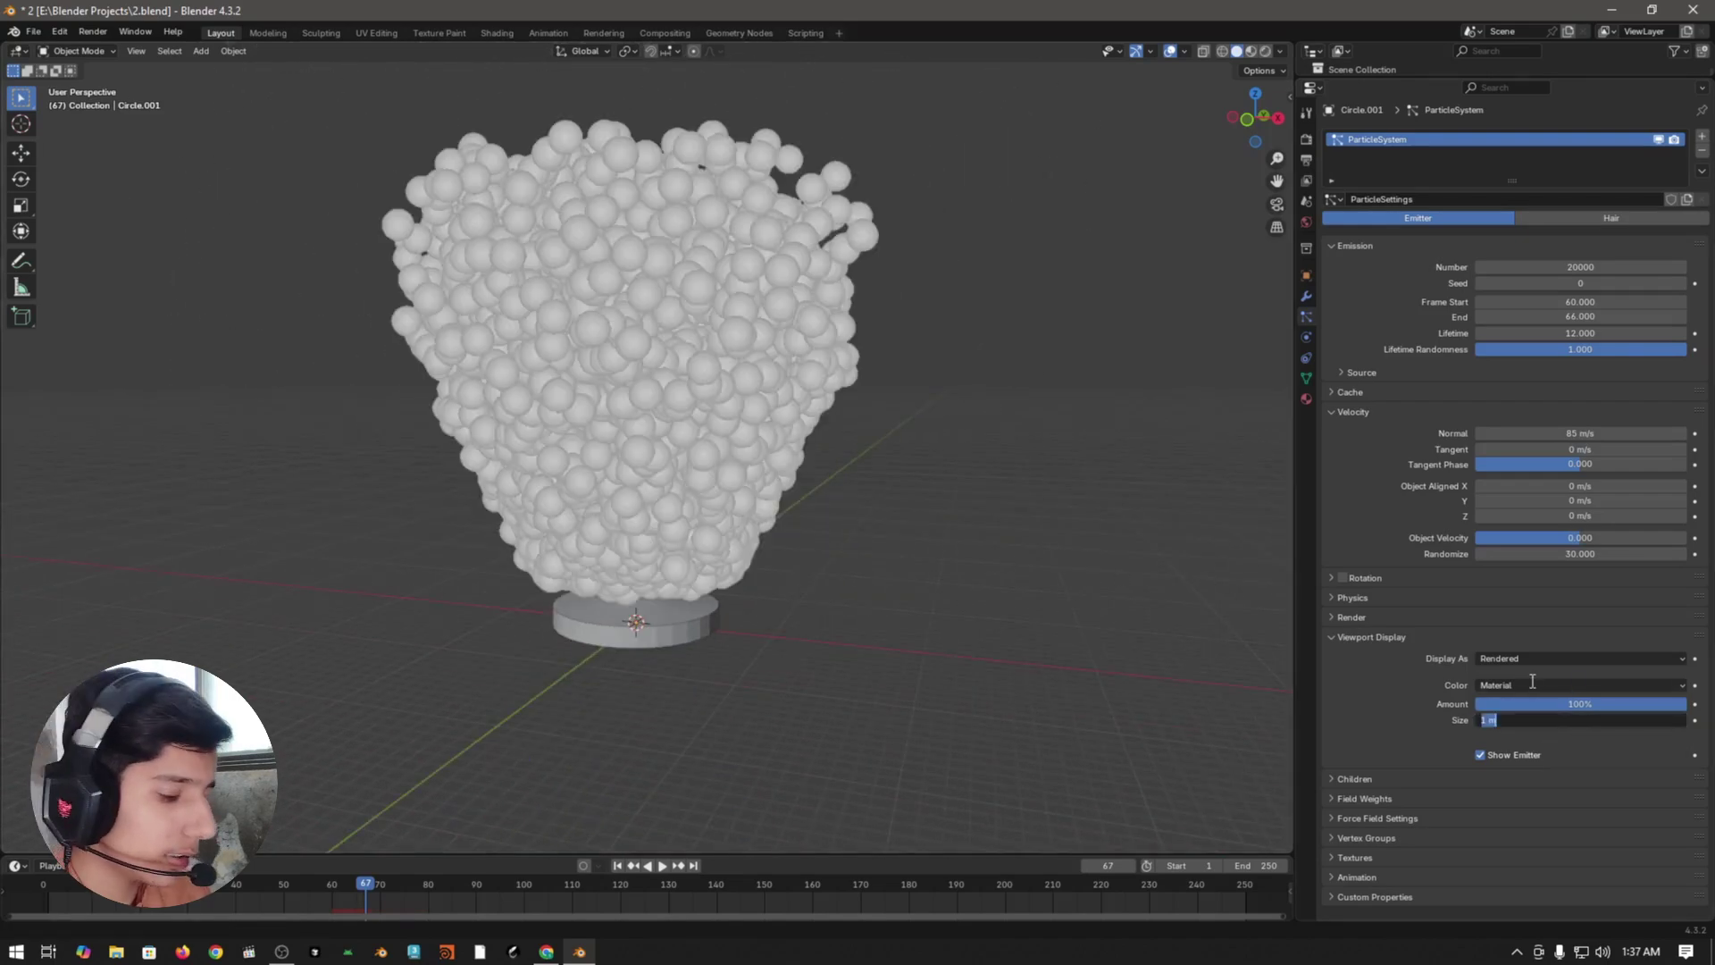
{"action": "key", "text": "BackSpace"}
{"action": "type", "text": "0.1"}
{"action": "key", "text": "Return"}
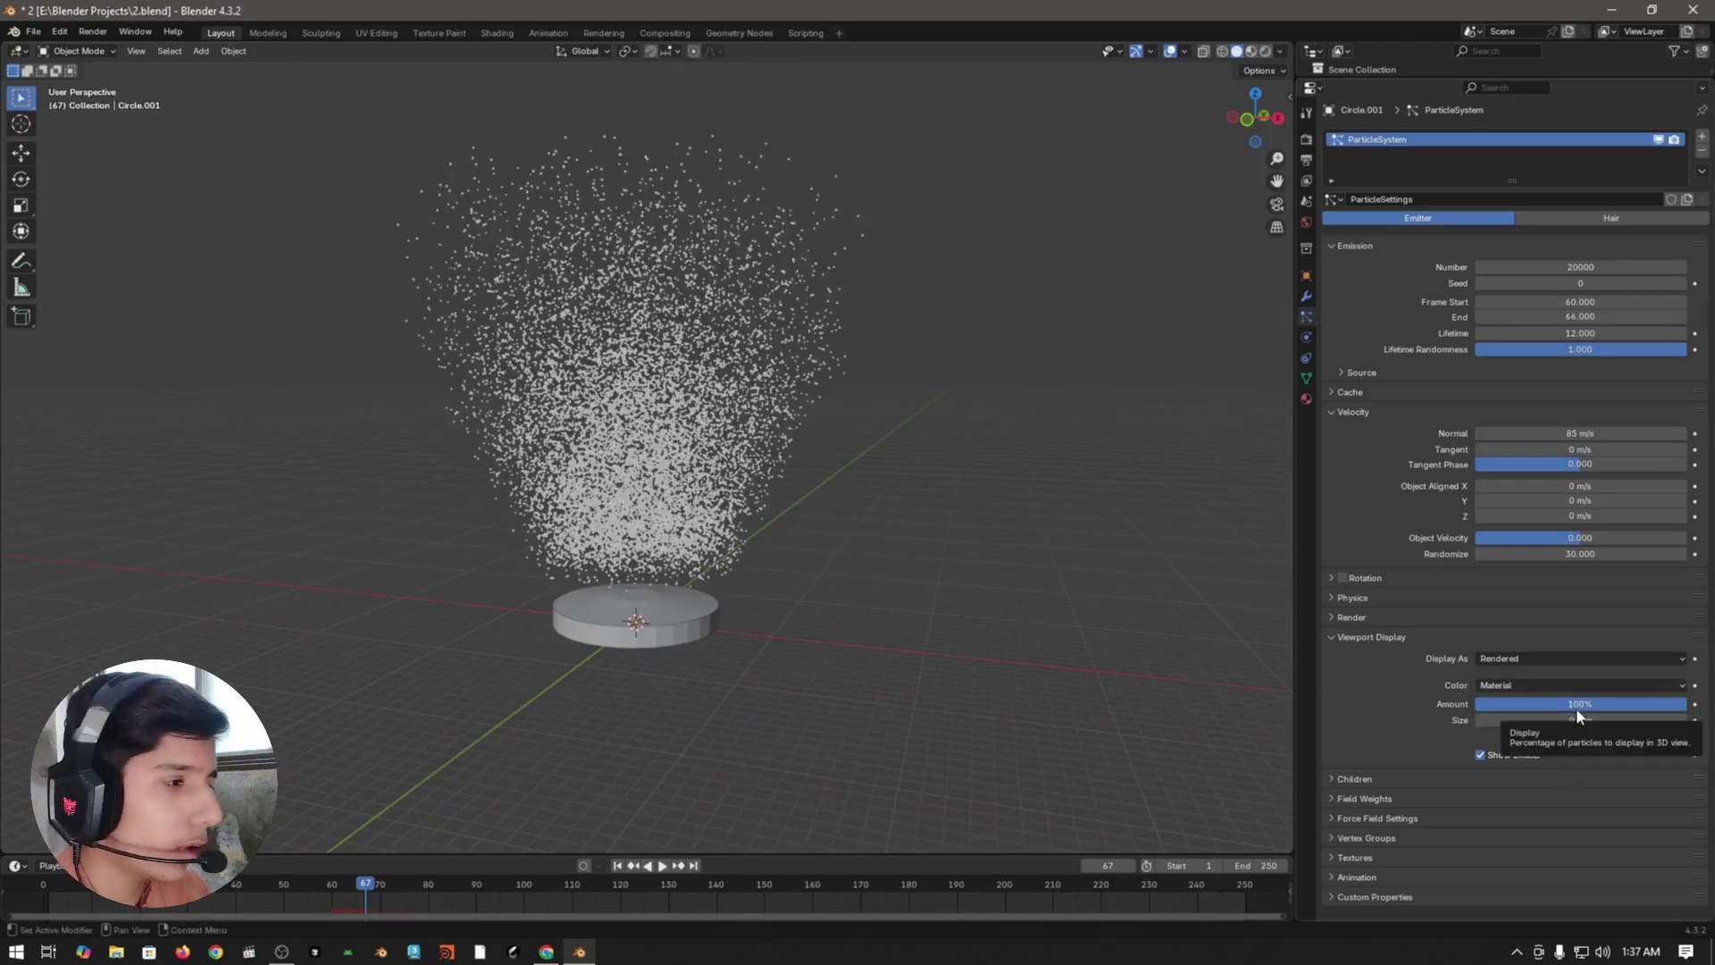
{"action": "left_click", "coordinate": [1548, 722]}
{"action": "type", "text": "1"}
{"action": "key", "text": "Return"}
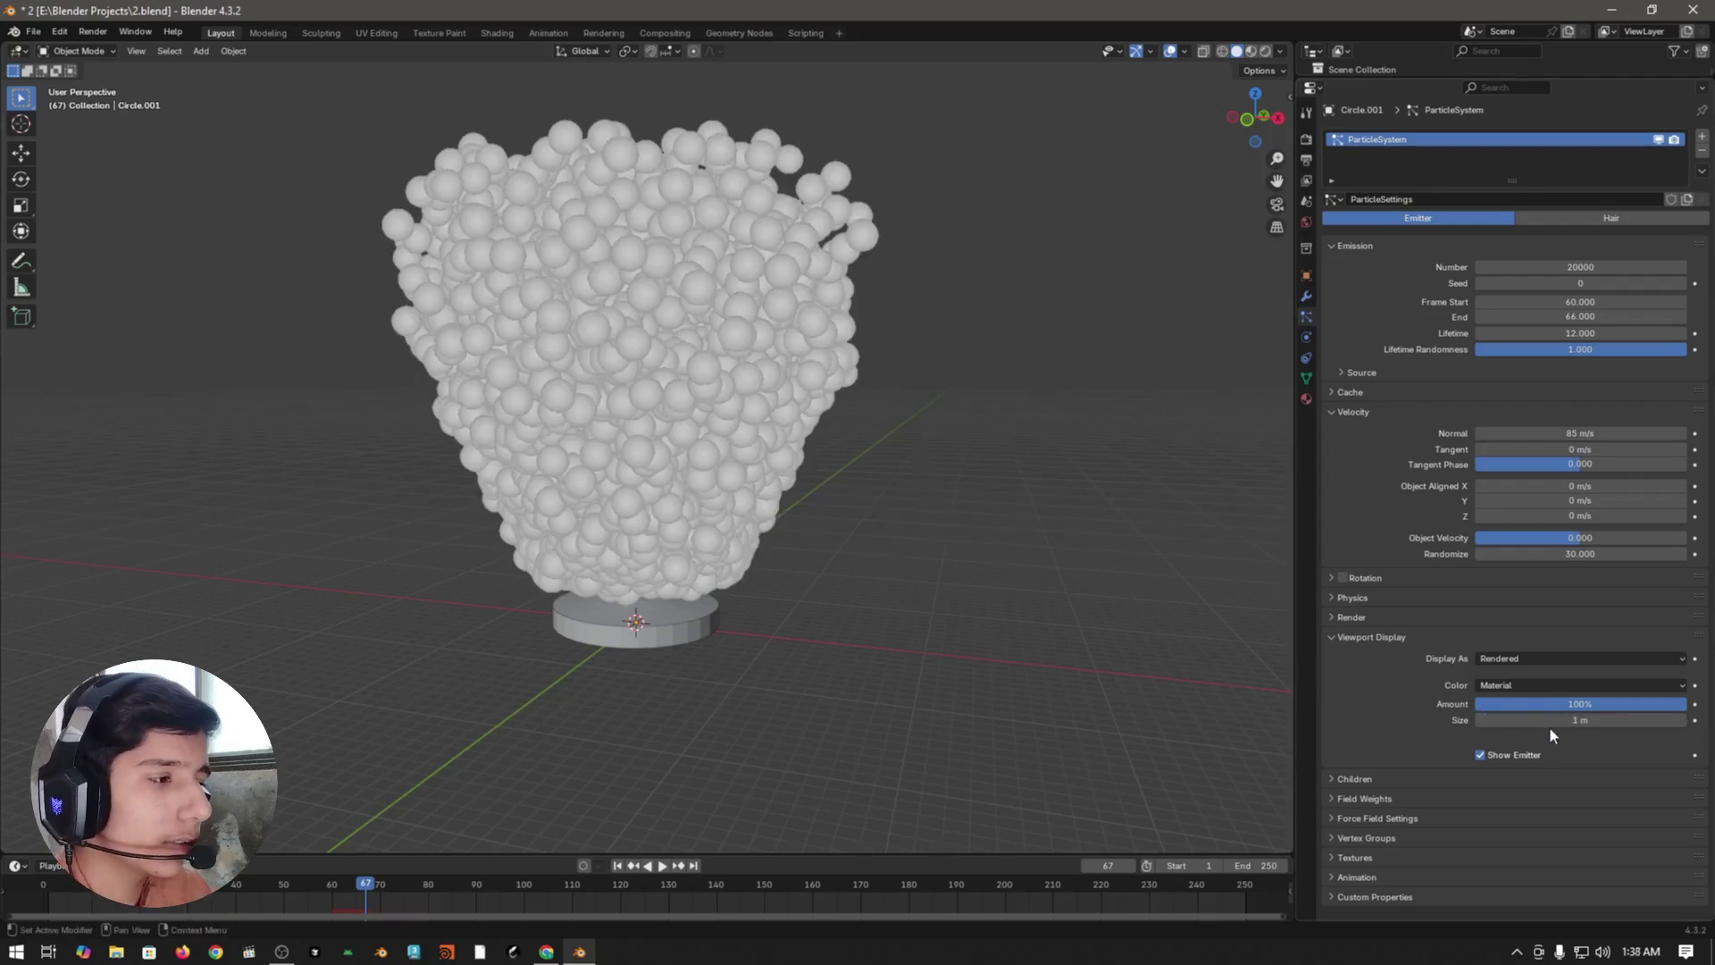
- Rewind to frame 1 and select the emitter disc Circle.001
{"action": "middle_click_drag", "start_coordinate": [1035, 375], "coordinate": [861, 503]}
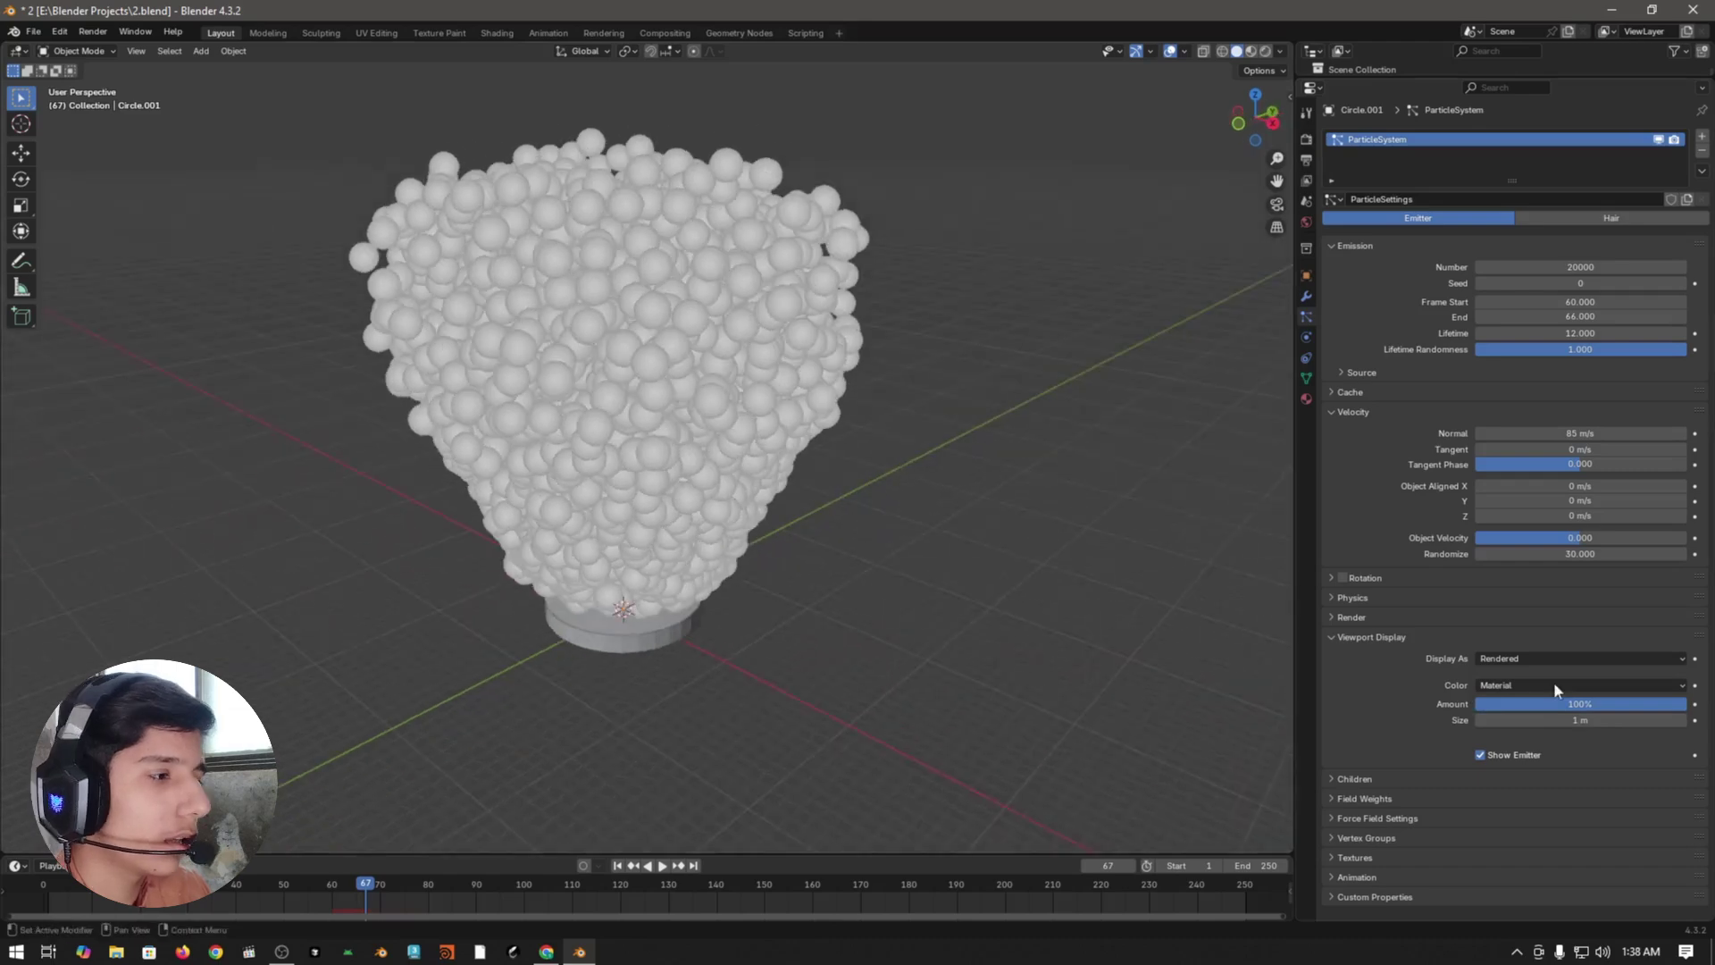
{"action": "middle_click_drag", "start_coordinate": [754, 579], "coordinate": [840, 575]}
{"action": "scroll", "coordinate": [840, 555], "scroll_direction": "up", "scroll_amount": 1}
{"action": "key", "text": "shift+Left"}
{"action": "left_click", "coordinate": [755, 554]}
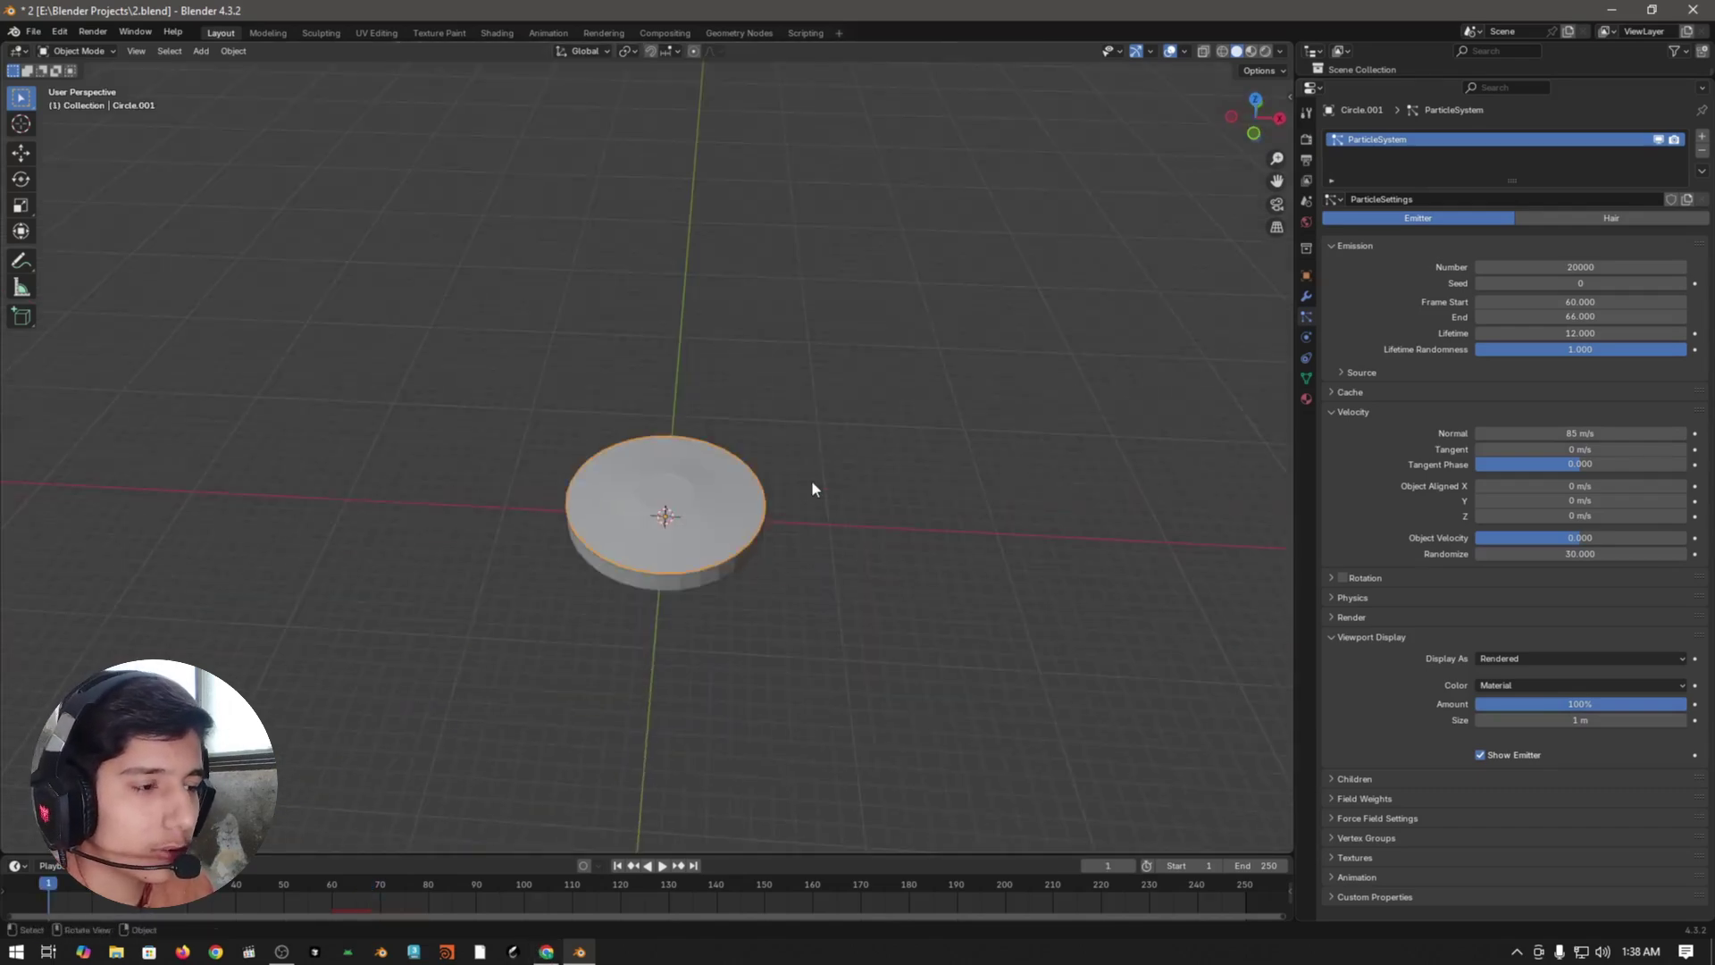
- Select the disc Circle and apply its scale
{"action": "left_click", "coordinate": [636, 577]}
{"action": "key", "text": "KP_Decimal"}
{"action": "middle_click_drag", "start_coordinate": [743, 535], "coordinate": [813, 506]}
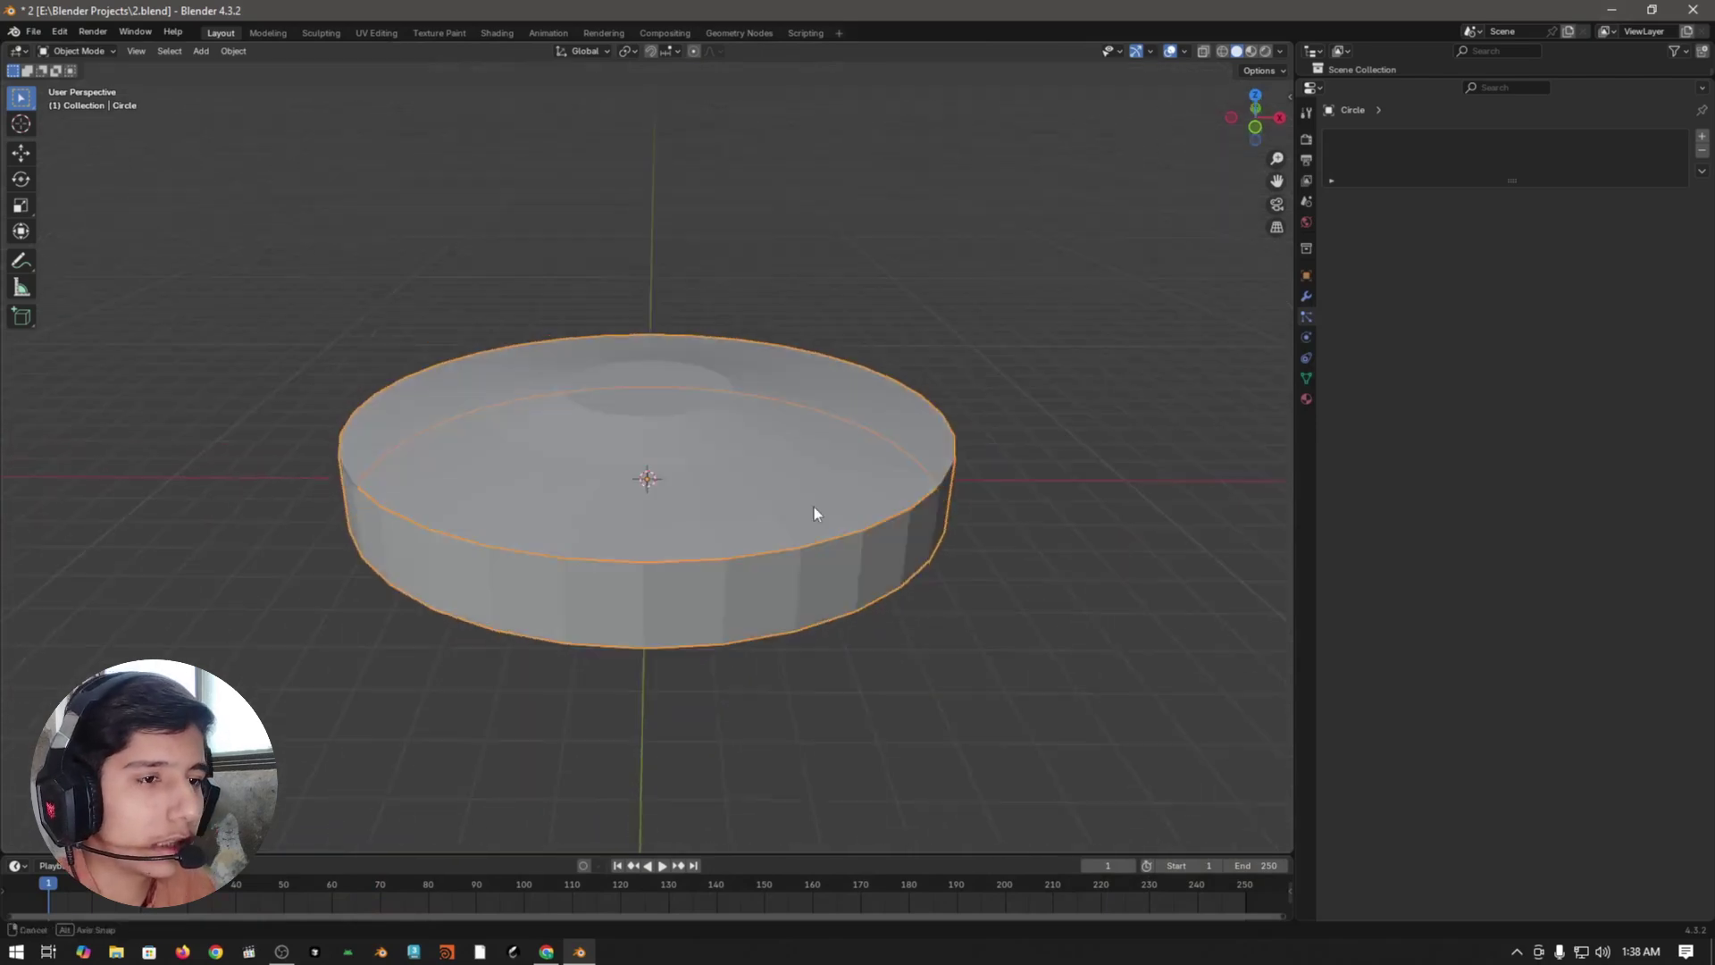
{"action": "left_click_drag", "start_coordinate": [812, 506], "coordinate": [811, 499], "text": "alt"}
{"action": "key", "text": "g"}
{"action": "right_click", "coordinate": [838, 386]}
{"action": "scroll", "coordinate": [833, 379], "scroll_direction": "down", "scroll_amount": 3}
{"action": "left_click_drag", "start_coordinate": [963, 379], "coordinate": [966, 398], "text": "alt"}
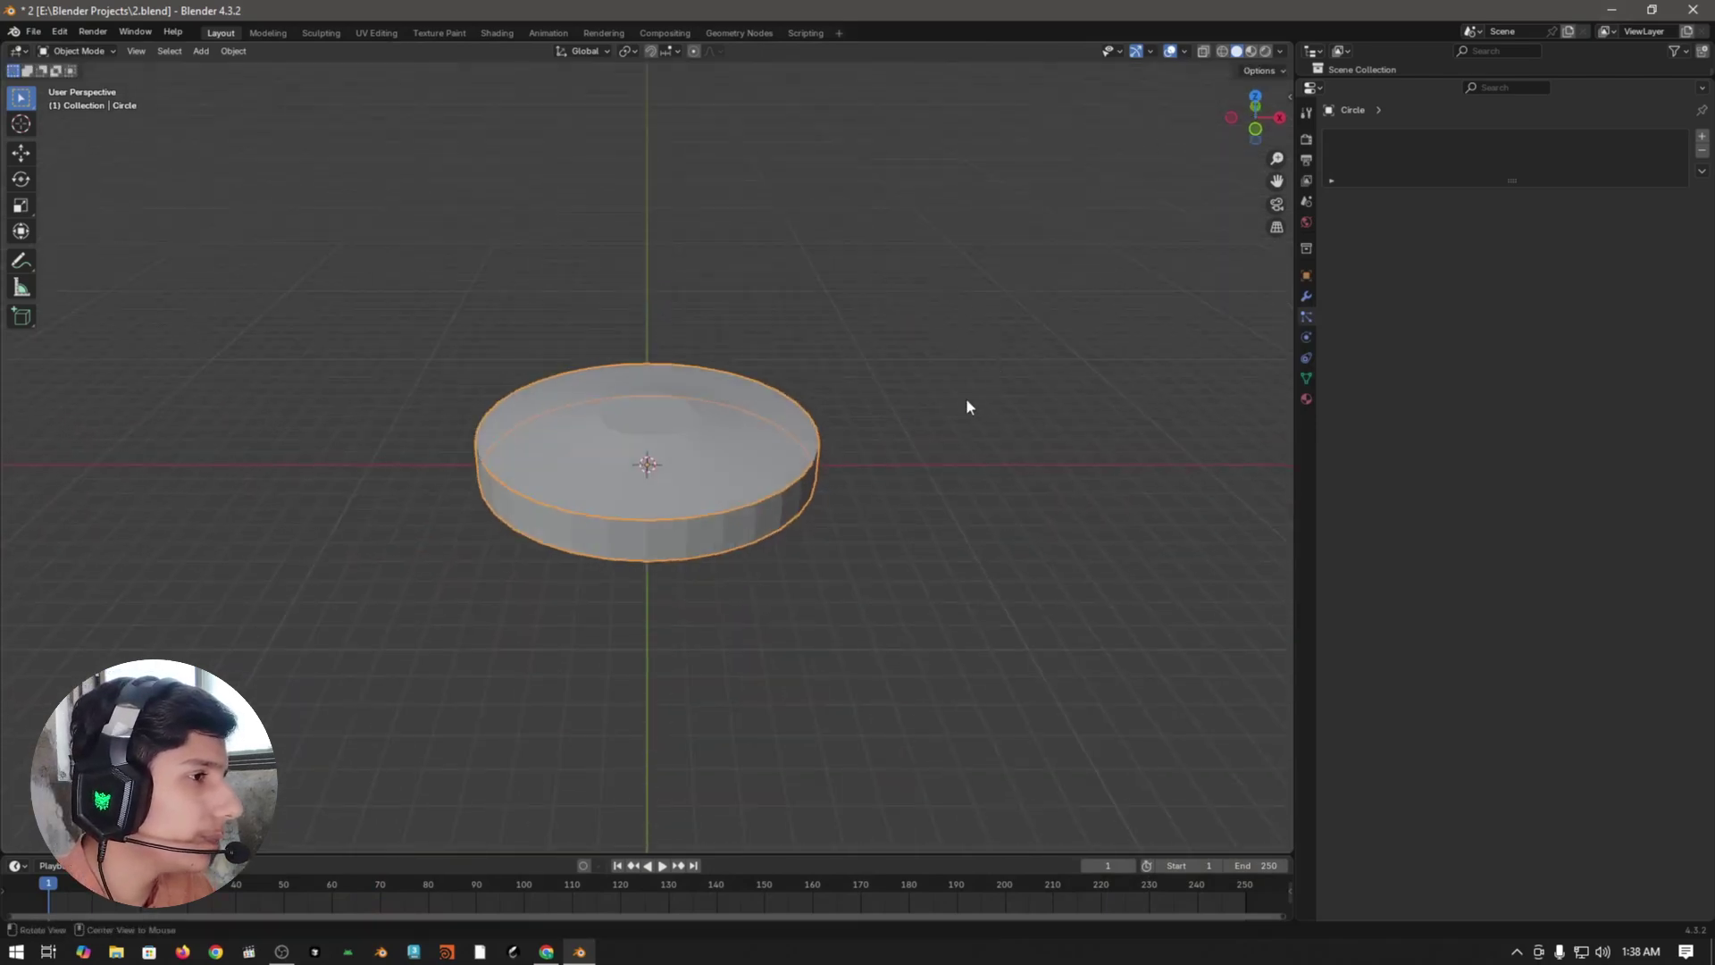
{"action": "key", "text": "ctrl+a"}
{"action": "left_click", "coordinate": [929, 364]}
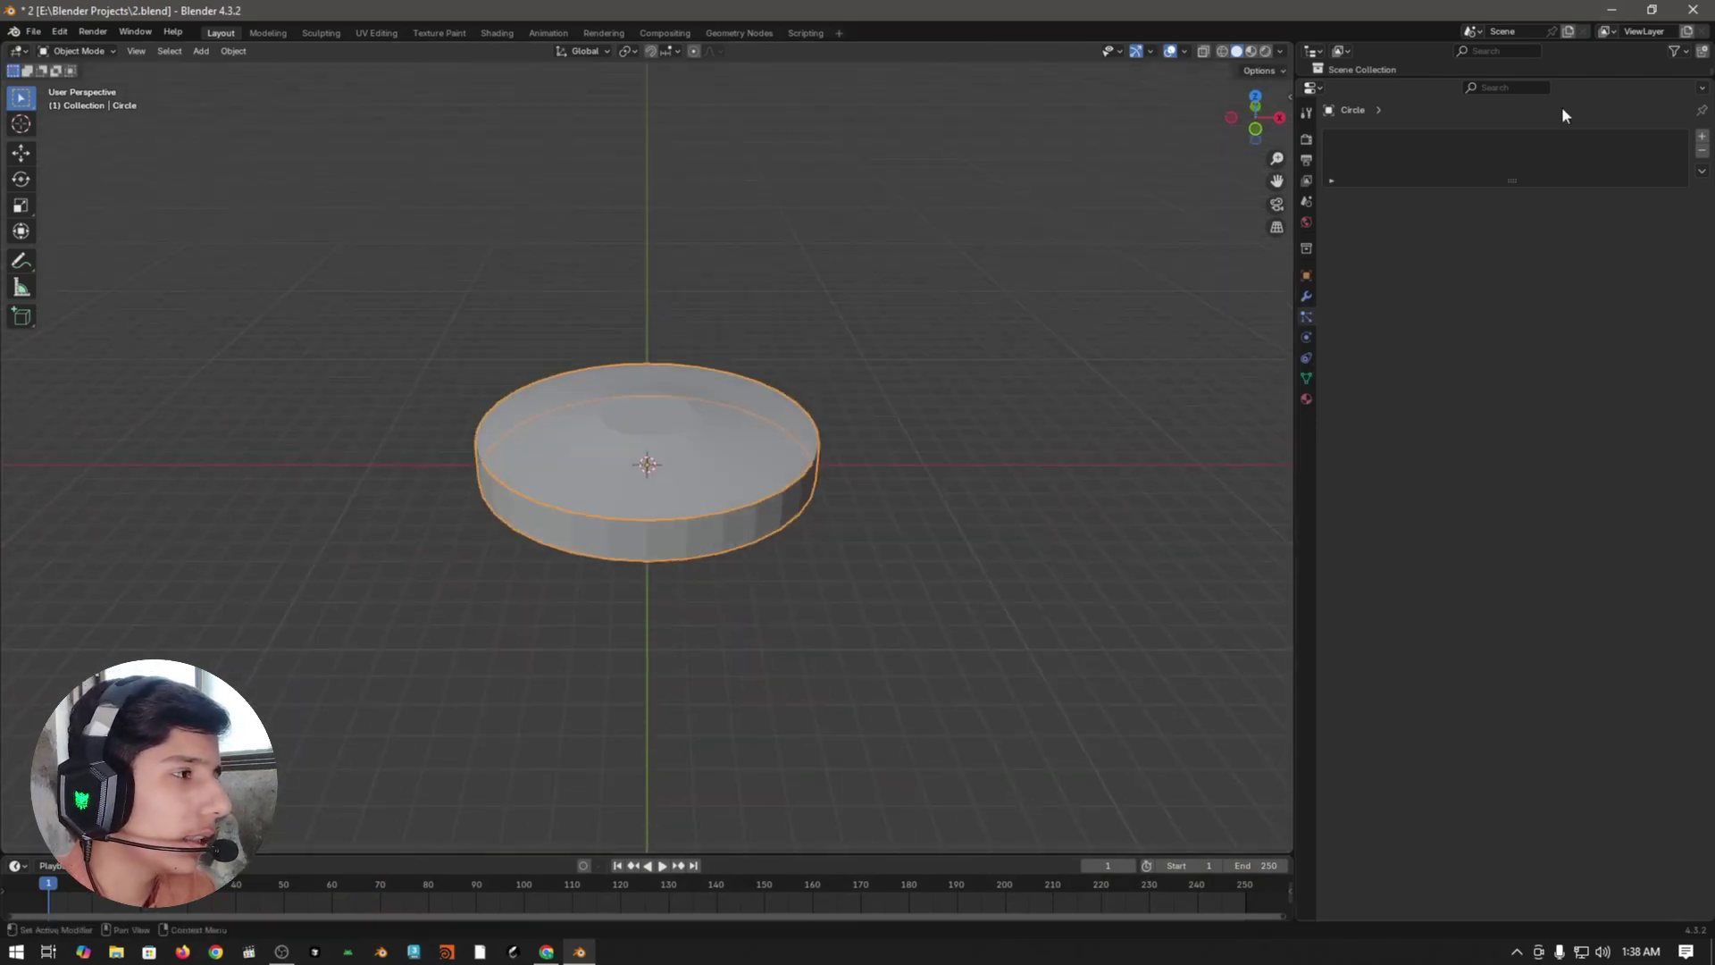
- Add a particle system to Circle emitting 10000 particles
{"action": "left_click", "coordinate": [1701, 135]}
{"action": "left_click_drag", "start_coordinate": [1589, 78], "coordinate": [1589, 122]}
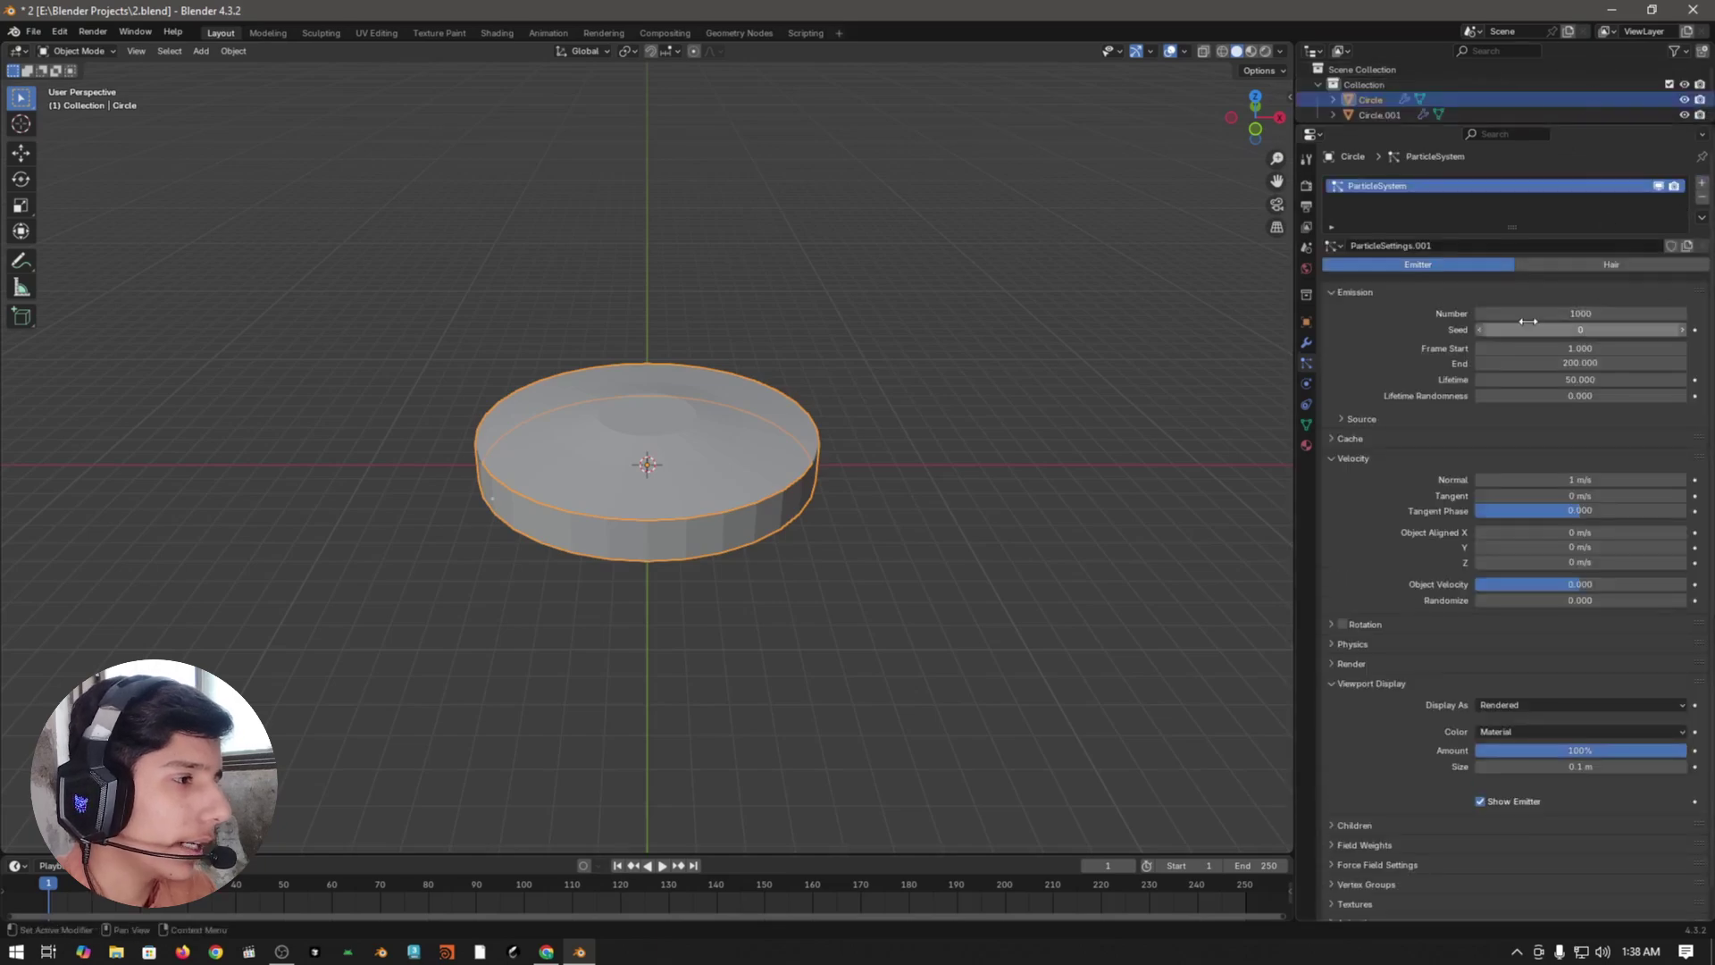
{"action": "left_click", "coordinate": [1632, 311]}
{"action": "type", "text": "10000"}
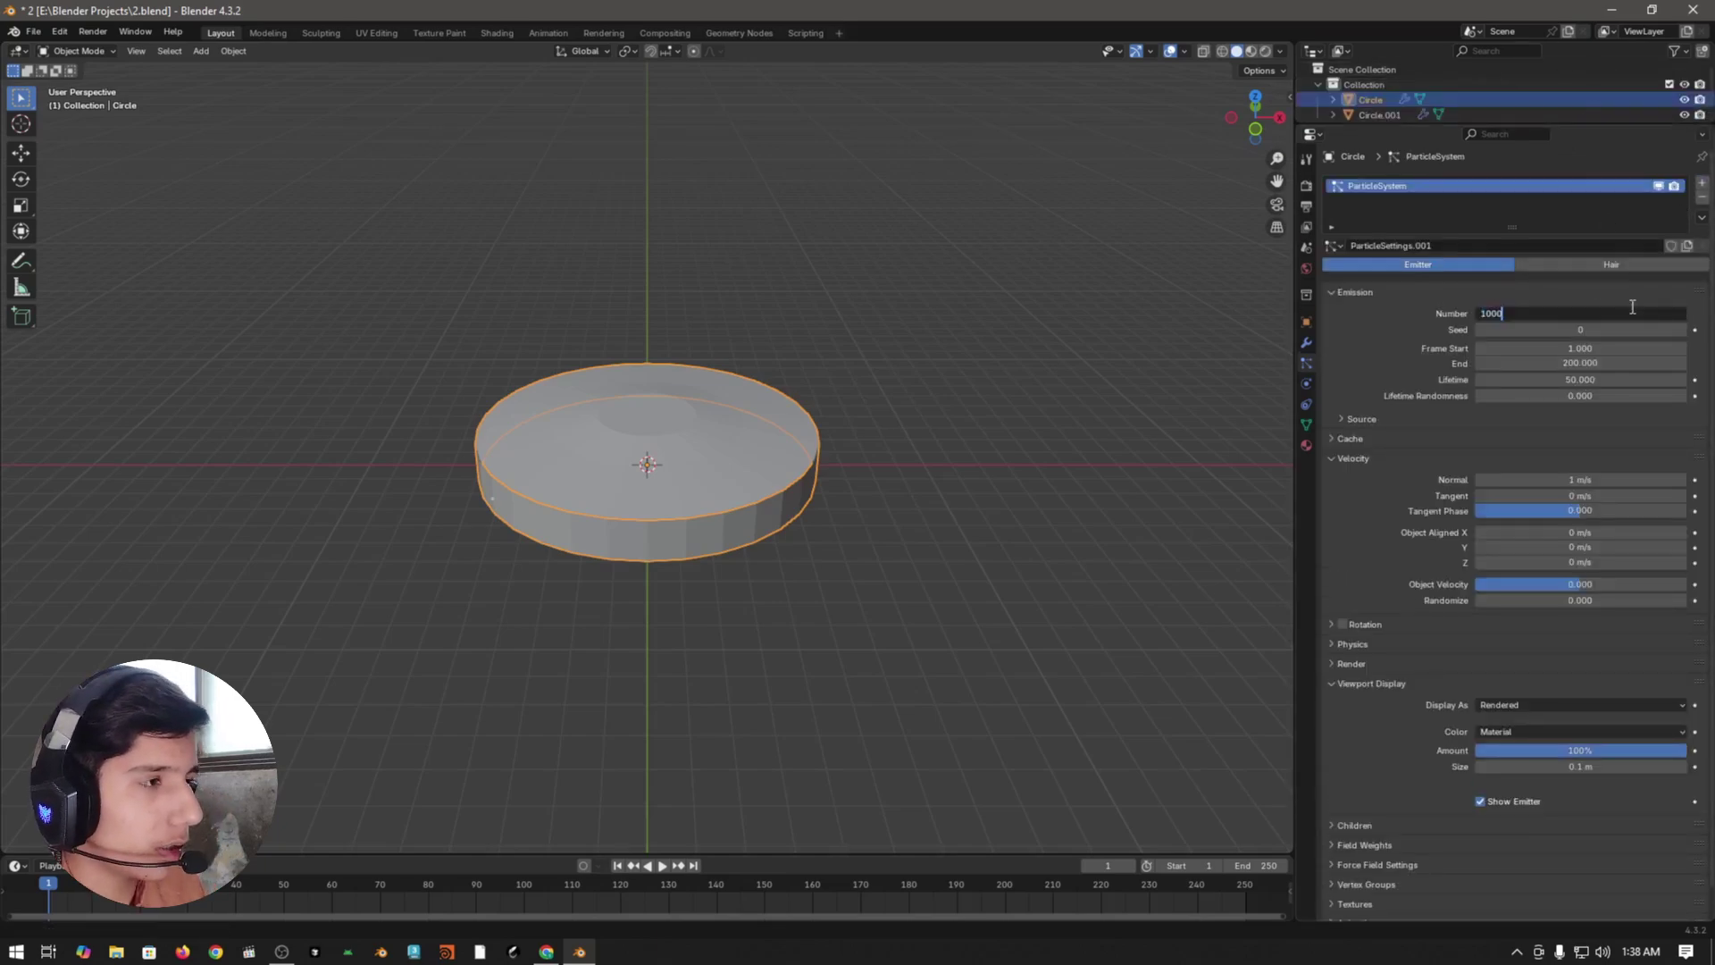
{"action": "key", "text": "Return"}
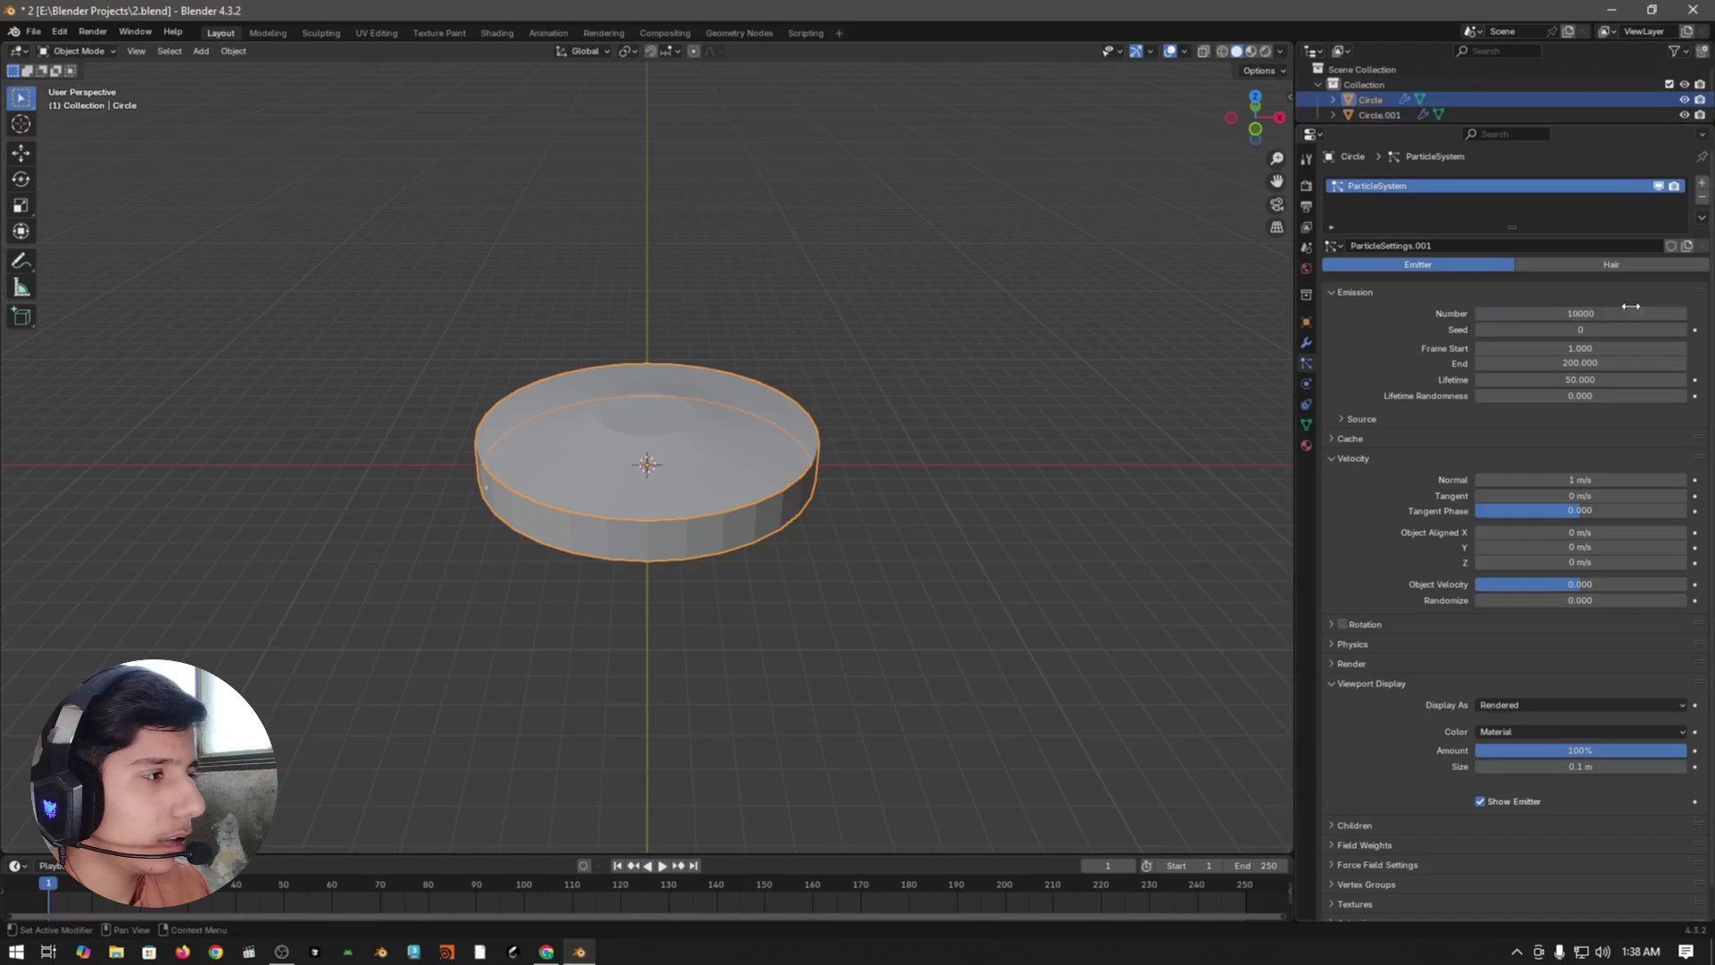
- Set emission from frame 62 to 76 with a particle lifetime of 20
{"action": "left_click", "coordinate": [1578, 348]}
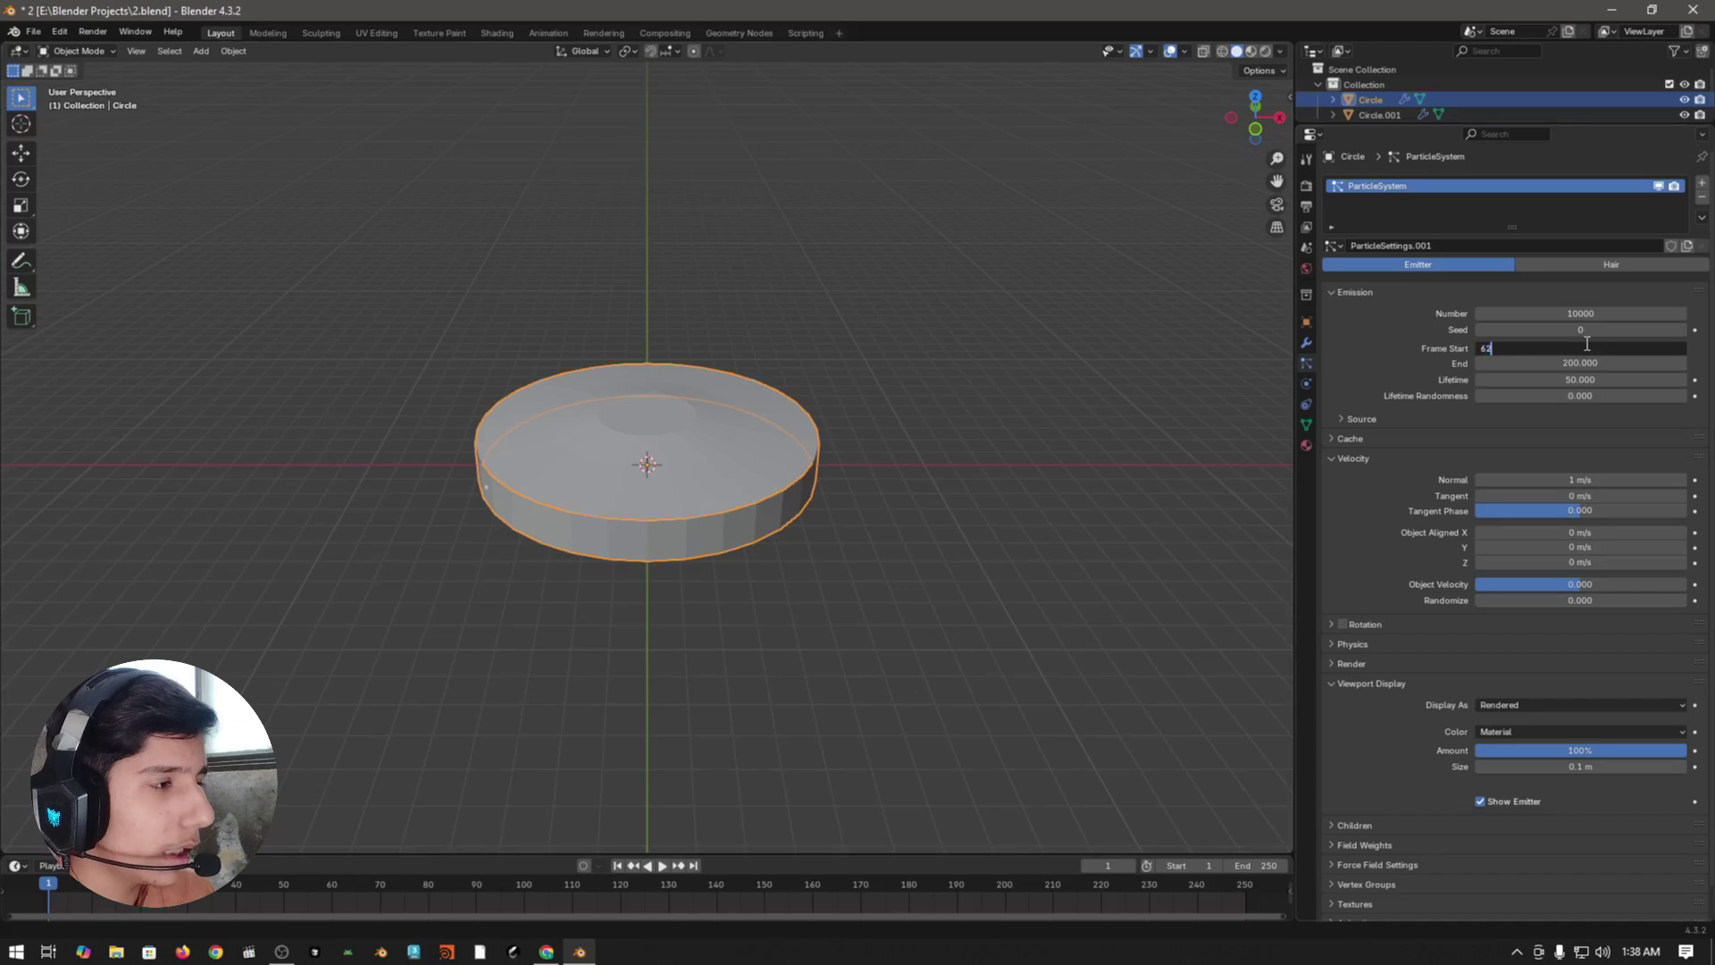
{"action": "key", "text": "Return"}
{"action": "left_click", "coordinate": [1569, 362]}
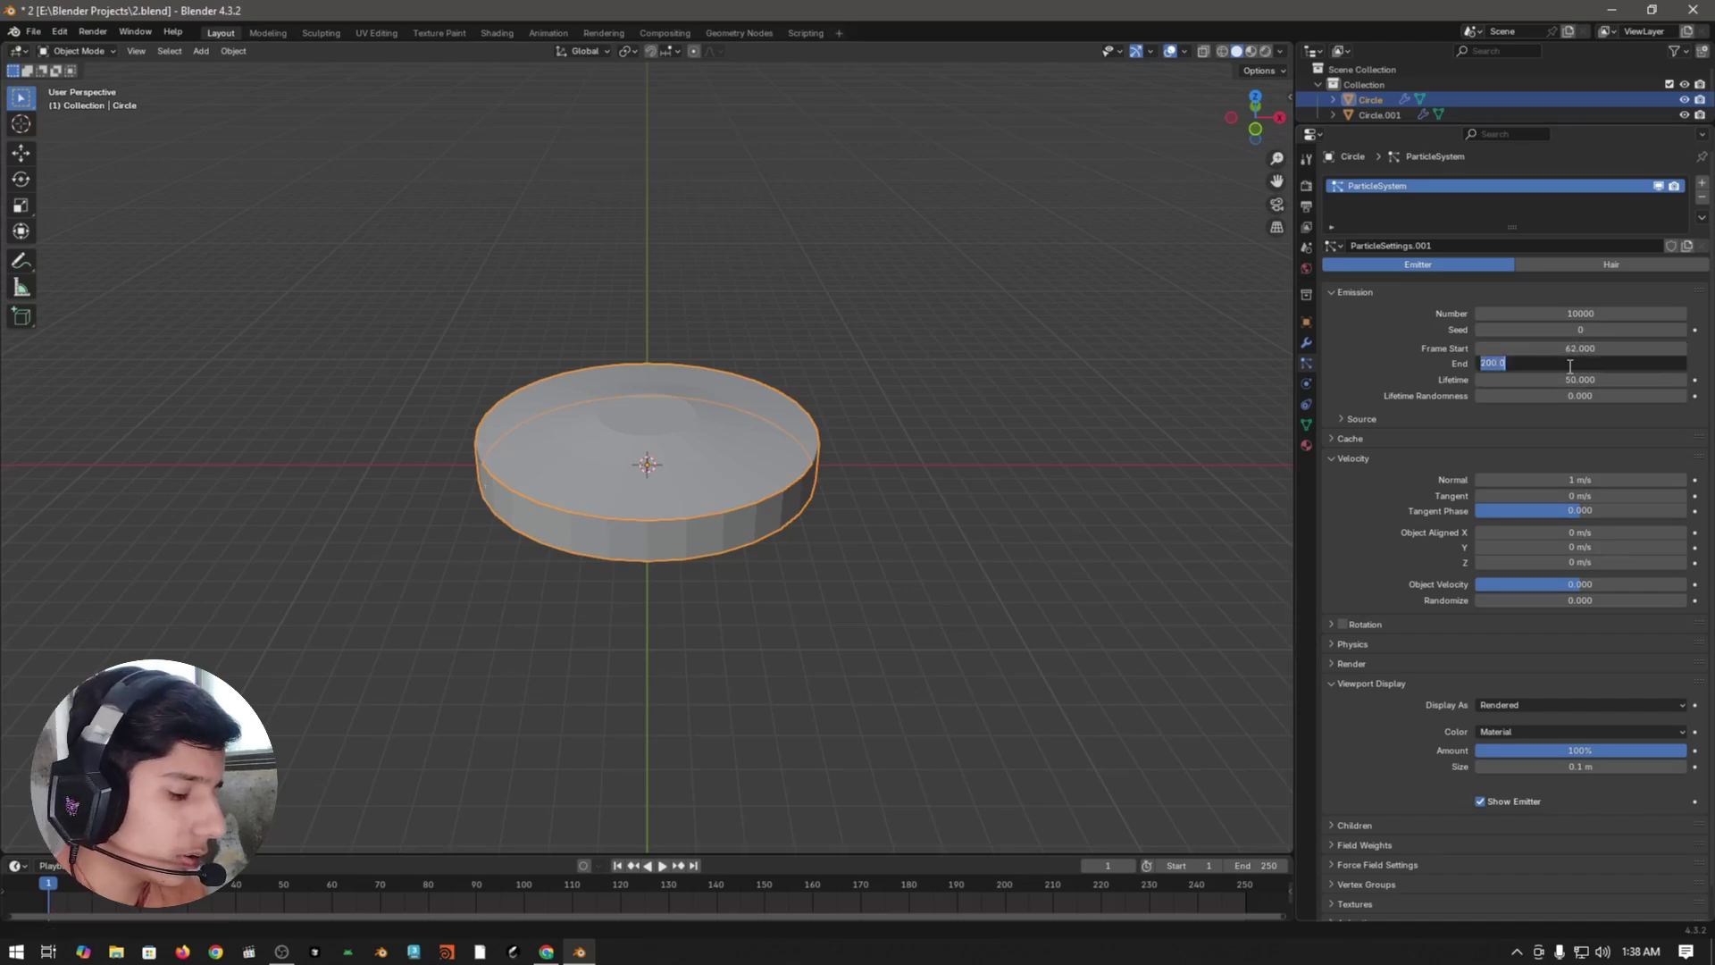
{"action": "type", "text": "76"}
{"action": "key", "text": "Return"}
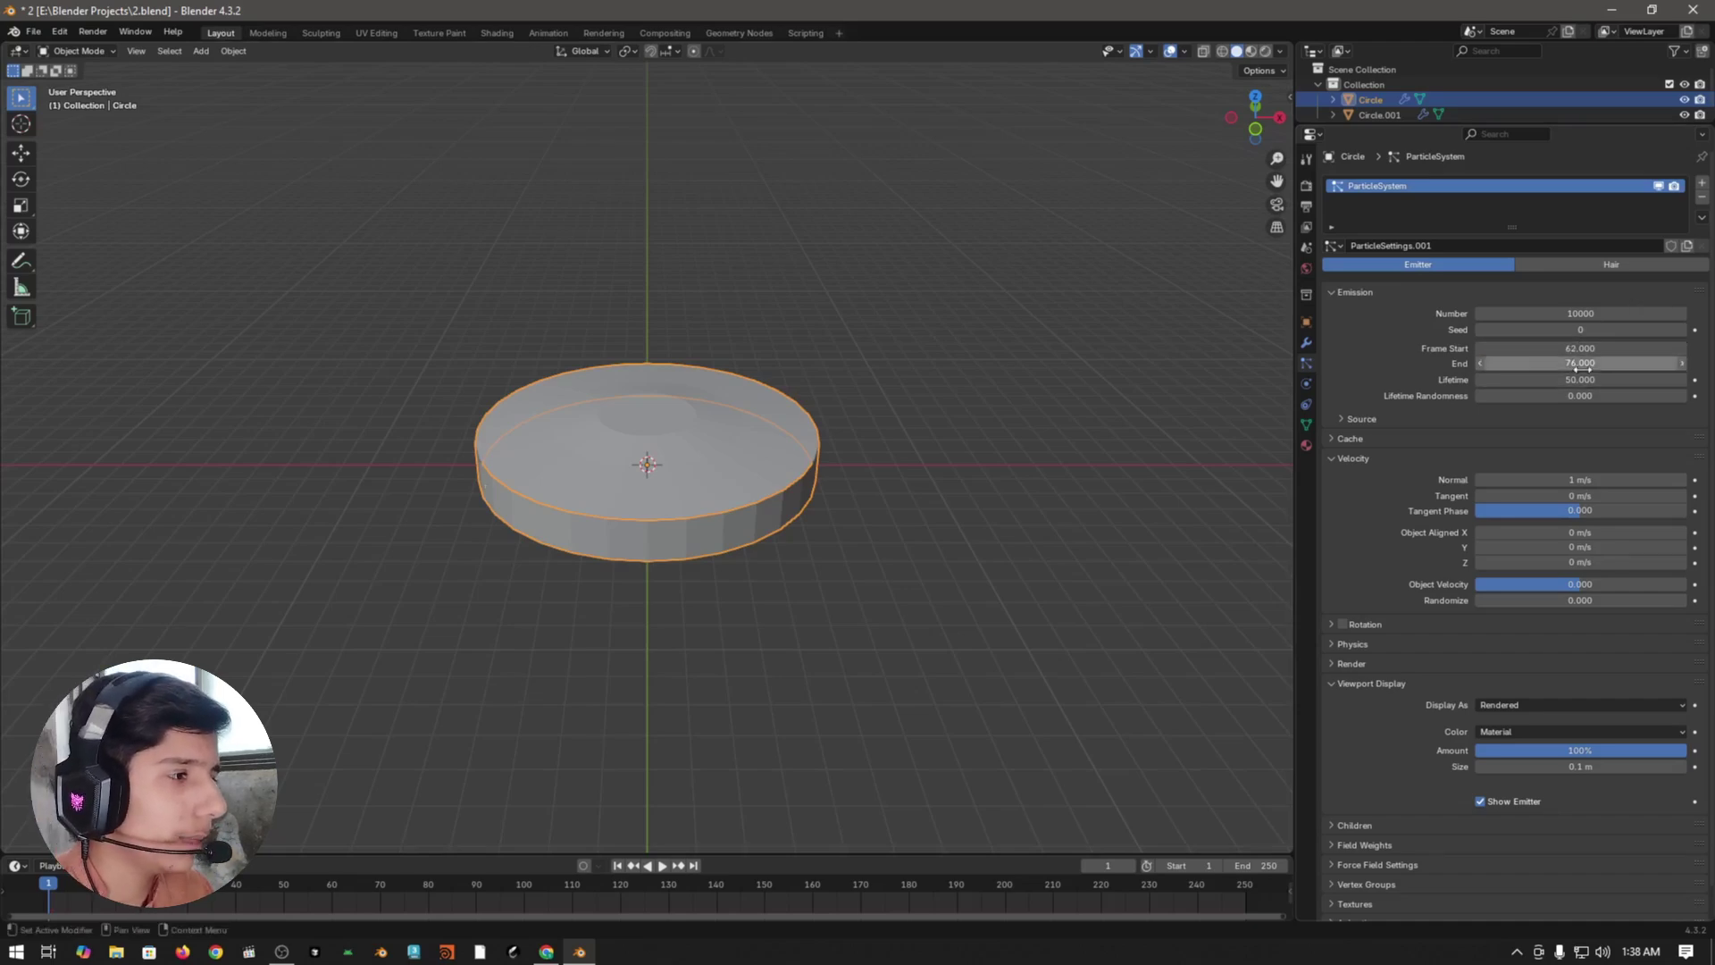
{"action": "left_click", "coordinate": [1574, 380]}
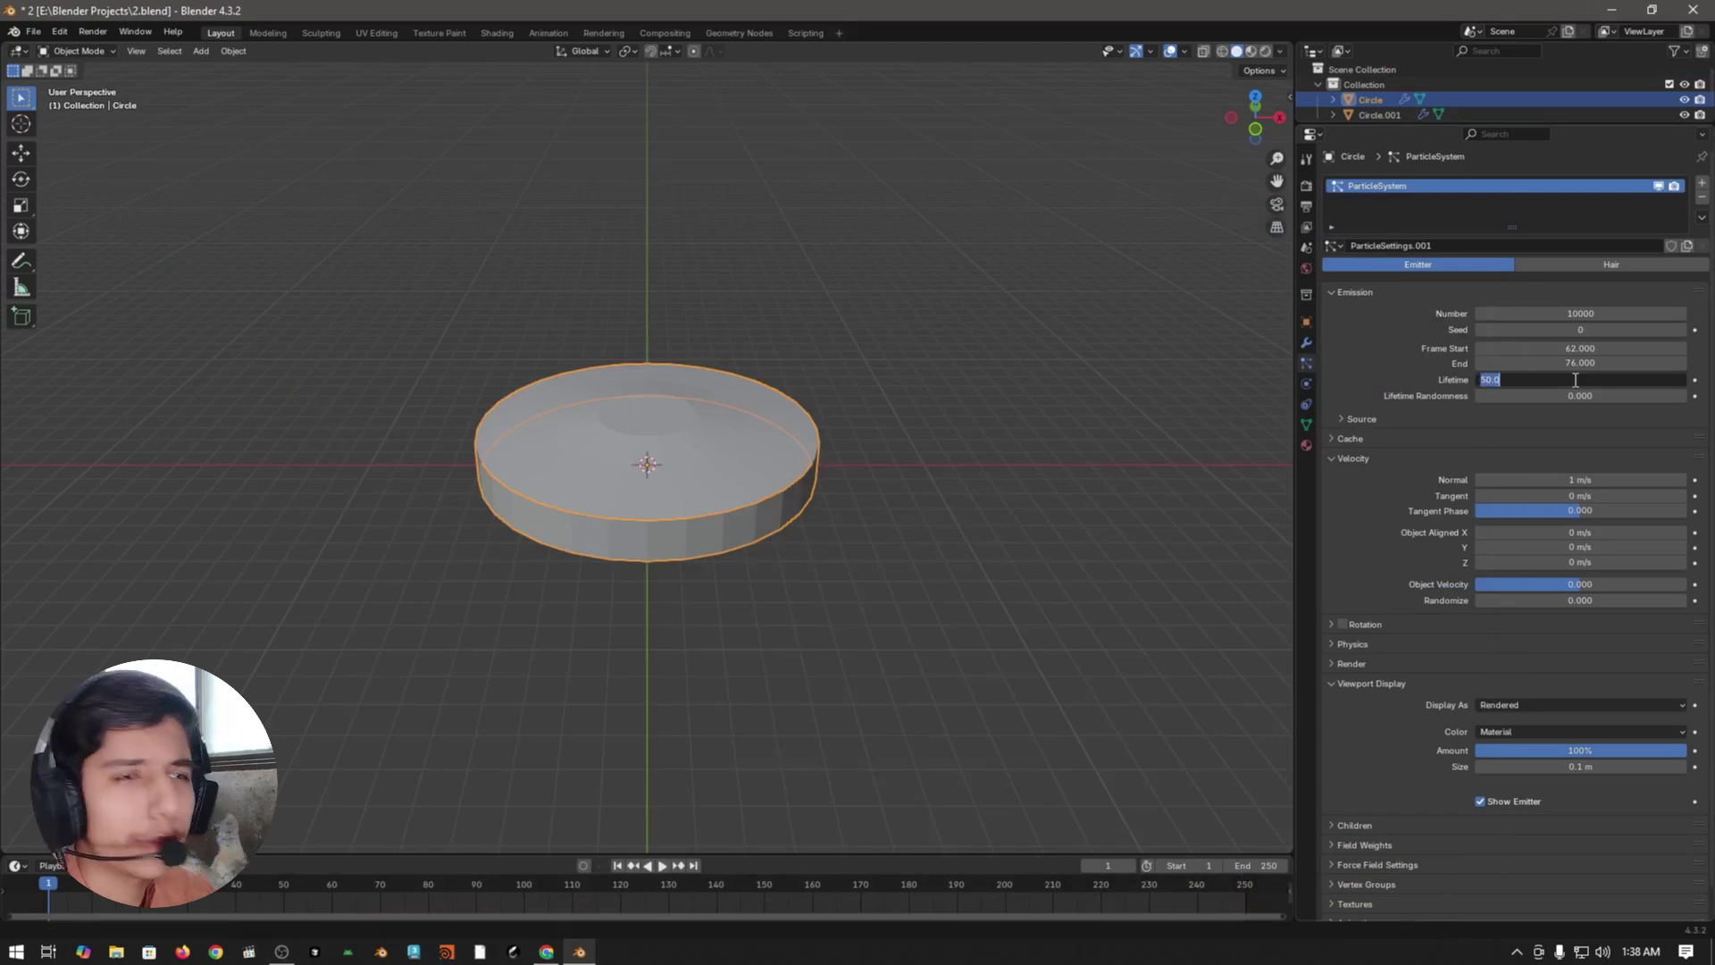
{"action": "type", "text": "20"}
{"action": "key", "text": "Return"}
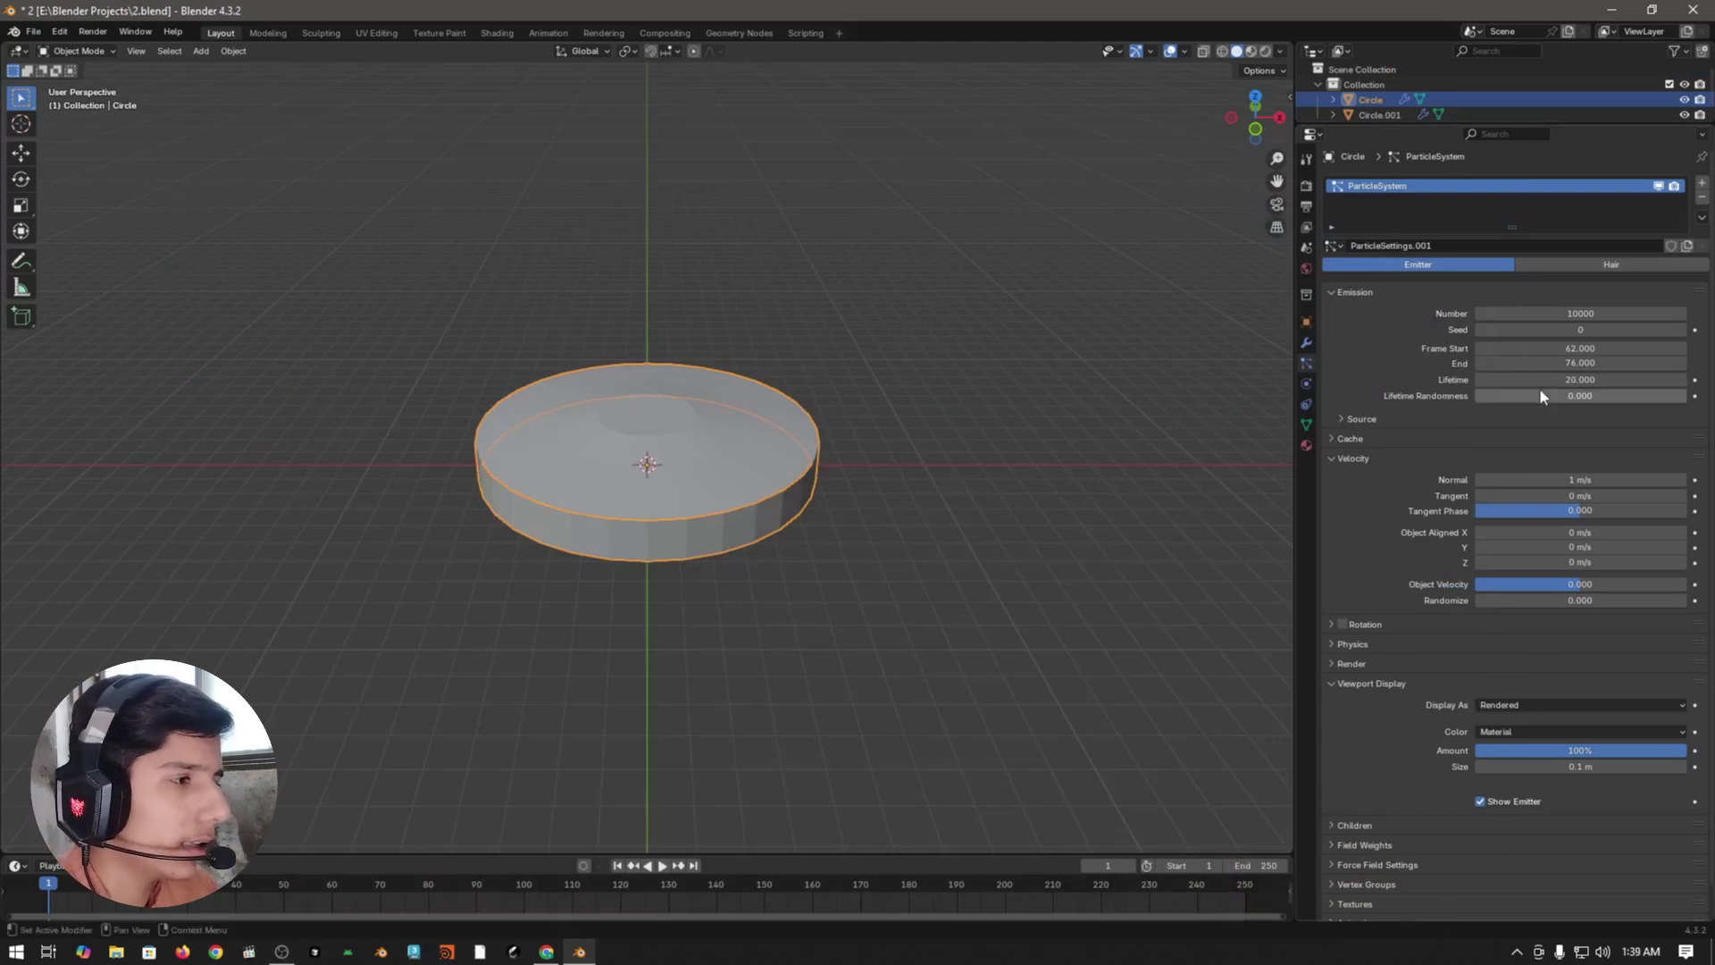
- Set Circle's lifetime randomness to 1, normal velocity to 55 m/s and randomize to 2
{"action": "left_click", "coordinate": [1542, 395]}
{"action": "key", "text": "Escape"}
{"action": "left_click", "coordinate": [1639, 392]}
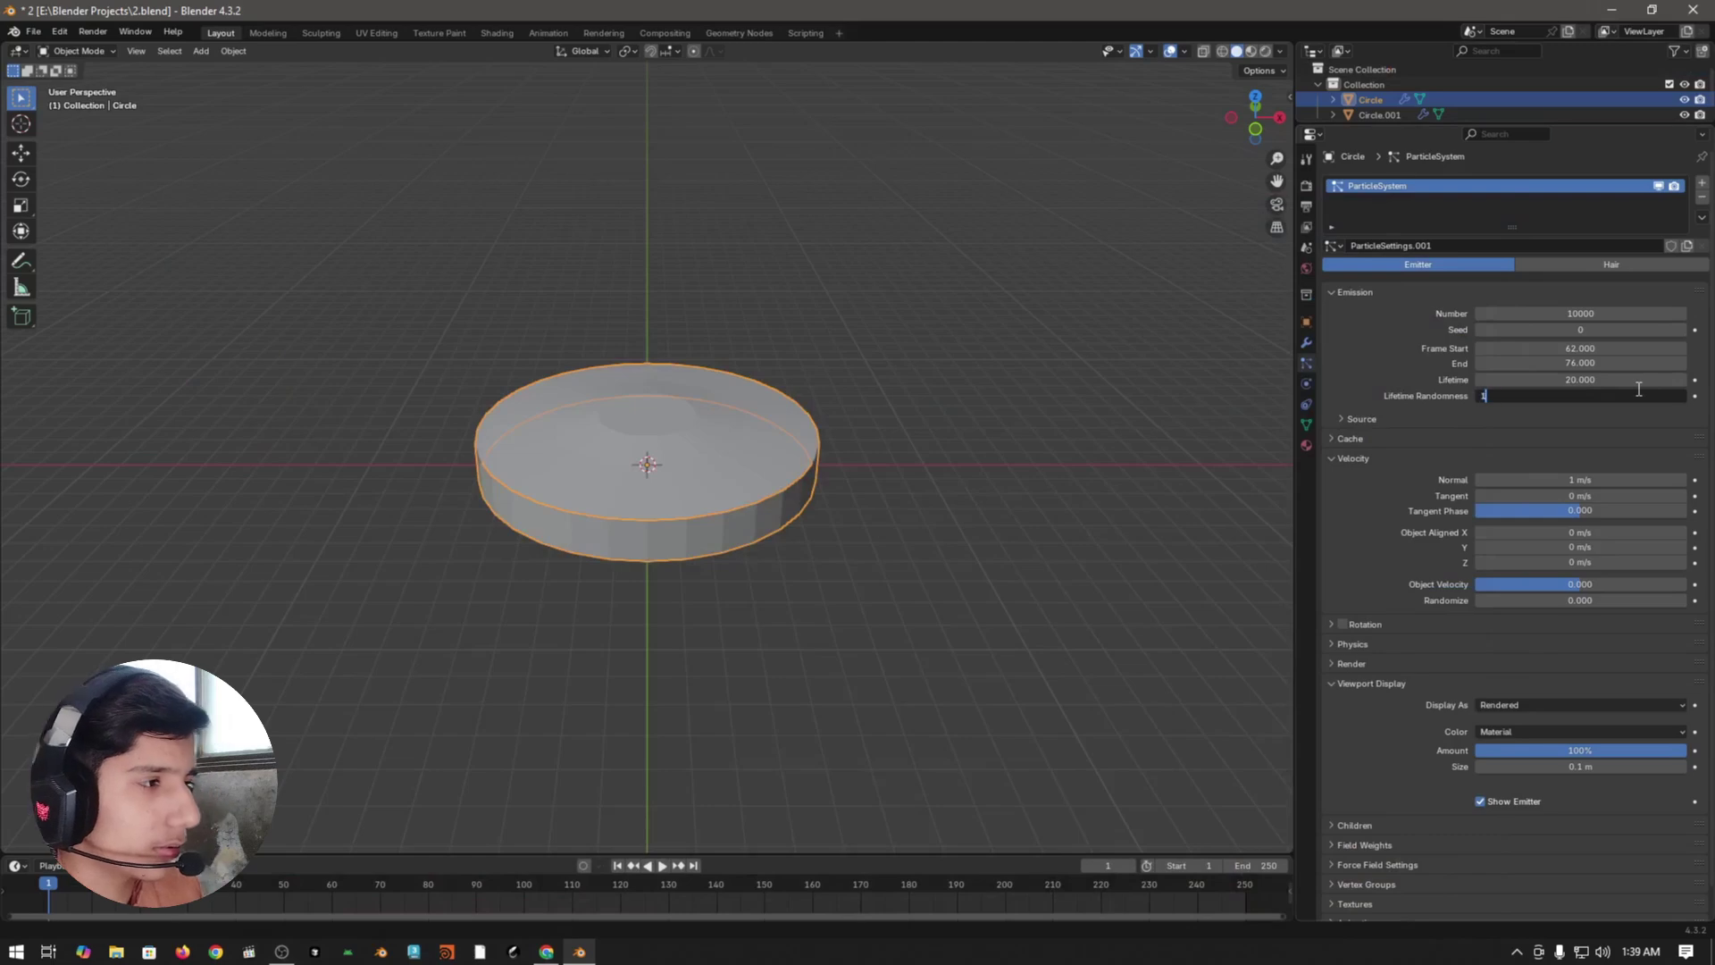
{"action": "type", "text": "1"}
{"action": "key", "text": "Return"}
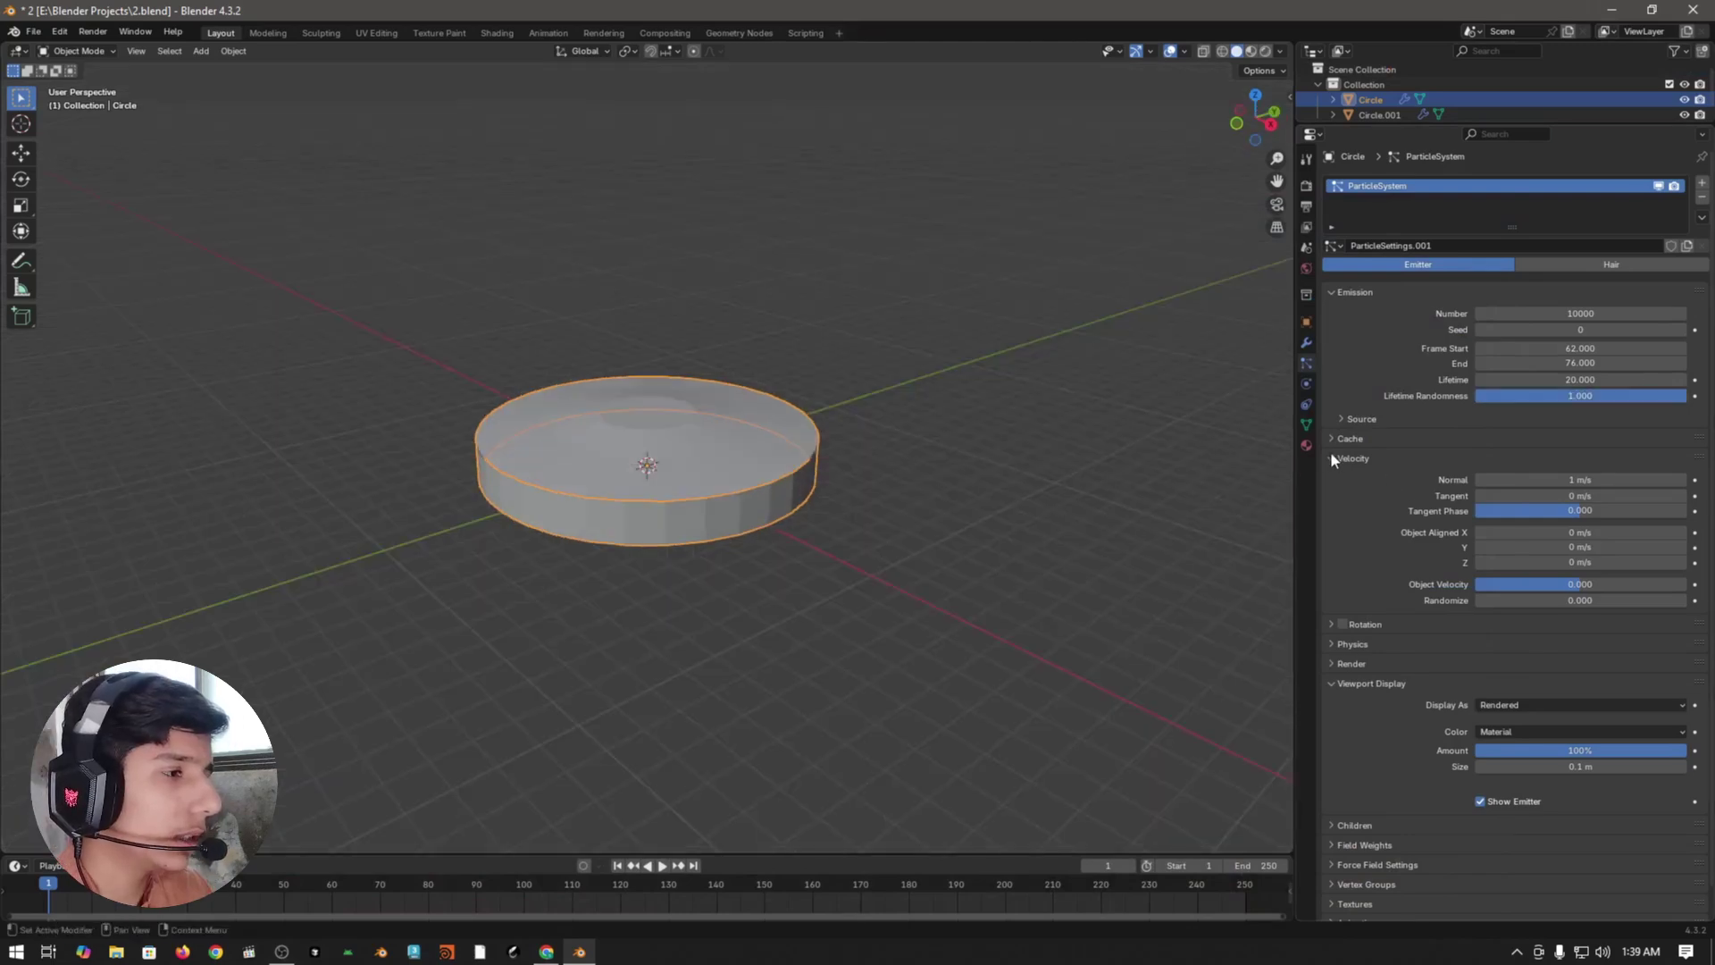
{"action": "left_click", "coordinate": [1559, 479]}
{"action": "type", "text": "55"}
{"action": "key", "text": "Return"}
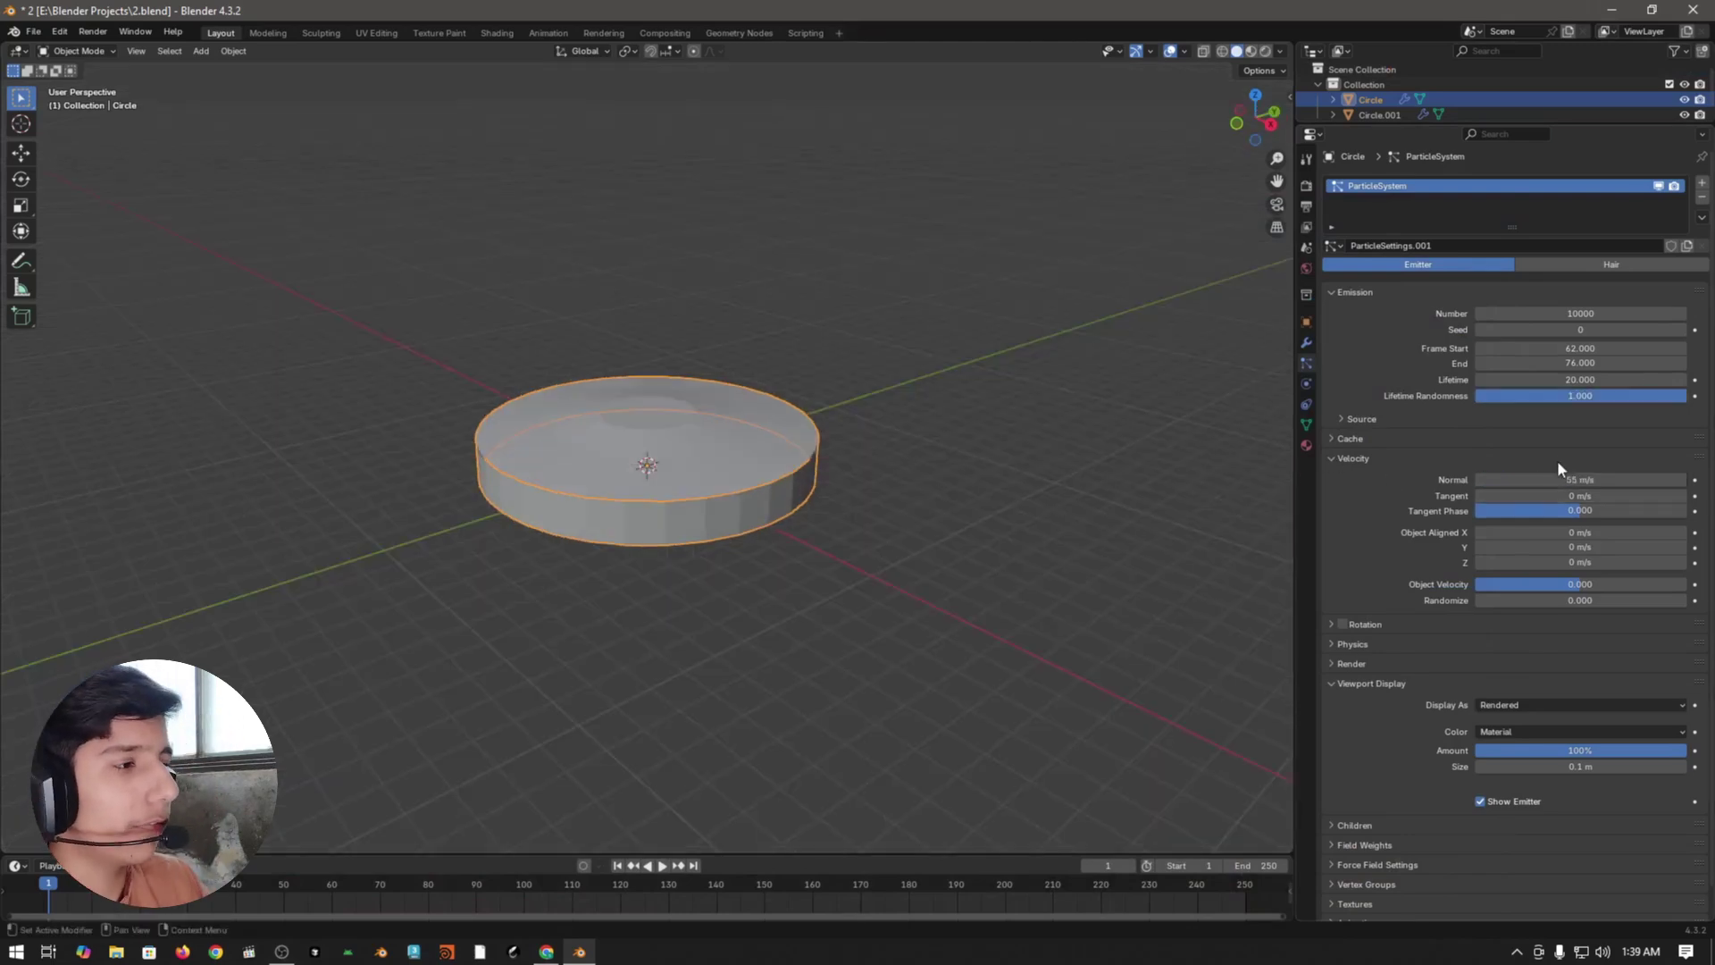
{"action": "left_click", "coordinate": [1585, 600]}
{"action": "type", "text": "2"}
{"action": "key", "text": "Return"}
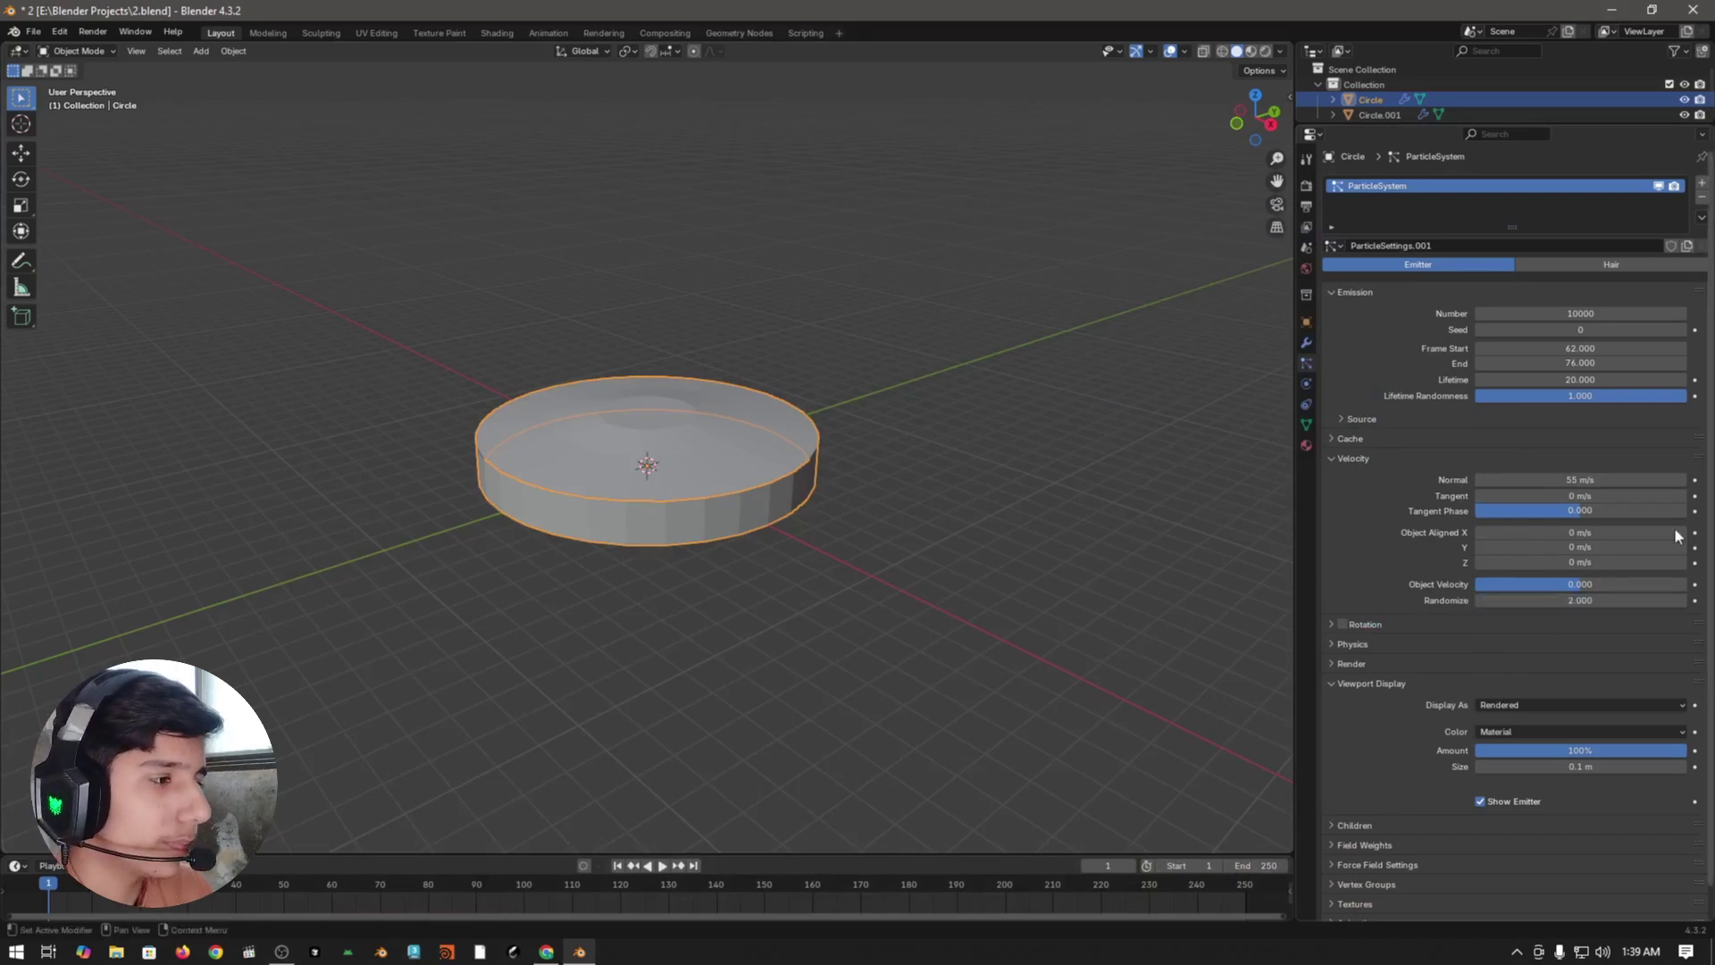
- Set the Field Weights gravity to 0 and the particle display size to 1 m
{"action": "scroll", "coordinate": [1398, 458], "scroll_direction": "down", "scroll_amount": 1}
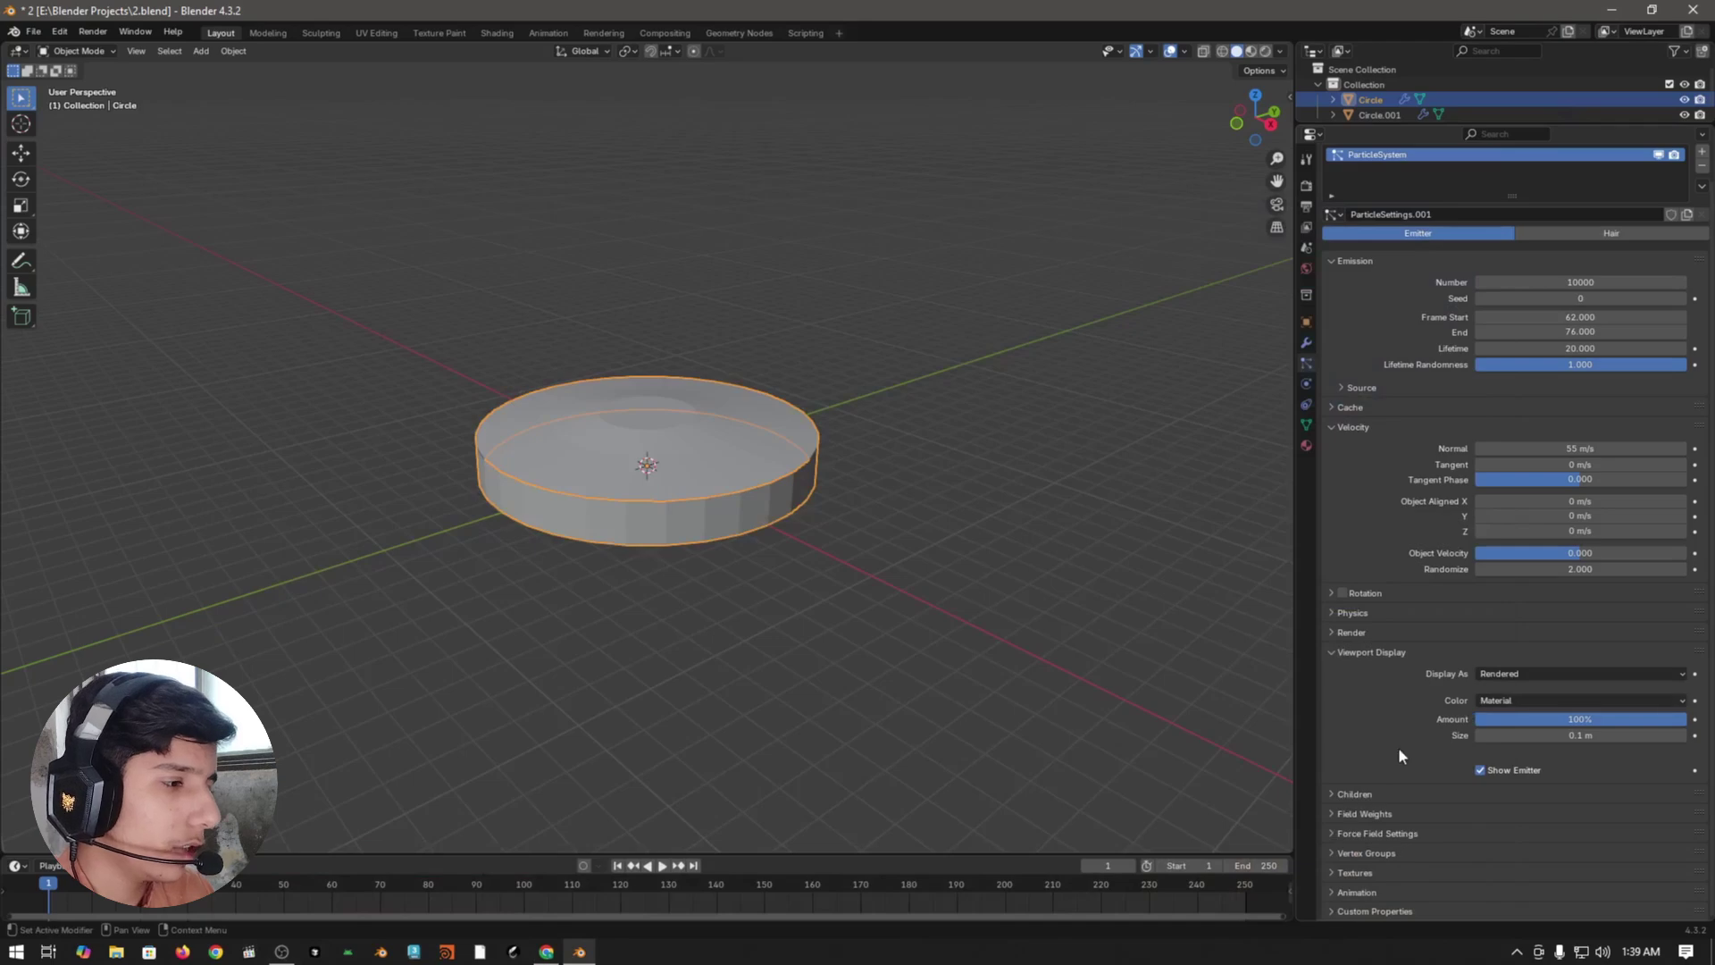
{"action": "left_click", "coordinate": [1381, 811]}
{"action": "scroll", "coordinate": [1406, 686], "scroll_direction": "down", "scroll_amount": 5}
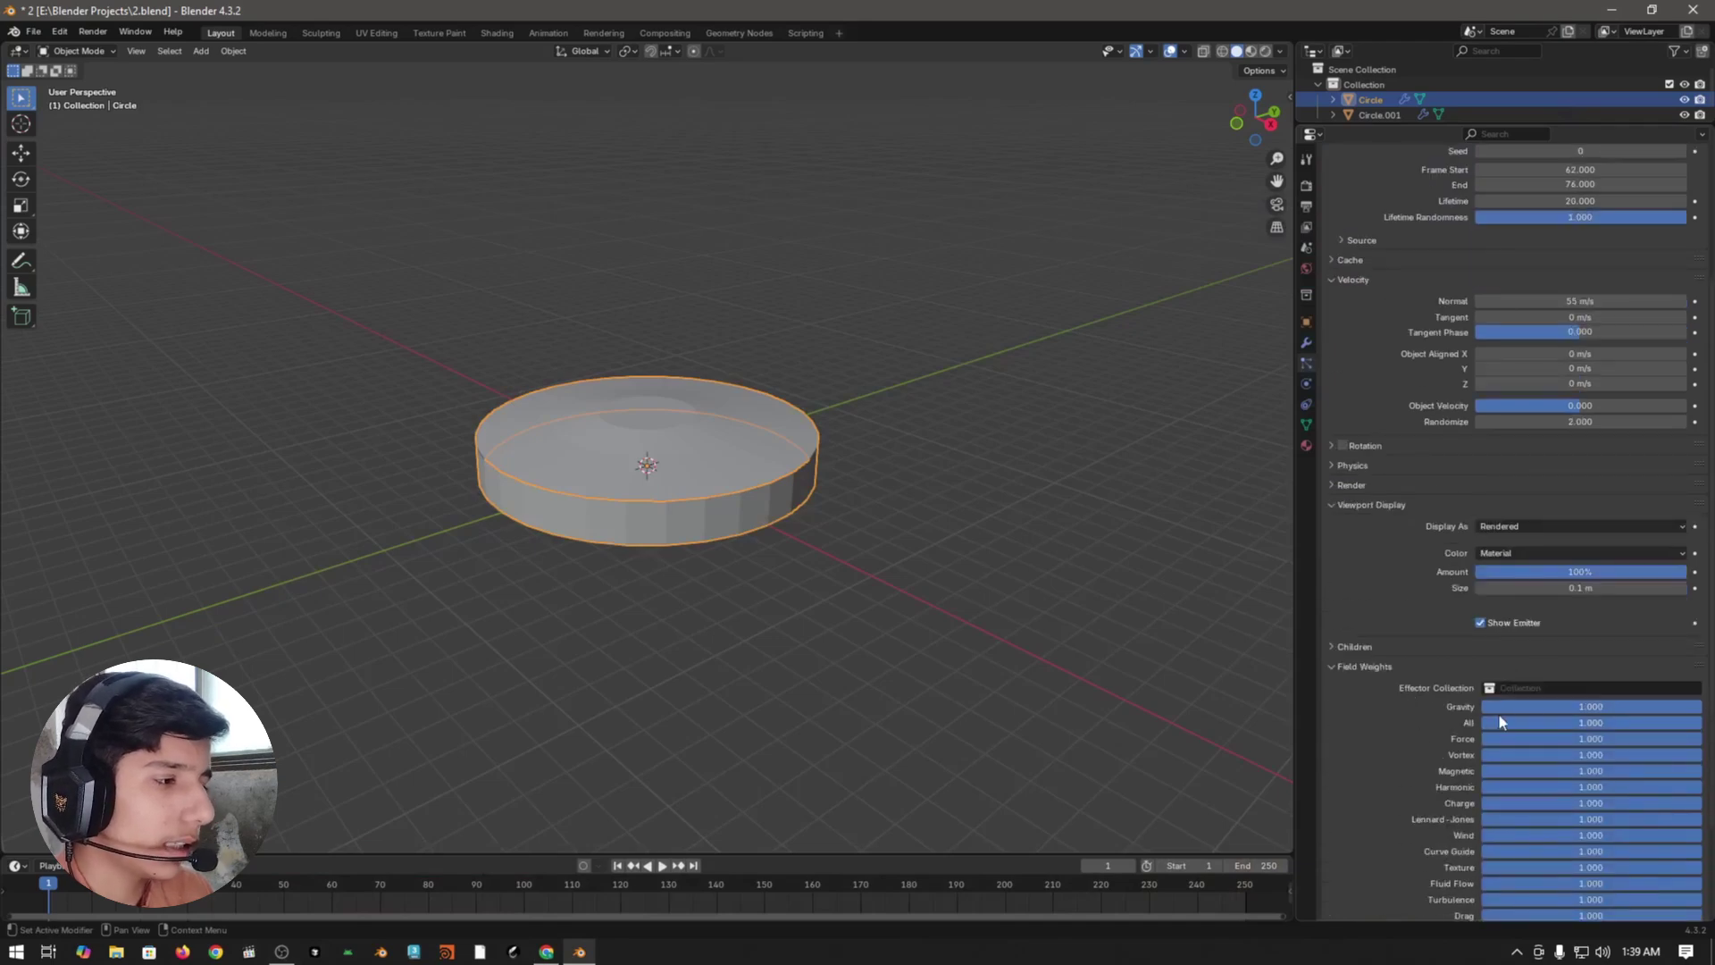
{"action": "left_click", "coordinate": [1556, 704]}
{"action": "type", "text": "0"}
{"action": "key", "text": "Return"}
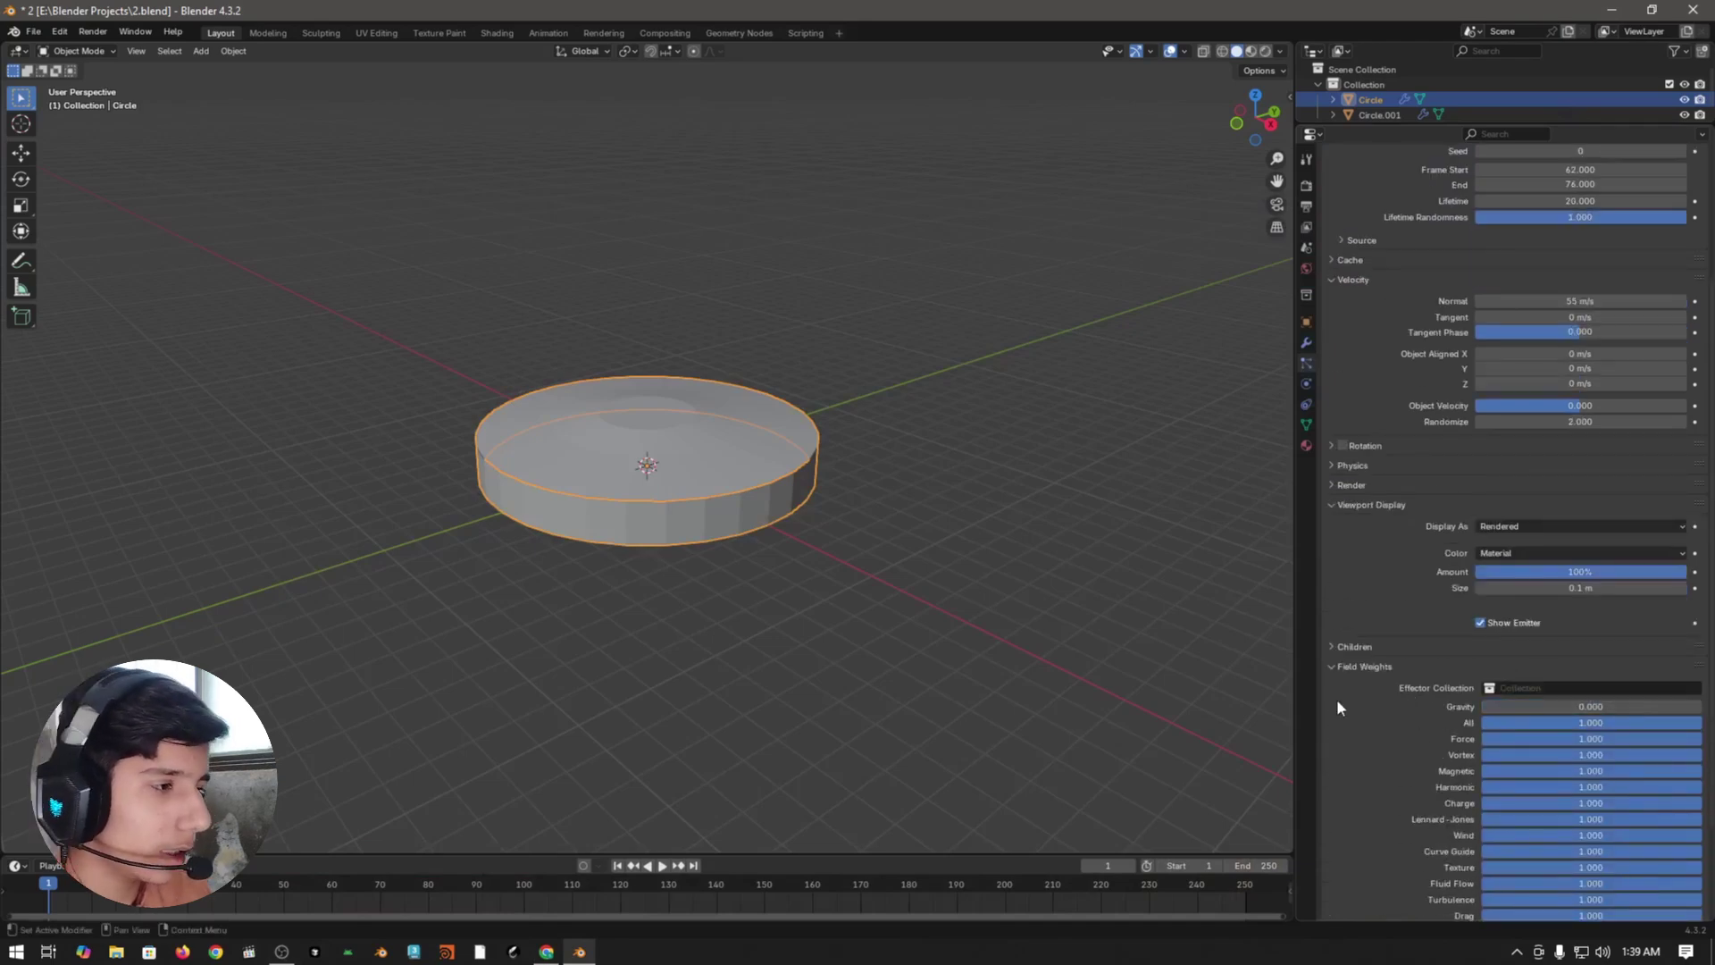
{"action": "left_click", "coordinate": [1593, 586]}
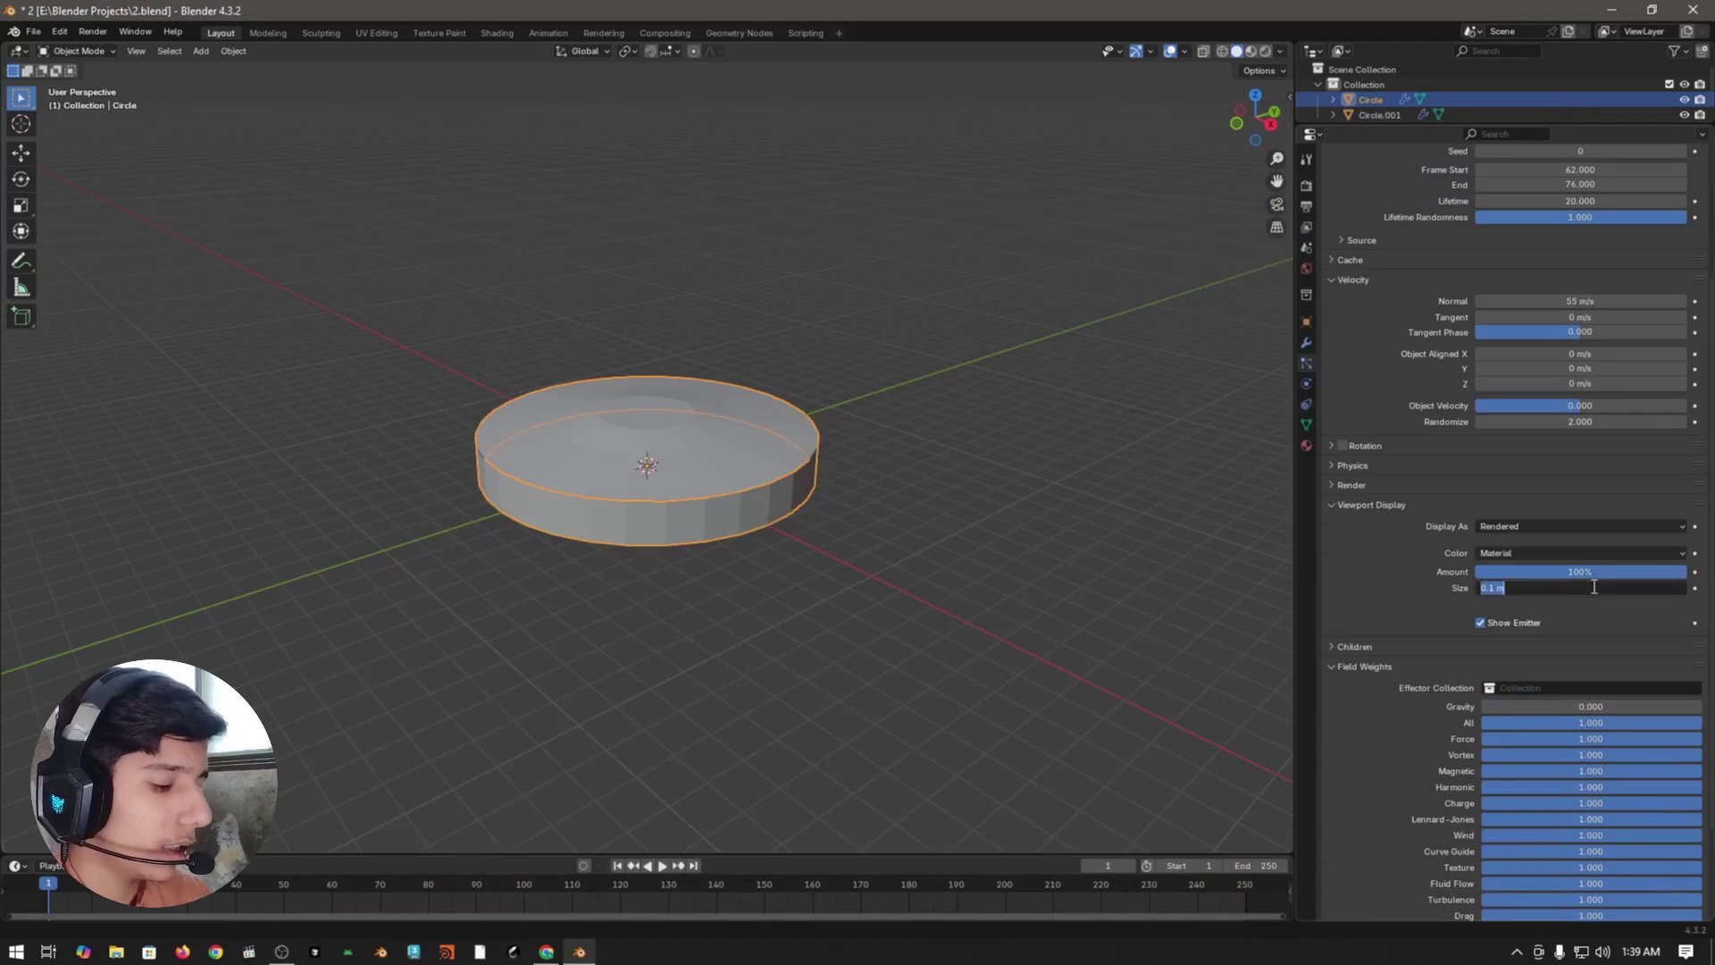
{"action": "type", "text": "1"}
{"action": "key", "text": "Return"}
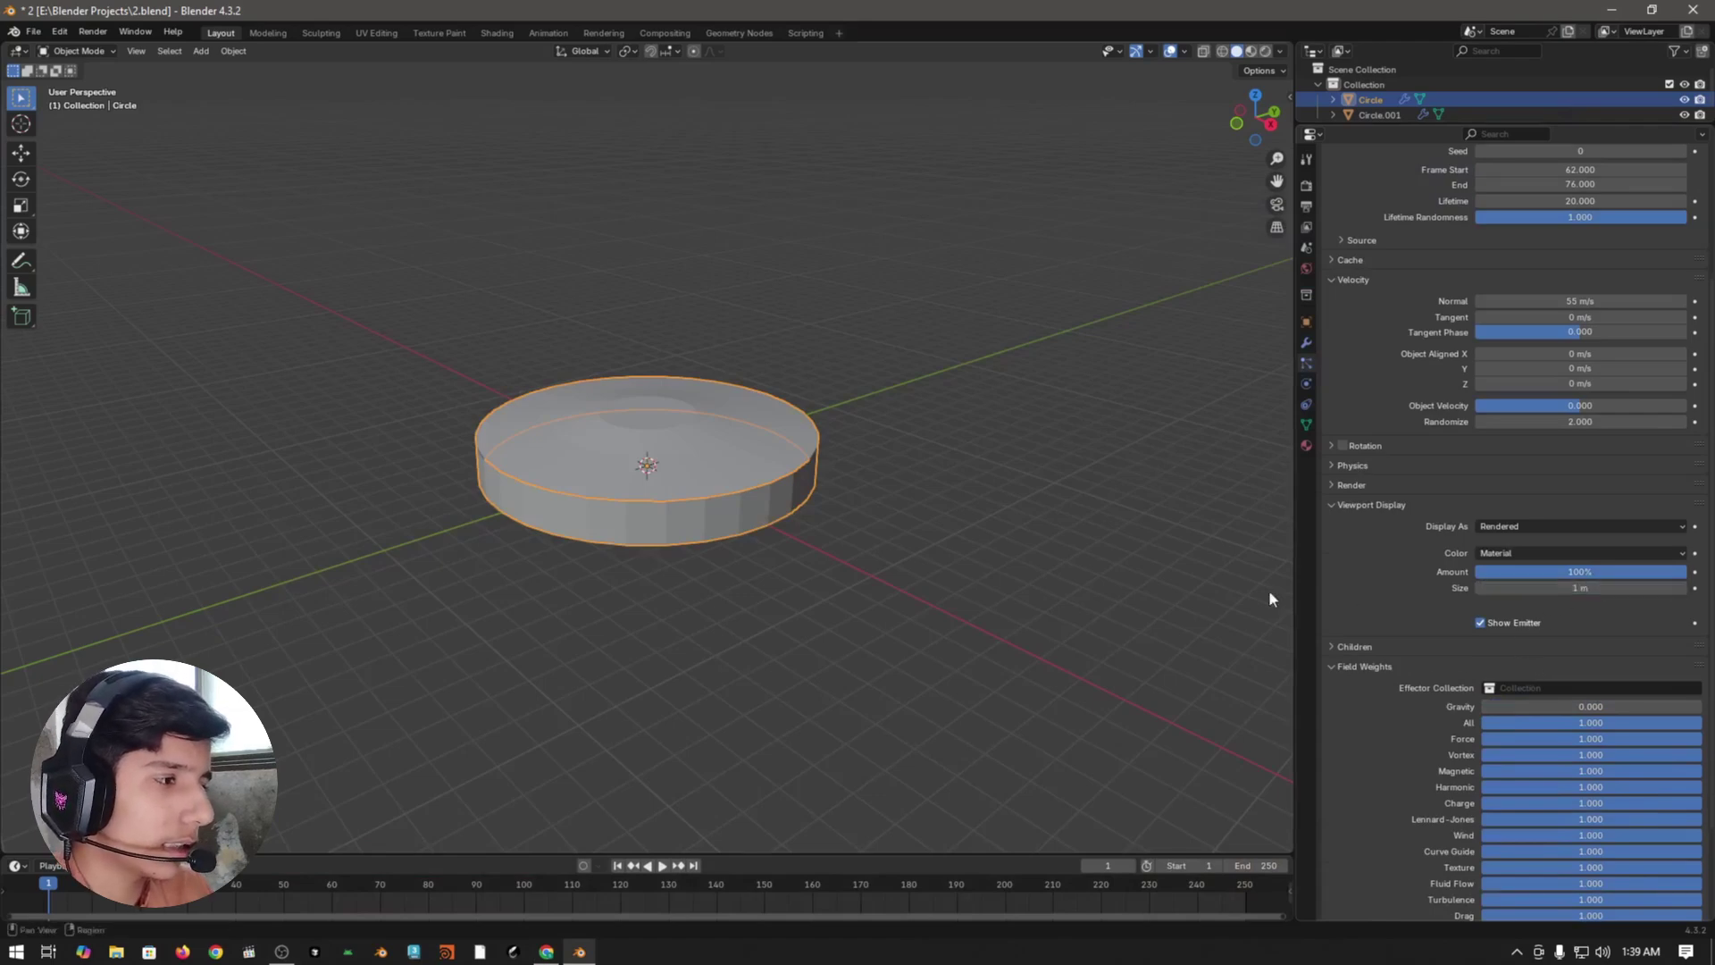
{"action": "middle_click_drag", "start_coordinate": [1034, 502], "coordinate": [1018, 500]}
- Play the animation to preview both particle systems, then scrub back to frame 68
{"action": "key", "text": "space"}
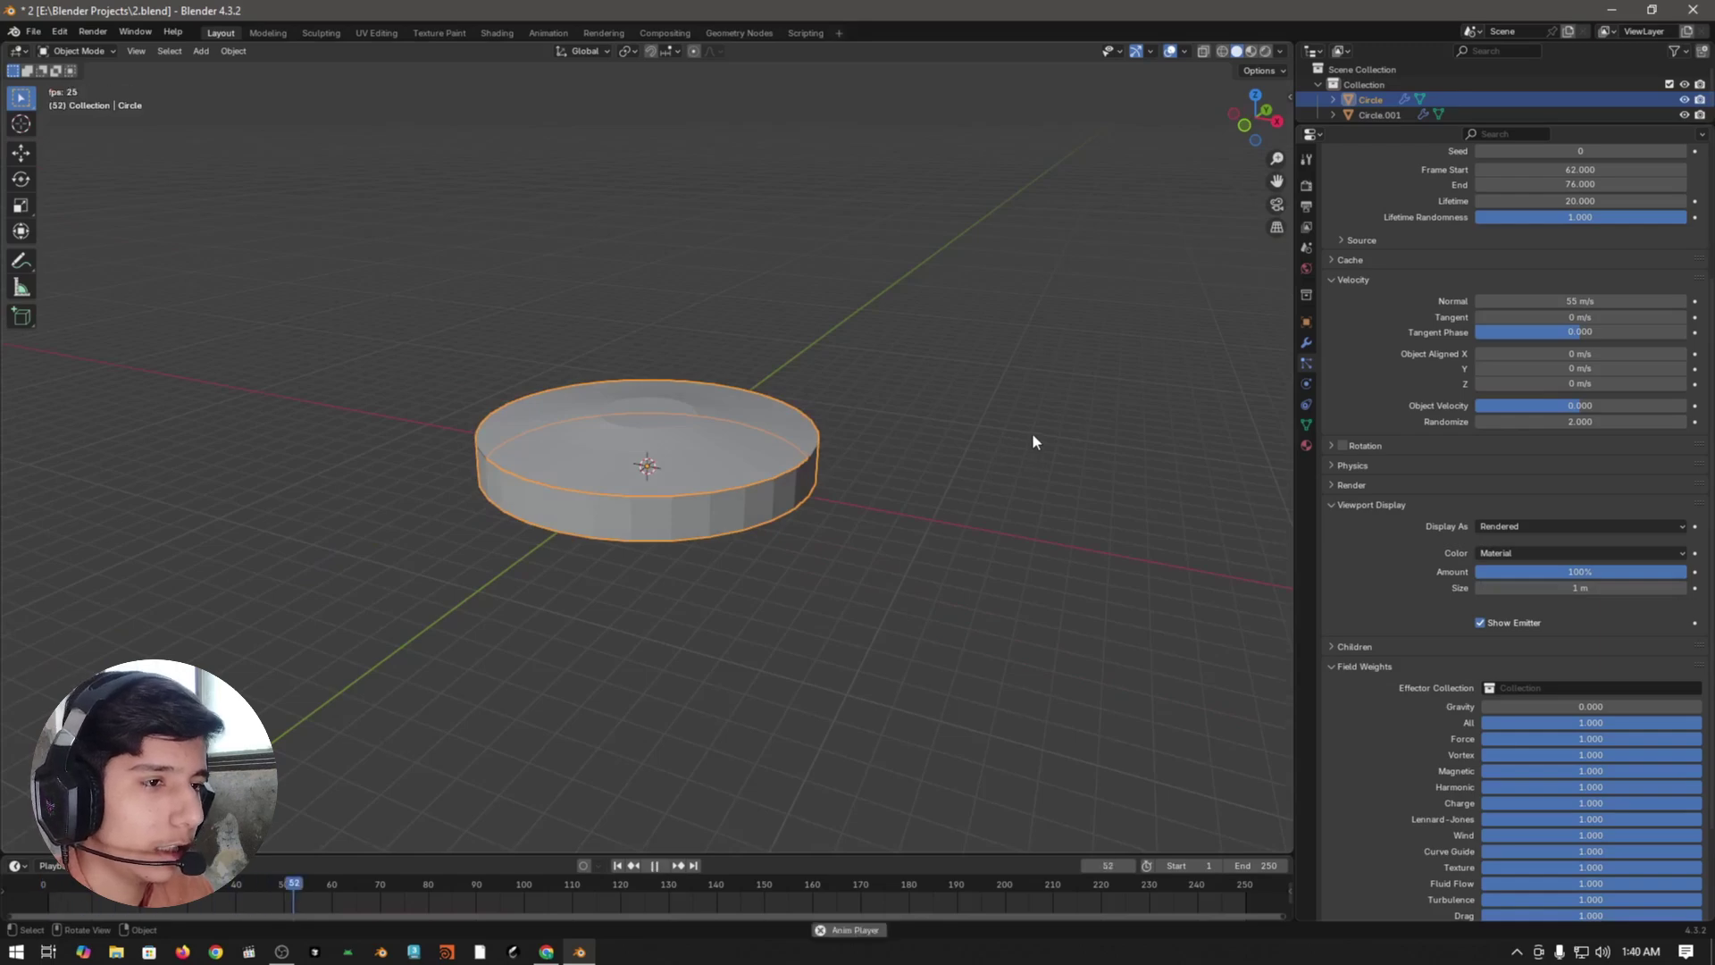
{"action": "scroll", "coordinate": [1032, 431], "scroll_direction": "down", "scroll_amount": 6}
{"action": "key", "text": "space"}
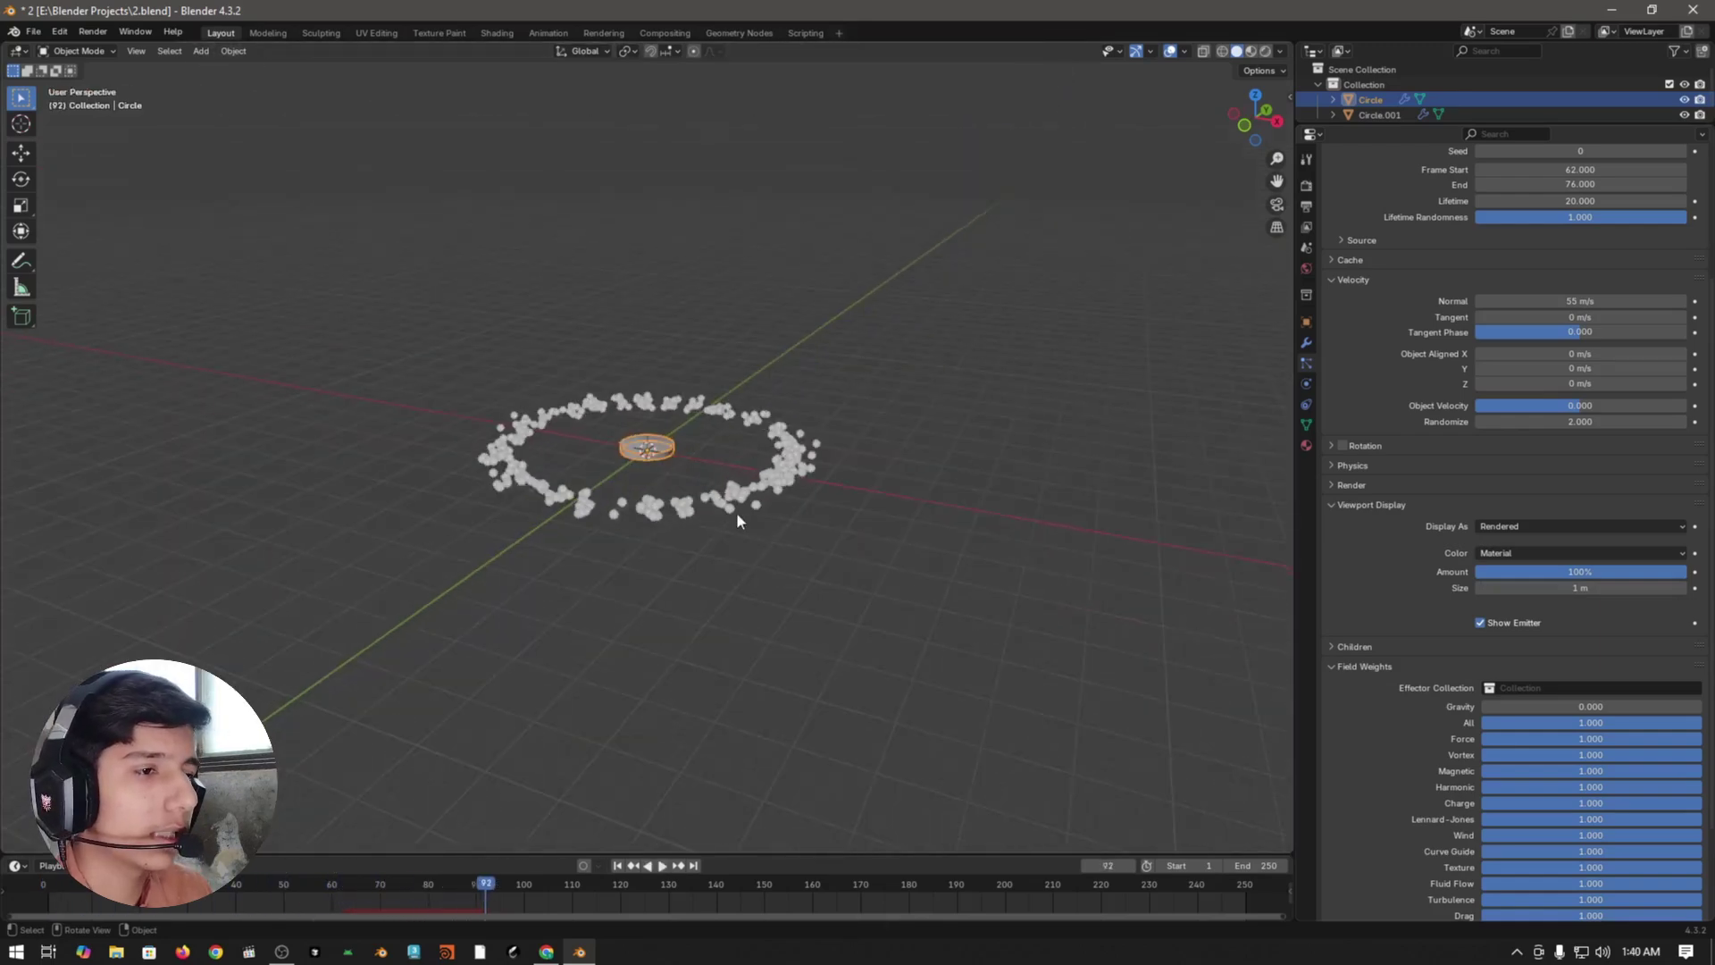
{"action": "left_click_drag", "start_coordinate": [498, 890], "coordinate": [391, 884]}
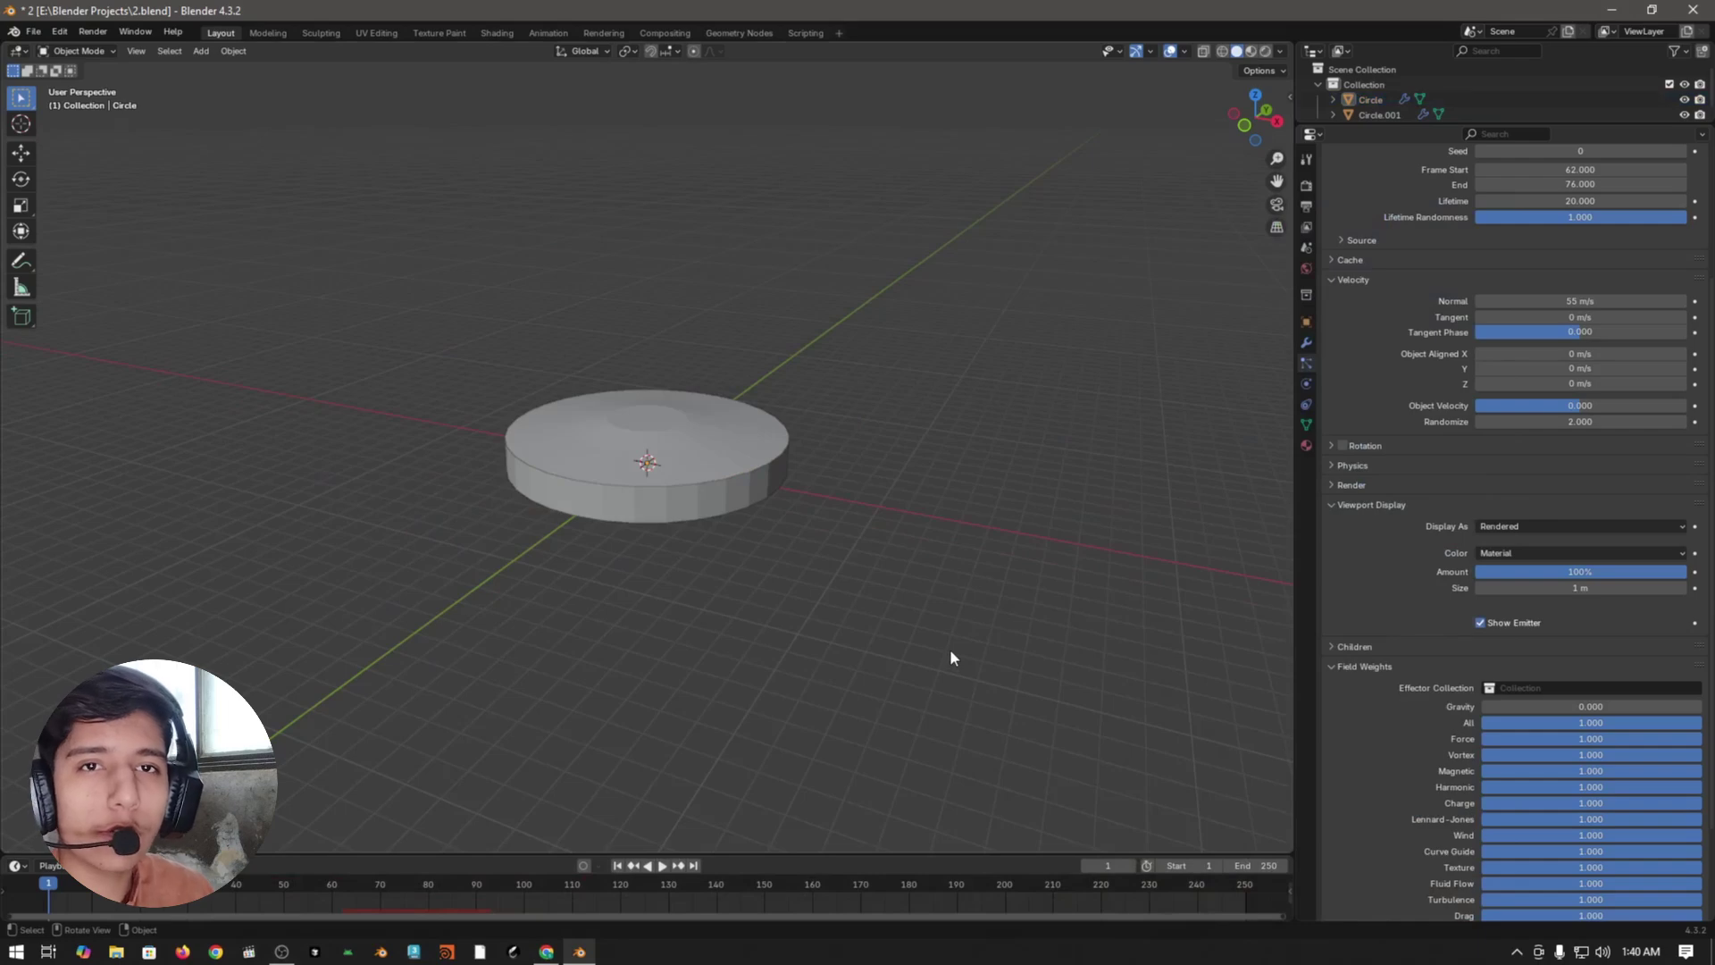
- Select the disc emitter Circle.001
{"action": "scroll", "coordinate": [689, 525], "scroll_direction": "up", "scroll_amount": 3}
{"action": "left_click", "coordinate": [683, 441]}
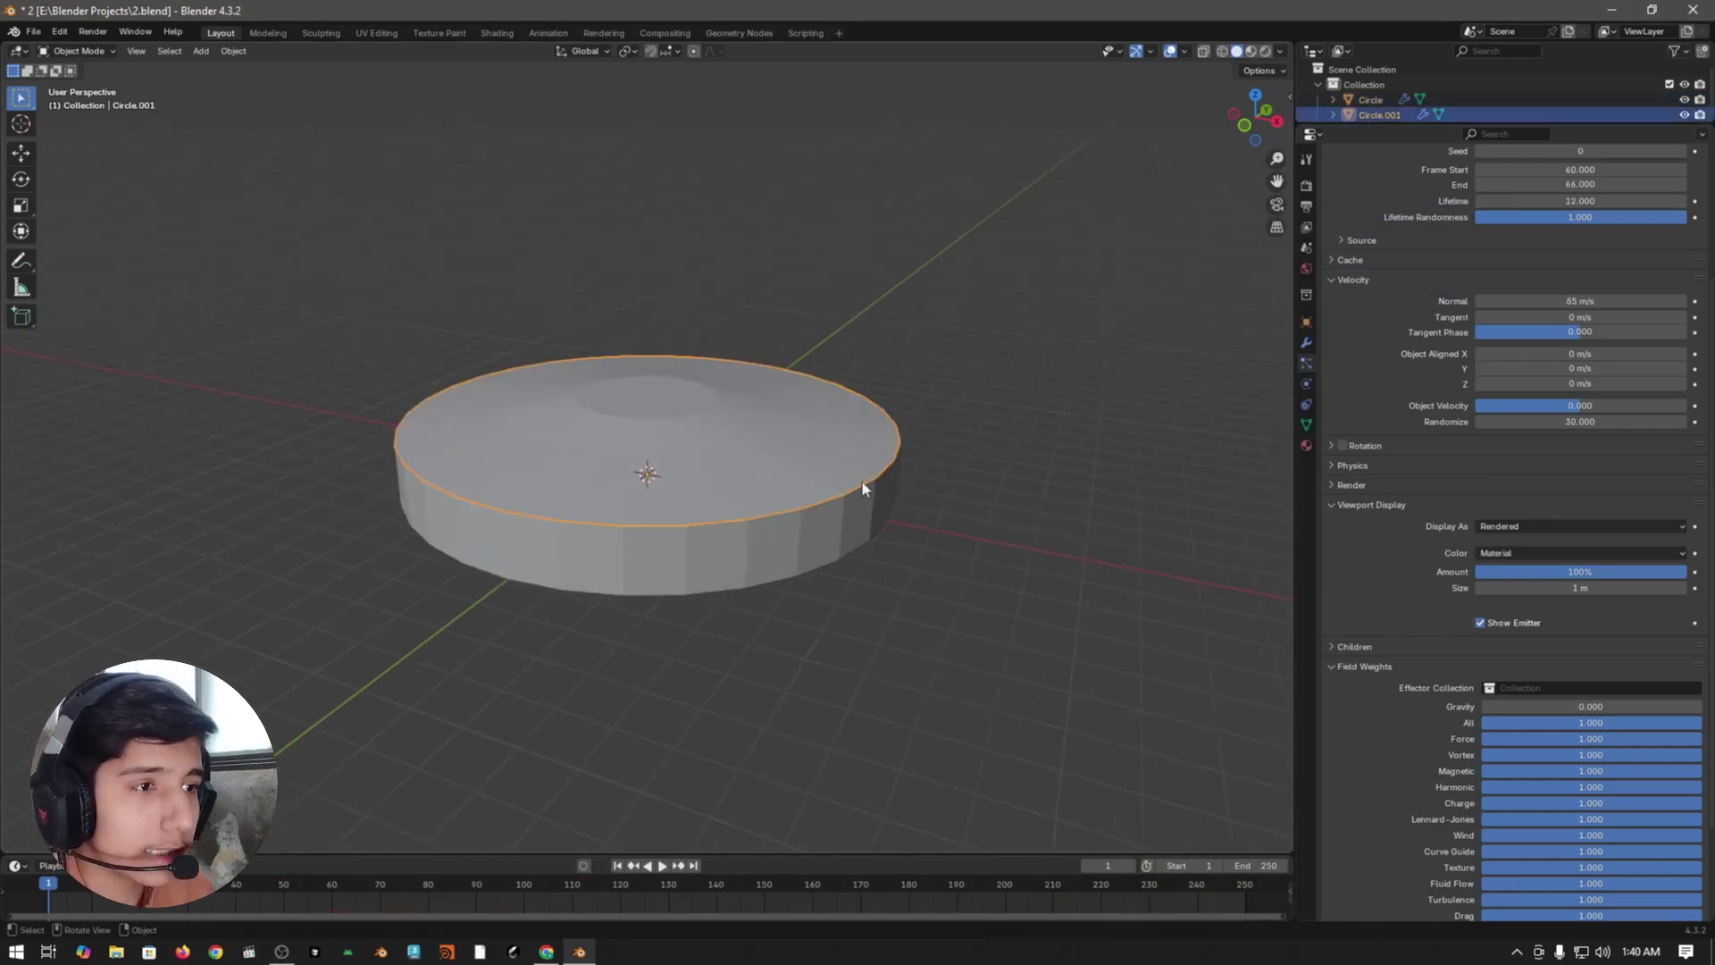
{"action": "key", "text": "g"}
{"action": "right_click", "coordinate": [1031, 442]}
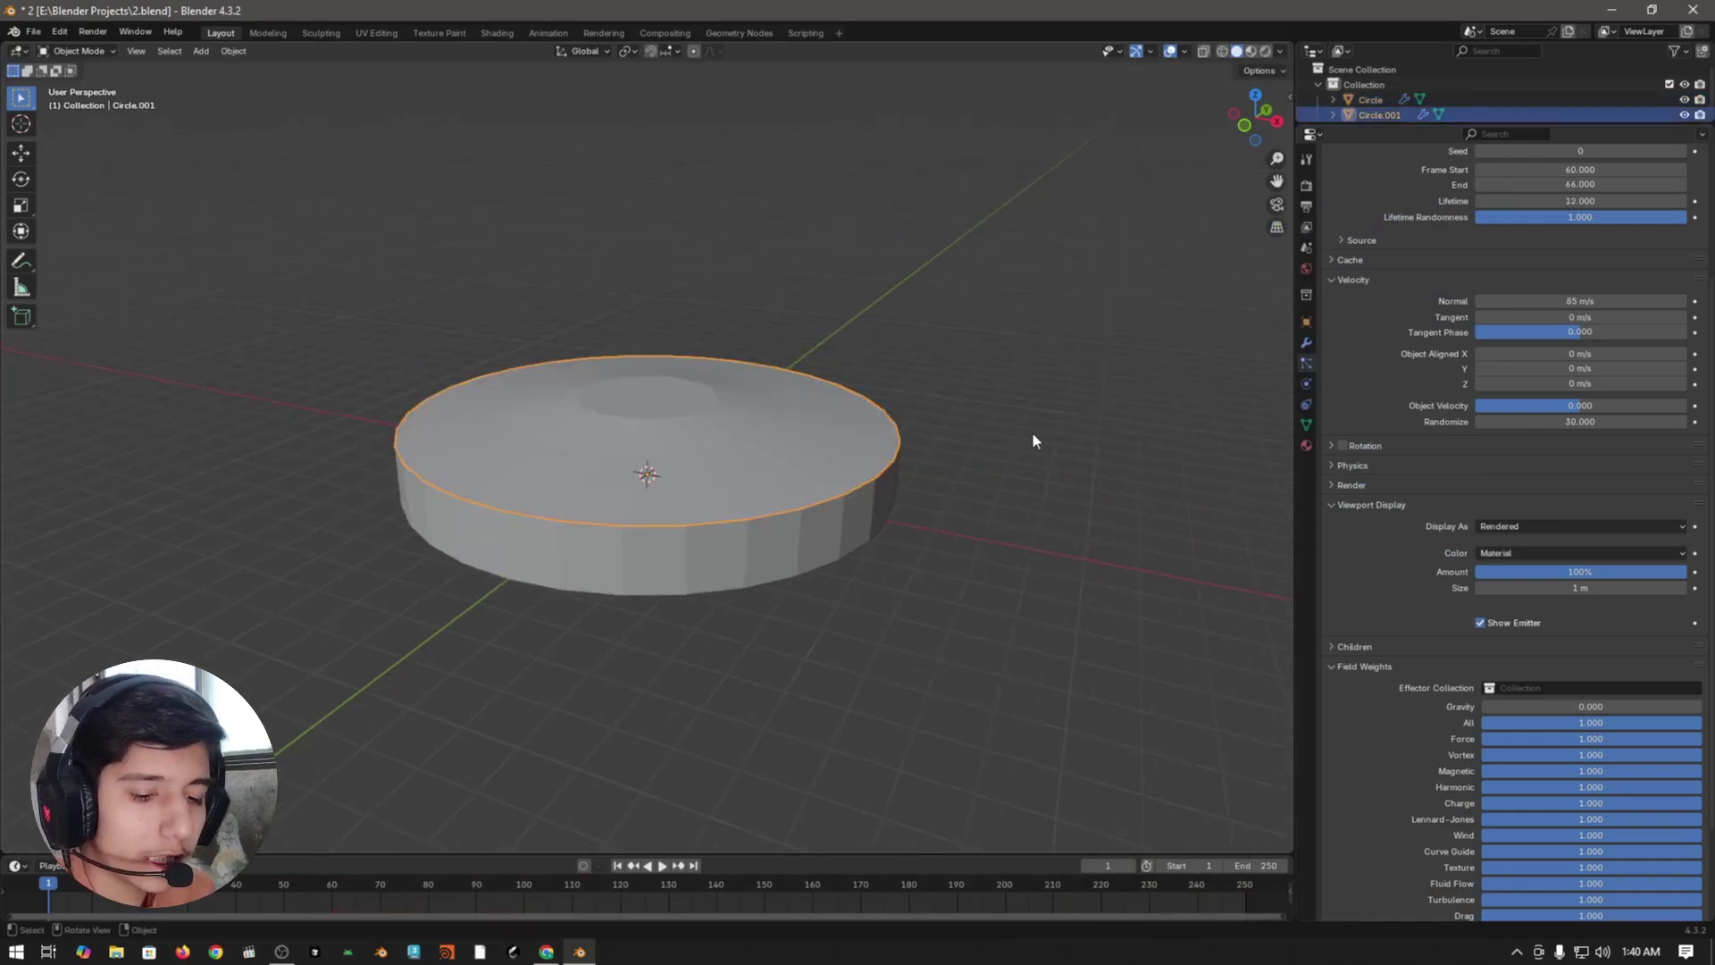
{"action": "left_click", "coordinate": [233, 51]}
- Add a Quick Smoke domain and widen it in X and Y while keeping its height
{"action": "mouse_move", "coordinate": [282, 476]}
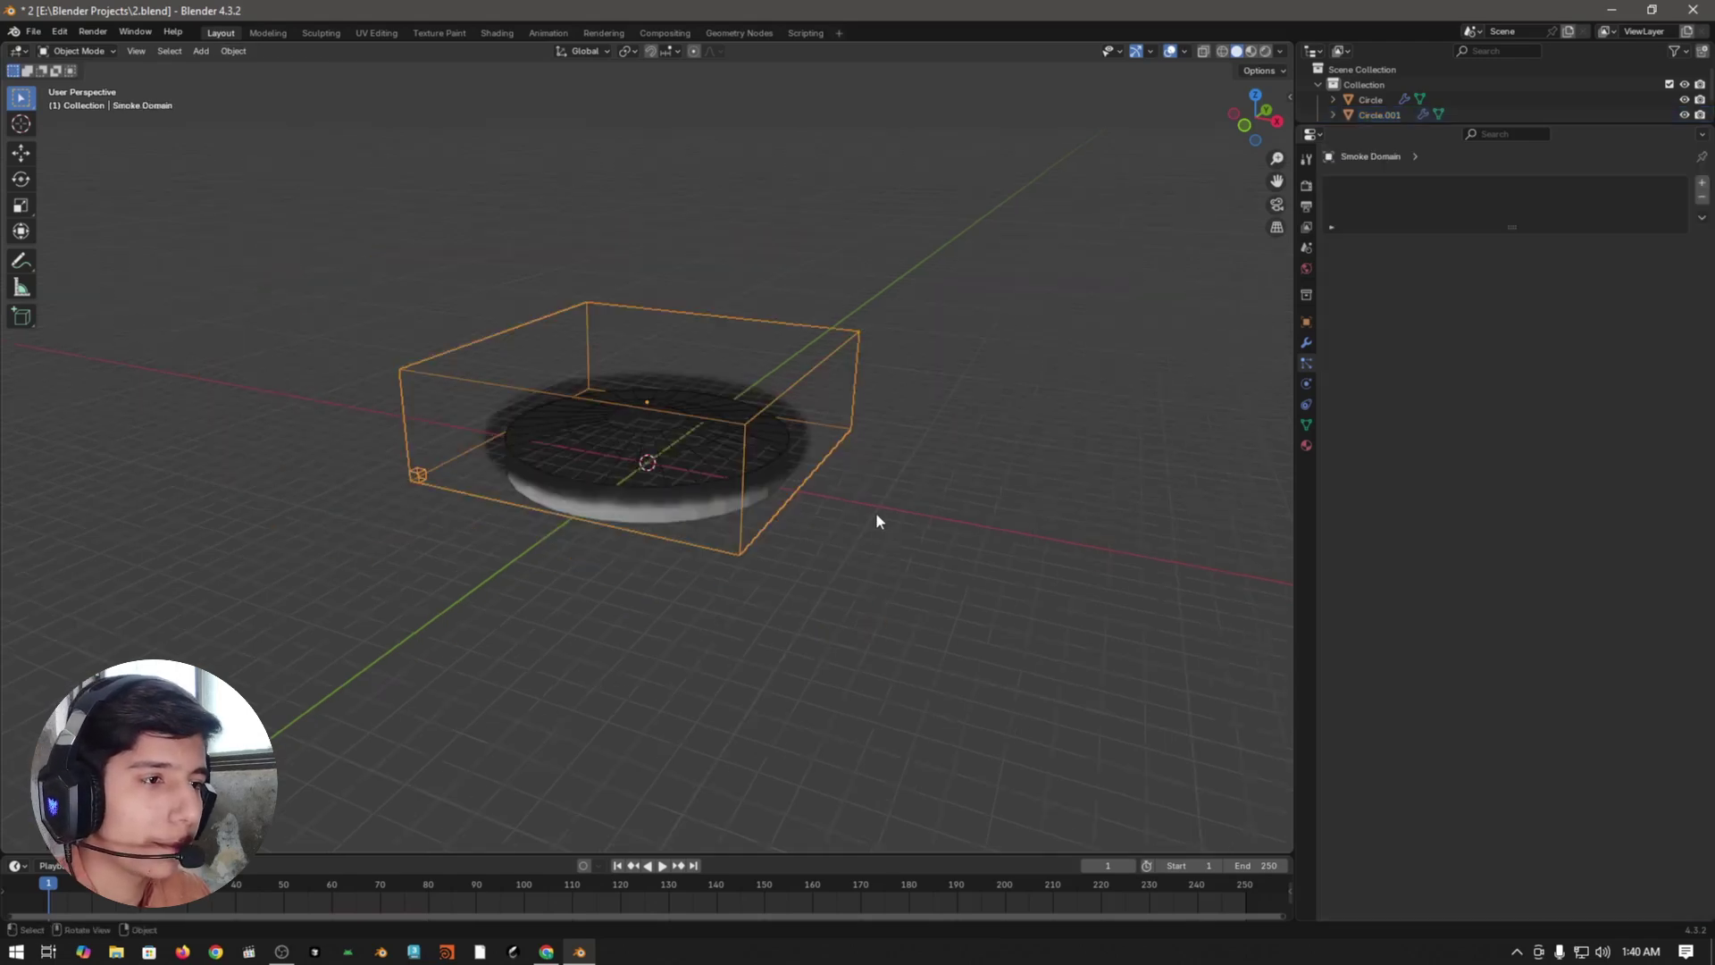
{"action": "scroll", "coordinate": [874, 517], "scroll_direction": "down", "scroll_amount": 3}
{"action": "key", "text": "s"}
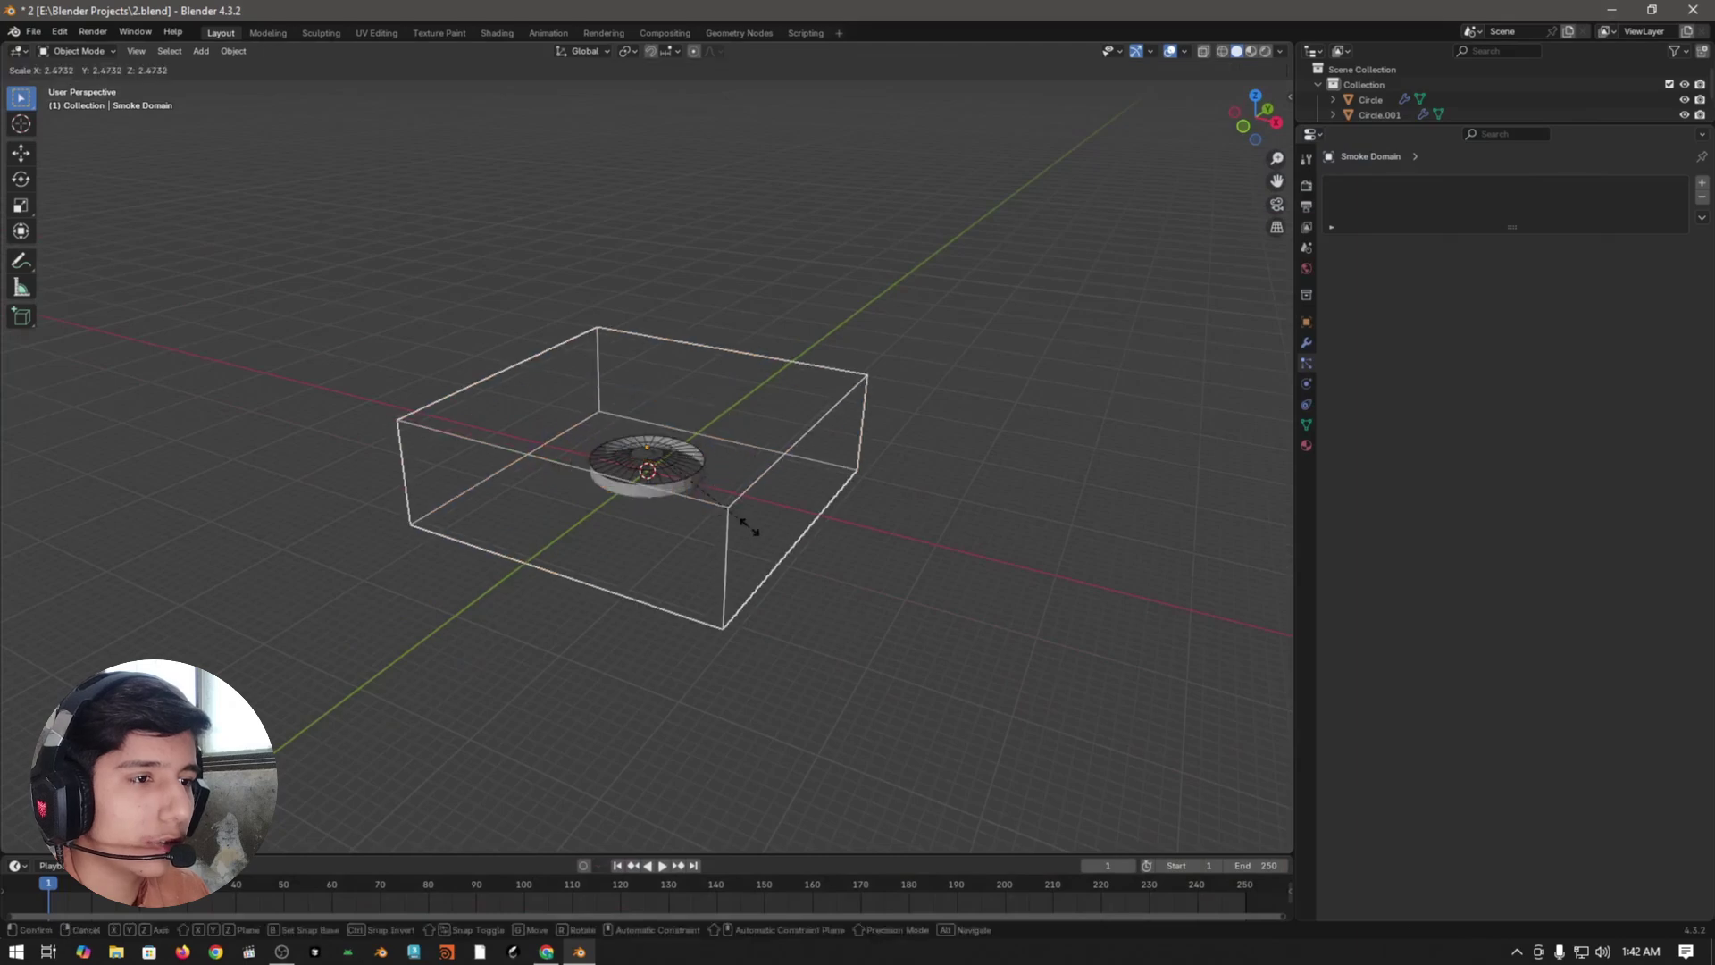
{"action": "key", "text": "shift+z"}
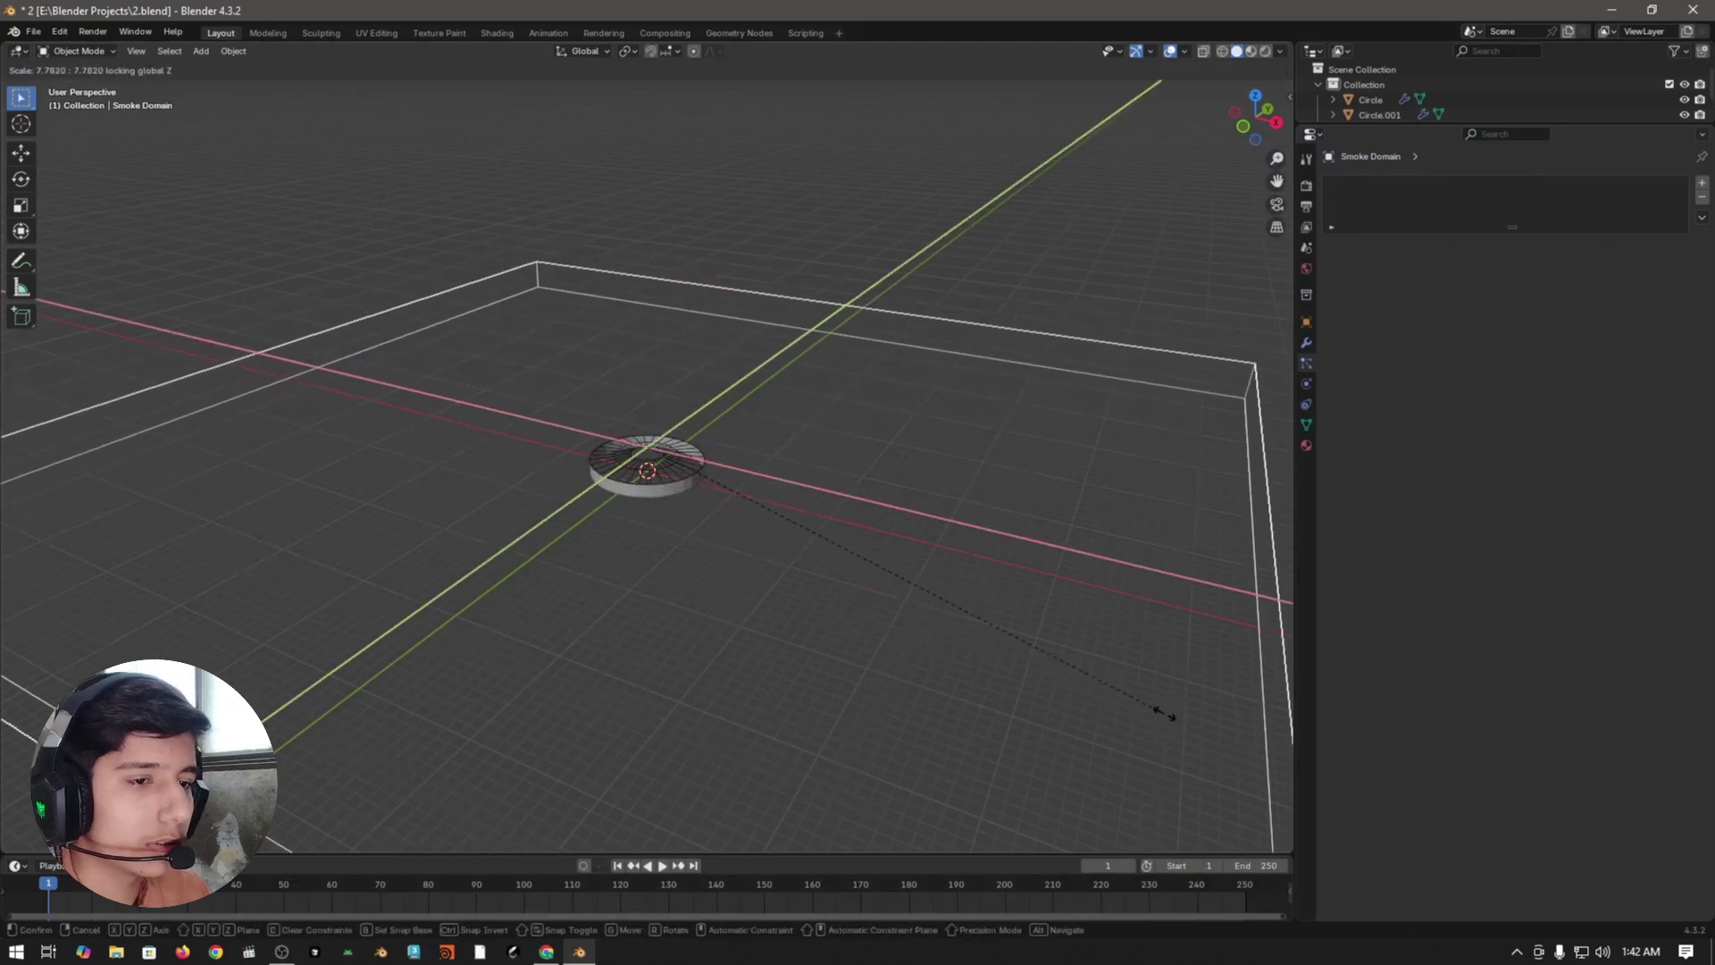
{"action": "left_click", "coordinate": [1163, 712]}
- Enlarge the Smoke Domain twice more in X/Y only into a wide flat slab
{"action": "scroll", "coordinate": [951, 612], "scroll_direction": "down", "scroll_amount": 4}
{"action": "key", "text": "s"}
{"action": "key", "text": "shift+z"}
{"action": "left_click", "coordinate": [961, 618]}
{"action": "mouse_move", "coordinate": [961, 619]}
{"action": "middle_mouse_down"}
{"action": "mouse_move", "coordinate": [903, 649]}
{"action": "mouse_move", "coordinate": [976, 639]}
{"action": "middle_mouse_up"}
{"action": "key", "text": "s"}
{"action": "key", "text": "shift+z"}
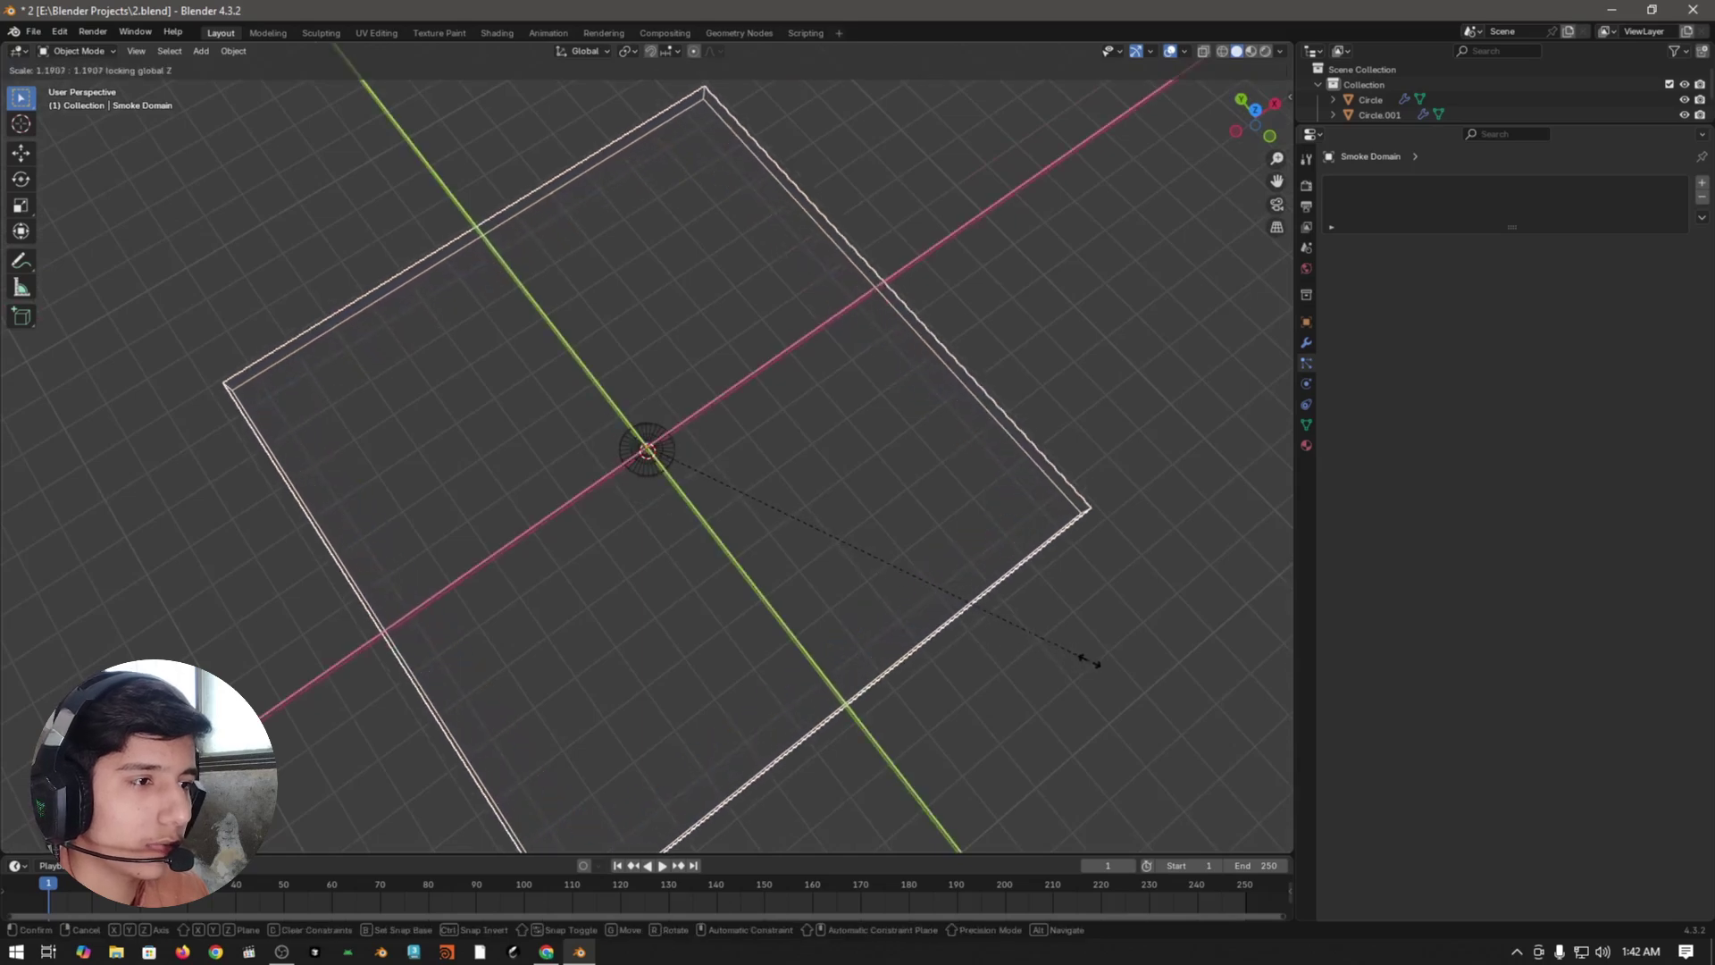
{"action": "left_click", "coordinate": [1081, 653]}
{"action": "middle_click_drag", "start_coordinate": [1080, 653], "coordinate": [688, 562]}
{"action": "key", "text": "Tab"}
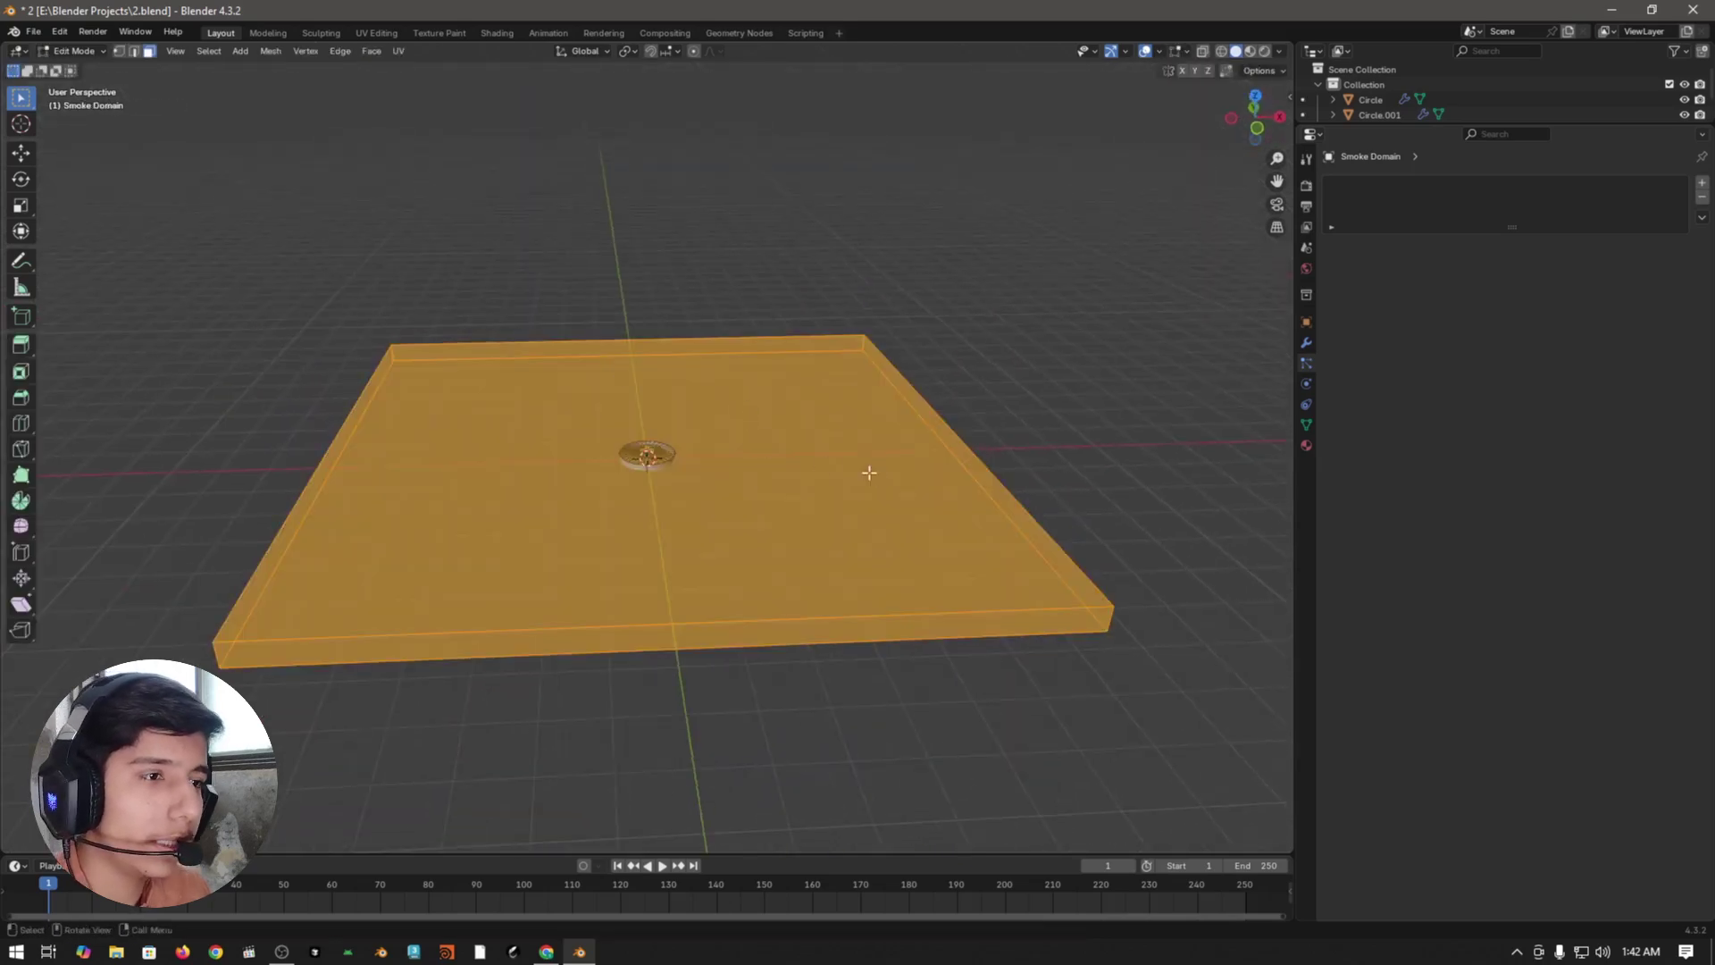
- Select the domain's top face and raise it straight up in front view
{"action": "left_click", "coordinate": [761, 523]}
{"action": "key", "text": "KP_1"}
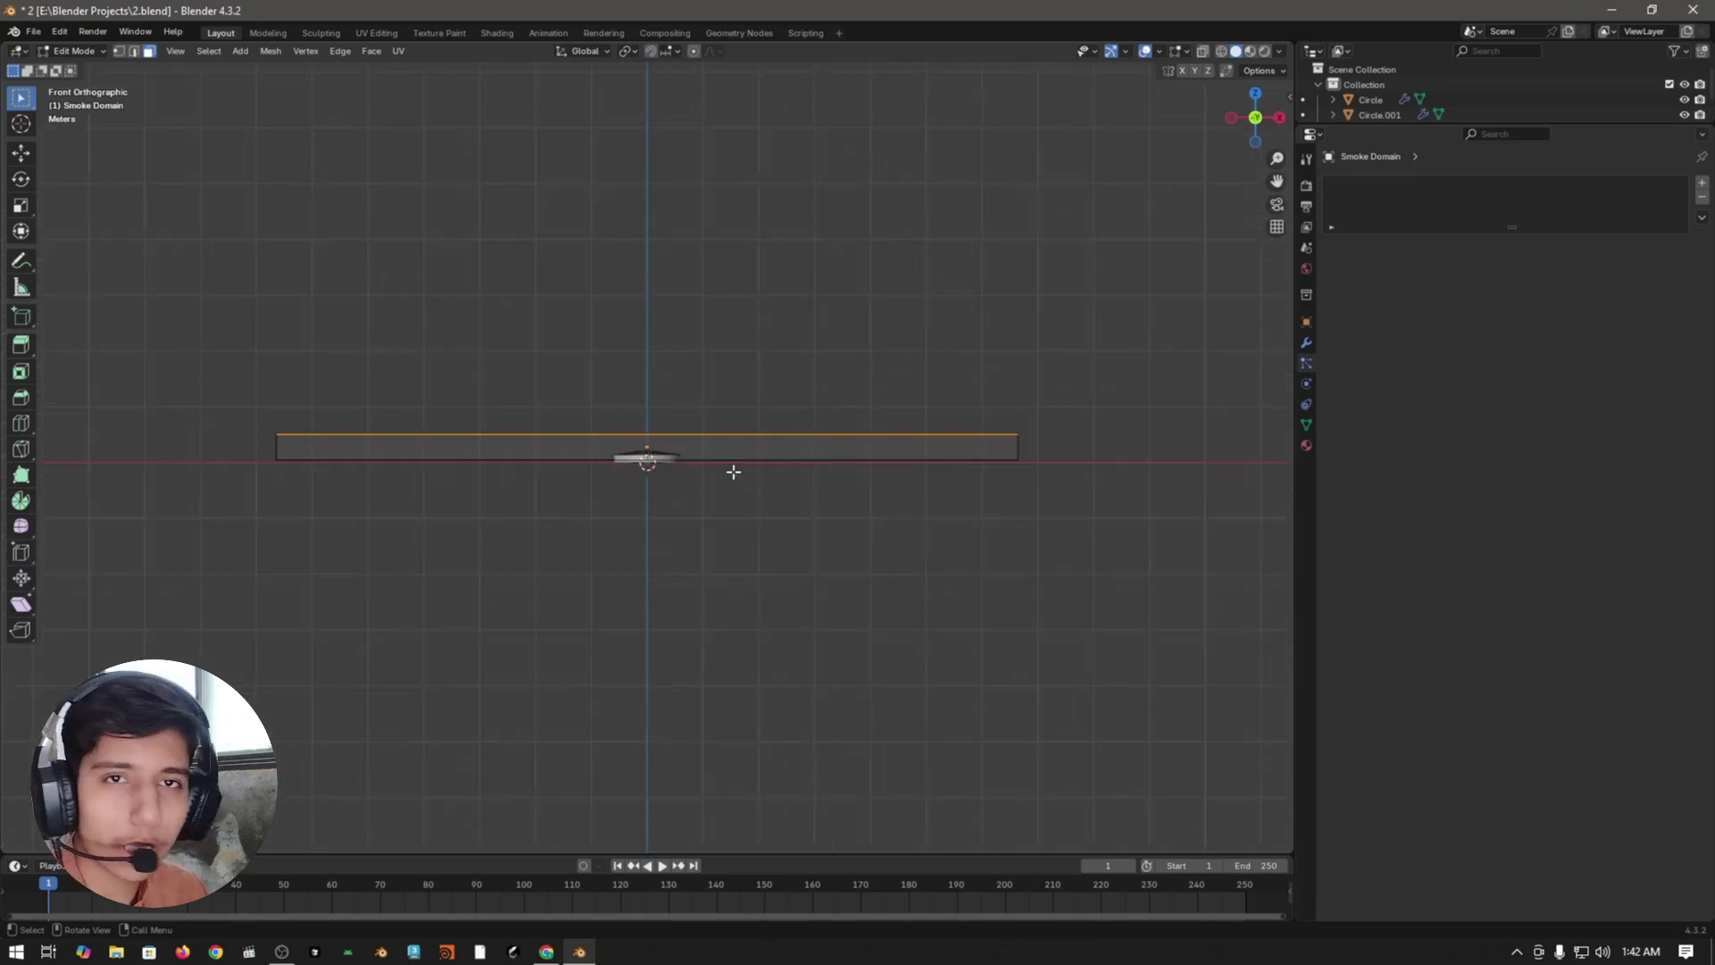
{"action": "scroll", "coordinate": [730, 491], "scroll_direction": "down", "scroll_amount": 2}
{"action": "key", "text": "g"}
{"action": "key", "text": "z"}
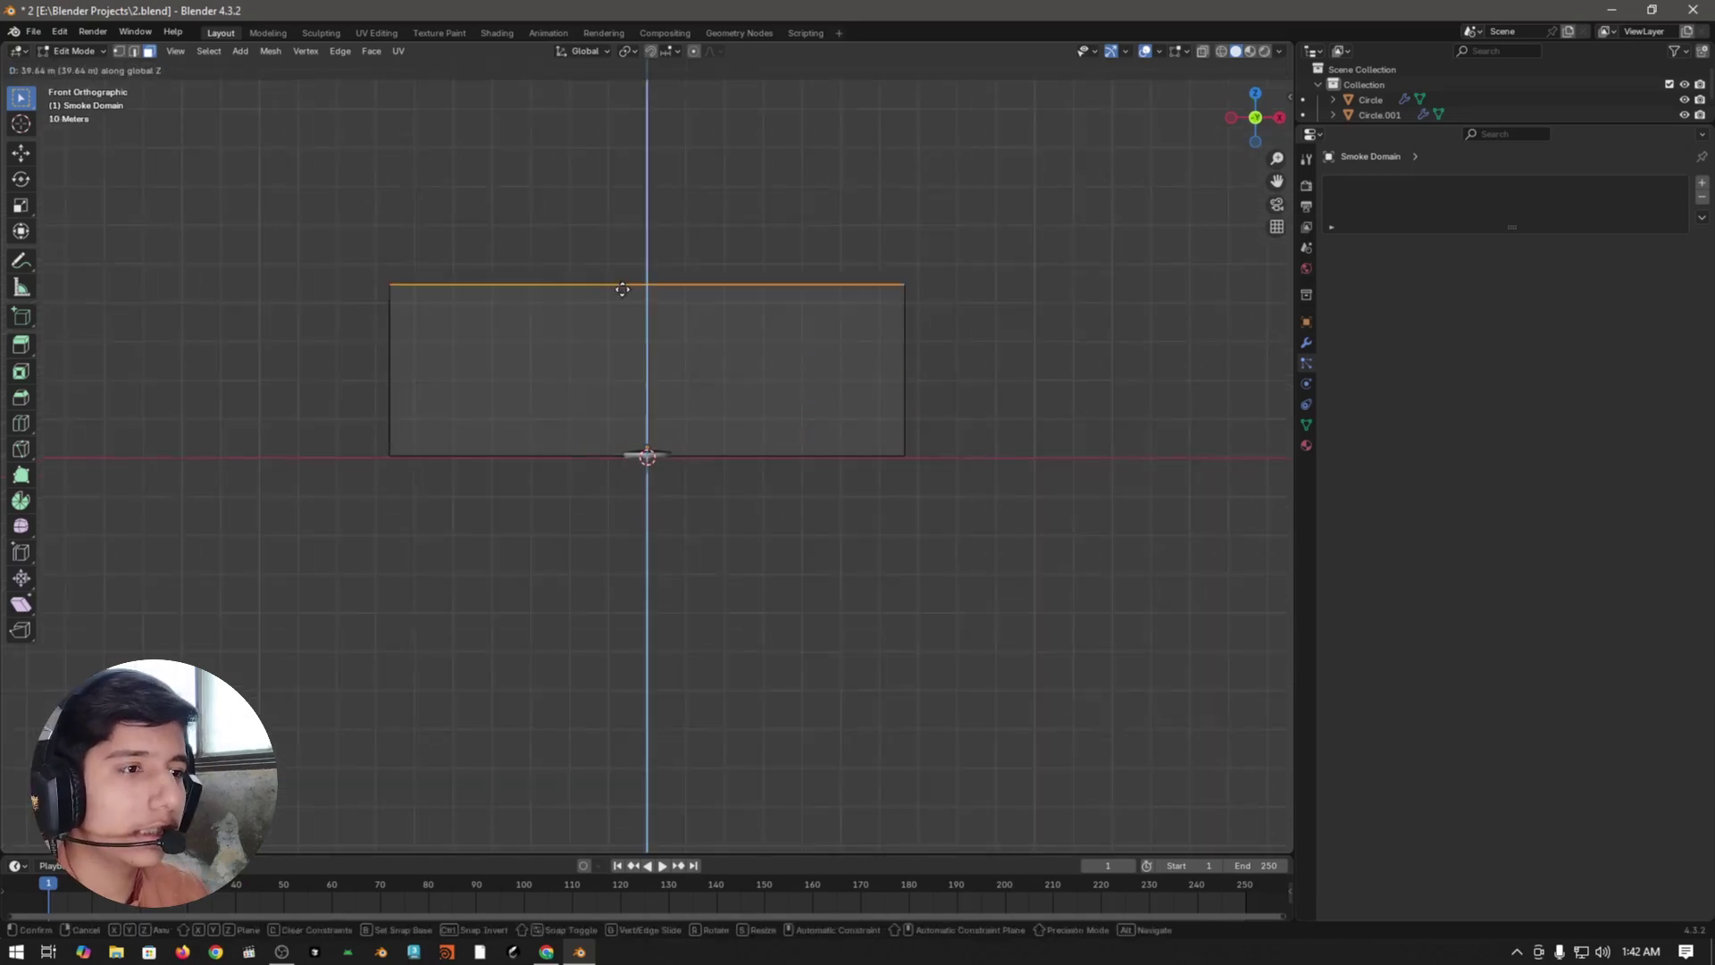
{"action": "left_click", "coordinate": [601, 88]}
{"action": "scroll", "coordinate": [714, 322], "scroll_direction": "down", "scroll_amount": 4}
{"action": "middle_click_drag", "start_coordinate": [733, 340], "coordinate": [742, 367], "text": "shift"}
{"action": "scroll", "coordinate": [769, 277], "scroll_direction": "up", "scroll_amount": 3}
{"action": "key", "text": "g"}
{"action": "key", "text": "z"}
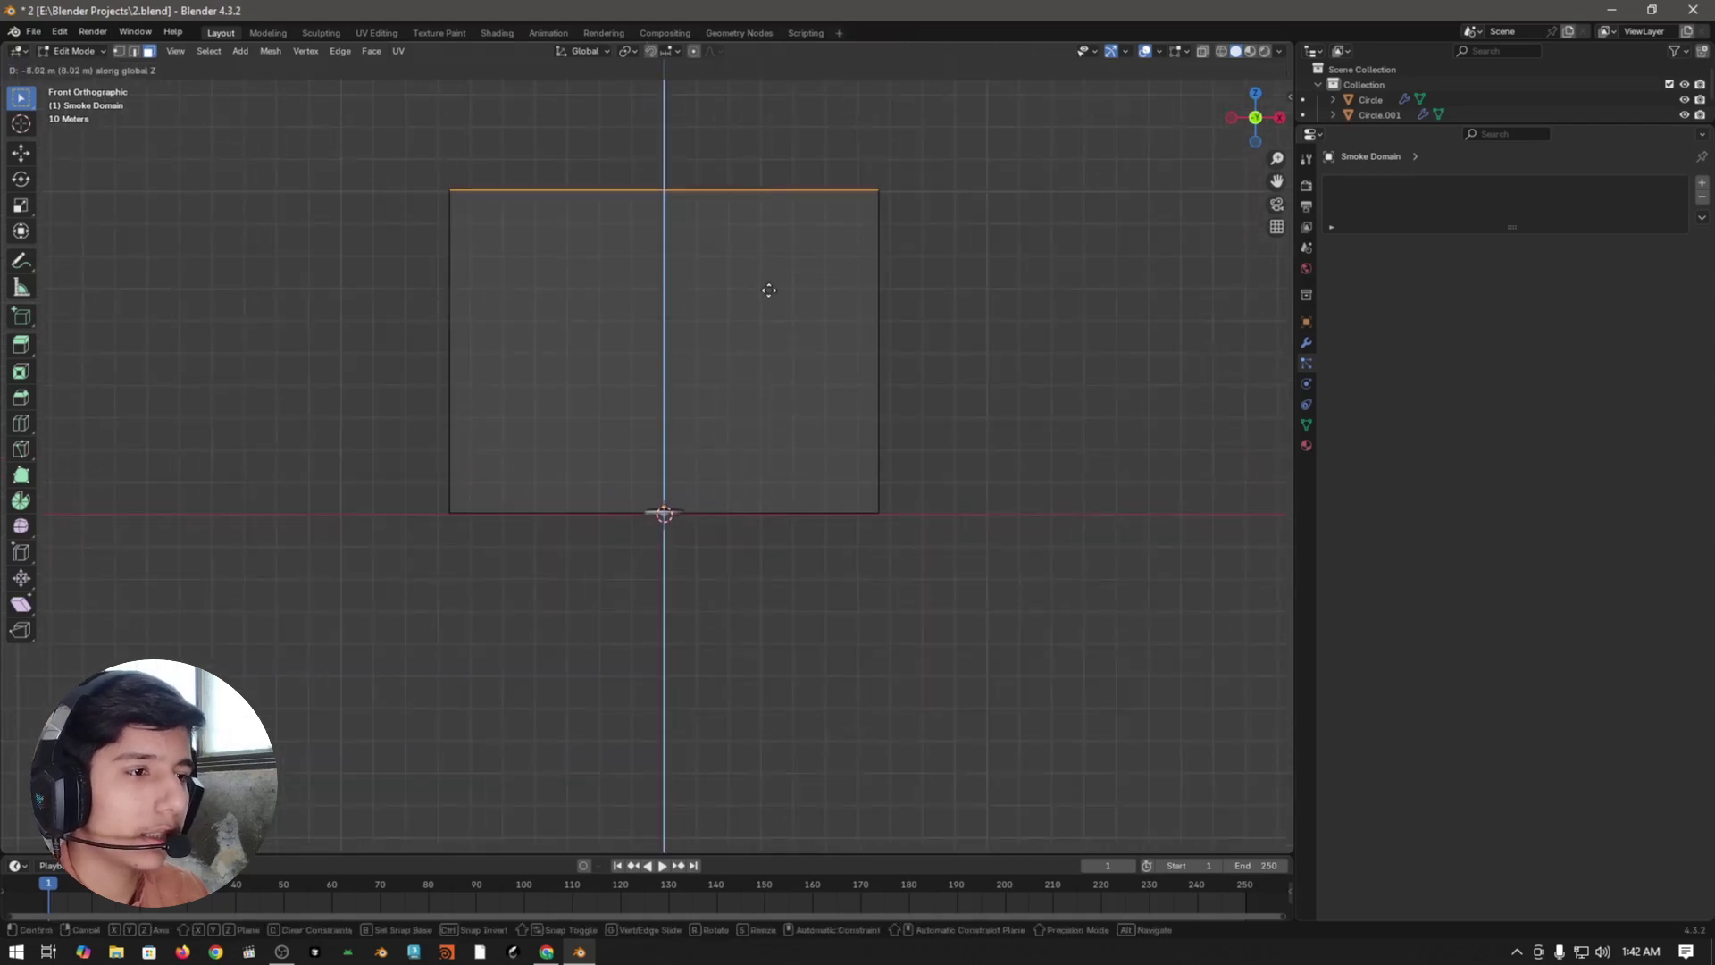
{"action": "left_click", "coordinate": [762, 263]}
- Check the smoke at frames 72 and 70 and raise the domain top above it
{"action": "middle_click_drag", "start_coordinate": [928, 319], "coordinate": [854, 371]}
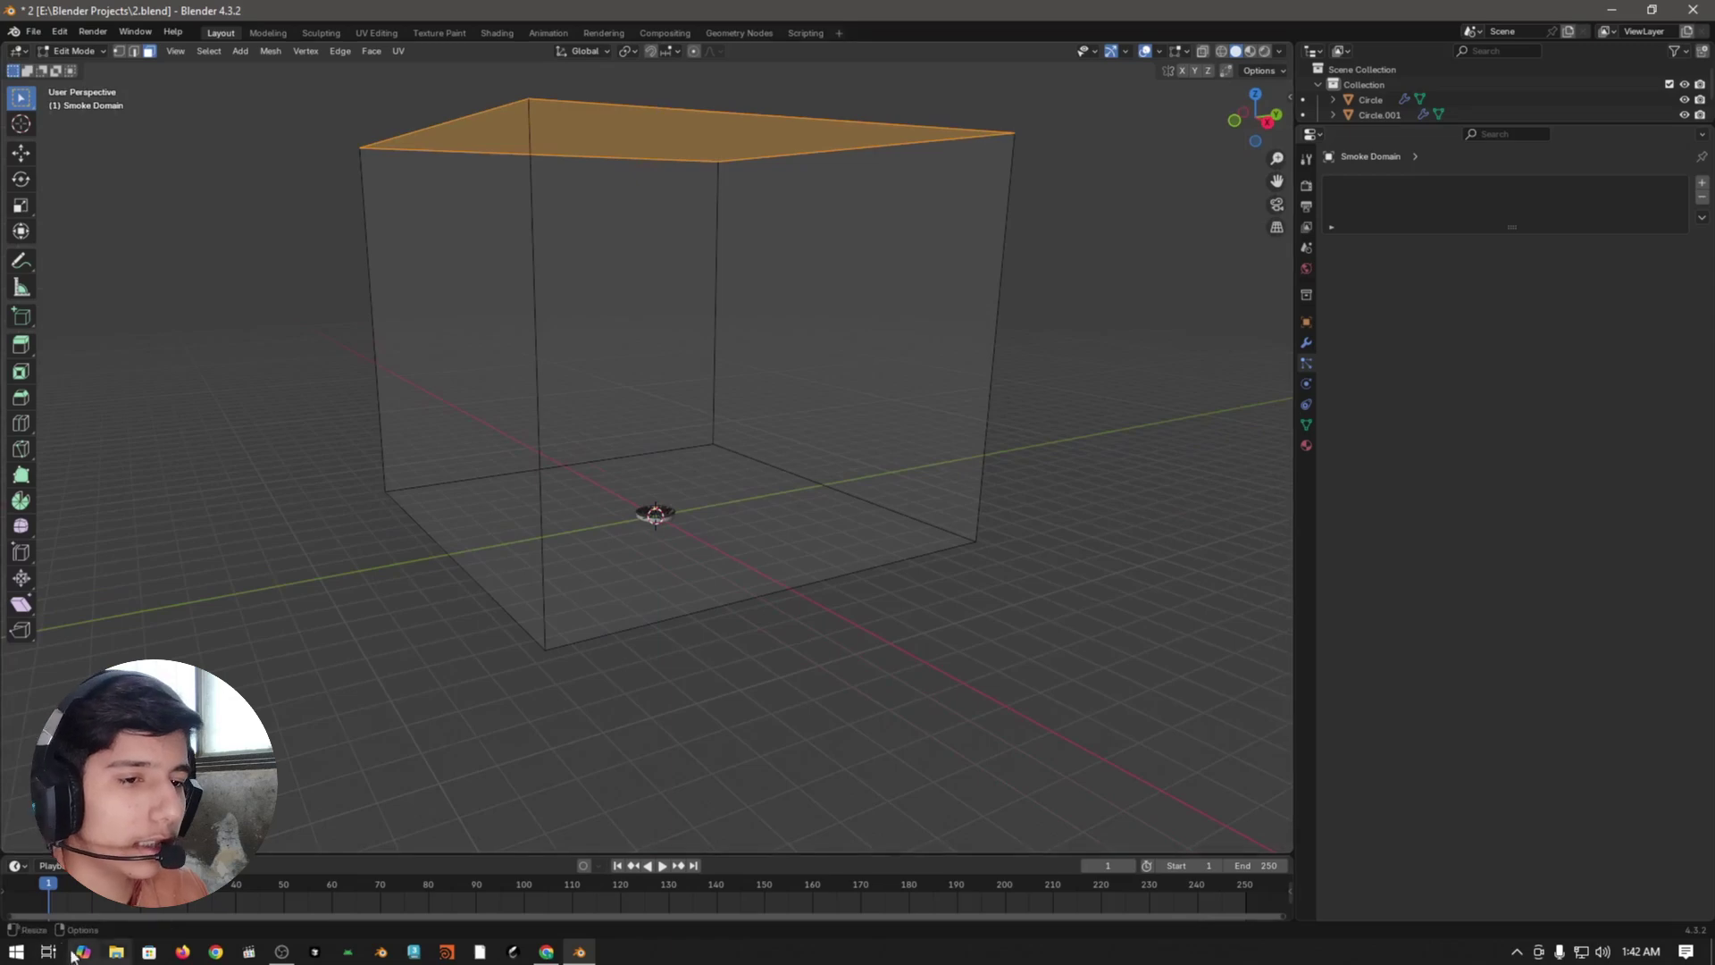
{"action": "left_click_drag", "start_coordinate": [272, 891], "coordinate": [399, 886]}
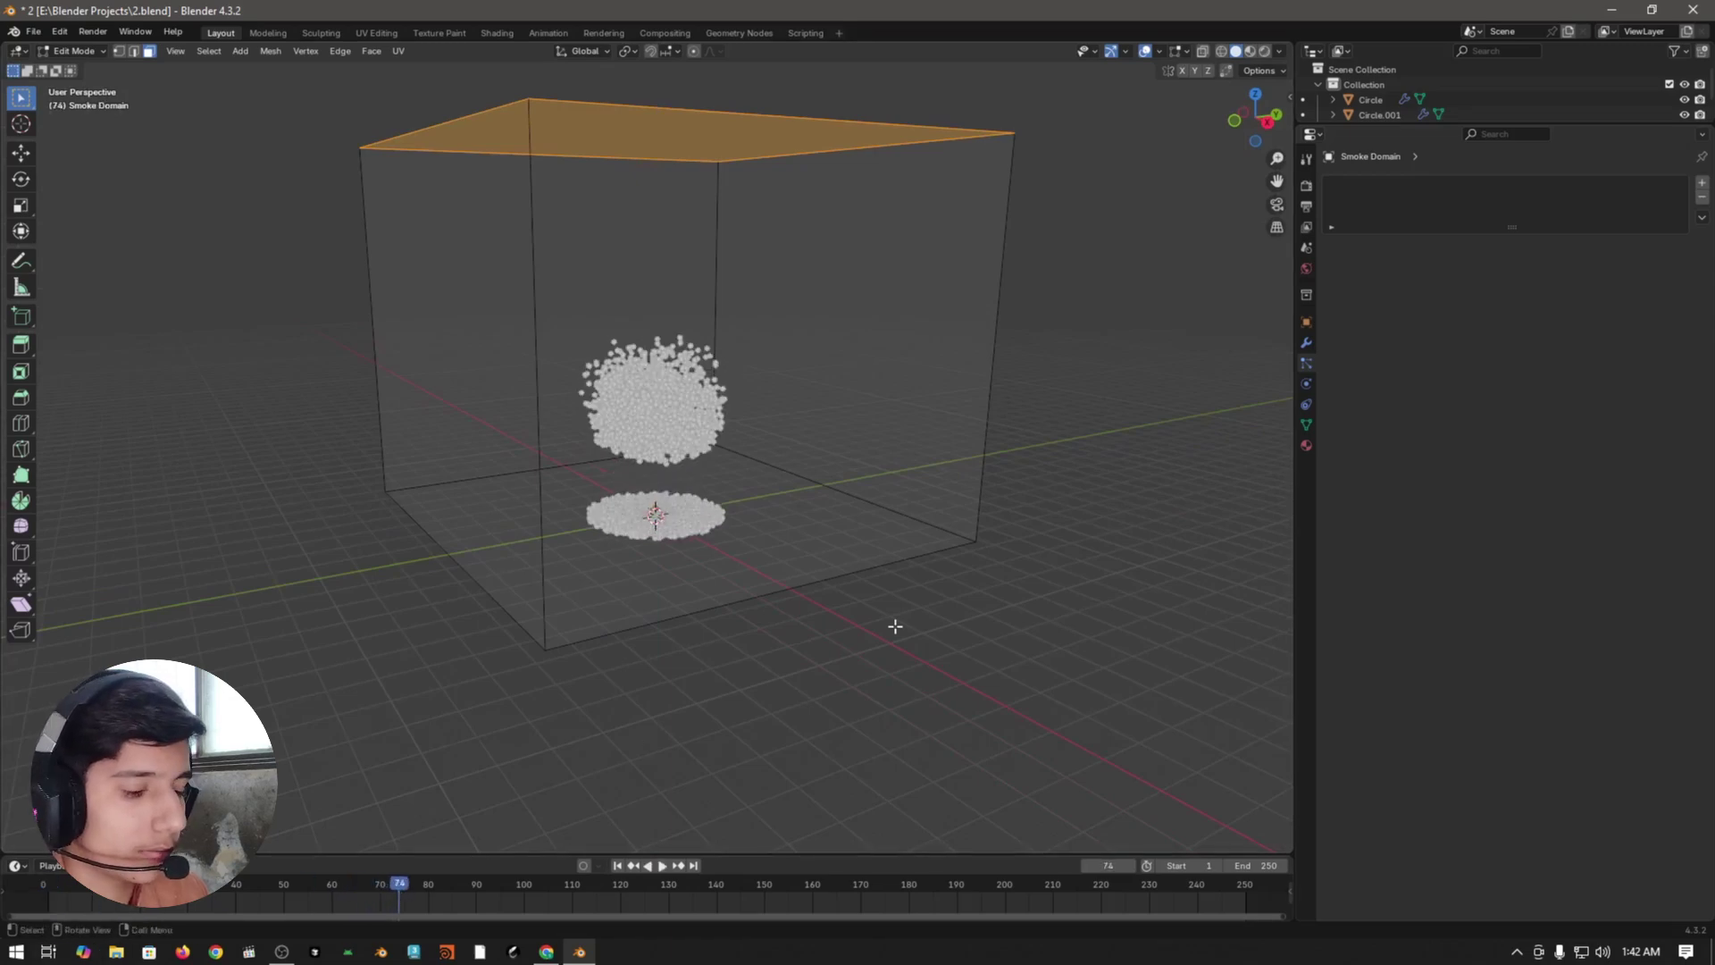
{"action": "key", "text": "KP_1"}
{"action": "scroll", "coordinate": [892, 500], "scroll_direction": "up", "scroll_amount": 2}
{"action": "middle_click_drag", "start_coordinate": [887, 385], "coordinate": [827, 606], "text": "shift"}
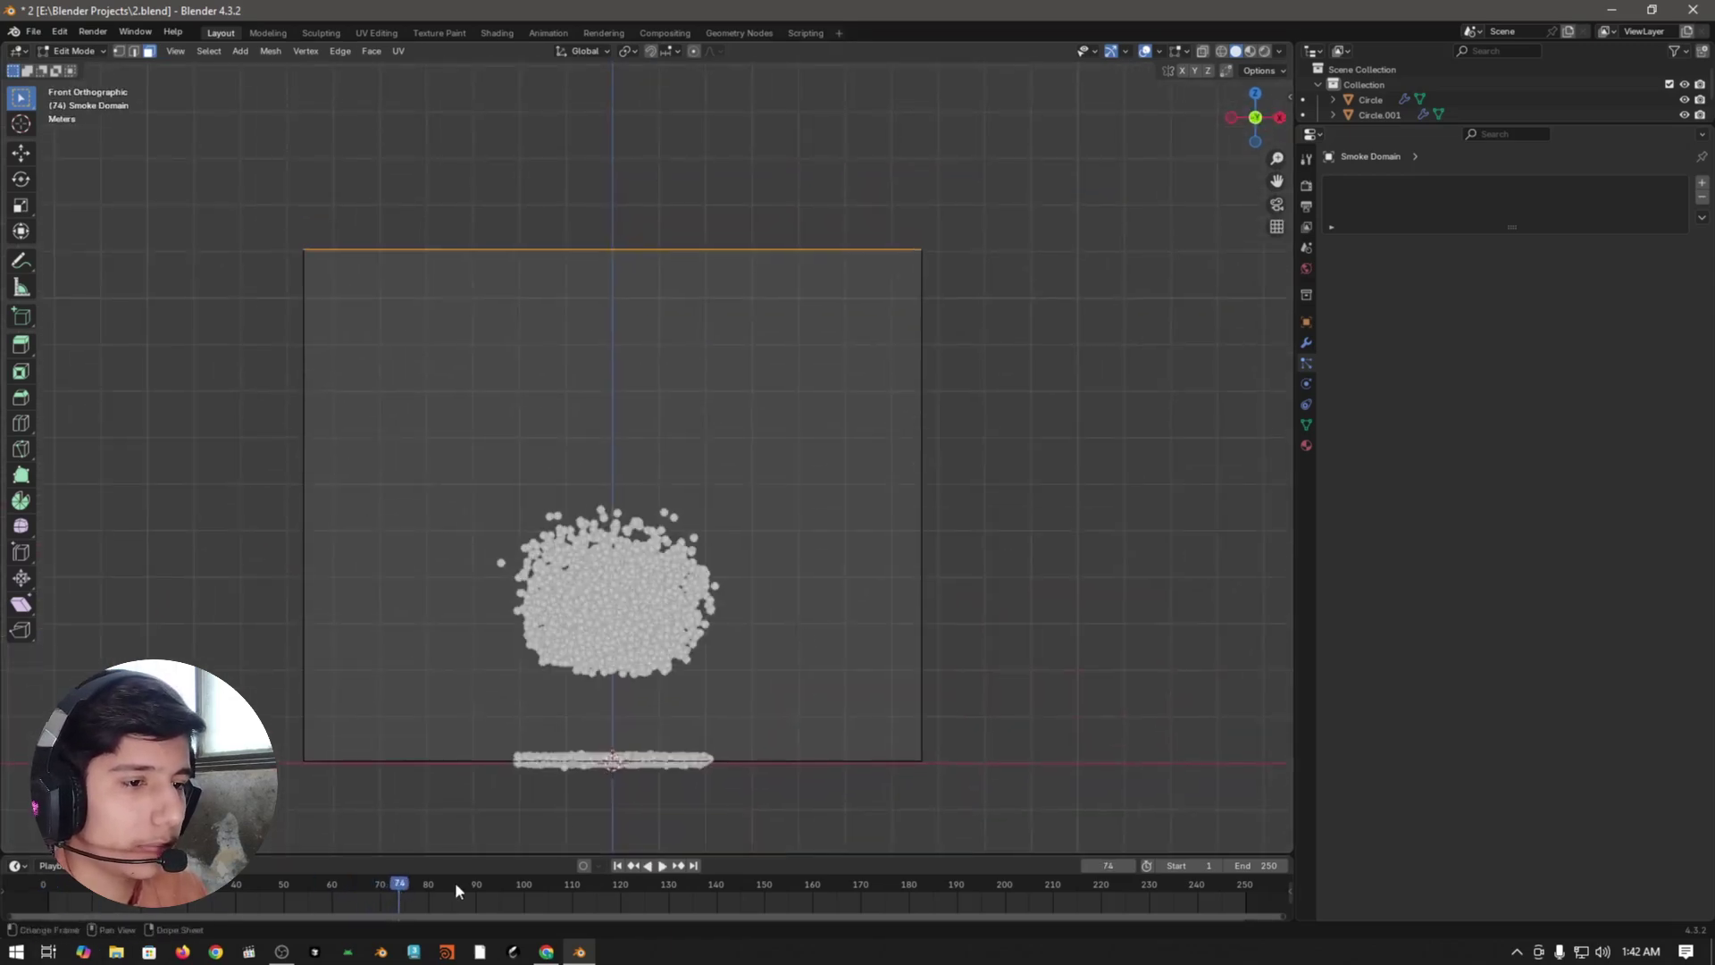
{"action": "left_click_drag", "start_coordinate": [454, 884], "coordinate": [379, 884]}
{"action": "key", "text": "g"}
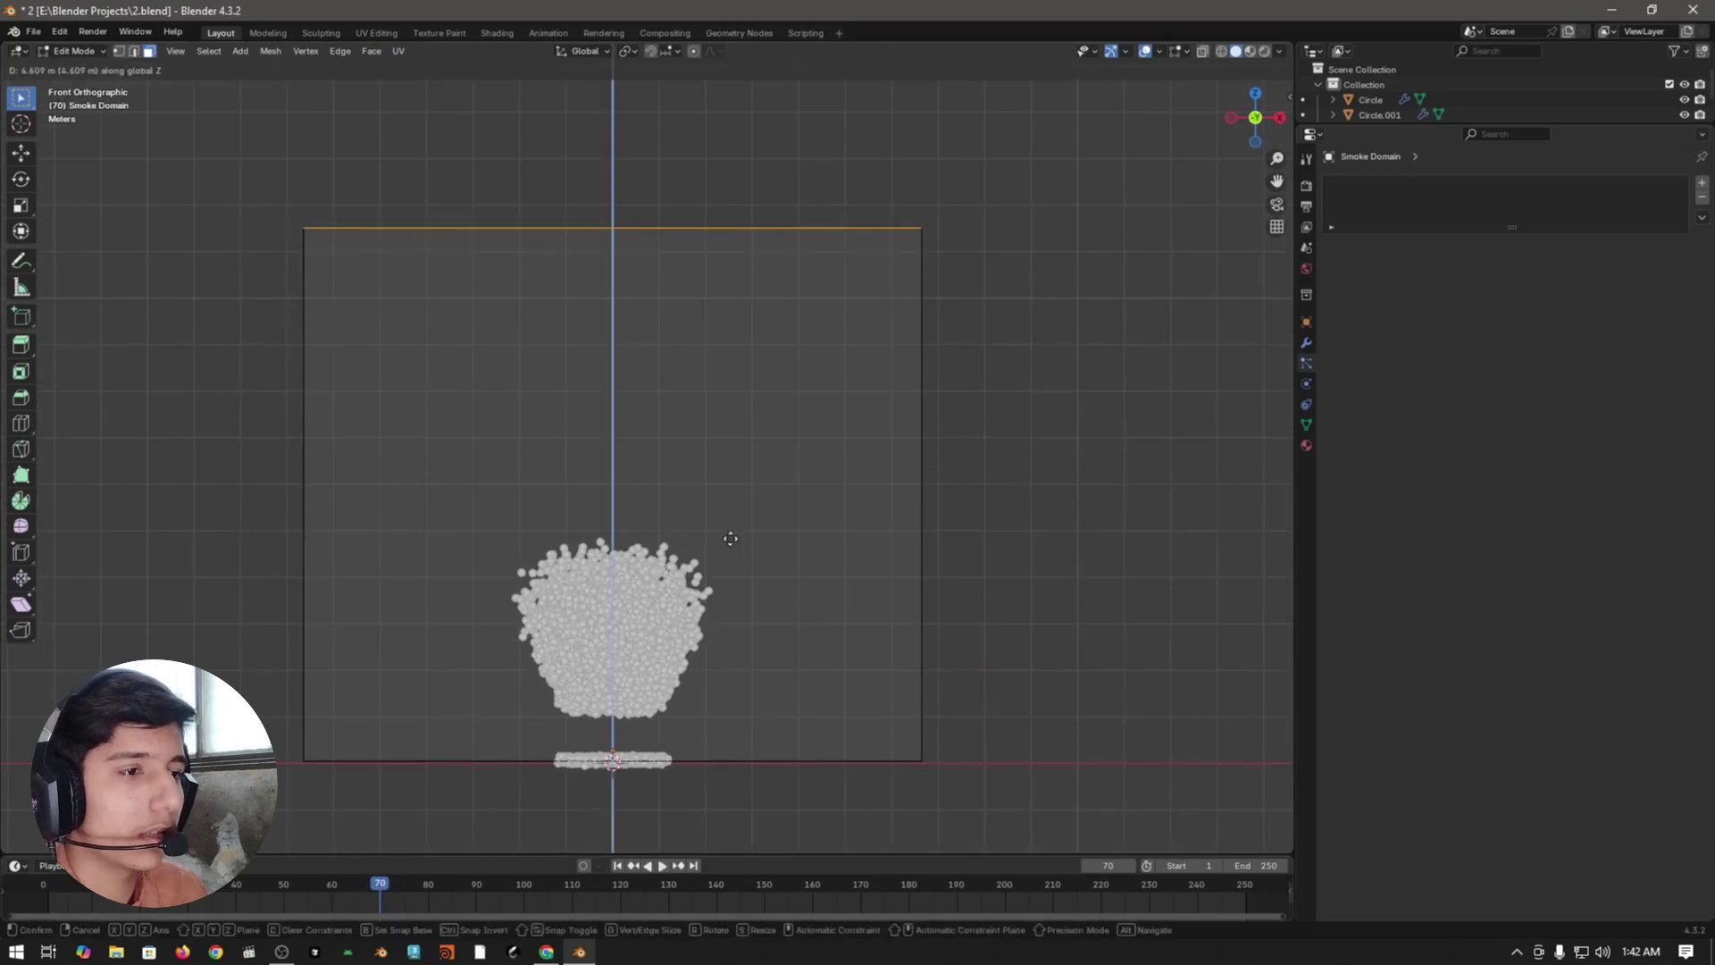
{"action": "left_click", "coordinate": [747, 509]}
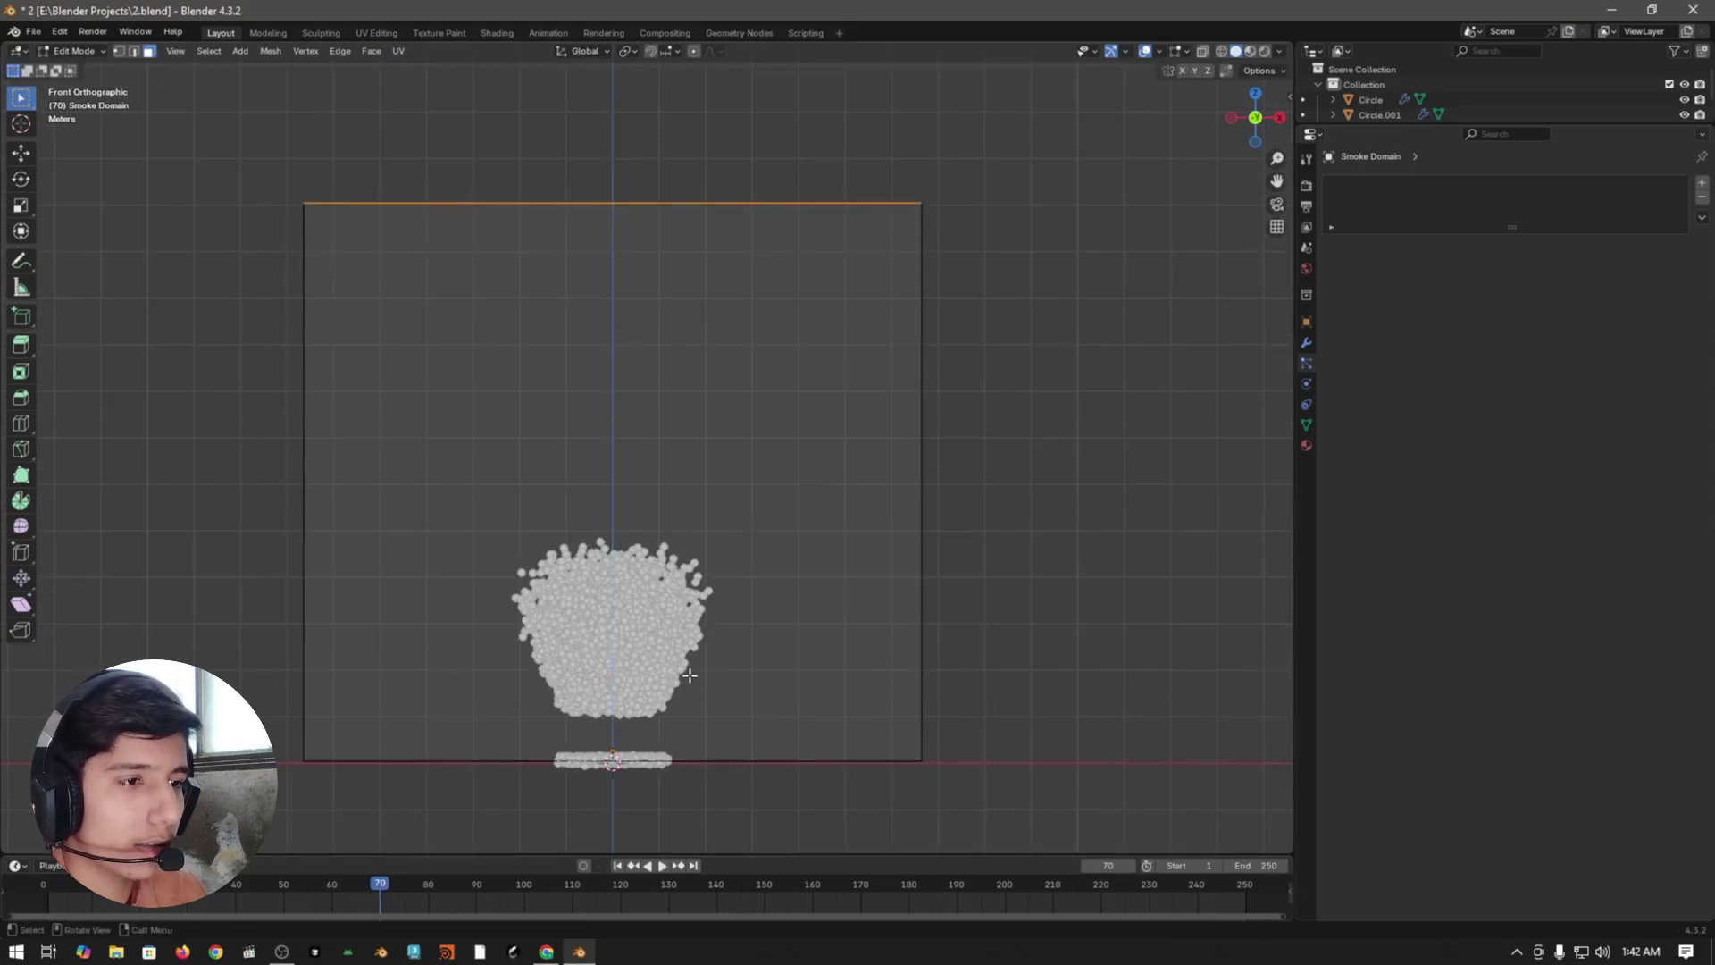
{"action": "middle_click_drag", "start_coordinate": [727, 656], "coordinate": [742, 621], "text": "shift"}
- Return to Object Mode and show the Smoke Domain's Physics settings
{"action": "key", "text": "Tab"}
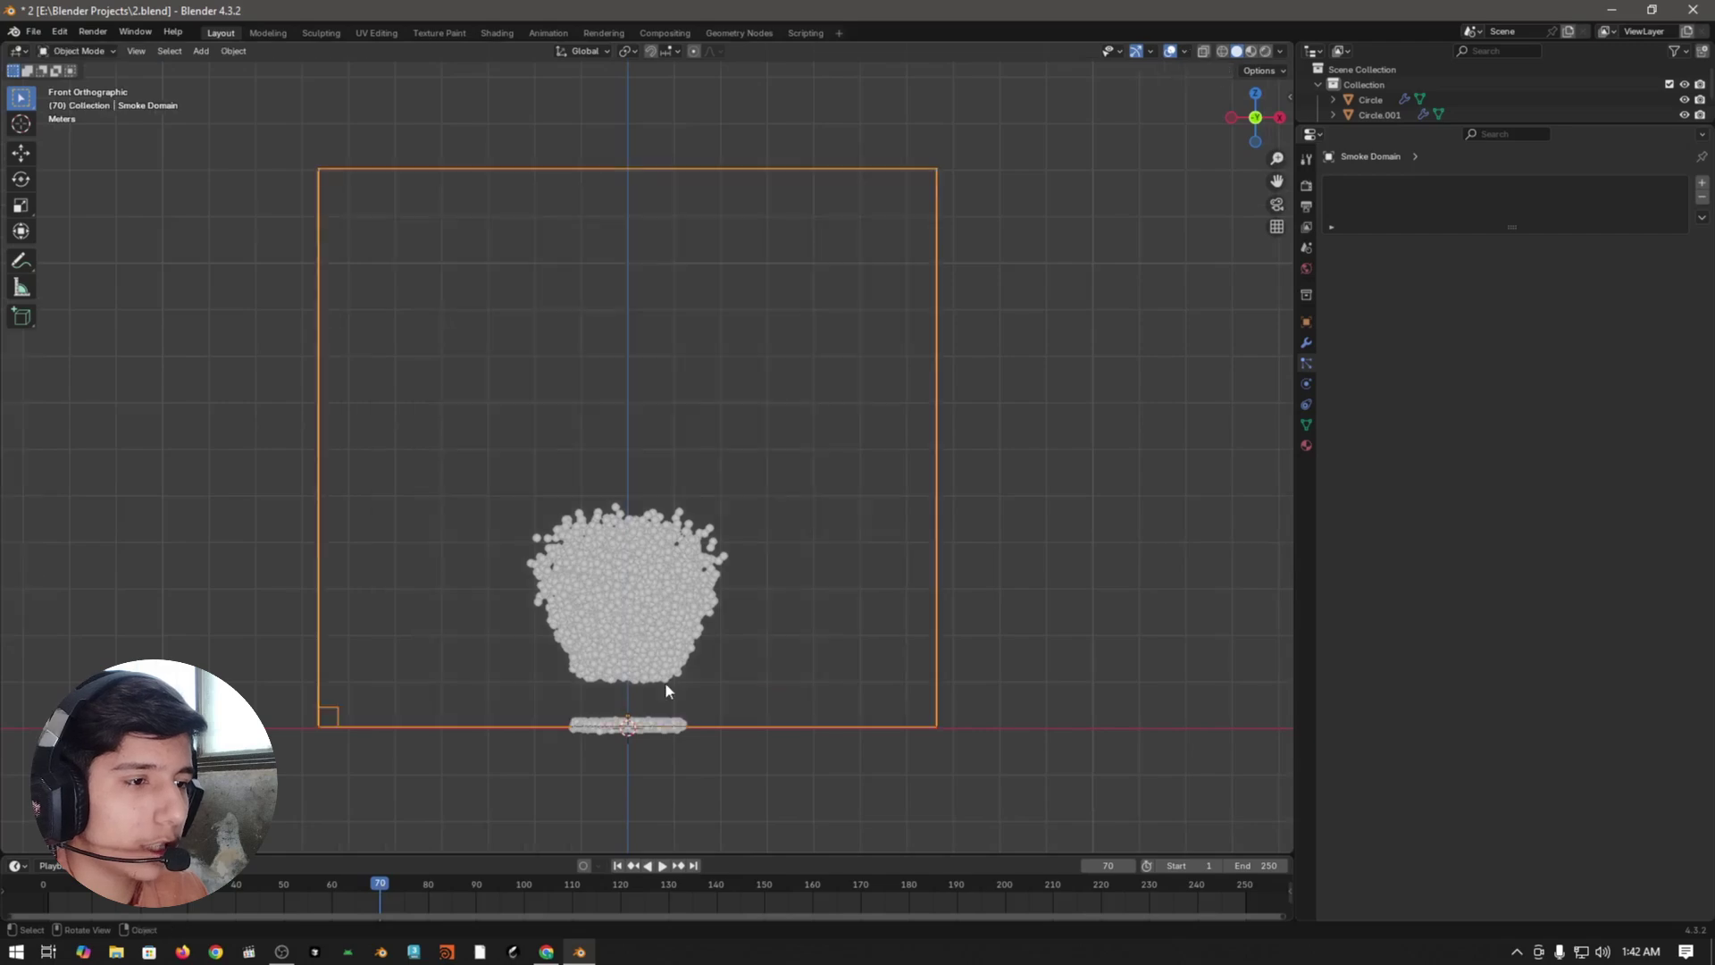
{"action": "middle_click_drag", "start_coordinate": [664, 682], "coordinate": [936, 494]}
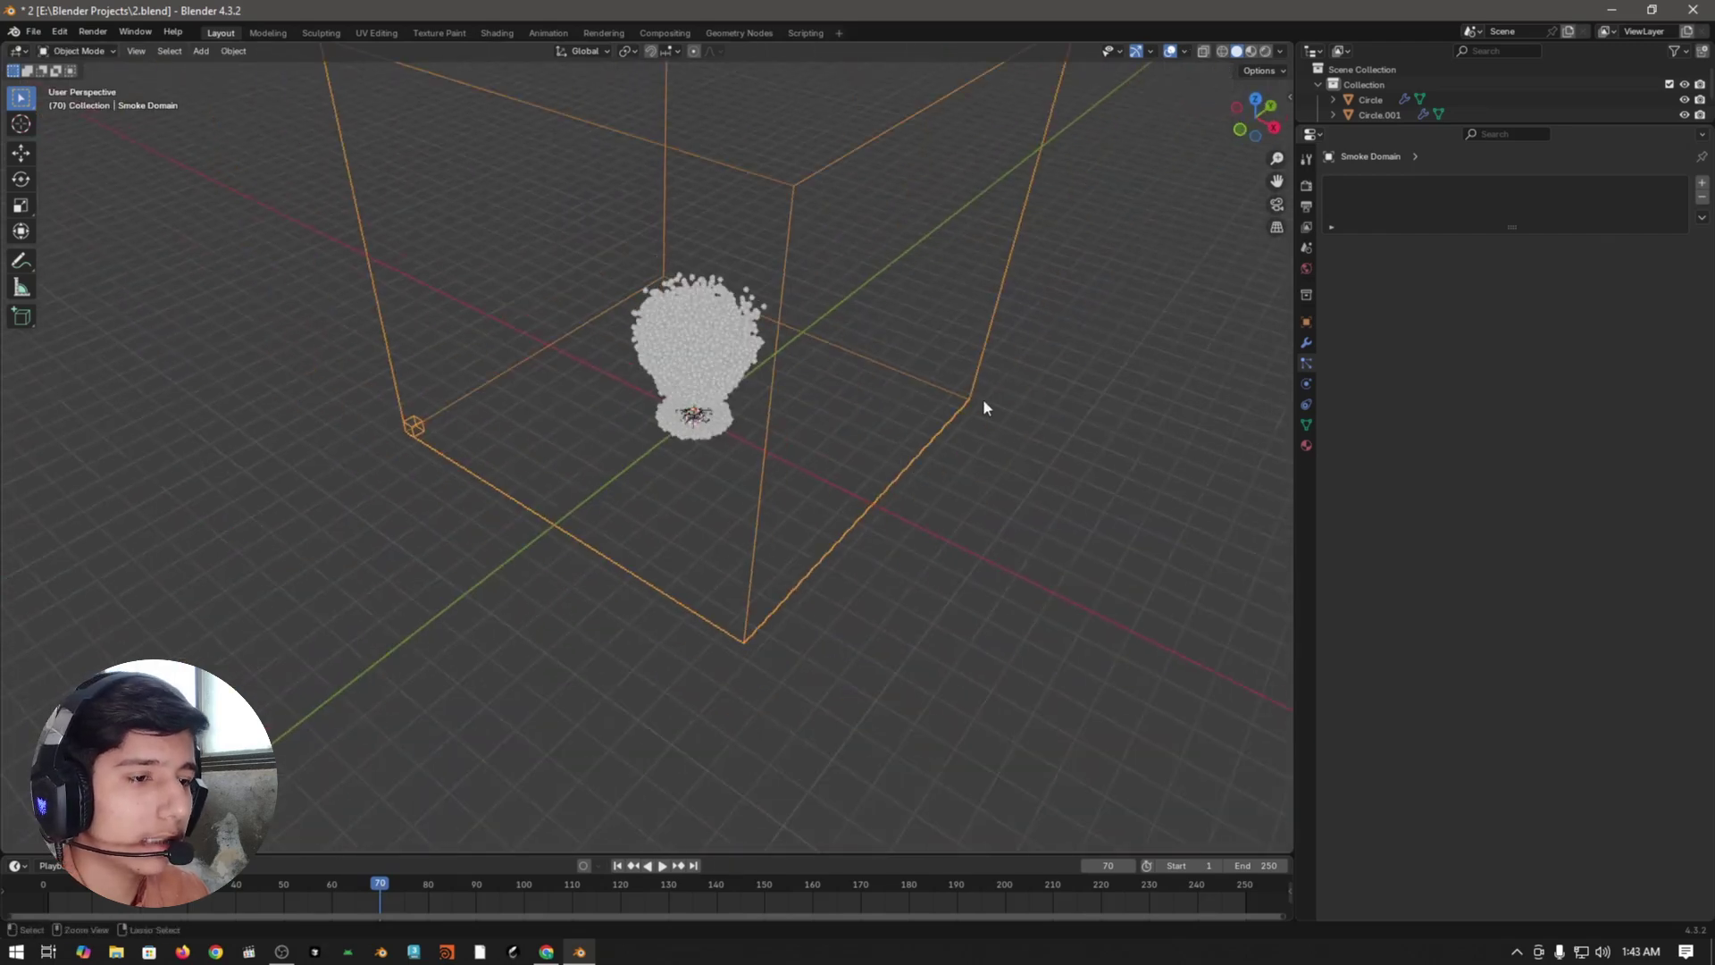
{"action": "right_click", "coordinate": [1085, 398]}
{"action": "middle_click_drag", "start_coordinate": [1084, 399], "coordinate": [942, 461], "text": "shift"}
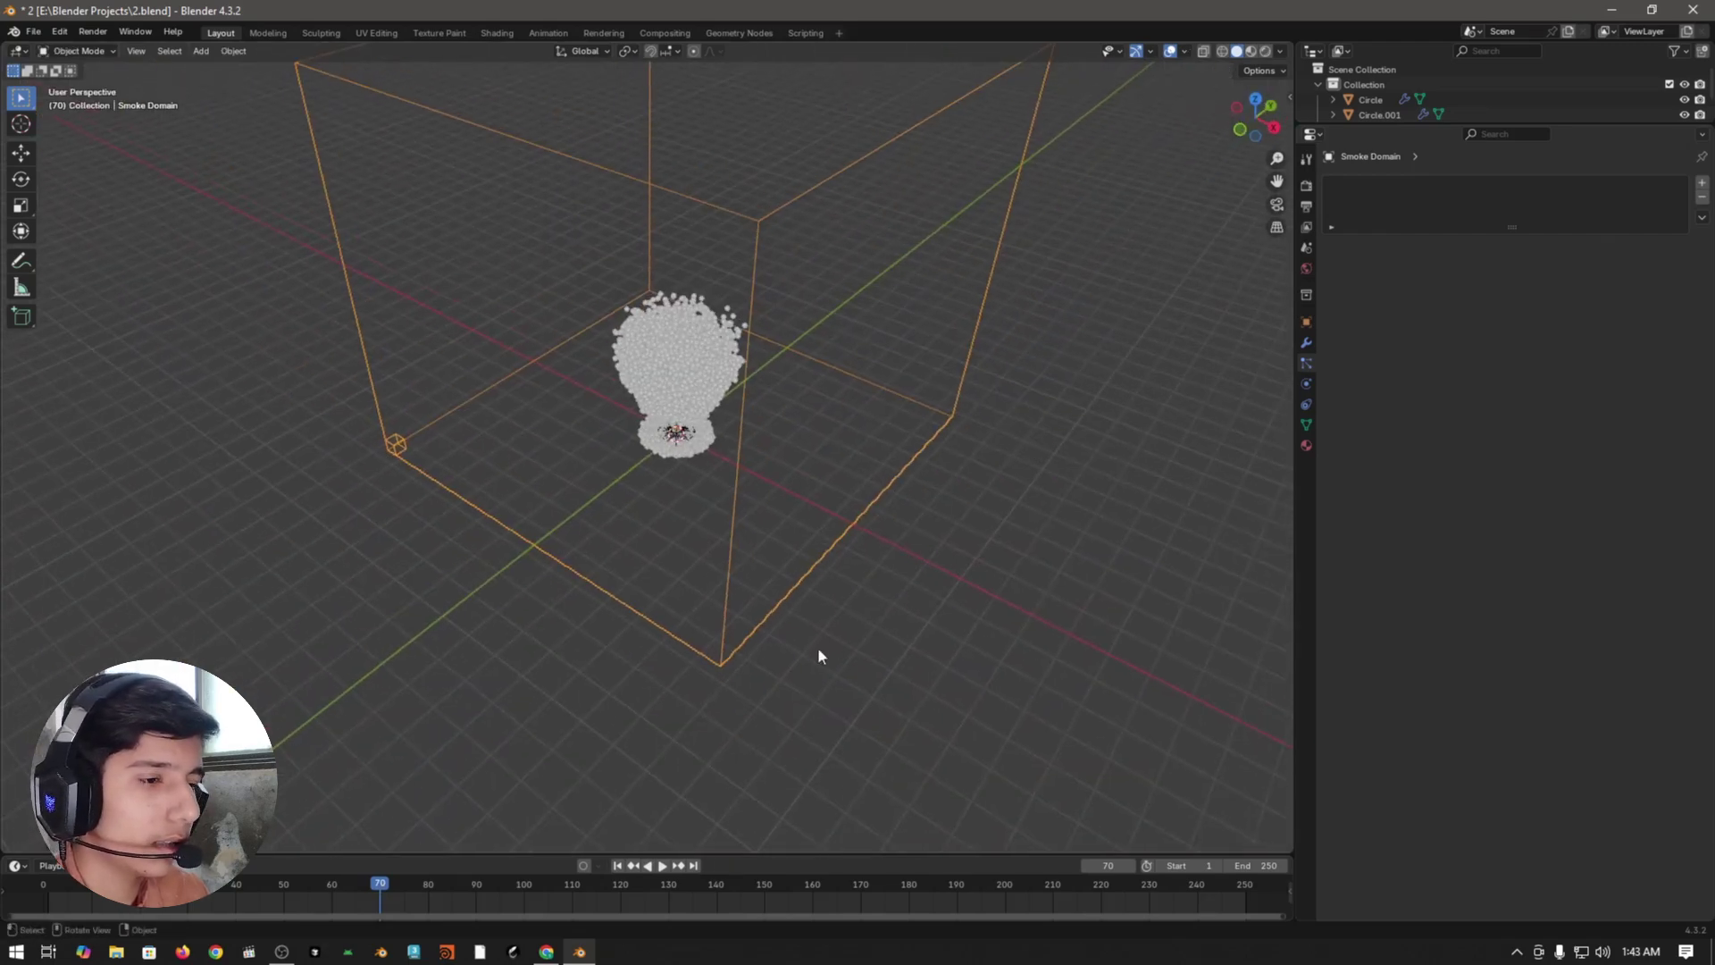
{"action": "left_click", "coordinate": [1304, 384]}
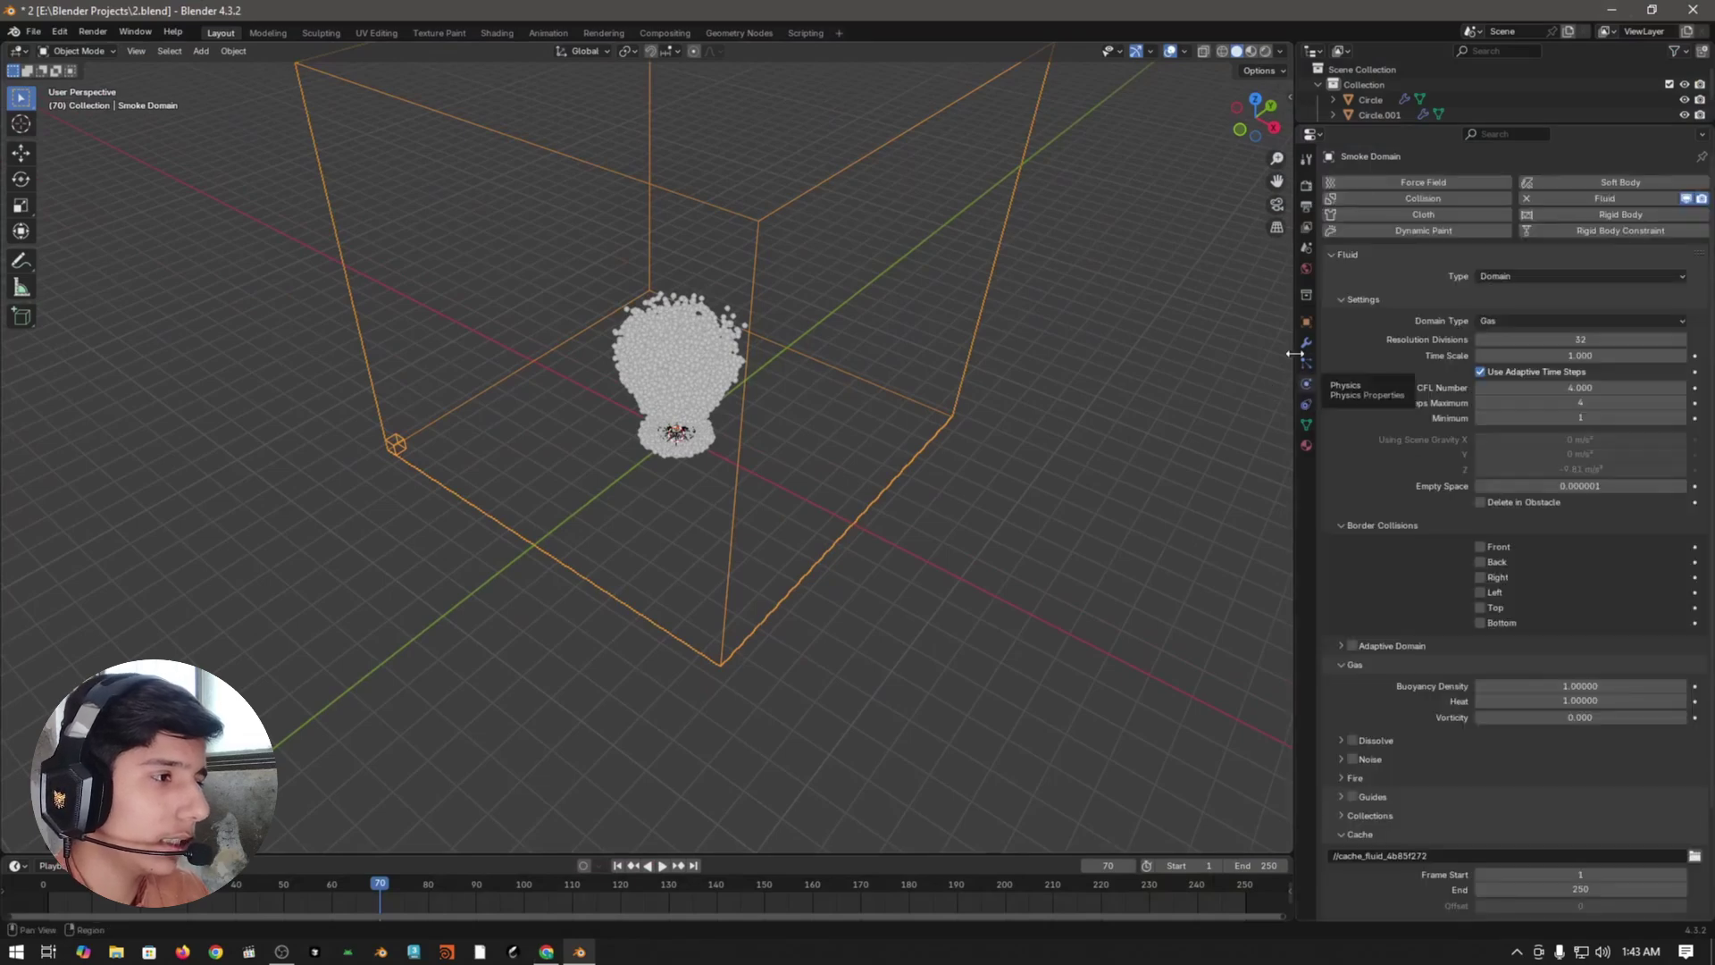
{"action": "middle_click_drag", "start_coordinate": [1085, 420], "coordinate": [1121, 425]}
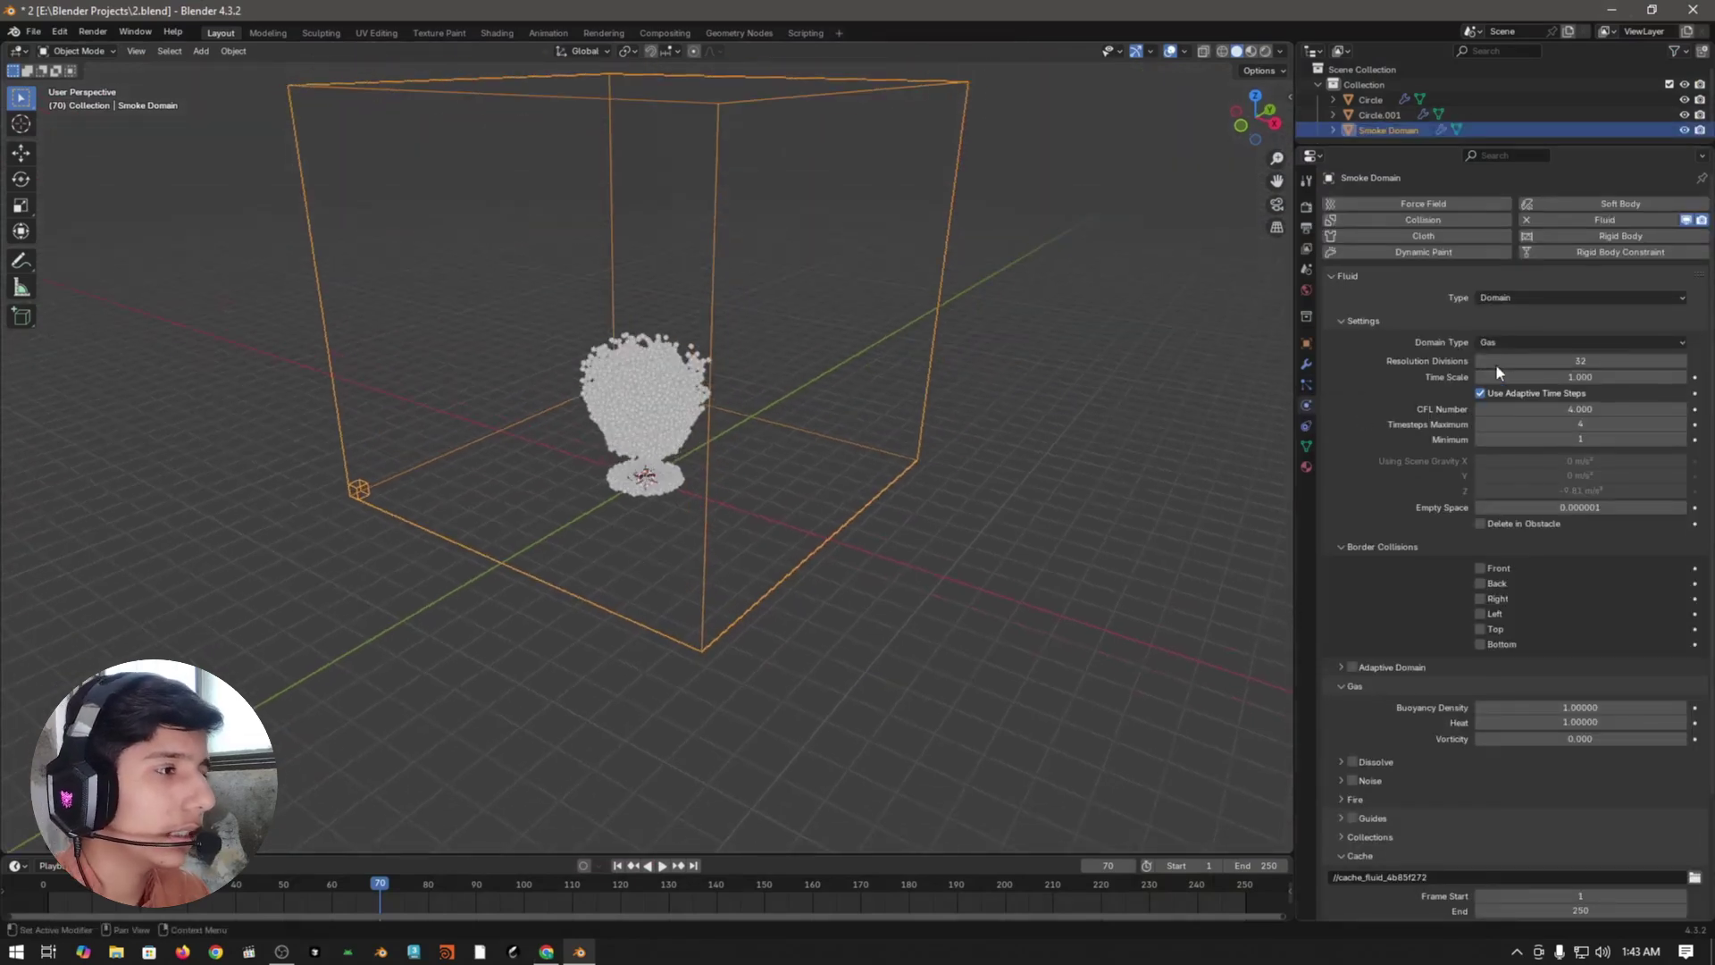
- Set Resolution Divisions to 64 and save the file as 2.blend
{"action": "left_click", "coordinate": [1561, 360]}
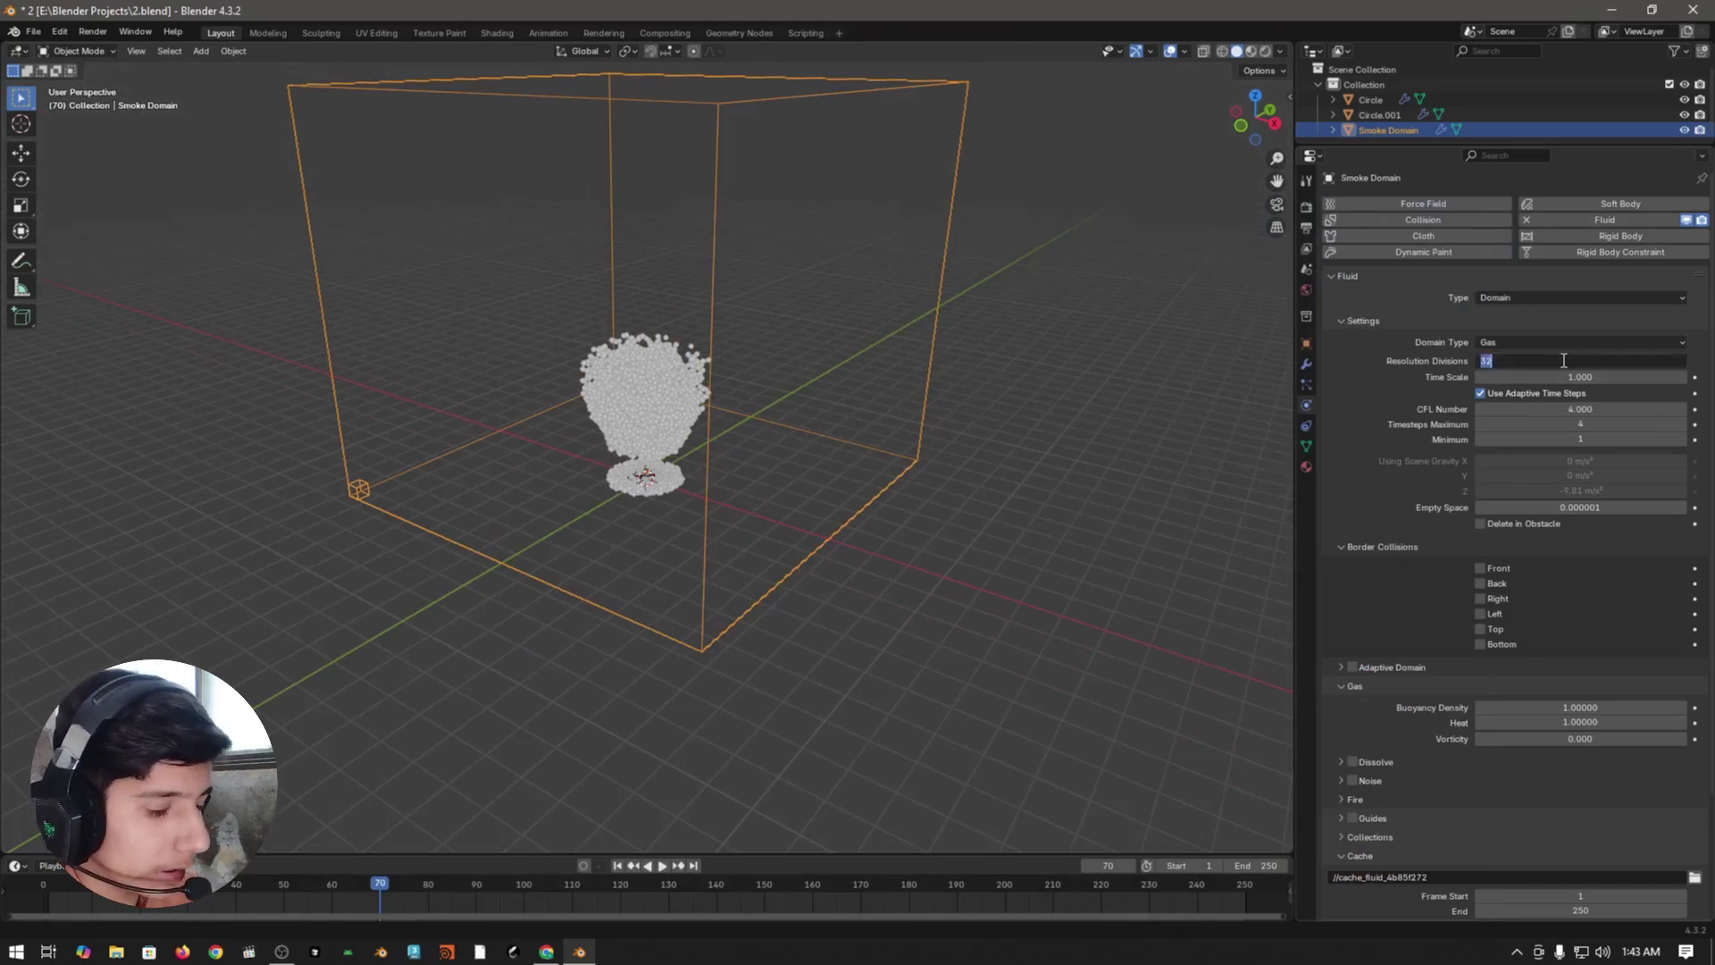
{"action": "type", "text": "64"}
{"action": "key", "text": "Return"}
{"action": "key", "text": "ctrl+s"}
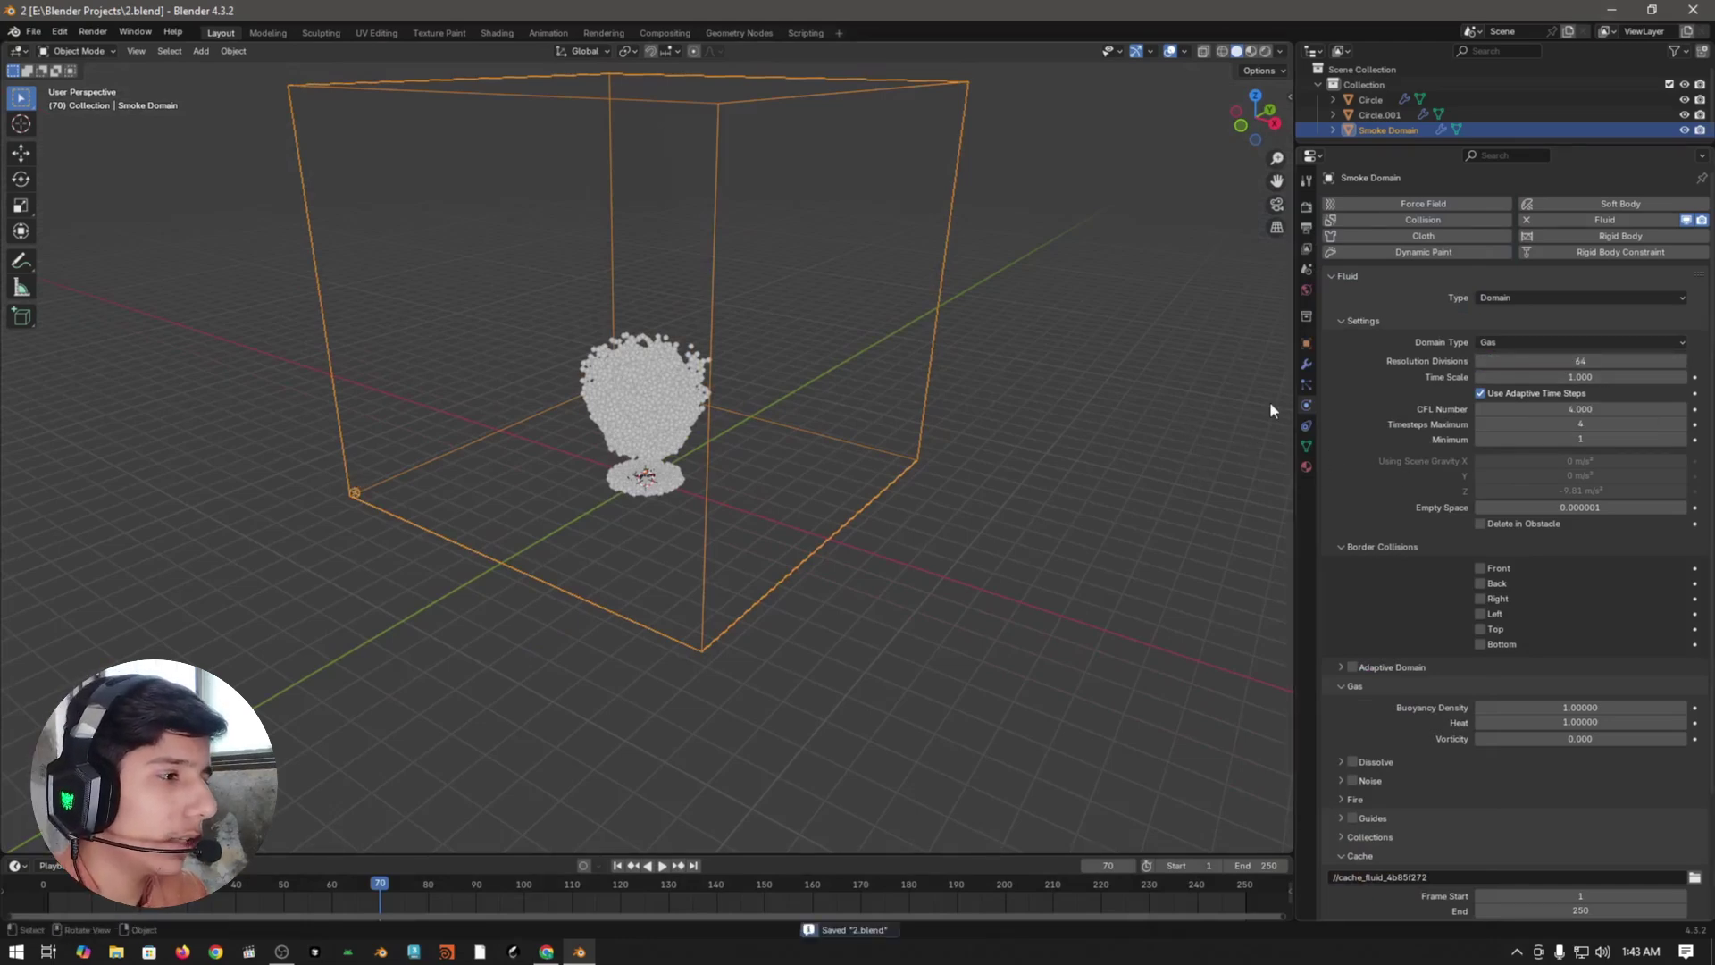
{"action": "scroll", "coordinate": [1075, 397], "scroll_direction": "down", "scroll_amount": 2}
{"action": "middle_click_drag", "start_coordinate": [1080, 401], "coordinate": [1242, 419]}
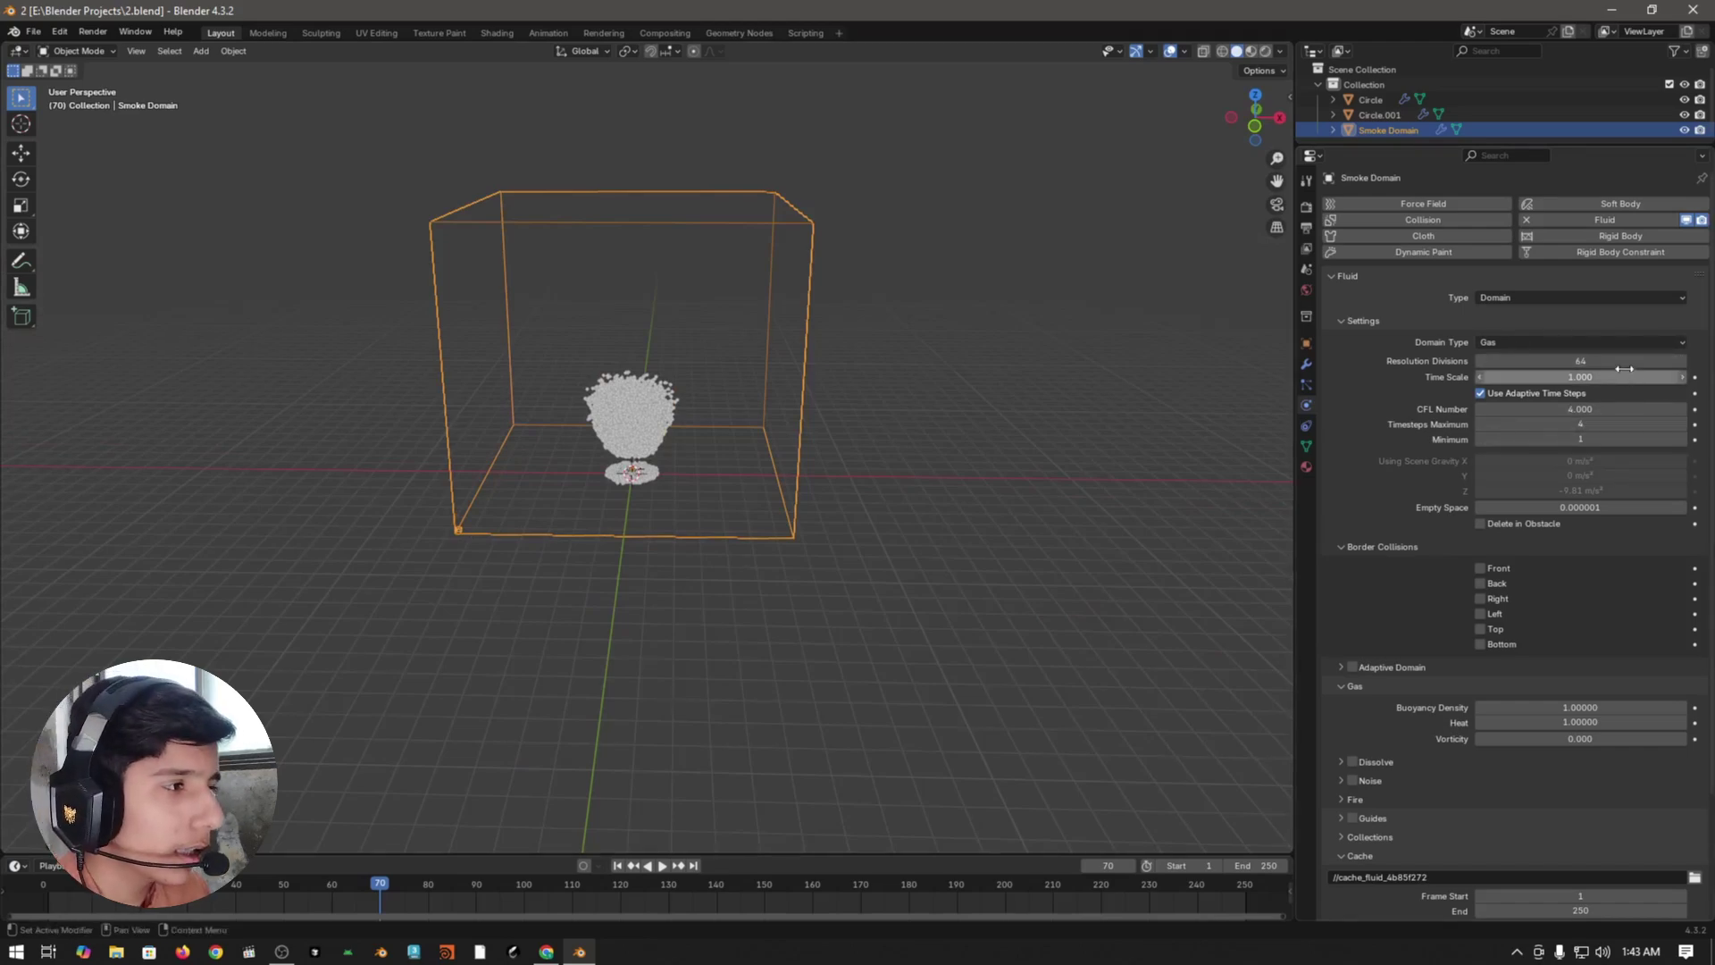
{"action": "key", "text": "ctrl+s"}
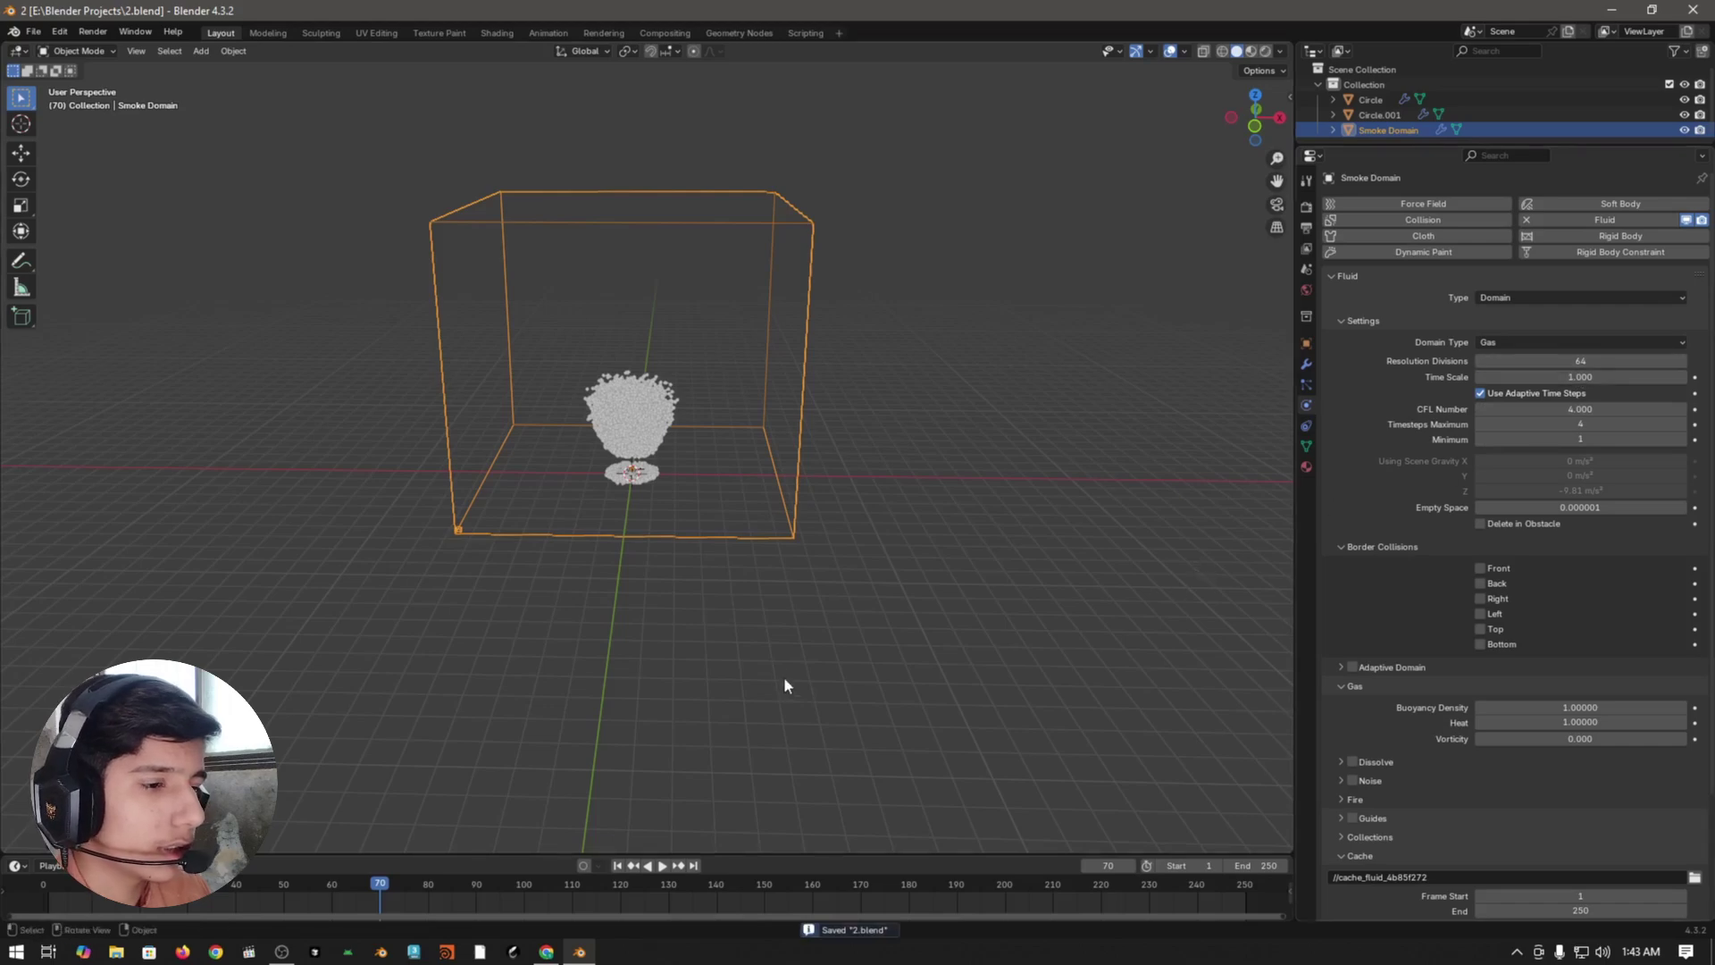
{"action": "scroll", "coordinate": [1387, 500], "scroll_direction": "down", "scroll_amount": 4}
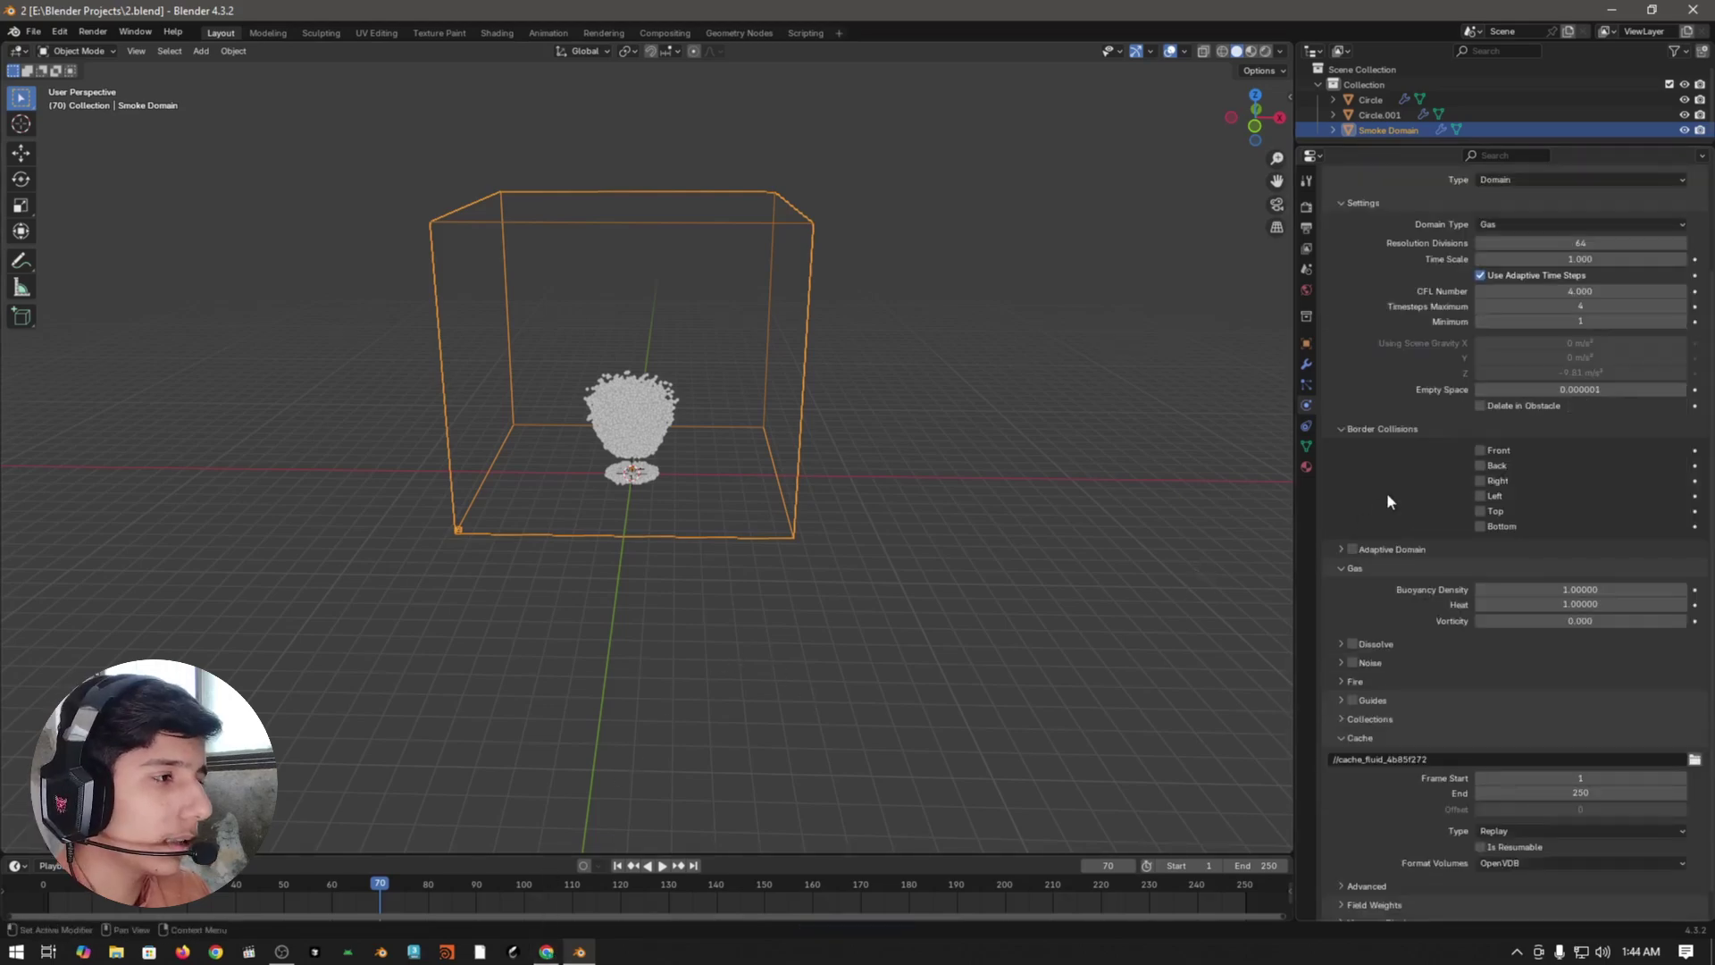
- Turn on Adaptive Domain and set Vorticity to 0.2 and Heat to 0.05
{"action": "left_click", "coordinate": [1352, 547]}
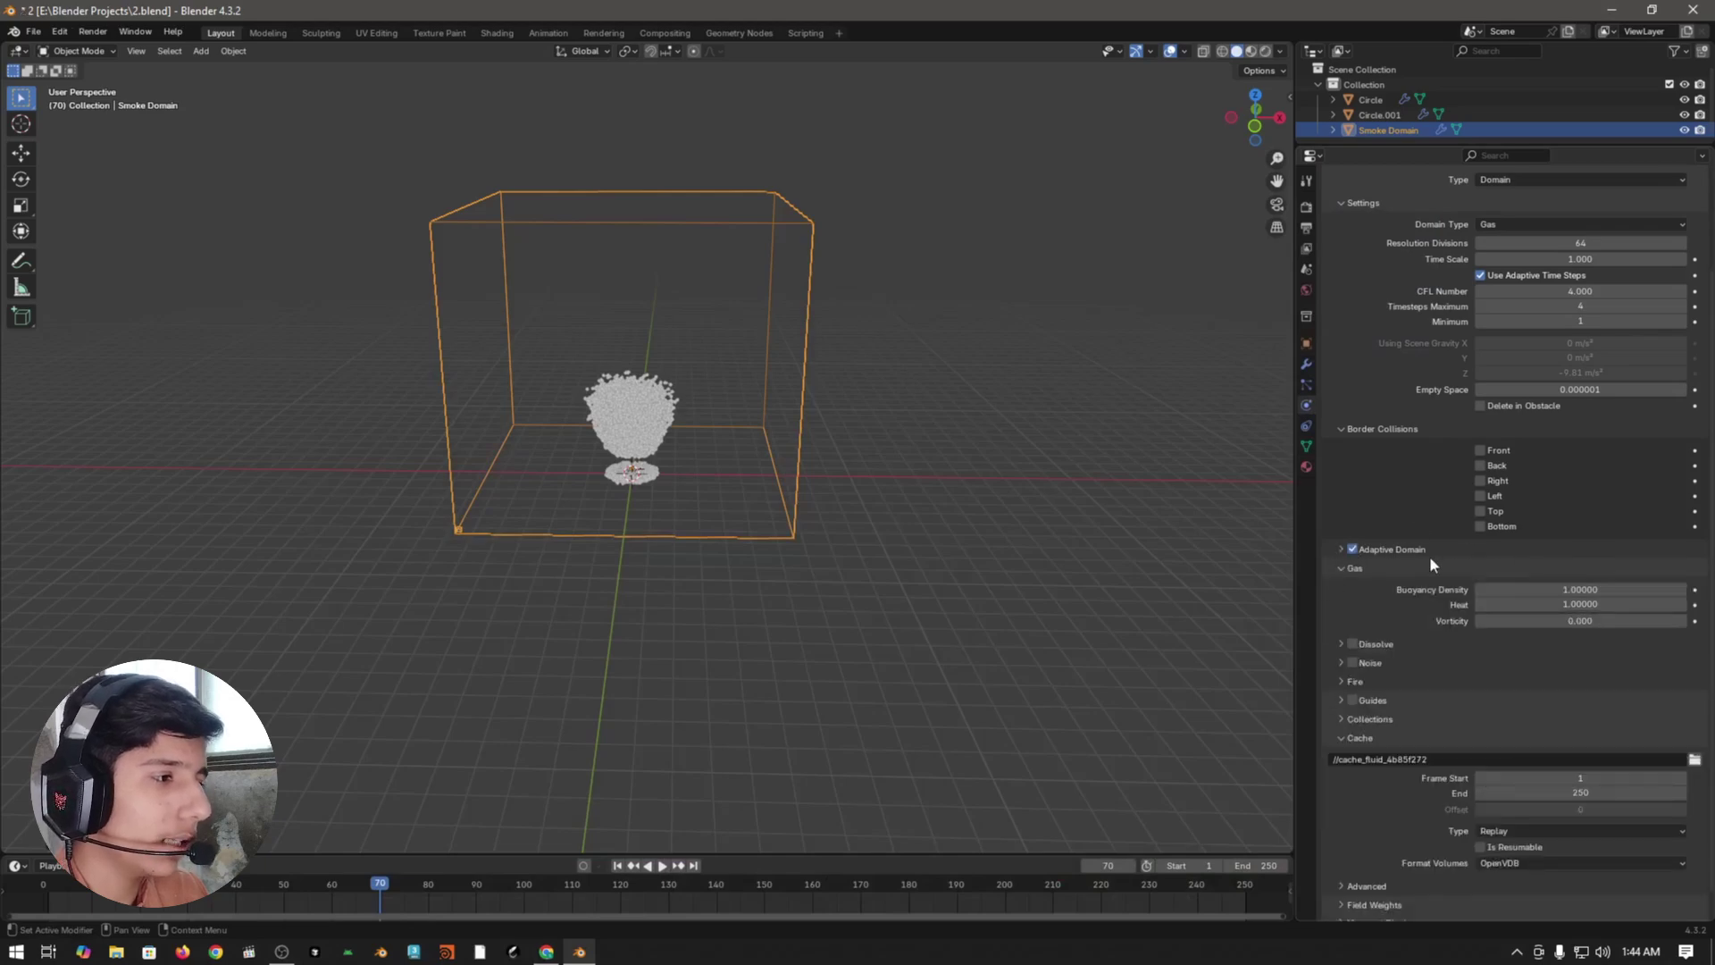
{"action": "scroll", "coordinate": [1391, 546], "scroll_direction": "down", "scroll_amount": 1}
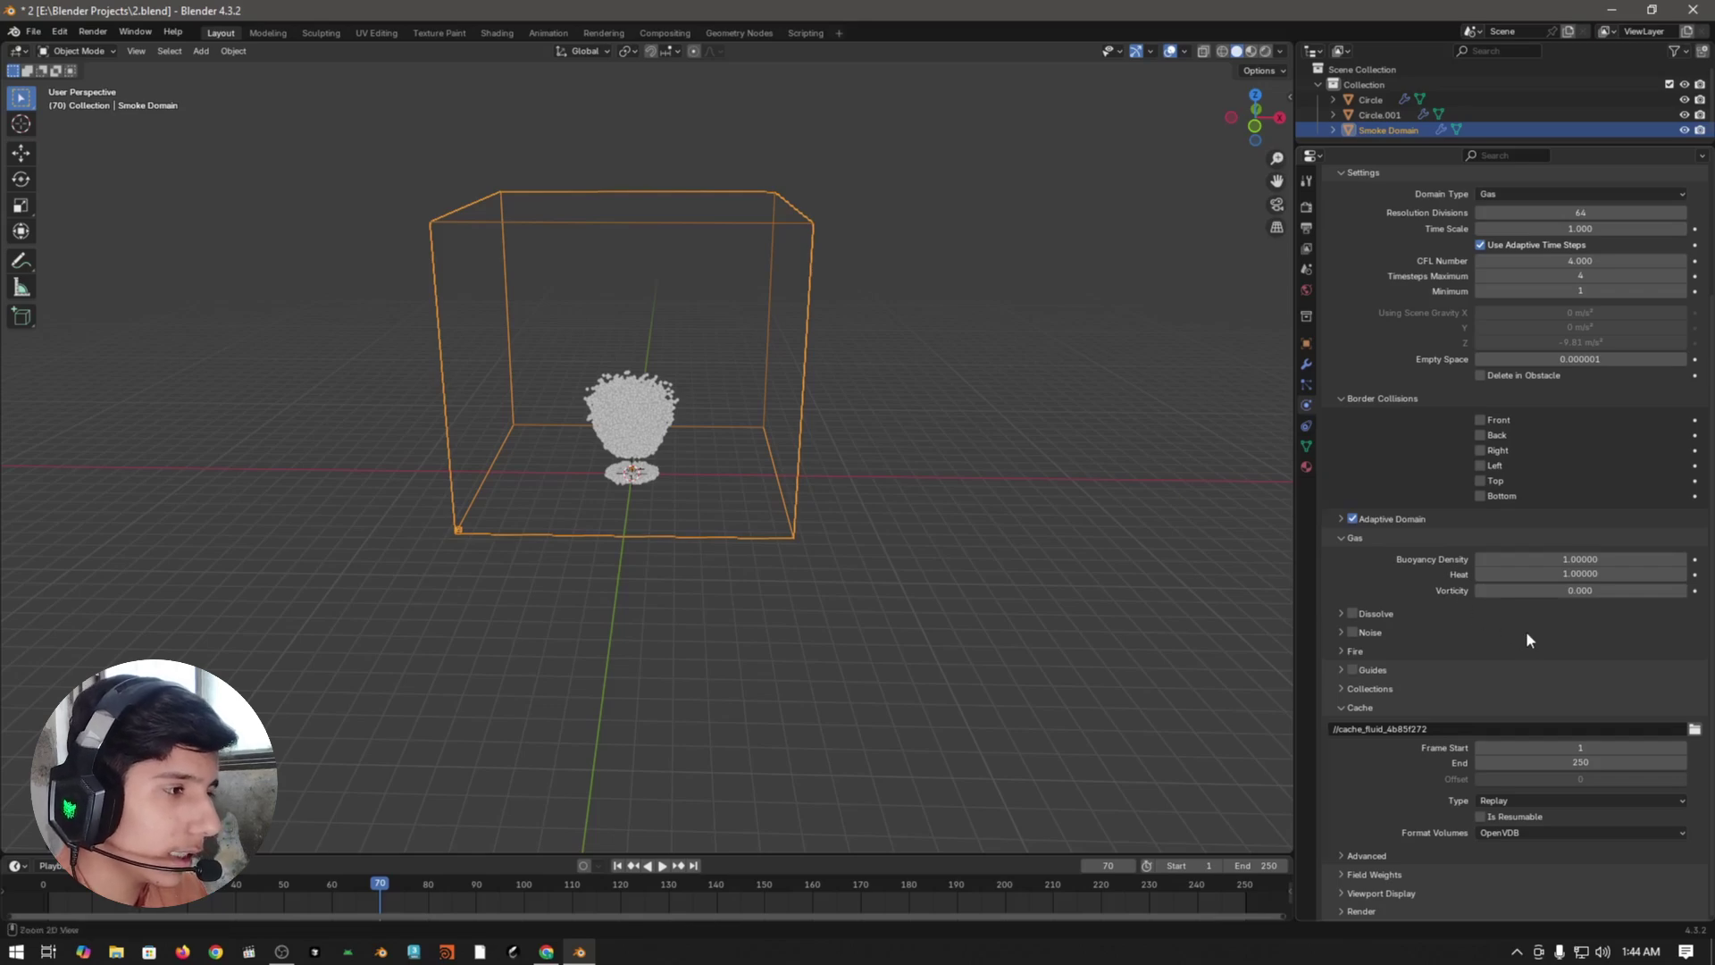
{"action": "left_click", "coordinate": [1306, 385]}
{"action": "left_click", "coordinate": [1305, 405]}
{"action": "scroll", "coordinate": [1451, 690], "scroll_direction": "down", "scroll_amount": 3}
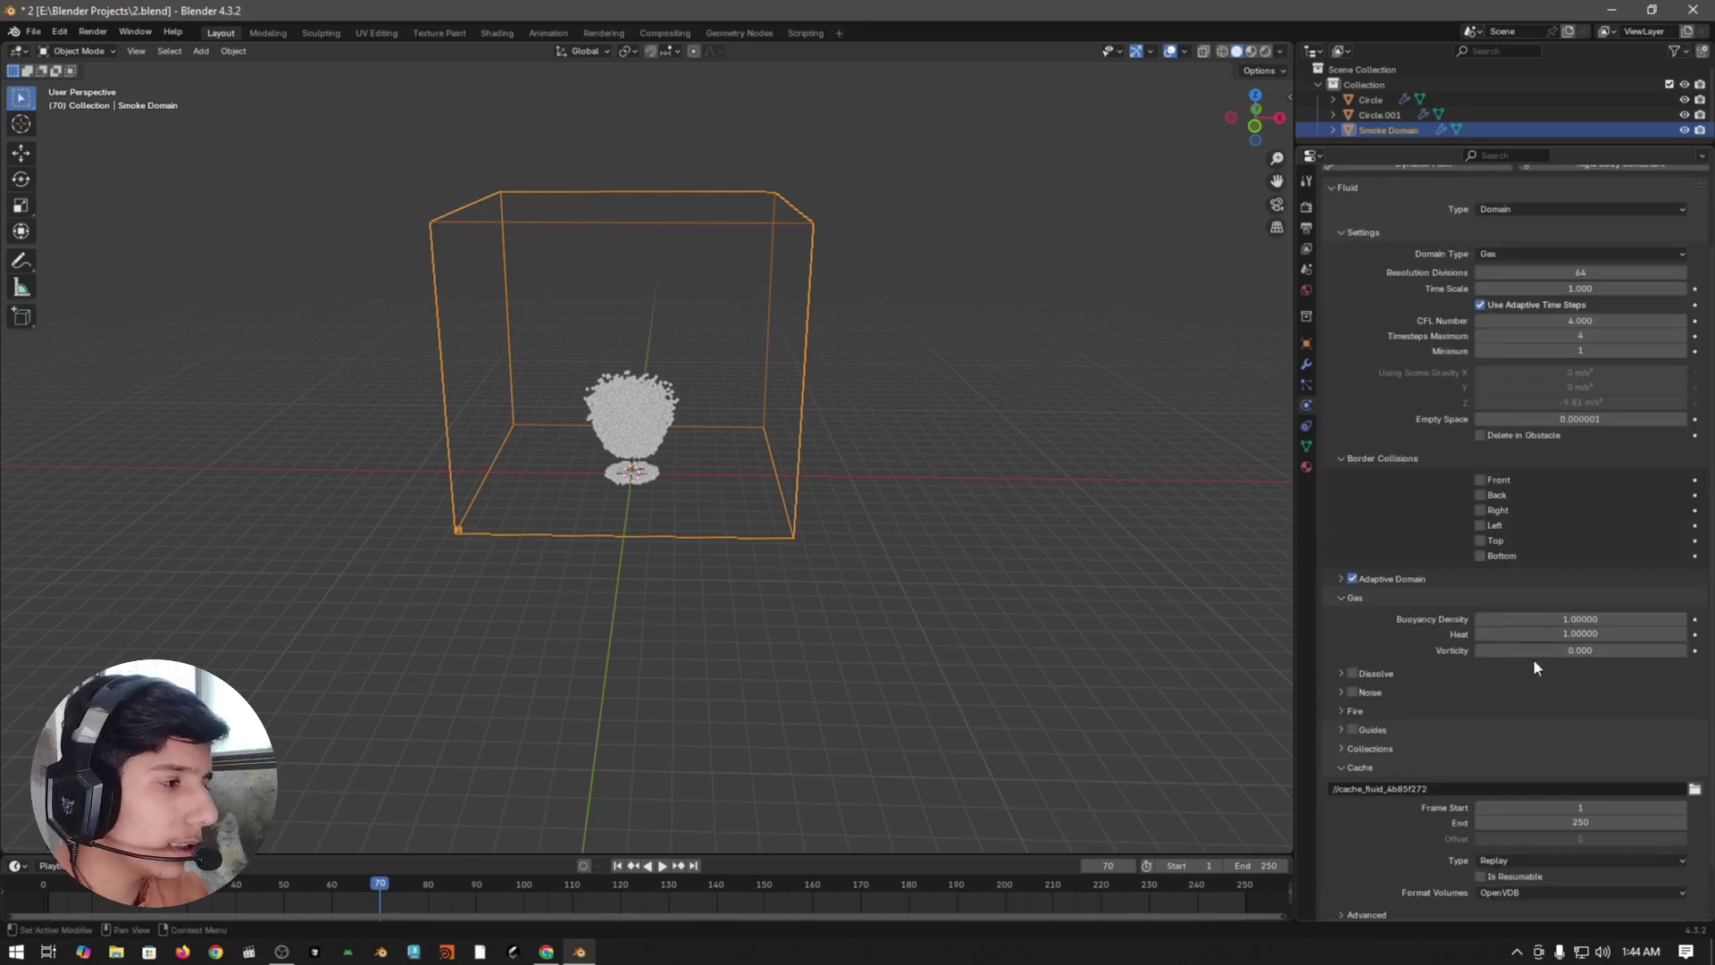
{"action": "left_click", "coordinate": [1598, 650]}
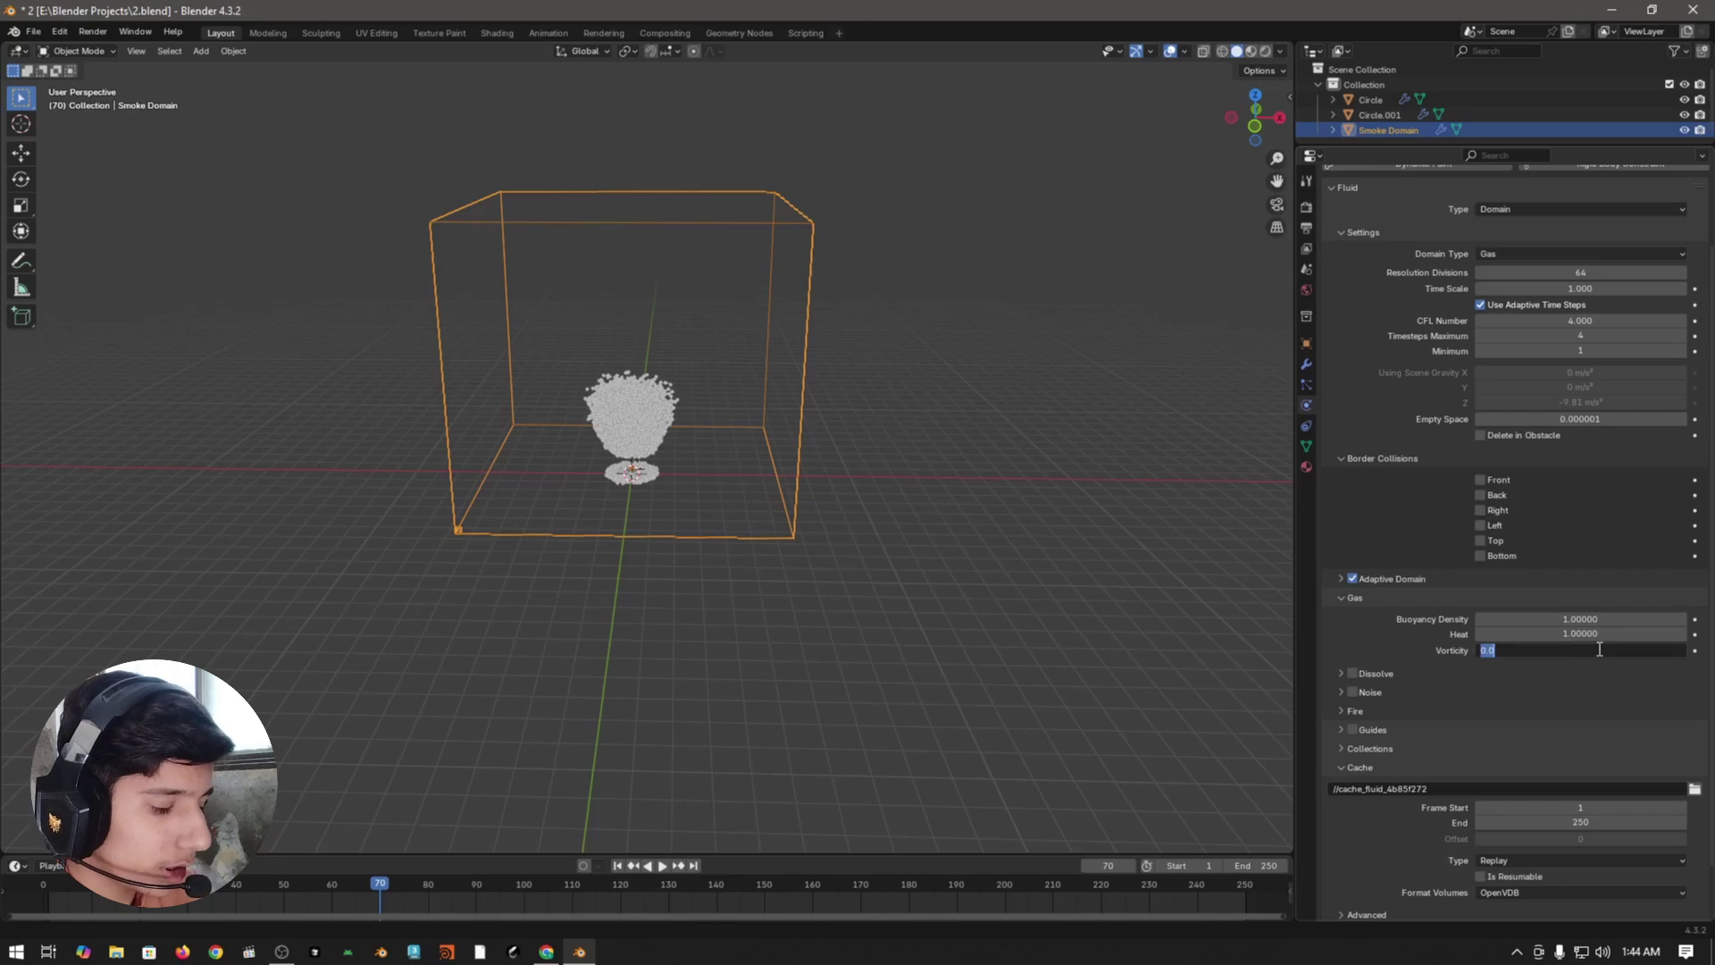
{"action": "key", "text": "Return"}
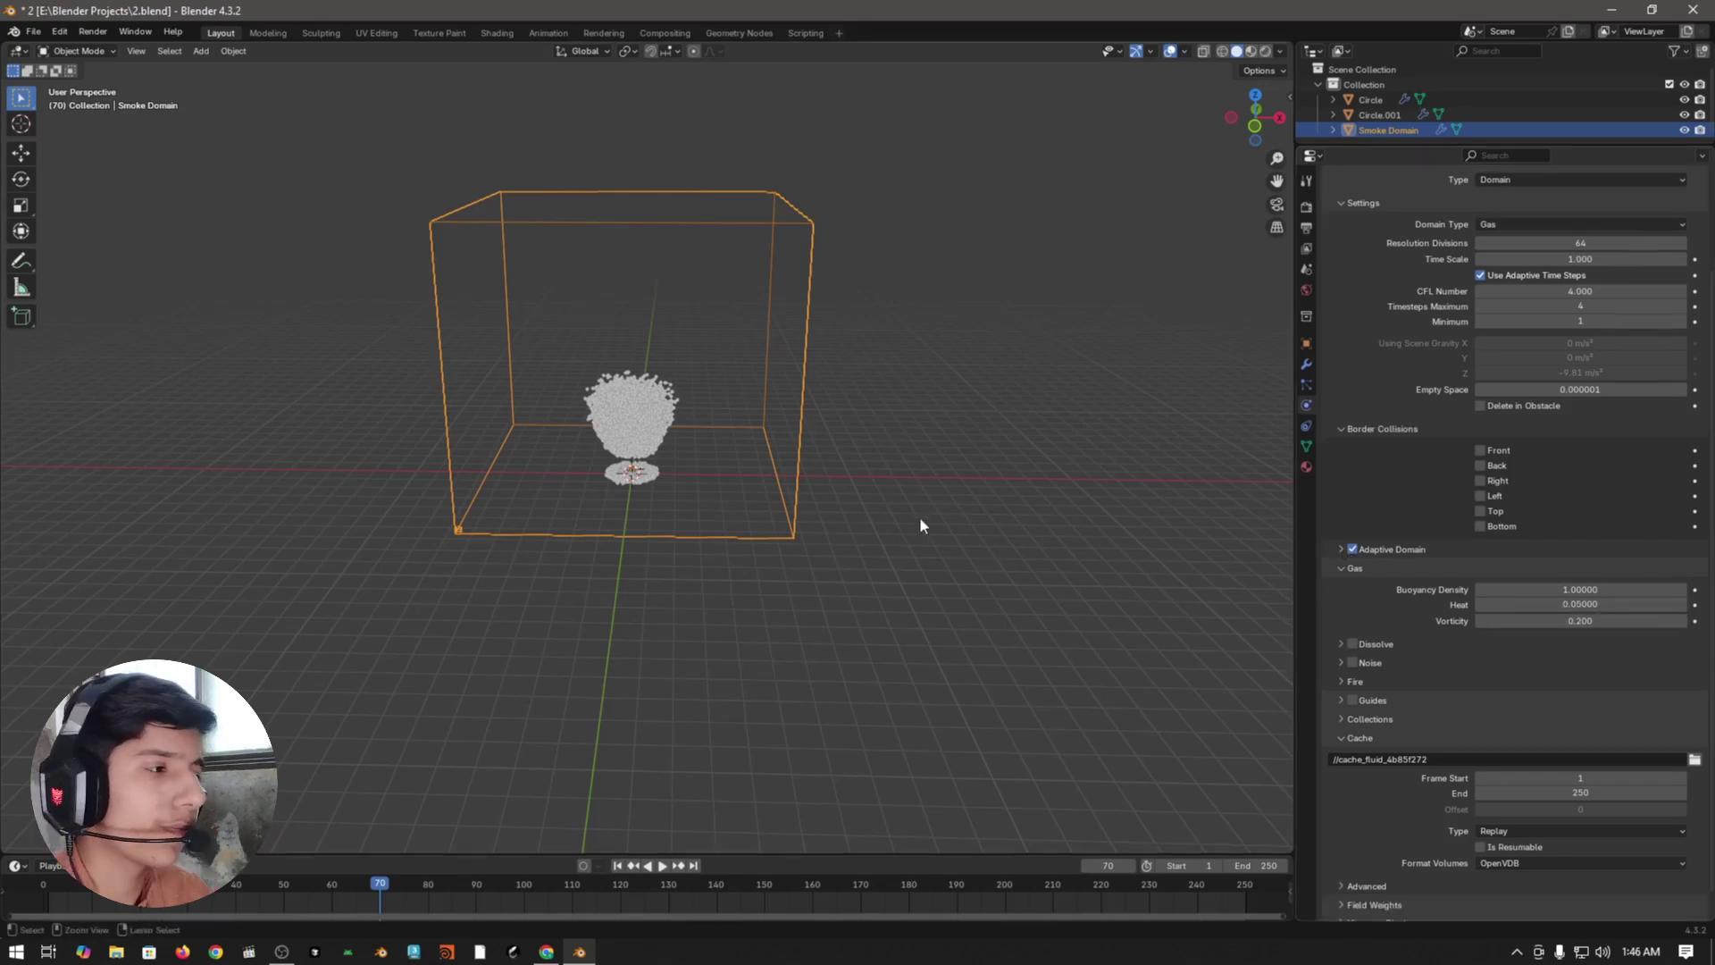
{"action": "left_click", "coordinate": [1587, 606]}
{"action": "key", "text": "Return"}
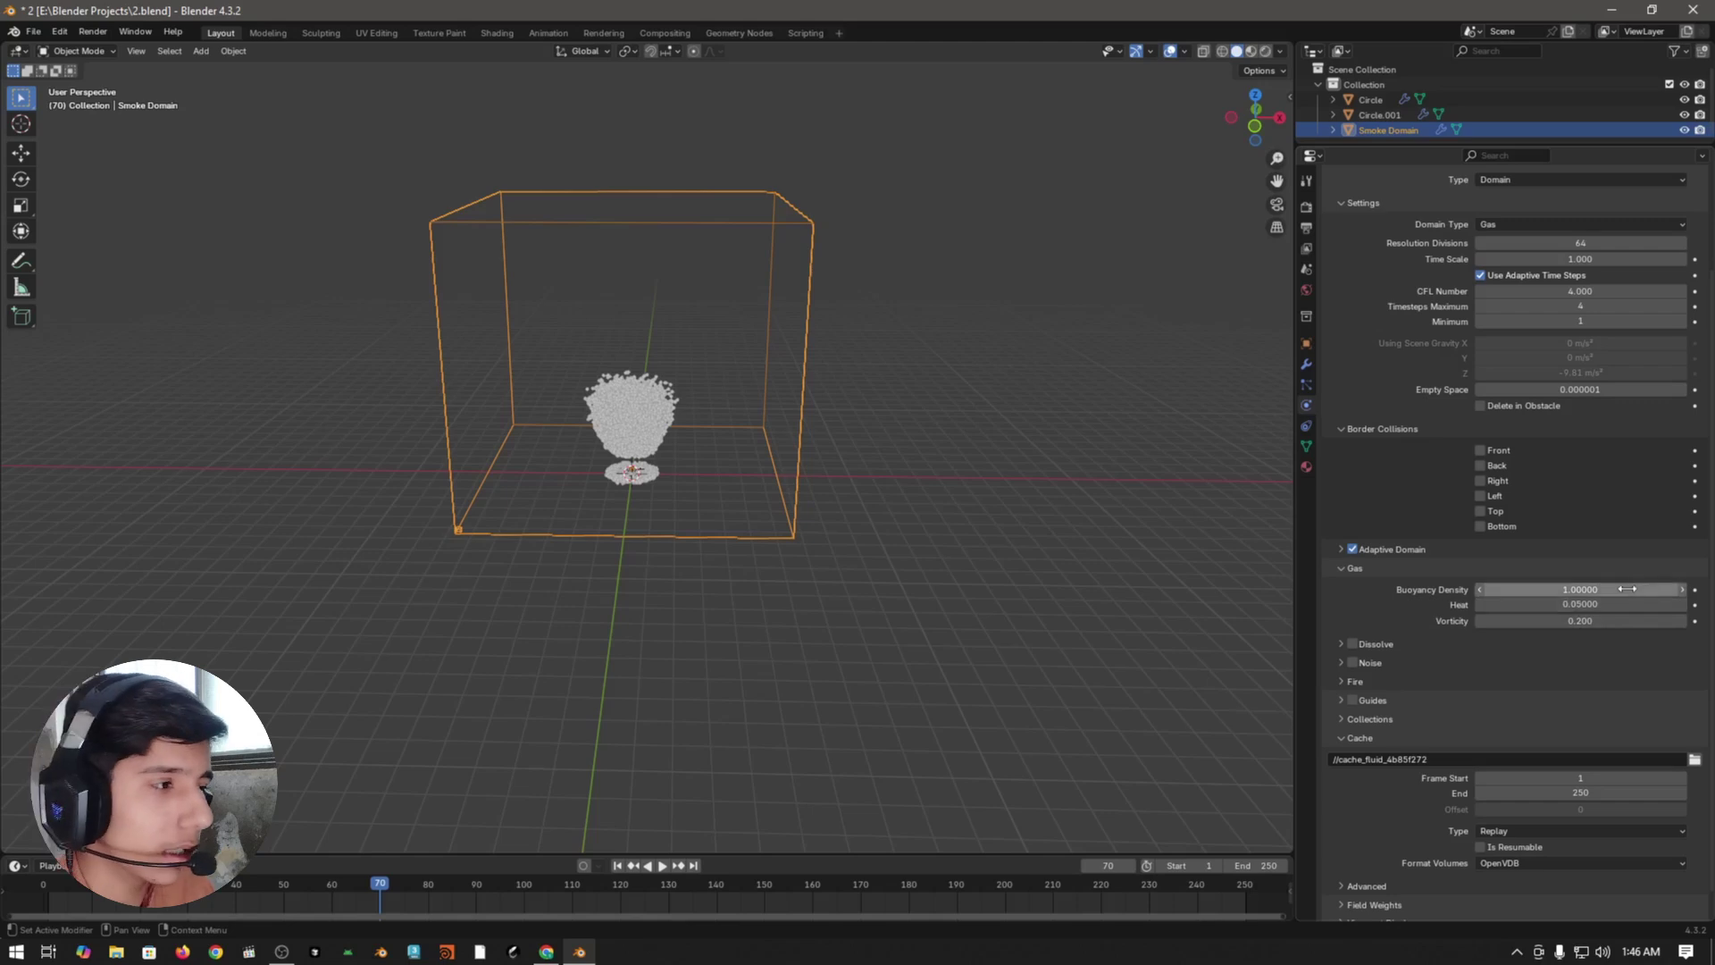
- Enable Noise for the smoke domain with a noise scale of 10
{"action": "scroll", "coordinate": [1350, 645], "scroll_direction": "down", "scroll_amount": 1}
{"action": "left_click", "coordinate": [1353, 633]}
{"action": "left_click", "coordinate": [1367, 633]}
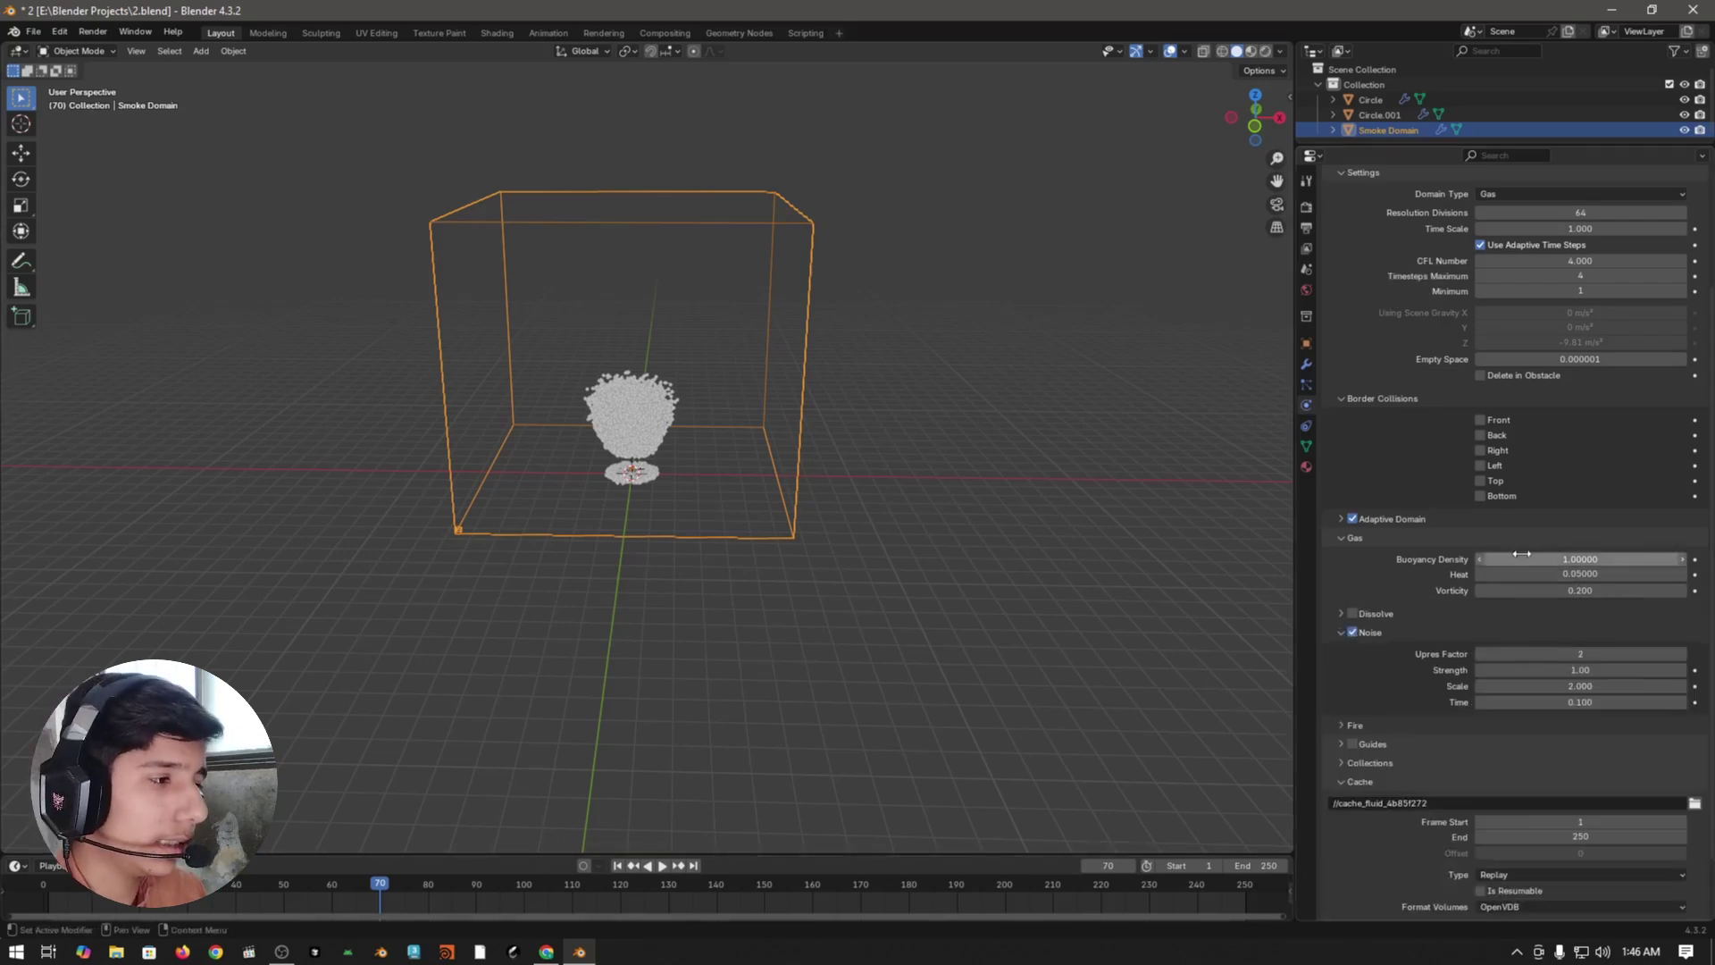
{"action": "scroll", "coordinate": [1430, 643], "scroll_direction": "down", "scroll_amount": 2}
{"action": "left_click", "coordinate": [1581, 627]}
{"action": "type", "text": "1"}
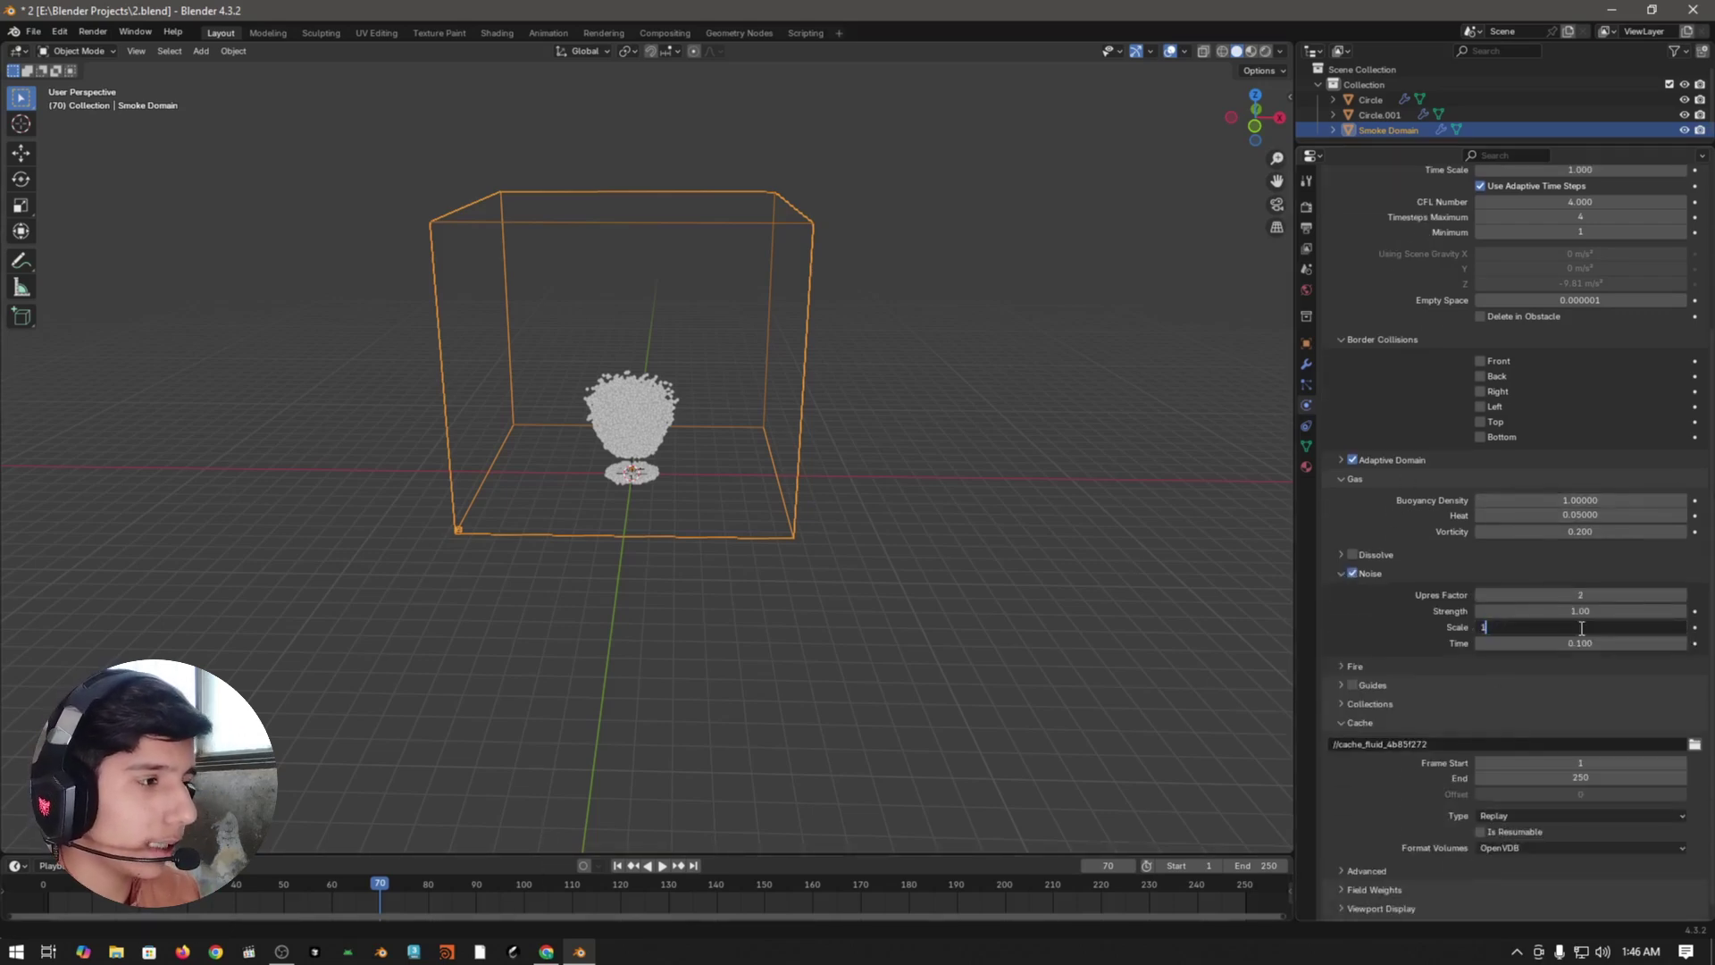
{"action": "type", "text": "0"}
{"action": "key", "text": "Return"}
{"action": "scroll", "coordinate": [1427, 612], "scroll_direction": "down", "scroll_amount": 1}
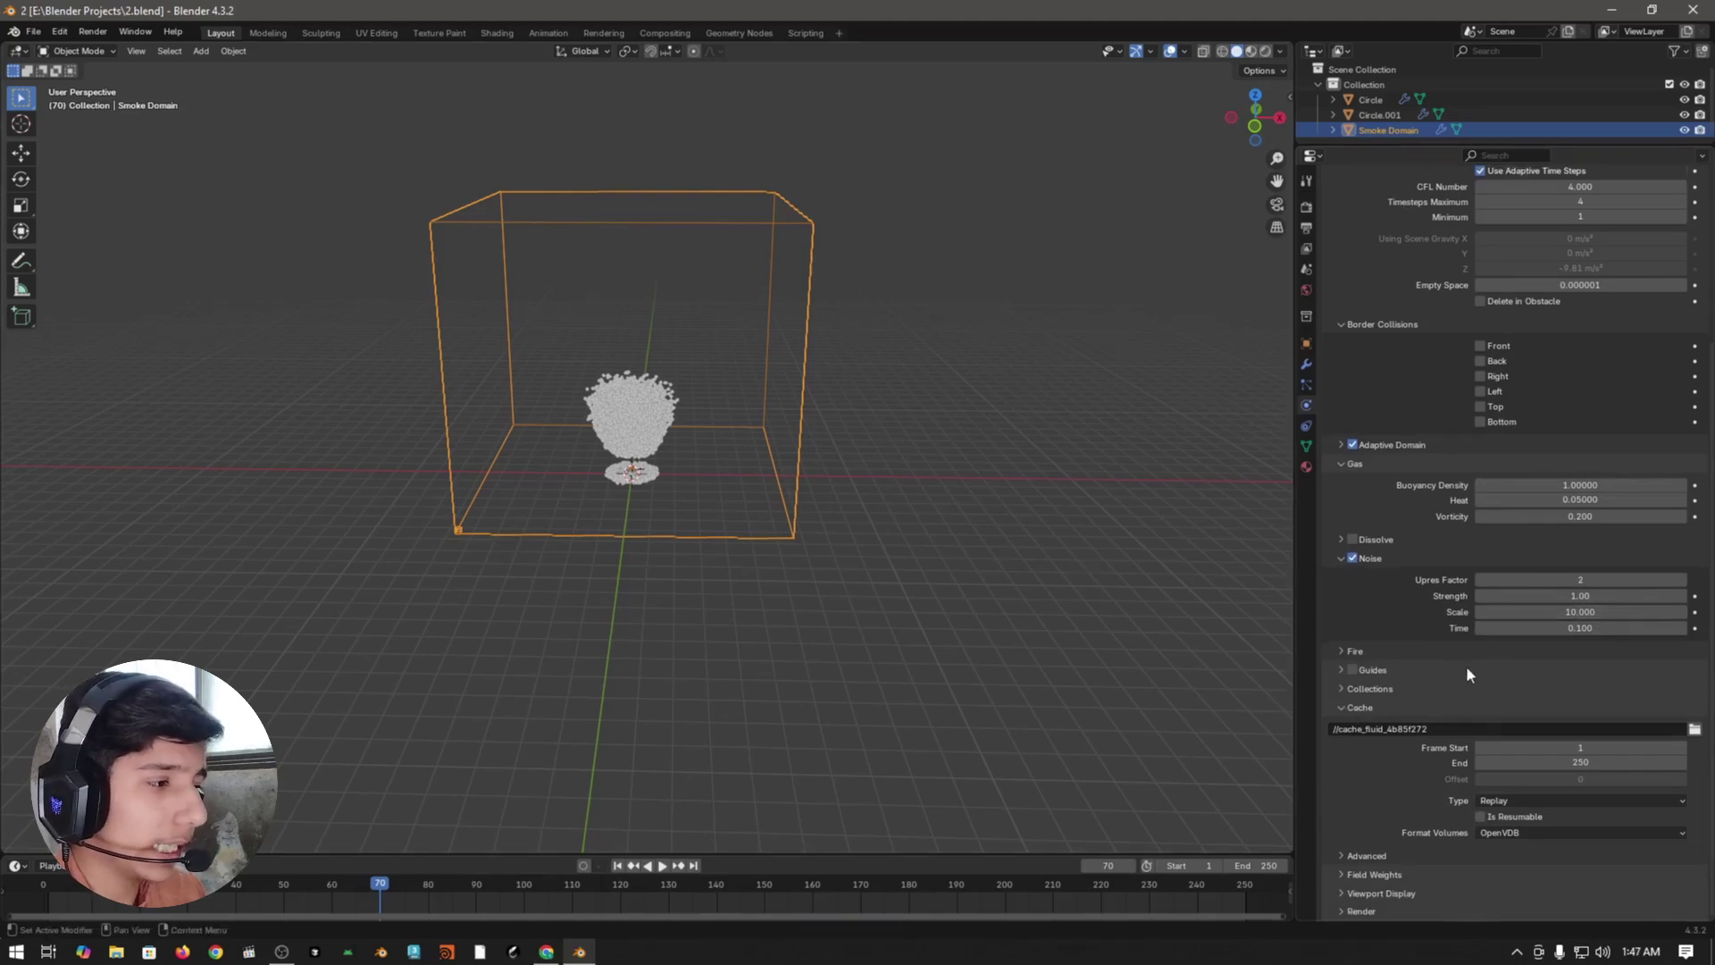
{"action": "left_click", "coordinate": [1509, 802]}
- Set the smoke domain cache to a resumable Modular cache
{"action": "left_click", "coordinate": [1514, 838]}
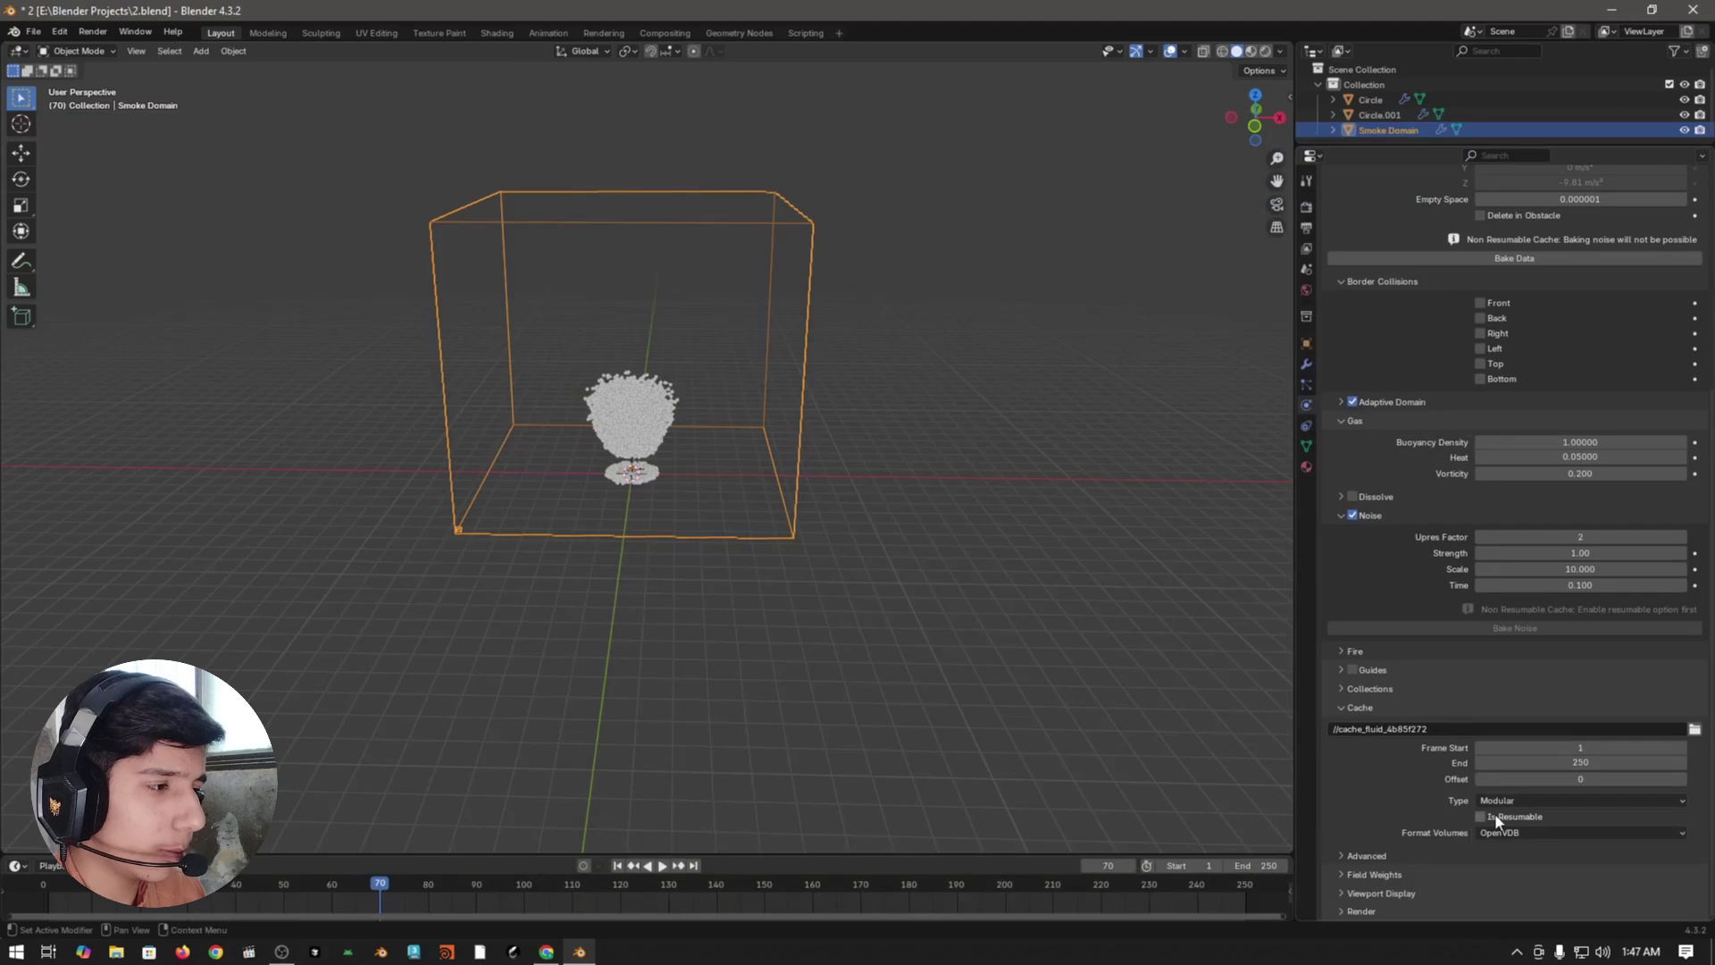
{"action": "left_click", "coordinate": [1490, 815]}
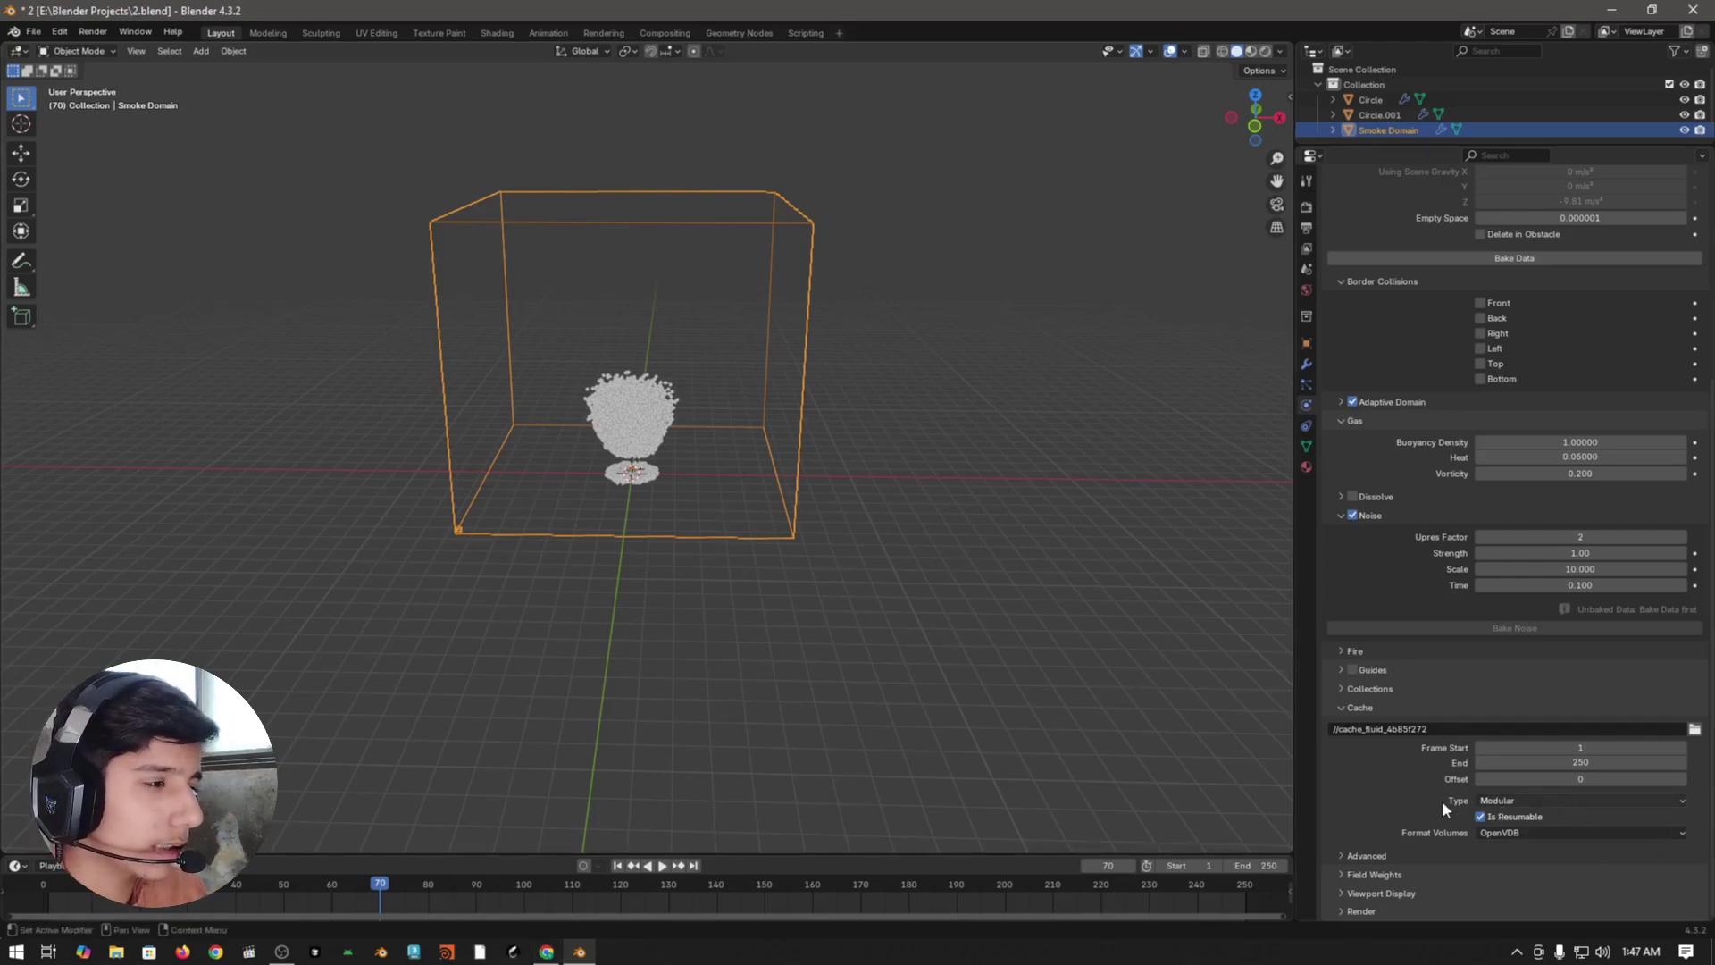
{"action": "left_click", "coordinate": [1533, 801]}
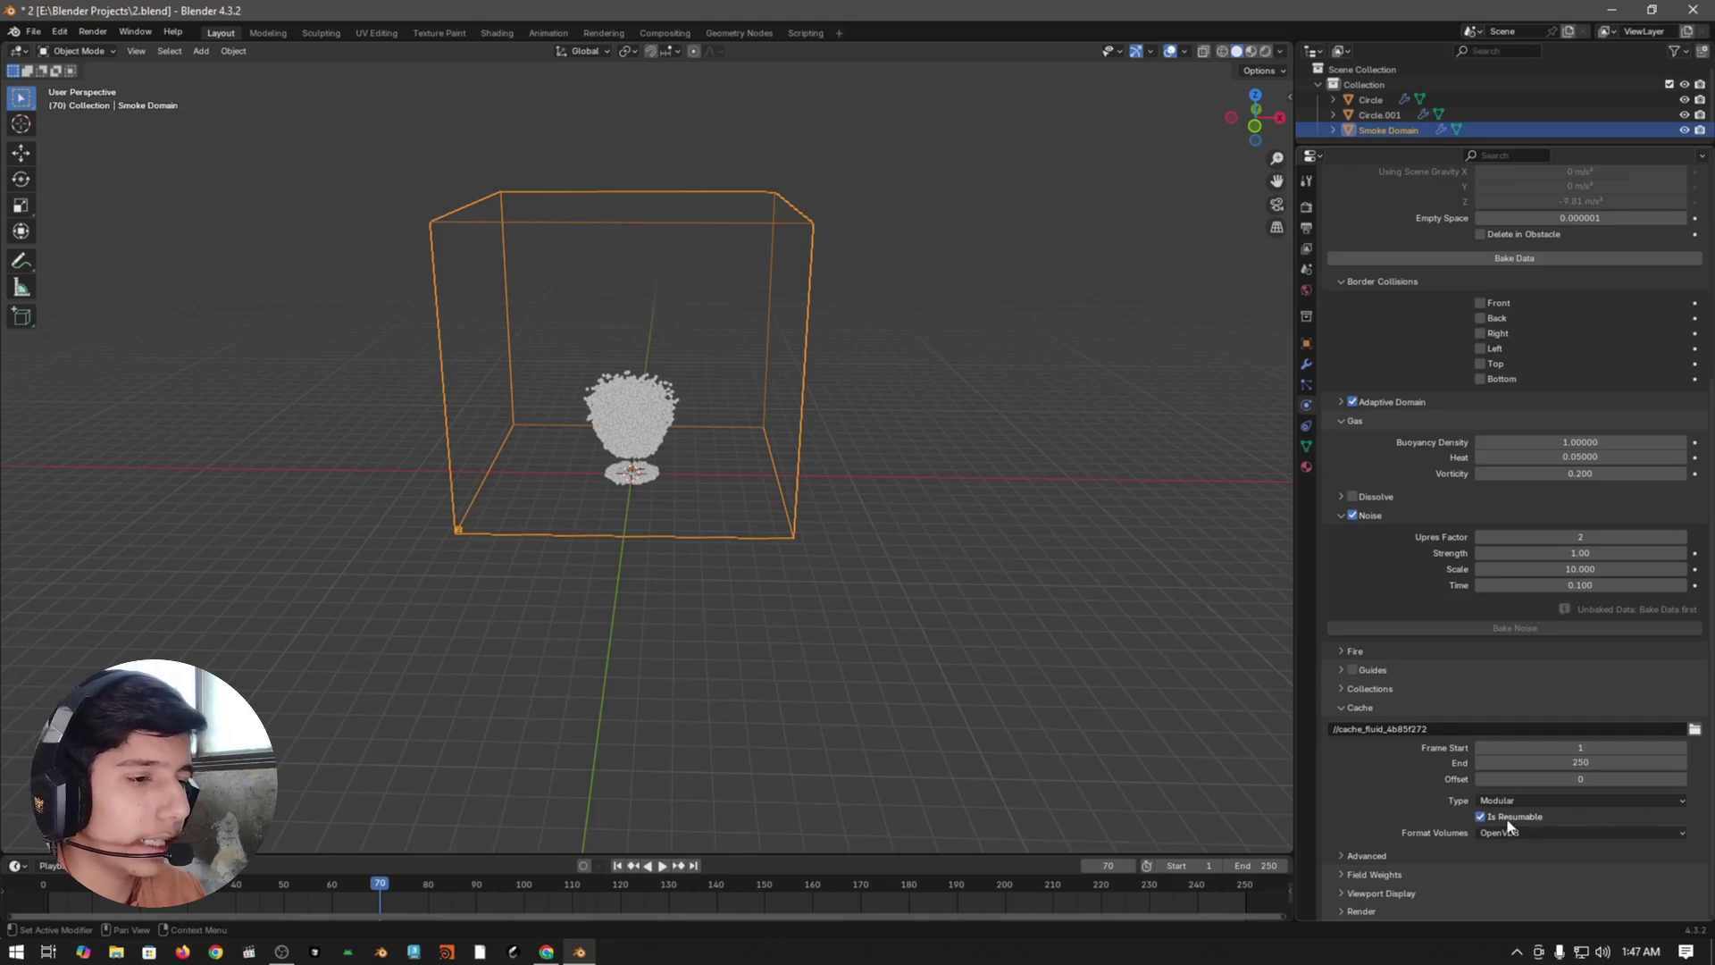
{"action": "scroll", "coordinate": [754, 546], "scroll_direction": "up", "scroll_amount": 6}
{"action": "scroll", "coordinate": [829, 537], "scroll_direction": "up", "scroll_amount": 5}
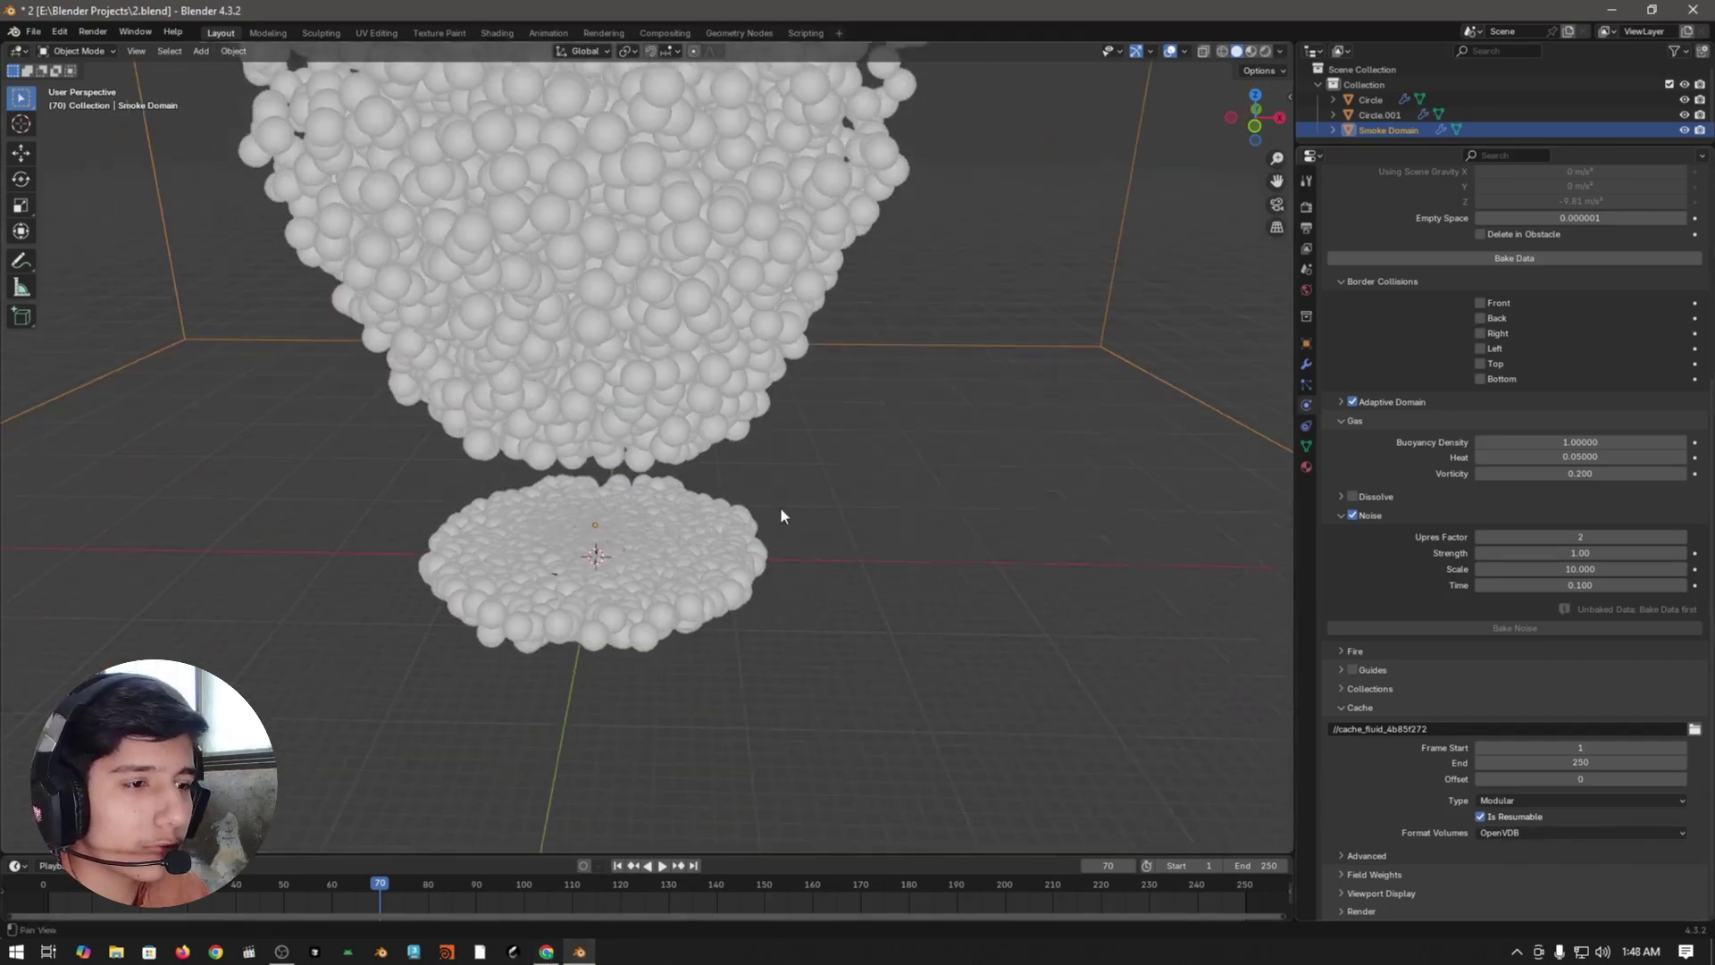
- Return to frame 1 and select the Circle.001 ring emitter
{"action": "key", "text": "shift+Left"}
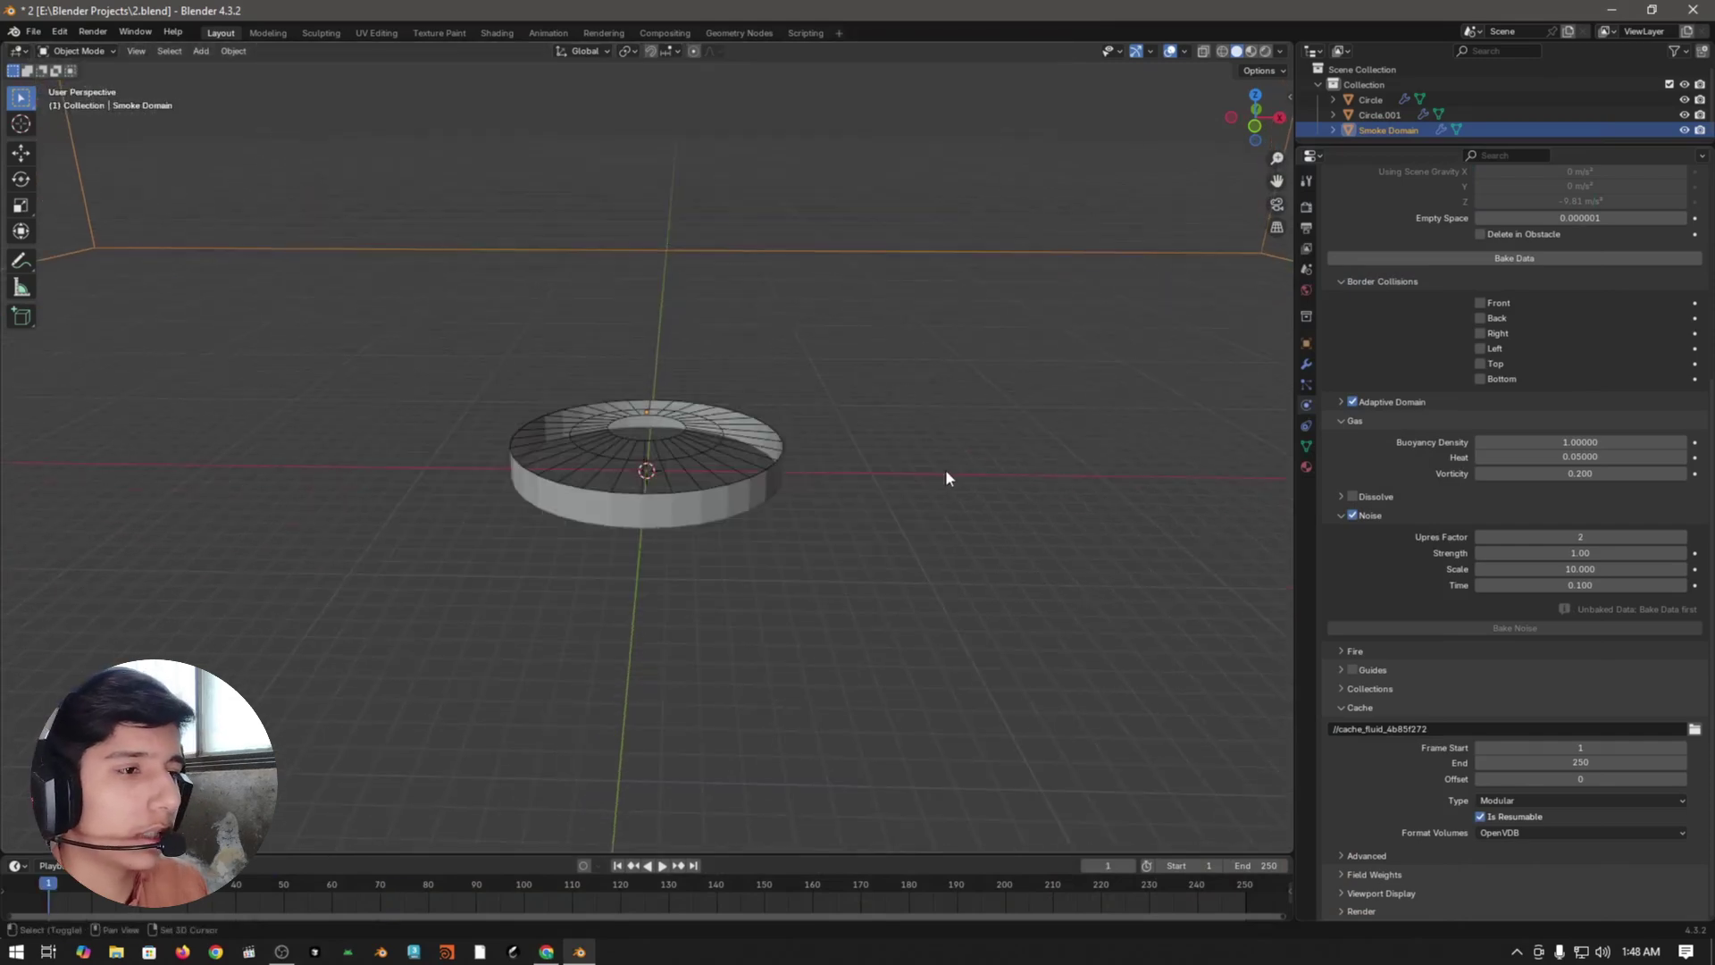
{"action": "left_click", "coordinate": [693, 511]}
{"action": "key", "text": "g"}
{"action": "right_click", "coordinate": [727, 534]}
{"action": "left_click", "coordinate": [681, 429]}
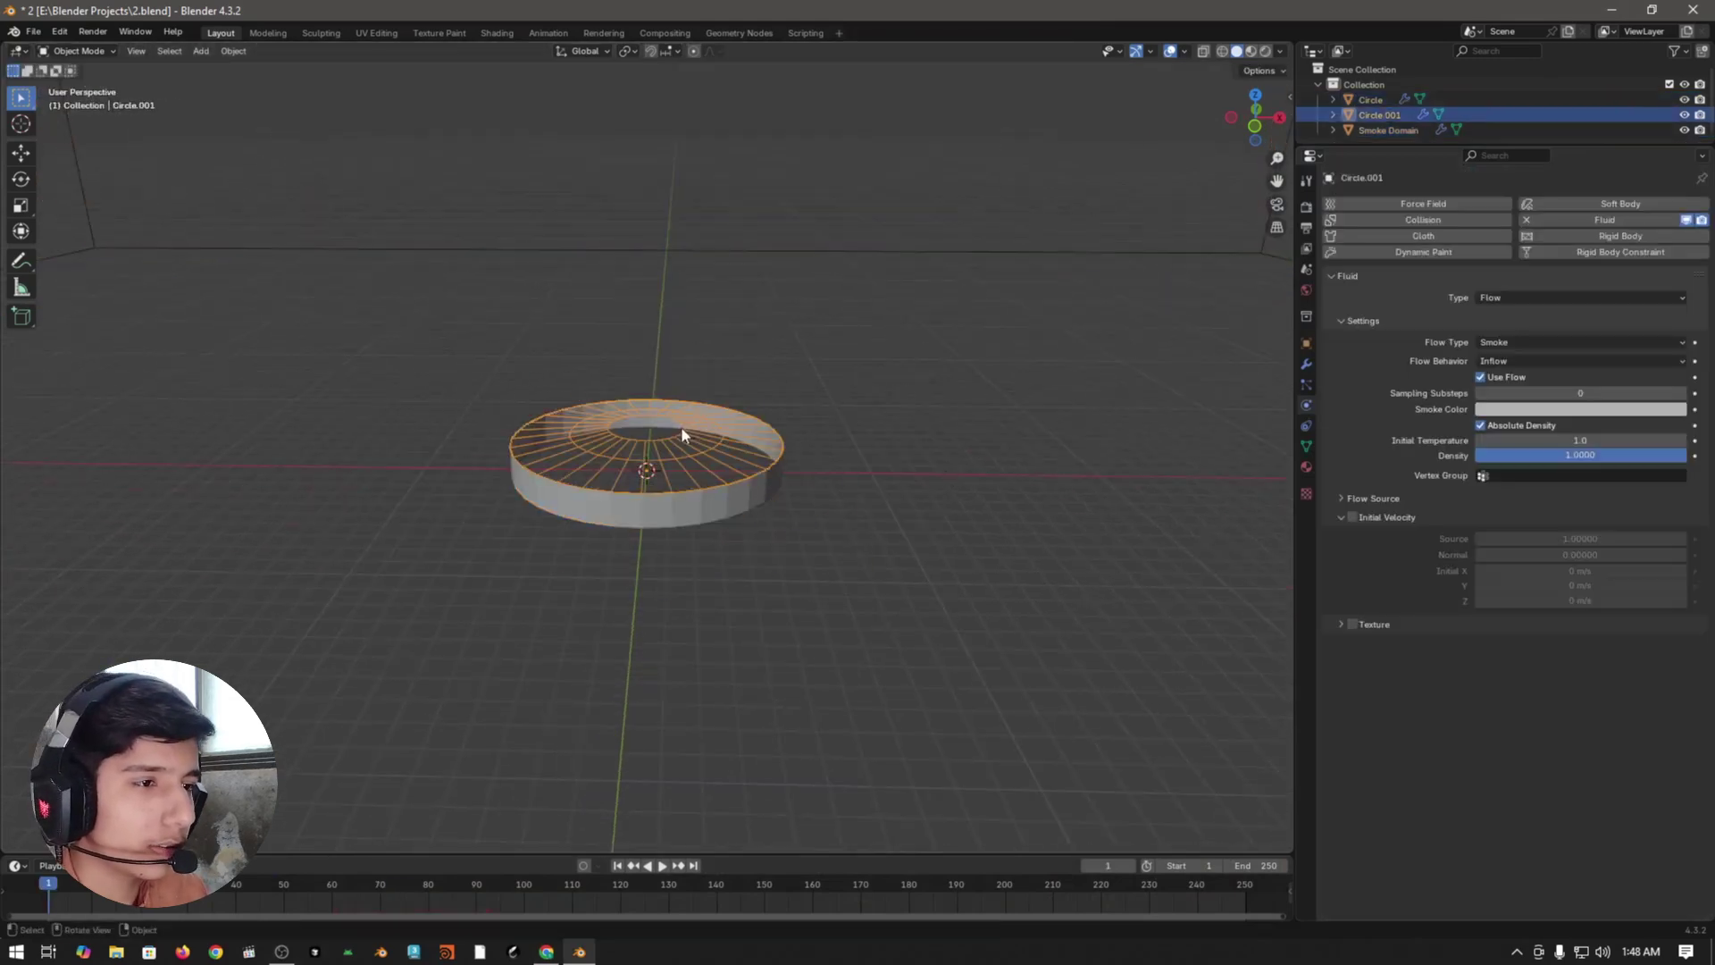
{"action": "key", "text": "g"}
{"action": "key", "text": "Escape"}
{"action": "scroll", "coordinate": [705, 356], "scroll_direction": "up", "scroll_amount": 4}
{"action": "middle_click_drag", "start_coordinate": [705, 355], "coordinate": [940, 432]}
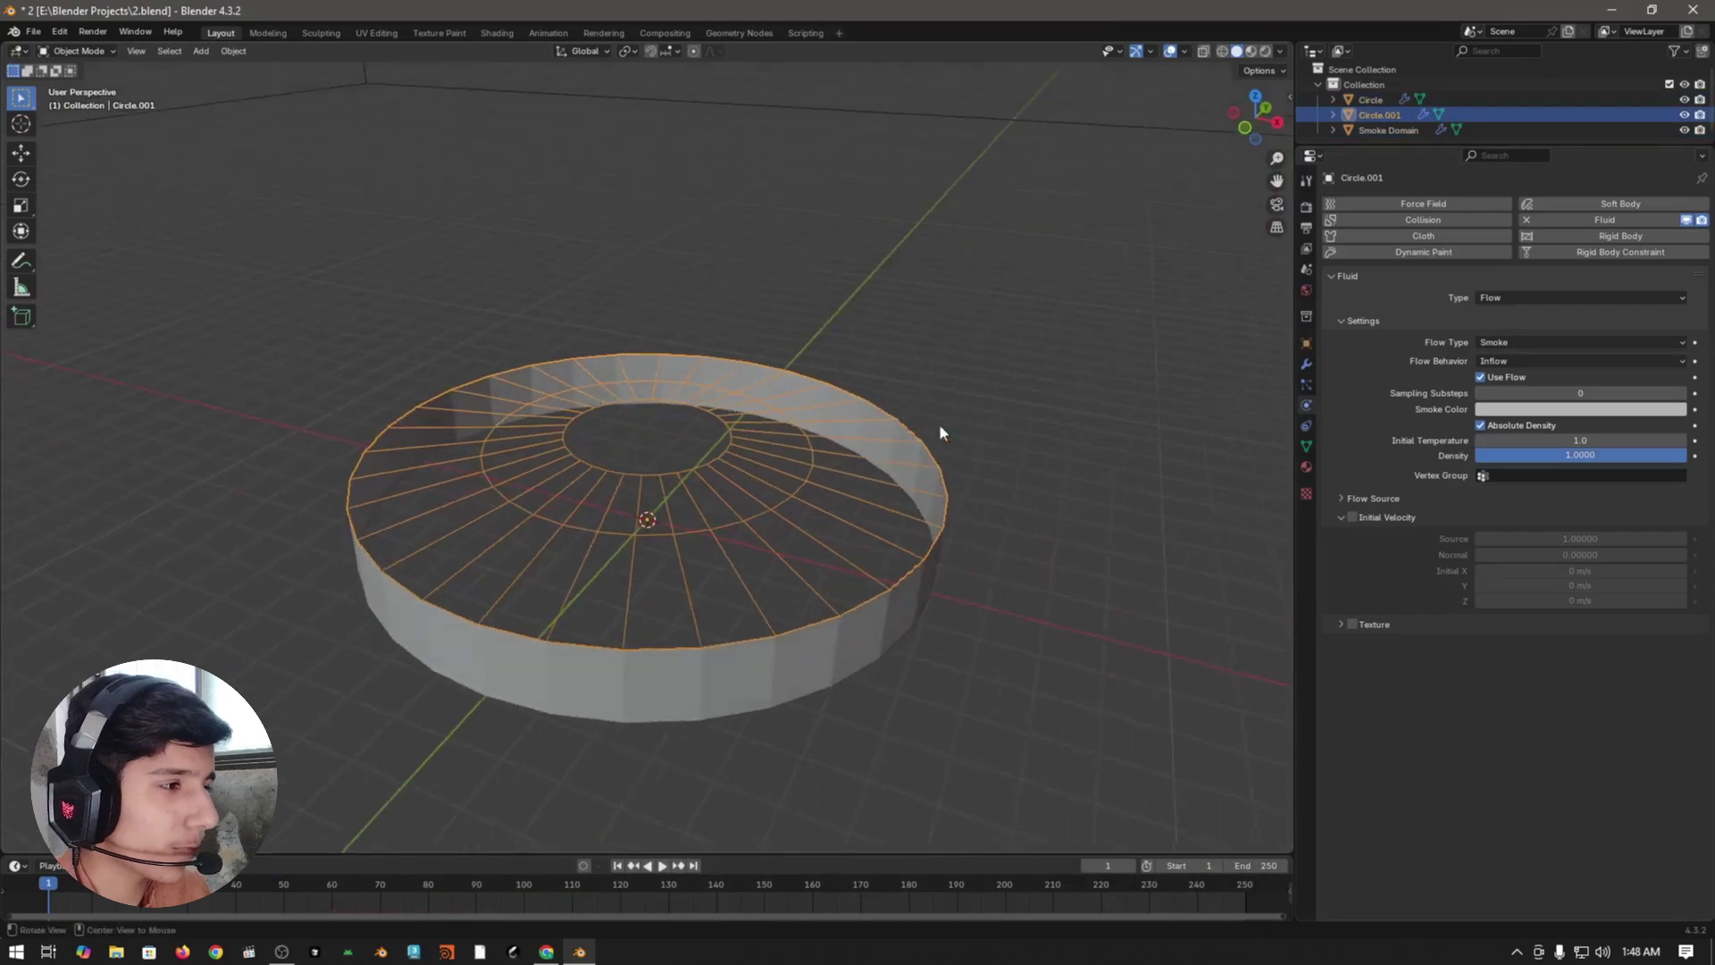
- Feed Circle.001's flow from ParticleSystem with custom size and initial velocity source 2
{"action": "left_click", "coordinate": [1363, 498]}
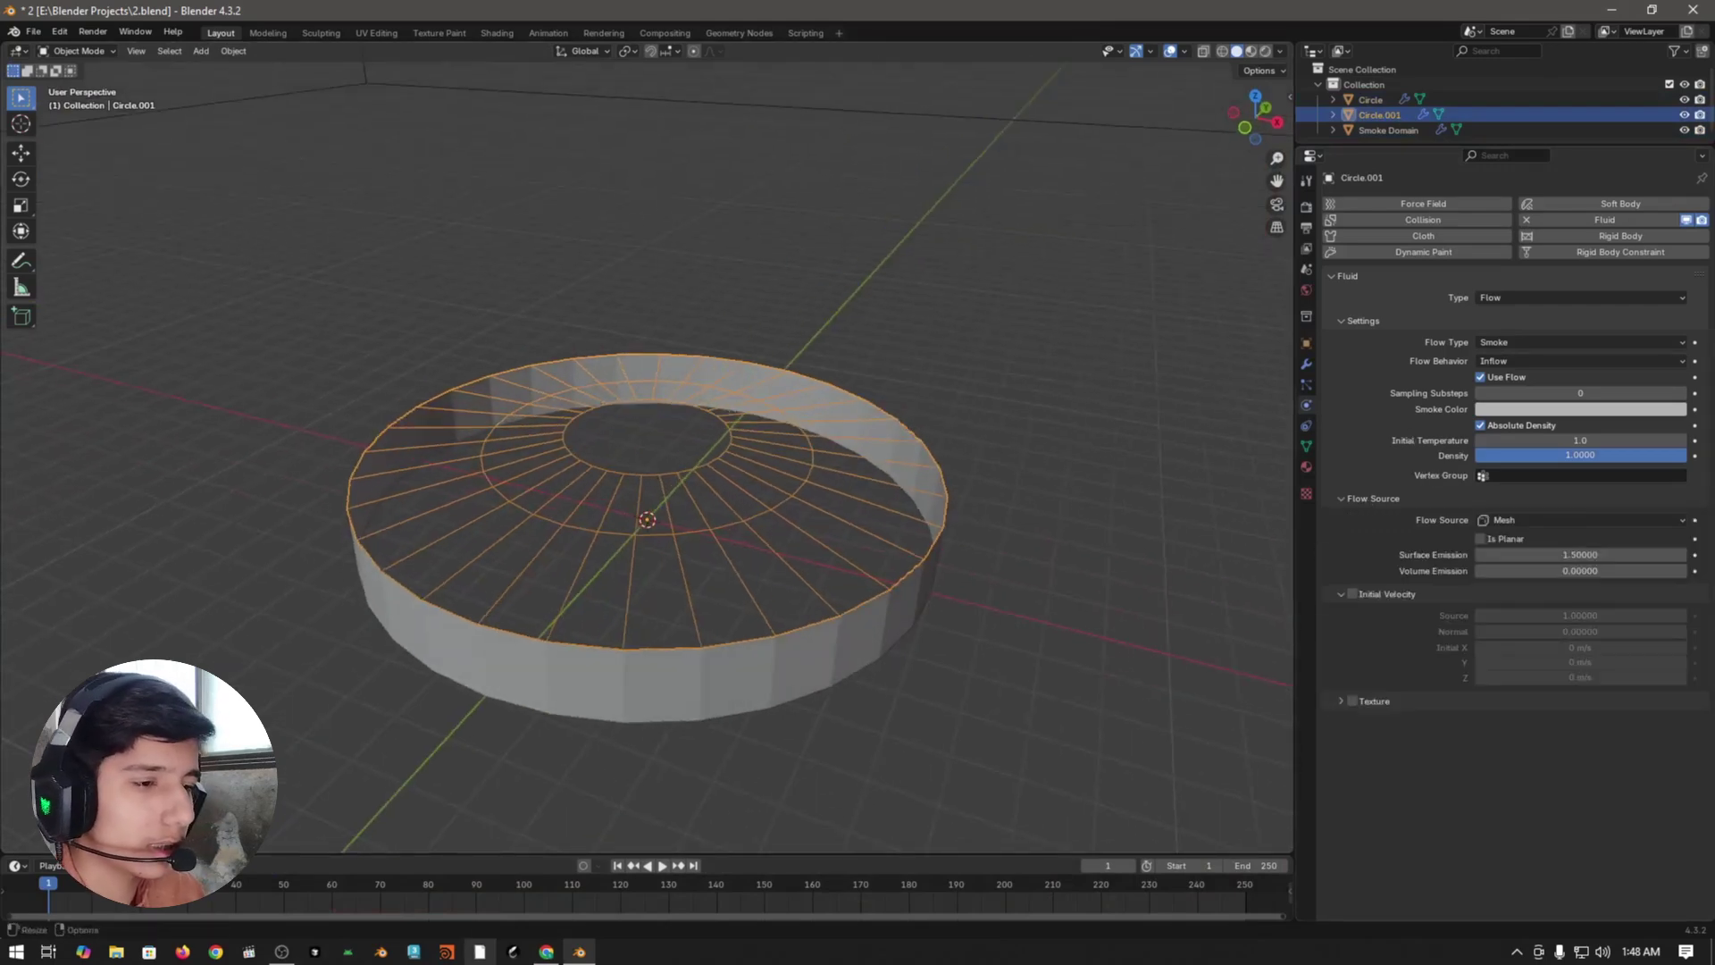
{"action": "left_click", "coordinate": [1531, 520]}
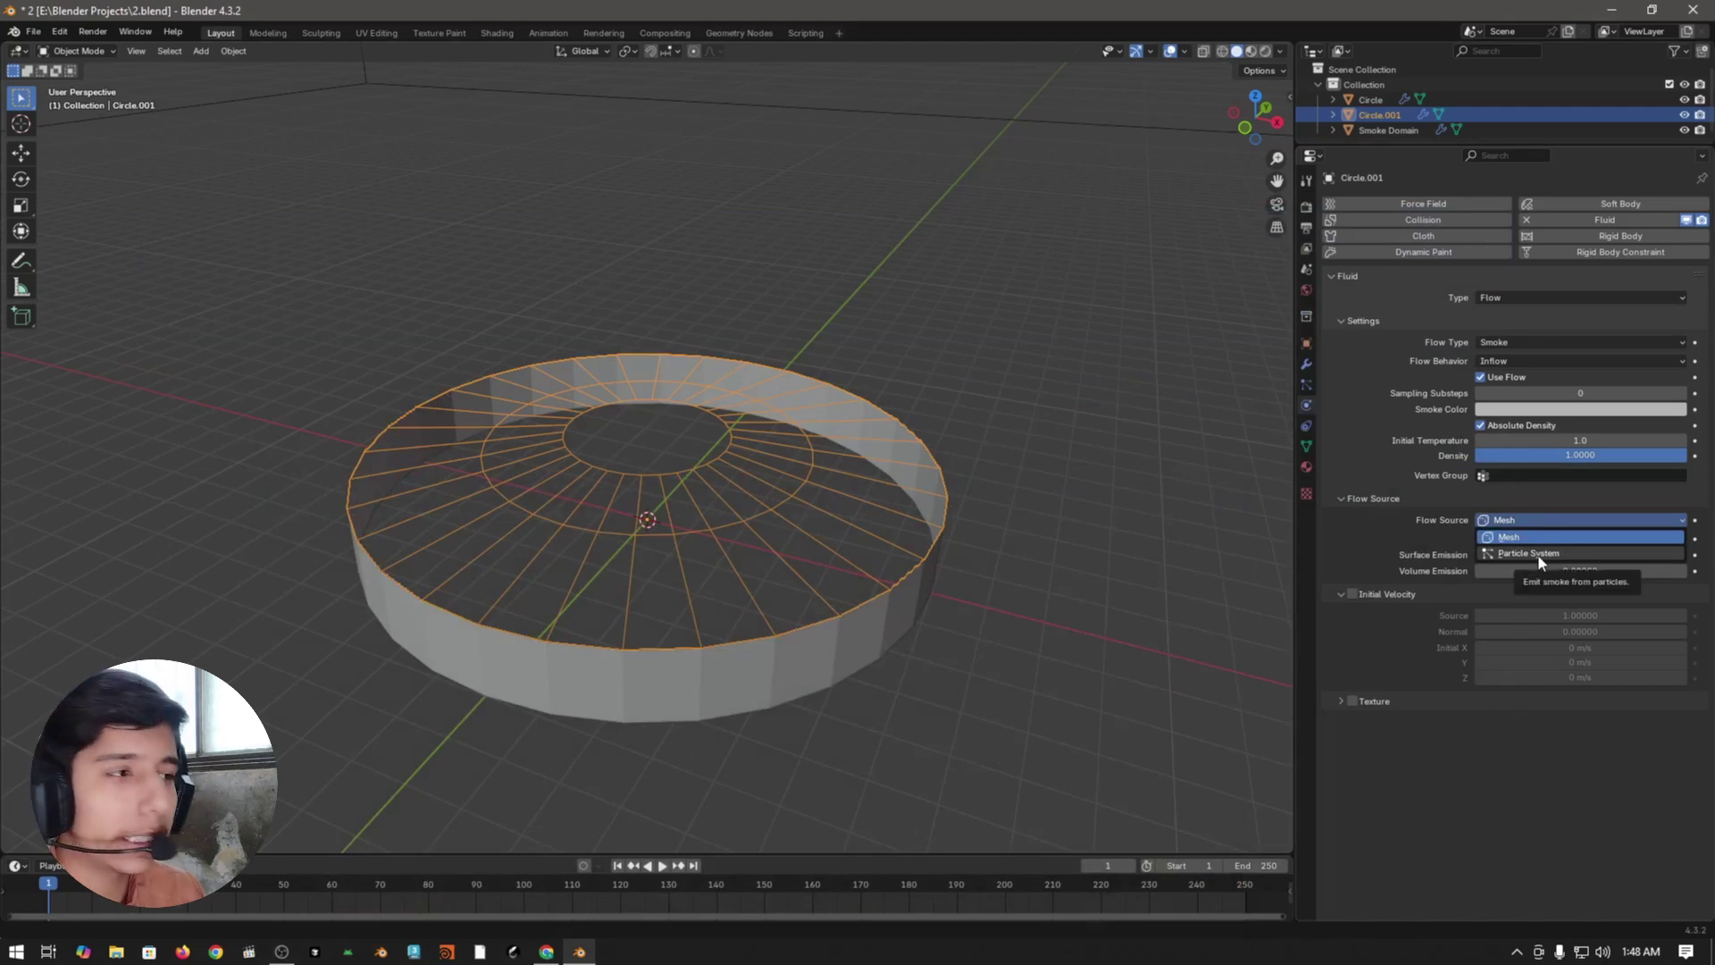
{"action": "left_click", "coordinate": [1536, 554]}
{"action": "left_click", "coordinate": [1605, 530]}
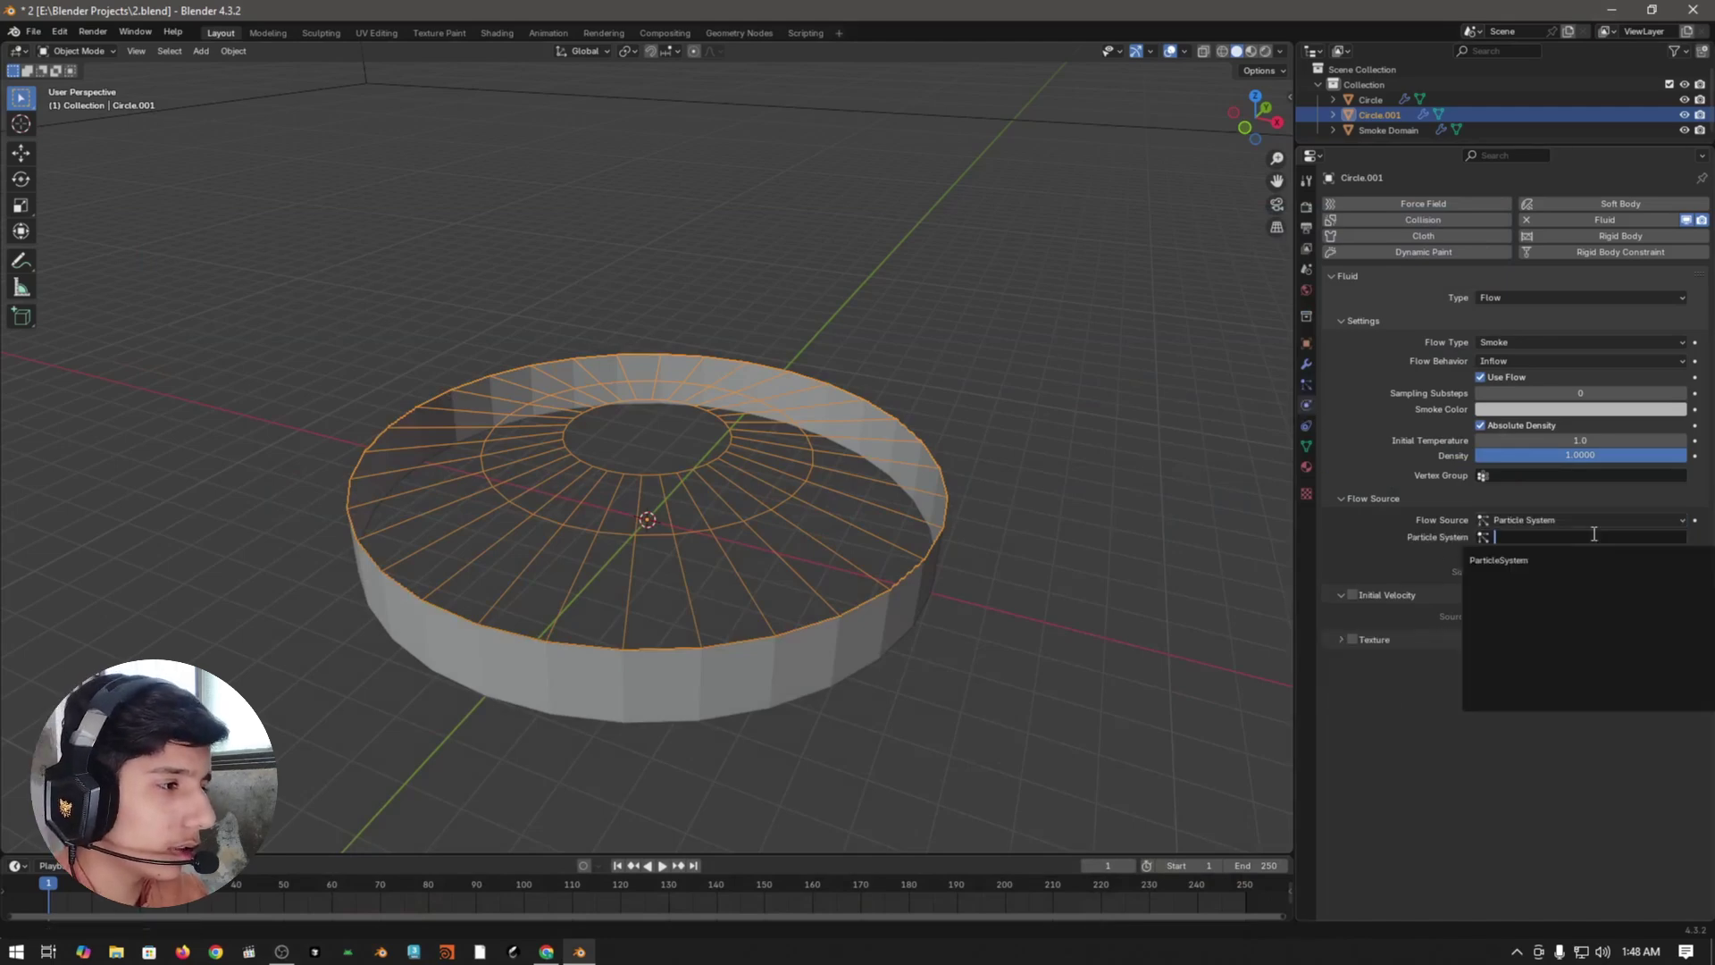
{"action": "left_click", "coordinate": [1528, 568]}
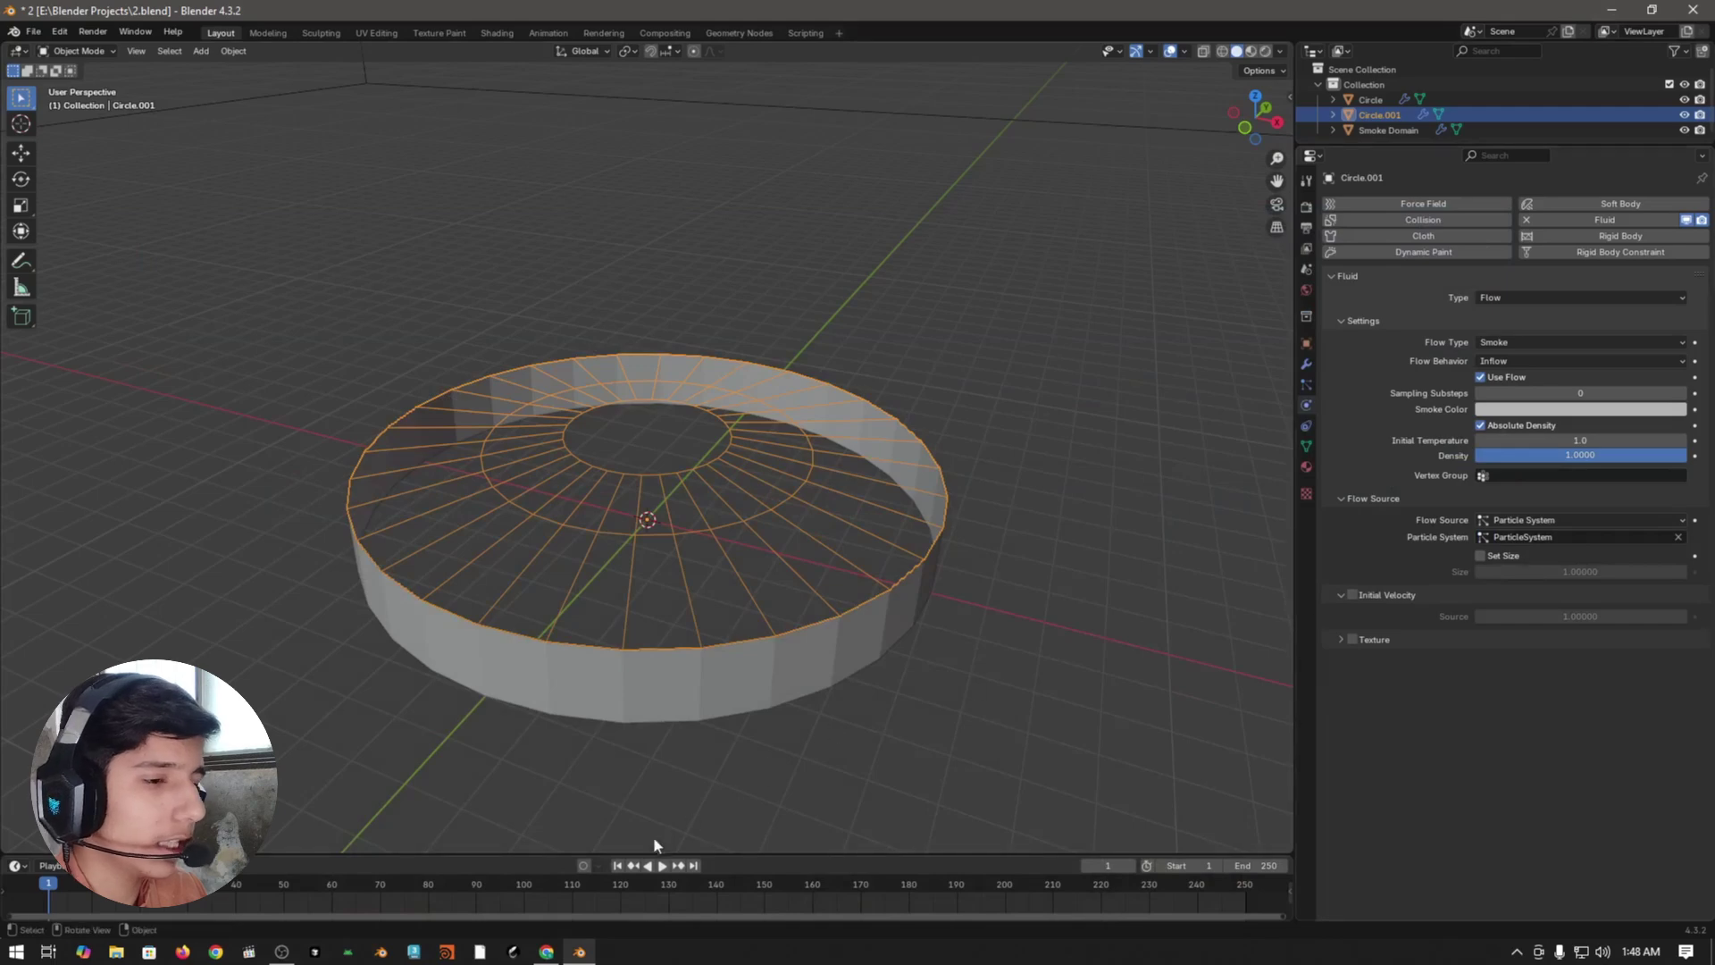
{"action": "left_click", "coordinate": [1502, 555]}
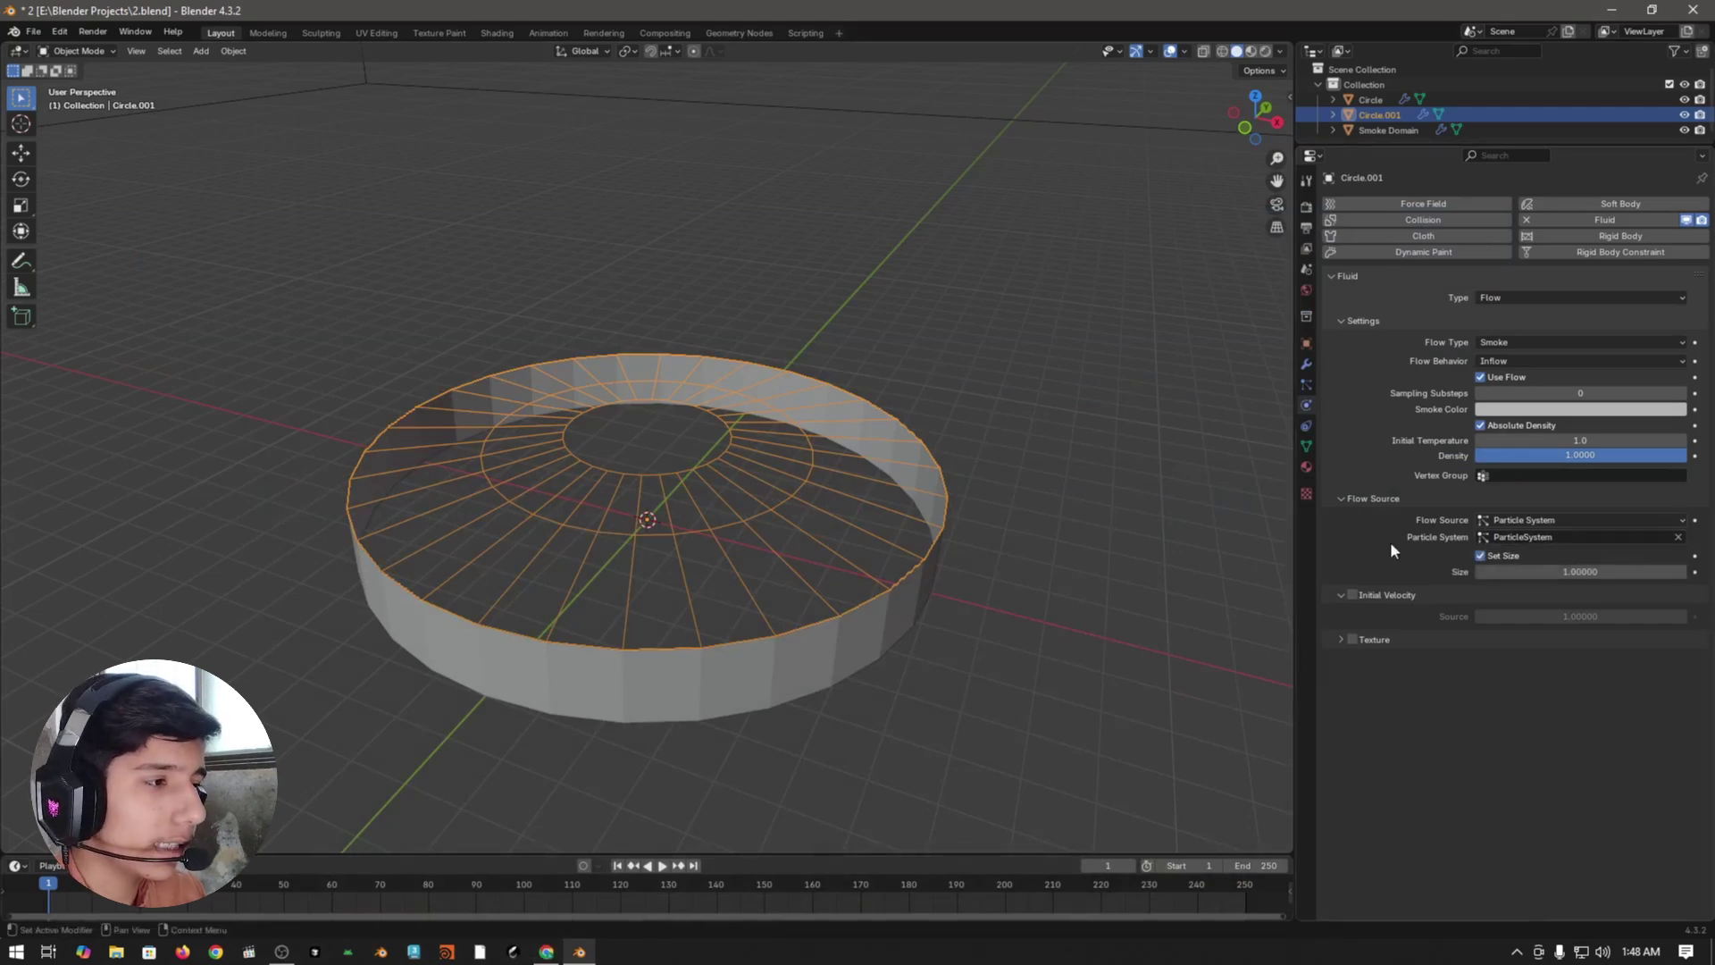
{"action": "left_click", "coordinate": [1353, 595]}
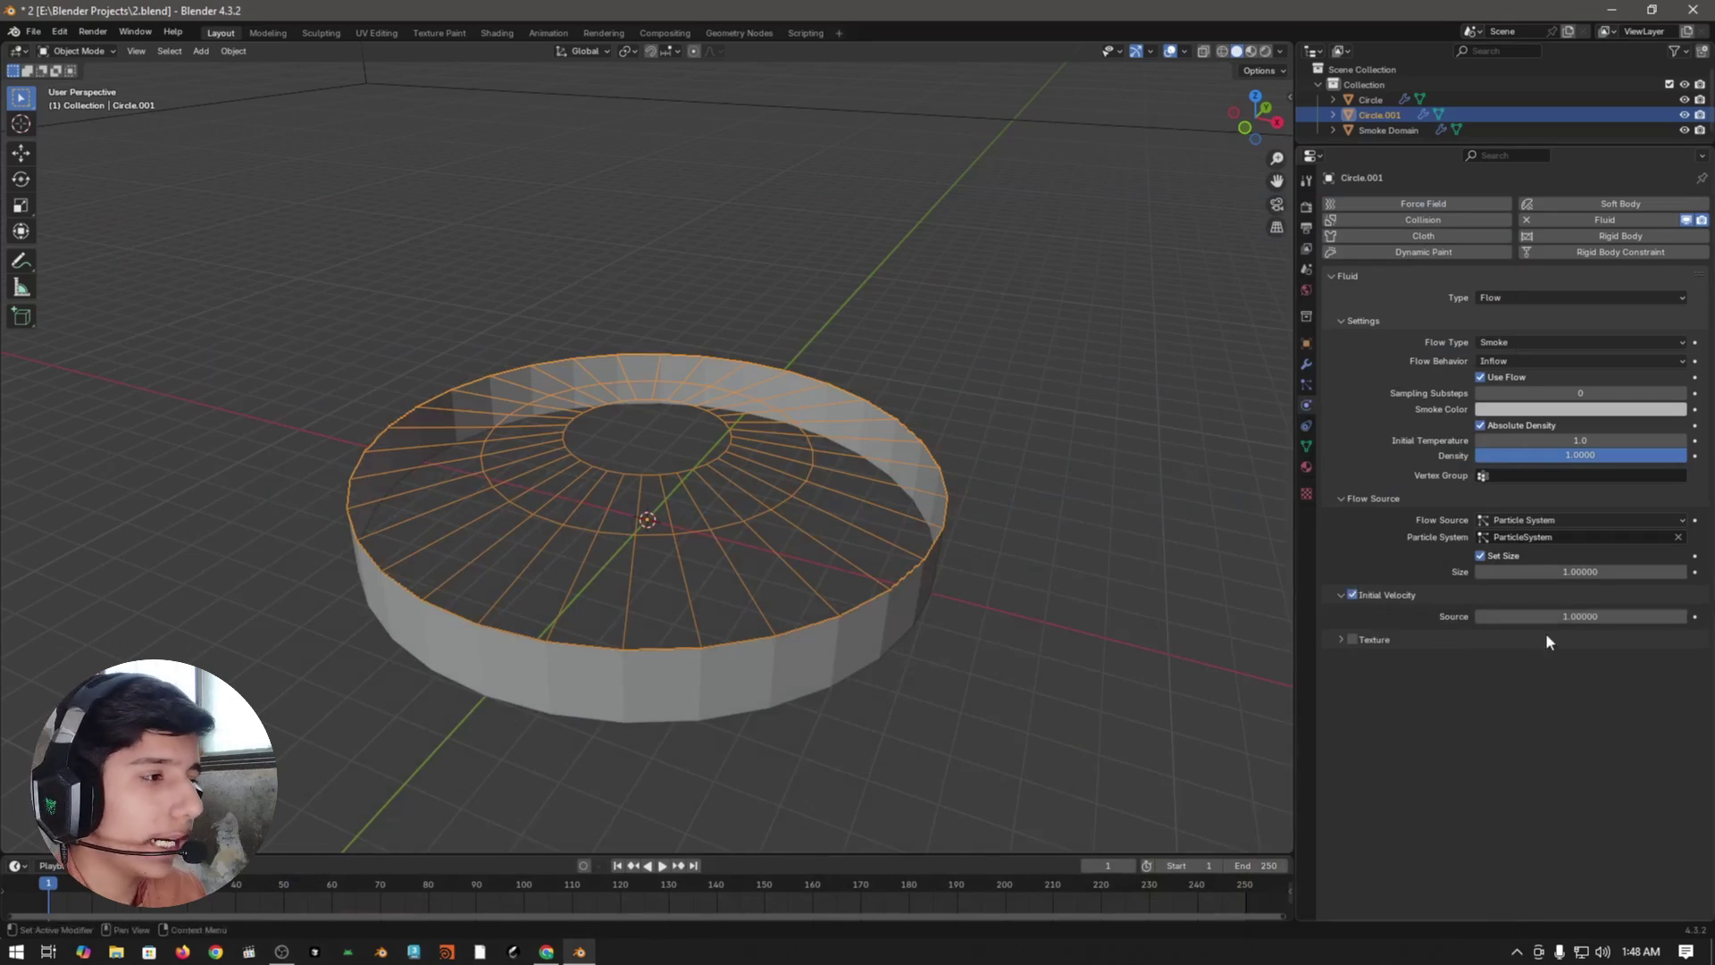
{"action": "left_click", "coordinate": [1589, 615]}
{"action": "type", "text": "2"}
{"action": "key", "text": "Return"}
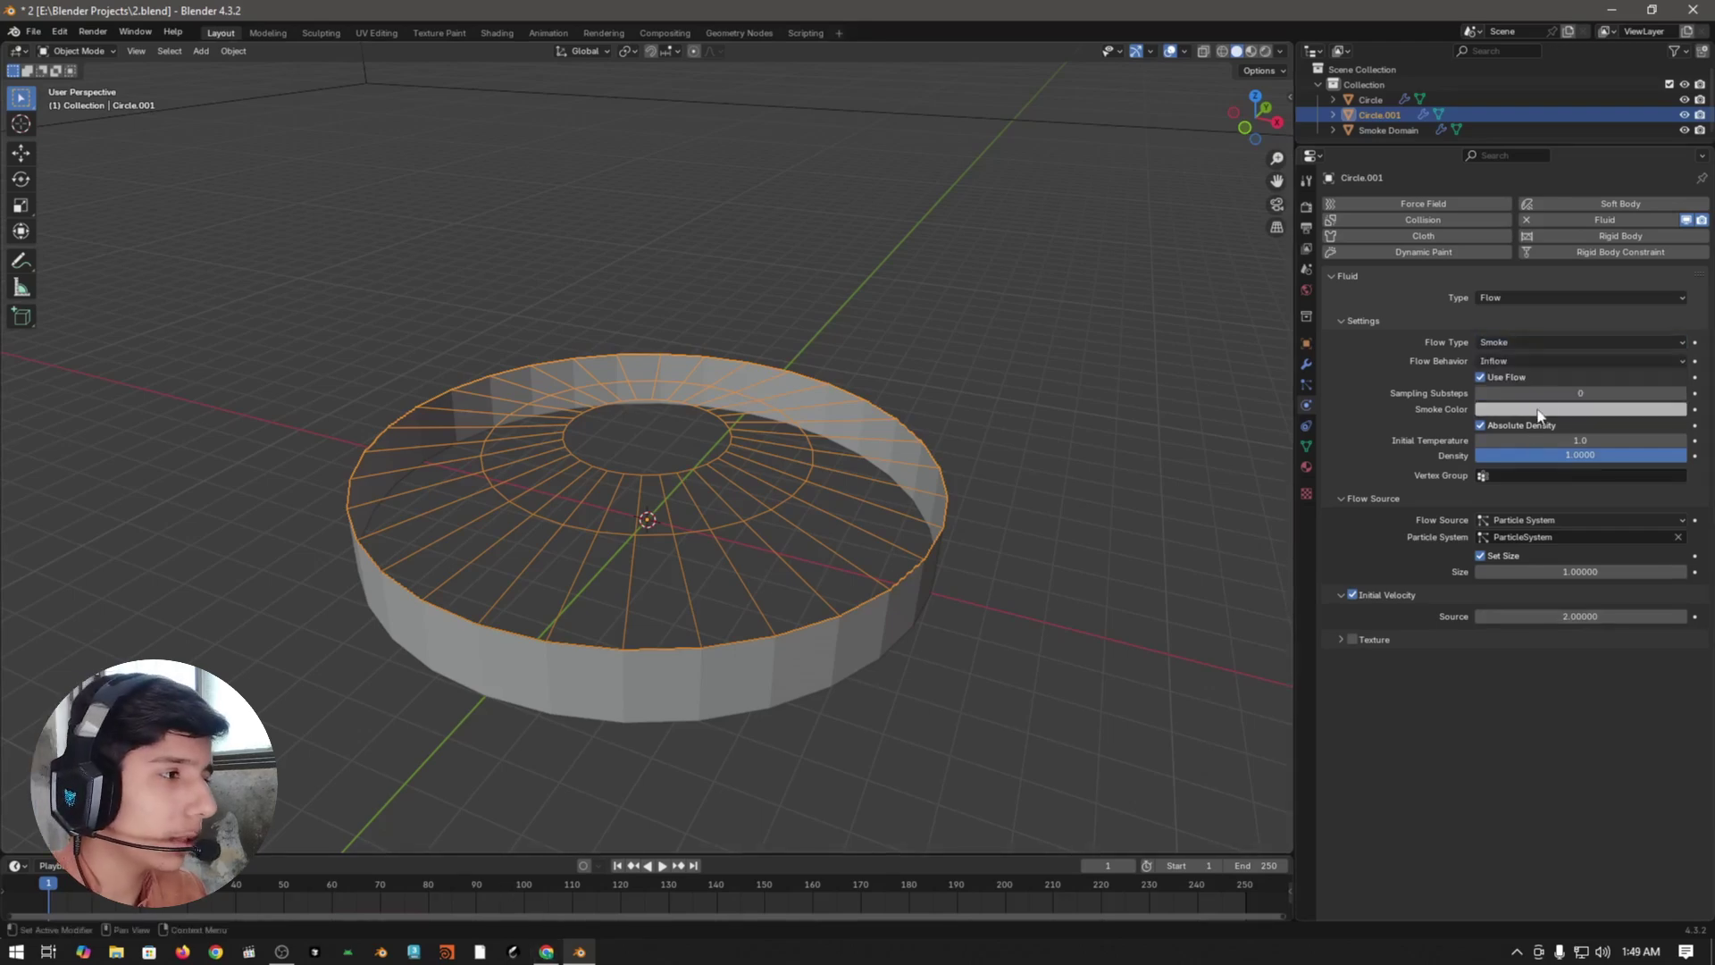
- Set Circle.001's flow type to Fire + Smoke with fuel 2
{"action": "left_click", "coordinate": [1533, 342]}
{"action": "left_click", "coordinate": [1520, 379]}
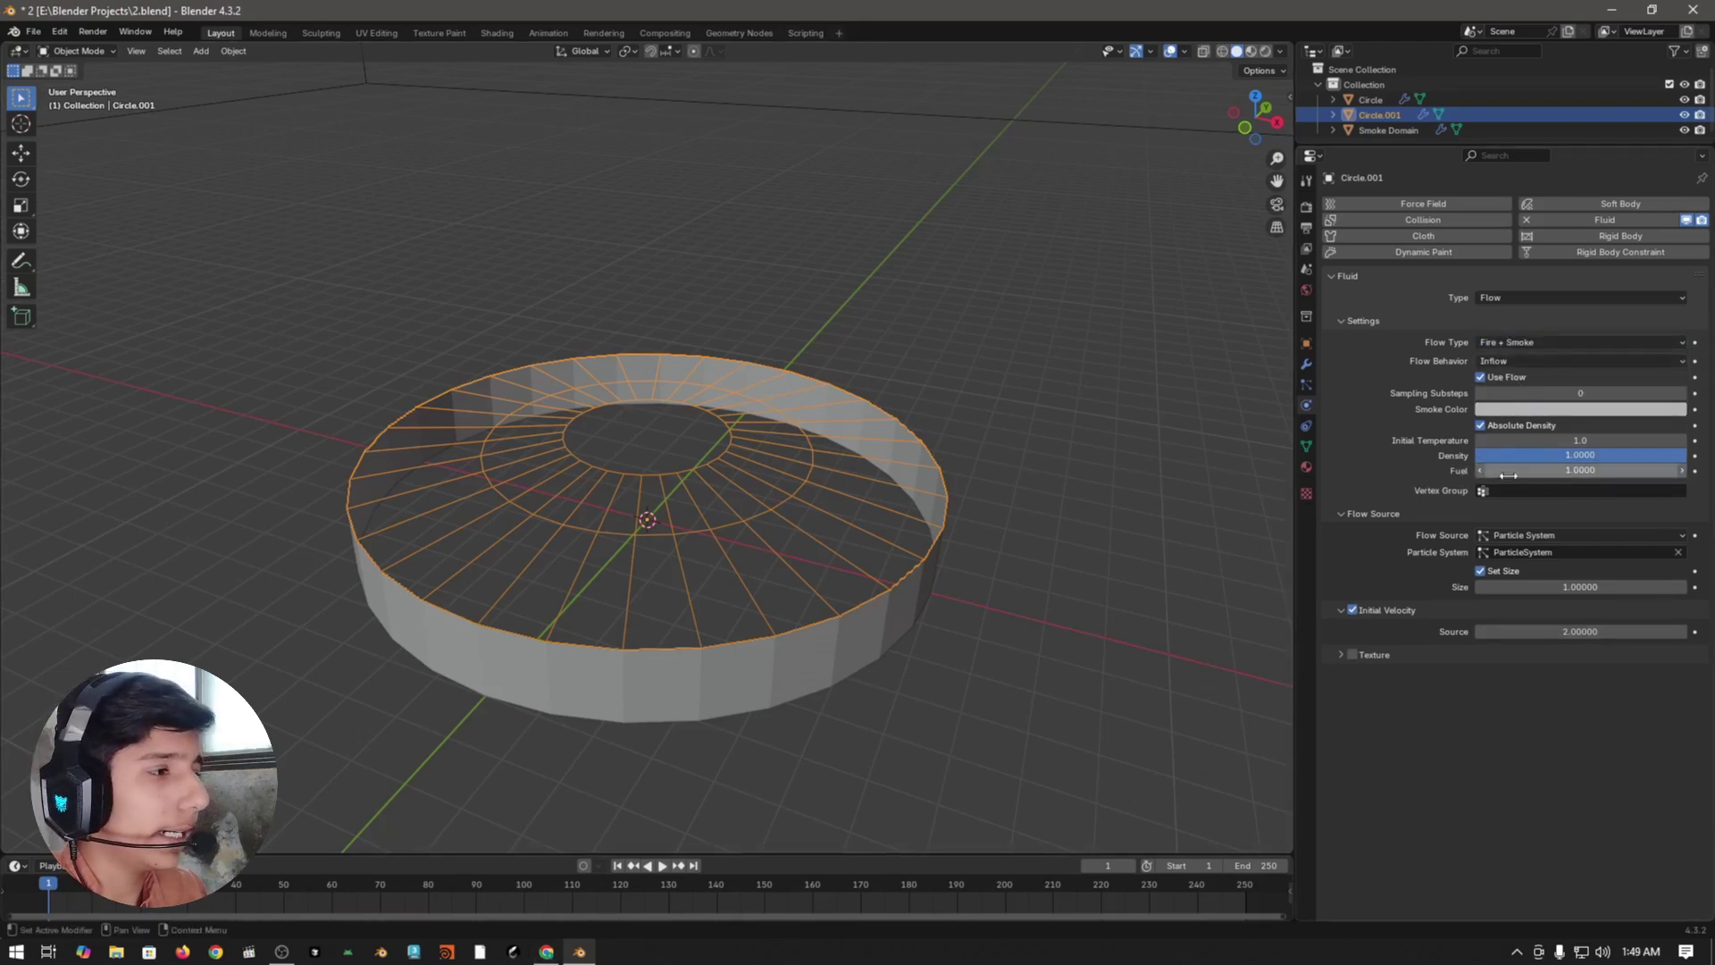
{"action": "left_click", "coordinate": [1573, 469]}
{"action": "type", "text": "2"}
{"action": "key", "text": "Return"}
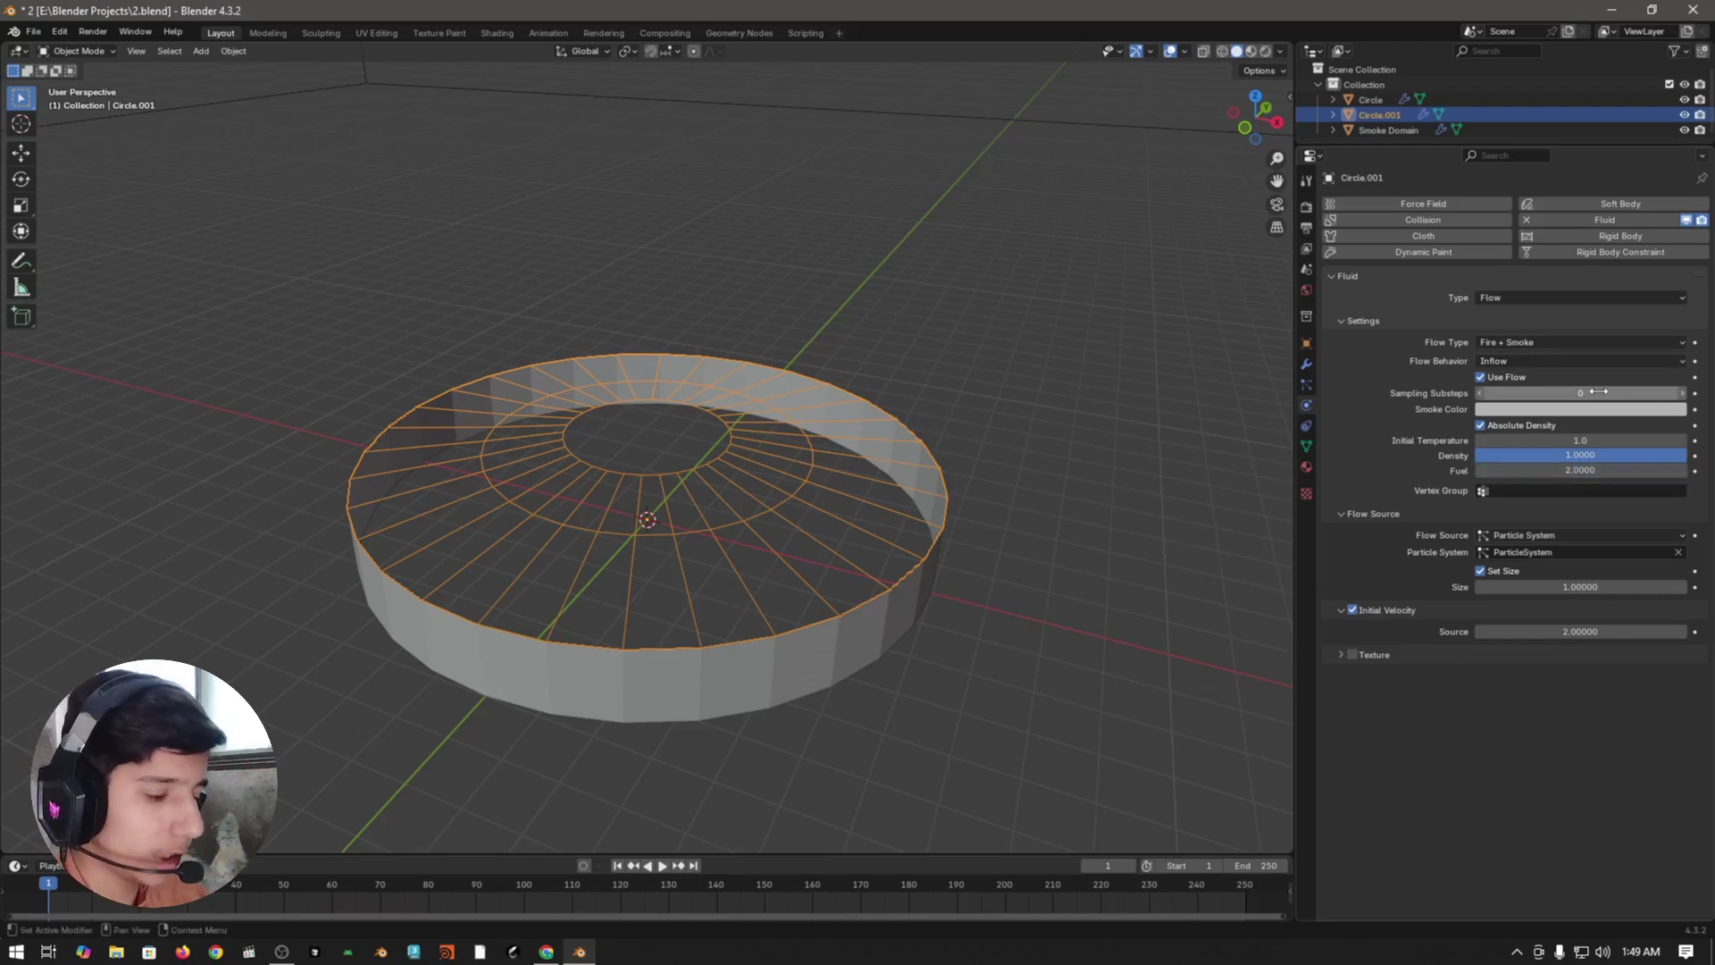
{"action": "left_click", "coordinate": [1599, 391]}
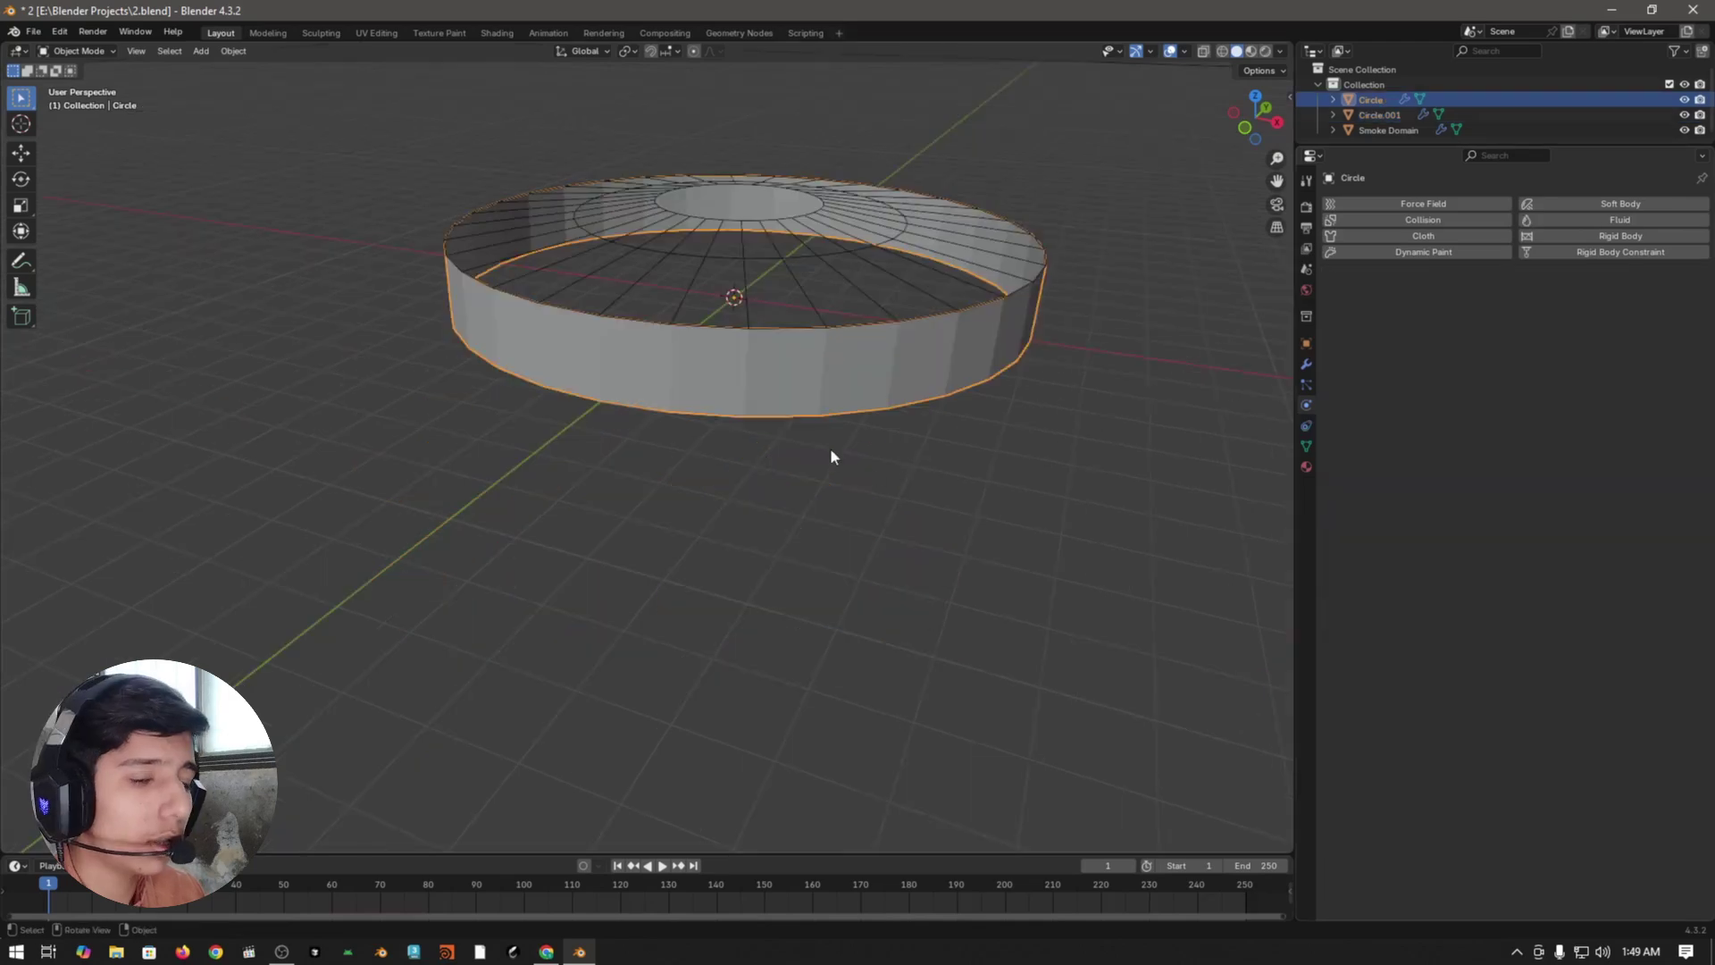
- Add Fluid physics to Circle as a Flow object with Inflow behavior
{"action": "key", "text": "g"}
{"action": "right_click", "coordinate": [820, 459]}
{"action": "middle_click_drag", "start_coordinate": [820, 459], "coordinate": [733, 640], "text": "shift"}
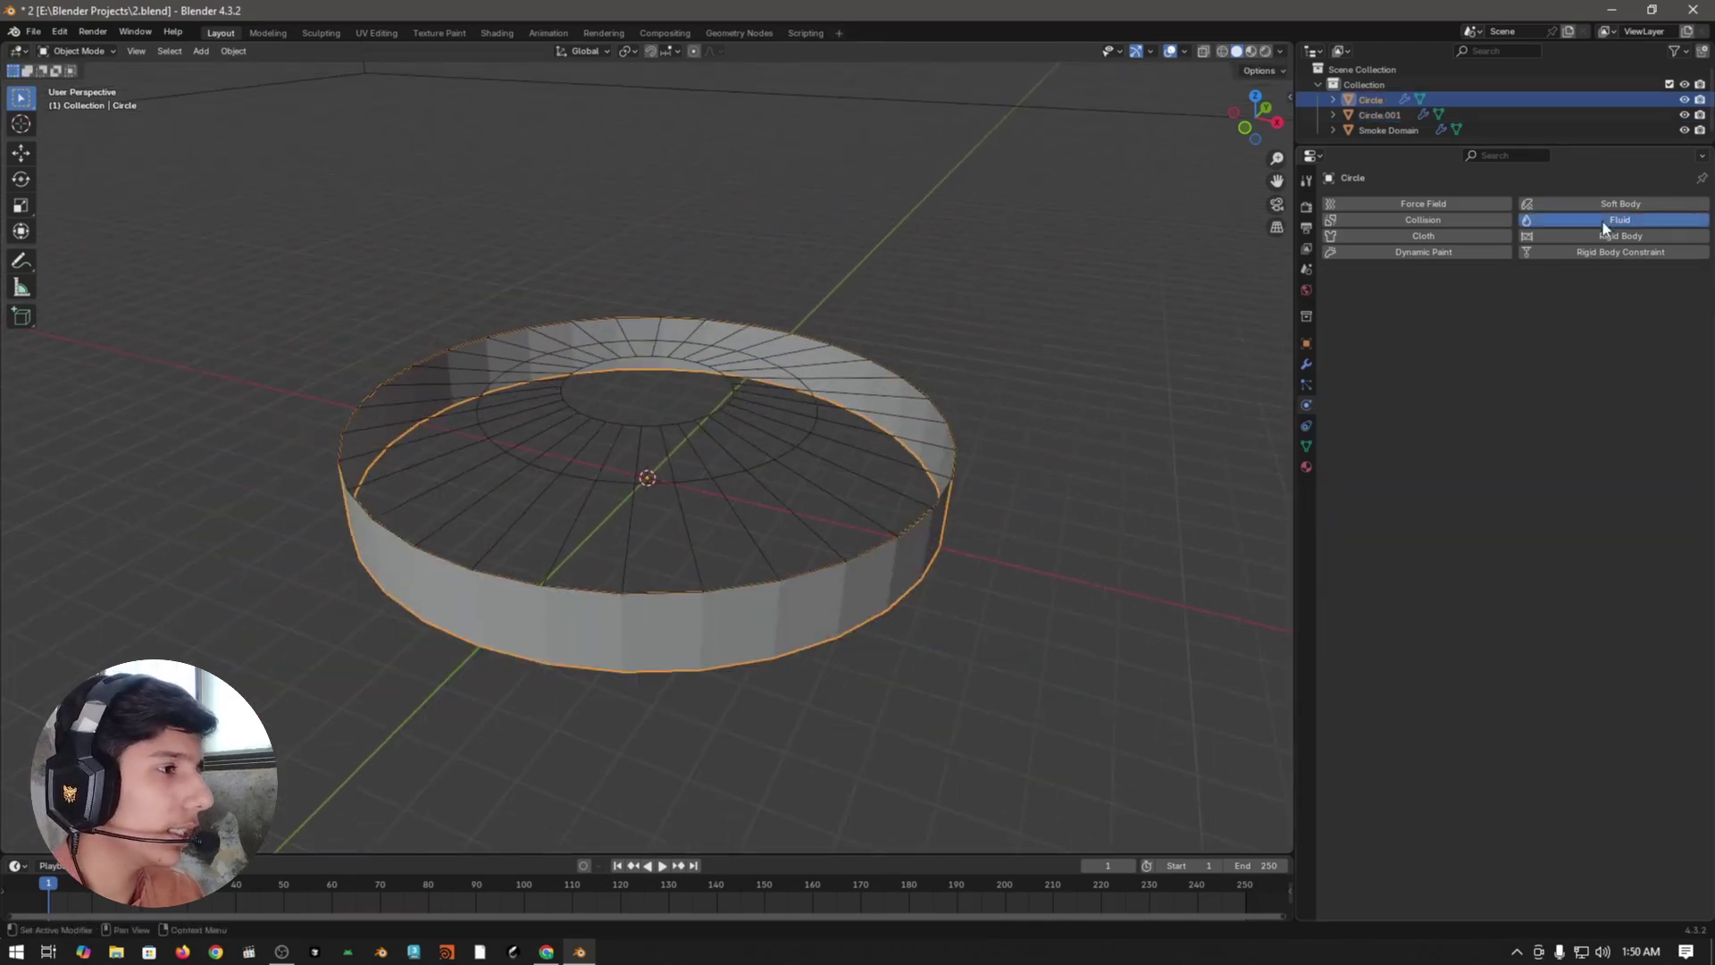
{"action": "left_click", "coordinate": [1601, 221]}
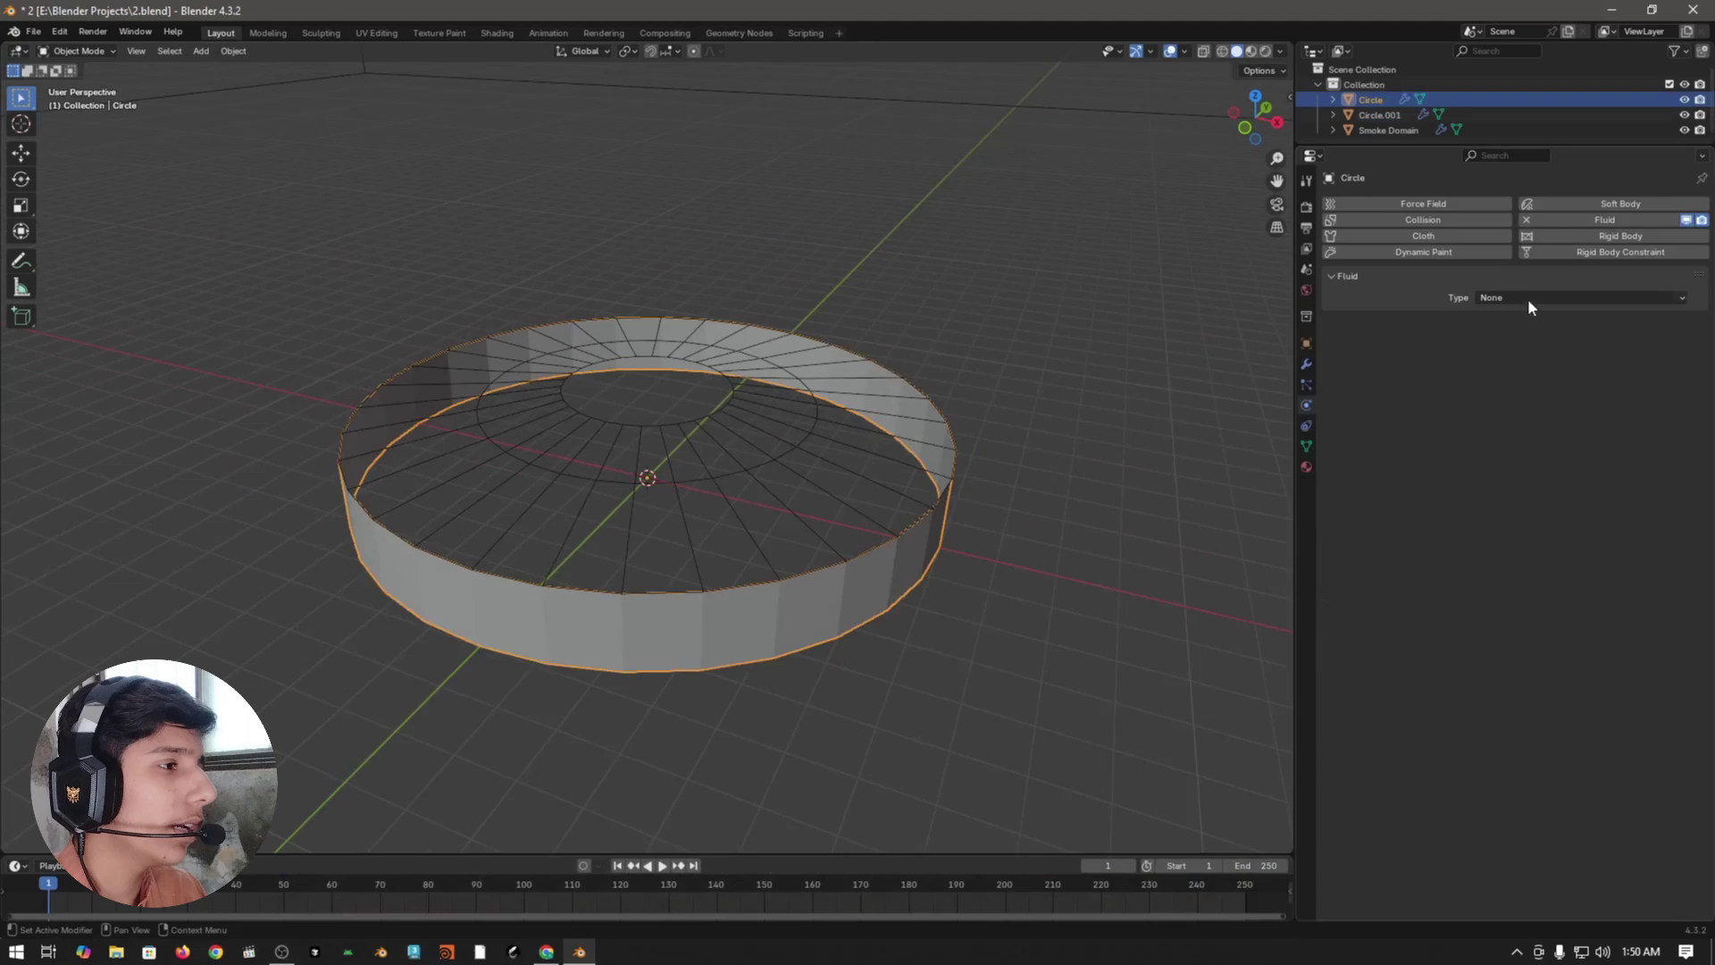
{"action": "left_click", "coordinate": [1532, 295]}
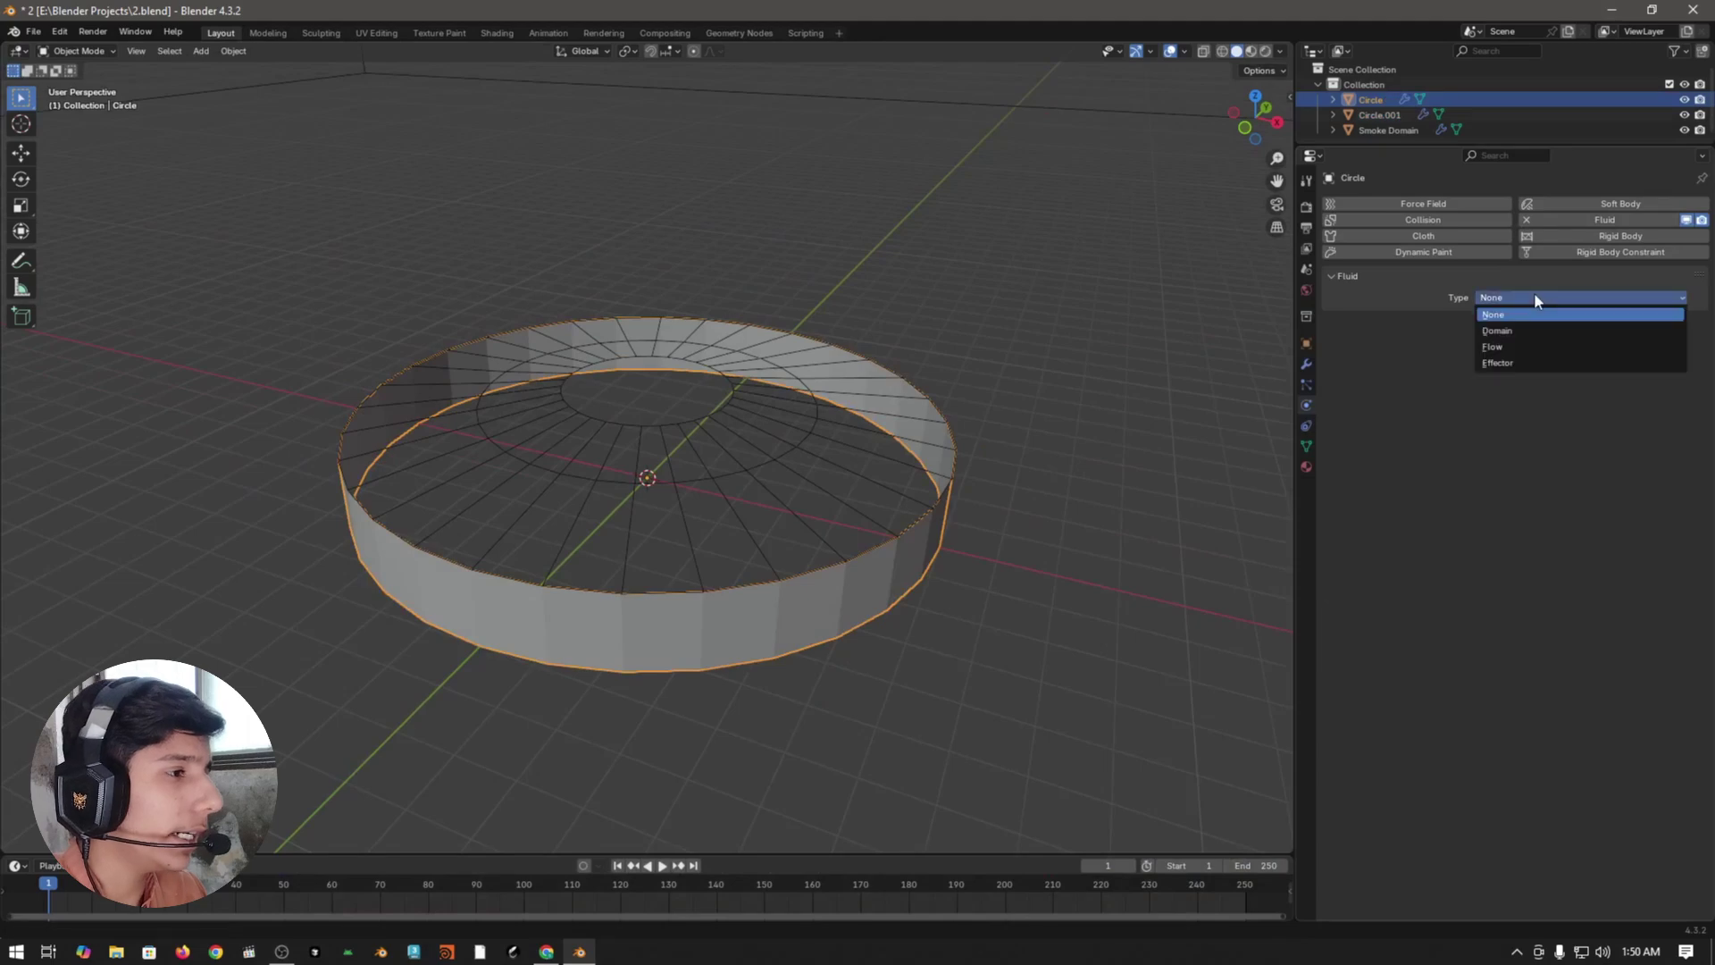
{"action": "left_click", "coordinate": [1508, 346]}
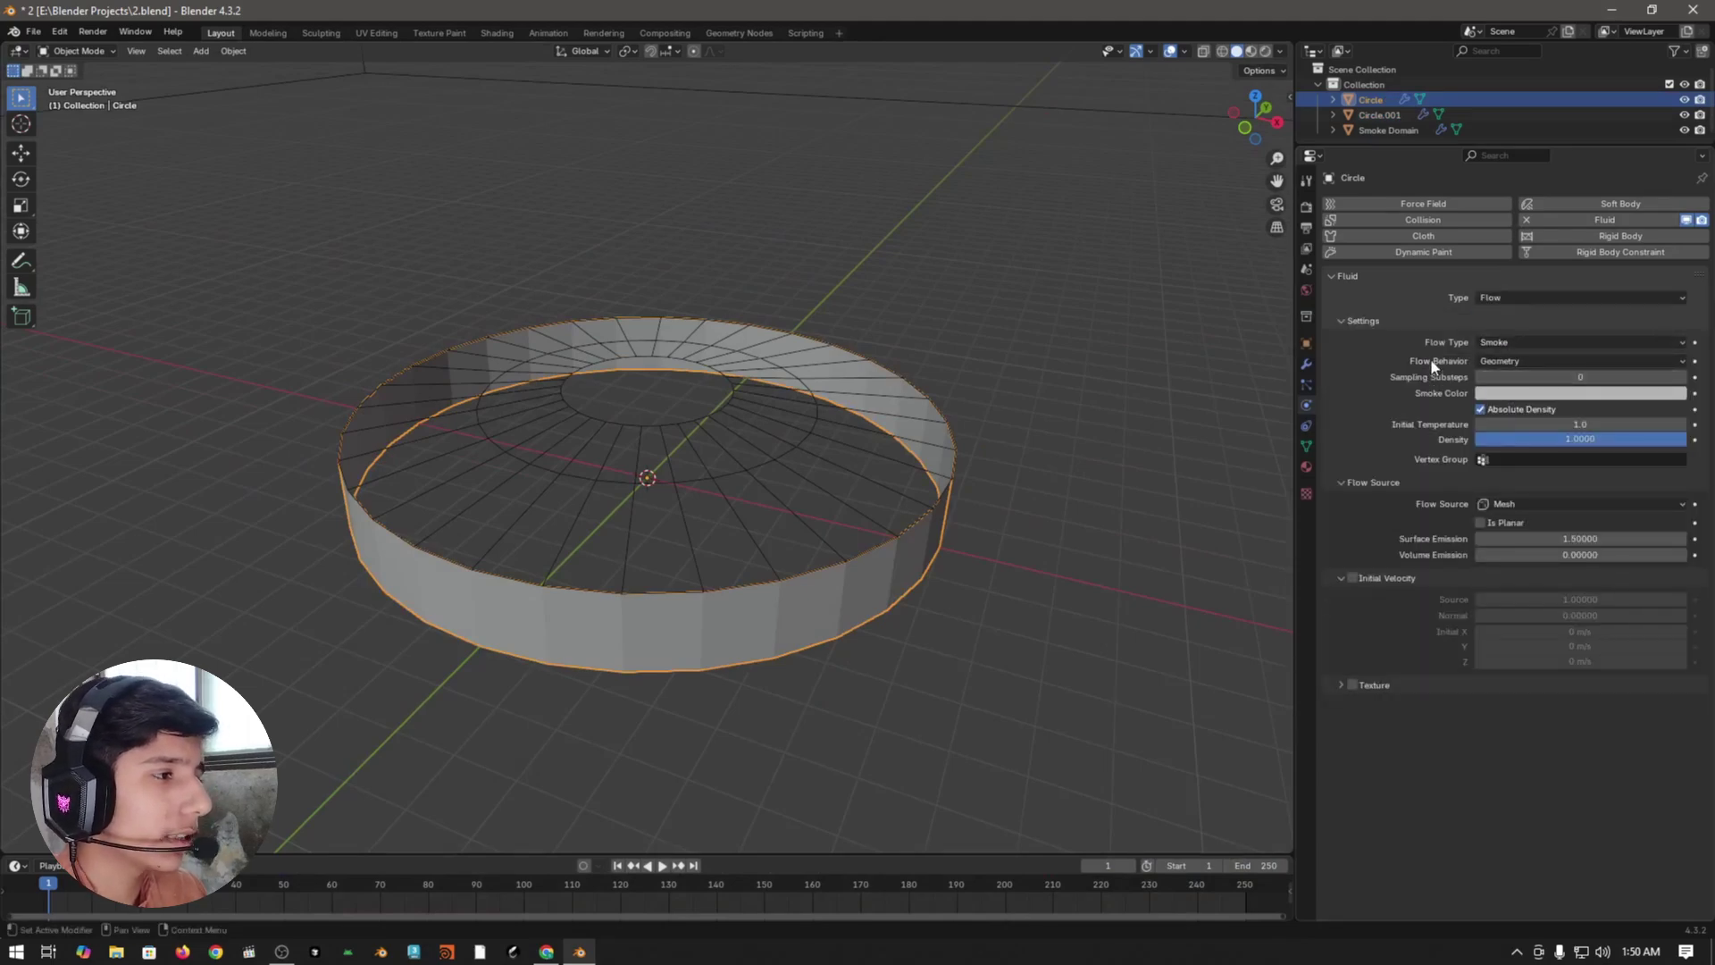
{"action": "left_click", "coordinate": [1524, 361]}
{"action": "left_click", "coordinate": [1526, 379]}
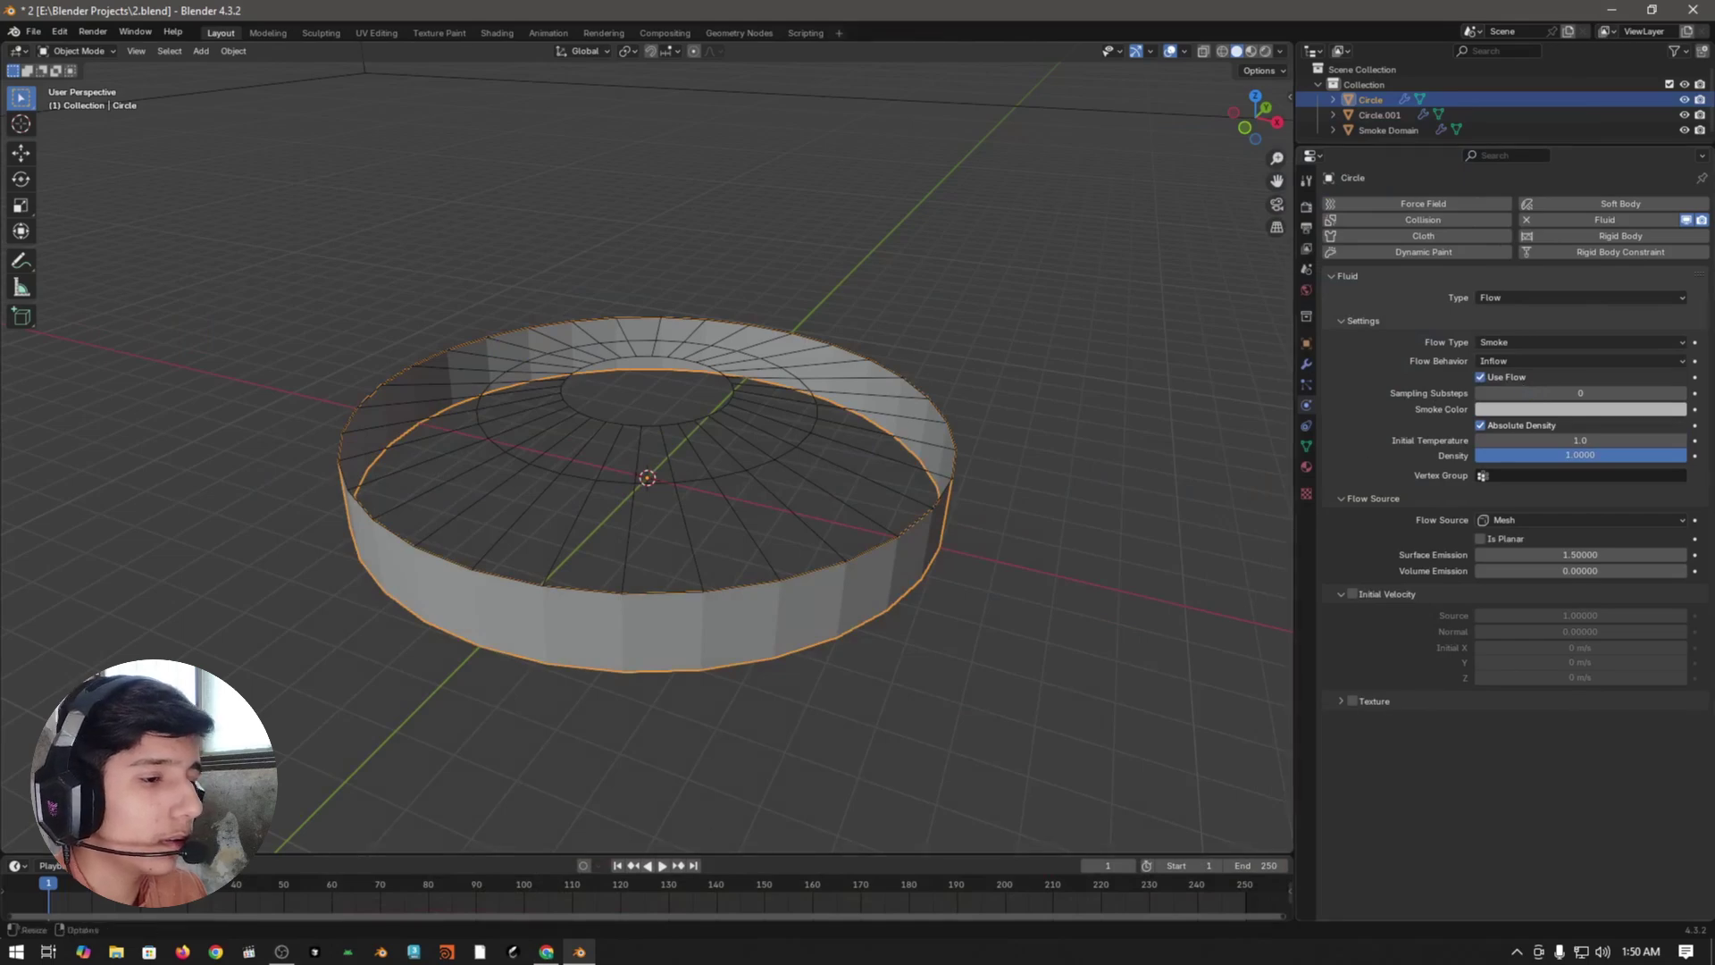
{"action": "left_click", "coordinate": [1515, 343]}
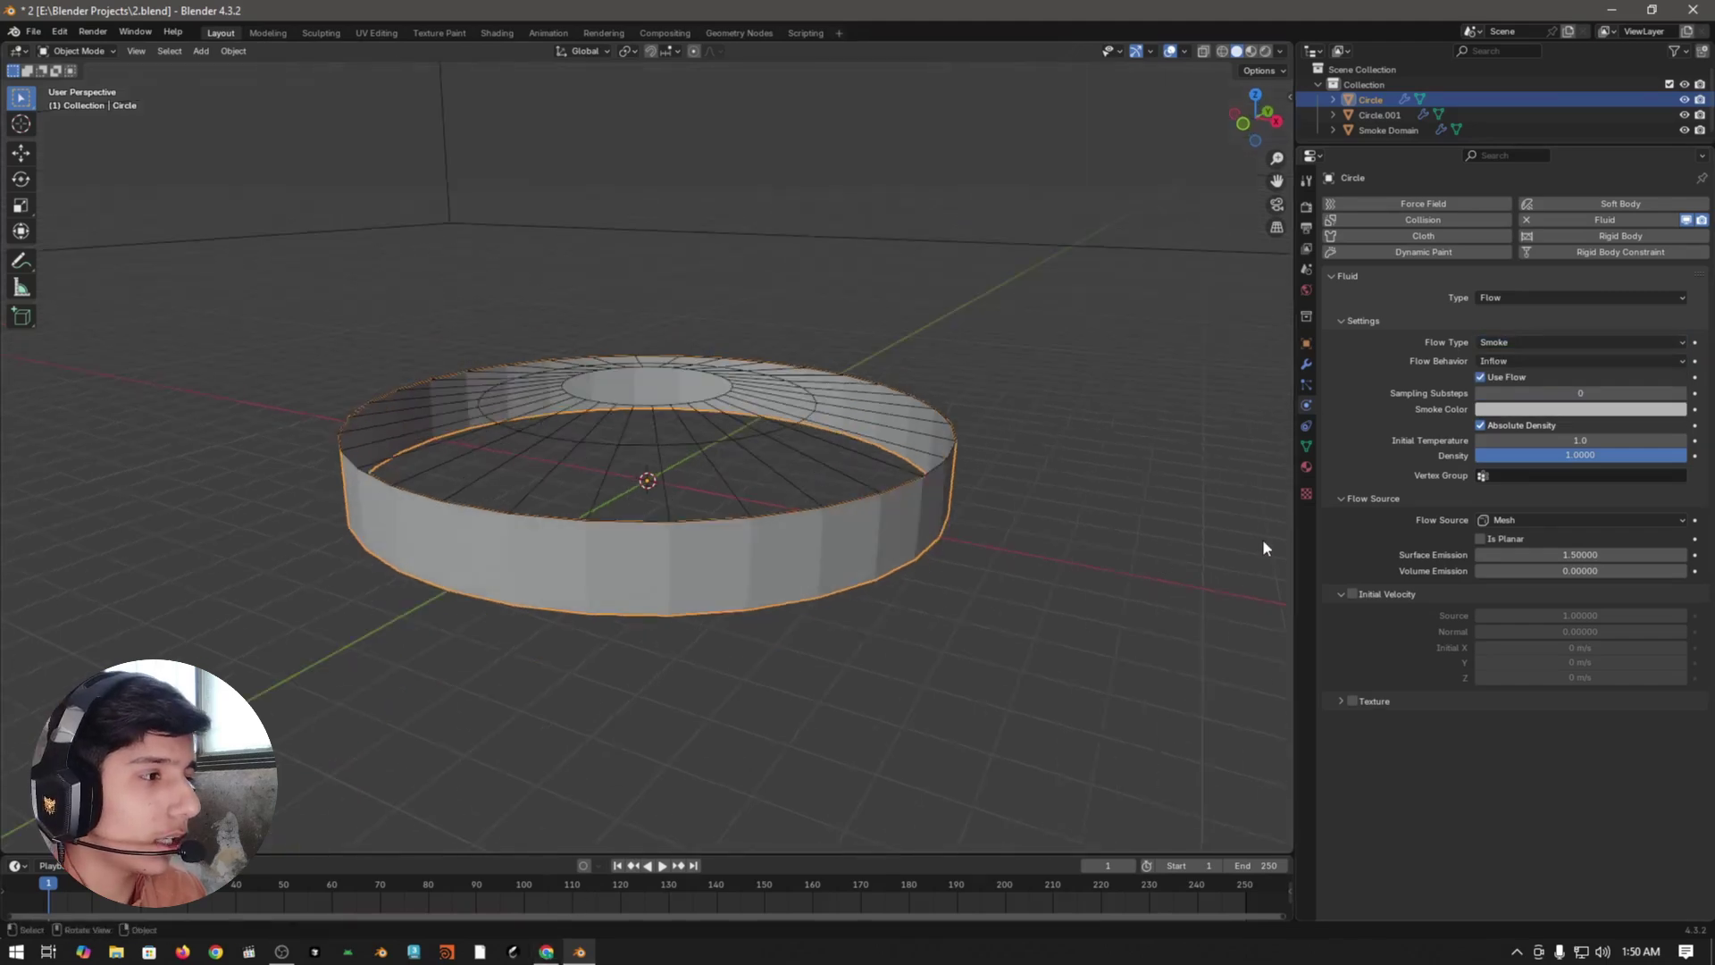
- Make Circle emit from its ParticleSystem and save the file
{"action": "left_click", "coordinate": [1550, 523]}
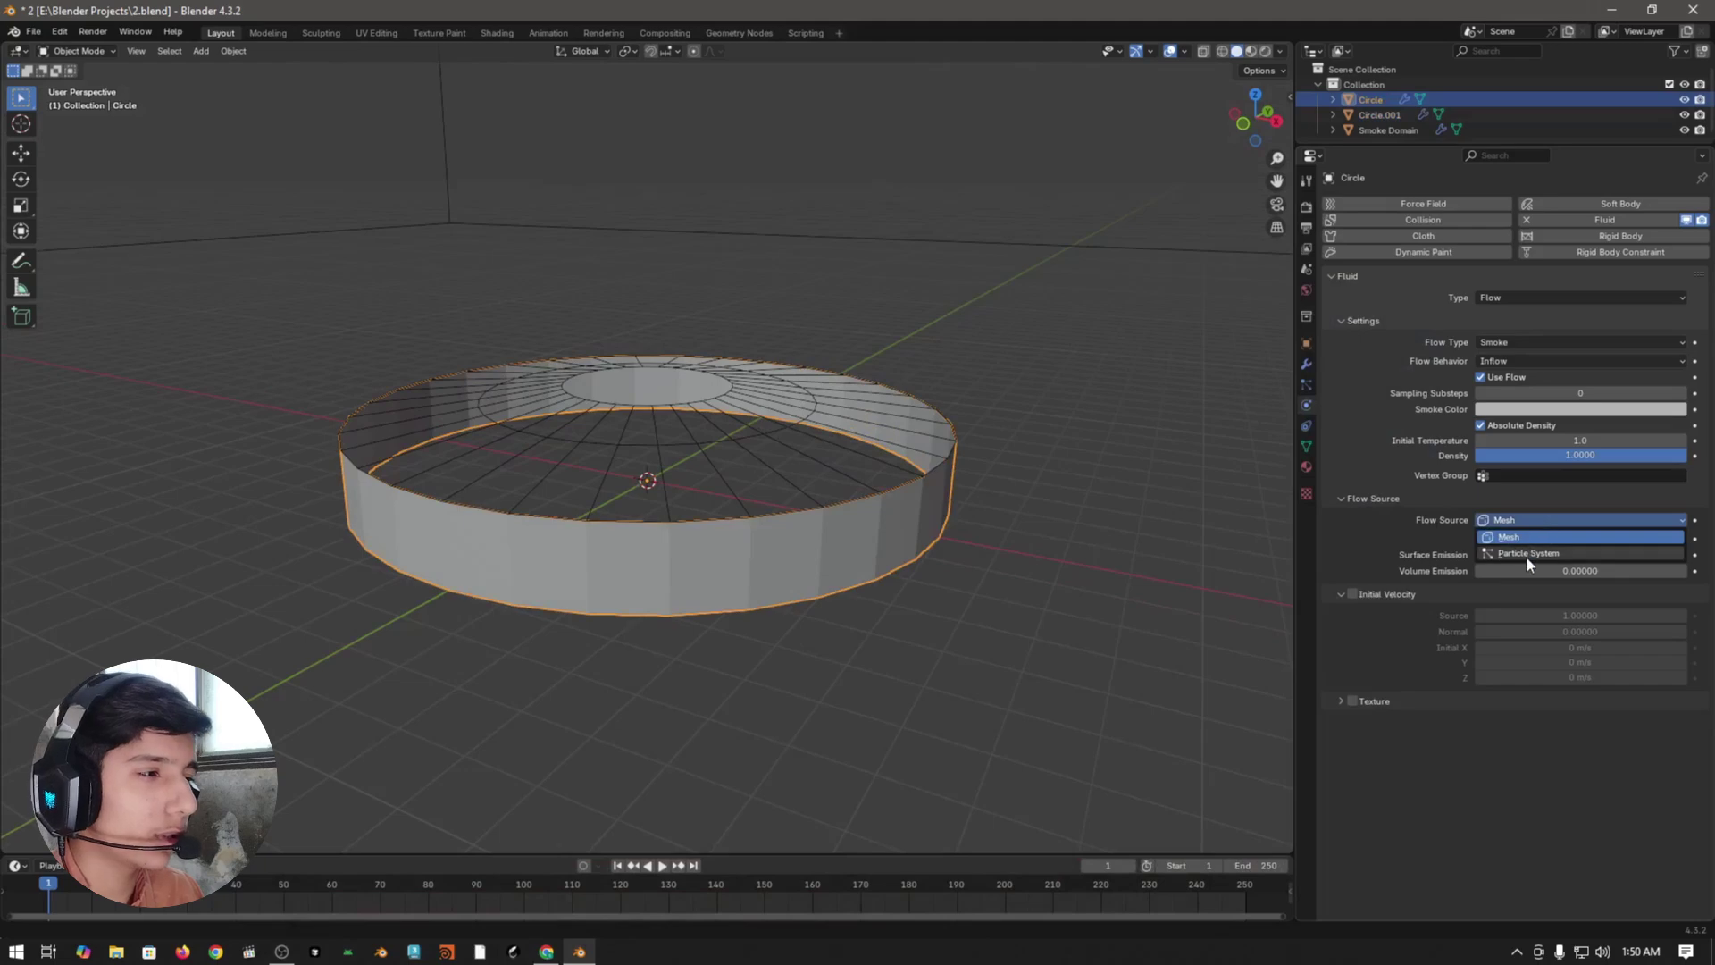
{"action": "left_click", "coordinate": [1526, 556]}
{"action": "left_click", "coordinate": [1545, 537]}
{"action": "left_click", "coordinate": [1547, 563]}
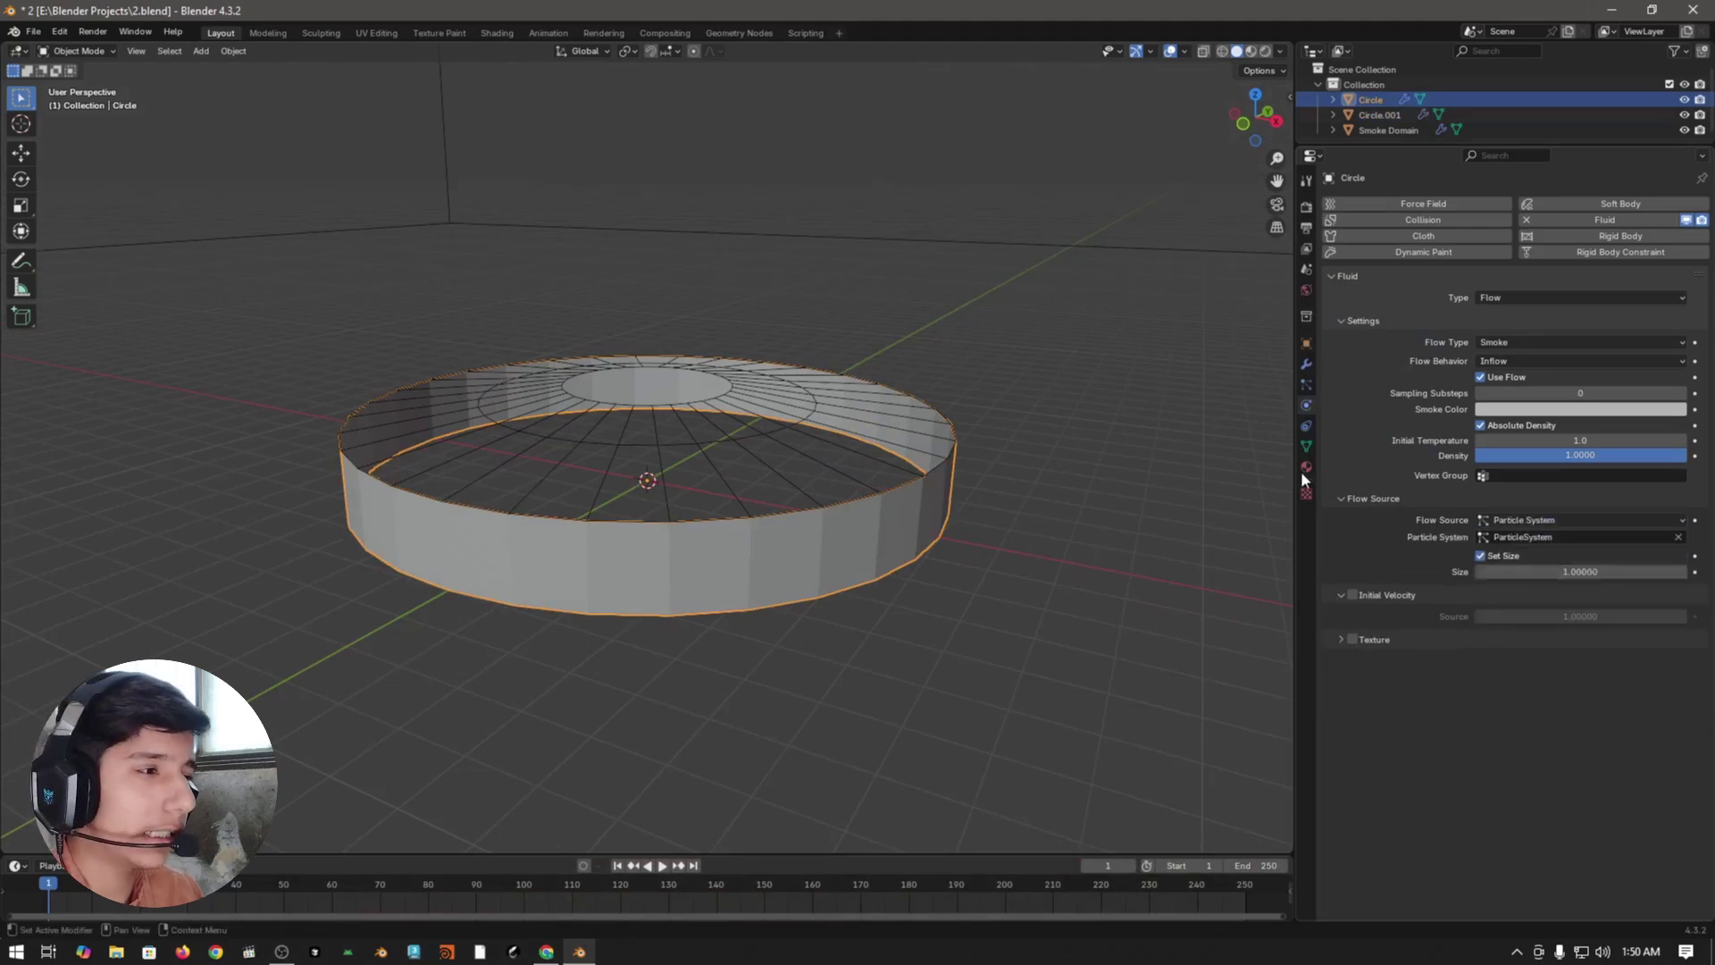
{"action": "left_click", "coordinate": [1306, 384]}
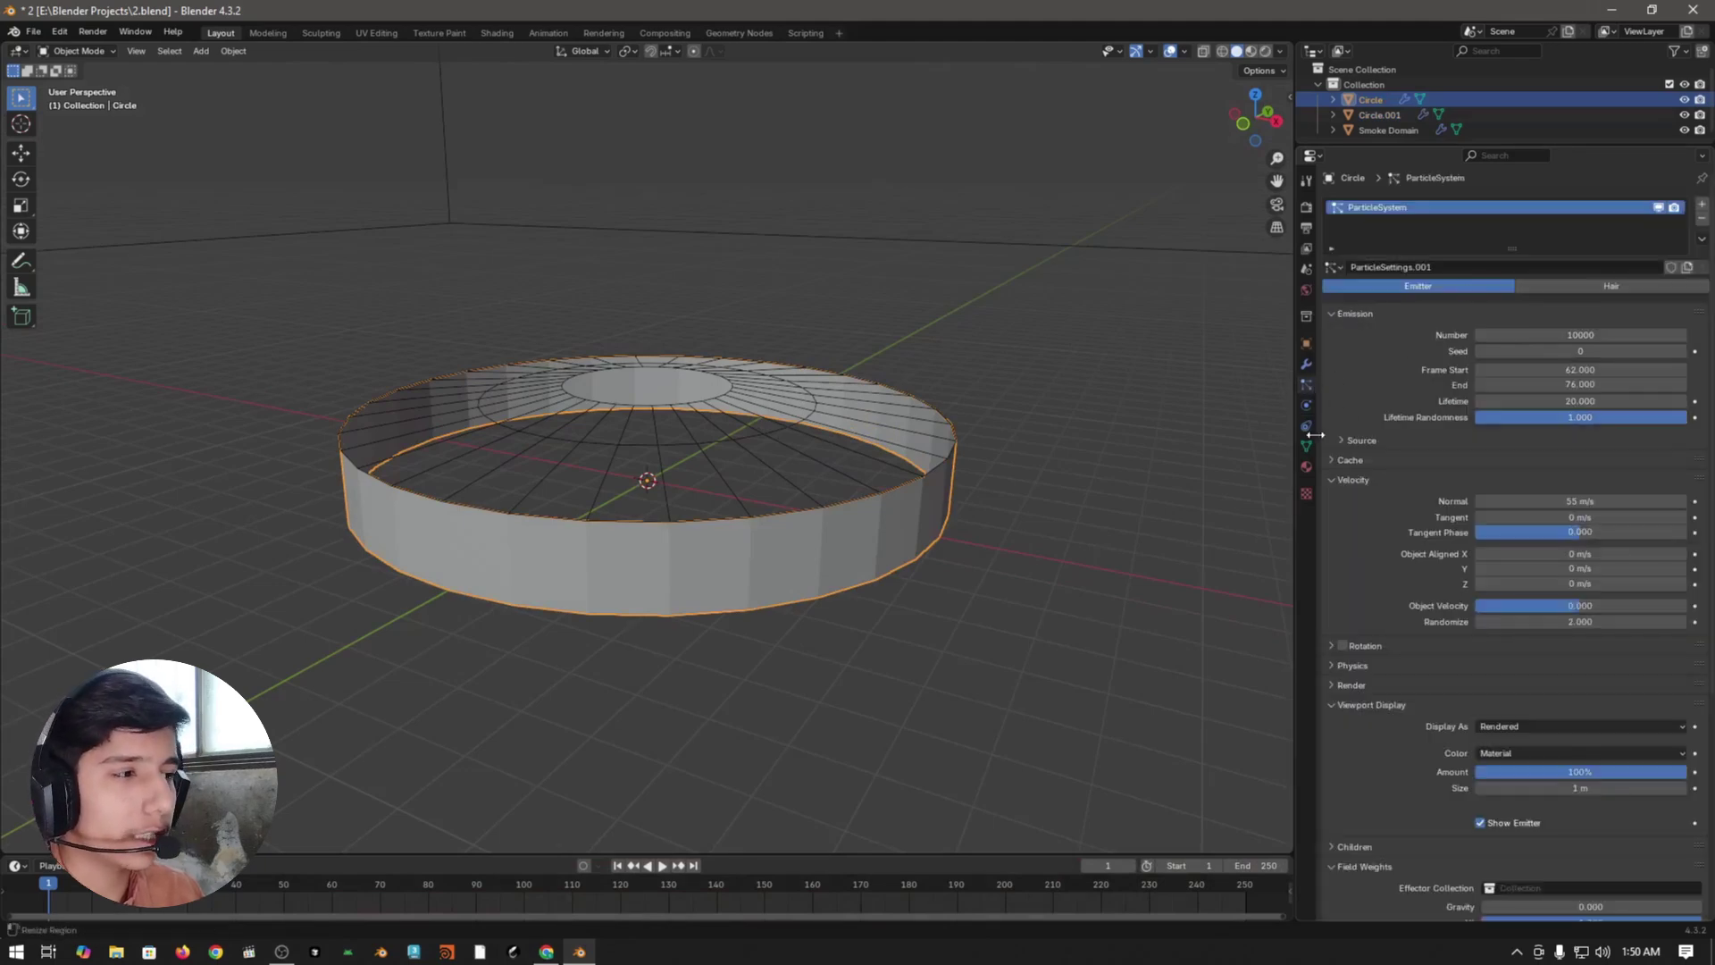
{"action": "left_click", "coordinate": [1306, 406]}
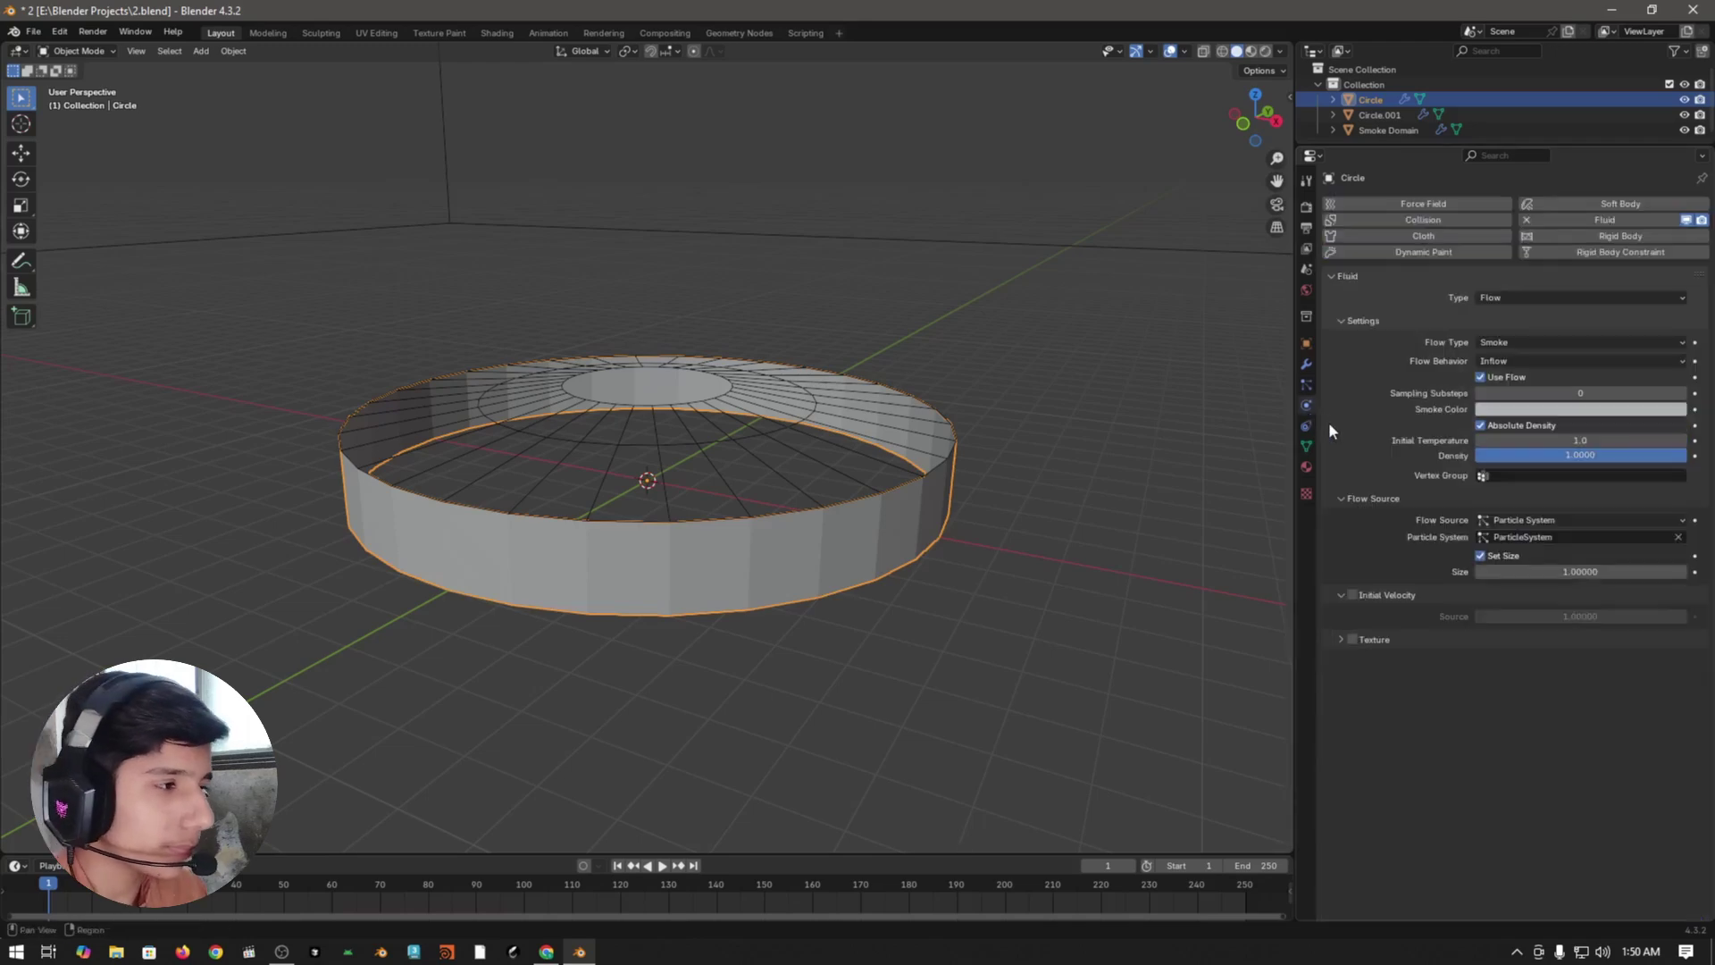
{"action": "key", "text": "ctrl+s"}
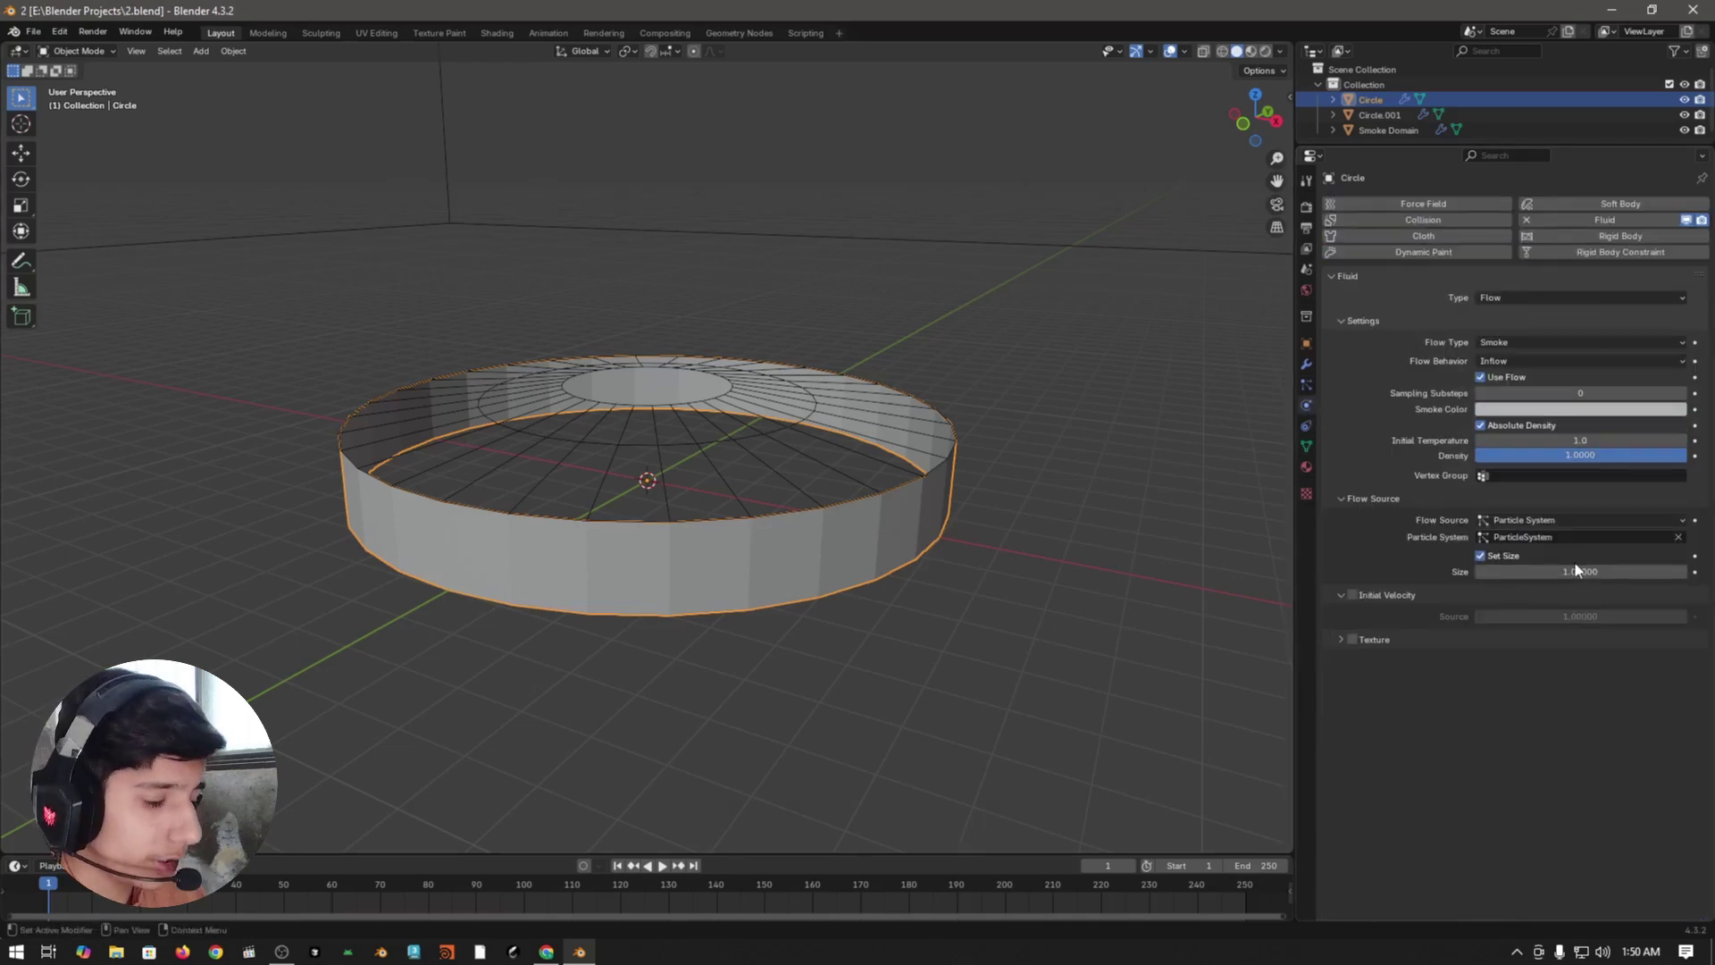
- Give Circle's flow particle size 2 and initial velocity source 2, then save
{"action": "left_click", "coordinate": [1585, 569]}
{"action": "type", "text": "2"}
{"action": "key", "text": "Return"}
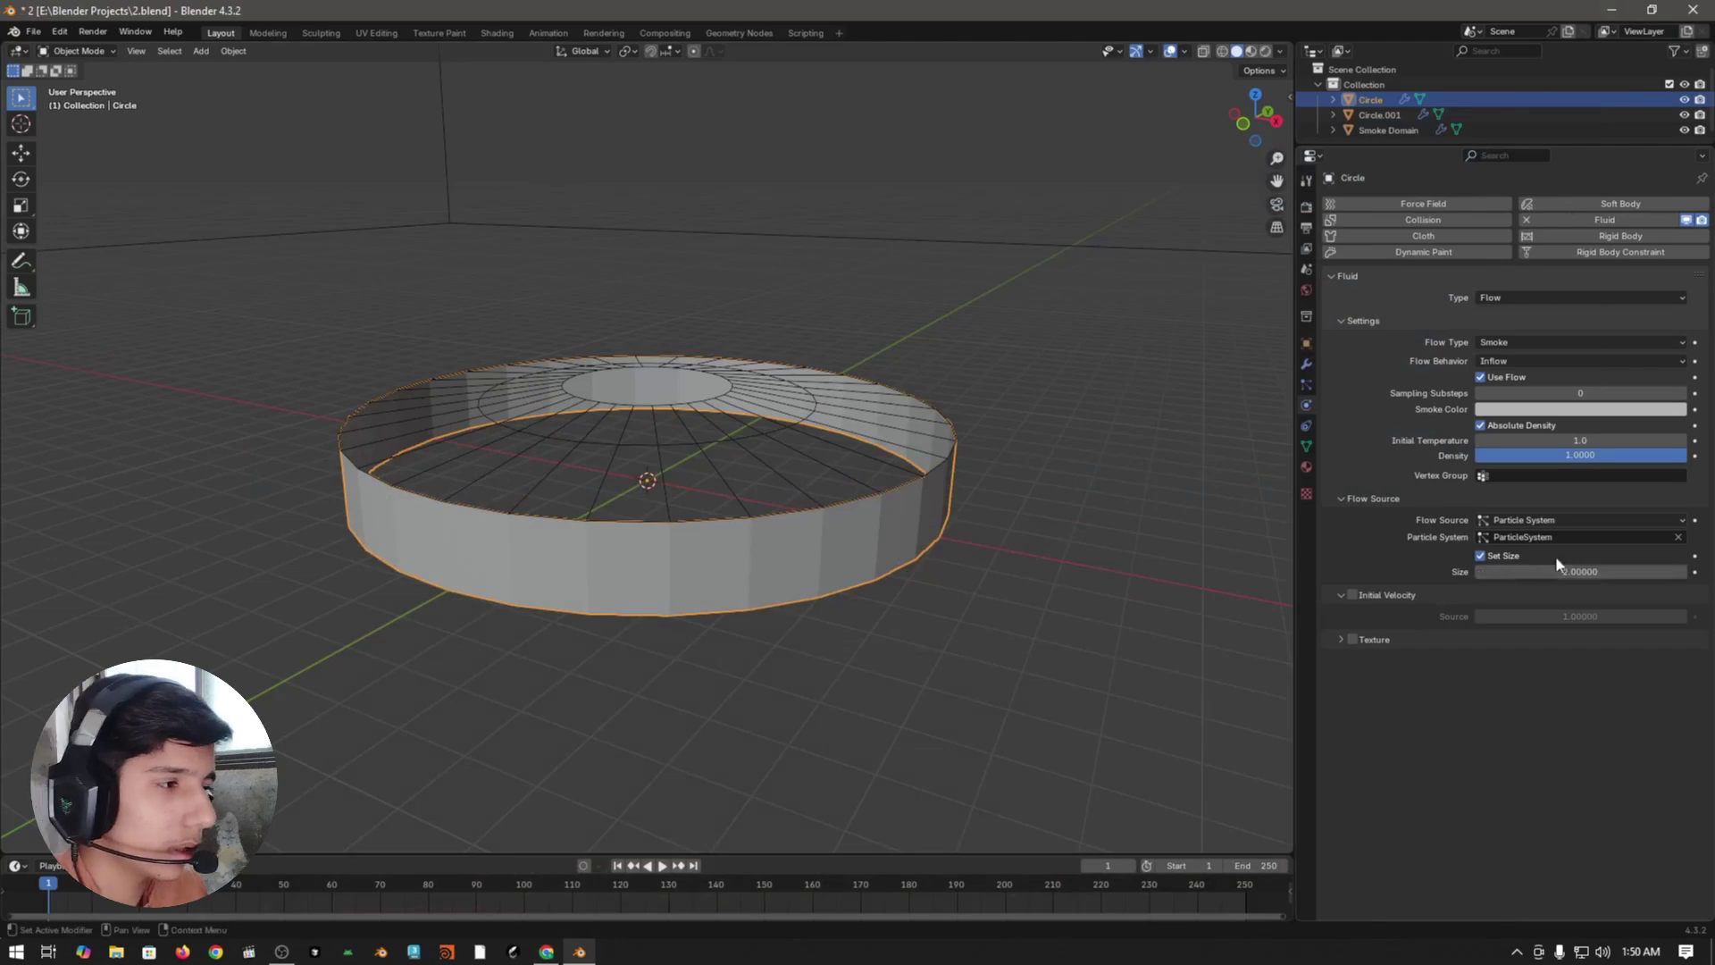
{"action": "left_click", "coordinate": [1351, 595]}
{"action": "left_click", "coordinate": [1592, 616]}
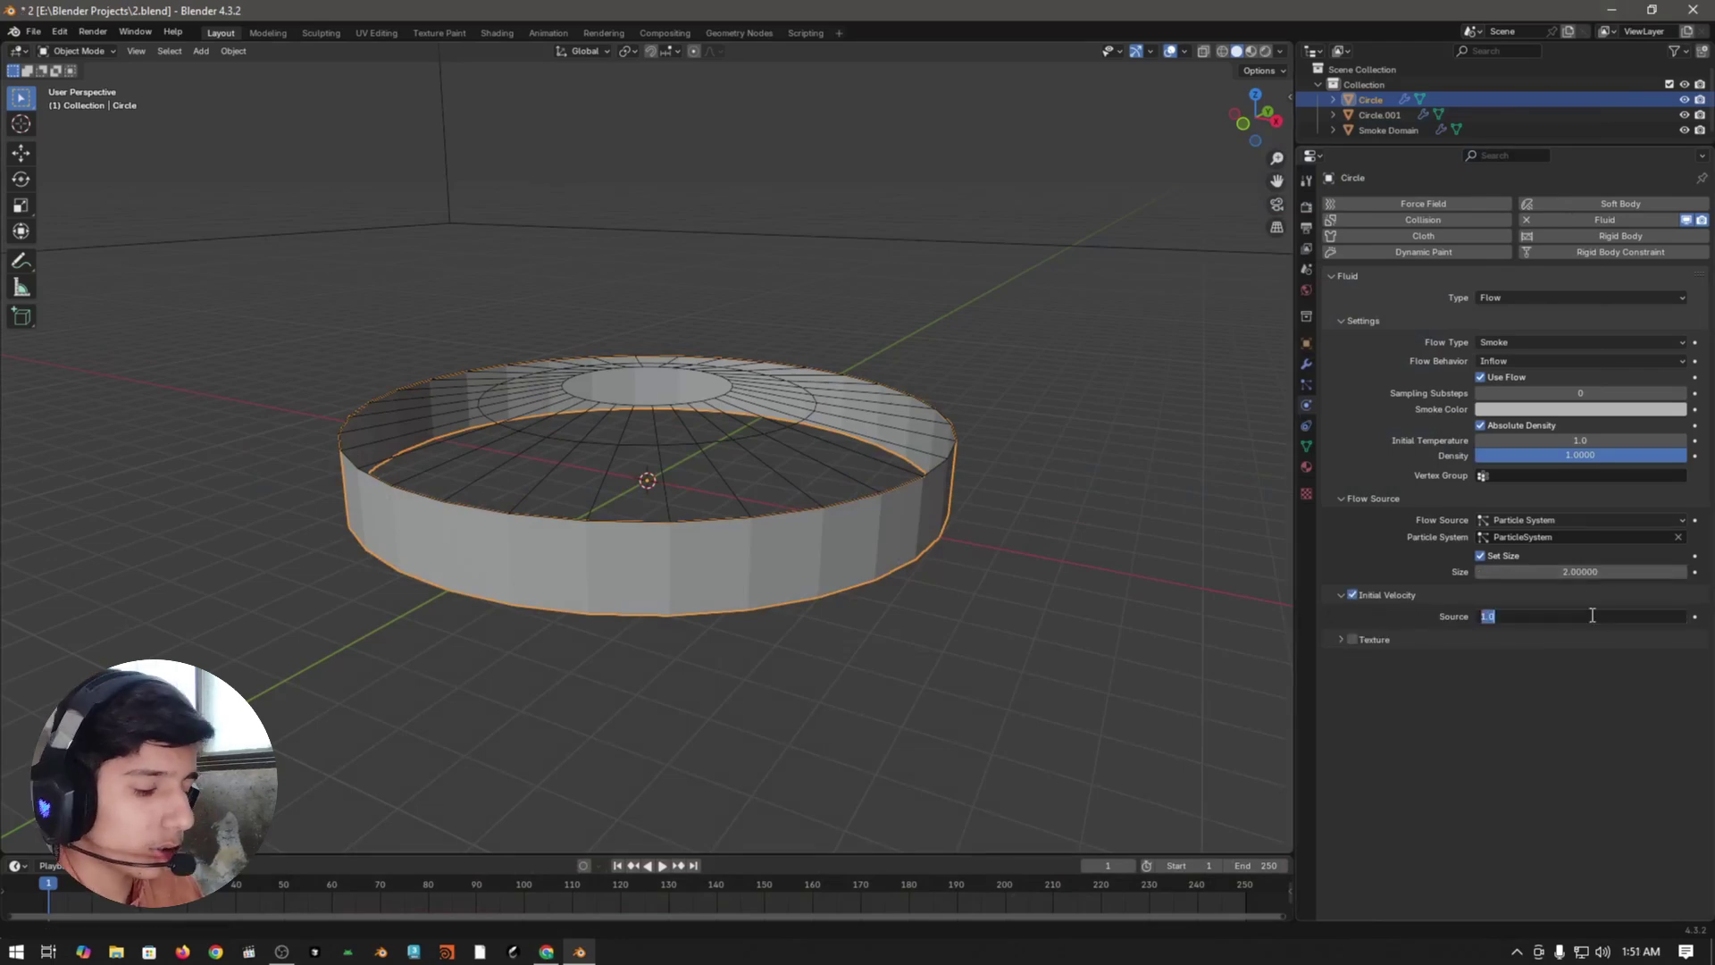
{"action": "type", "text": "2"}
{"action": "key", "text": "Return"}
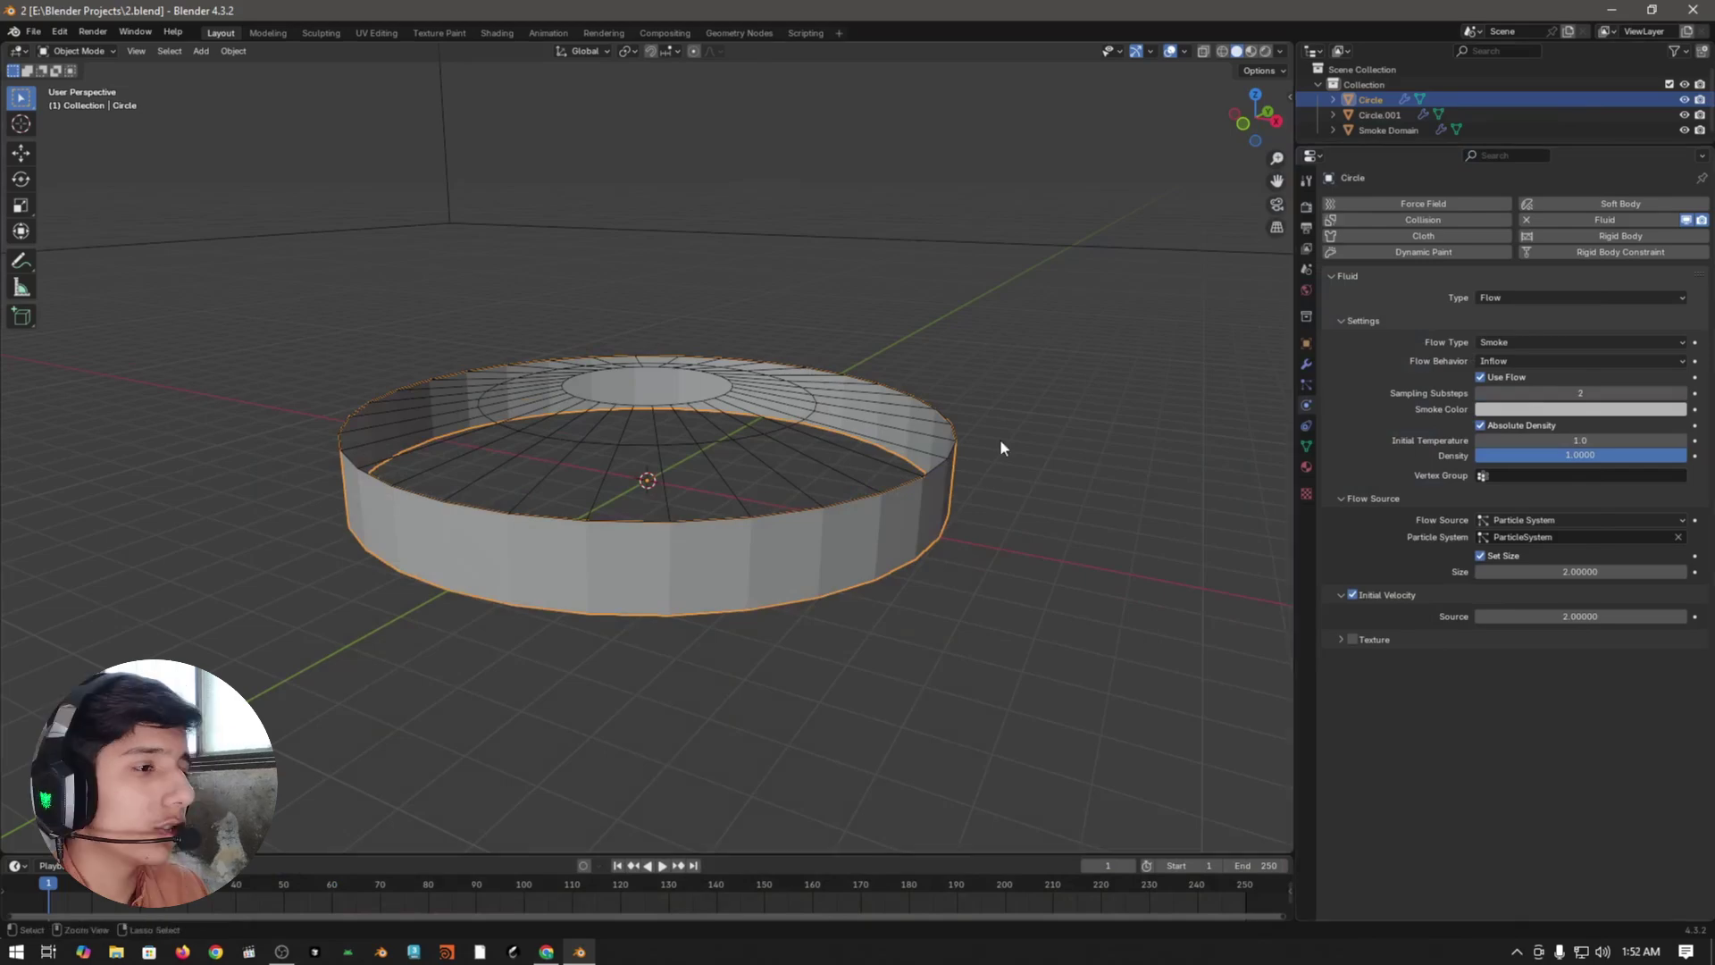
{"action": "key", "text": "ctrl+s"}
{"action": "scroll", "coordinate": [868, 410], "scroll_direction": "down", "scroll_amount": 10}
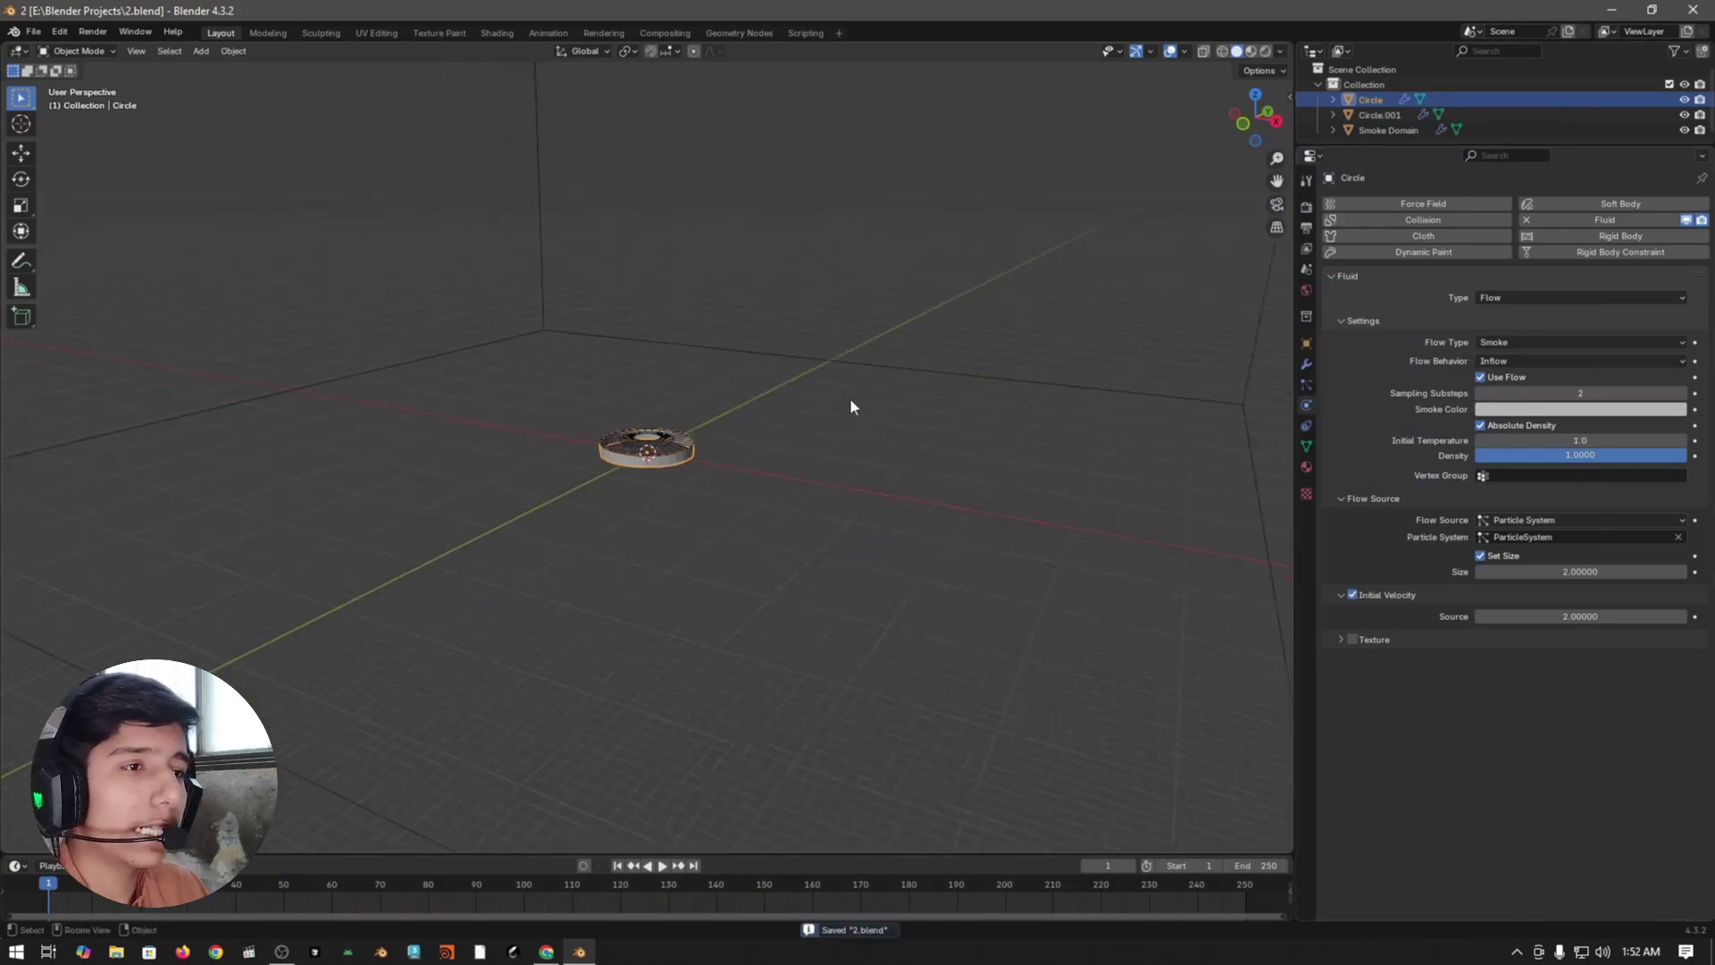
- Select the smoke domain and bake its fluid simulation data
{"action": "scroll", "coordinate": [850, 399], "scroll_direction": "down", "scroll_amount": 5}
{"action": "left_click", "coordinate": [587, 186]}
{"action": "scroll", "coordinate": [807, 436], "scroll_direction": "up", "scroll_amount": 3}
{"action": "left_click_drag", "start_coordinate": [808, 436], "coordinate": [851, 474], "text": "alt"}
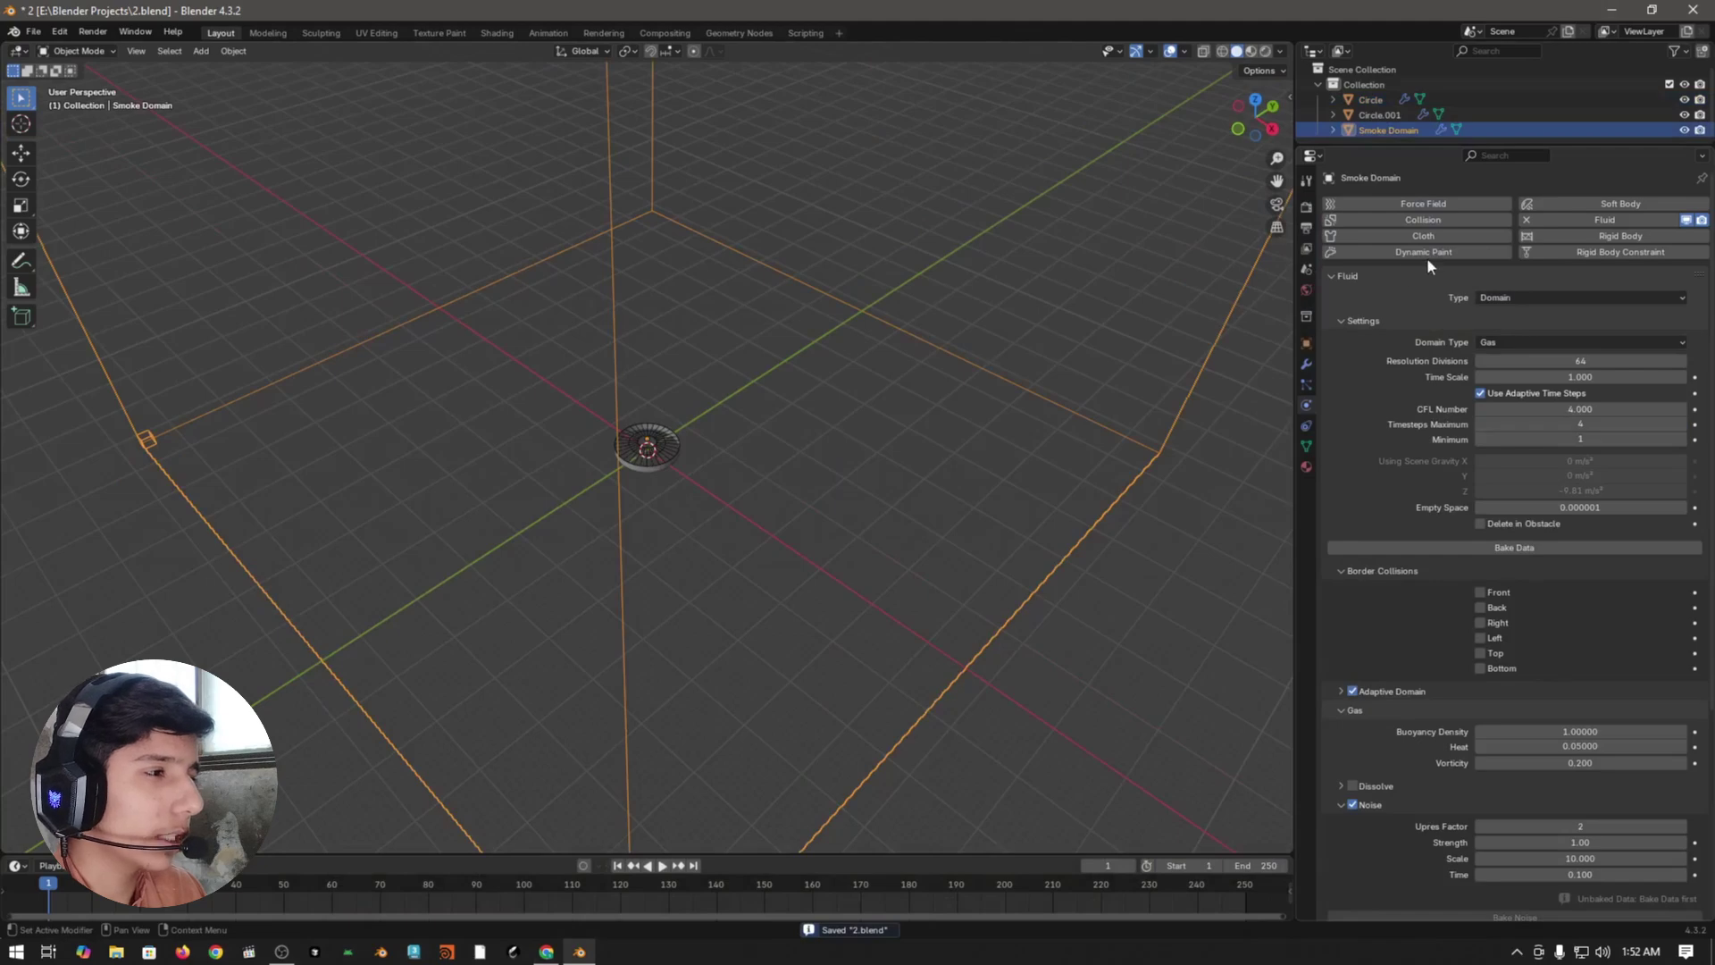
{"action": "left_click", "coordinate": [1467, 548]}
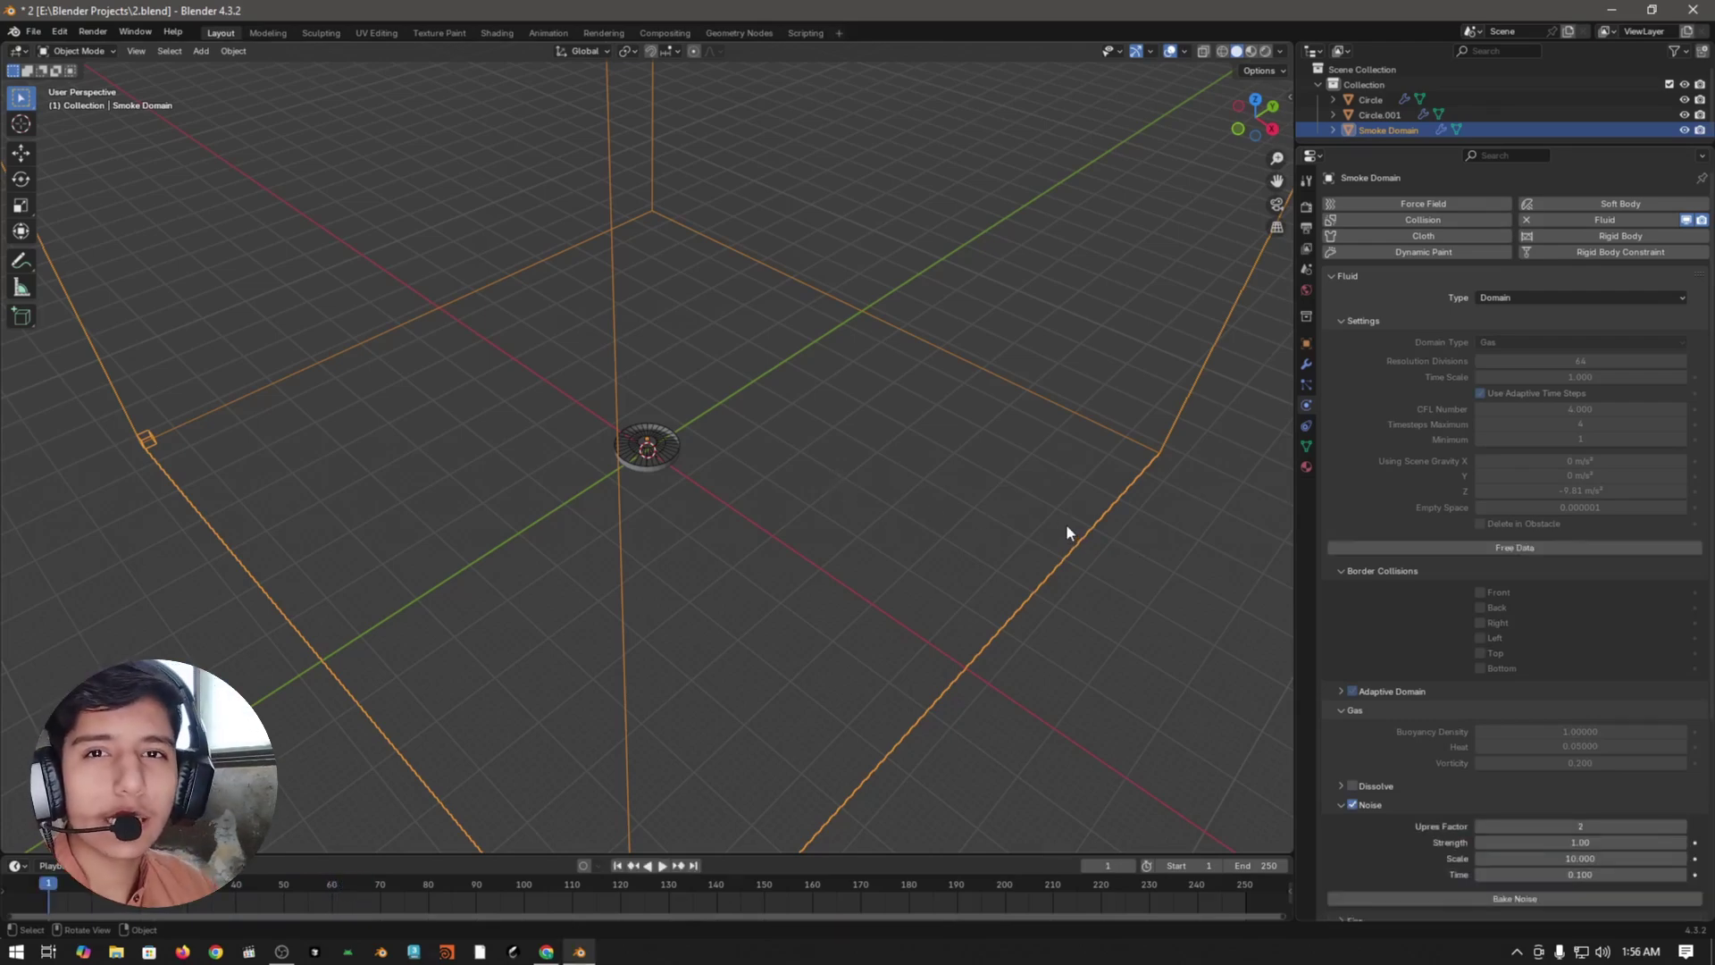
- Bake the smoke domain's noise detail
{"action": "scroll", "coordinate": [1462, 507], "scroll_direction": "down", "scroll_amount": 5}
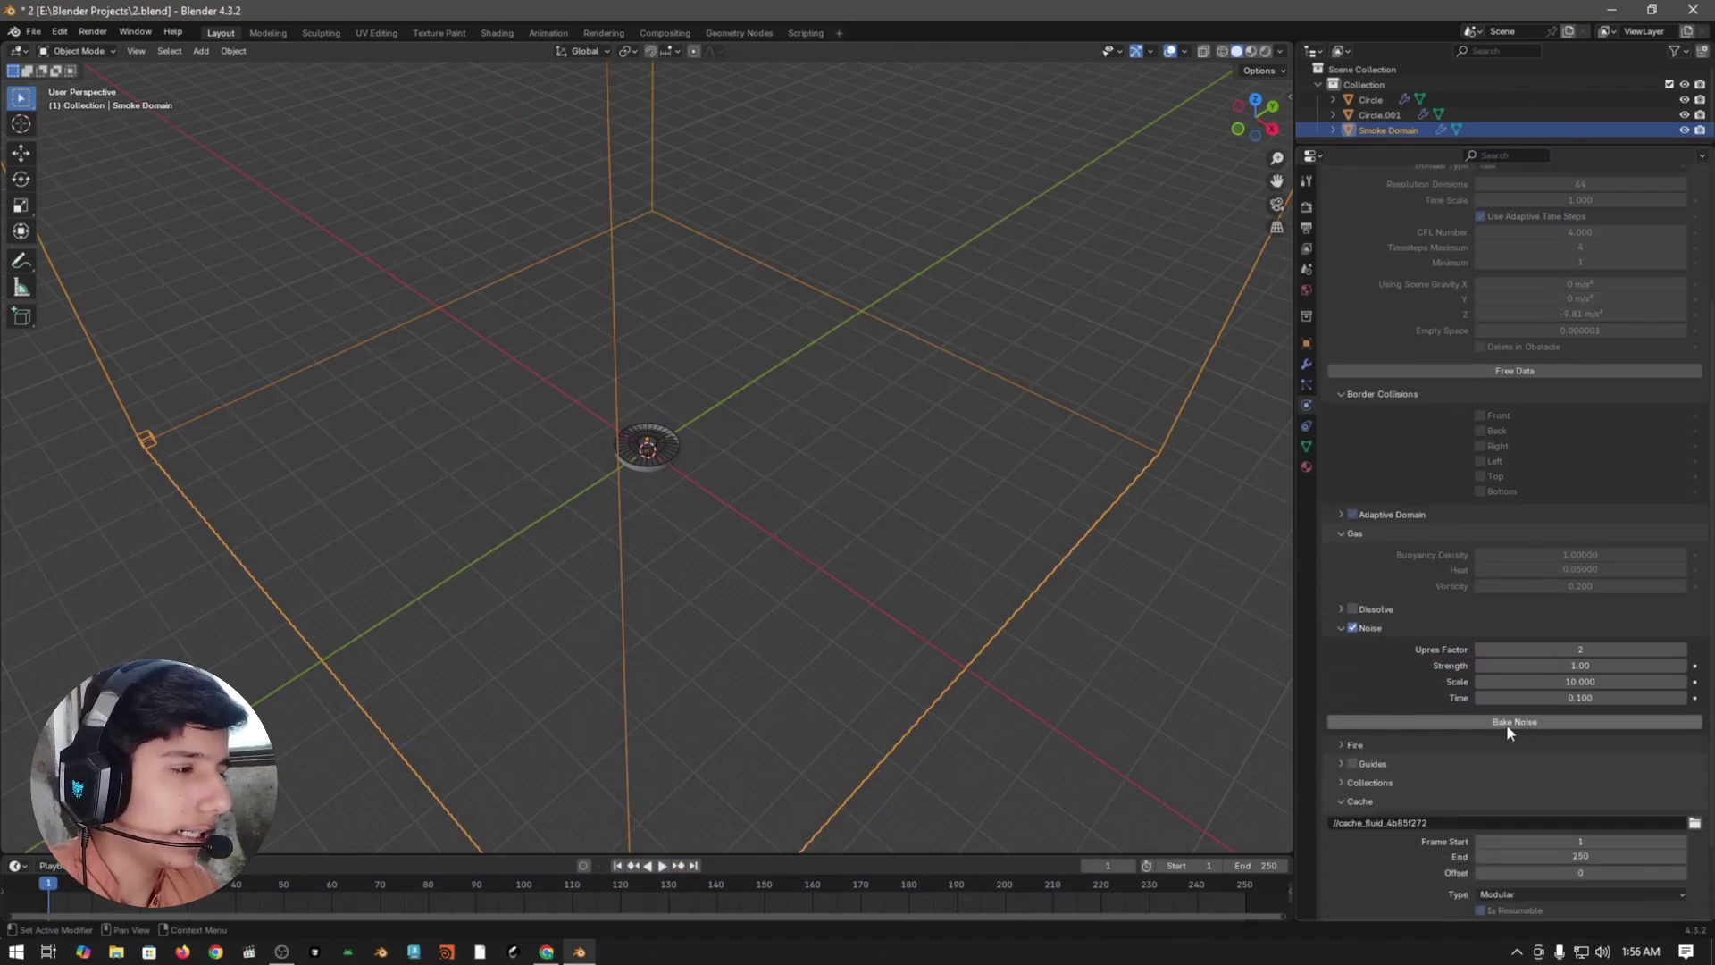
{"action": "left_click", "coordinate": [1539, 722]}
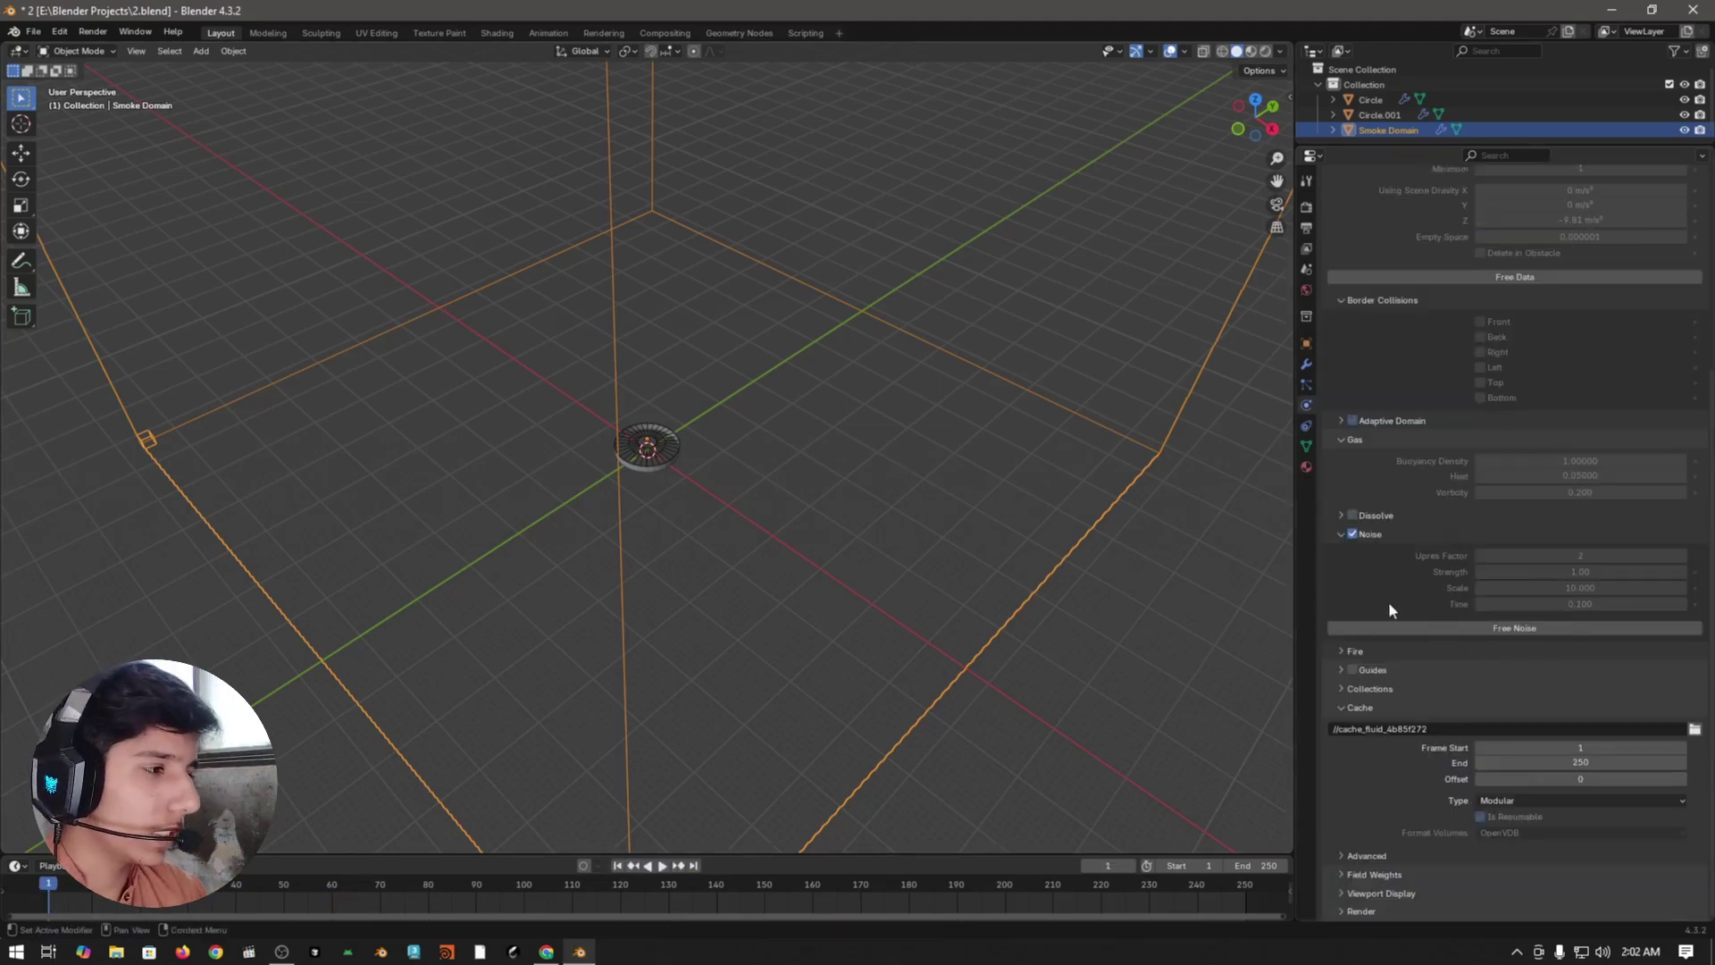
{"action": "middle_click_drag", "start_coordinate": [804, 561], "coordinate": [911, 546]}
{"action": "scroll", "coordinate": [816, 541], "scroll_direction": "up", "scroll_amount": 8}
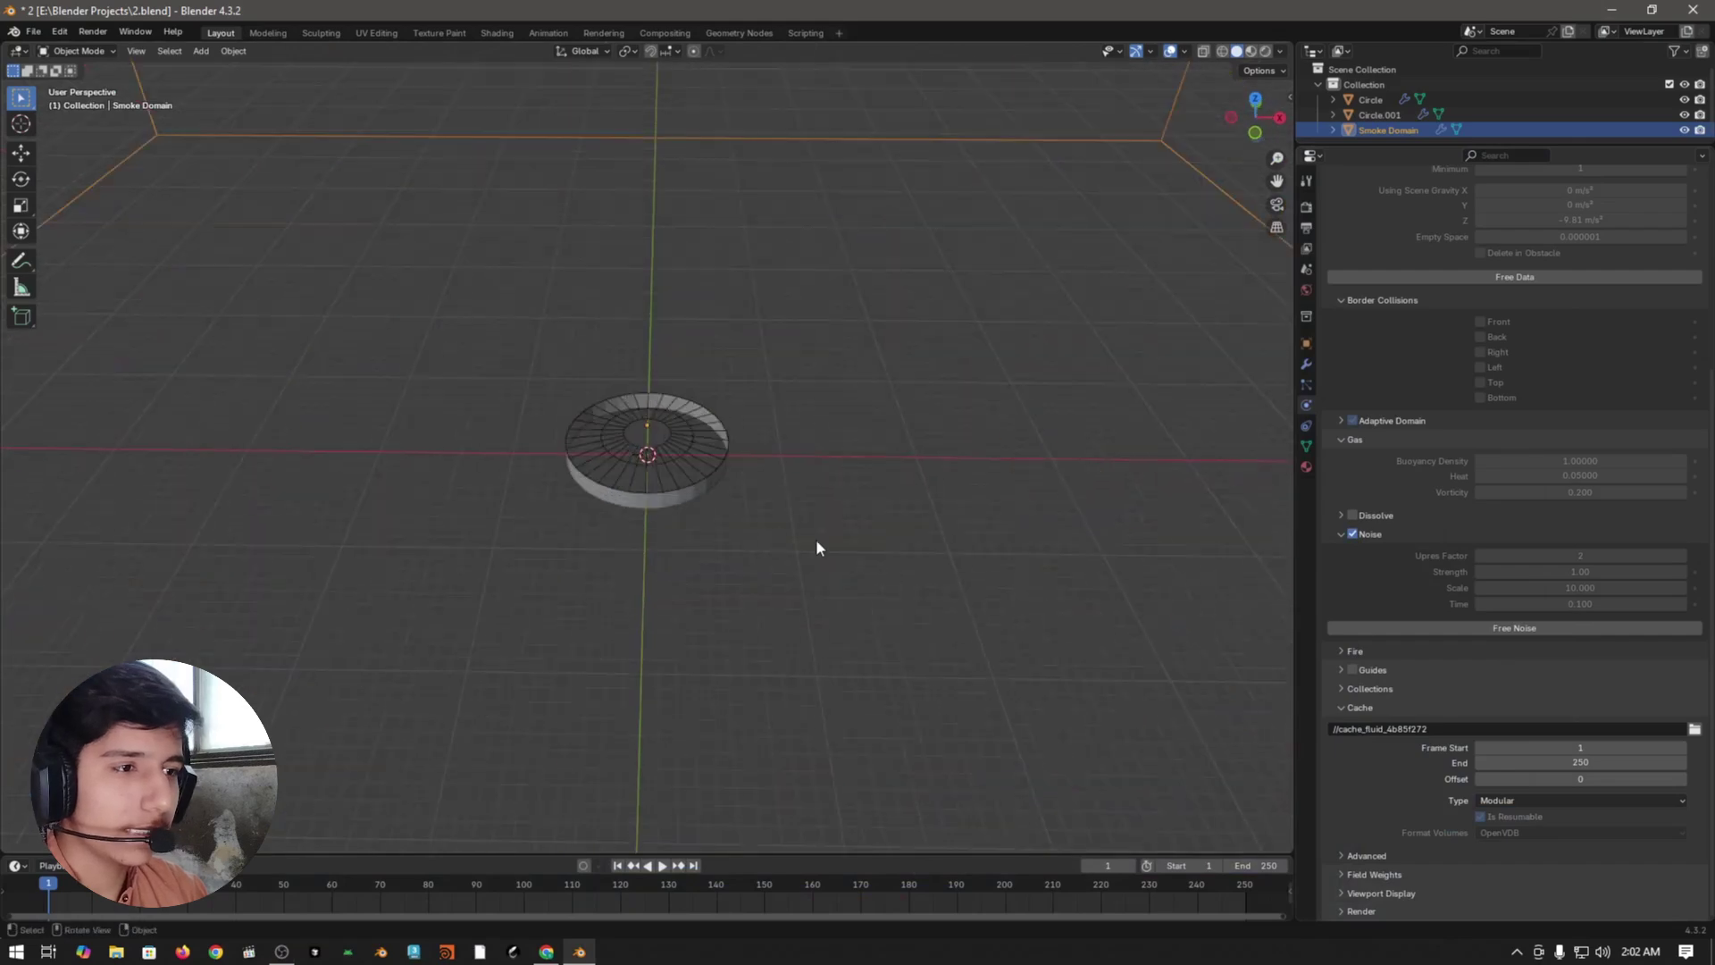
- Bake the particle cache of the outer ring emitter Circle
{"action": "left_click", "coordinate": [1306, 384]}
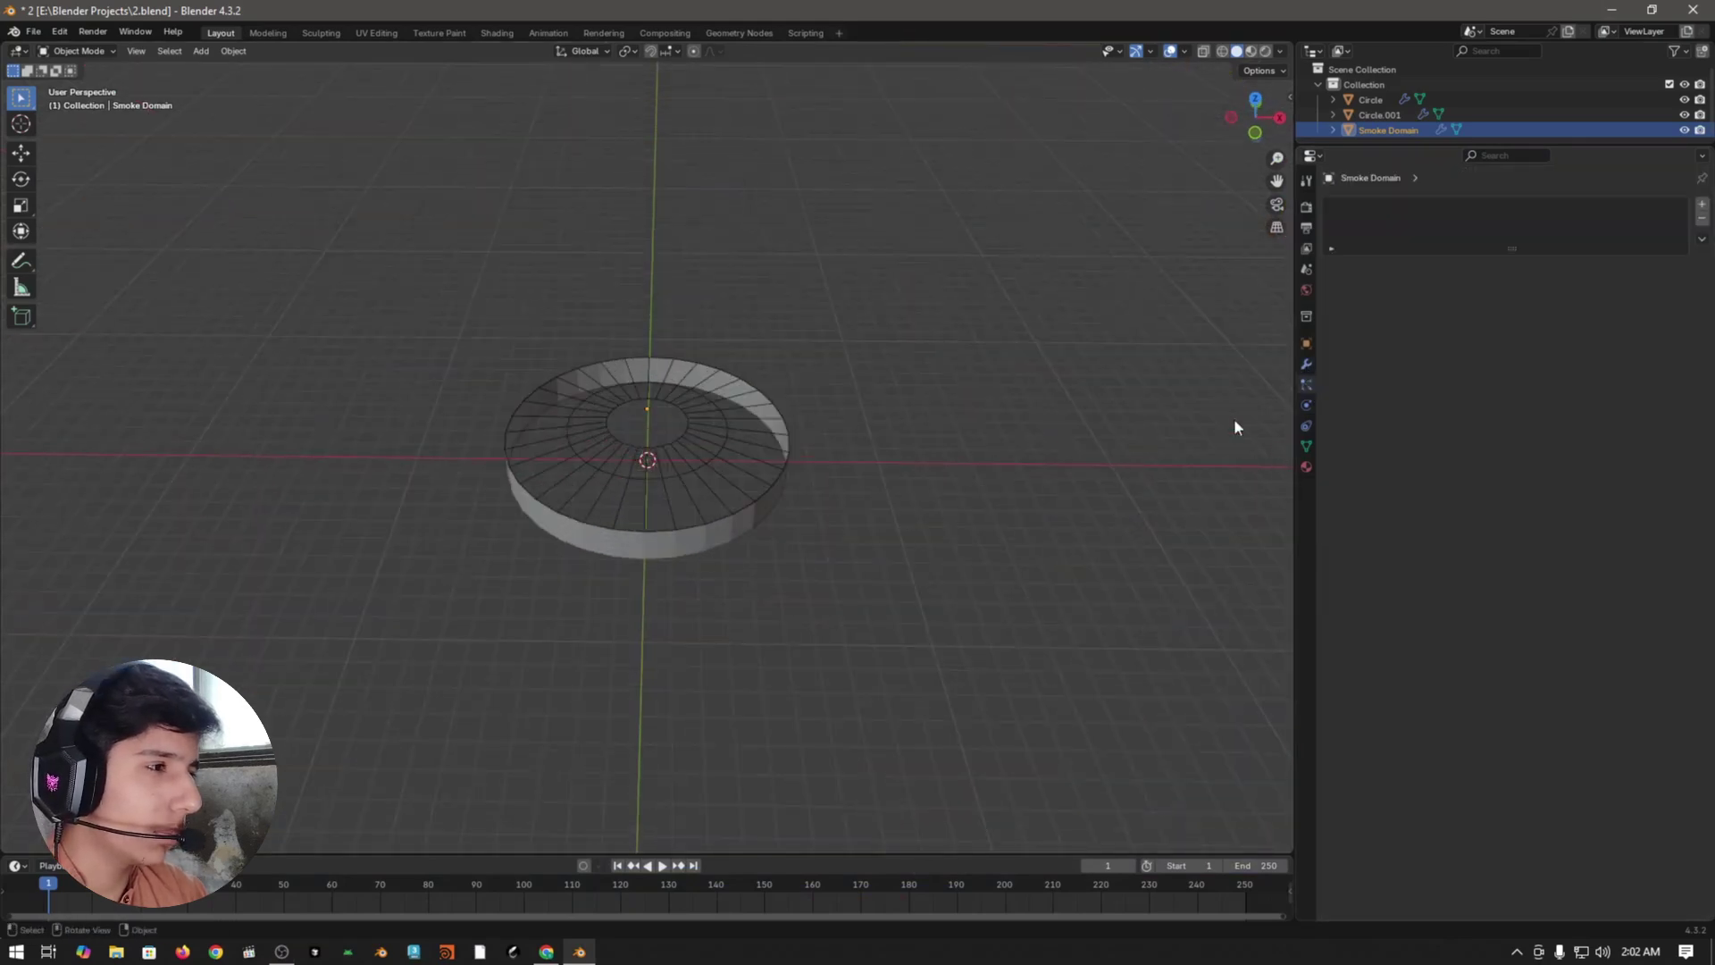
{"action": "left_click", "coordinate": [676, 554]}
{"action": "scroll", "coordinate": [789, 539], "scroll_direction": "up", "scroll_amount": 3}
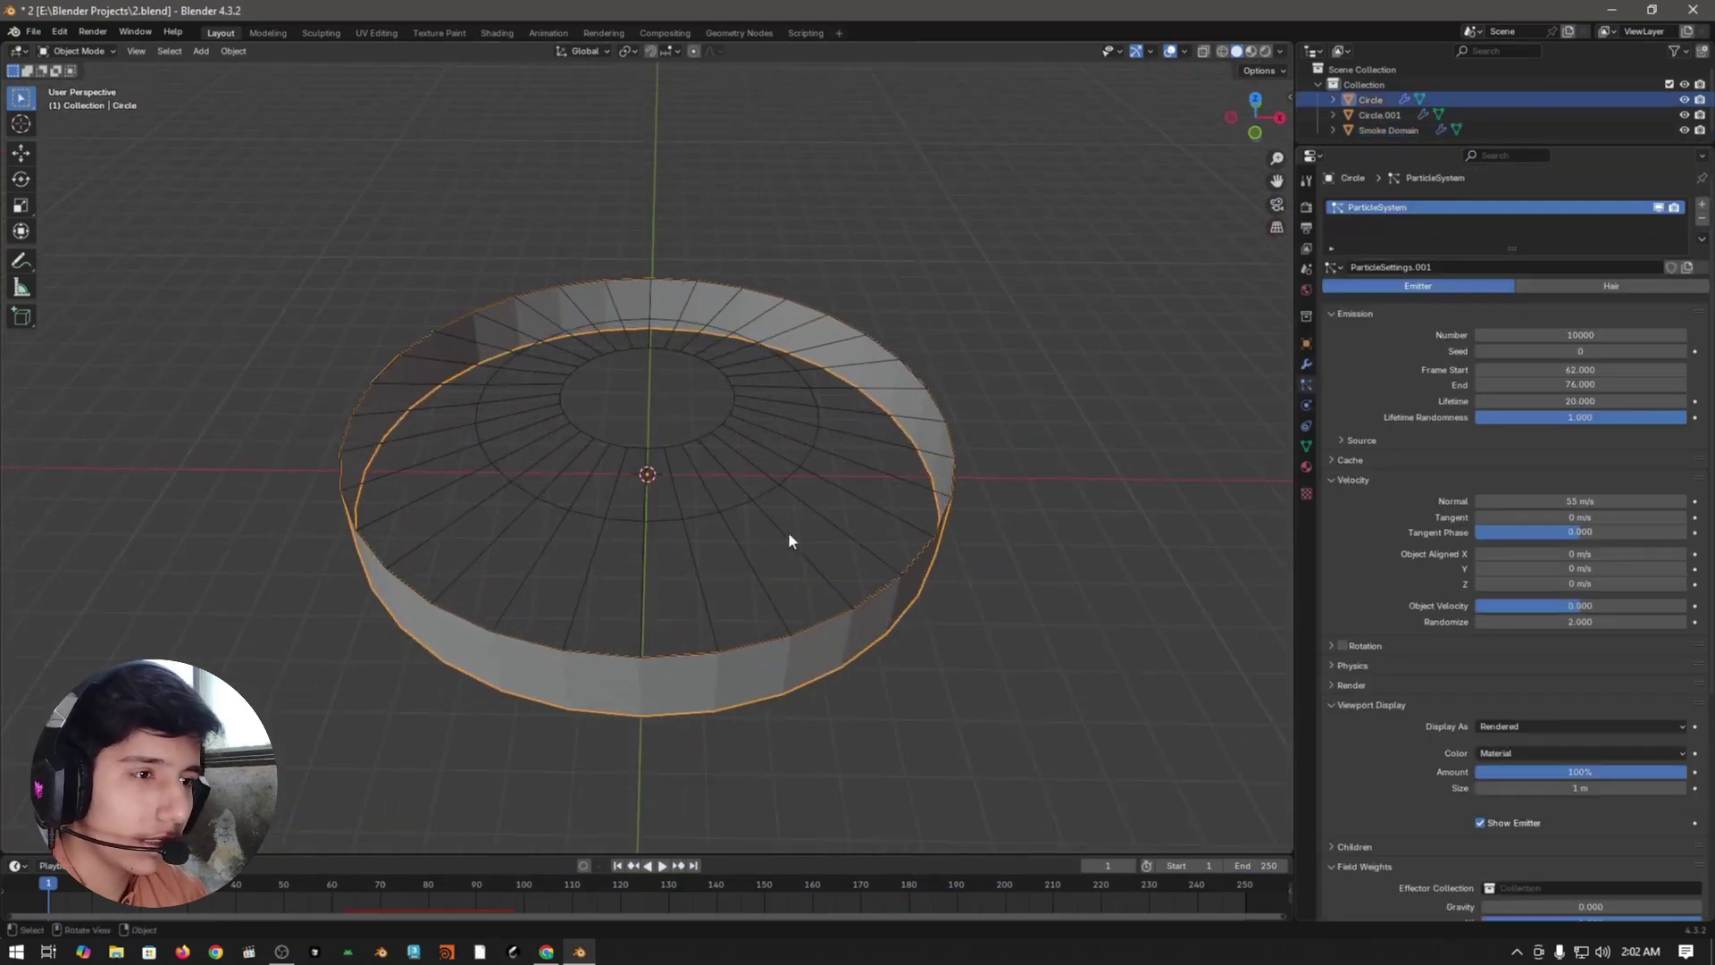
{"action": "key", "text": "g"}
{"action": "right_click", "coordinate": [763, 437]}
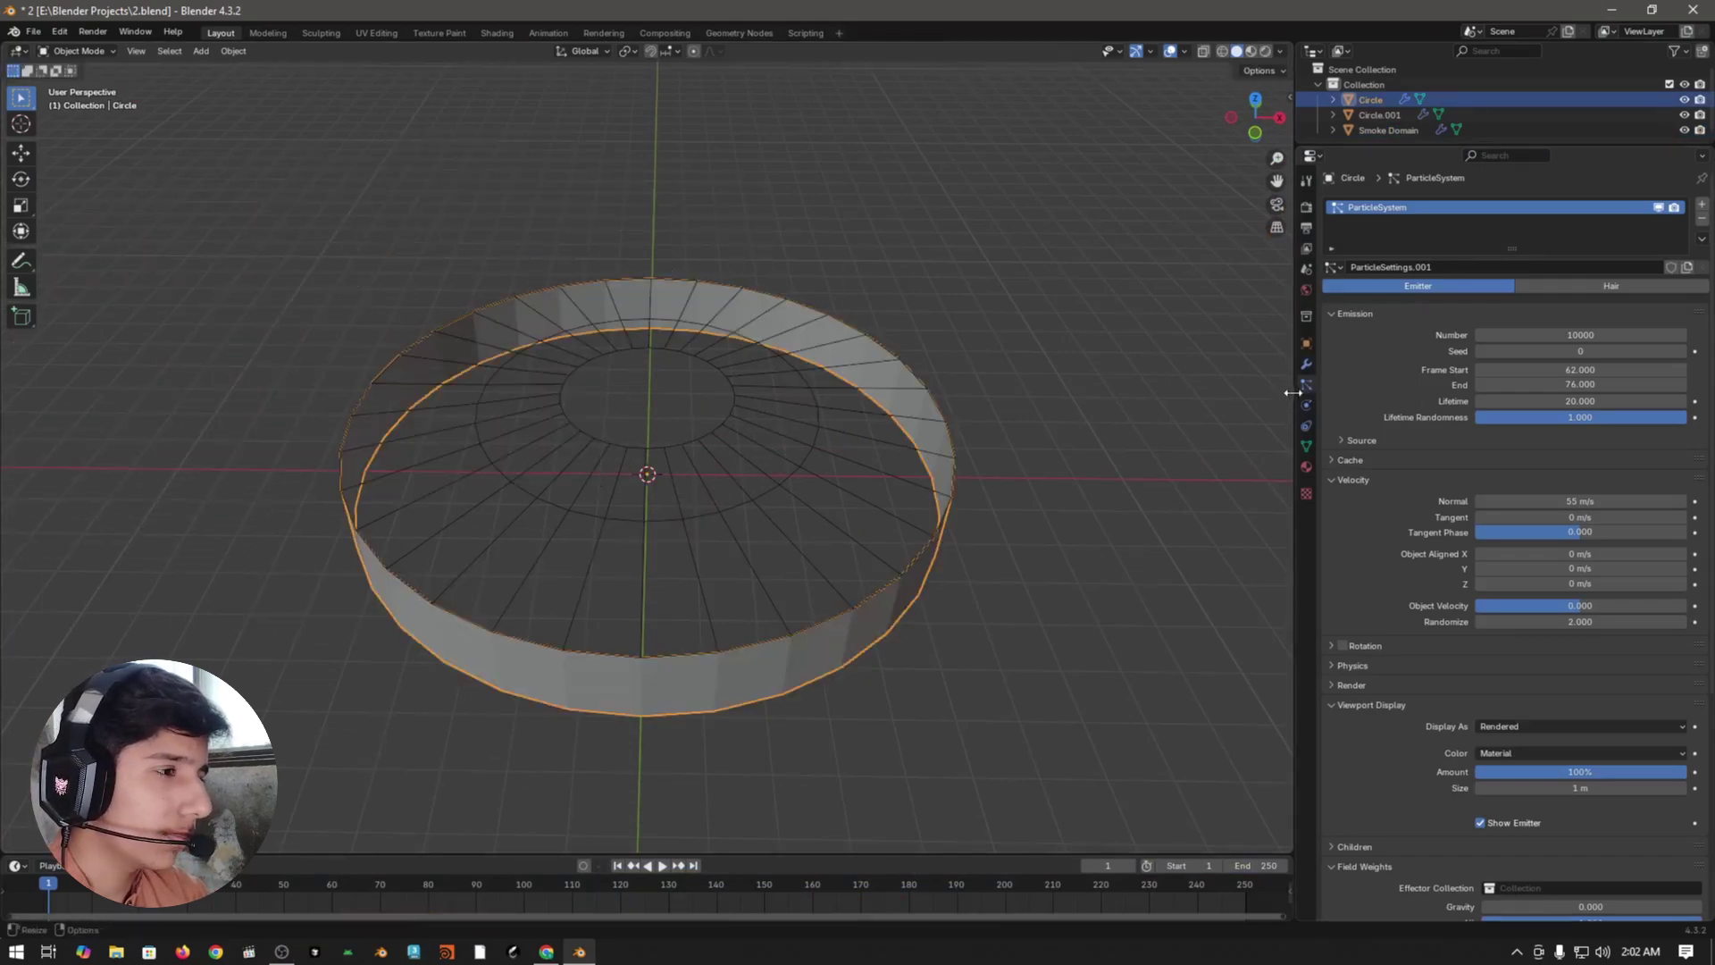
{"action": "left_click", "coordinate": [1352, 460]}
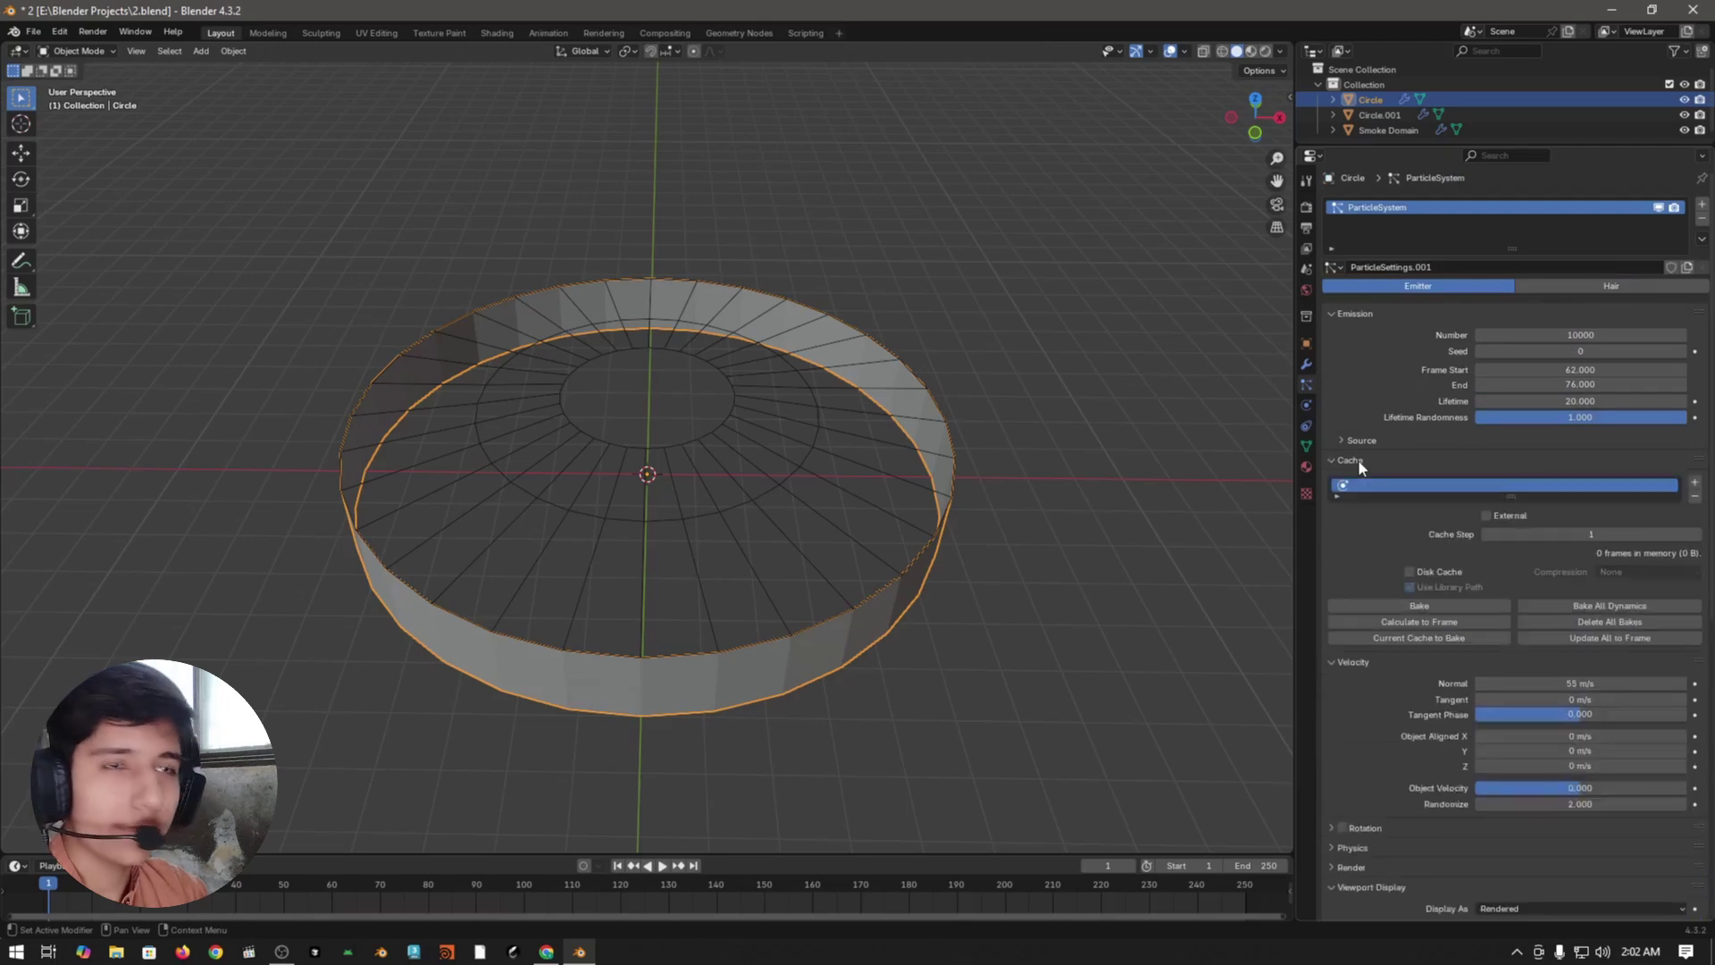
{"action": "left_click", "coordinate": [1424, 604]}
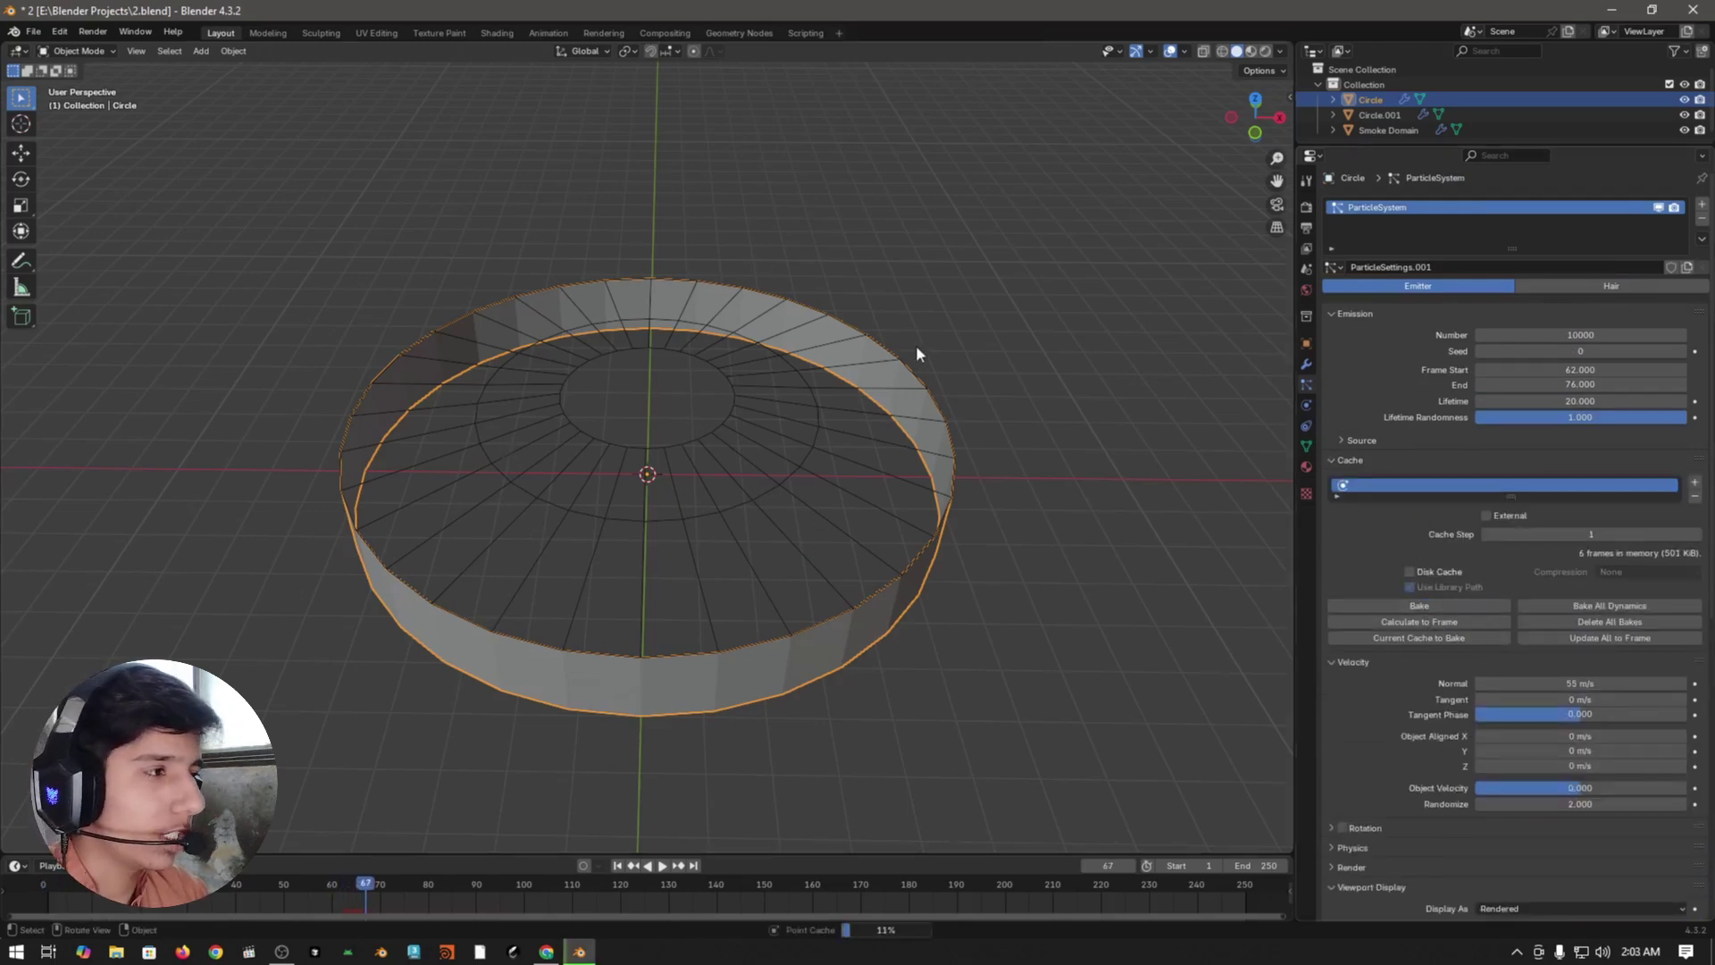
- Bake the particle cache of the inner emitter Circle.001
{"action": "key", "text": "alt+a"}
{"action": "left_click", "coordinate": [532, 437]}
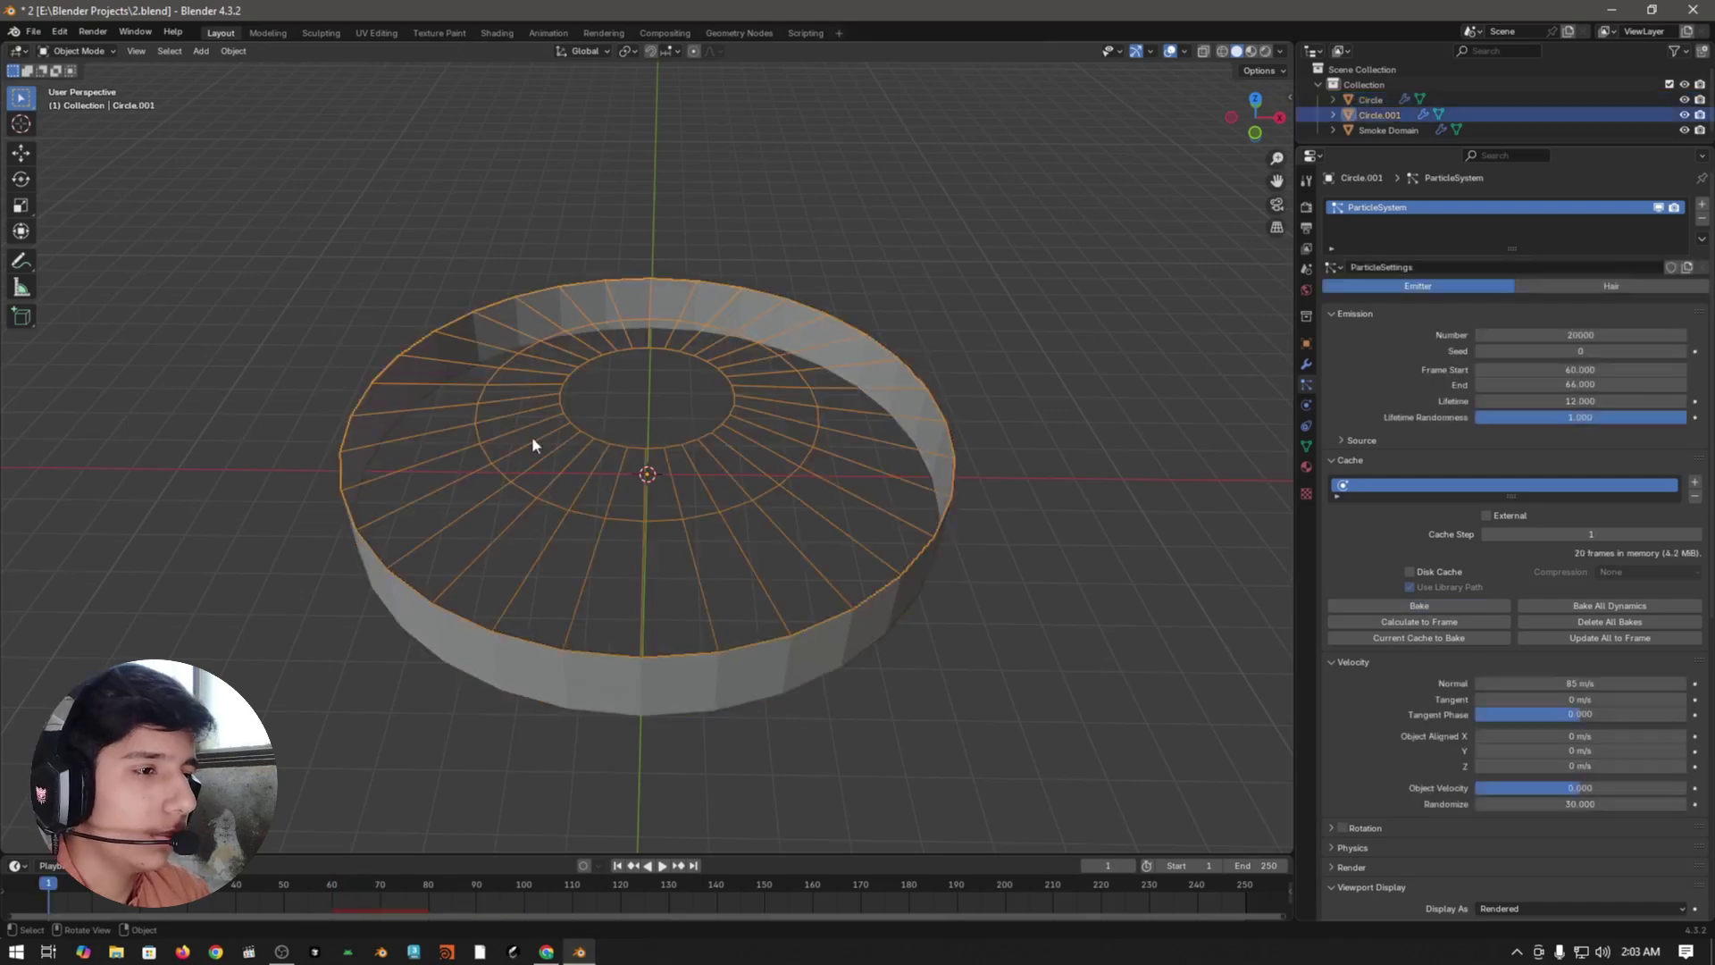
{"action": "left_click", "coordinate": [1358, 605]}
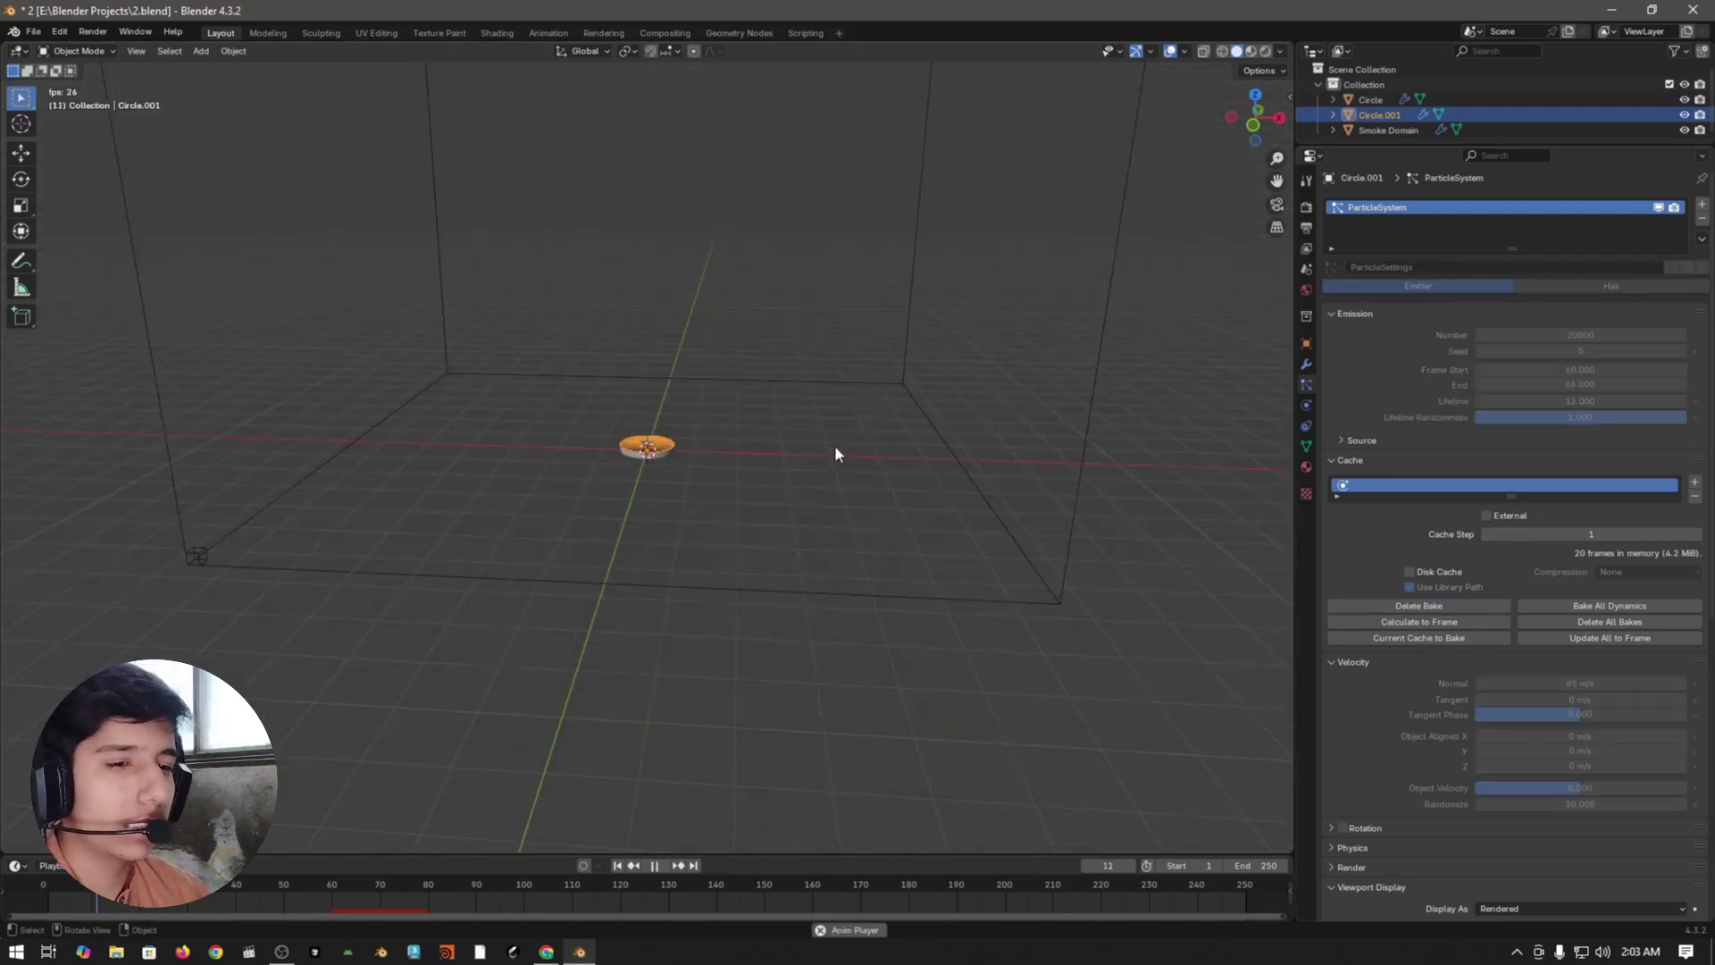
{"action": "left_click", "coordinate": [18, 51]}
- Split the view and turn the left area into a Shader Editor
{"action": "key", "text": "Return"}
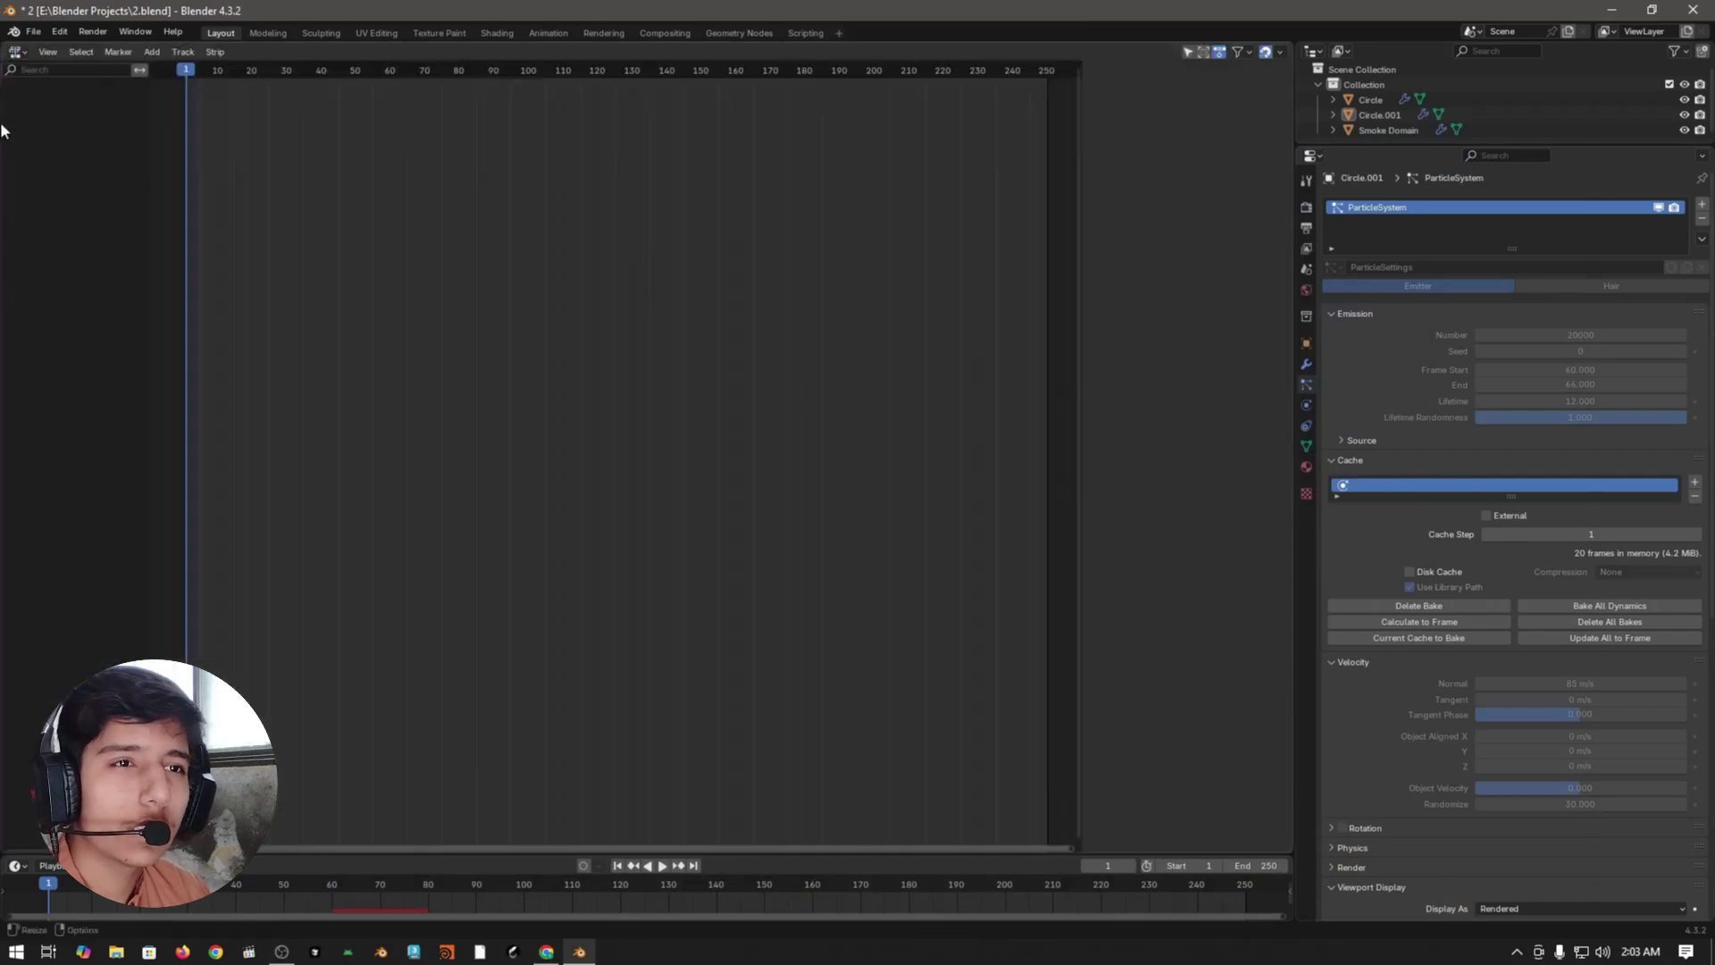
{"action": "left_click", "coordinate": [17, 51]}
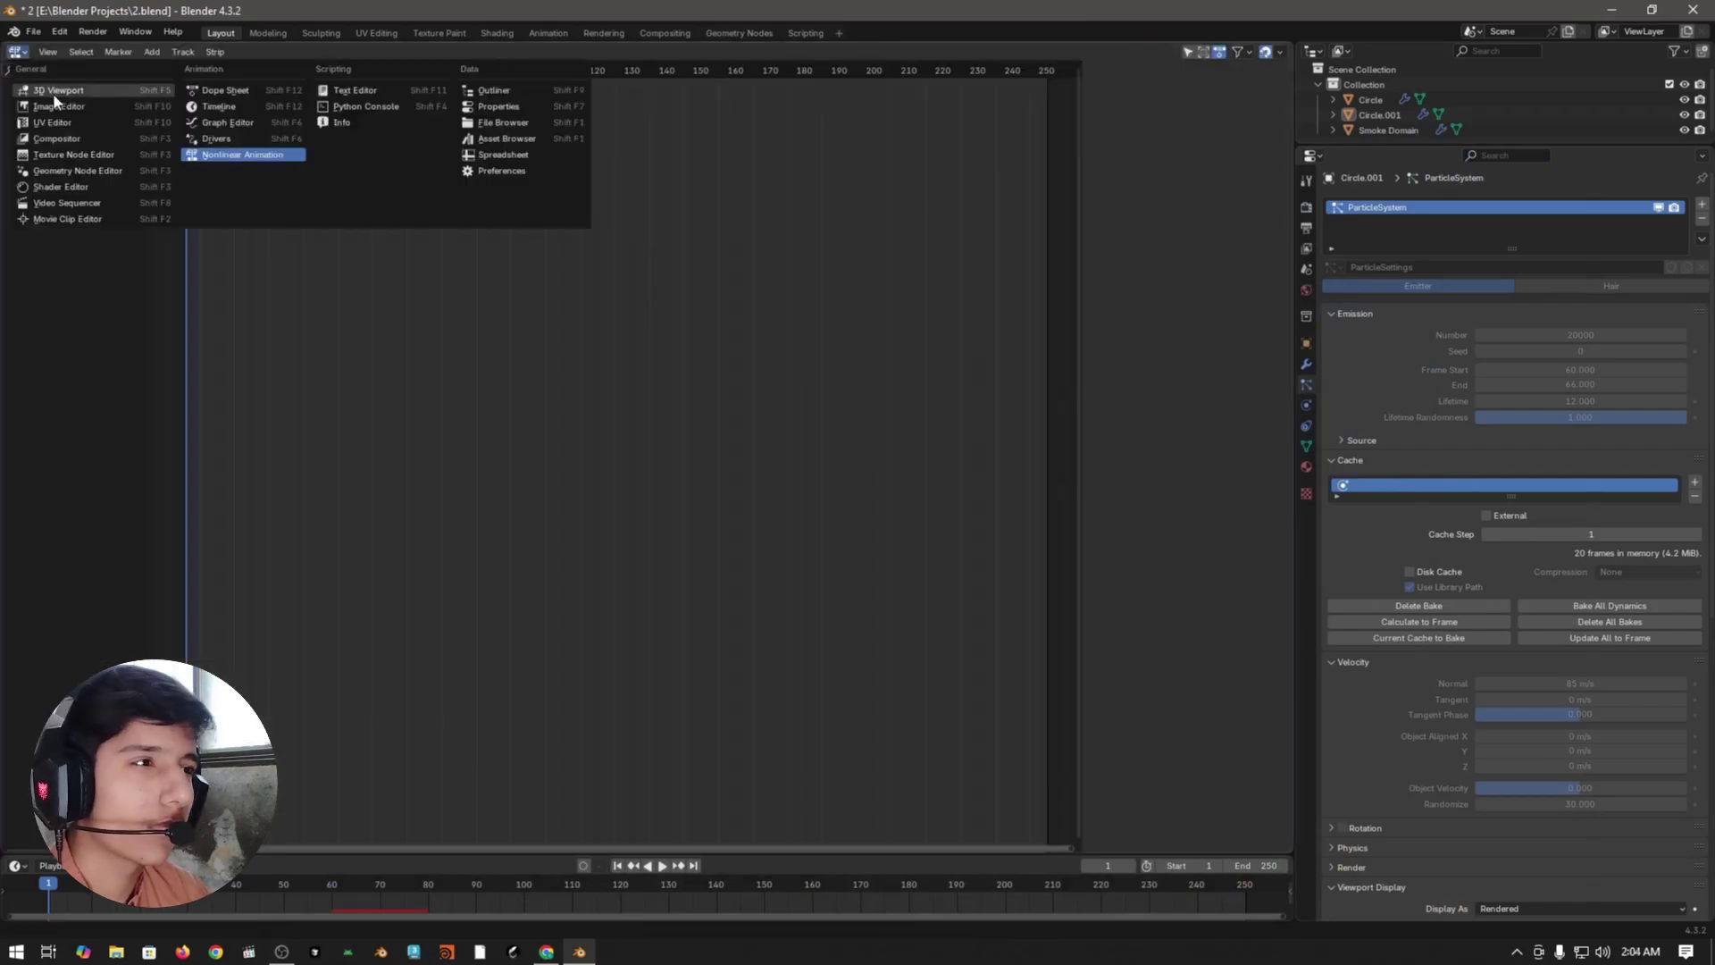
{"action": "left_click", "coordinate": [56, 91]}
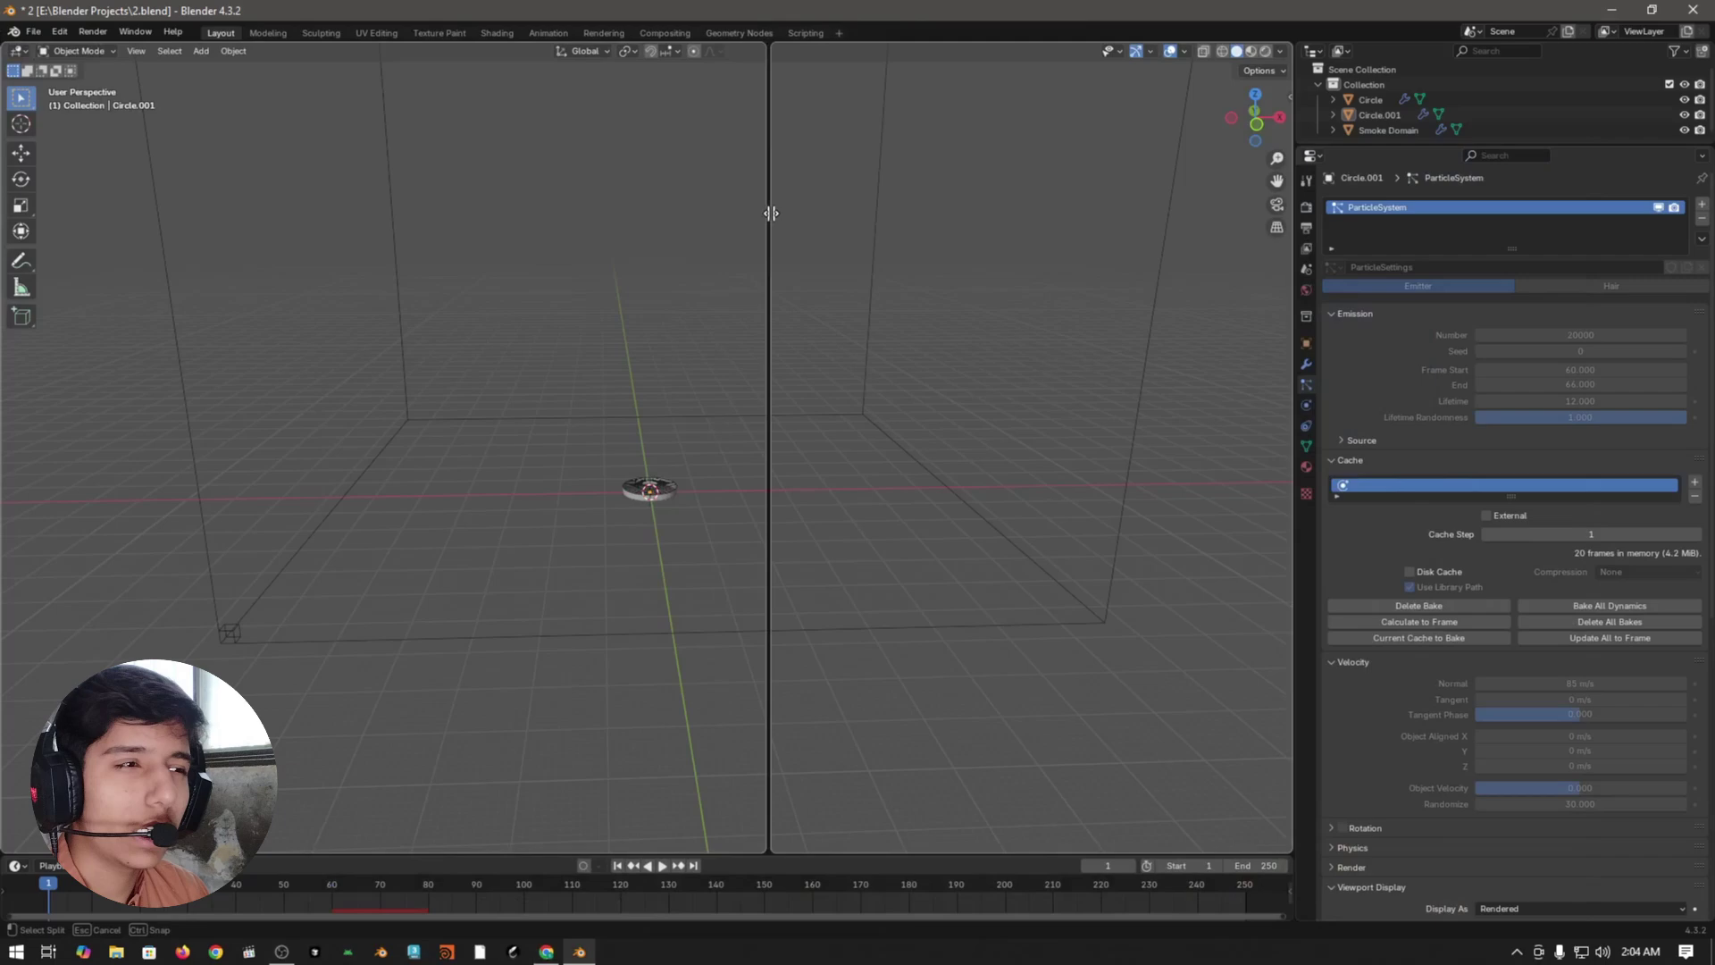
{"action": "left_click", "coordinate": [771, 212]}
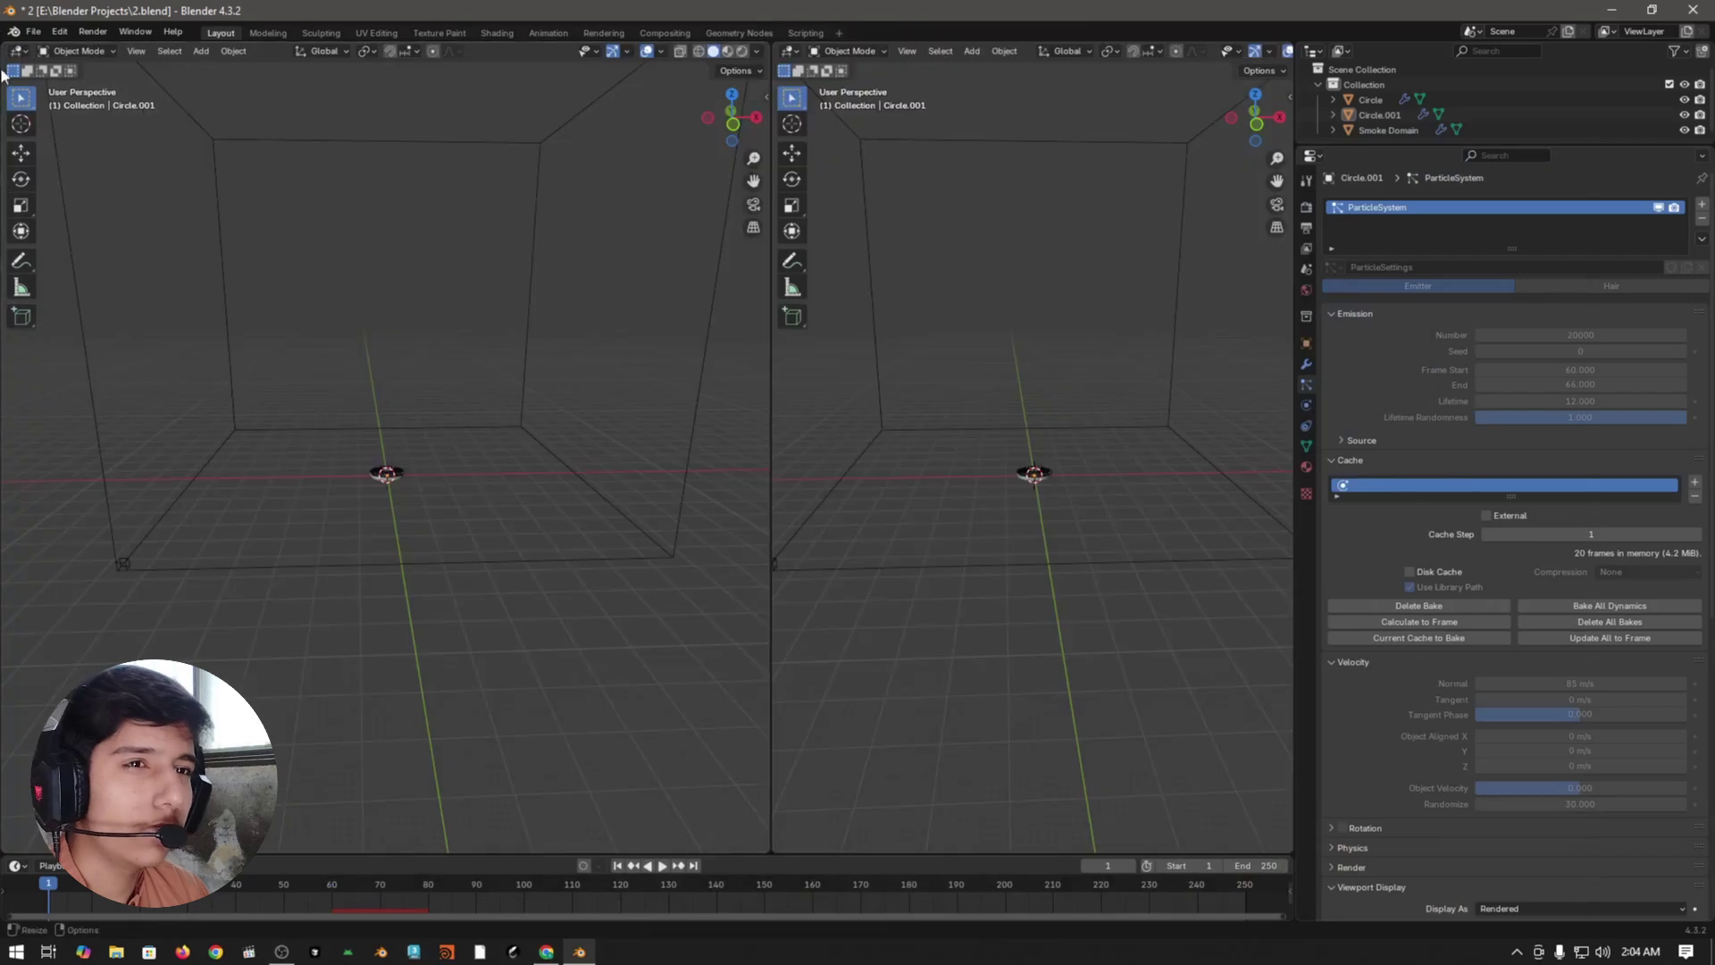
{"action": "left_click", "coordinate": [18, 51]}
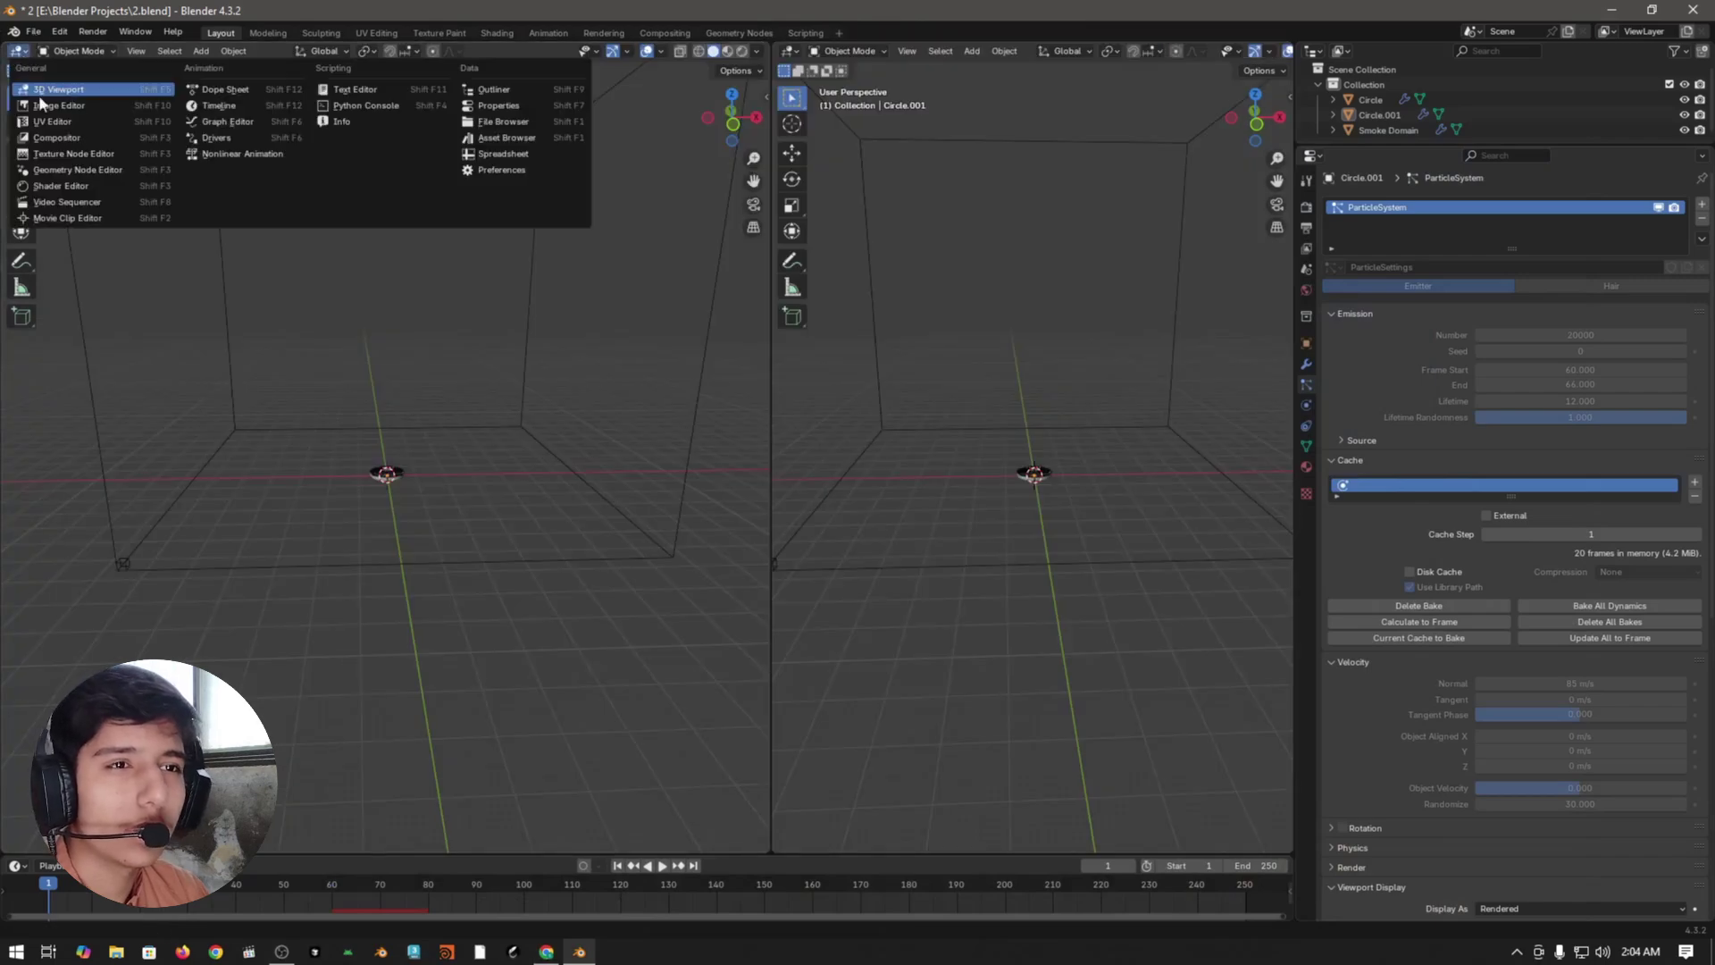
{"action": "left_click", "coordinate": [84, 186]}
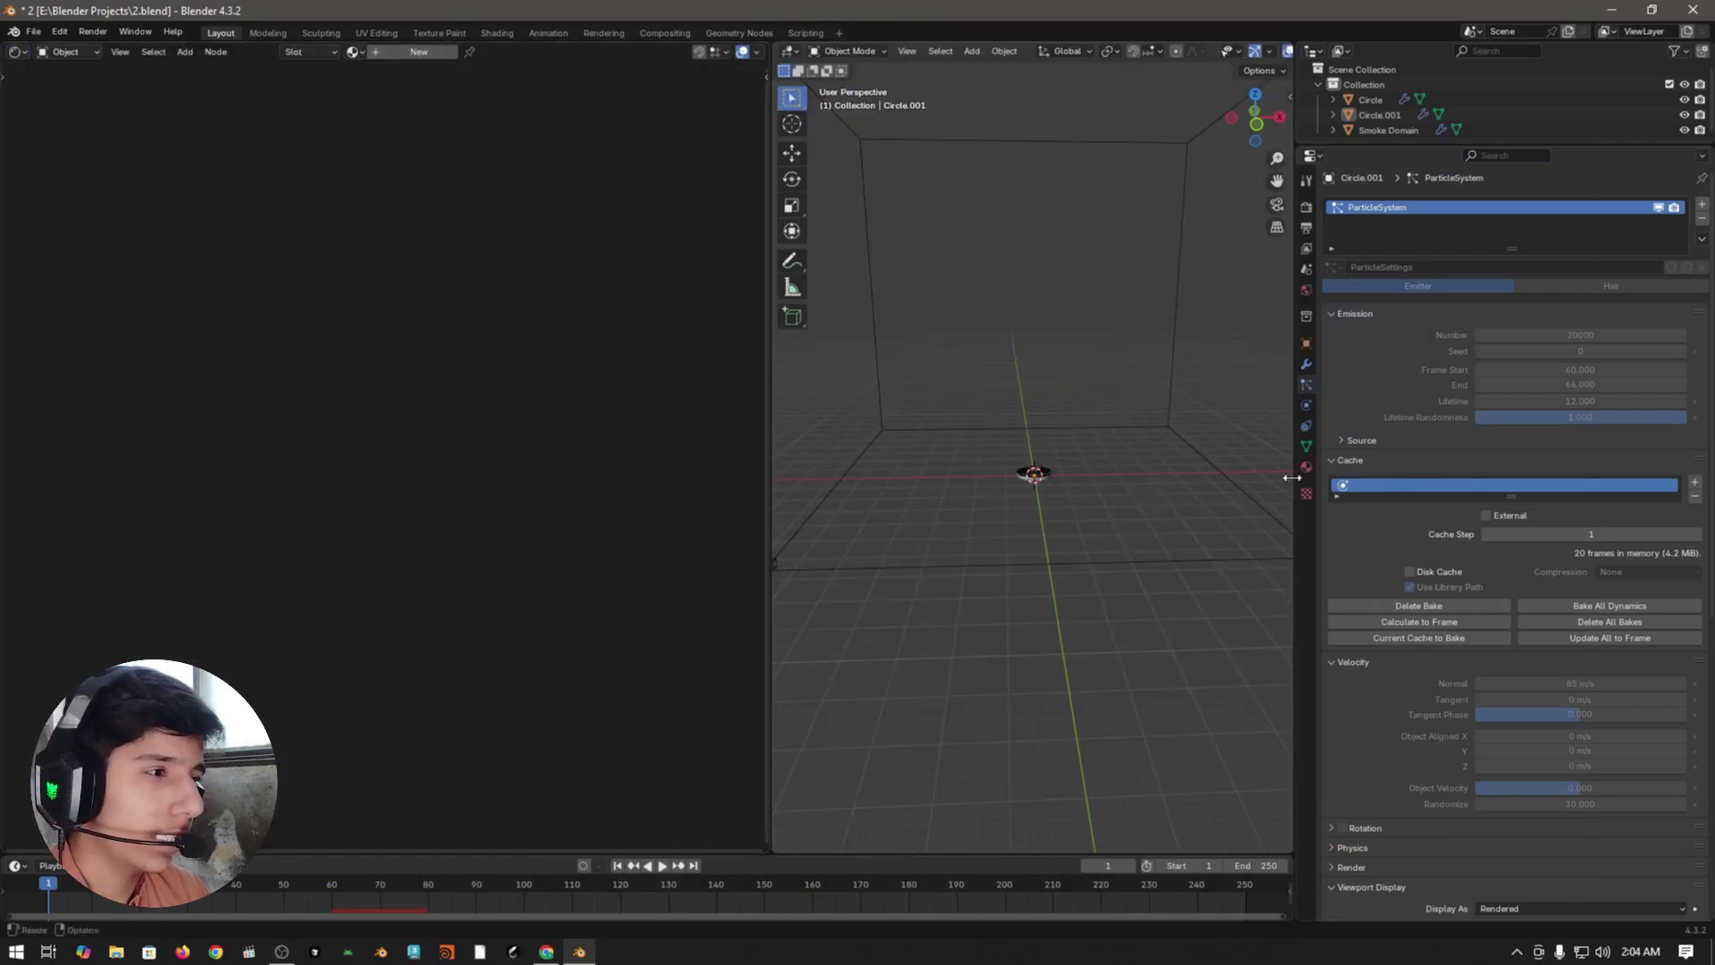
- Show the Smoke Domain Material's Principled Volume node, save, and play back the fire
{"action": "left_click", "coordinate": [1165, 386]}
{"action": "key", "text": "g"}
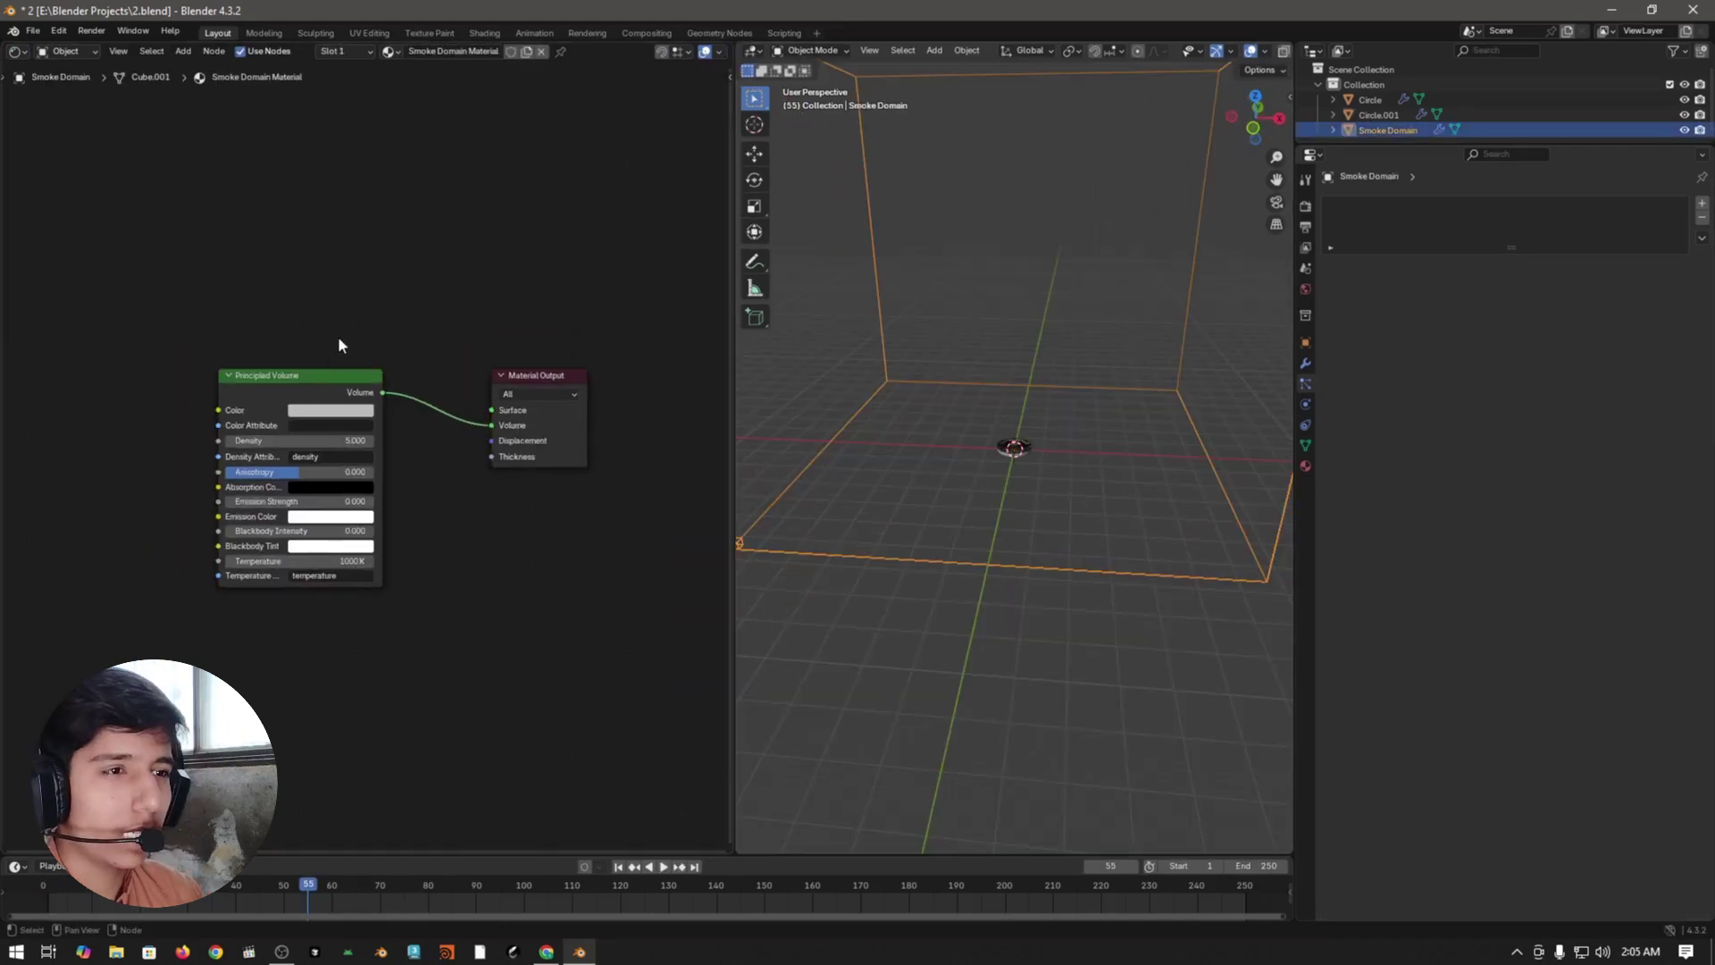
{"action": "left_click_drag", "start_coordinate": [297, 379], "coordinate": [365, 378]}
{"action": "key", "text": "ctrl+s"}
{"action": "middle_click_drag", "start_coordinate": [1018, 504], "coordinate": [1054, 475]}
{"action": "key", "text": "space"}
{"action": "key", "text": "space"}
{"action": "key", "text": "space"}
- Select the smoke domain and switch the render engine to Cycles
{"action": "scroll", "coordinate": [1052, 438], "scroll_direction": "up", "scroll_amount": 1}
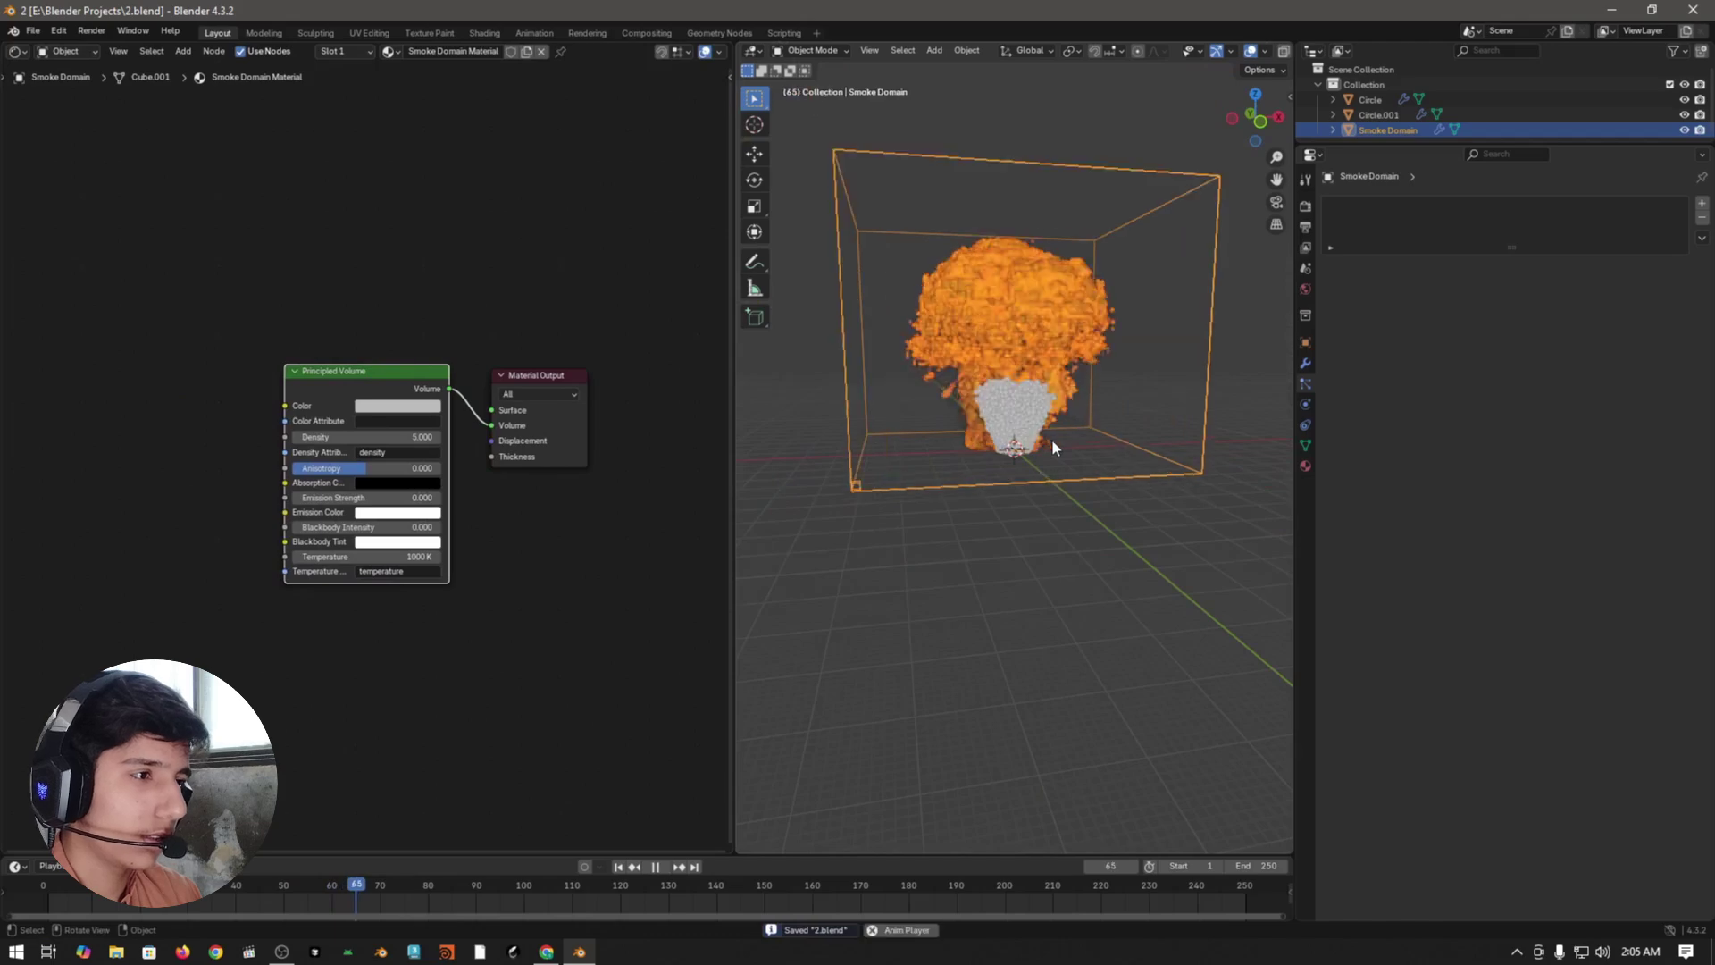
{"action": "key", "text": "space"}
{"action": "left_click", "coordinate": [1147, 327]}
{"action": "scroll", "coordinate": [1104, 260], "scroll_direction": "up", "scroll_amount": 3}
{"action": "middle_click_drag", "start_coordinate": [1100, 256], "coordinate": [1075, 548], "text": "shift"}
{"action": "scroll", "coordinate": [1074, 550], "scroll_direction": "up", "scroll_amount": 2}
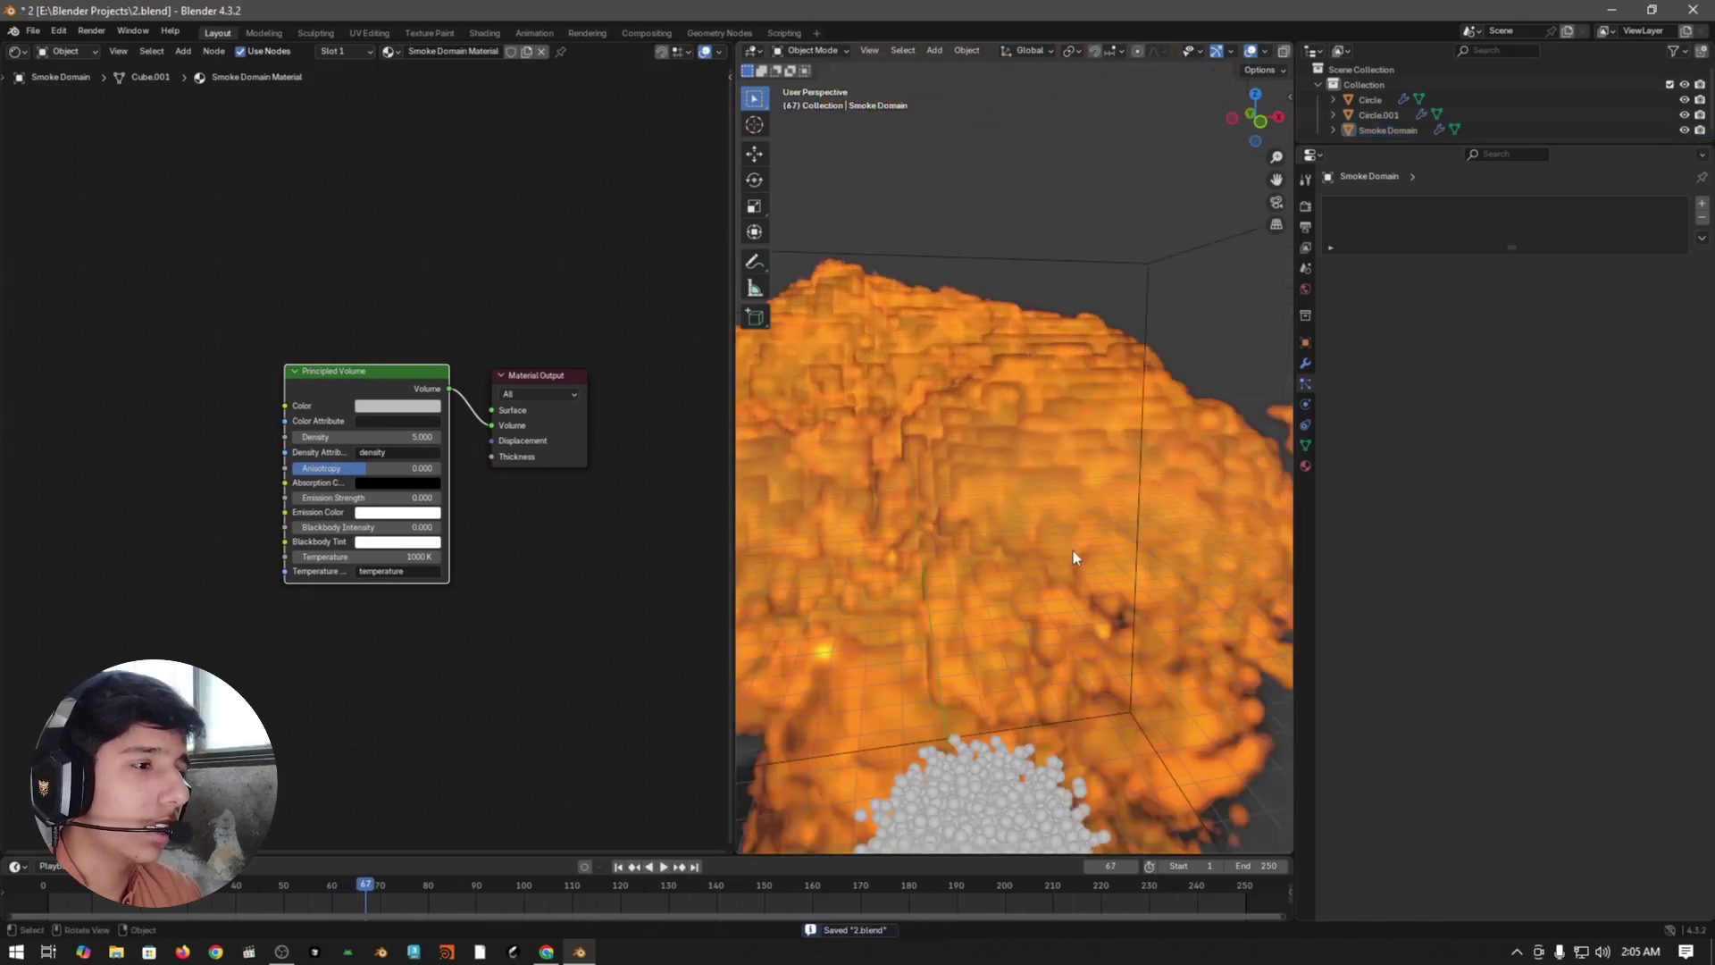
{"action": "scroll", "coordinate": [1054, 405], "scroll_direction": "up", "scroll_amount": 2}
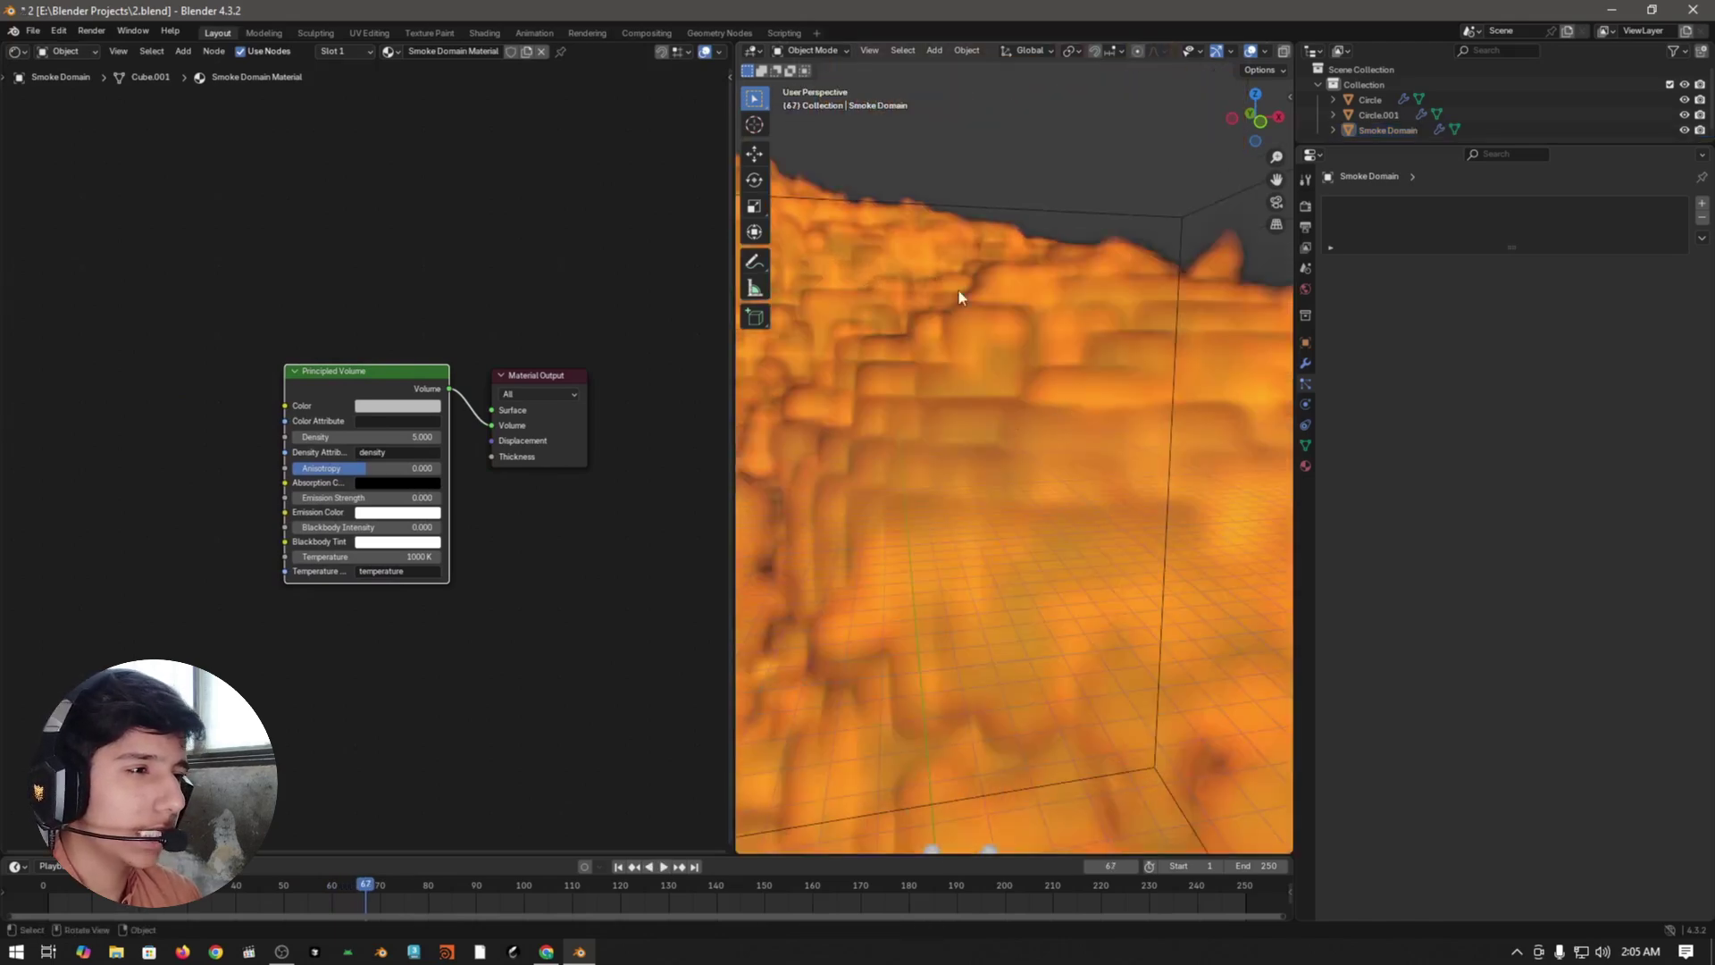
{"action": "scroll", "coordinate": [982, 372], "scroll_direction": "down", "scroll_amount": 6}
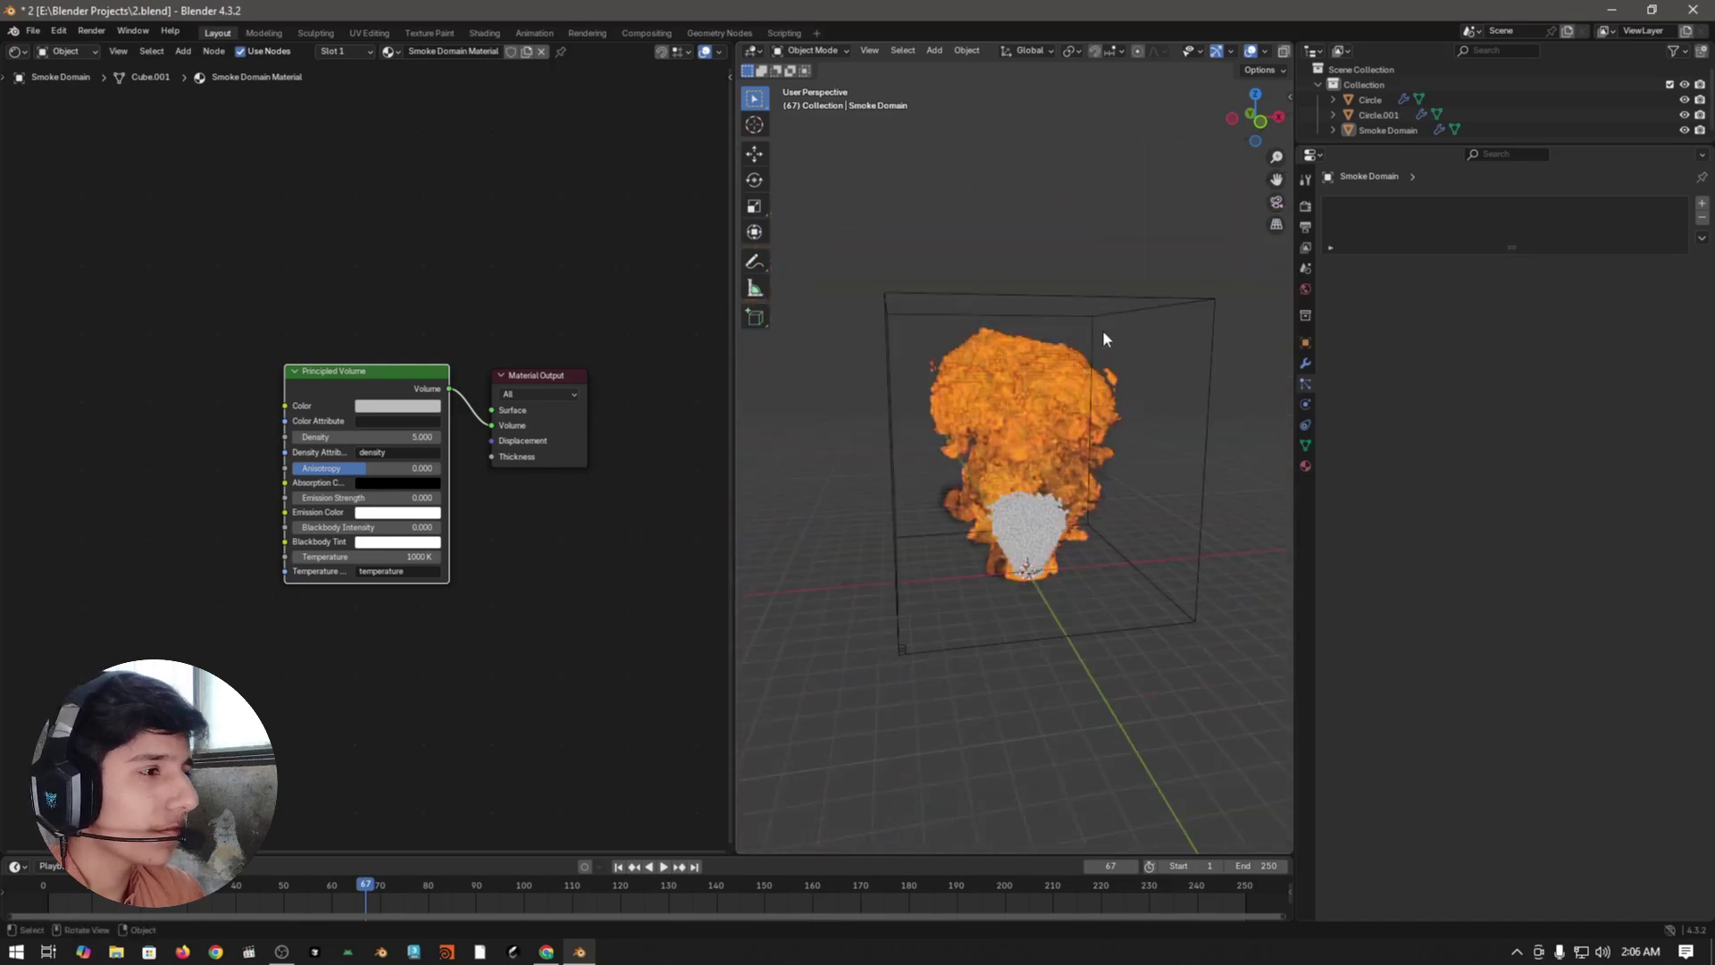
{"action": "left_click", "coordinate": [1104, 337]}
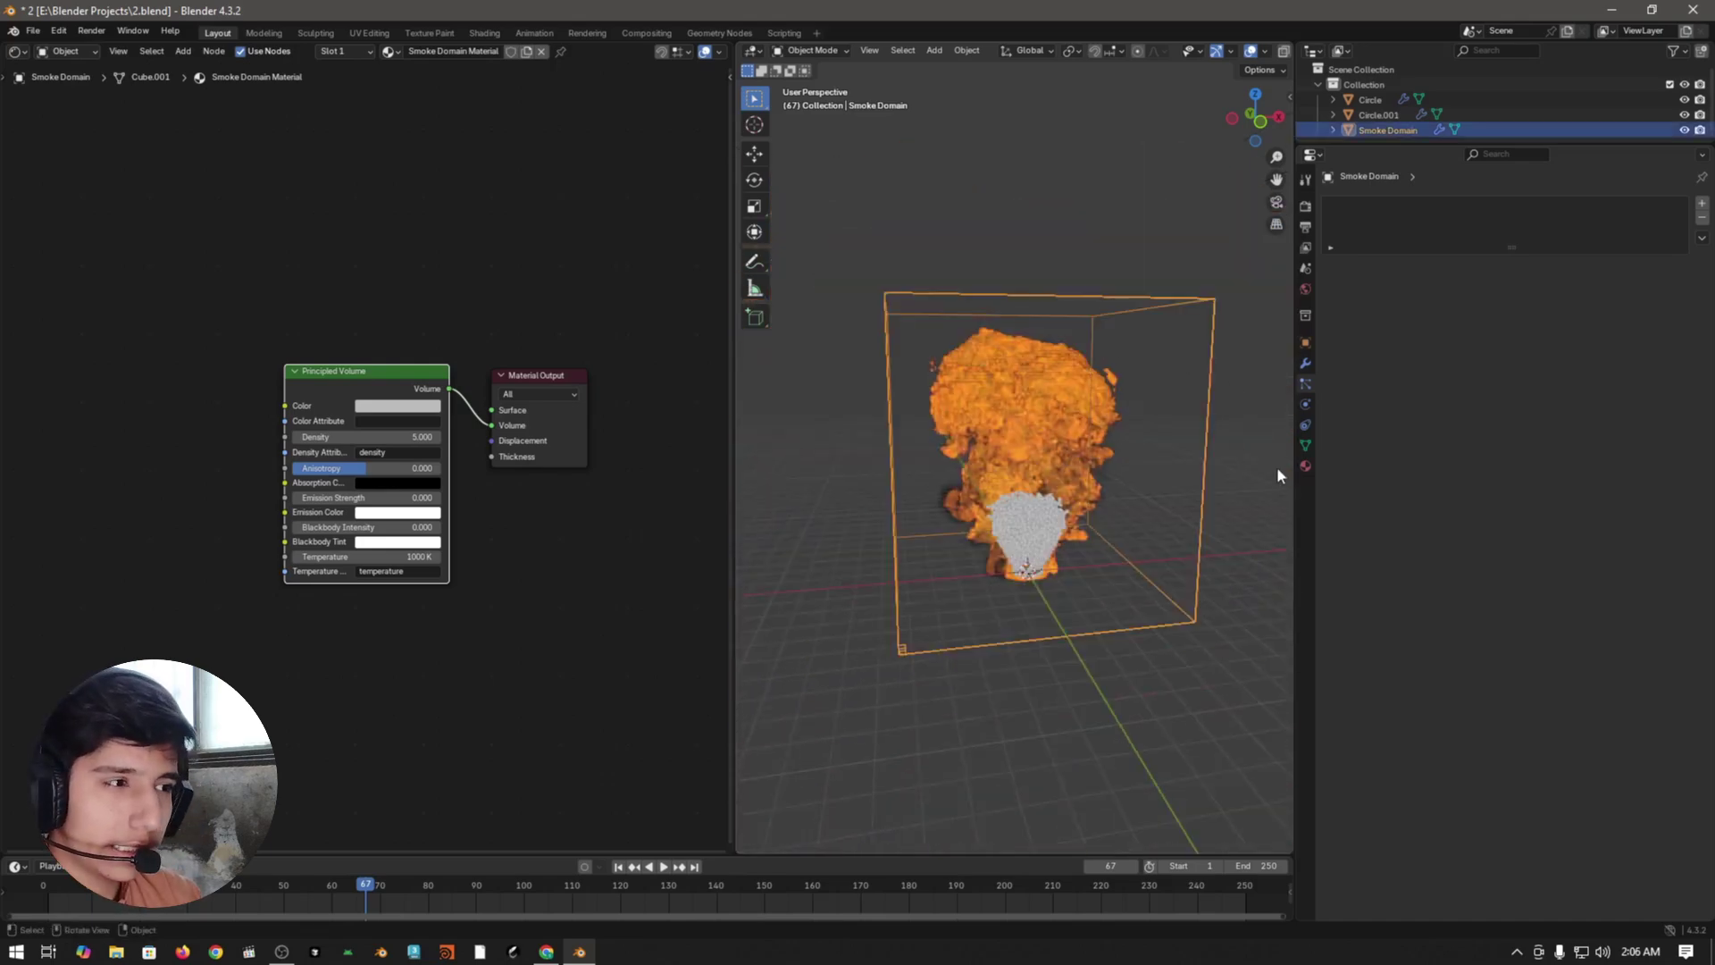
{"action": "left_click", "coordinate": [1304, 405]}
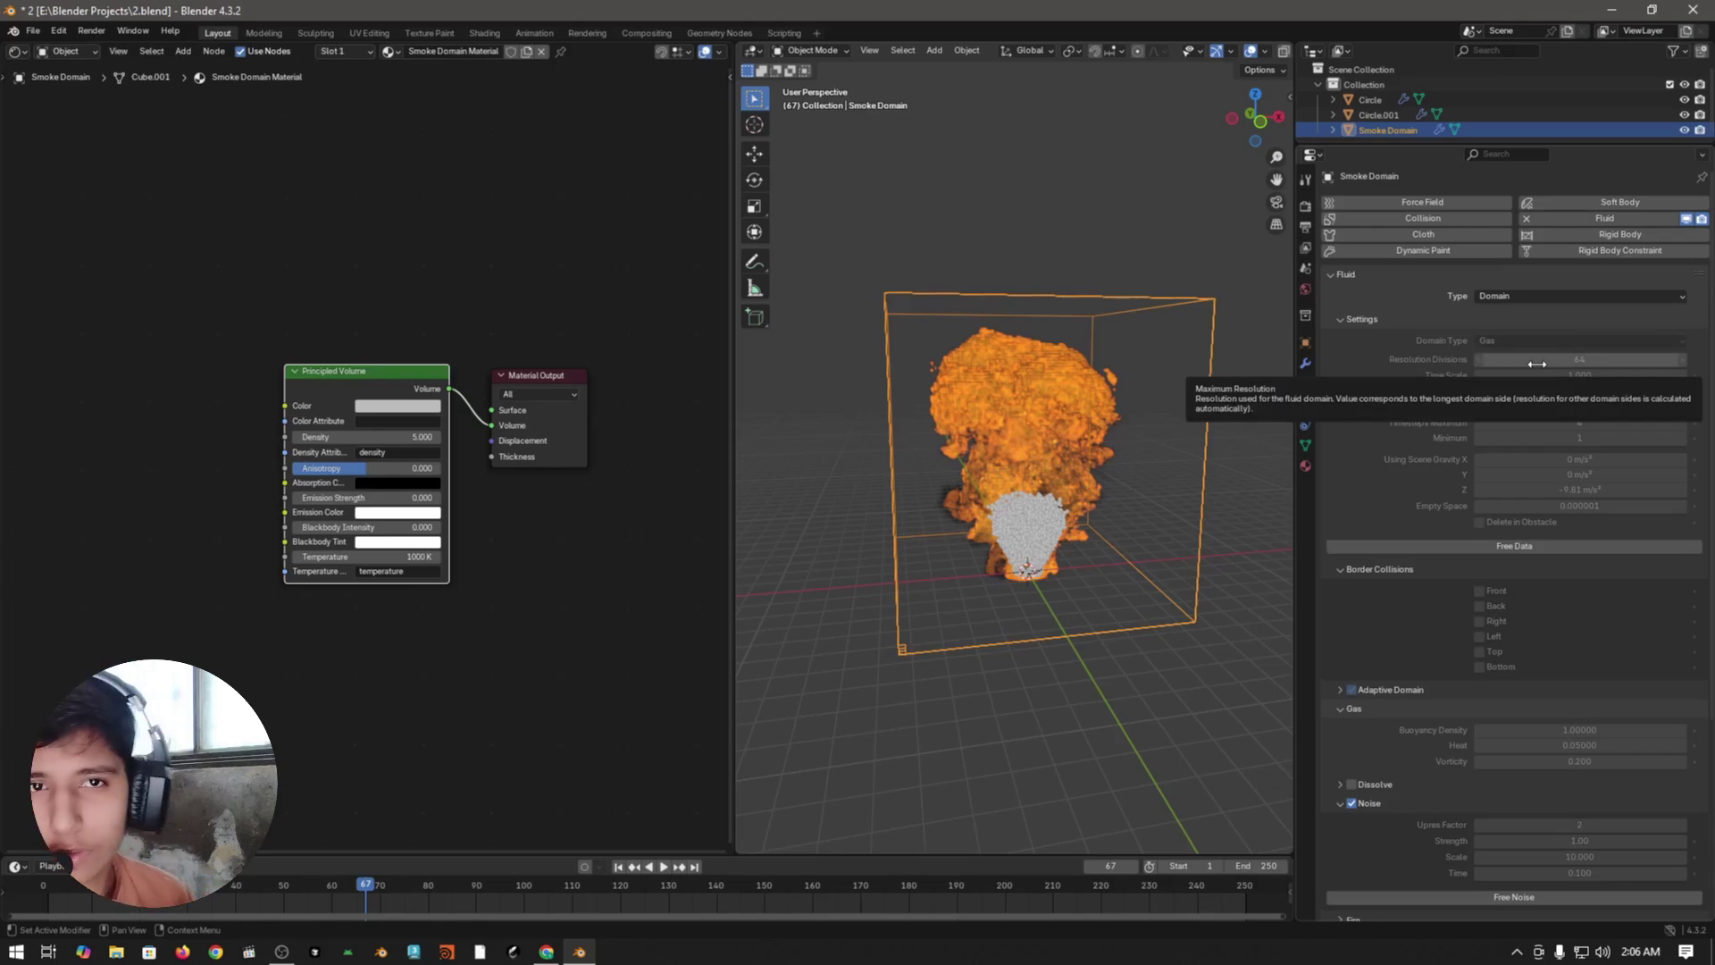
{"action": "scroll", "coordinate": [958, 410], "scroll_direction": "up", "scroll_amount": 6}
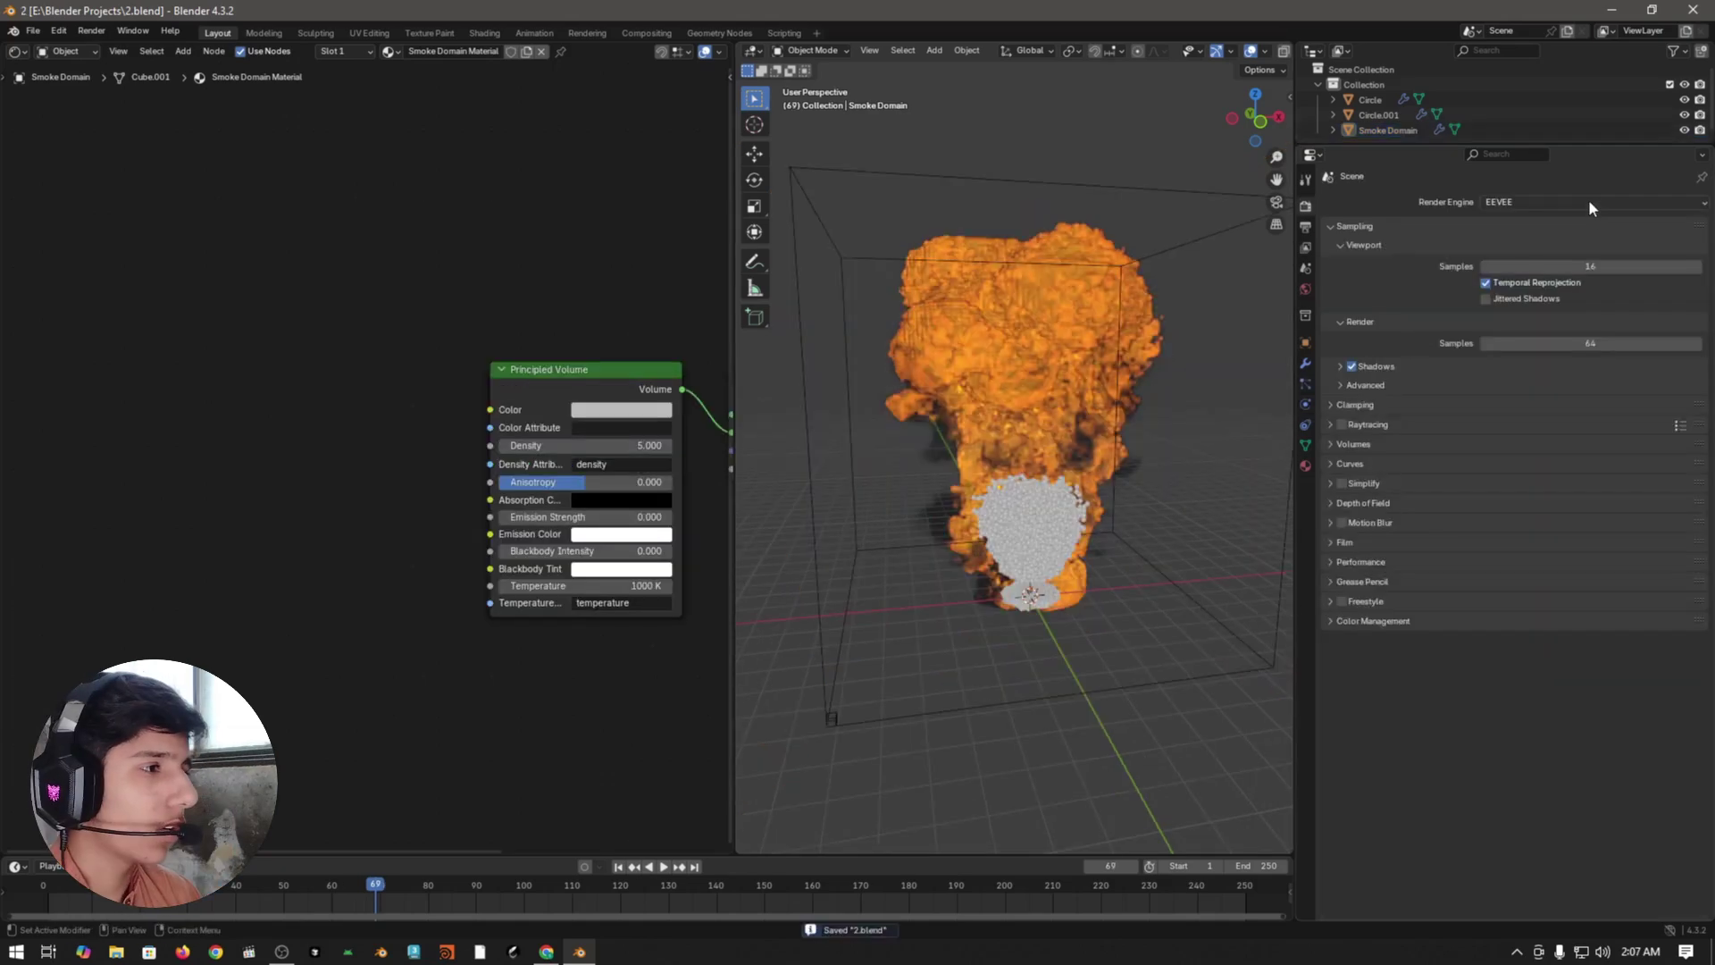
{"action": "left_click", "coordinate": [1588, 200]}
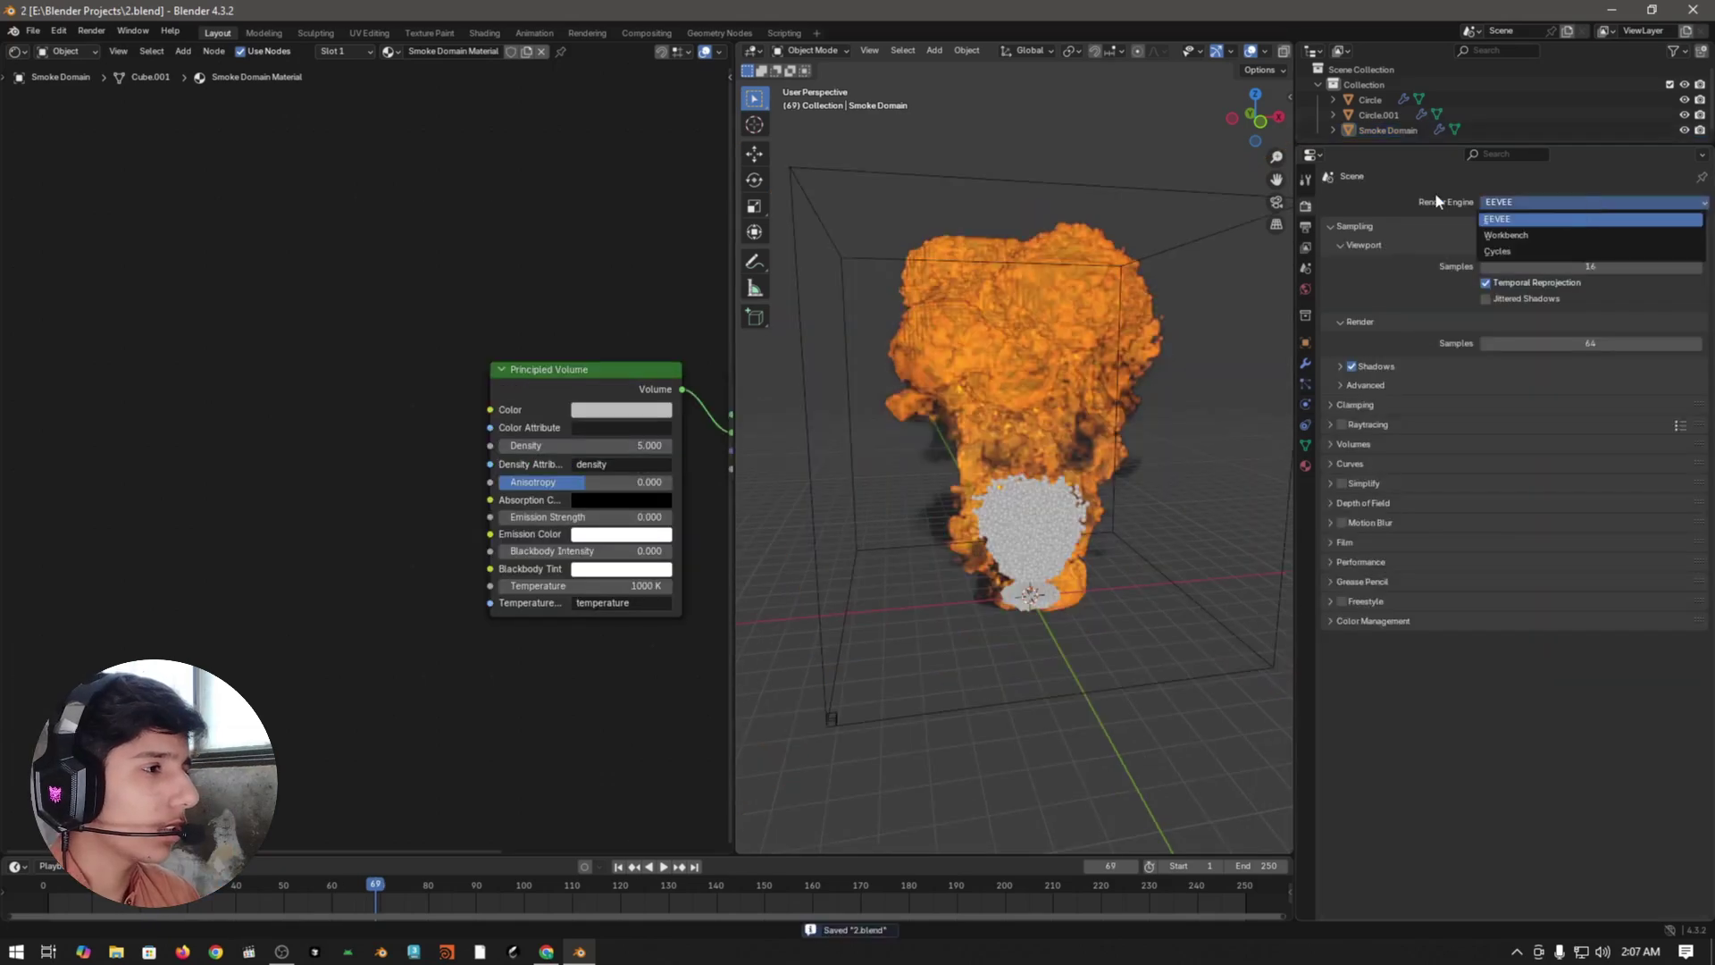
{"action": "left_click", "coordinate": [1527, 251]}
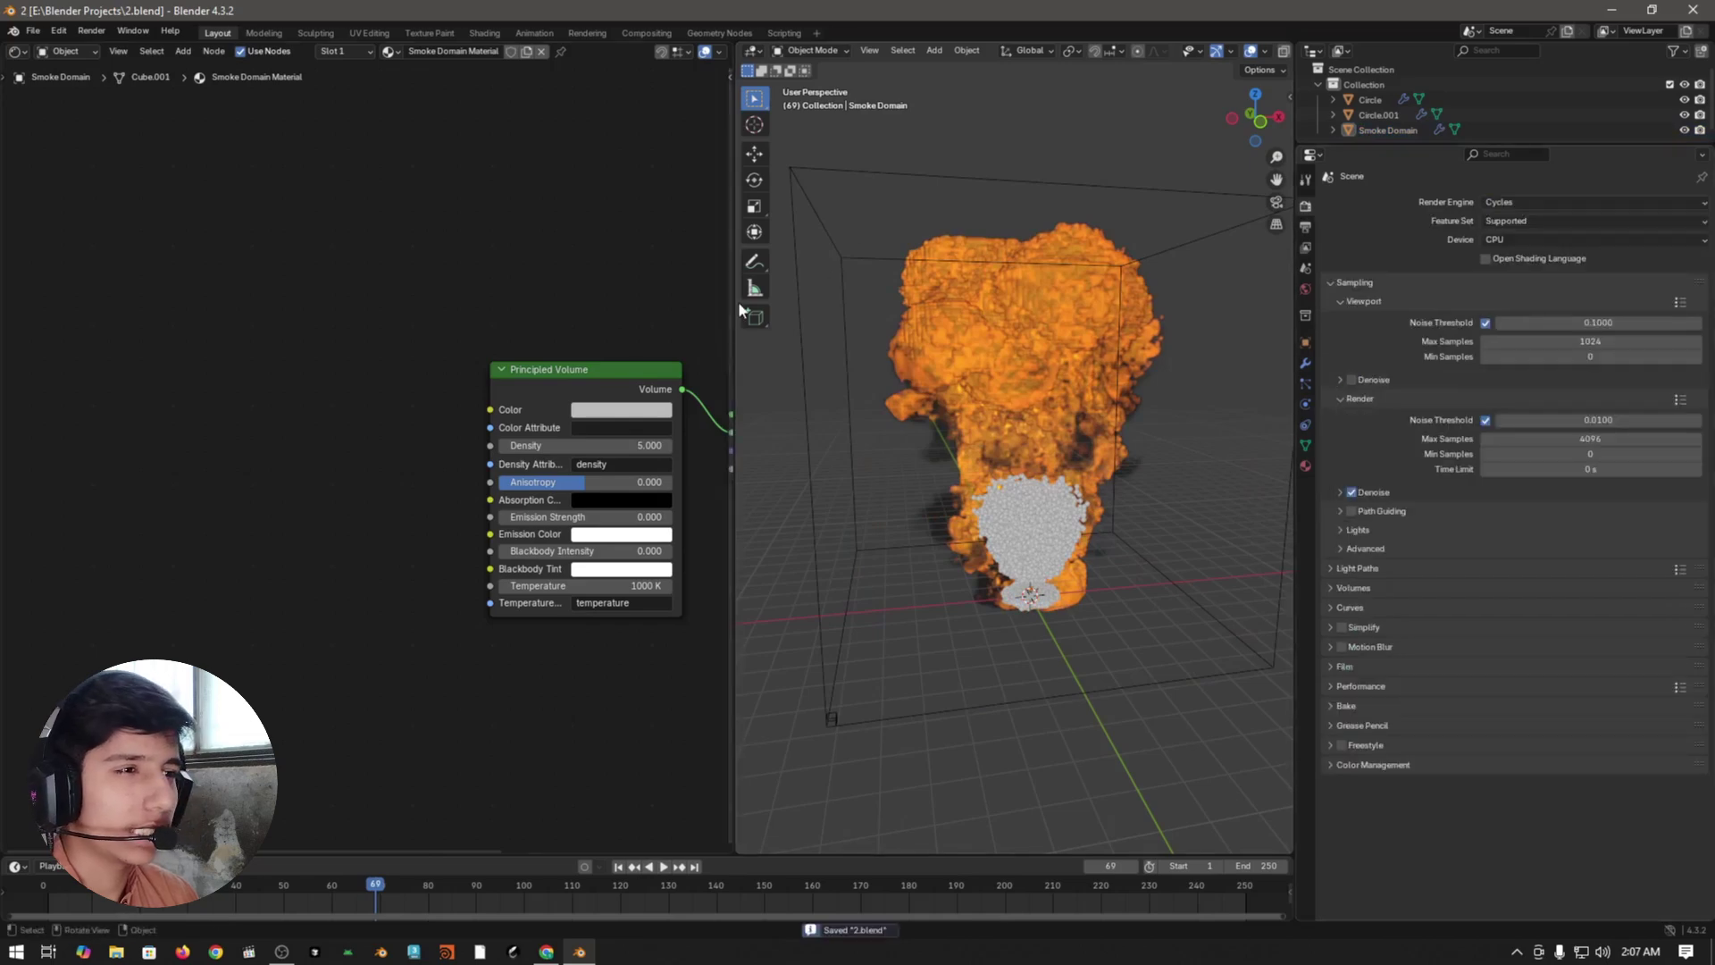
- Widen the 3D viewport and add a plane mesh beneath the fire
{"action": "left_click_drag", "start_coordinate": [737, 302], "coordinate": [317, 301]}
{"action": "scroll", "coordinate": [1022, 458], "scroll_direction": "down", "scroll_amount": 5}
{"action": "key", "text": "shift+a"}
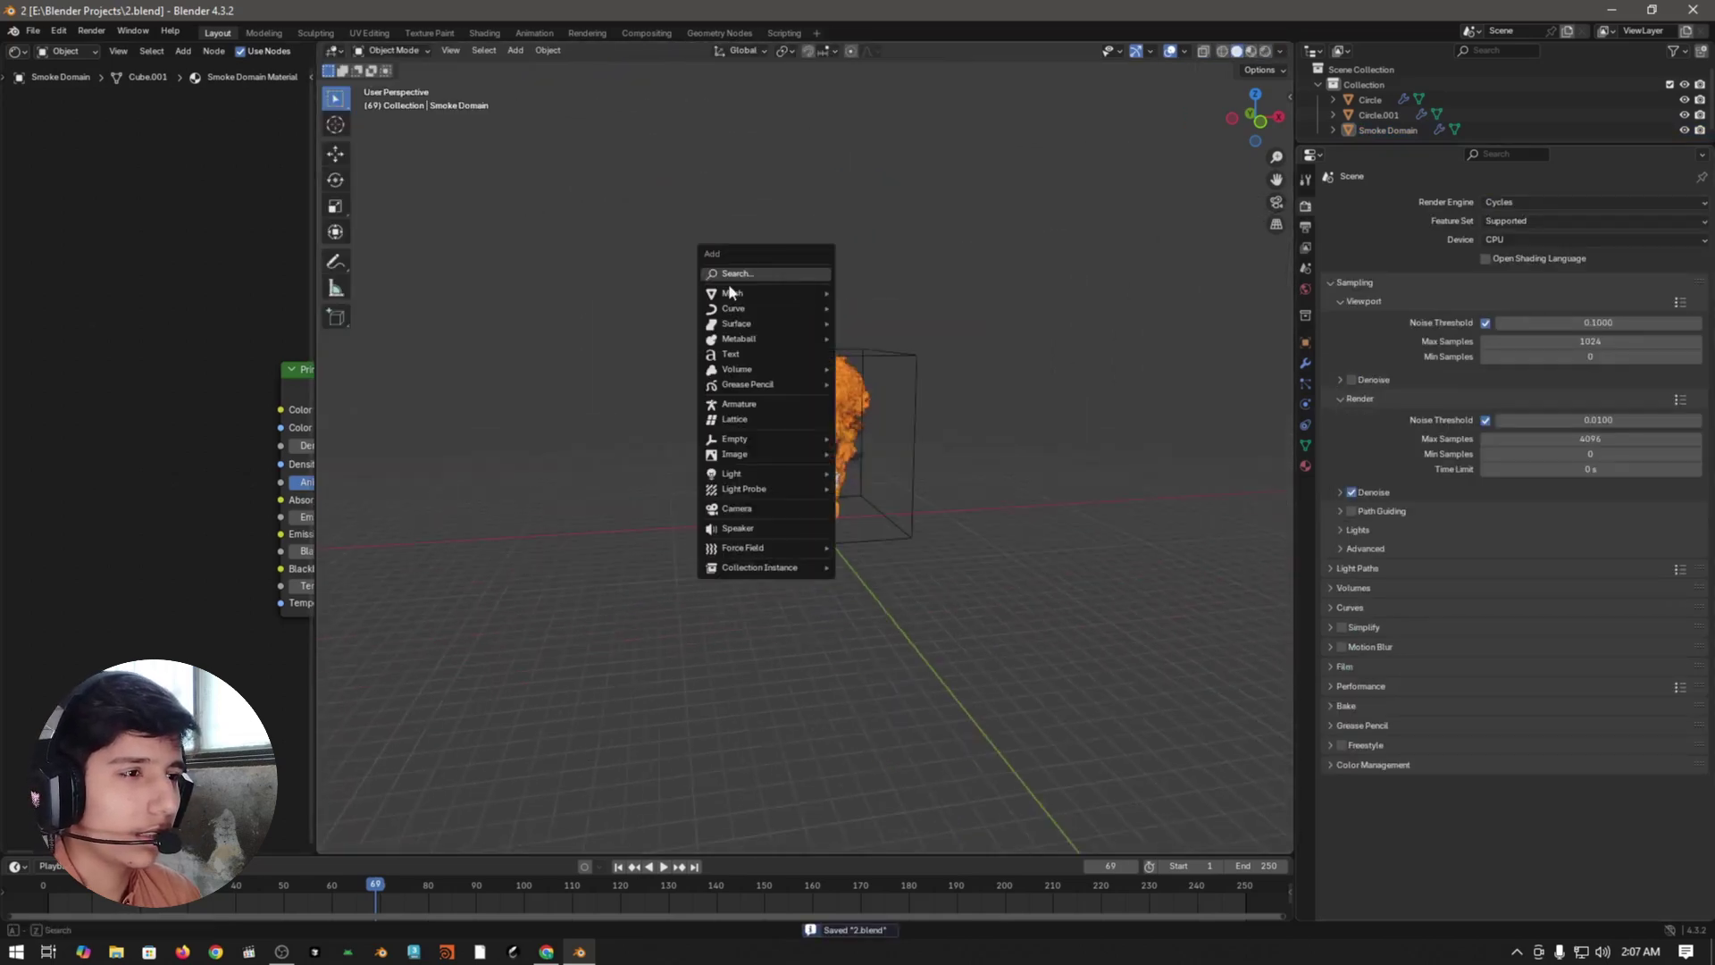
{"action": "left_click", "coordinate": [862, 292]}
{"action": "key", "text": "s"}
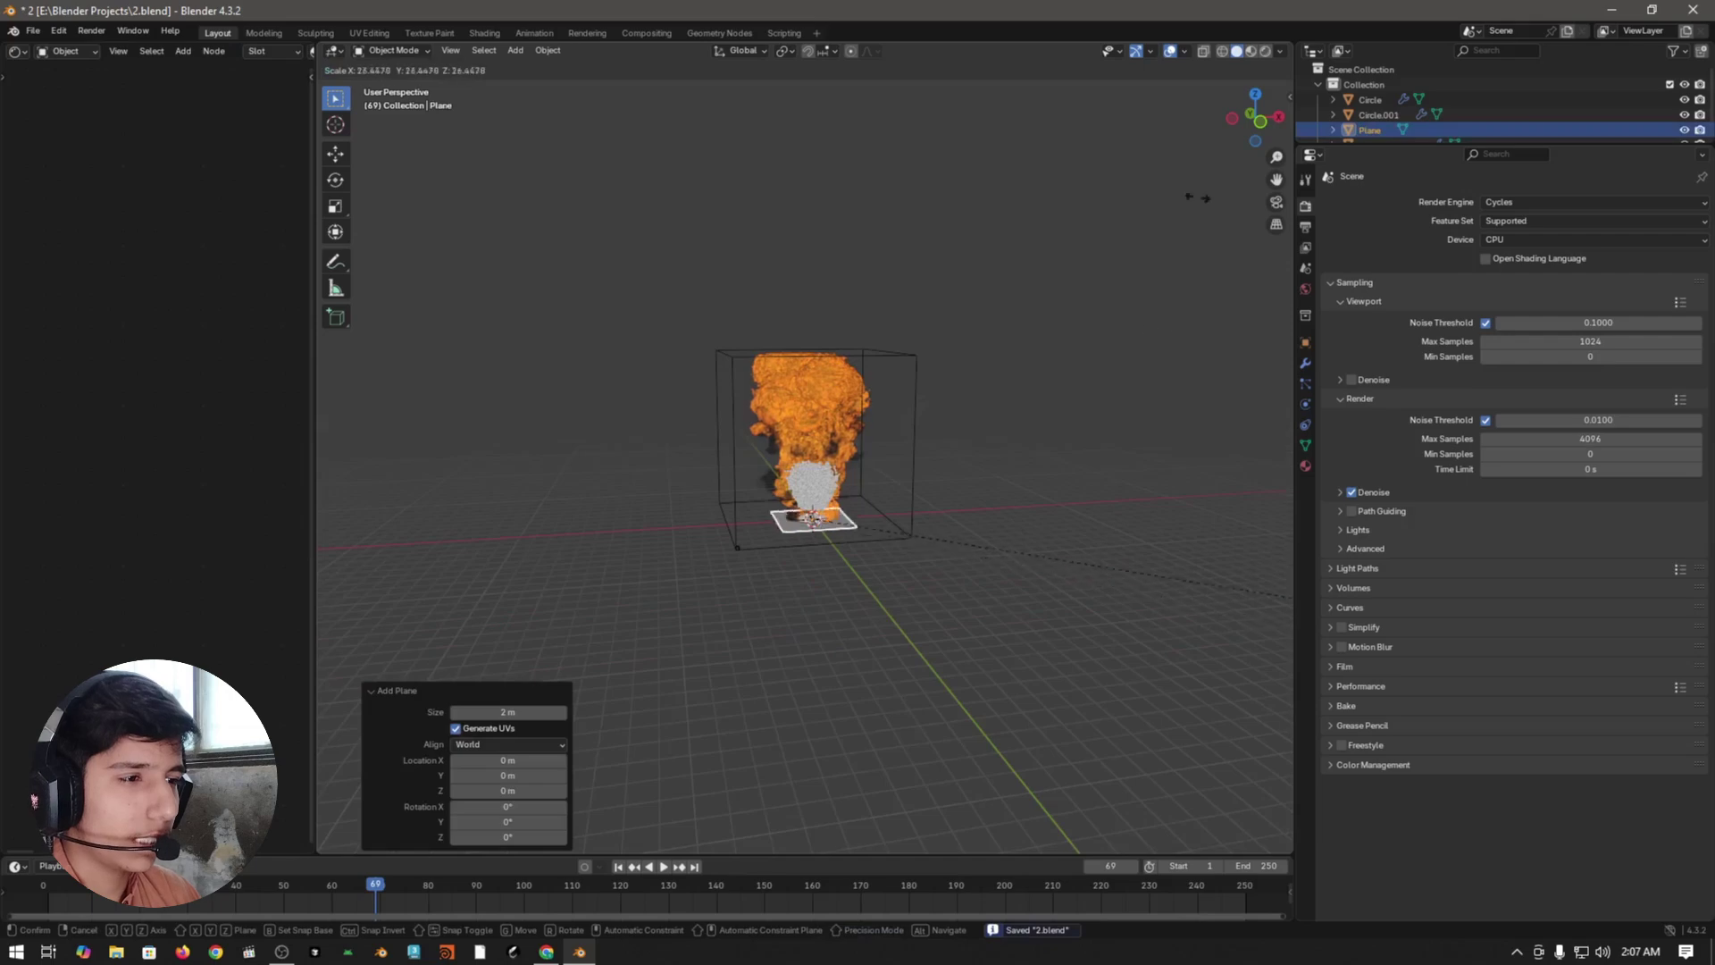
- Scale the floor plane up to 1.618 times its size and save
{"action": "left_click", "coordinate": [1025, 66]}
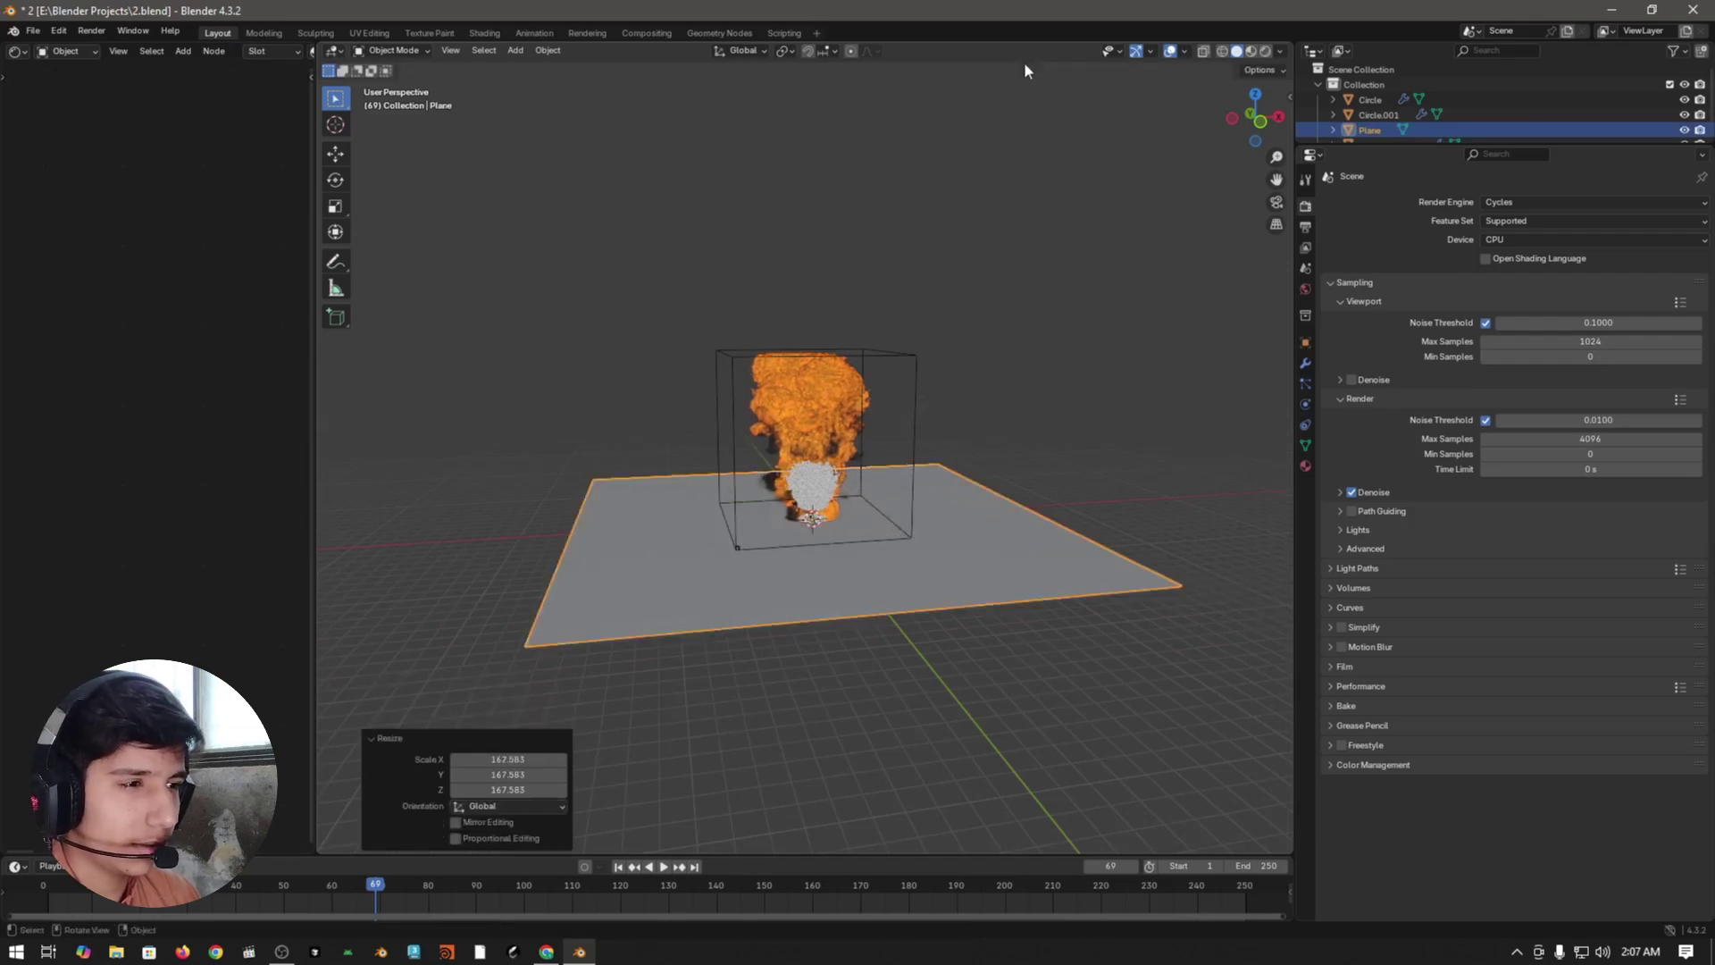
{"action": "key", "text": "s"}
{"action": "left_click", "coordinate": [1084, 452]}
{"action": "key", "text": "ctrl+s"}
{"action": "scroll", "coordinate": [1079, 473], "scroll_direction": "up", "scroll_amount": 5}
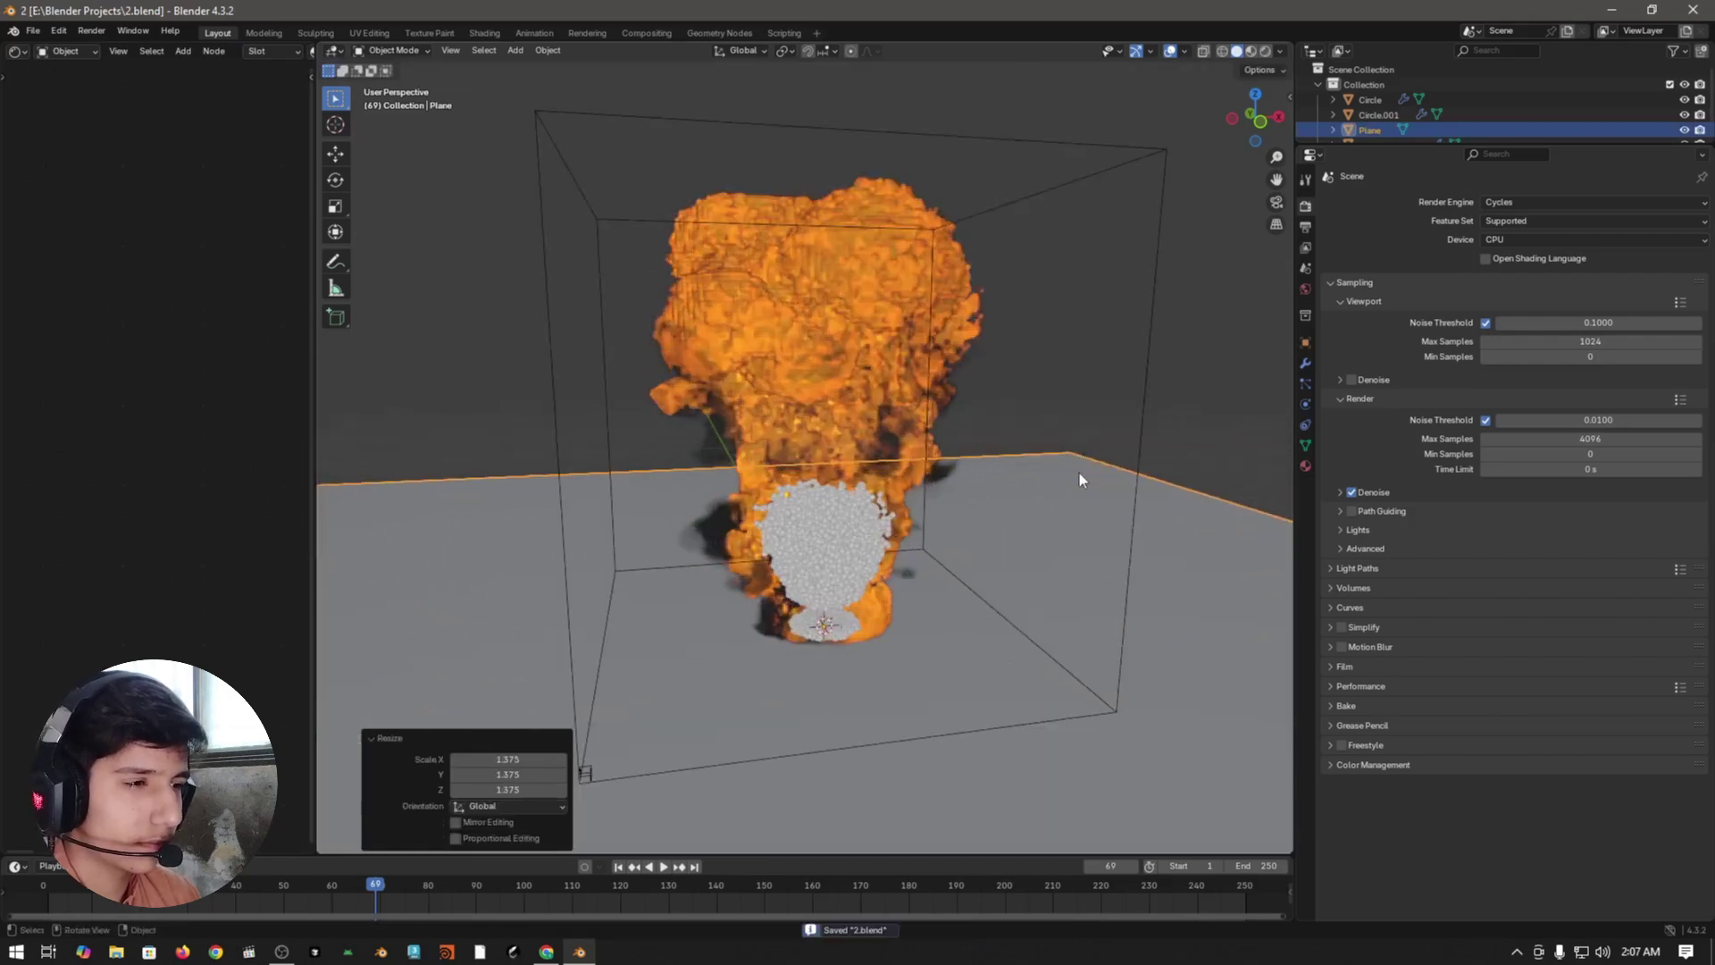
{"action": "scroll", "coordinate": [1064, 506], "scroll_direction": "down", "scroll_amount": 3}
{"action": "scroll", "coordinate": [1041, 567], "scroll_direction": "down", "scroll_amount": 5}
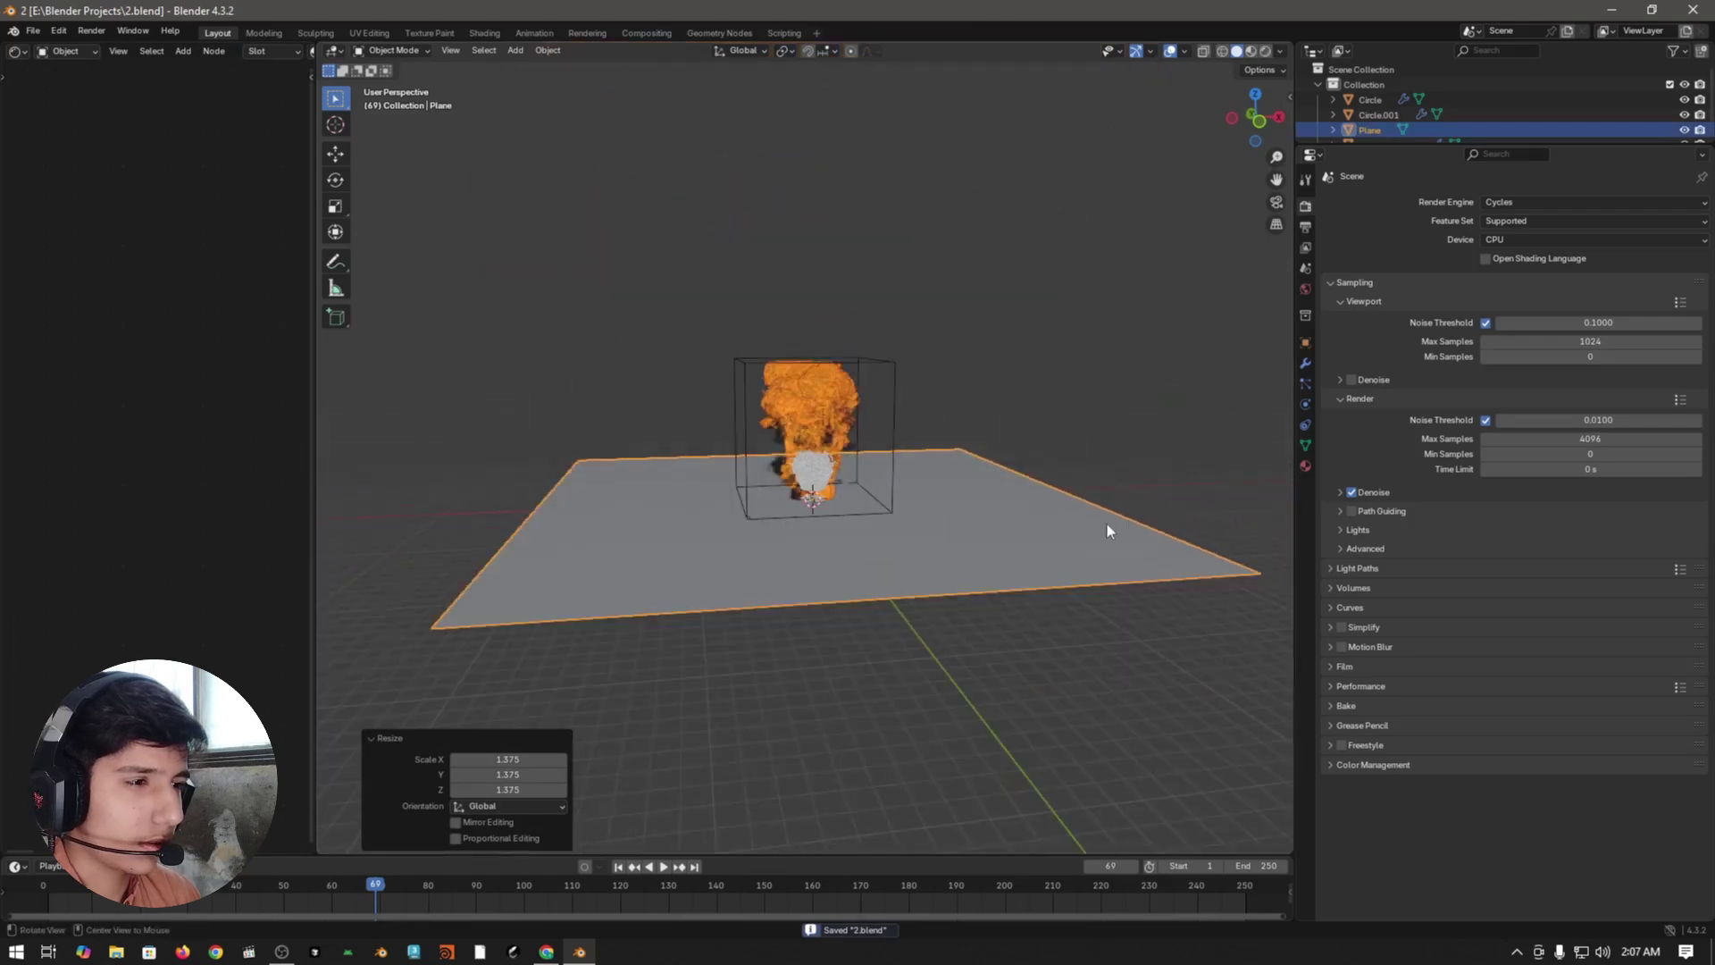
{"action": "key", "text": "s"}
{"action": "left_click", "coordinate": [1199, 605]}
- Preview the smoke in Rendered shading, toggling Scene World lighting off and back on
{"action": "scroll", "coordinate": [1063, 510], "scroll_direction": "up", "scroll_amount": 4}
{"action": "key", "text": "z"}
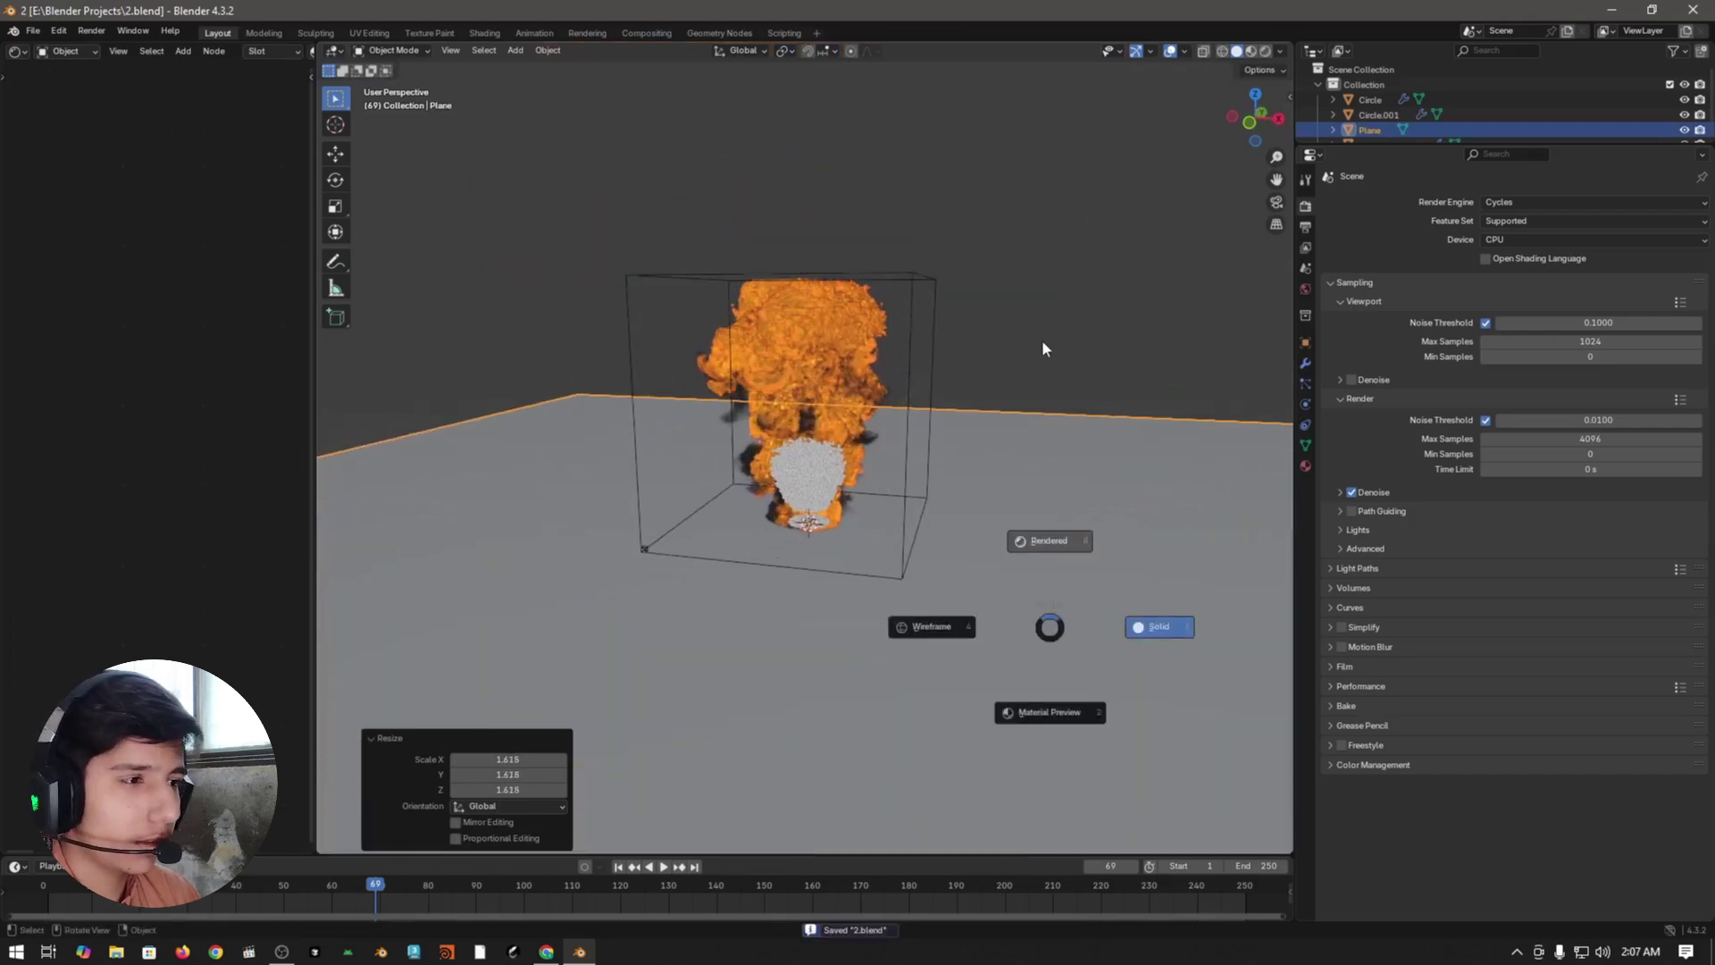
{"action": "left_click", "coordinate": [1024, 361]}
{"action": "left_click", "coordinate": [1016, 356]}
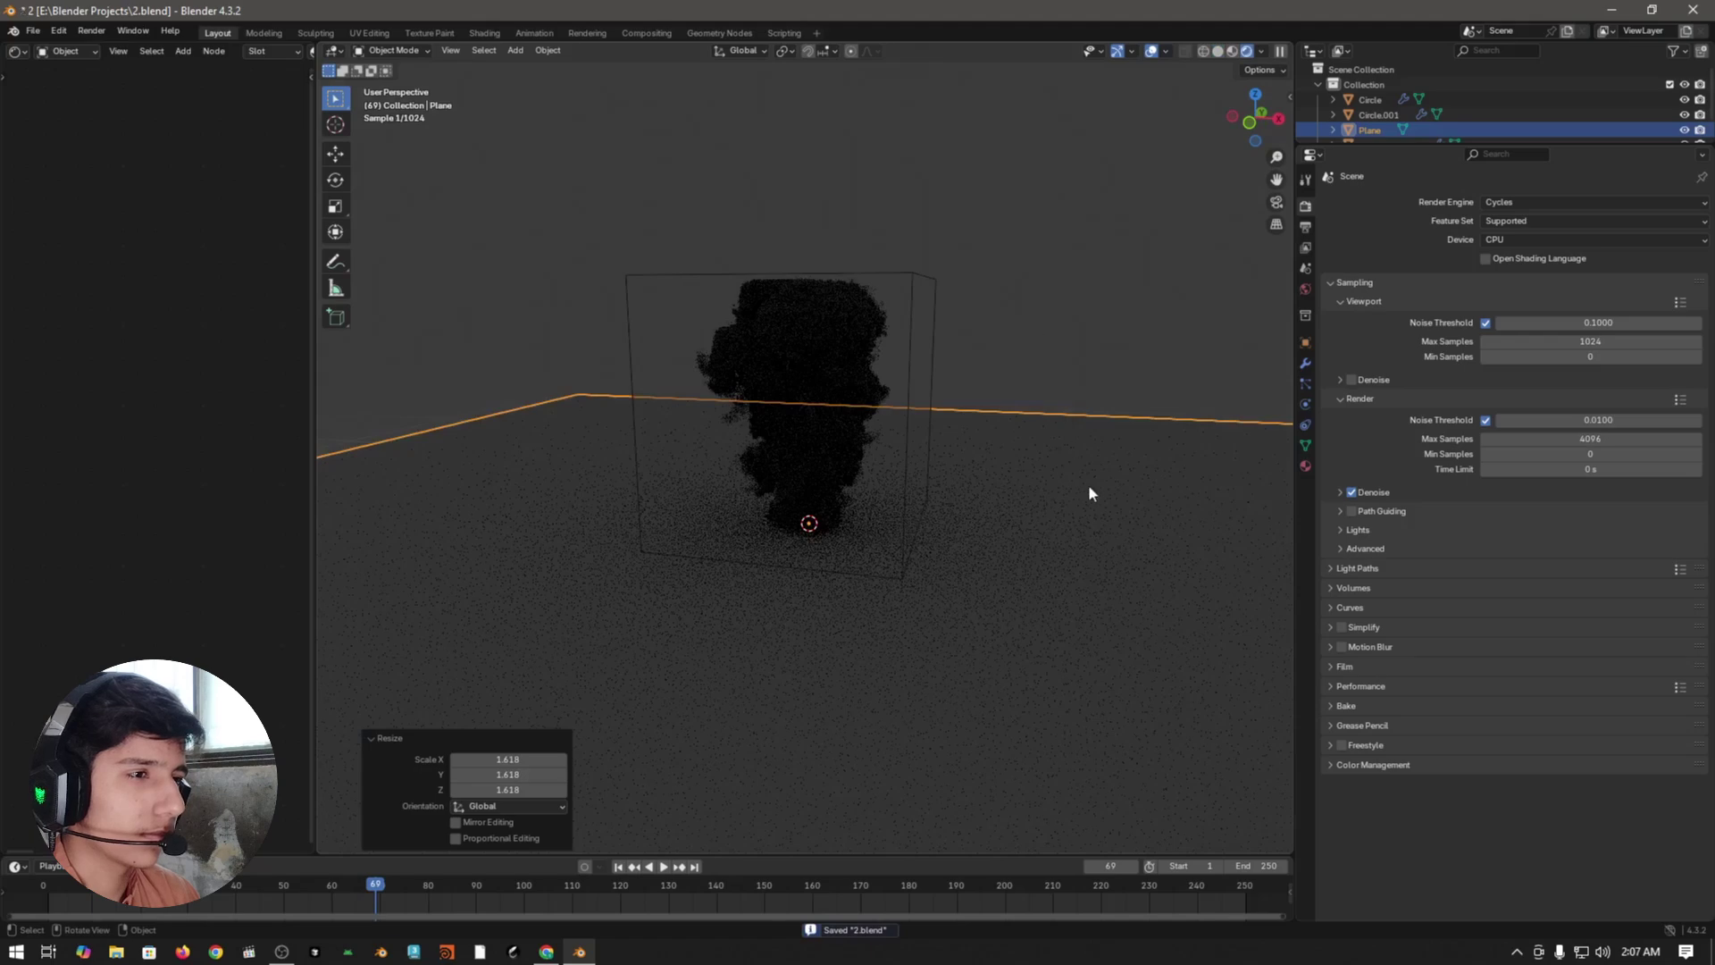
{"action": "scroll", "coordinate": [1088, 484], "scroll_direction": "up", "scroll_amount": 4}
{"action": "middle_click_drag", "start_coordinate": [930, 489], "coordinate": [970, 487]}
{"action": "scroll", "coordinate": [972, 496], "scroll_direction": "down", "scroll_amount": 3}
{"action": "left_click", "coordinate": [1261, 51]}
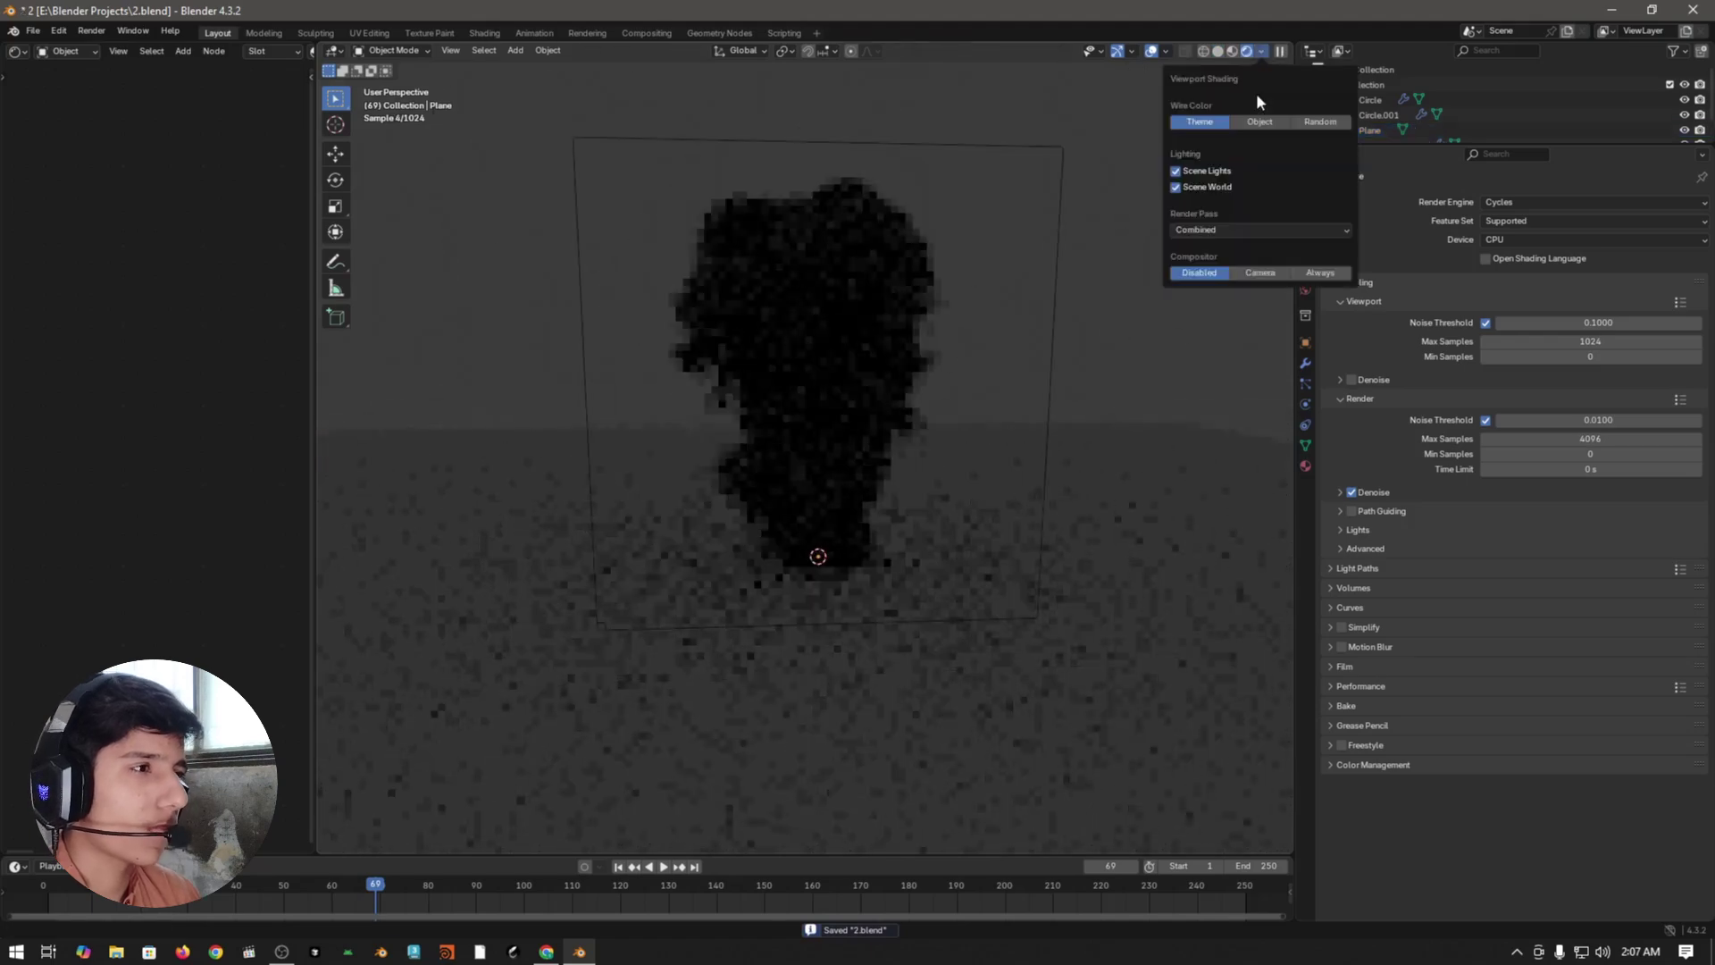
{"action": "left_click", "coordinate": [1201, 185]}
{"action": "left_click", "coordinate": [1201, 173]}
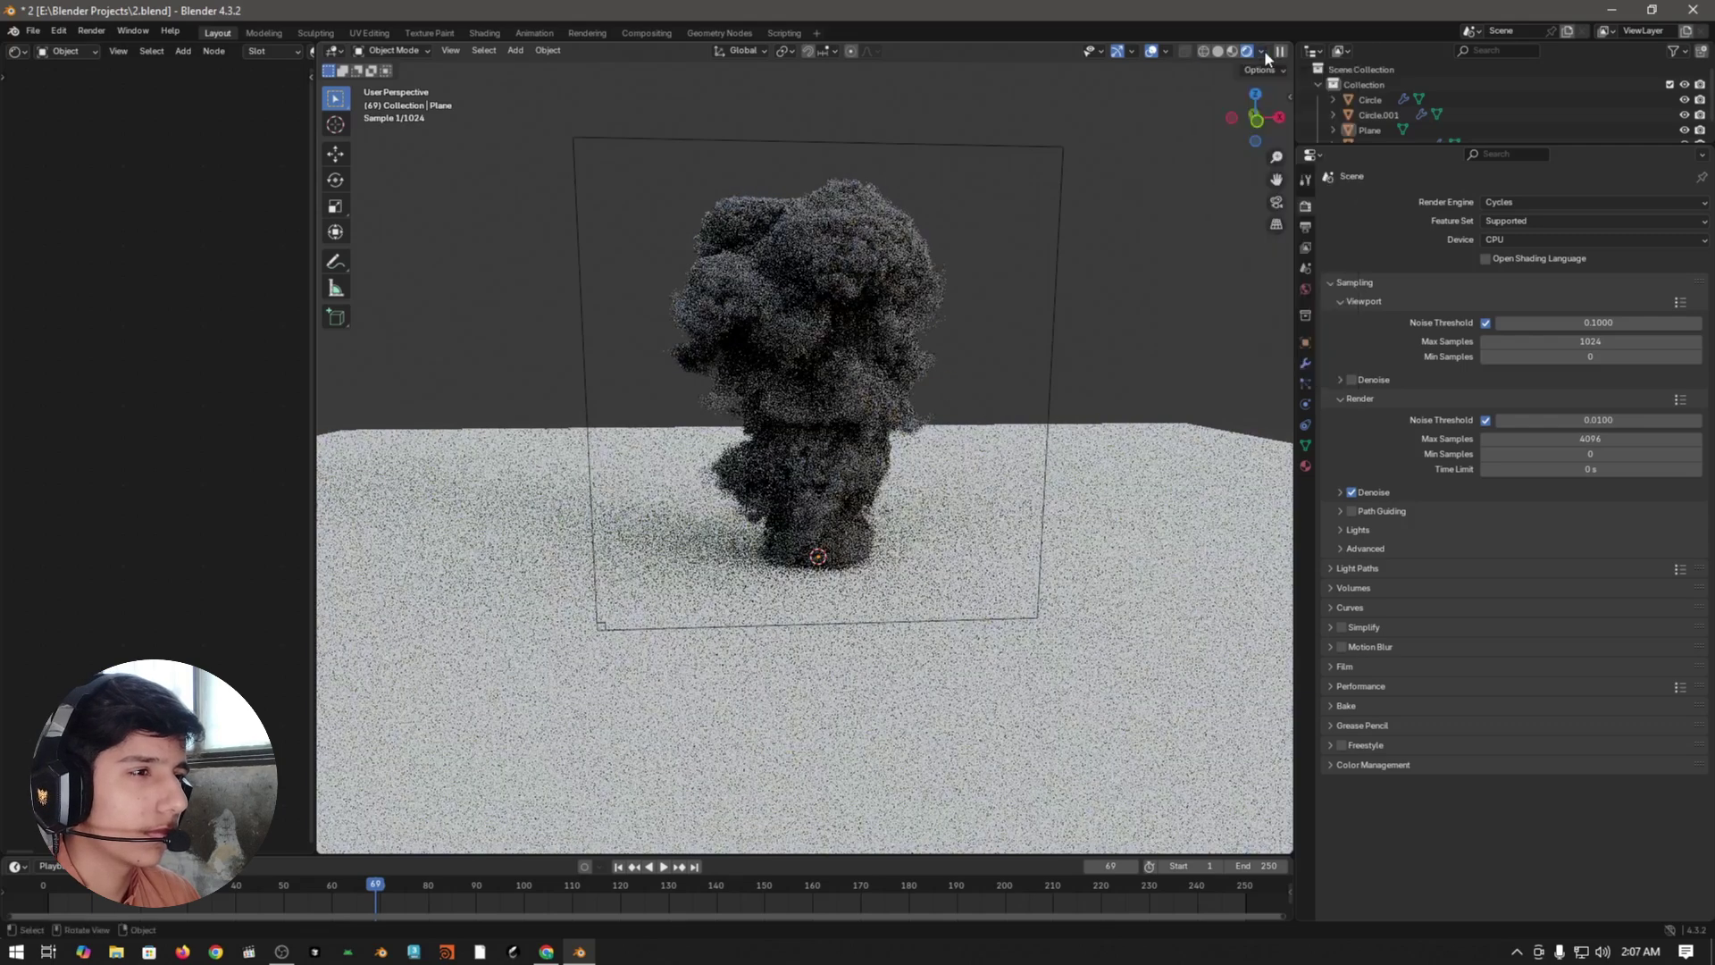
- Return the viewport to Solid shading and save the file
{"action": "key", "text": "z"}
{"action": "left_click", "coordinate": [1089, 433]}
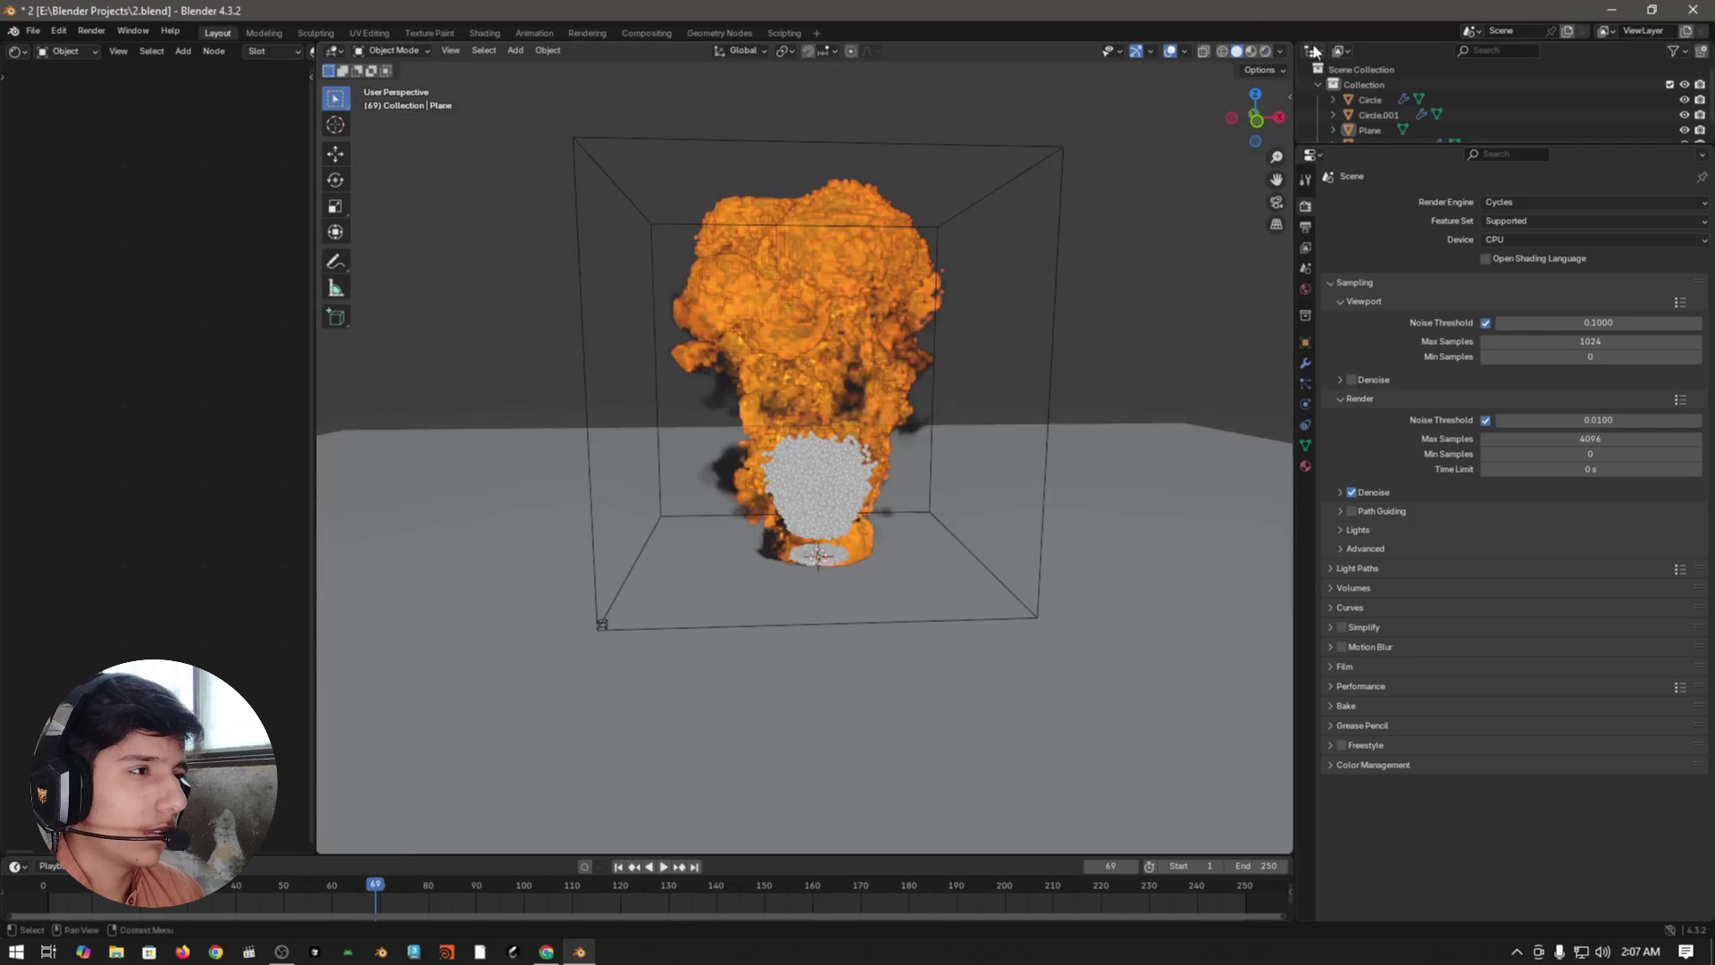
{"action": "left_click_drag", "start_coordinate": [793, 512], "coordinate": [888, 555], "text": "alt"}
{"action": "scroll", "coordinate": [888, 556], "scroll_direction": "down", "scroll_amount": 4}
{"action": "key", "text": "ctrl+s"}
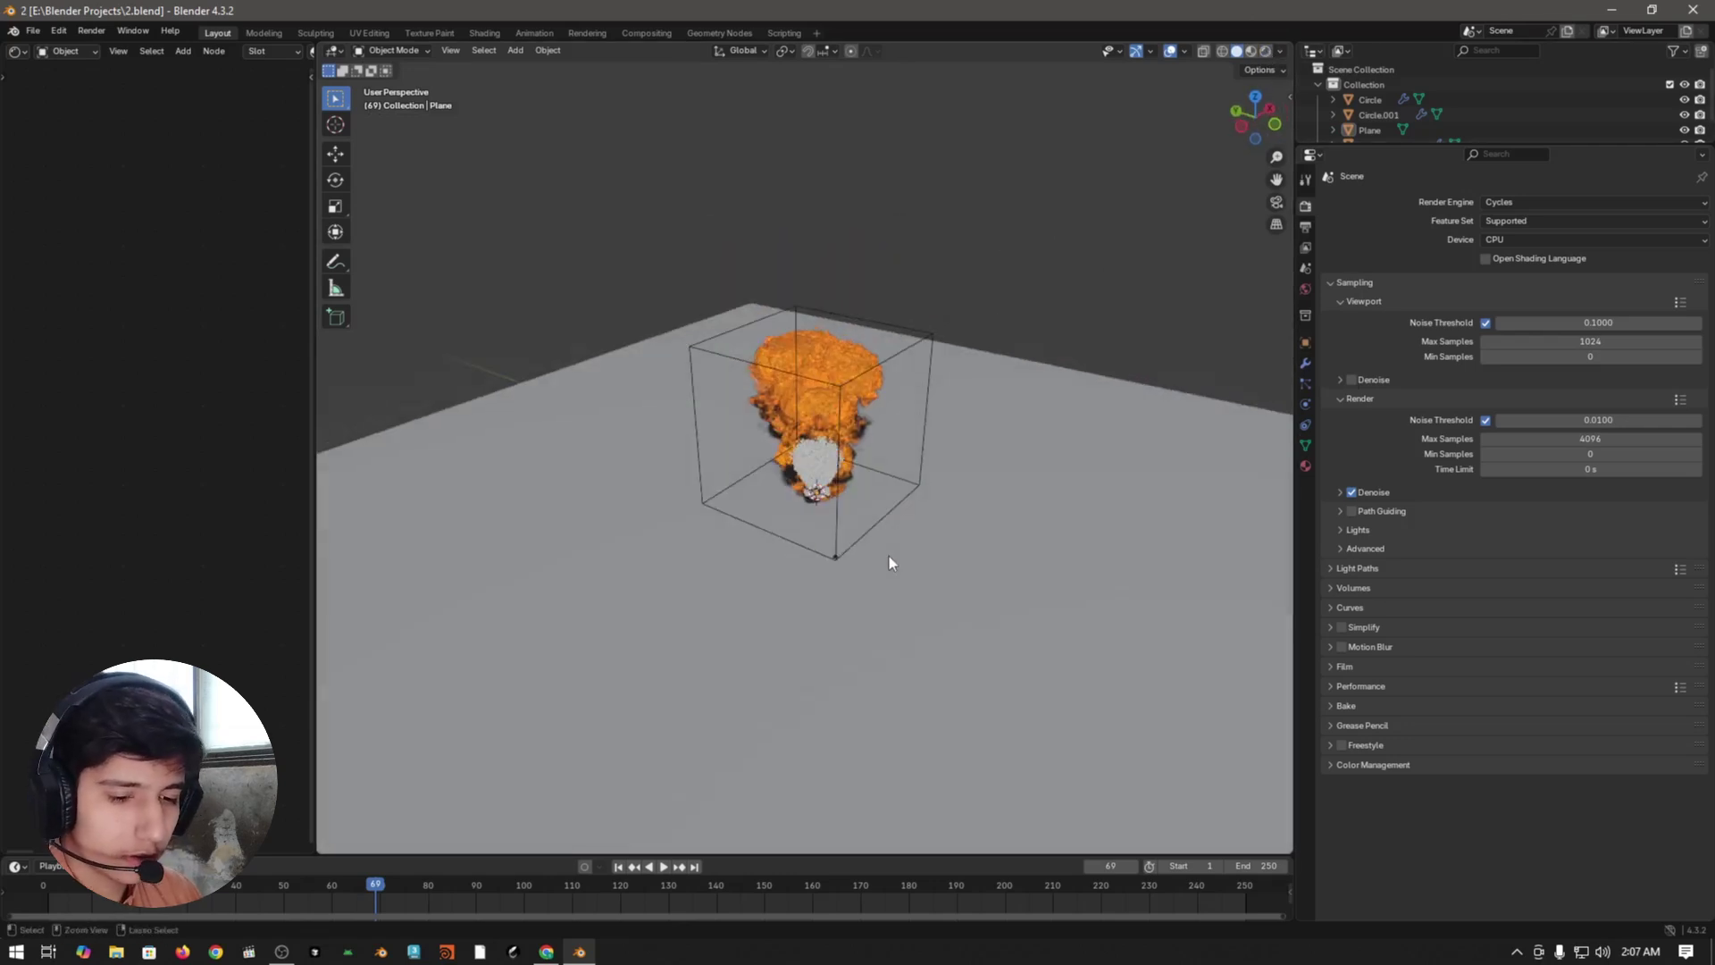
{"action": "scroll", "coordinate": [890, 556], "scroll_direction": "up", "scroll_amount": 3}
{"action": "scroll", "coordinate": [952, 620], "scroll_direction": "up", "scroll_amount": 2}
{"action": "mouse_move", "coordinate": [945, 609]}
{"action": "left_mouse_down", "text": "alt"}
{"action": "mouse_move", "coordinate": [913, 585]}
{"action": "mouse_move", "coordinate": [945, 609]}
{"action": "left_mouse_up", "text": "alt"}
- Switch the viewport to rendered preview with overlays hidden
{"action": "key", "text": "z"}
{"action": "left_click", "coordinate": [929, 384]}
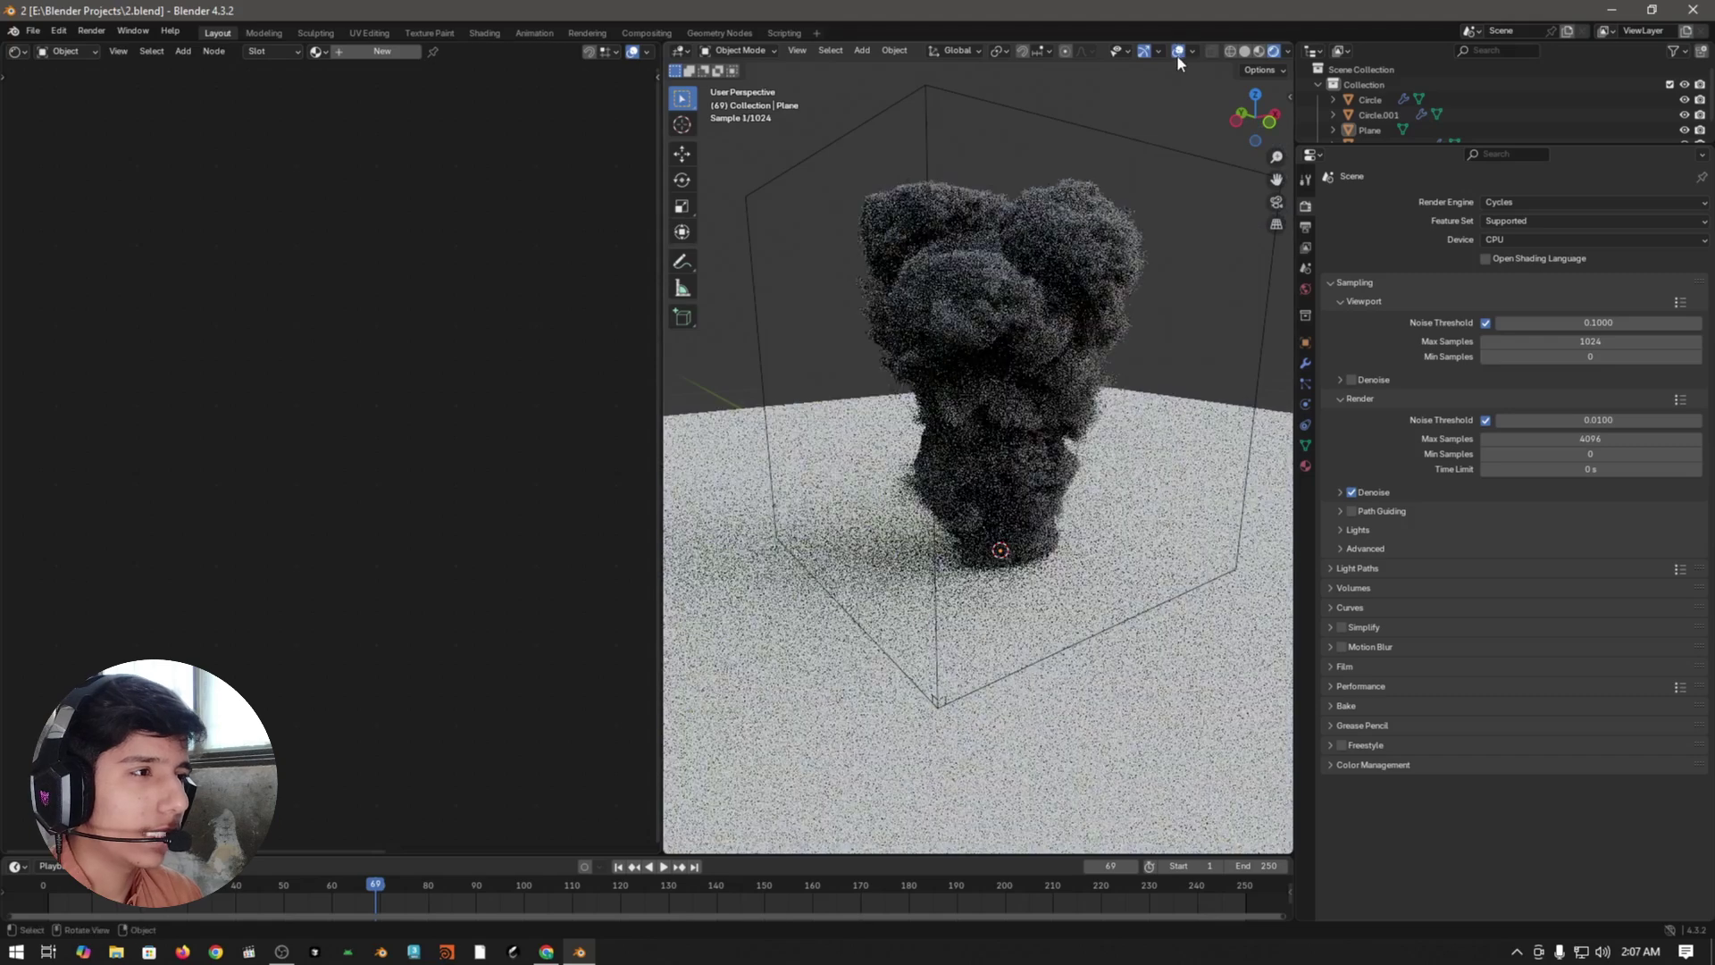
{"action": "left_click", "coordinate": [1177, 52]}
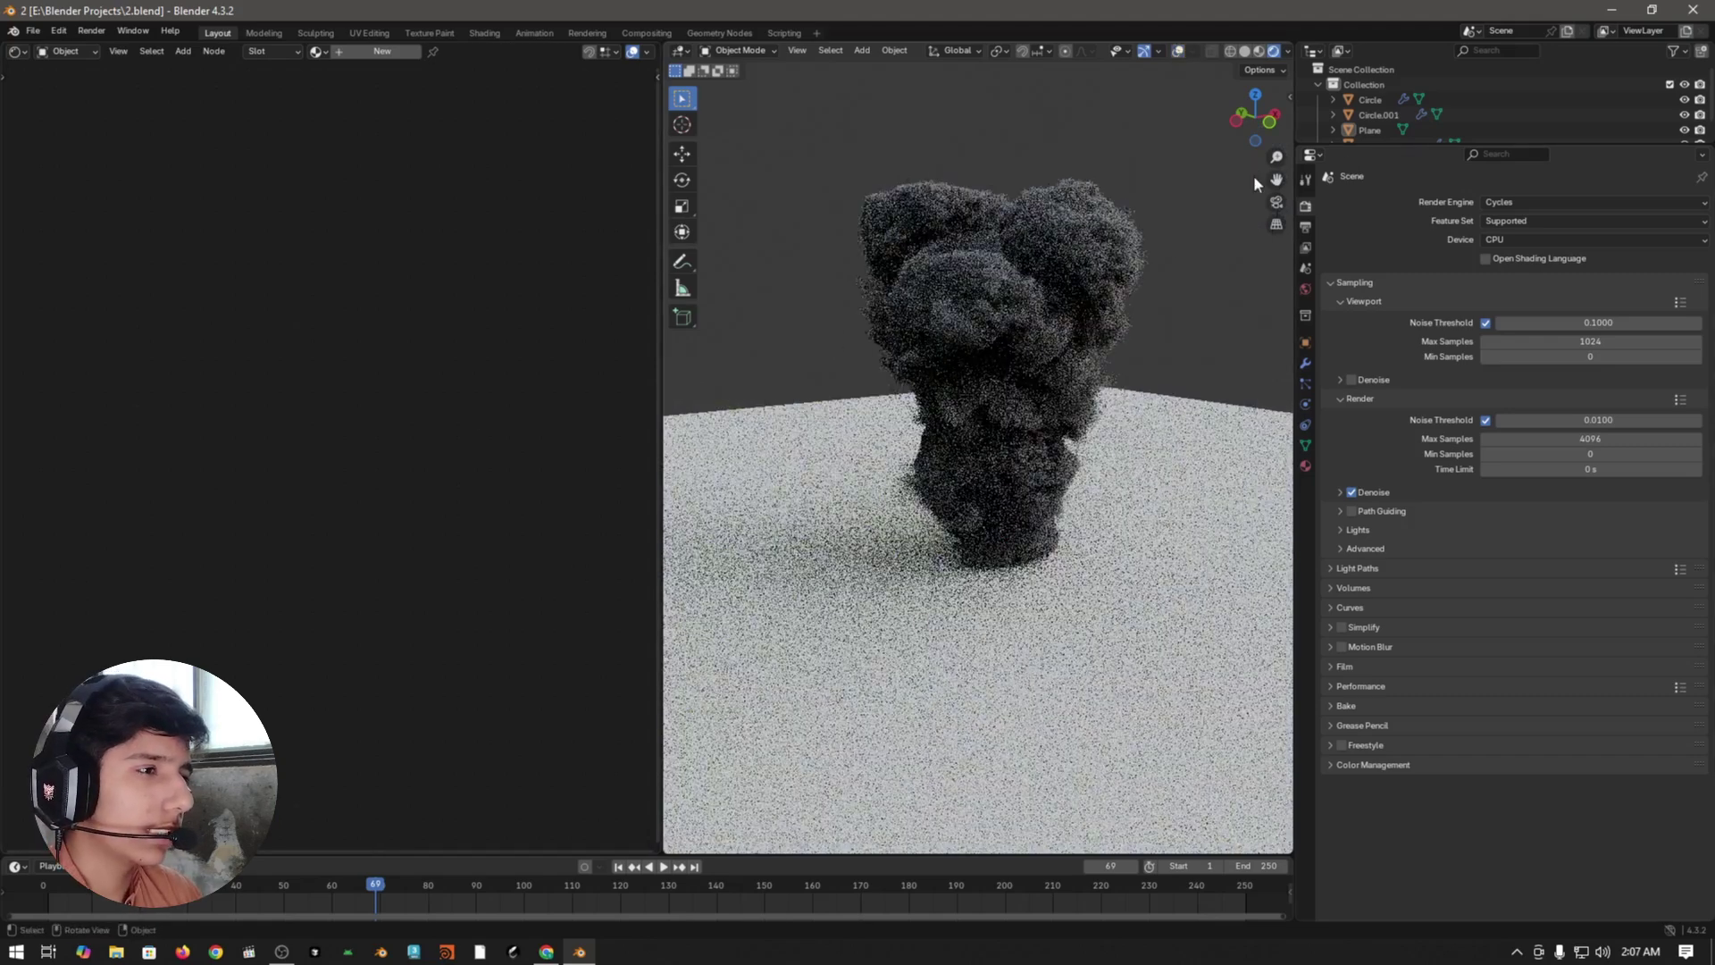
{"action": "scroll", "coordinate": [1445, 109], "scroll_direction": "down", "scroll_amount": 1}
- In the Smoke Domain material, add a Math node set to Multiply and duplicate it below
{"action": "left_click", "coordinate": [1379, 126]}
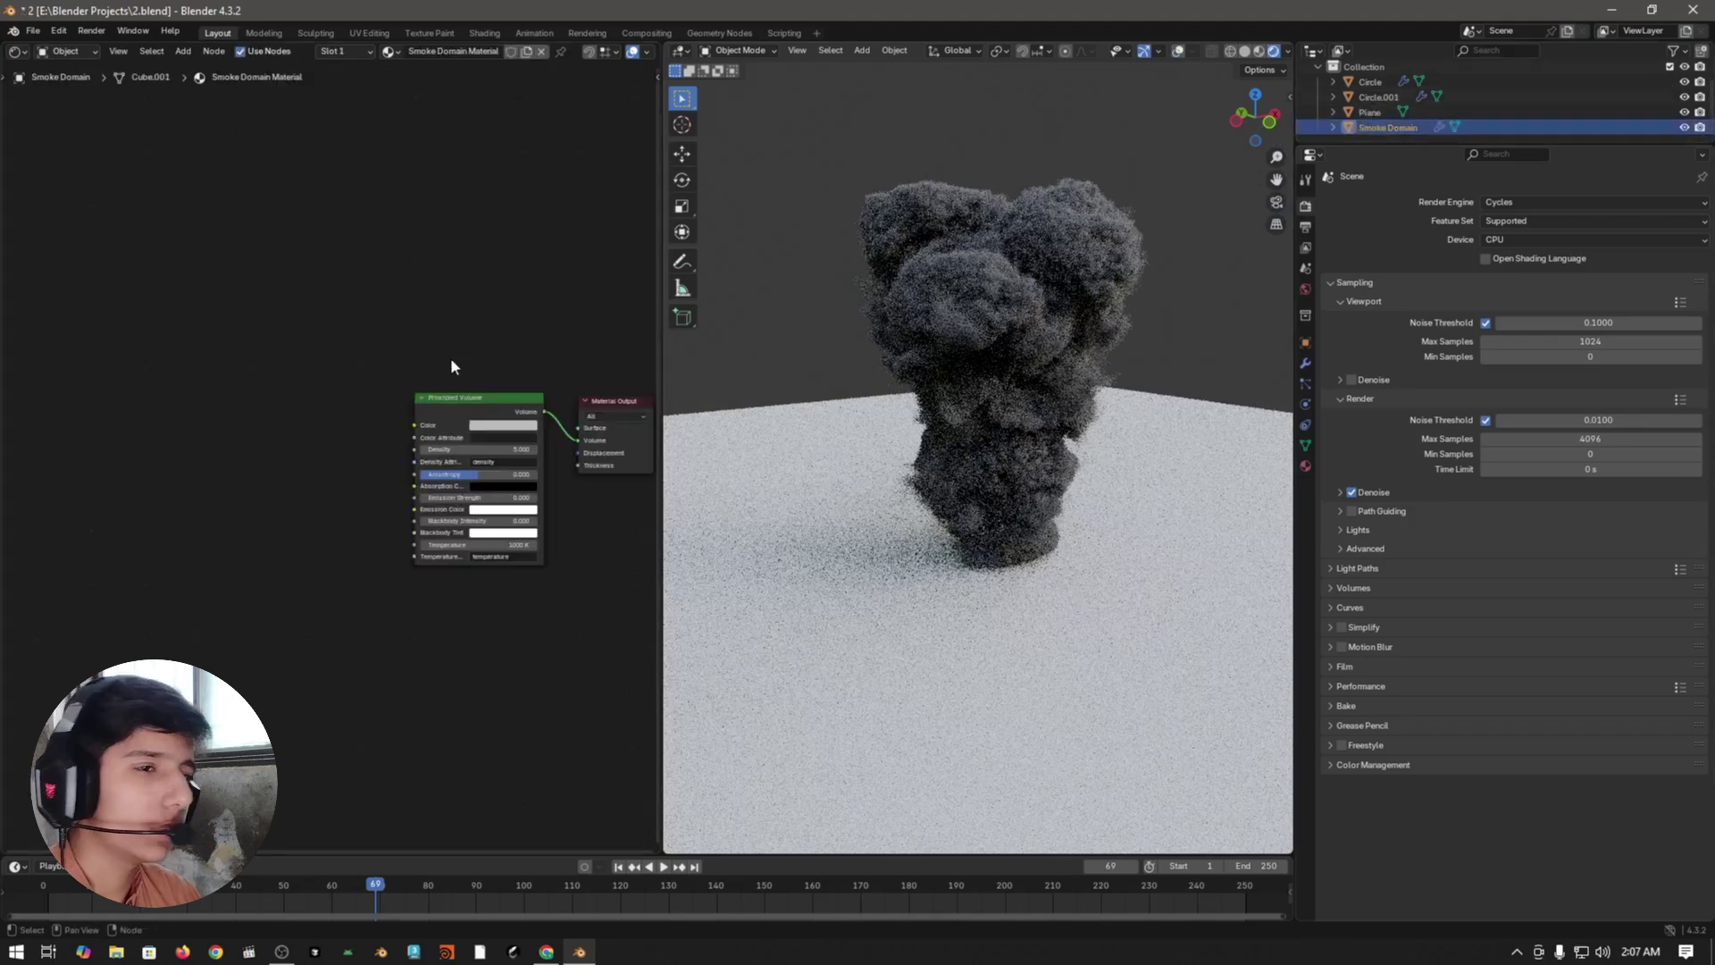
{"action": "key", "text": "shift+a"}
{"action": "type", "text": "add"}
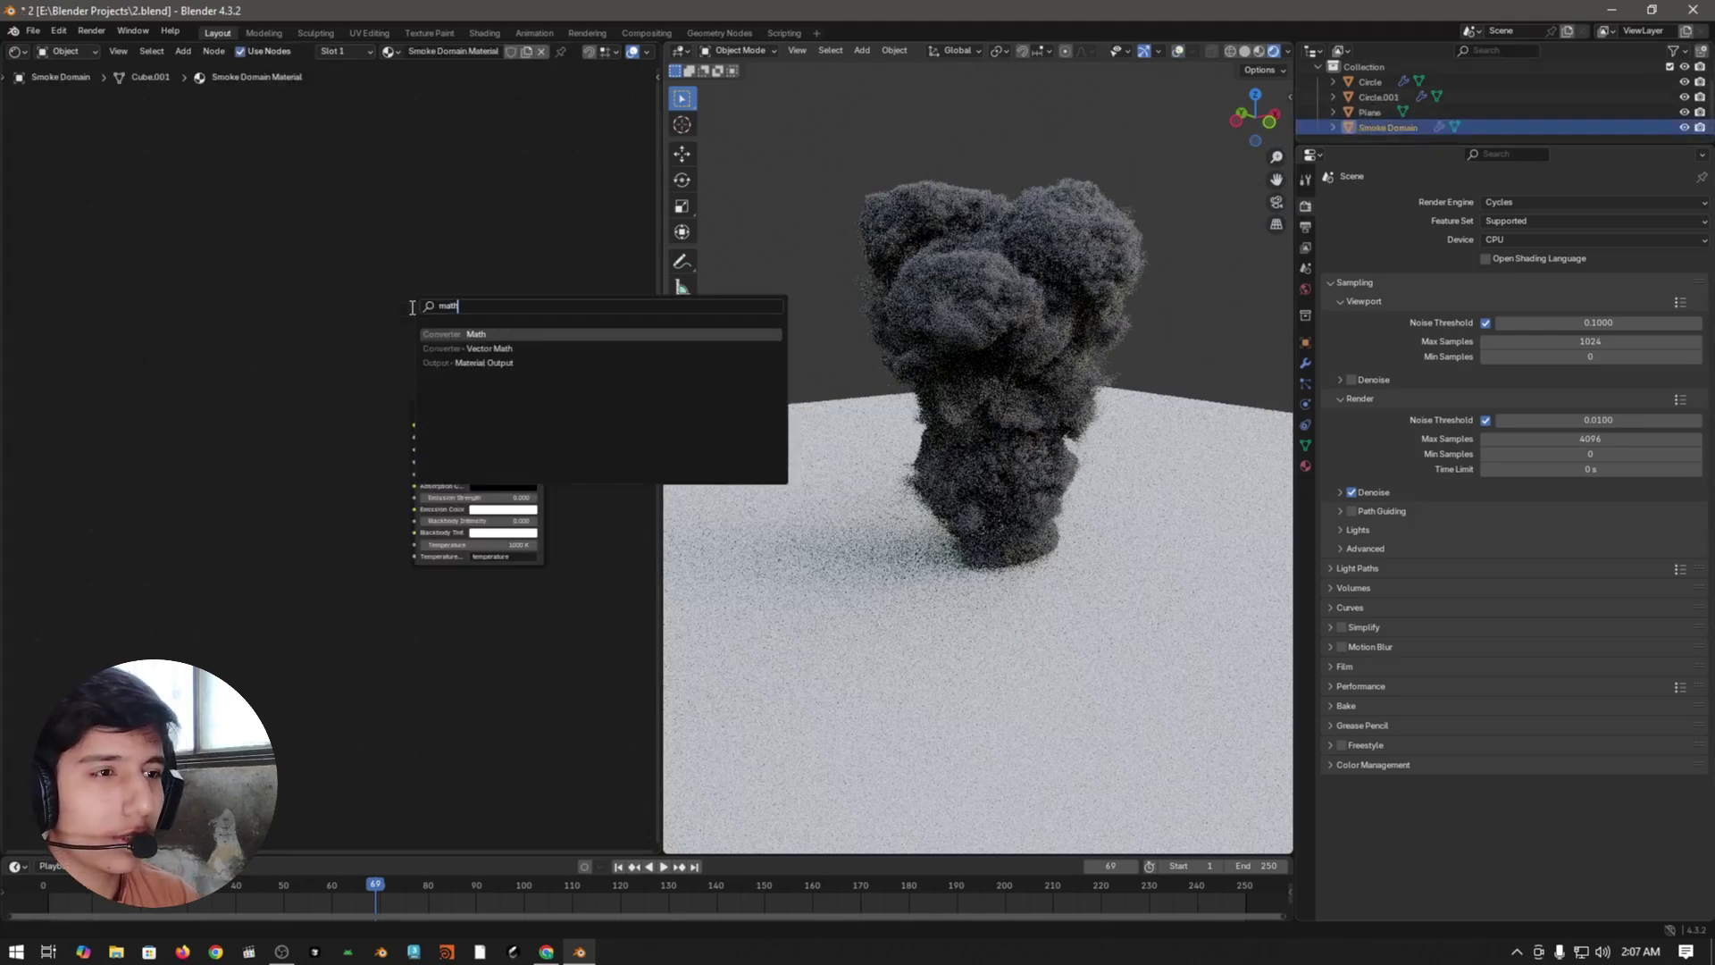
{"action": "key", "text": "Return"}
{"action": "left_click", "coordinate": [276, 414]}
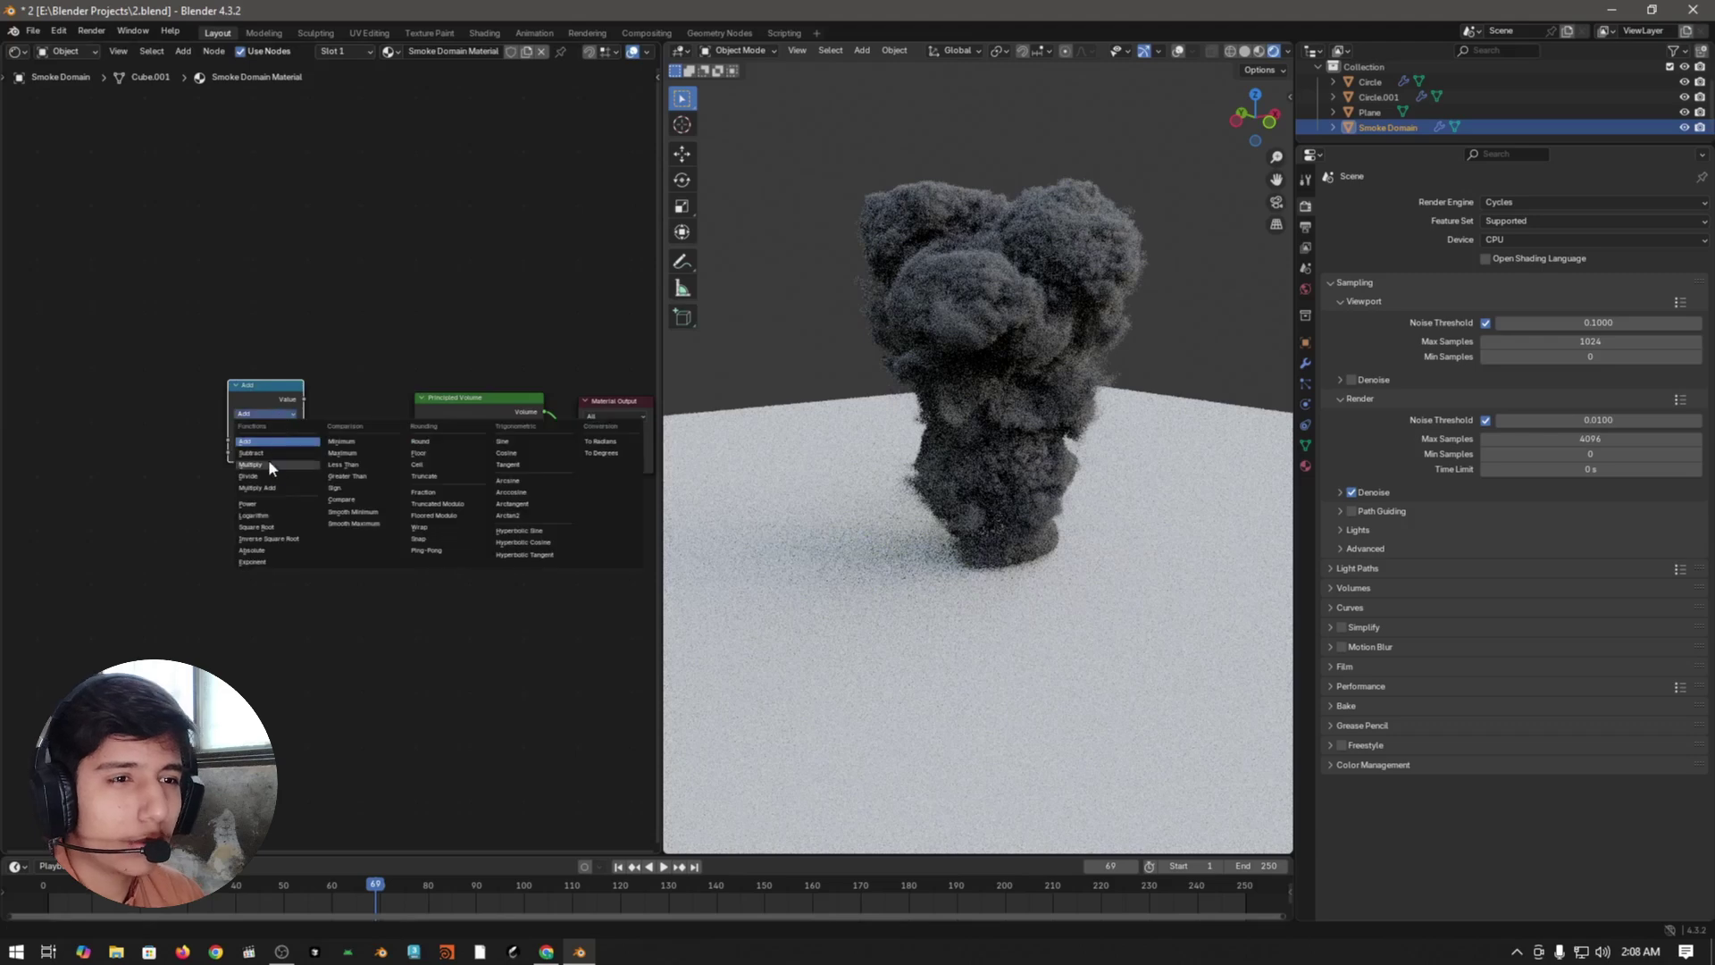
{"action": "left_click", "coordinate": [266, 465]}
{"action": "scroll", "coordinate": [294, 482], "scroll_direction": "up", "scroll_amount": 2}
{"action": "key", "text": "g"}
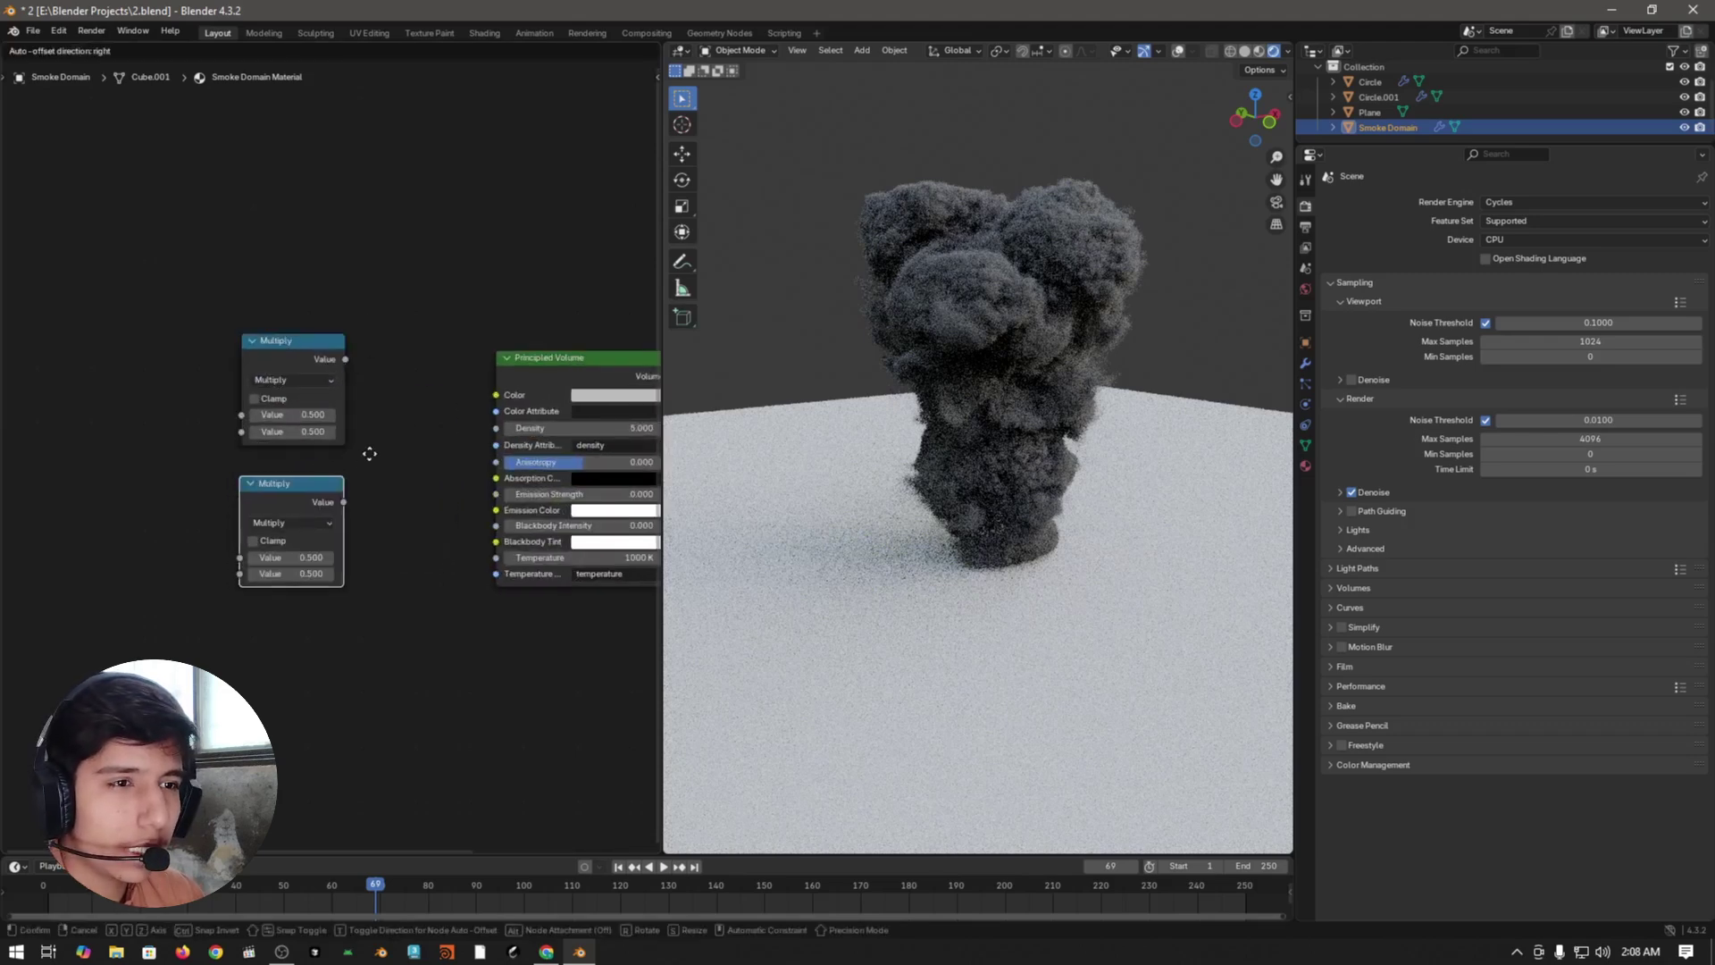
{"action": "left_click", "coordinate": [370, 452]}
{"action": "middle_click_drag", "start_coordinate": [140, 403], "coordinate": [272, 426]}
- Add a Volume Info node to the left of the two Multiply nodes
{"action": "key", "text": "shift+a"}
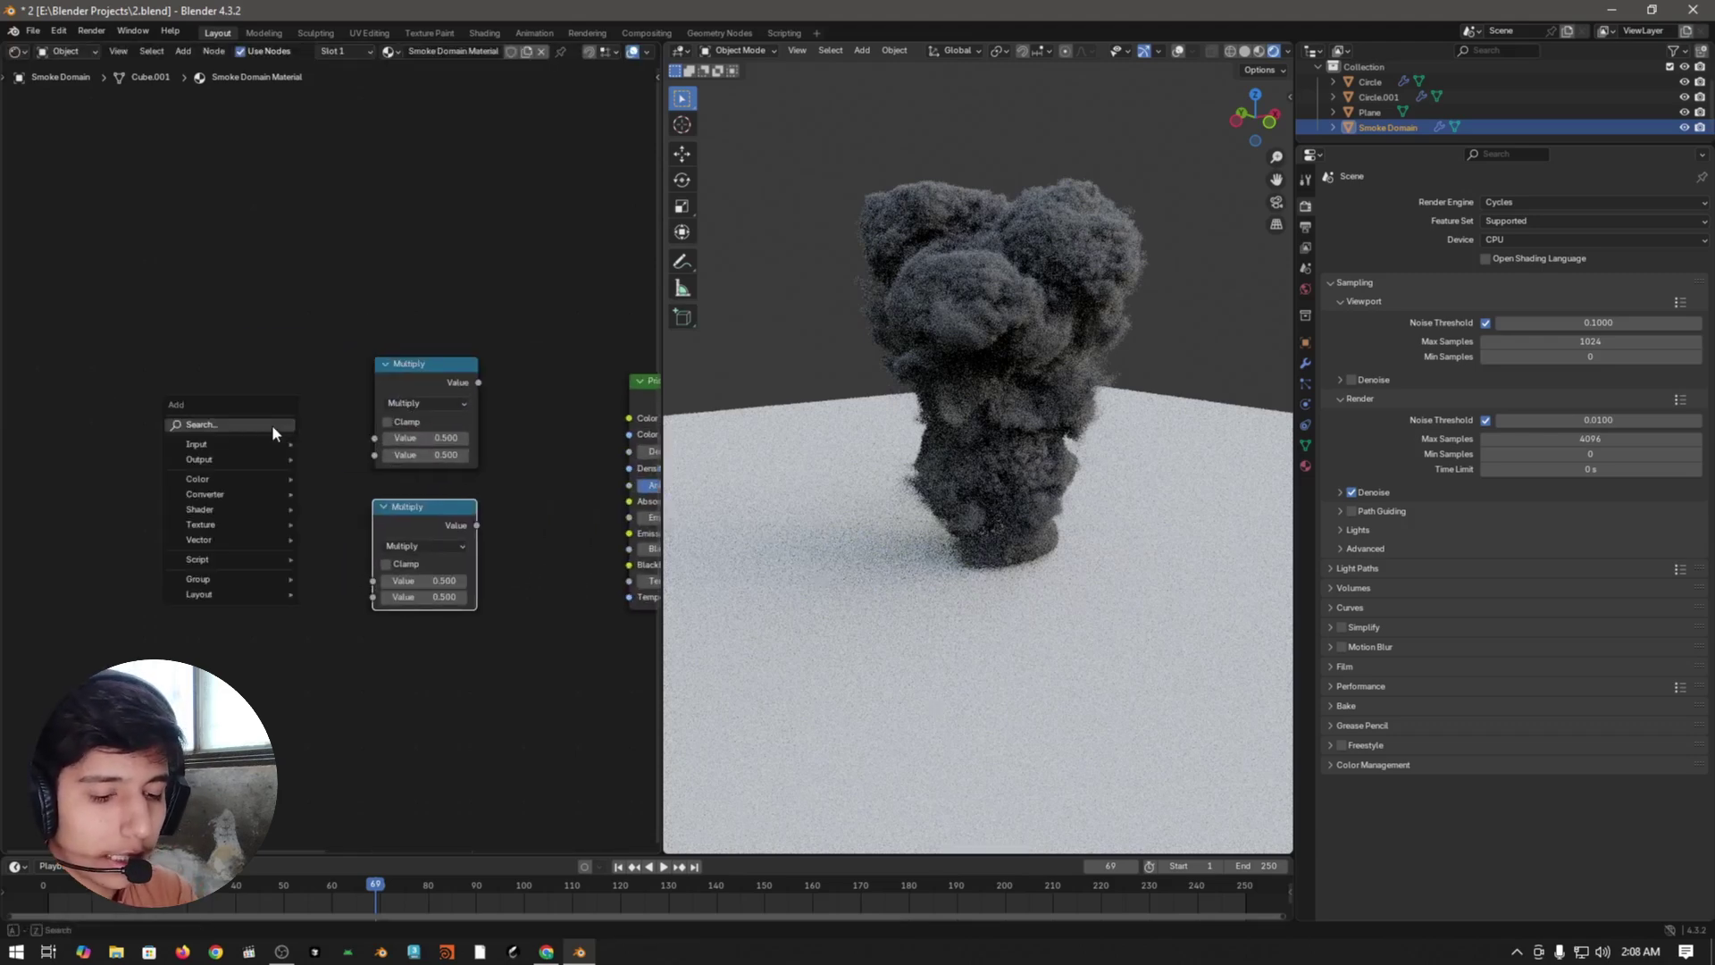
{"action": "type", "text": "volum"}
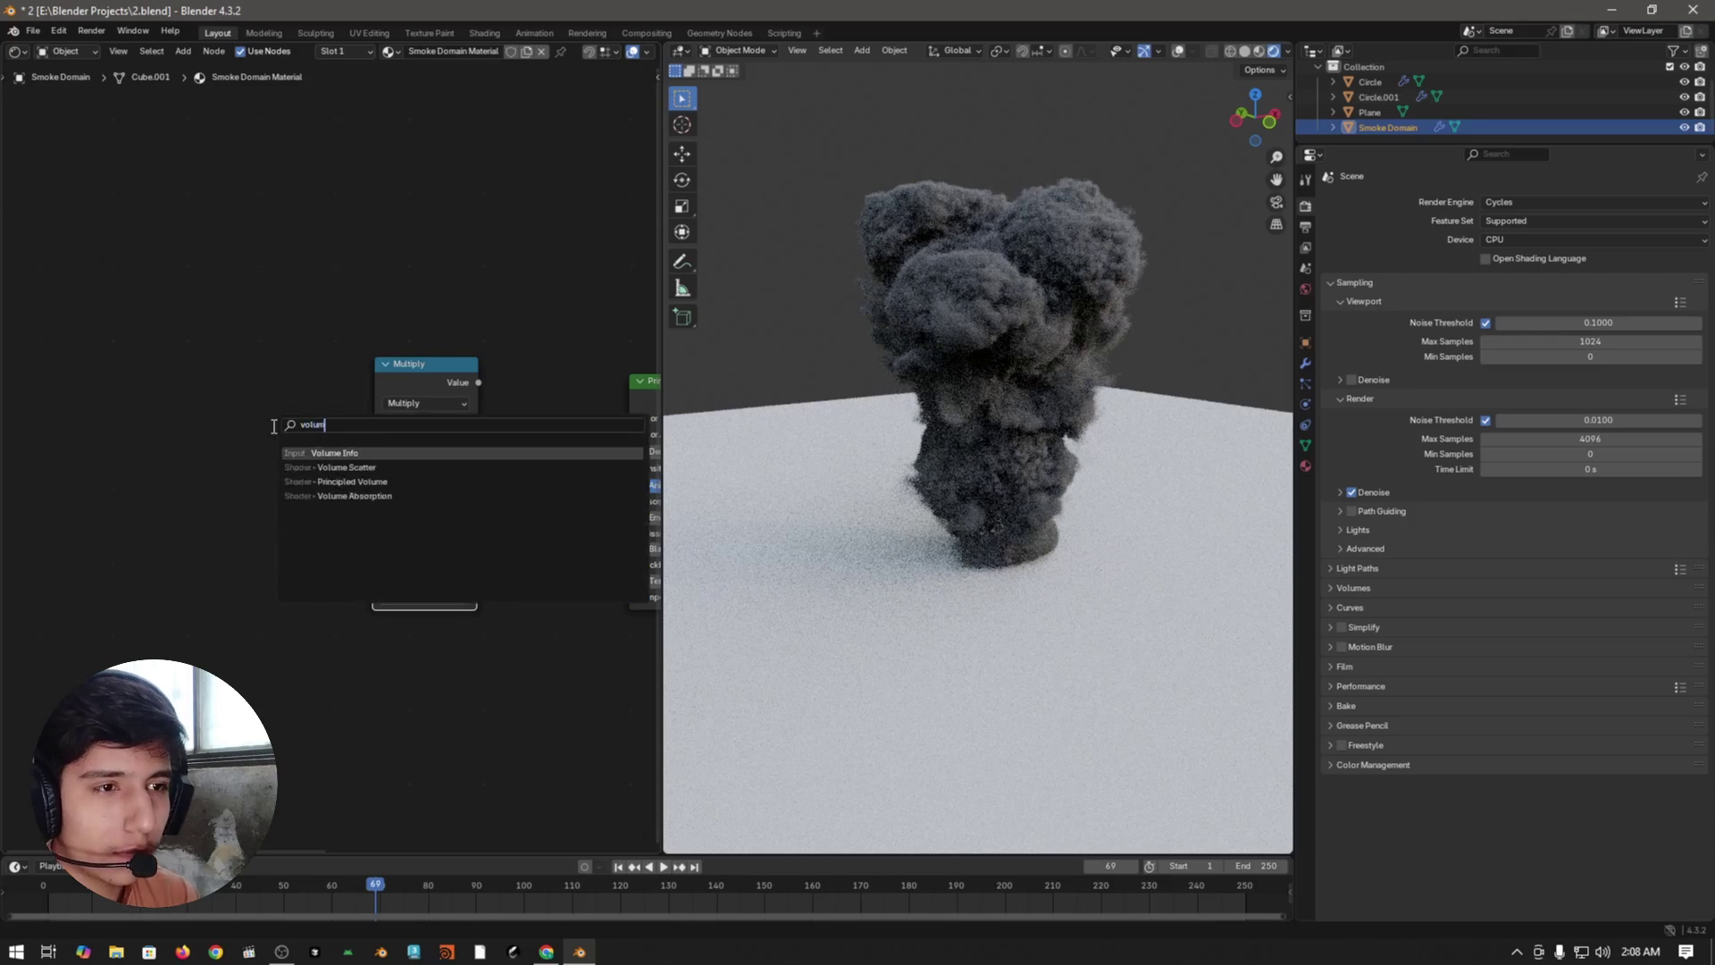
{"action": "key", "text": "Return"}
{"action": "left_click", "coordinate": [205, 482]}
- Route Volume Info Density through the upper Multiply into Principled Volume Density
{"action": "left_click", "coordinate": [248, 459]}
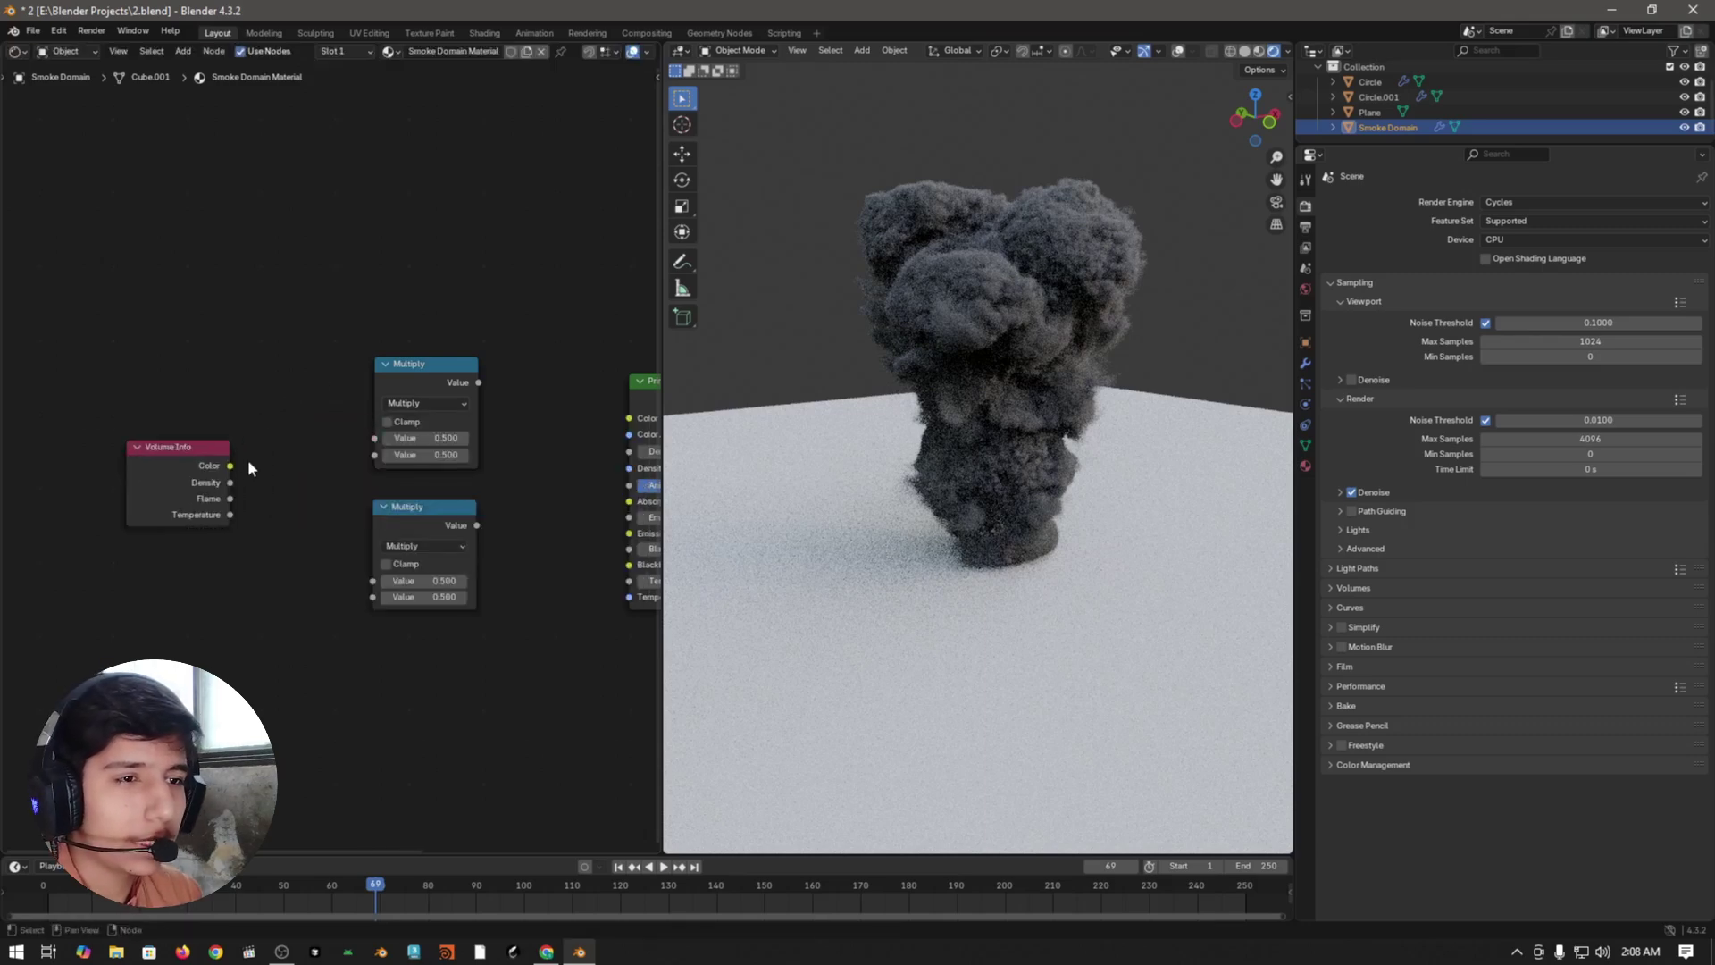
{"action": "left_click_drag", "start_coordinate": [230, 483], "coordinate": [375, 440]}
{"action": "left_click_drag", "start_coordinate": [361, 529], "coordinate": [377, 532], "text": "alt"}
{"action": "left_click_drag", "start_coordinate": [183, 482], "coordinate": [221, 493]}
{"action": "left_click_drag", "start_coordinate": [279, 618], "coordinate": [226, 637], "text": "alt"}
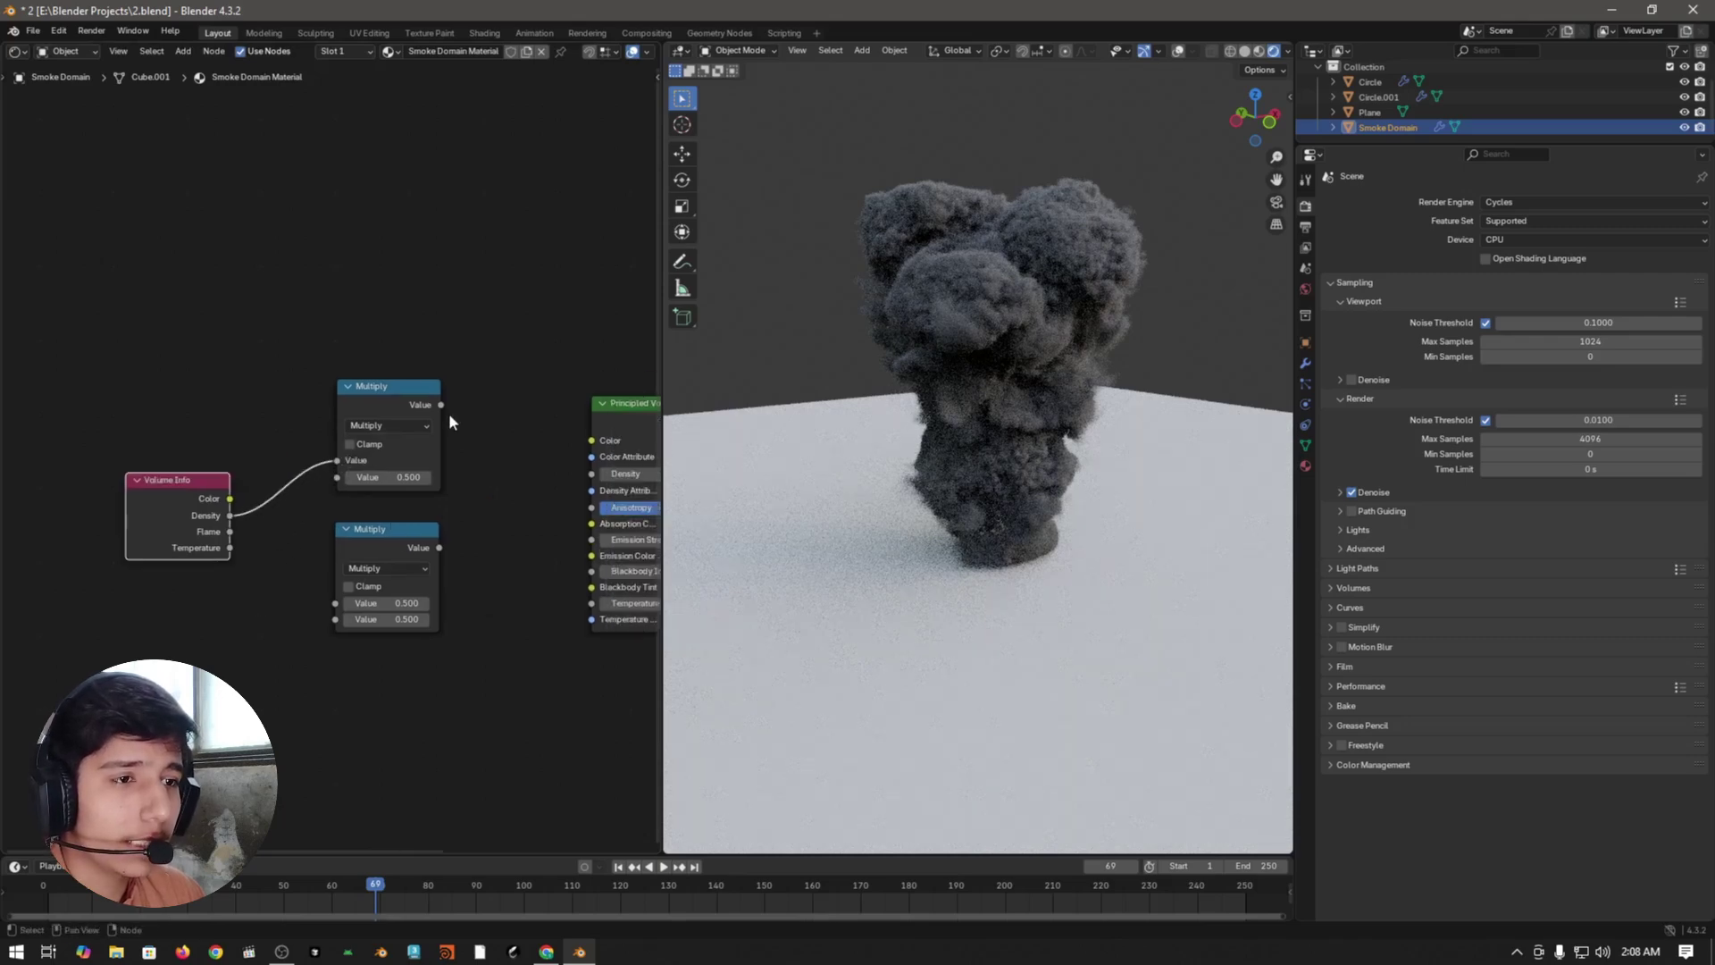
{"action": "middle_click_drag", "start_coordinate": [391, 453], "coordinate": [359, 459]}
{"action": "left_click_drag", "start_coordinate": [409, 411], "coordinate": [561, 480]}
{"action": "middle_click_drag", "start_coordinate": [460, 569], "coordinate": [303, 577]}
{"action": "left_click", "coordinate": [524, 425]}
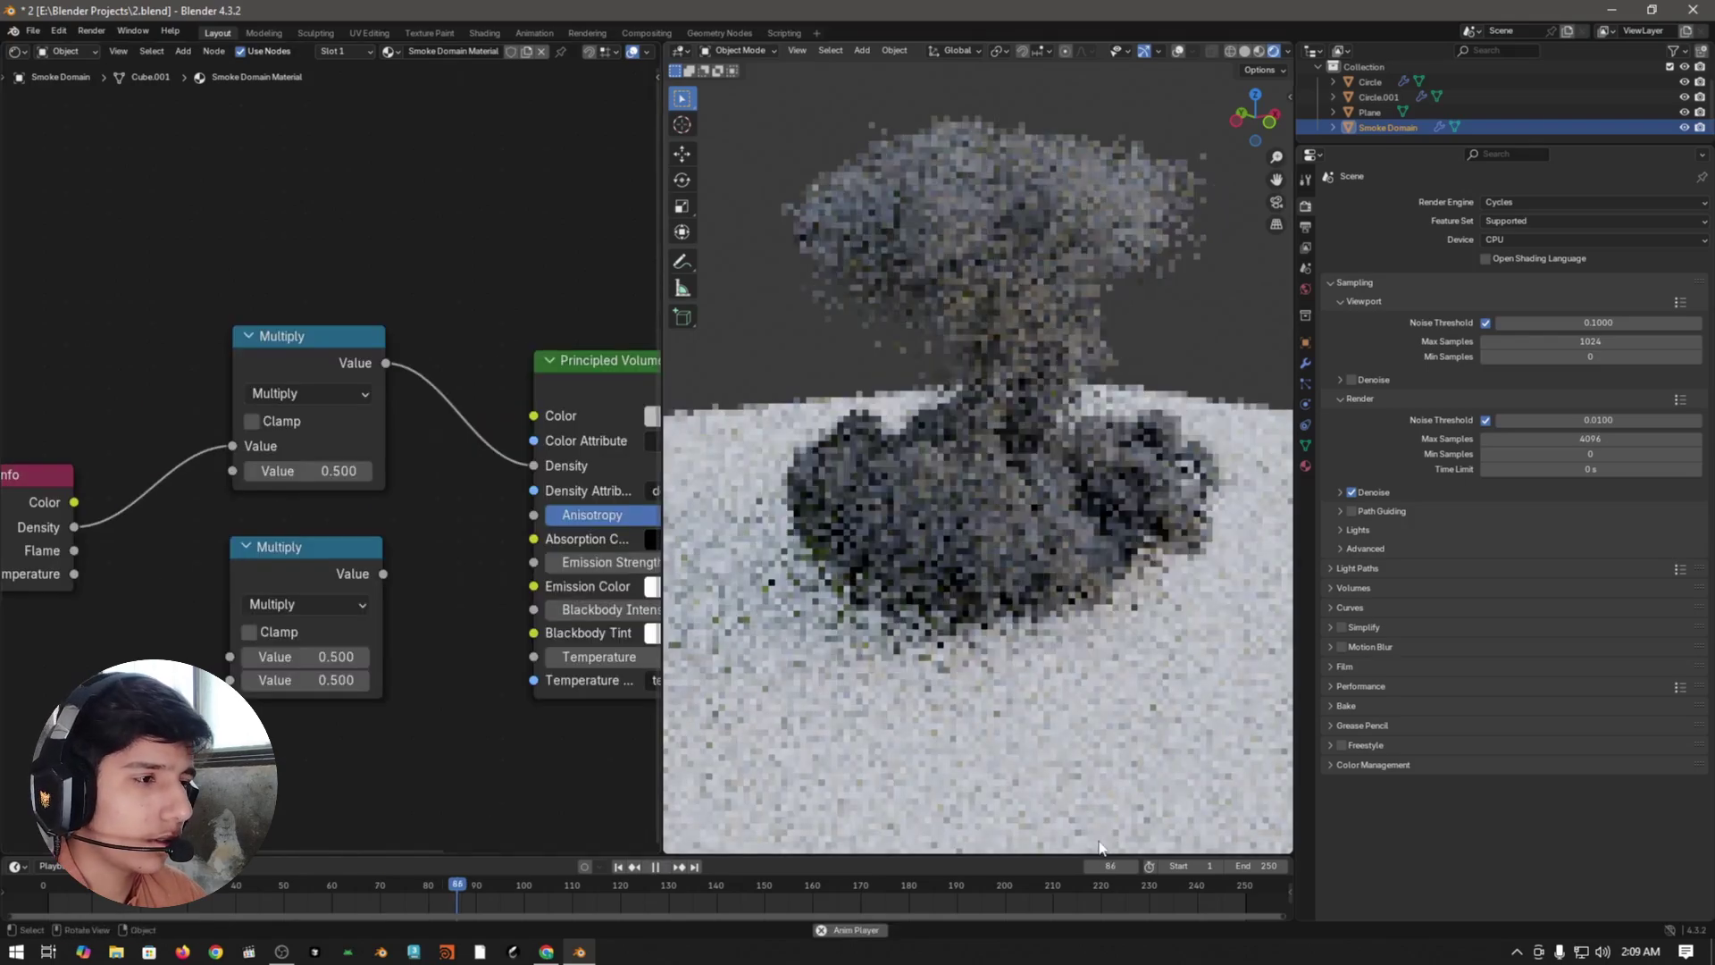
- Stop playback and jump to frame 80
{"action": "key", "text": "space"}
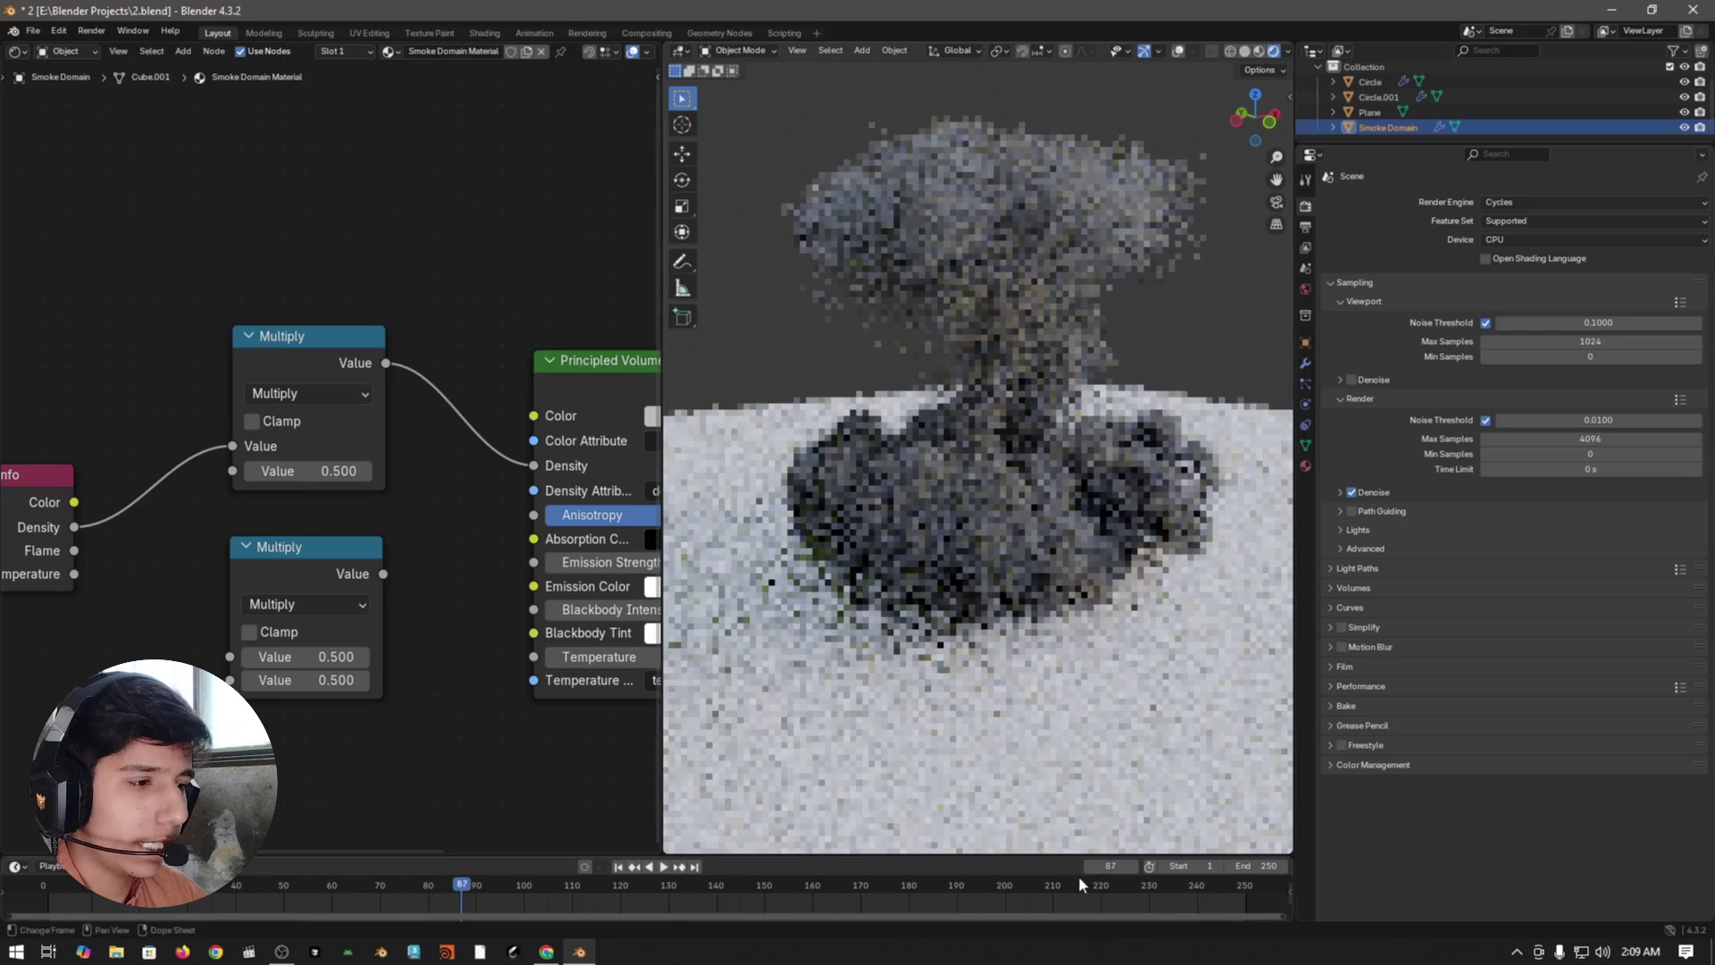
{"action": "left_click", "coordinate": [1110, 867]}
{"action": "type", "text": "80"}
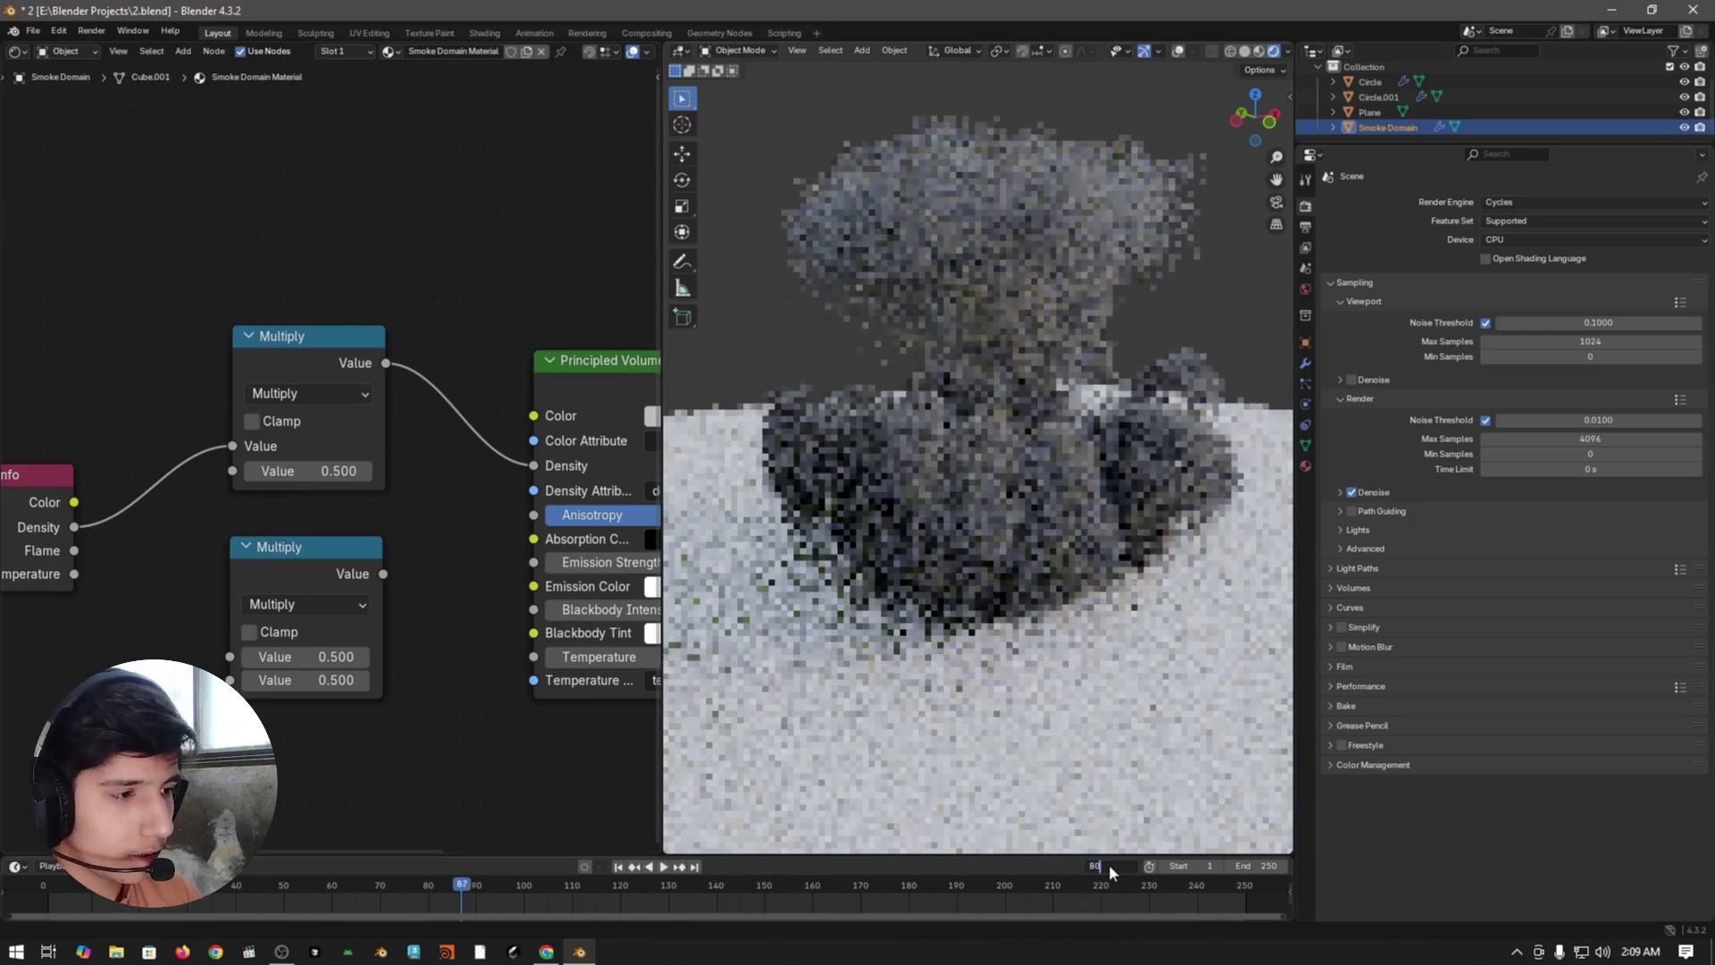
{"action": "key", "text": "Return"}
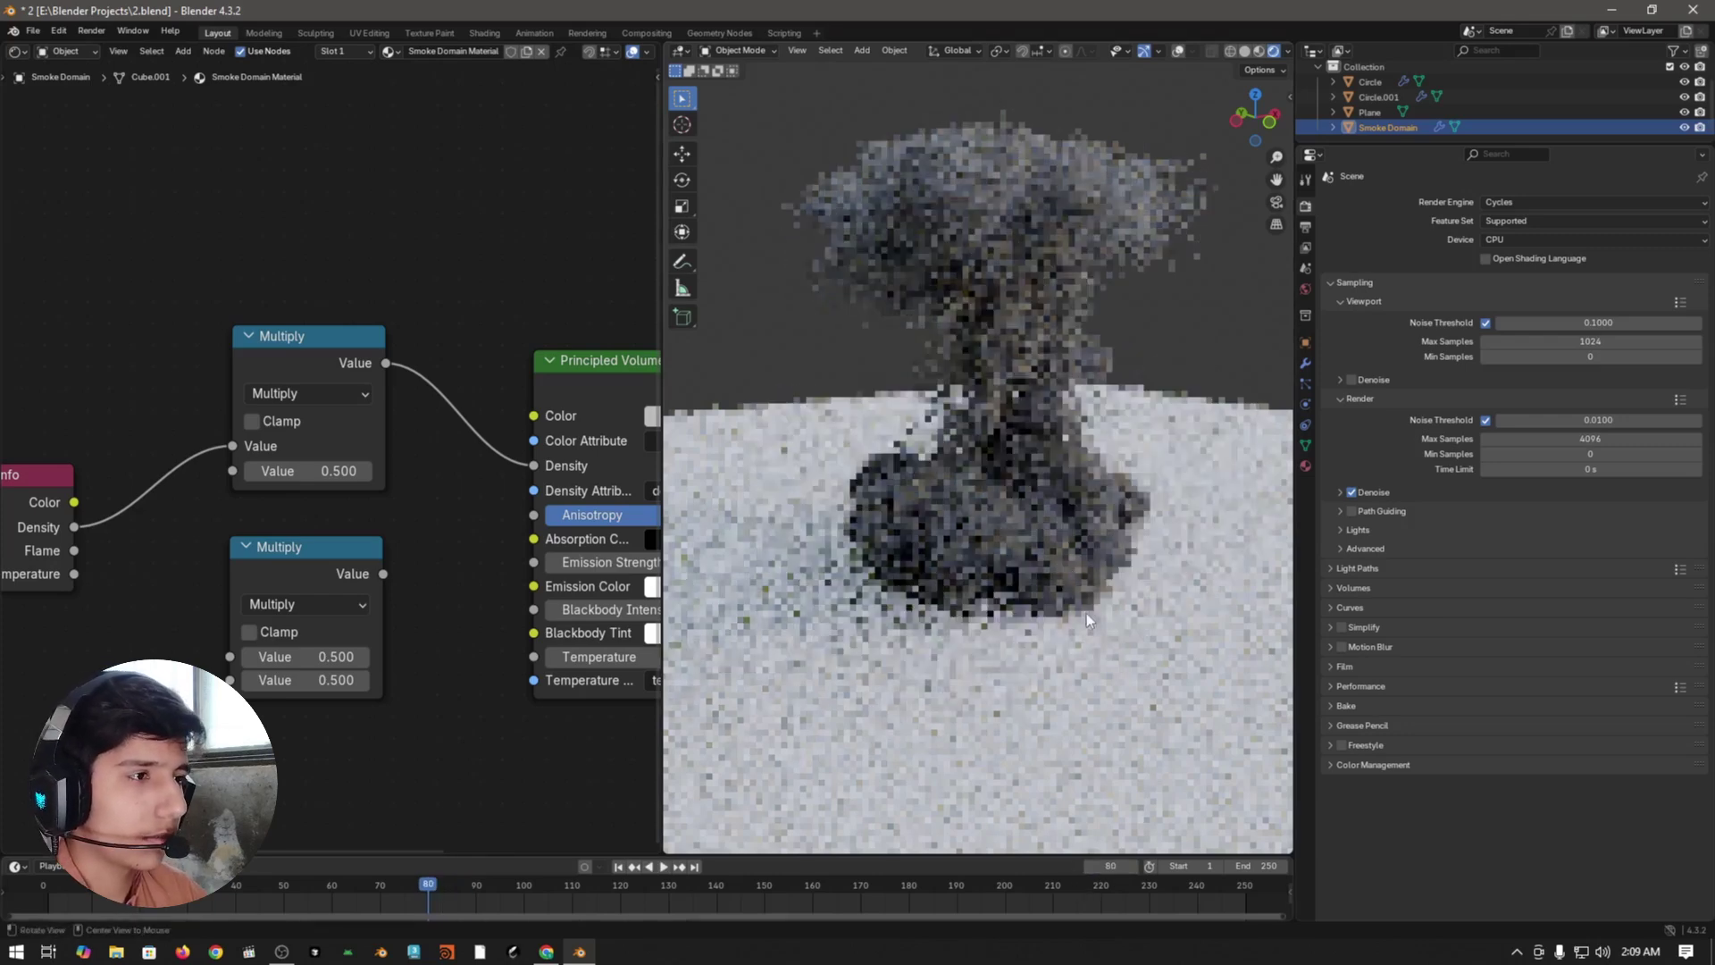
- Set the upper Multiply's factor to 4
{"action": "middle_click_drag", "start_coordinate": [423, 656], "coordinate": [459, 676]}
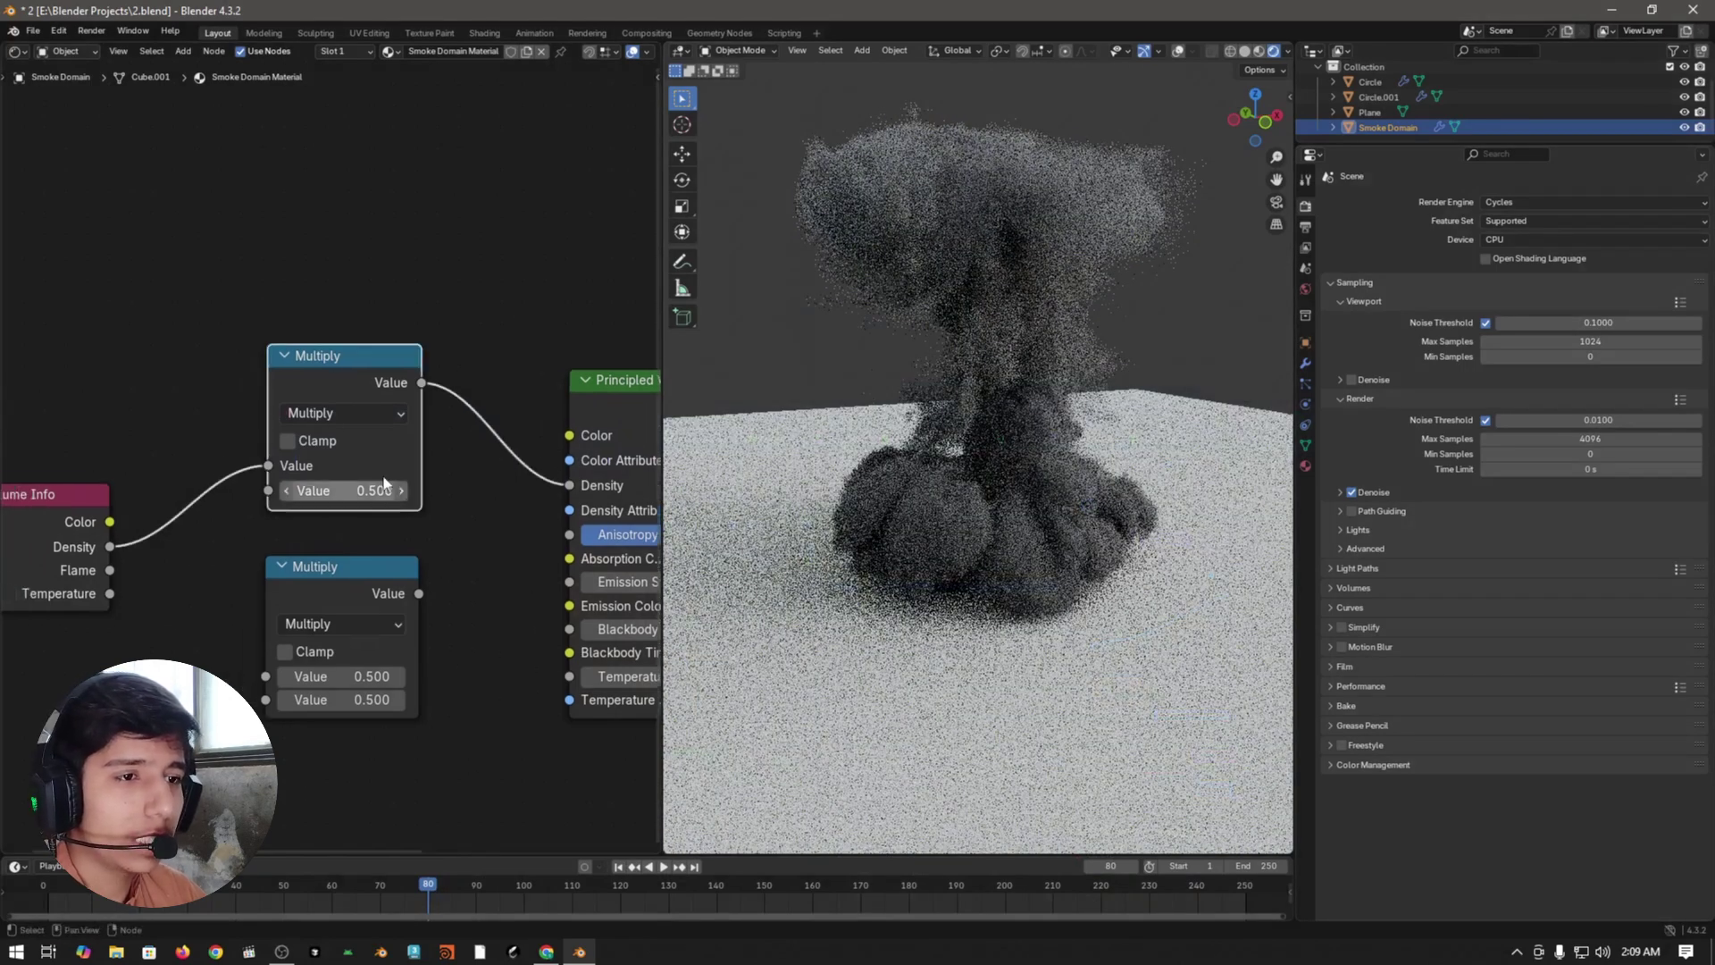
{"action": "double_click", "coordinate": [354, 490]}
{"action": "type", "text": "4"}
{"action": "key", "text": "Return"}
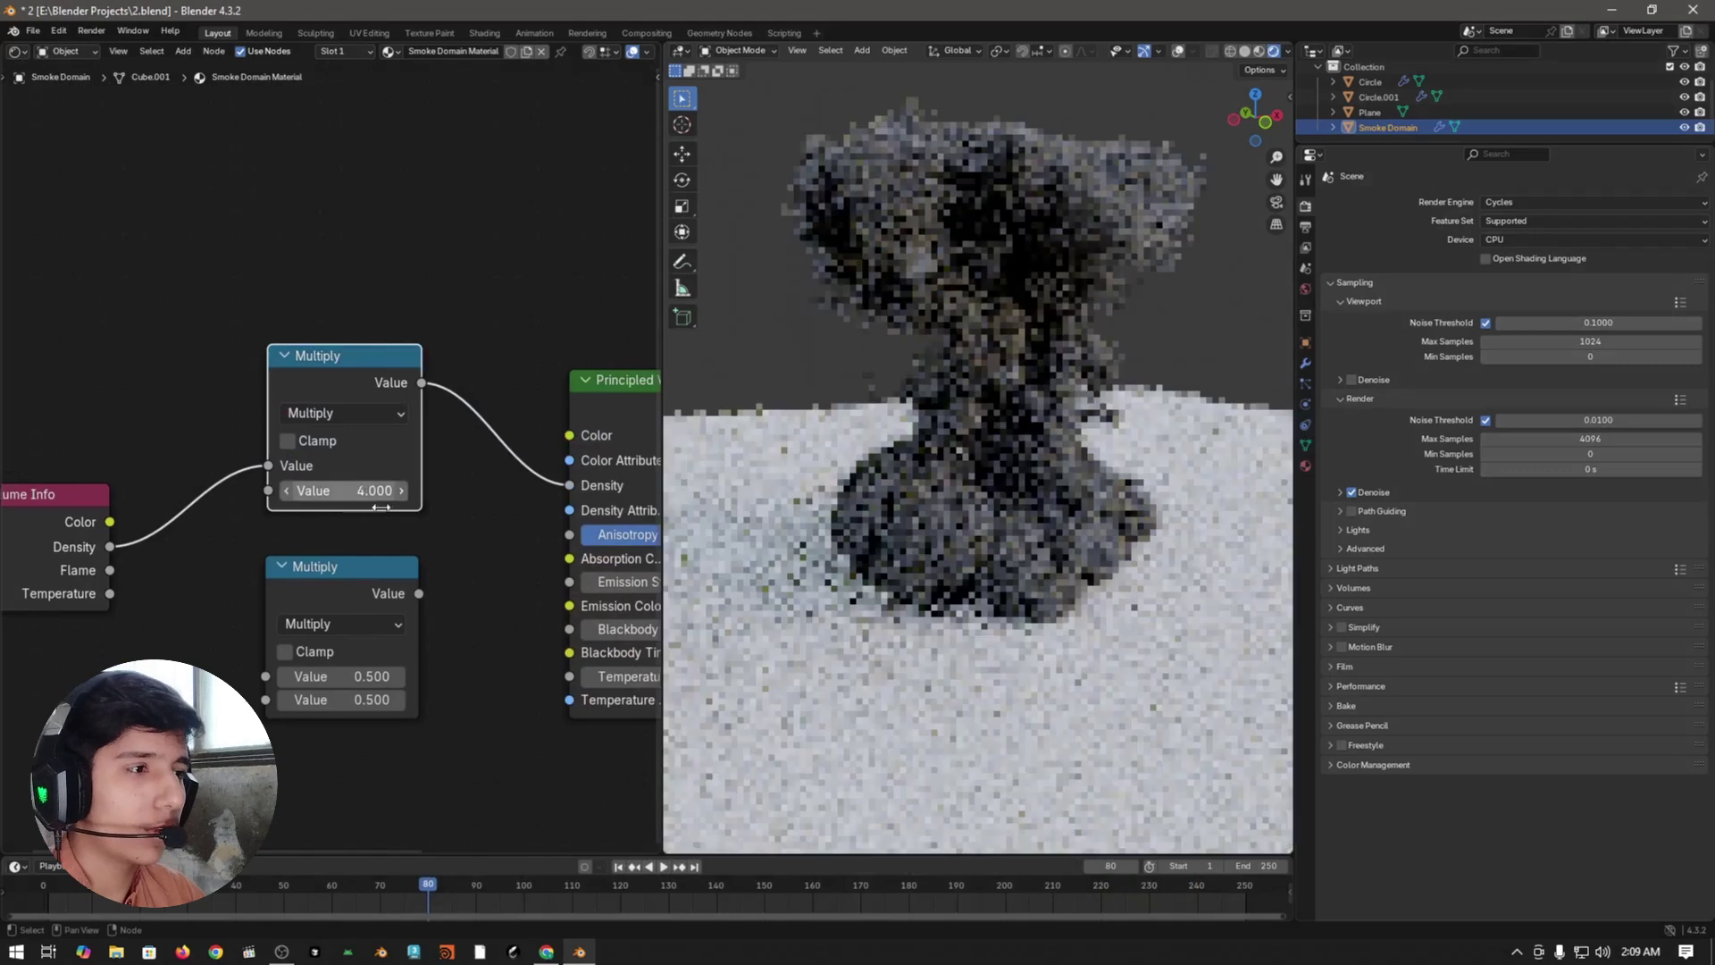
- Route Volume Info Flame through the lower Multiply into Blackbody Intensity
{"action": "scroll", "coordinate": [61, 540], "scroll_direction": "down", "scroll_amount": 2}
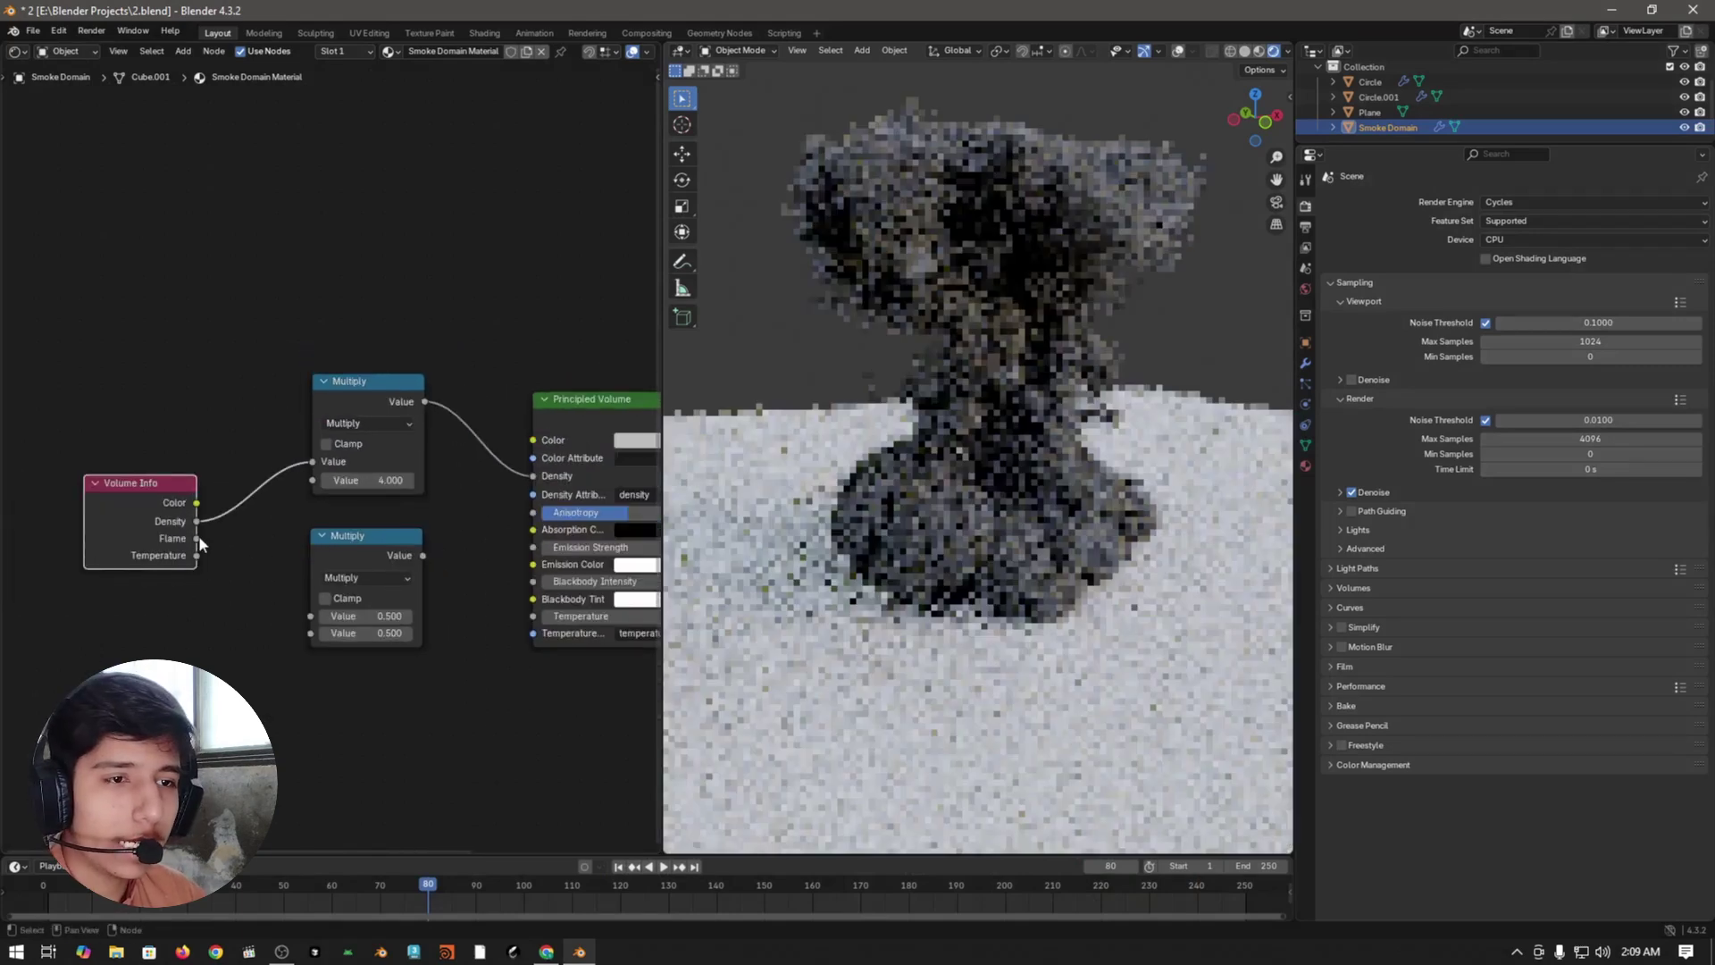
{"action": "left_click_drag", "start_coordinate": [197, 538], "coordinate": [313, 617]}
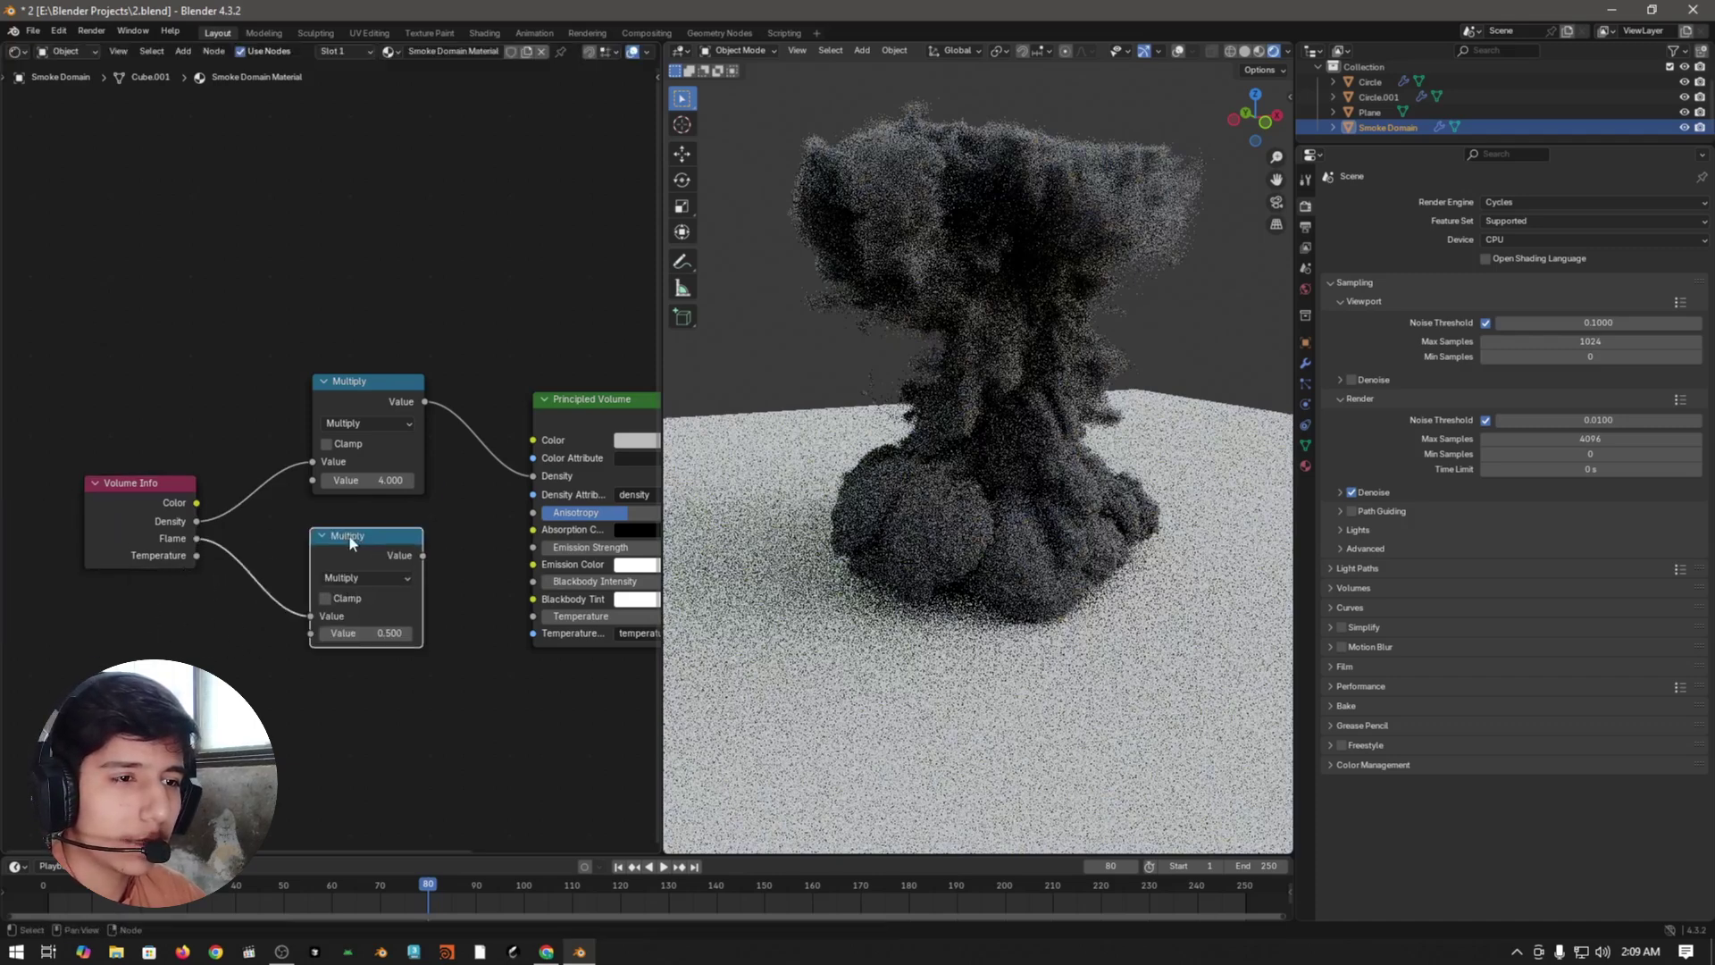
{"action": "middle_click_drag", "start_coordinate": [430, 520], "coordinate": [298, 491]}
{"action": "scroll", "coordinate": [326, 496], "scroll_direction": "up", "scroll_amount": 2}
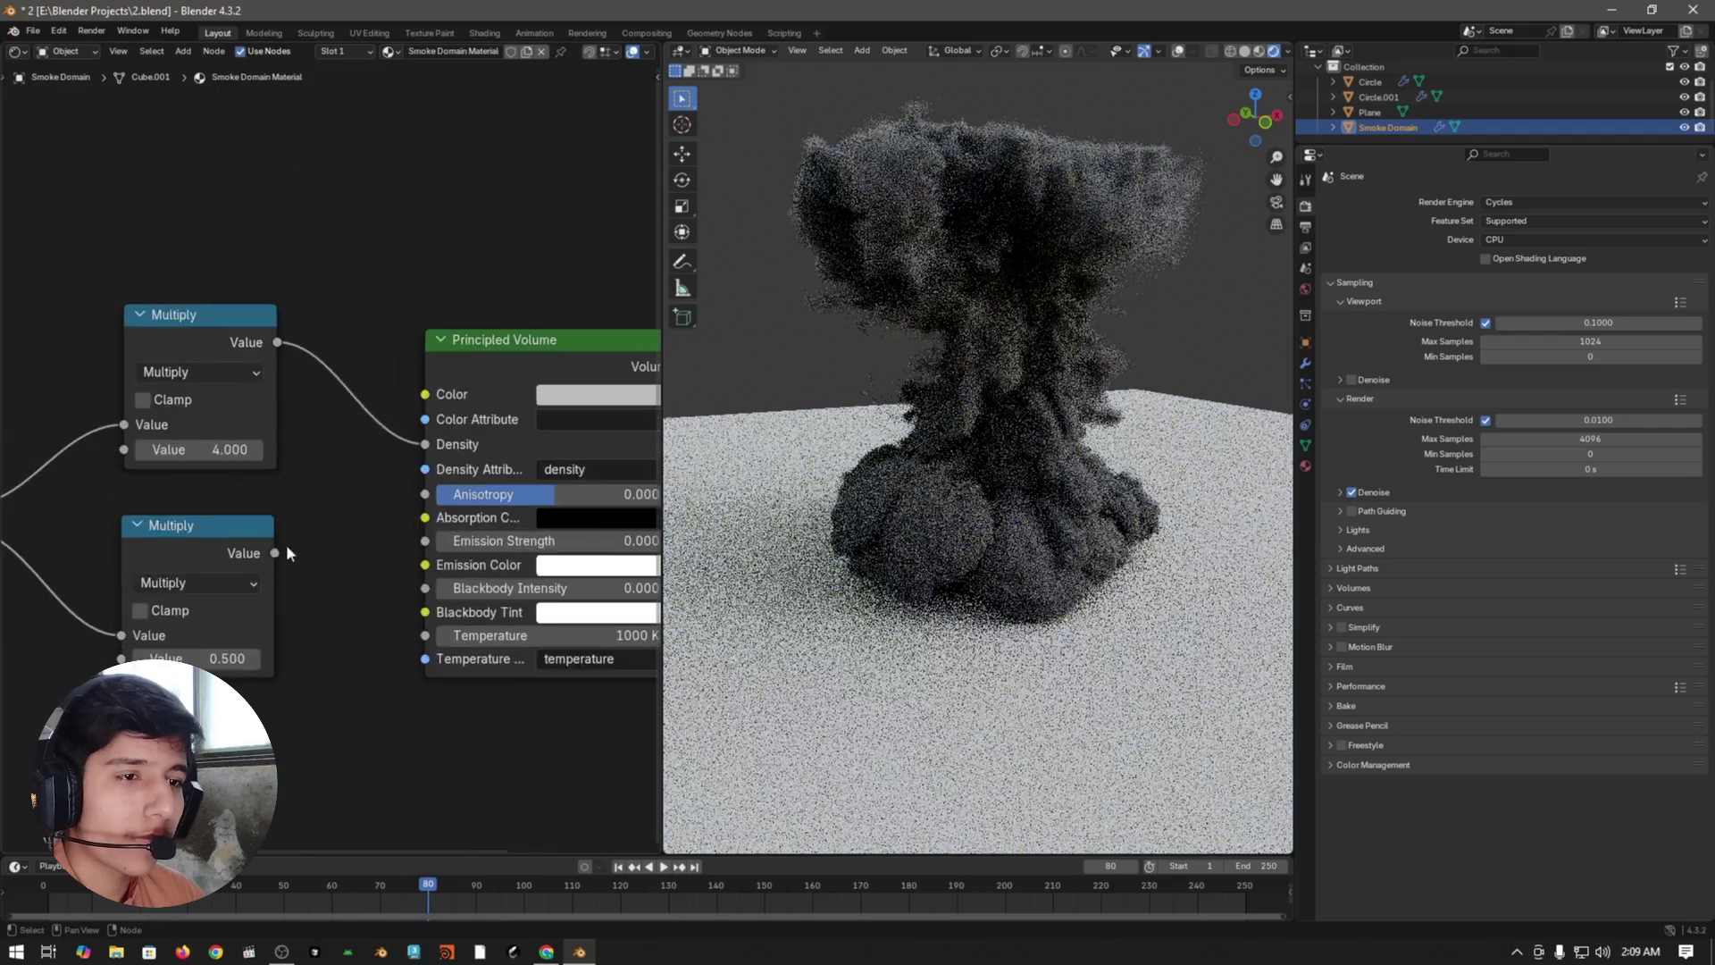
{"action": "left_click_drag", "start_coordinate": [276, 552], "coordinate": [425, 588]}
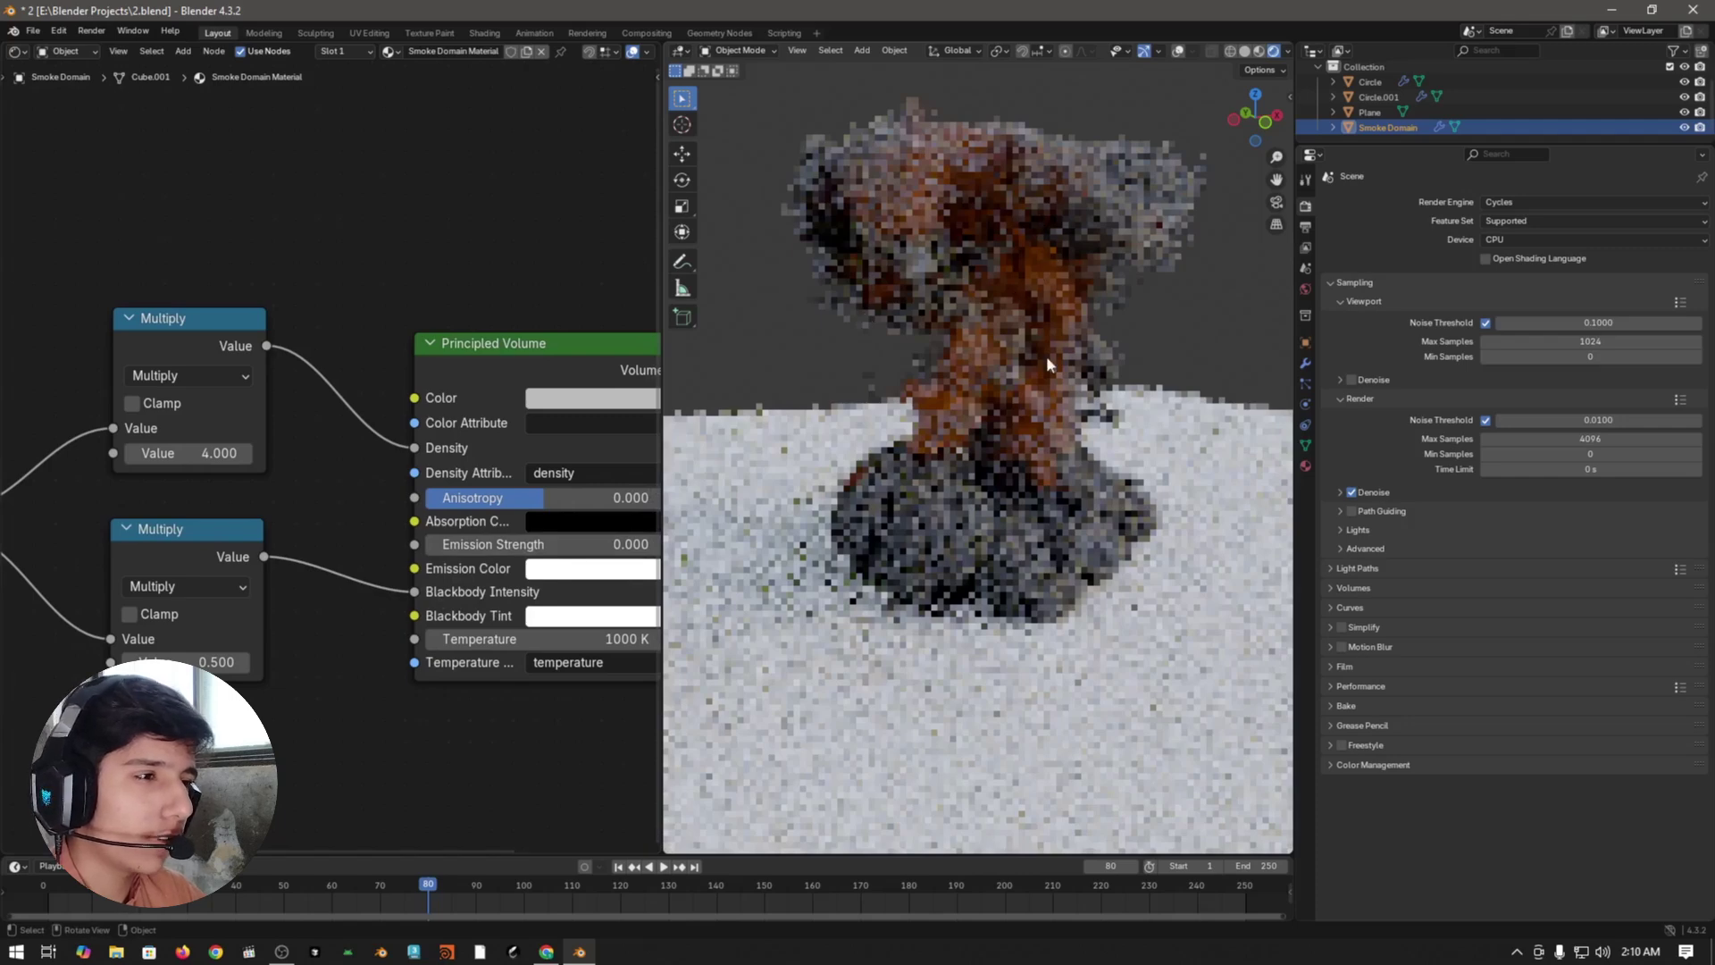
- Set the Principled Volume temperature to 1200 K and save the file
{"action": "middle_click_drag", "start_coordinate": [171, 522], "coordinate": [264, 444]}
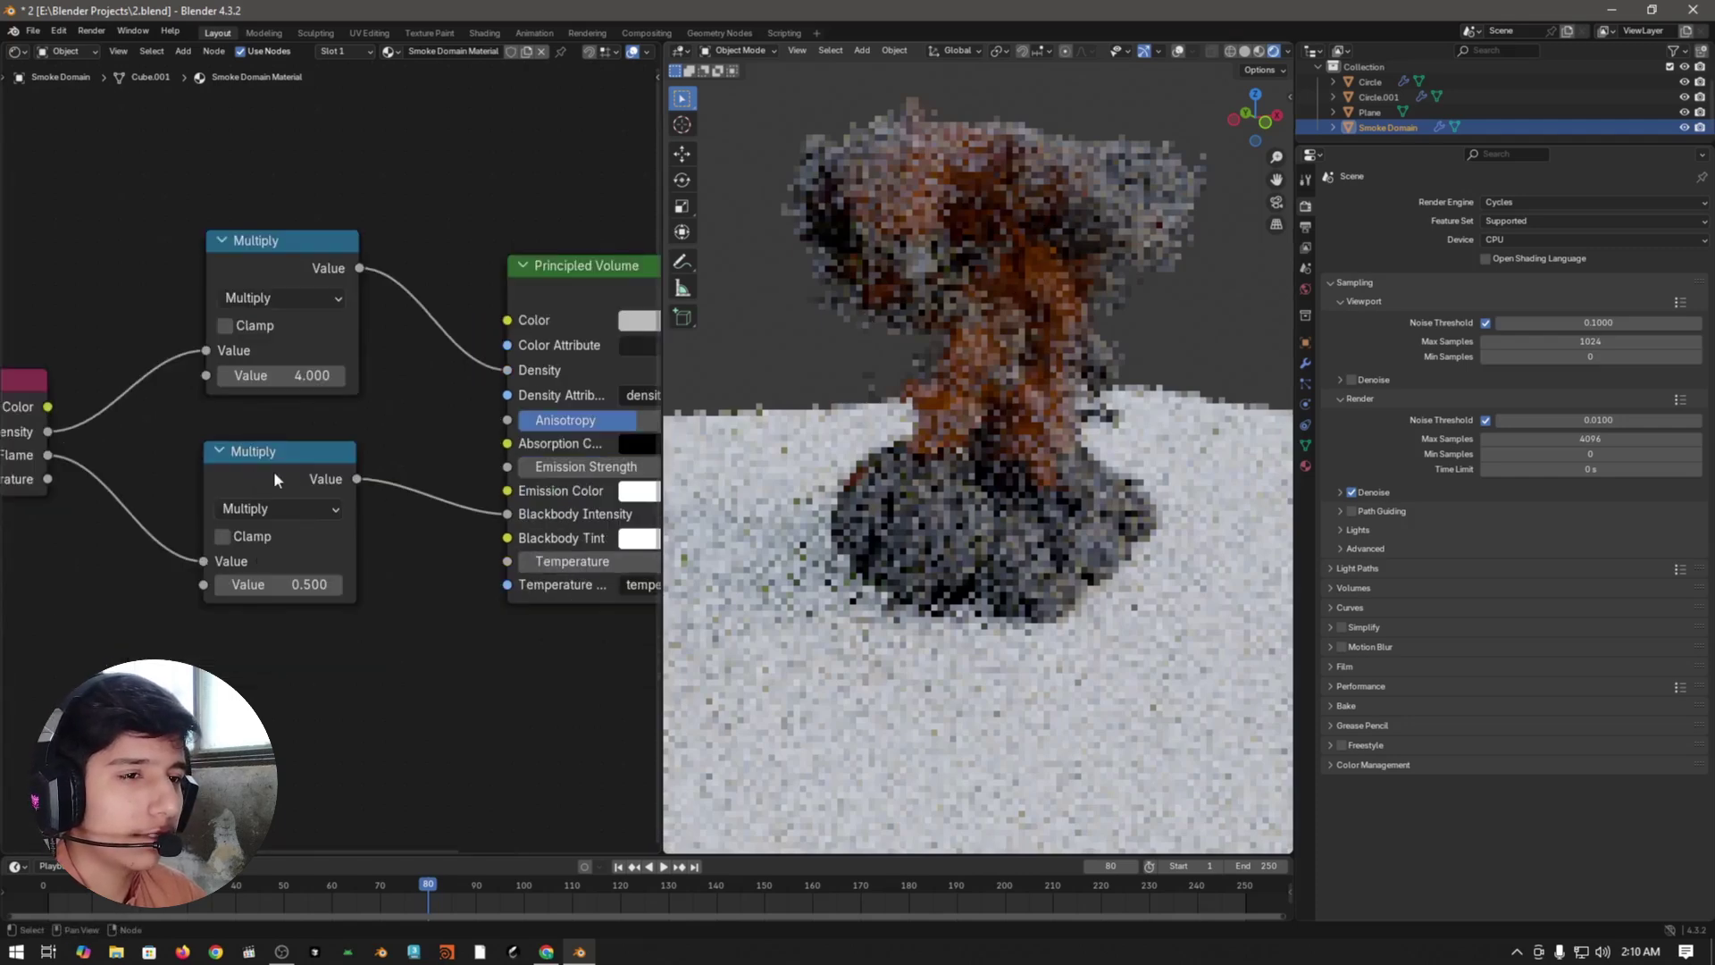
{"action": "left_click_drag", "start_coordinate": [236, 460], "coordinate": [243, 477]}
{"action": "right_click", "coordinate": [243, 477]}
{"action": "middle_click_drag", "start_coordinate": [470, 706], "coordinate": [323, 711]}
{"action": "left_click", "coordinate": [525, 564]}
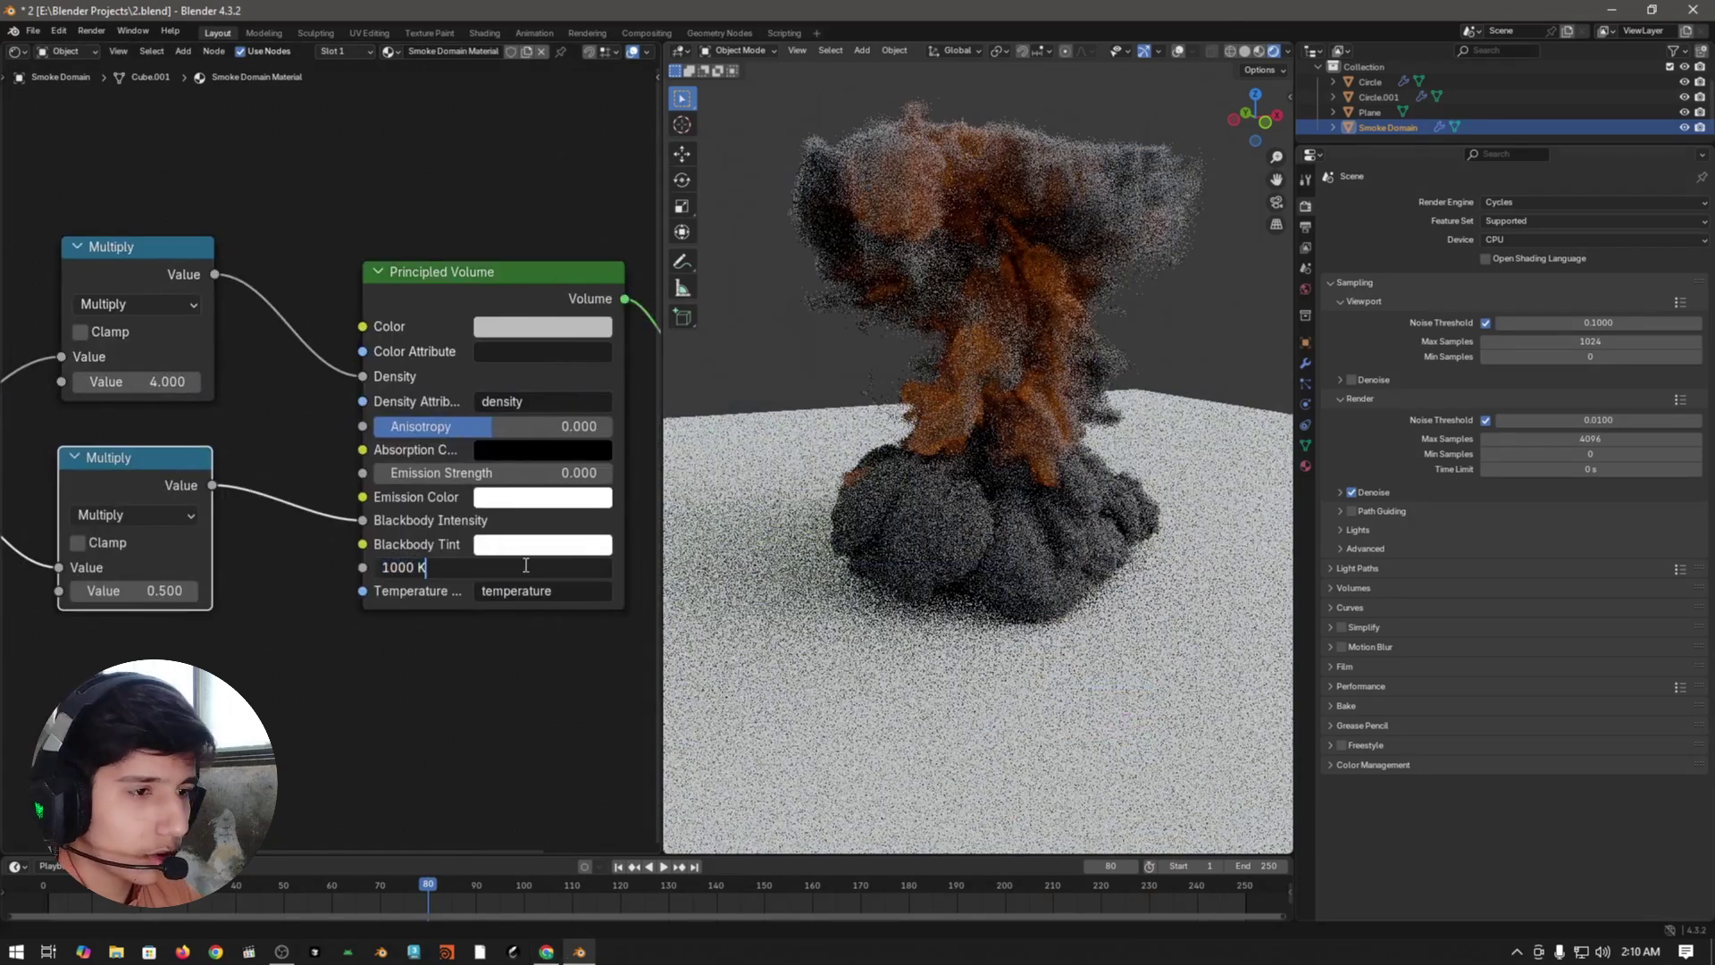
{"action": "key", "text": "Left"}
{"action": "key", "text": "Left"}
{"action": "key", "text": "Left"}
{"action": "key", "text": "Left"}
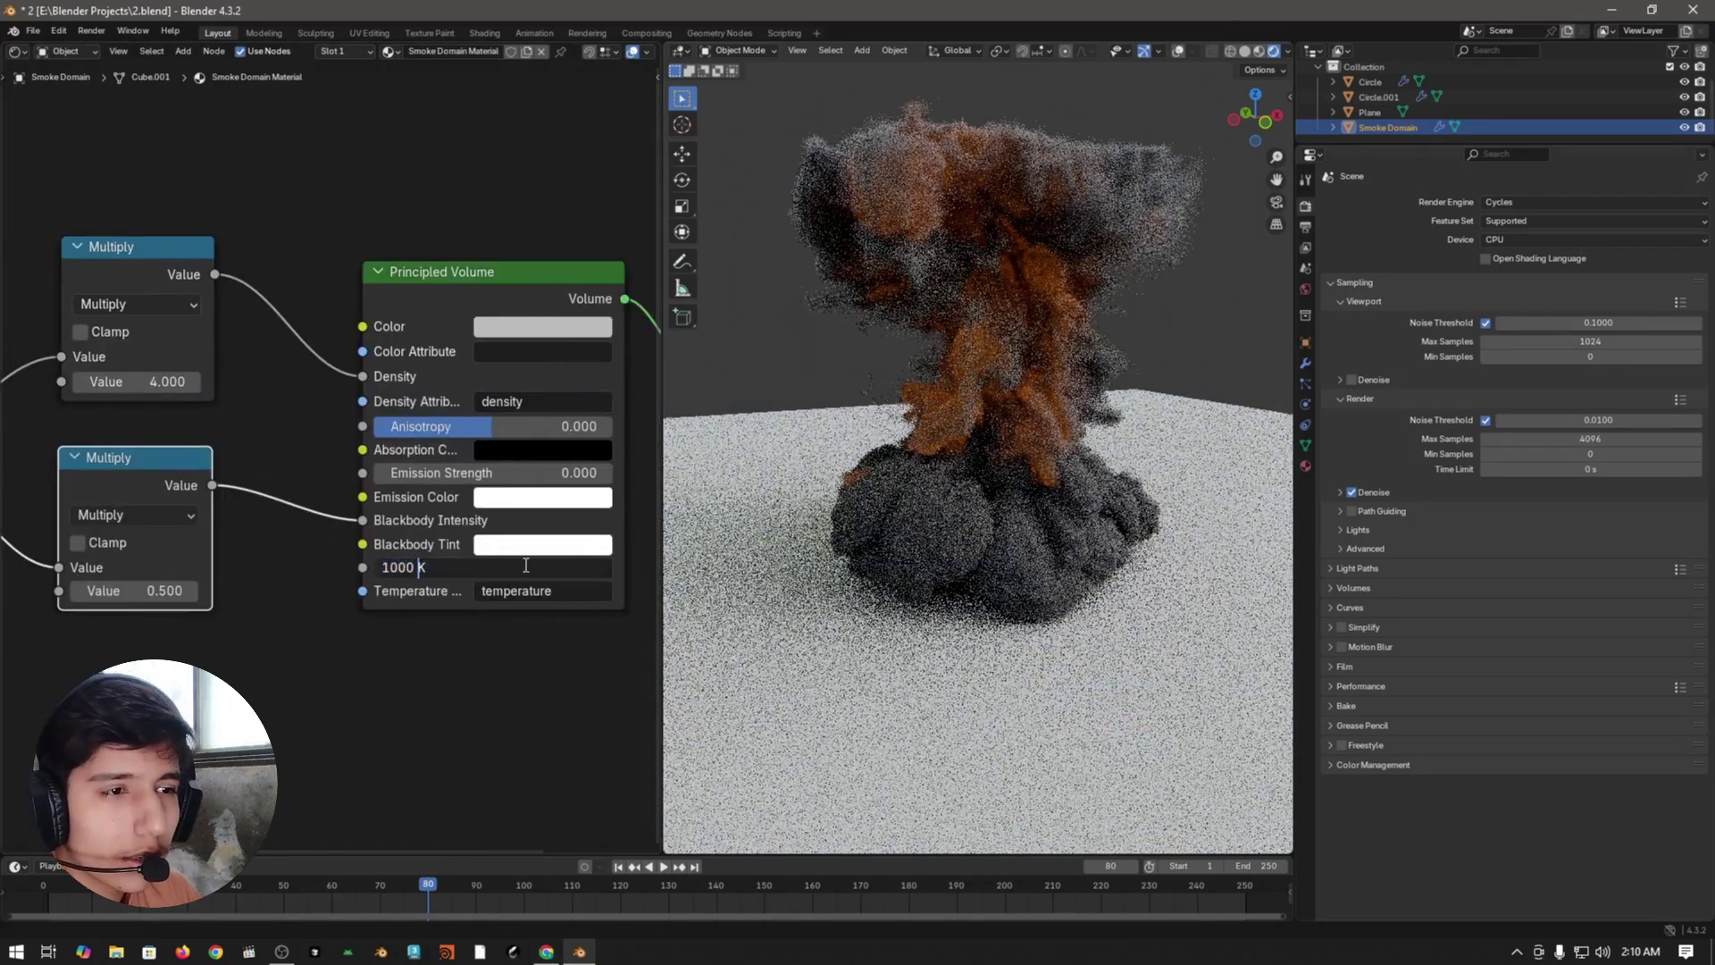
{"action": "key", "text": "BackSpace"}
{"action": "type", "text": "2"}
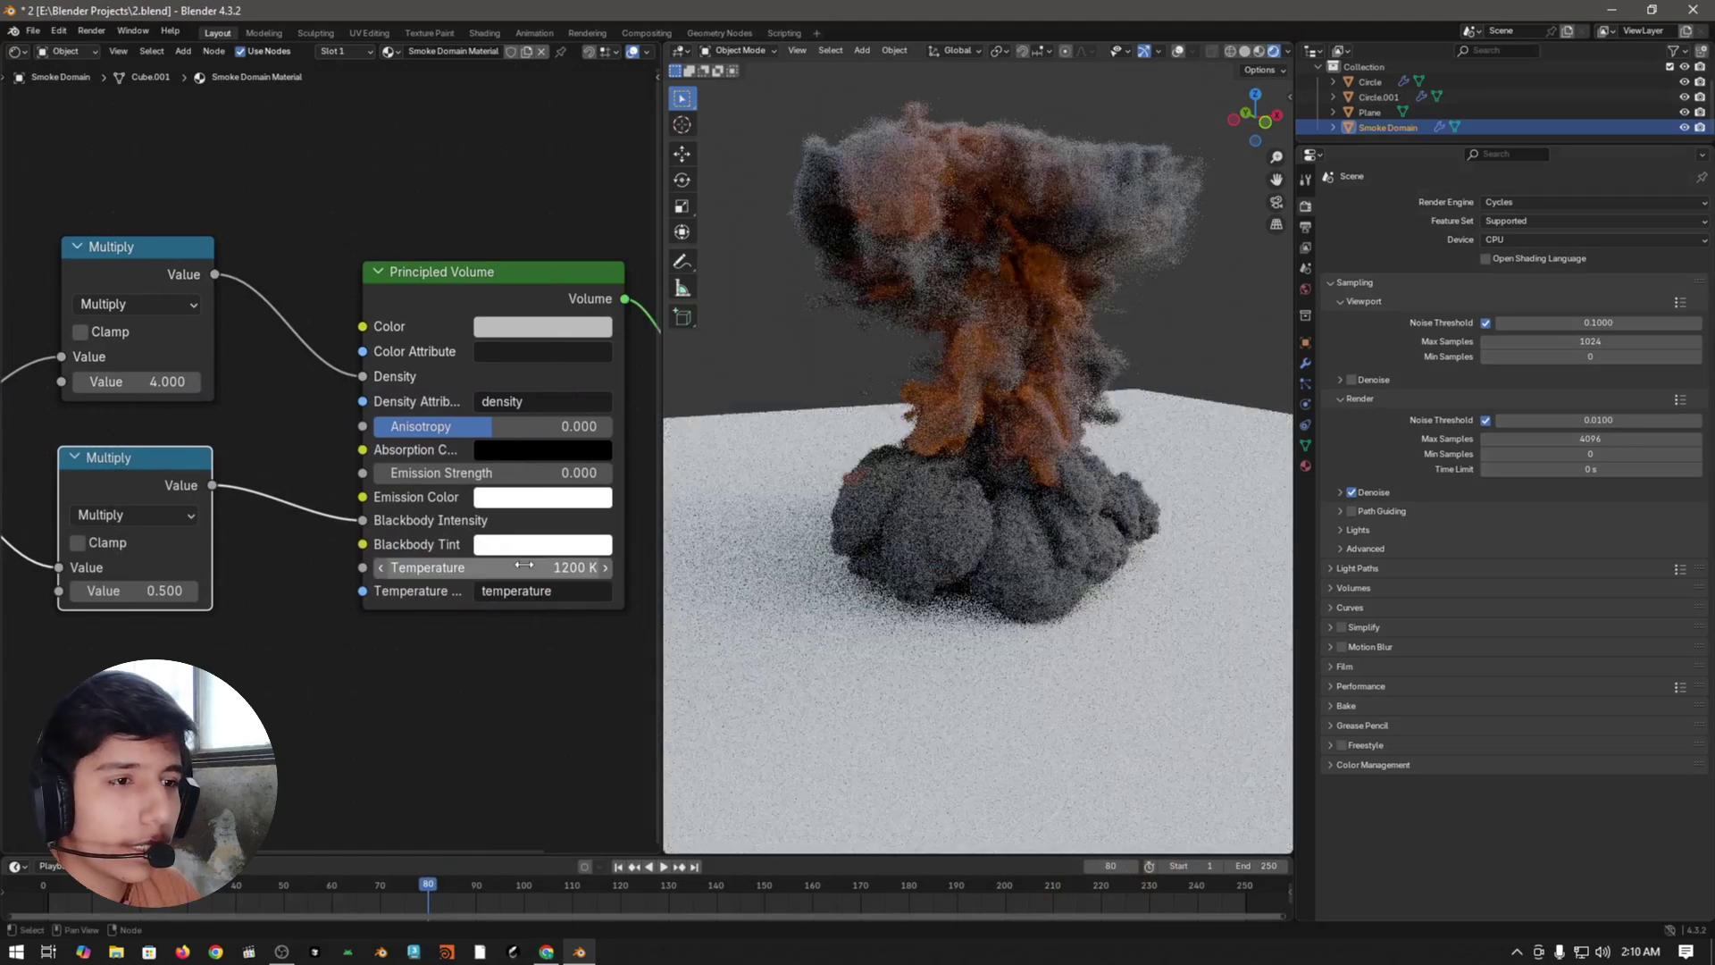
{"action": "key", "text": "Return"}
{"action": "key", "text": "ctrl+s"}
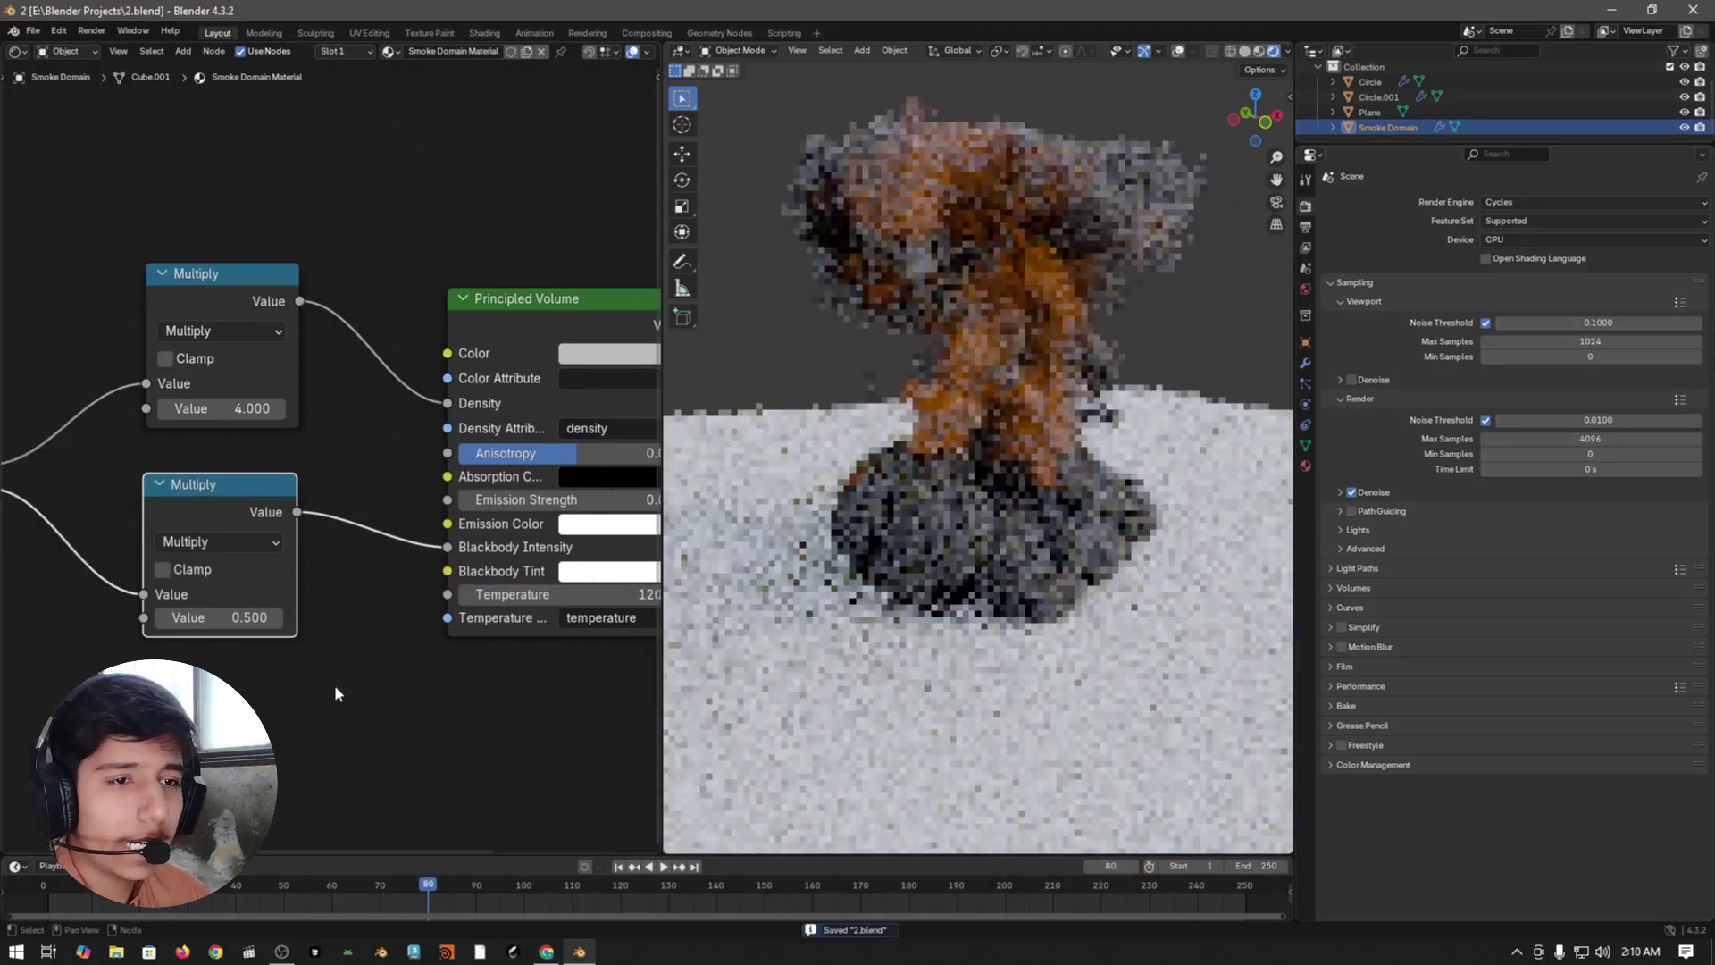
- Set the lower Multiply's flame factor to 8
{"action": "middle_click_drag", "start_coordinate": [339, 709], "coordinate": [402, 708]}
{"action": "left_click", "coordinate": [308, 617]}
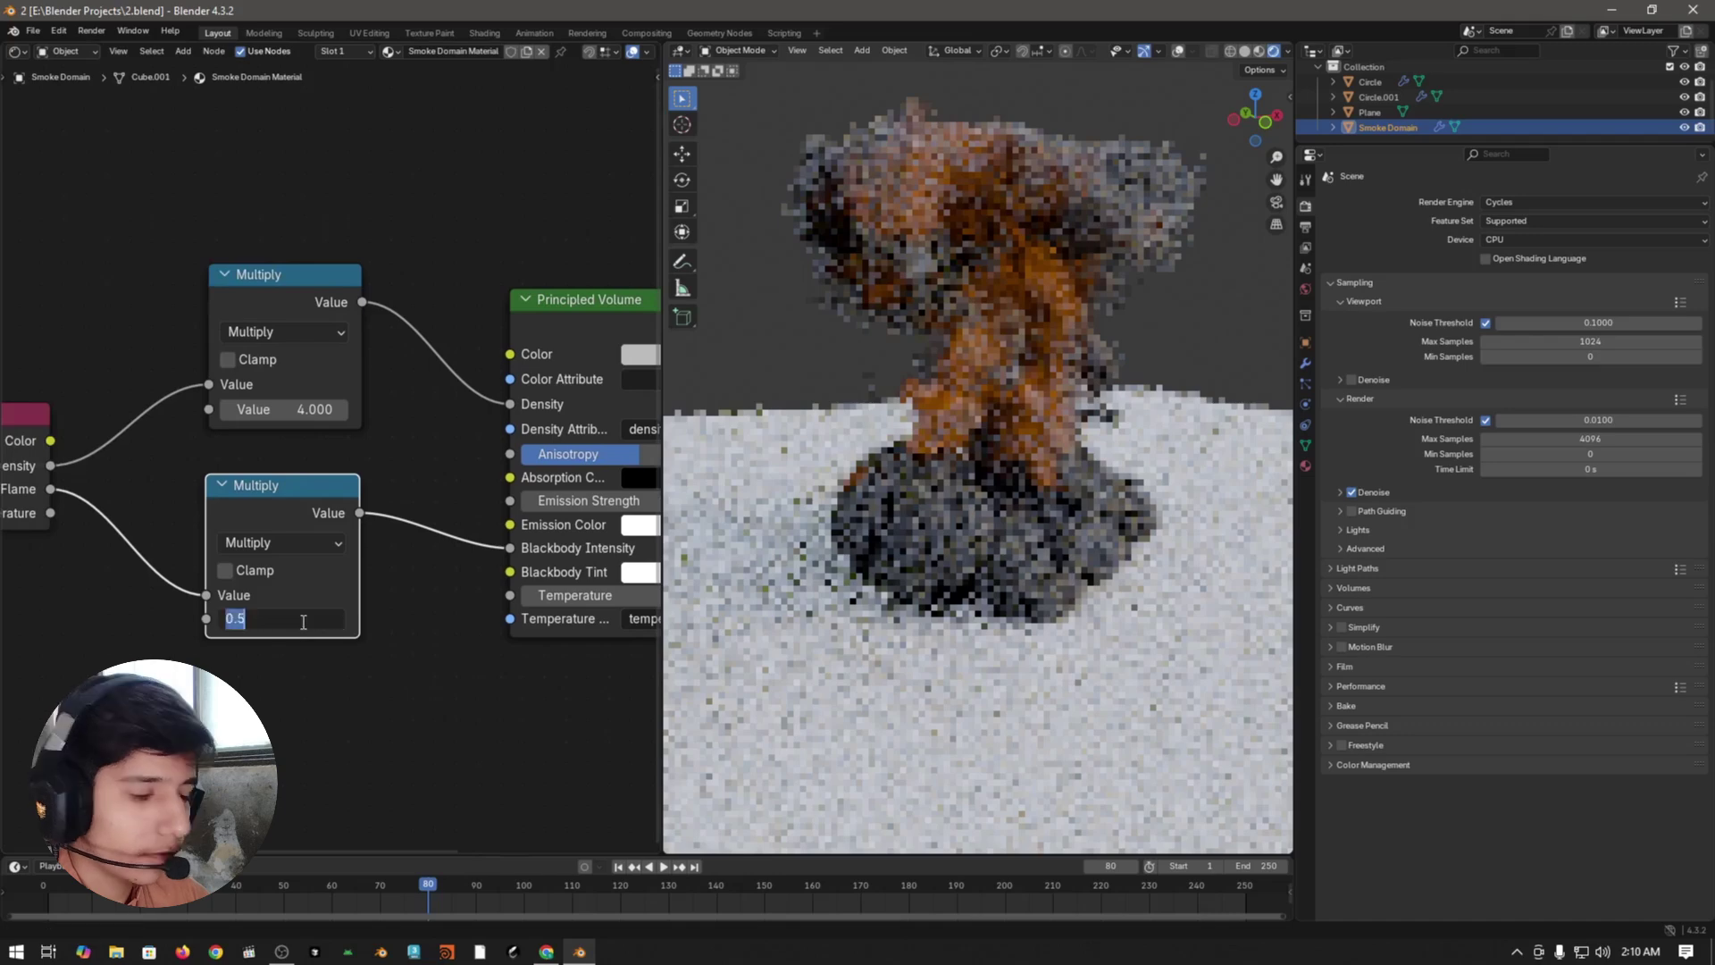
{"action": "type", "text": "8"}
{"action": "key", "text": "Return"}
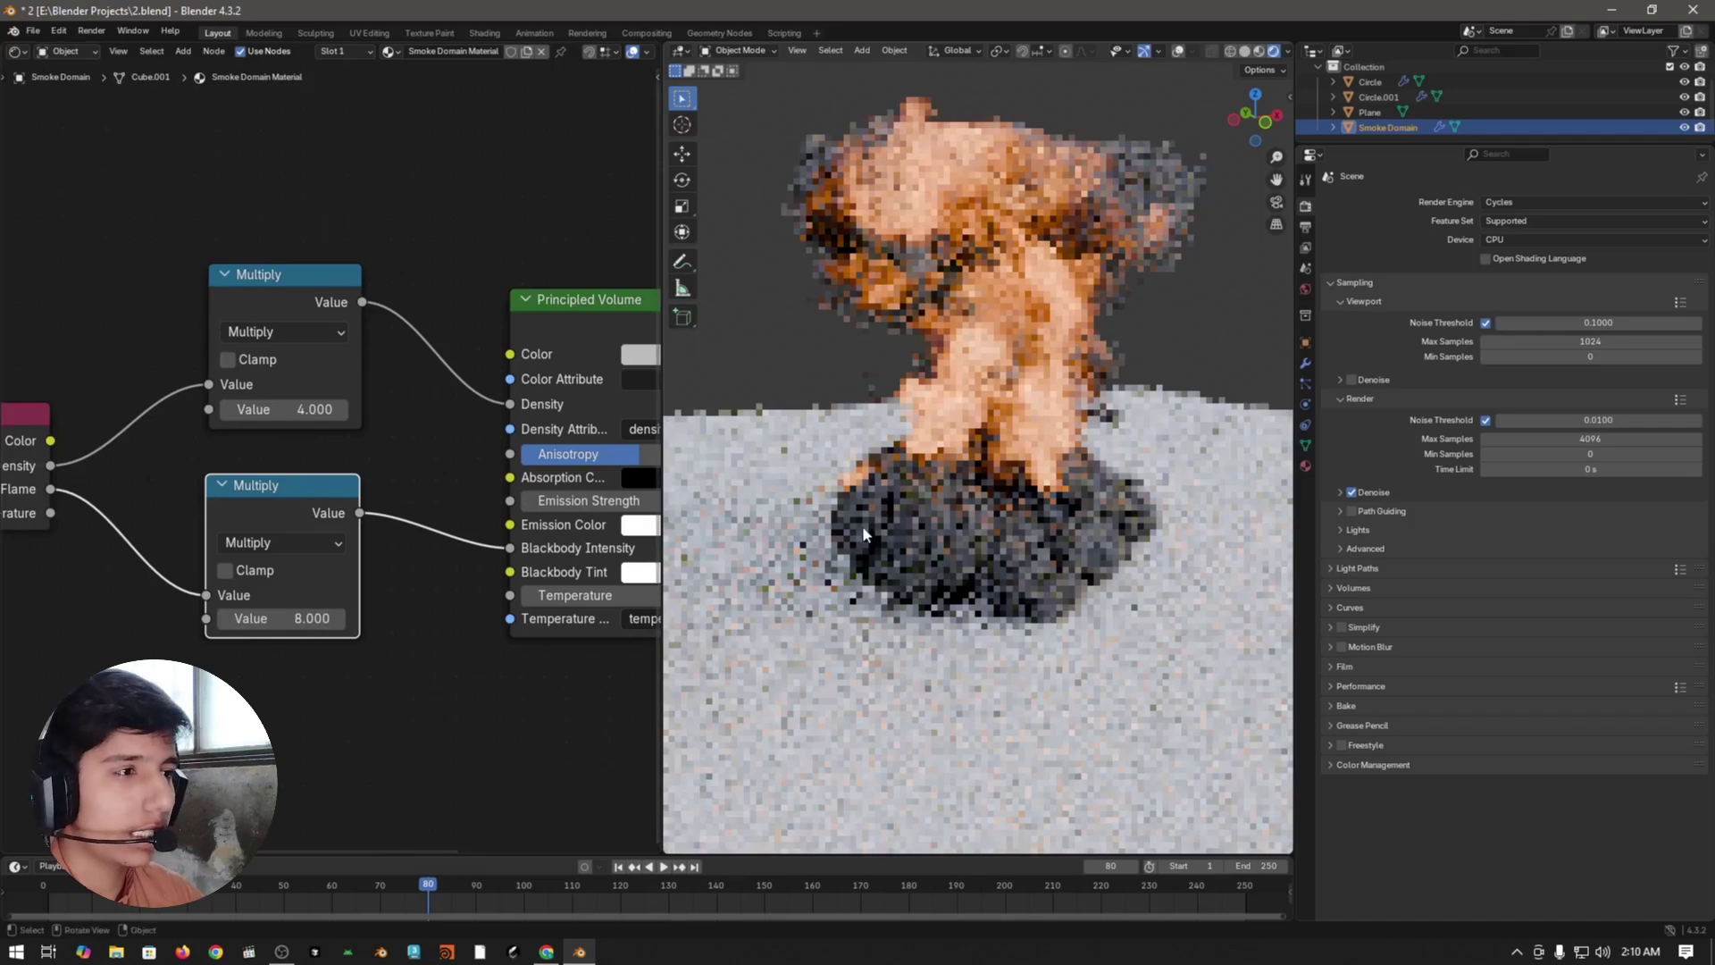
- Insert a Color Ramp node onto the Flame link before the ×8 Multiply
{"action": "left_click", "coordinate": [430, 804]}
{"action": "middle_click_drag", "start_coordinate": [383, 796], "coordinate": [454, 791]}
{"action": "key", "text": "shift+a"}
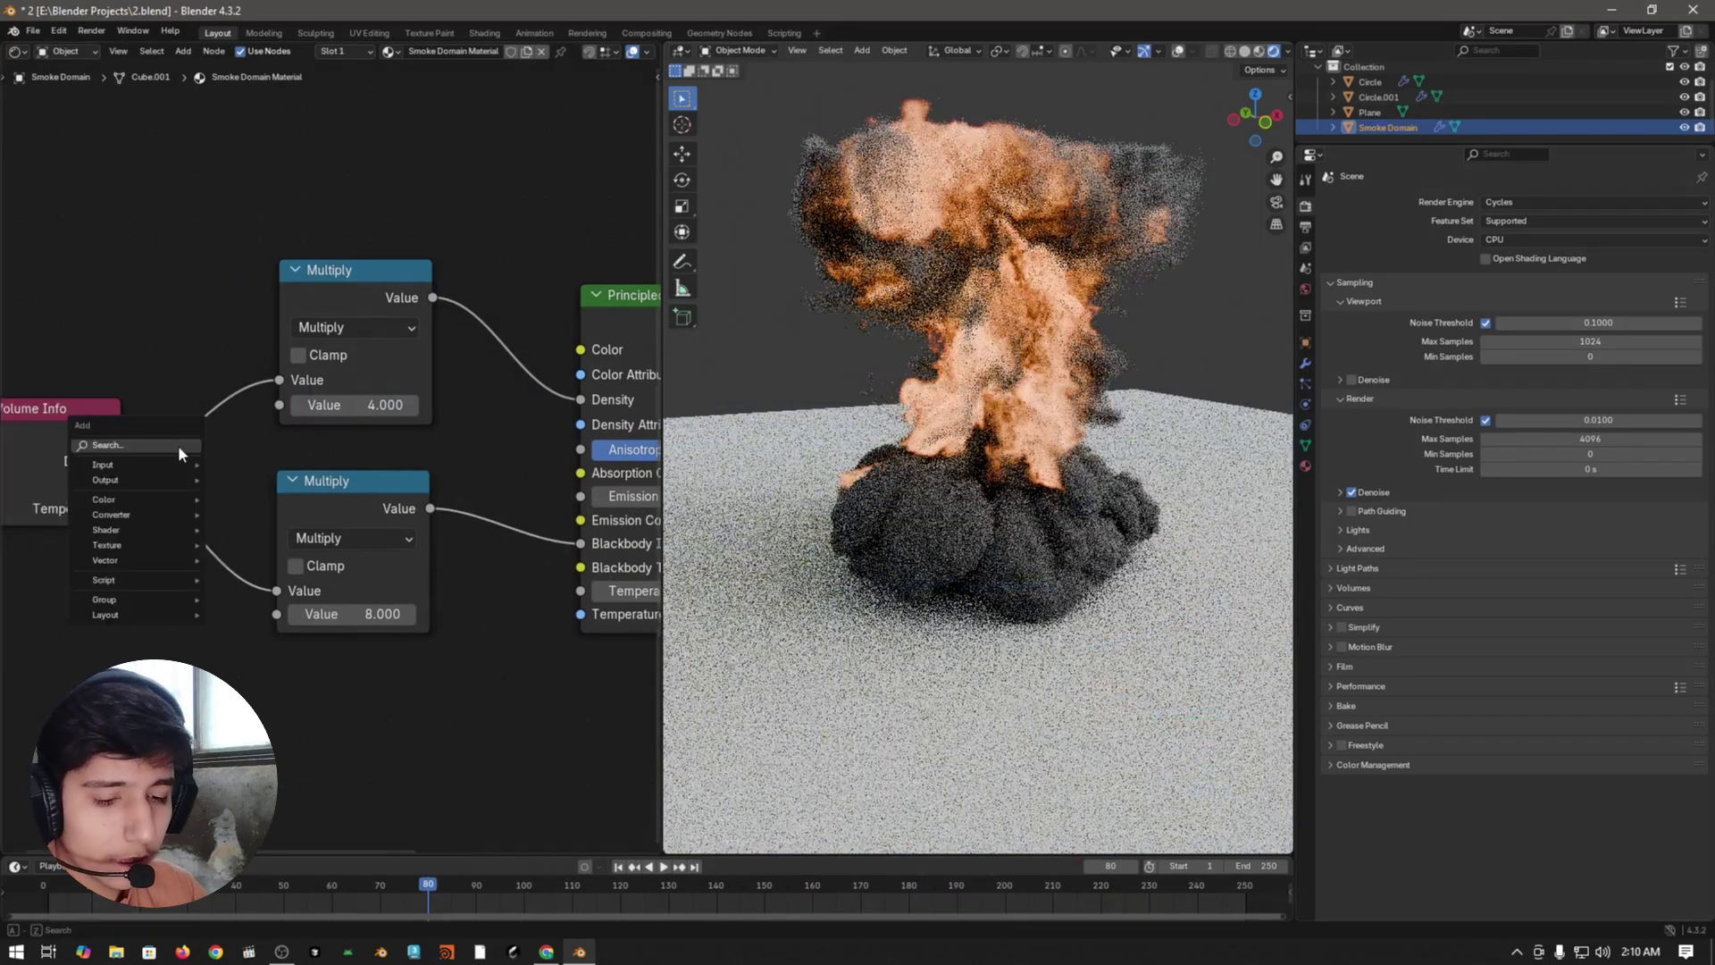
{"action": "type", "text": "color"}
{"action": "key", "text": "Down"}
{"action": "key", "text": "Return"}
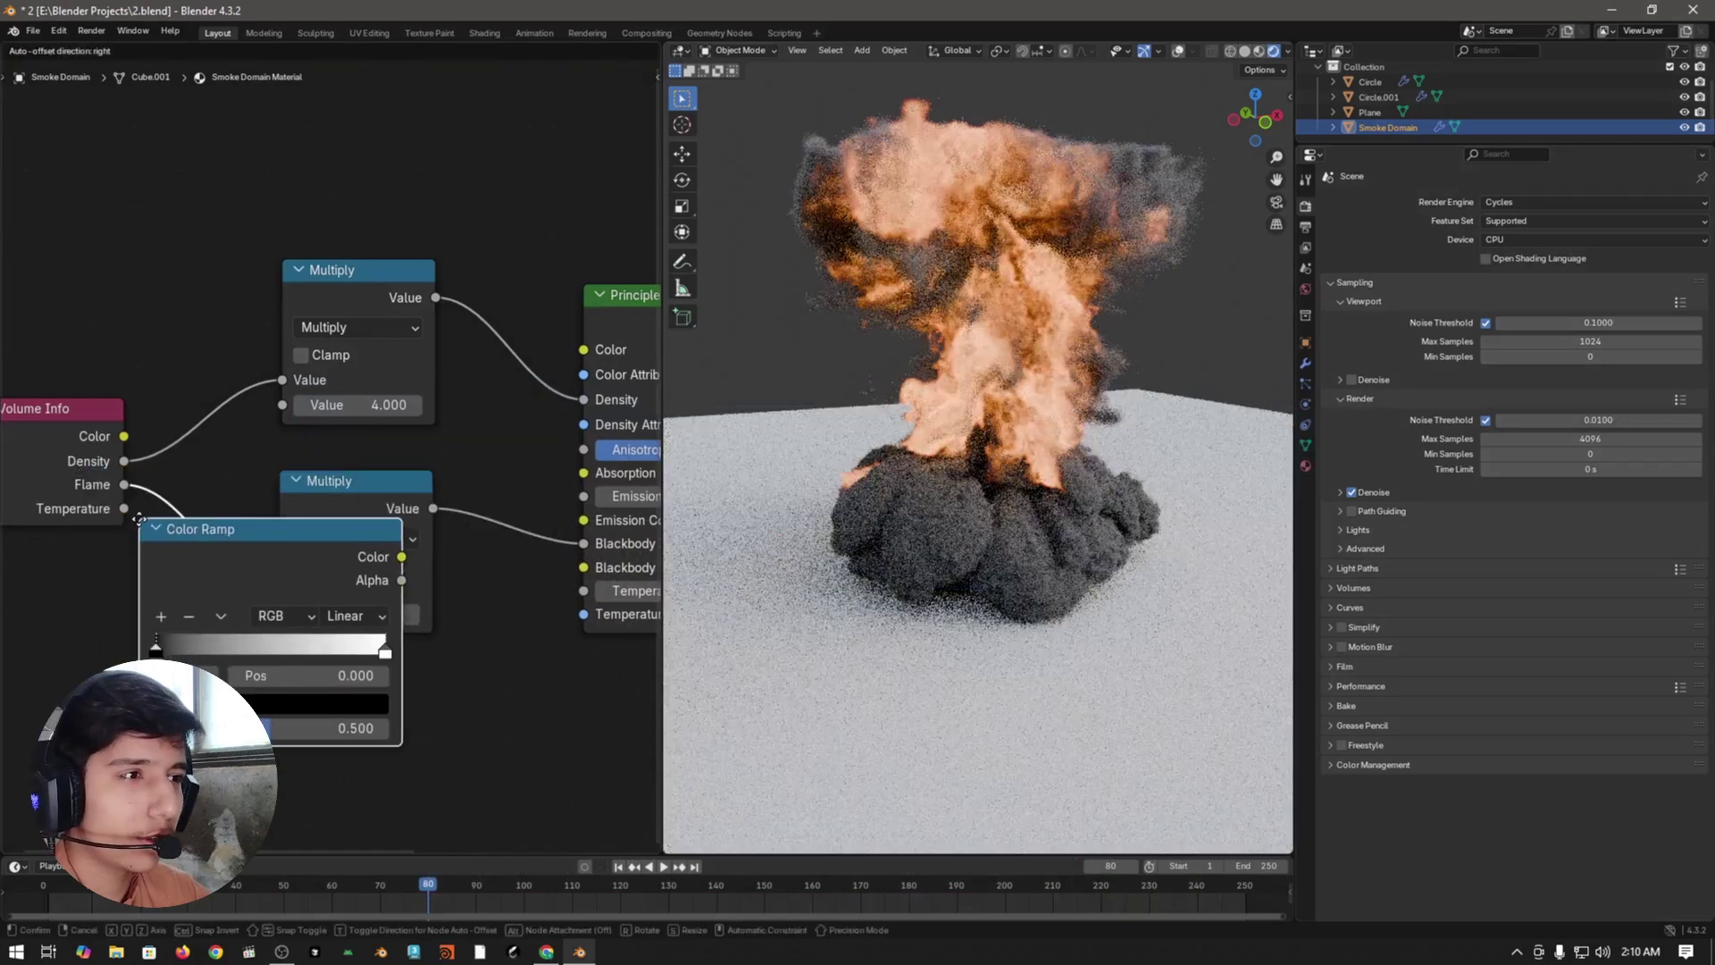
{"action": "left_click", "coordinate": [142, 518]}
{"action": "left_click", "coordinate": [534, 725]}
- Slide the ramp's white stop to about 0.26, turn it black, and save
{"action": "scroll", "coordinate": [529, 721], "scroll_direction": "down", "scroll_amount": 4}
{"action": "left_click_drag", "start_coordinate": [476, 698], "coordinate": [340, 608], "text": "alt"}
{"action": "scroll", "coordinate": [502, 679], "scroll_direction": "up", "scroll_amount": 5}
{"action": "scroll", "coordinate": [544, 624], "scroll_direction": "up", "scroll_amount": 2}
{"action": "left_click", "coordinate": [516, 607]}
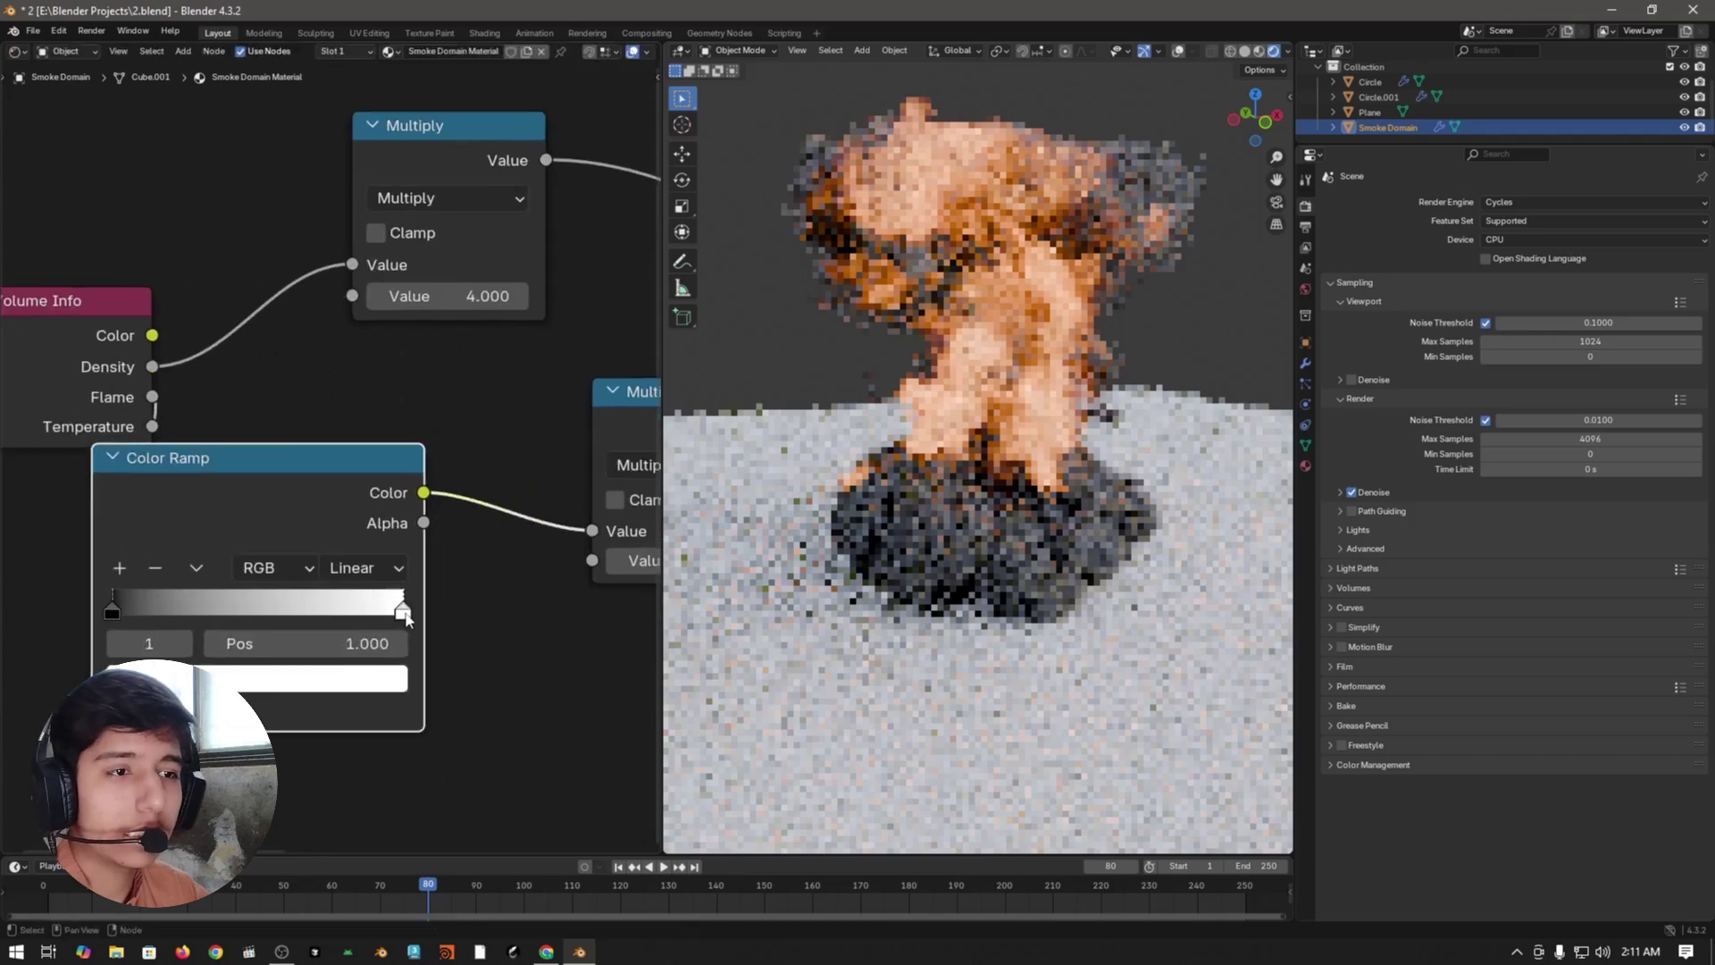
{"action": "left_click_drag", "start_coordinate": [323, 483], "coordinate": [449, 451]}
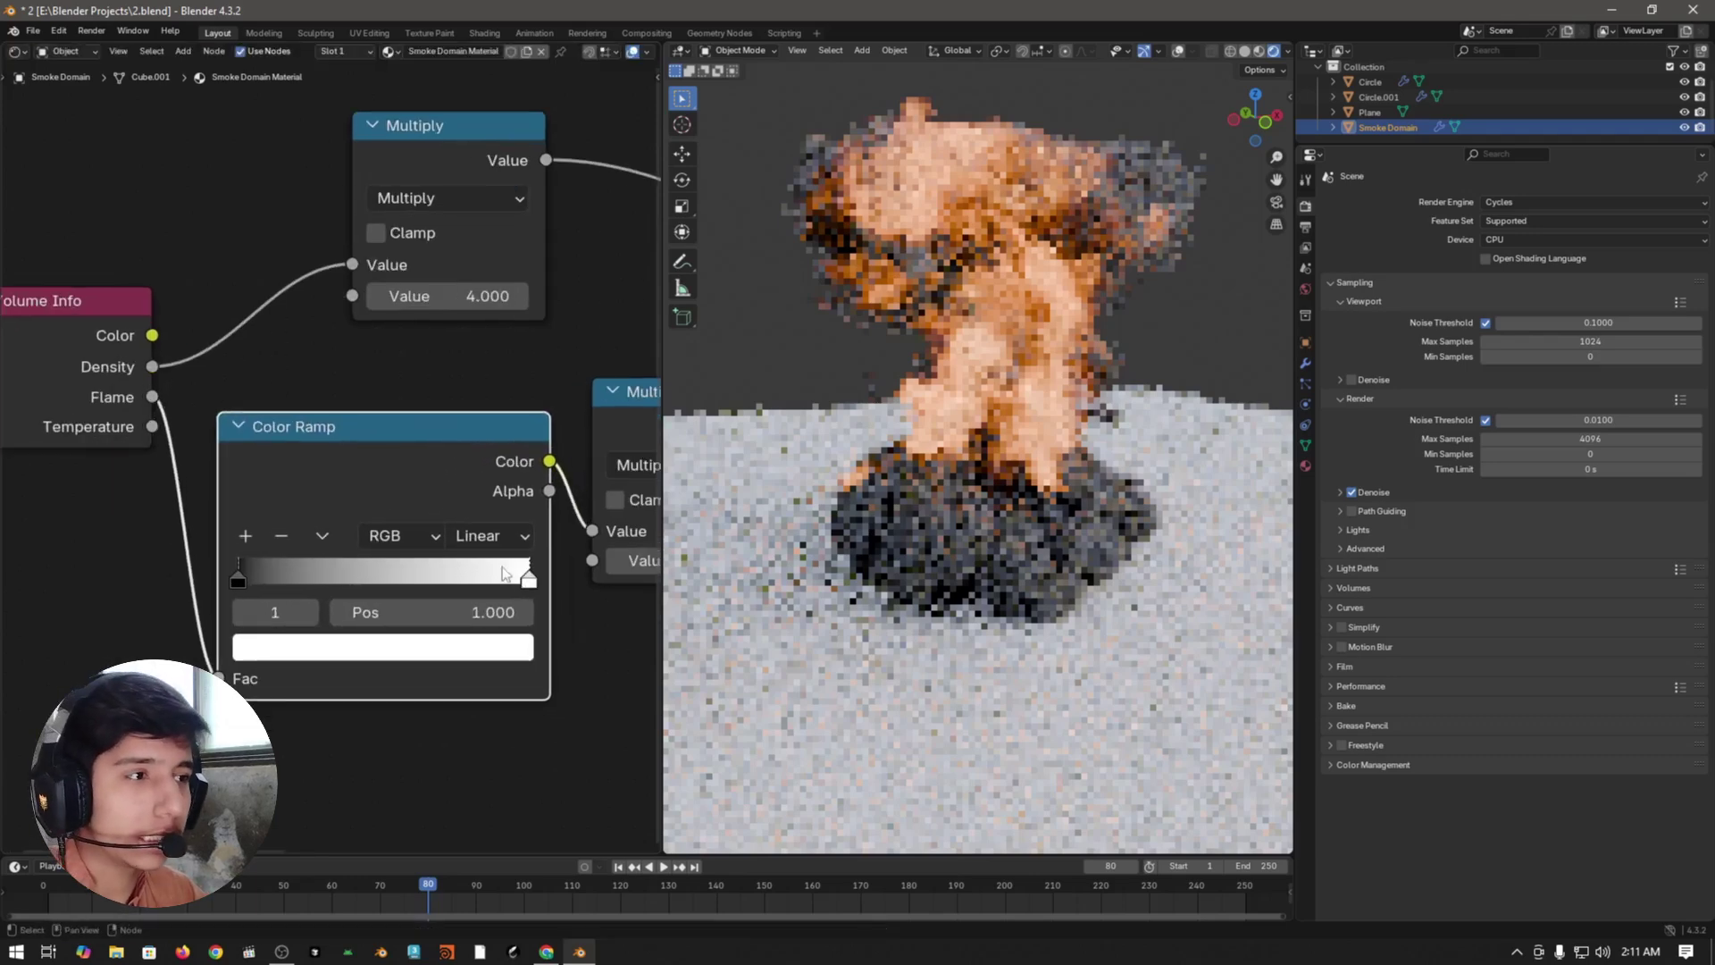
{"action": "left_click_drag", "start_coordinate": [519, 591], "coordinate": [315, 582]}
{"action": "middle_click_drag", "start_coordinate": [314, 582], "coordinate": [329, 557]}
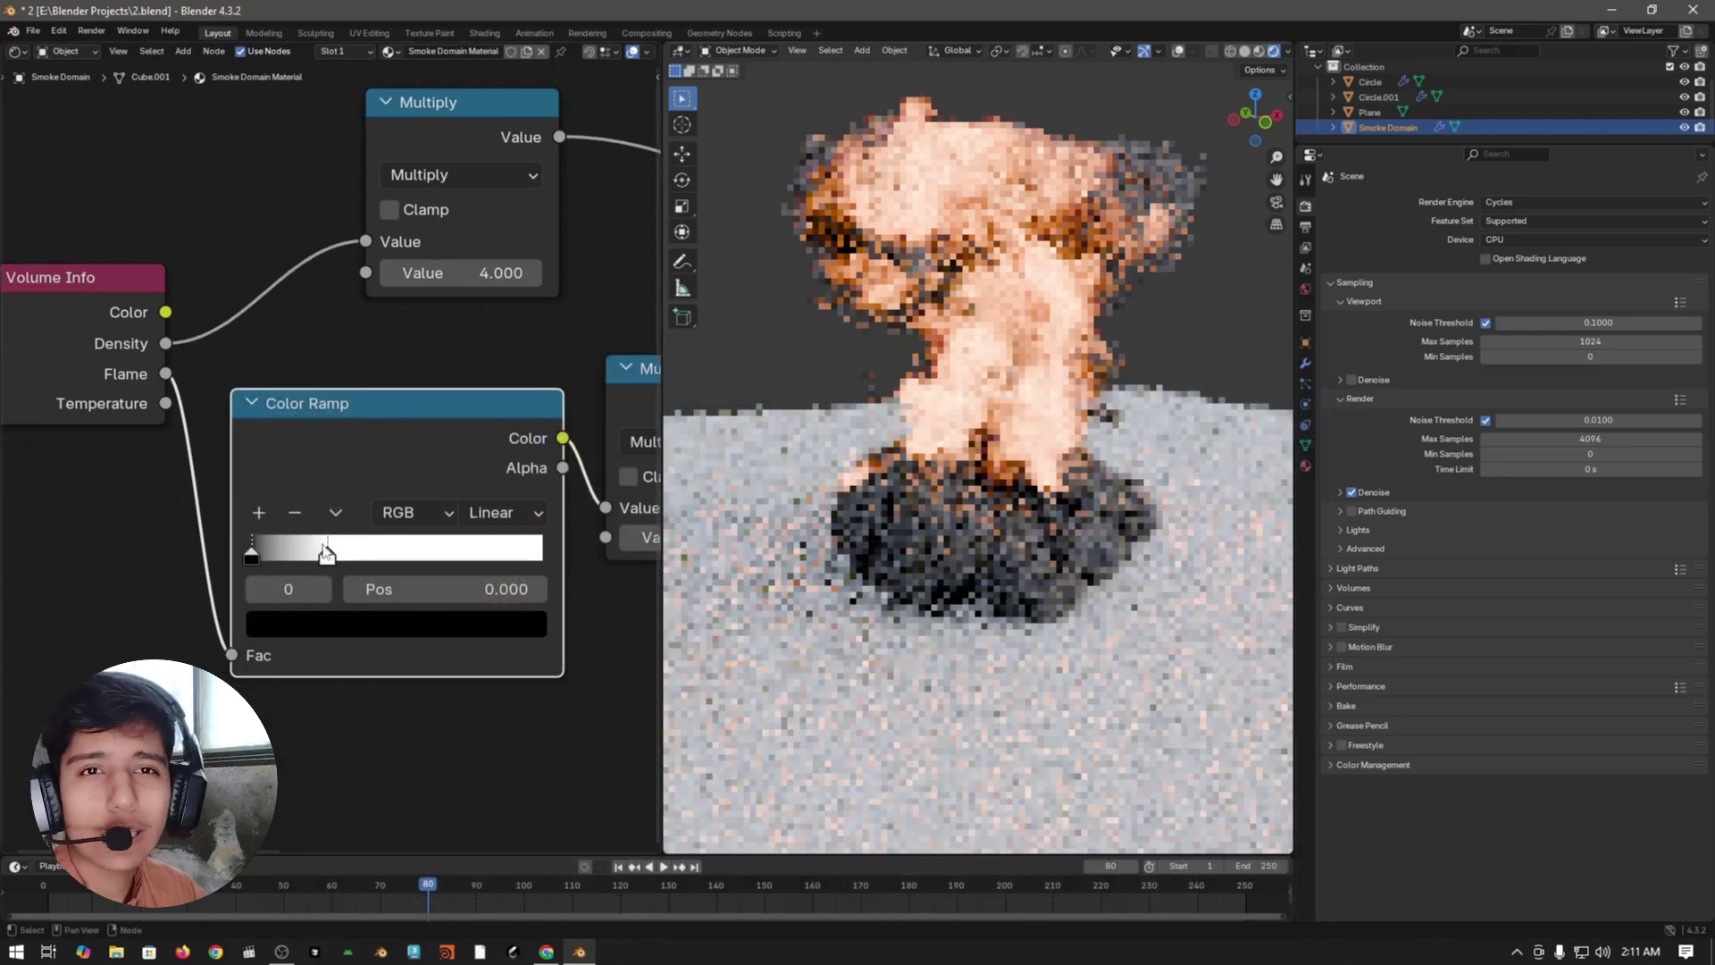
{"action": "left_click", "coordinate": [393, 634]}
{"action": "left_click", "coordinate": [505, 384]}
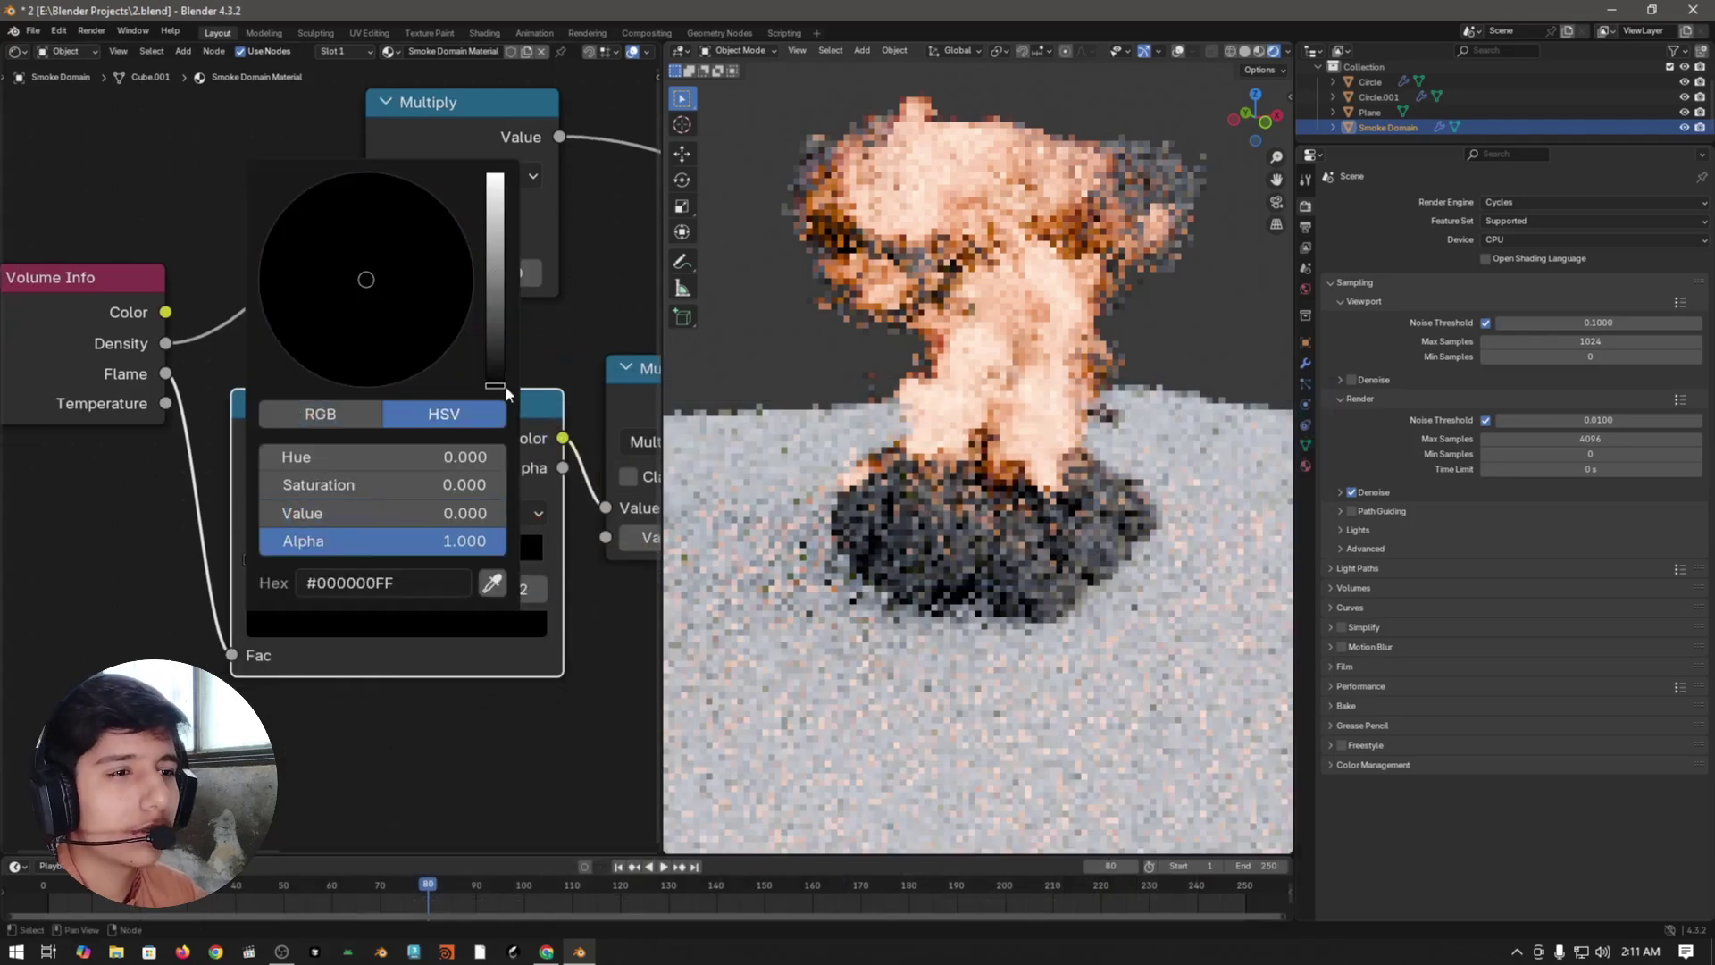
{"action": "key", "text": "ctrl+s"}
- Add a near-white ramp stop at about 0.18
{"action": "scroll", "coordinate": [492, 714], "scroll_direction": "up", "scroll_amount": 2}
{"action": "left_click", "coordinate": [286, 514]}
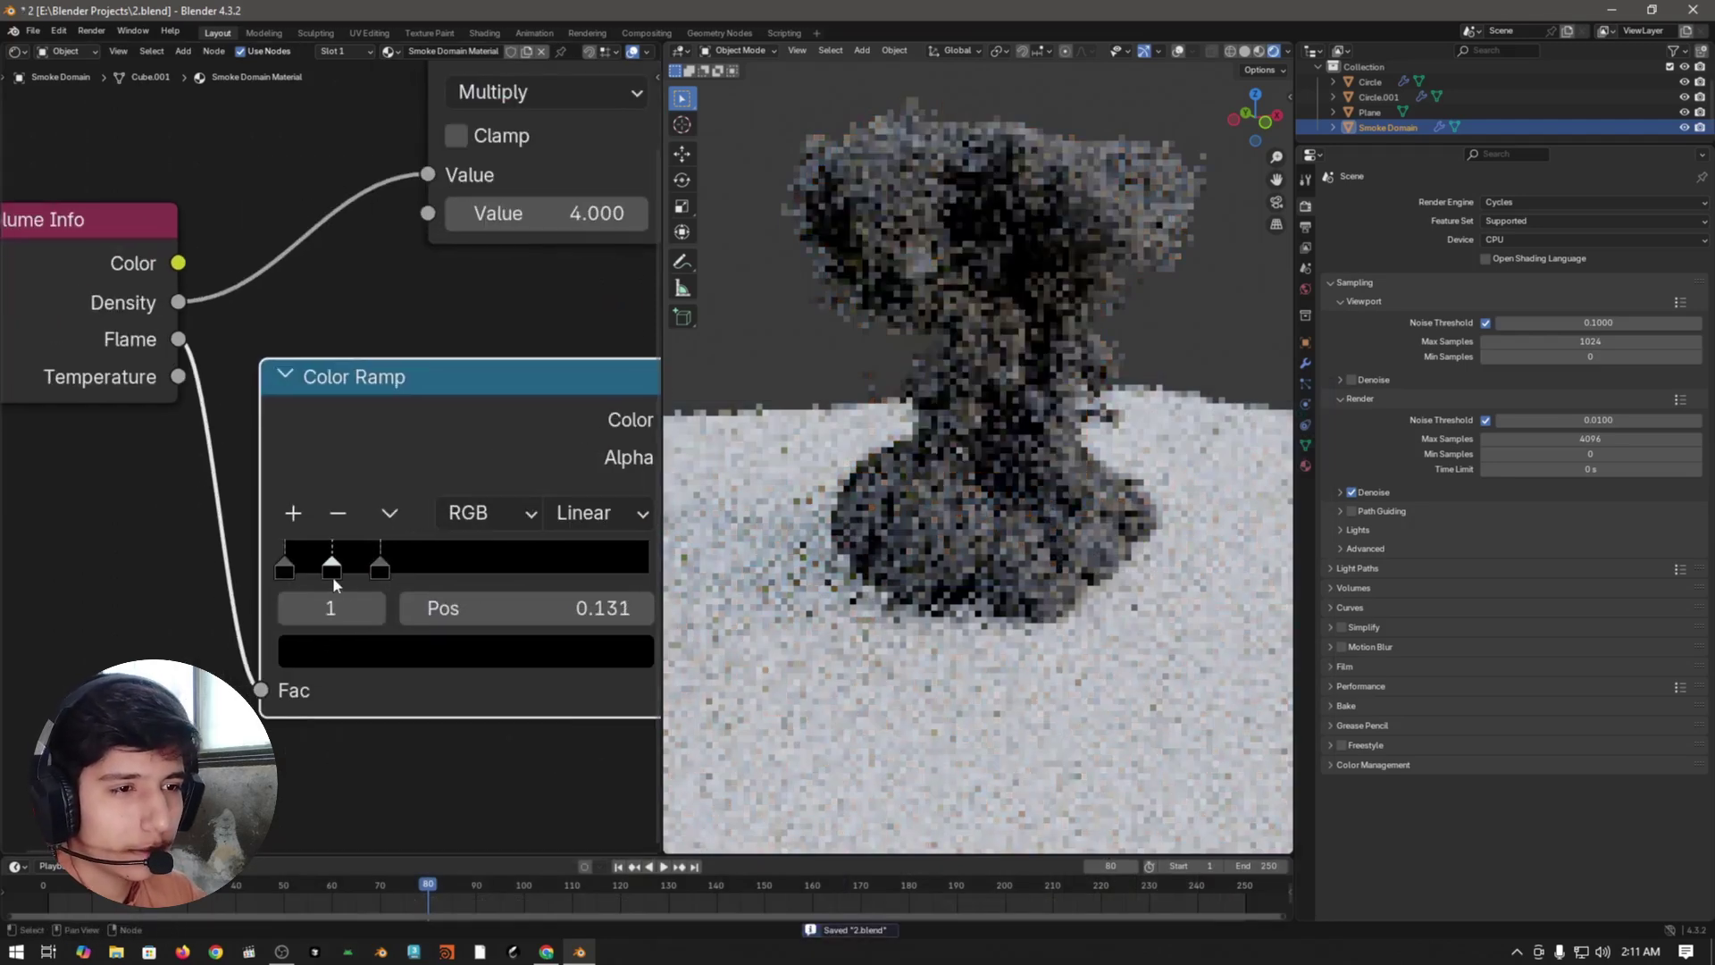
{"action": "left_click_drag", "start_coordinate": [324, 568], "coordinate": [359, 564]}
{"action": "left_click", "coordinate": [513, 650]}
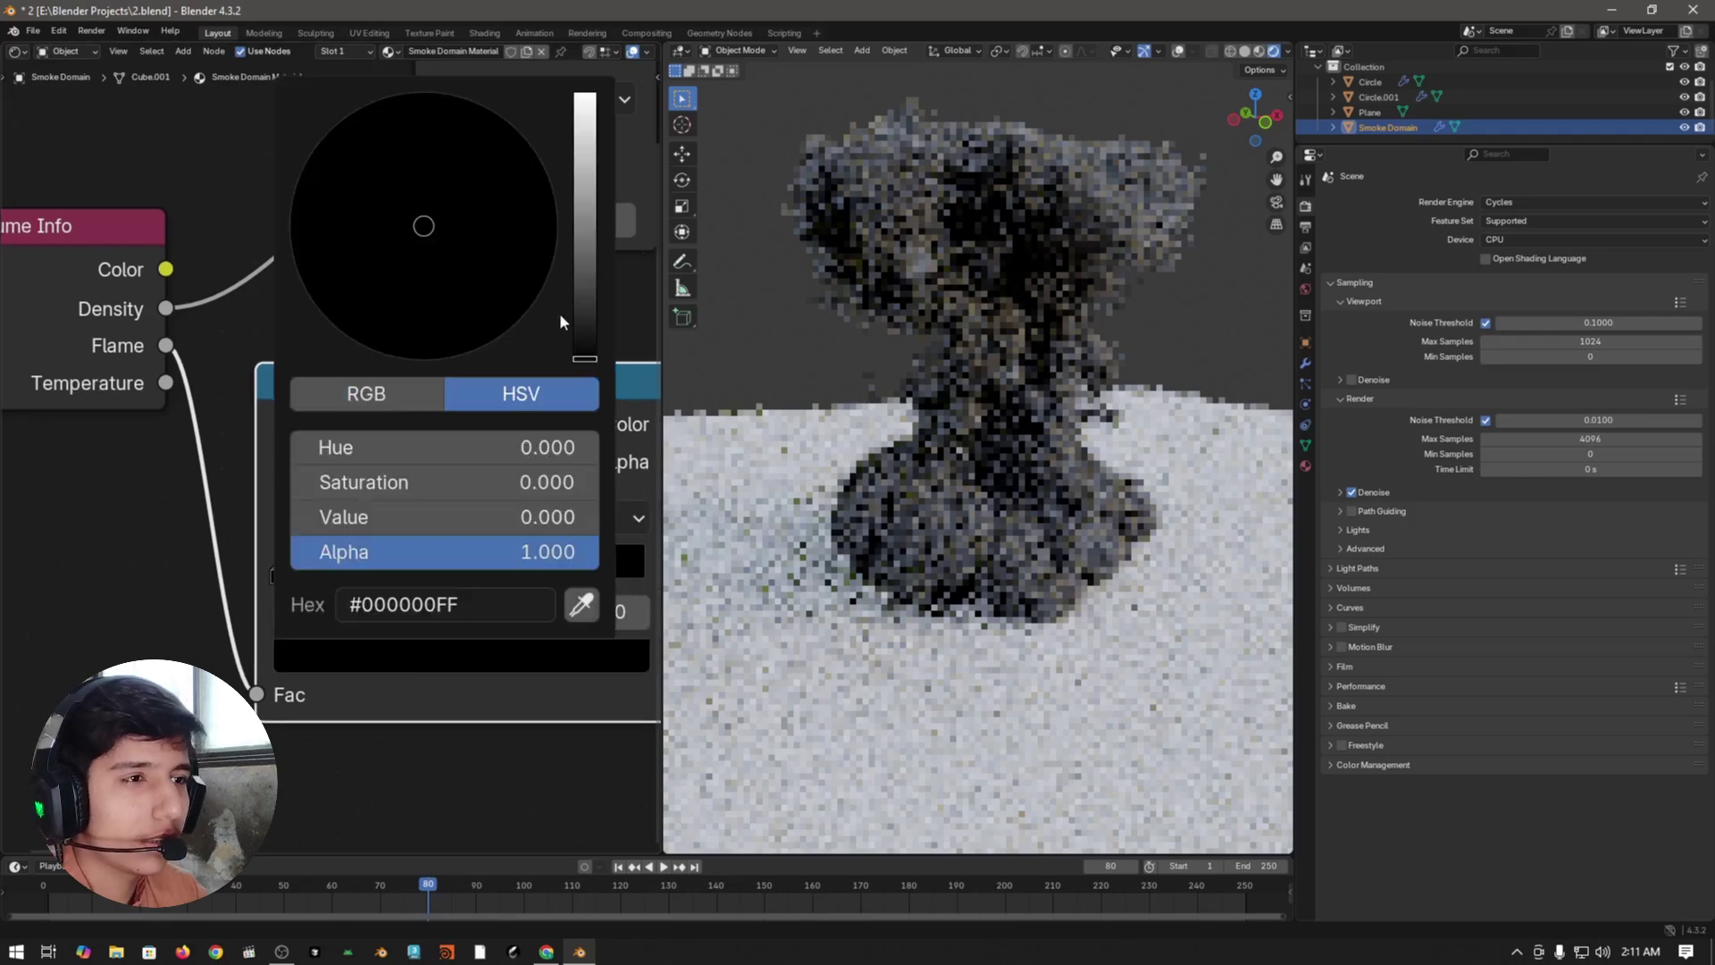
{"action": "left_click_drag", "start_coordinate": [585, 277], "coordinate": [585, 122]}
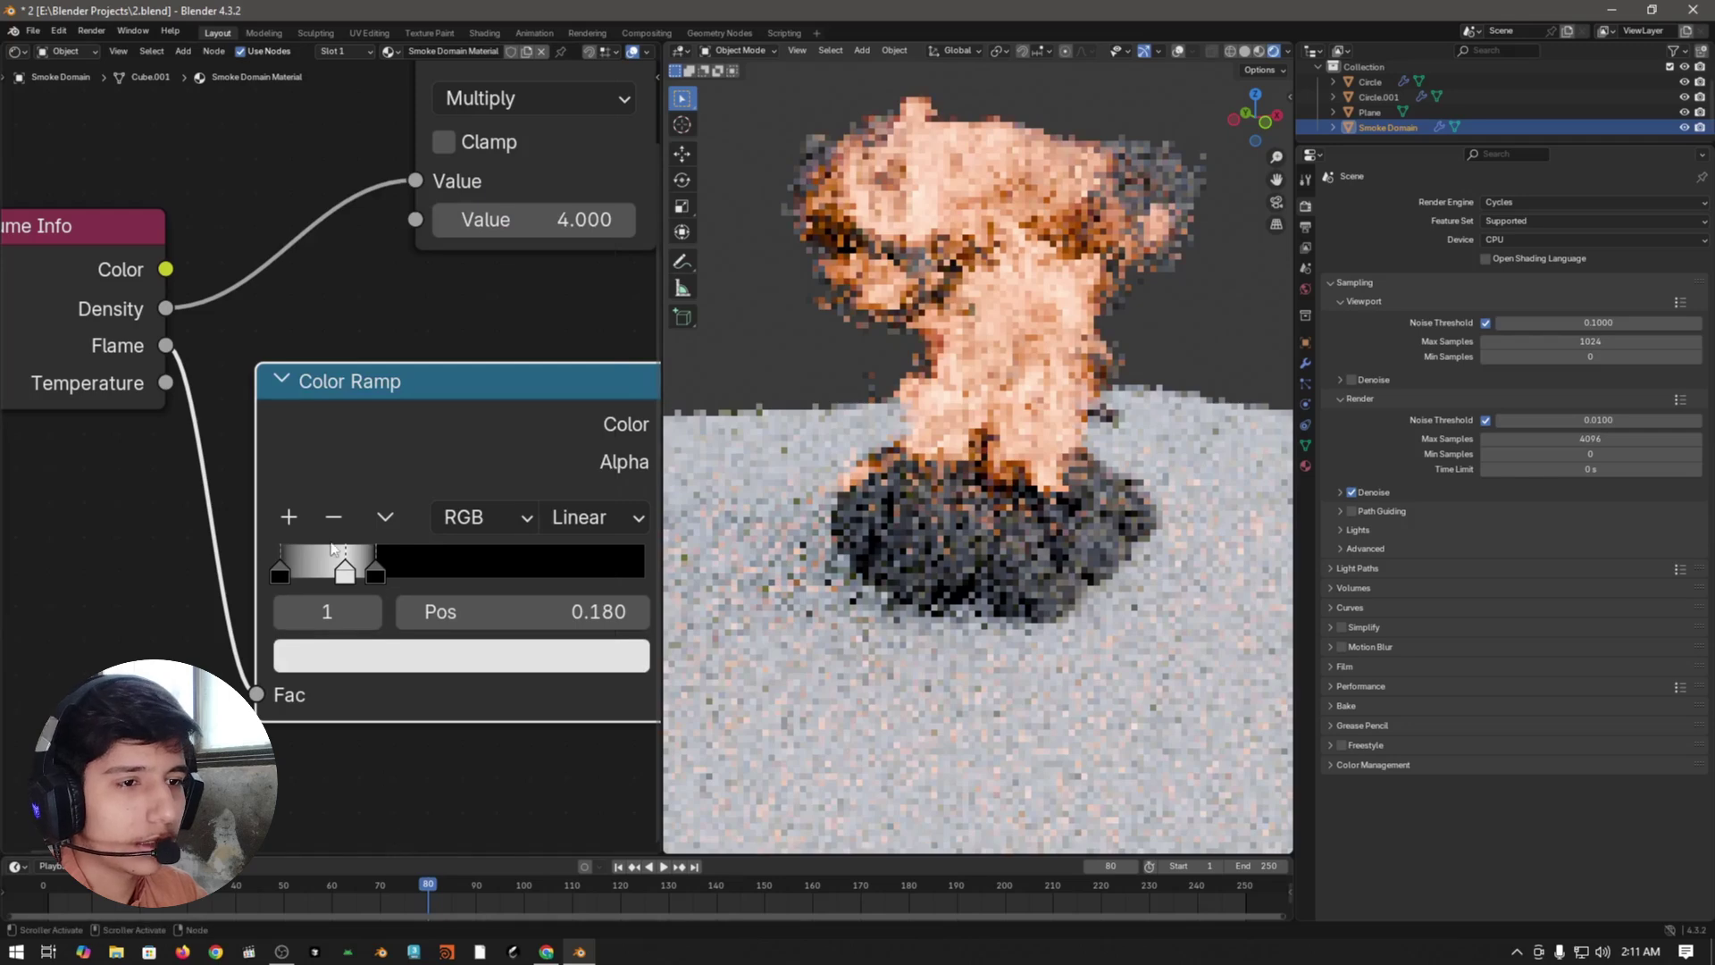
- Add a grey stop at about 0.123 with Value 0.071, deleting the stop at 0.045
{"action": "left_click", "coordinate": [288, 517]}
{"action": "left_click", "coordinate": [289, 517]}
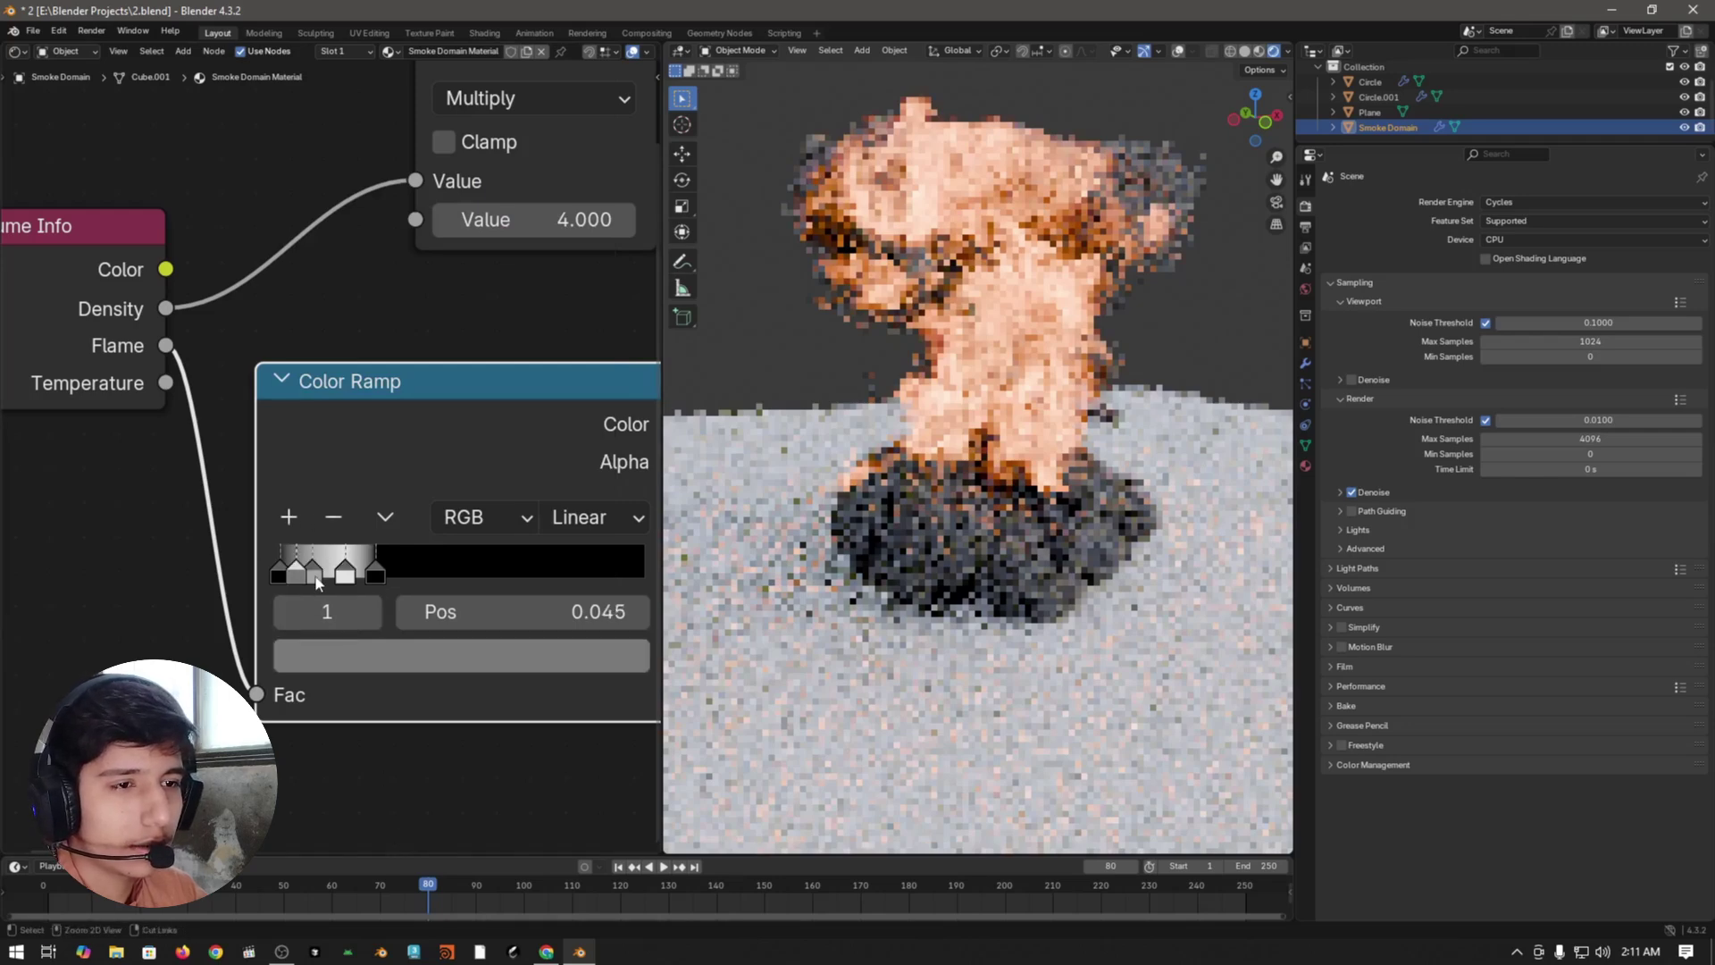
{"action": "left_click", "coordinate": [335, 519]}
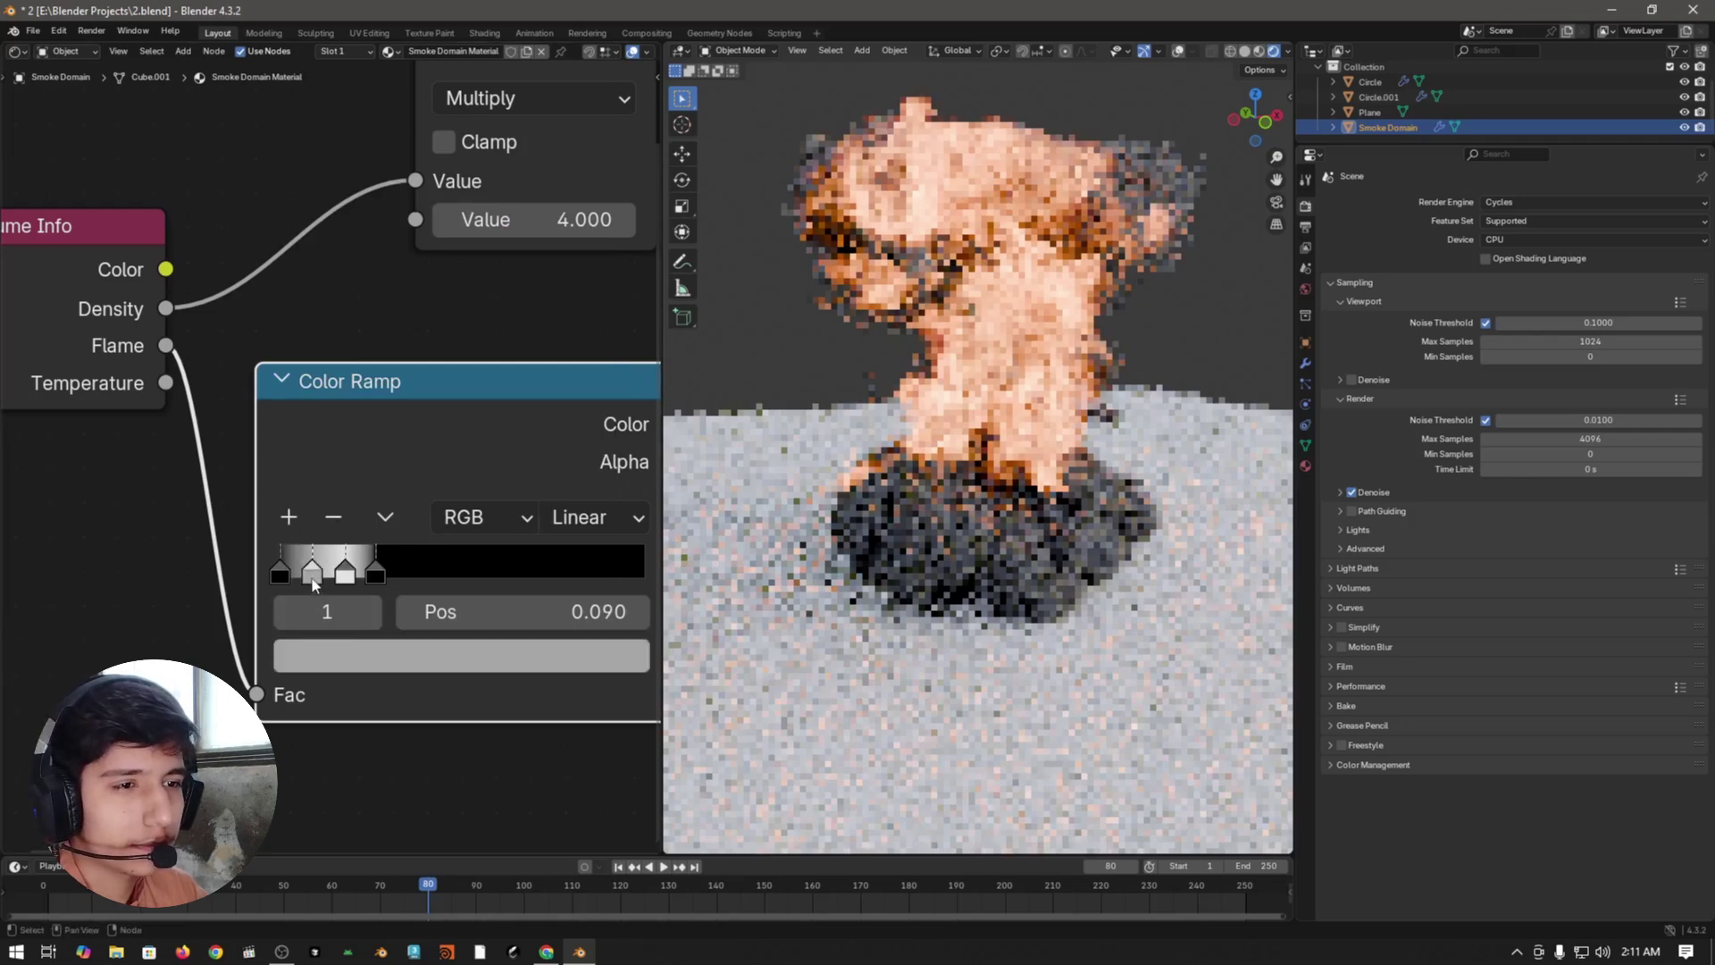
{"action": "left_click_drag", "start_coordinate": [314, 585], "coordinate": [326, 585]}
{"action": "left_click", "coordinate": [400, 658]}
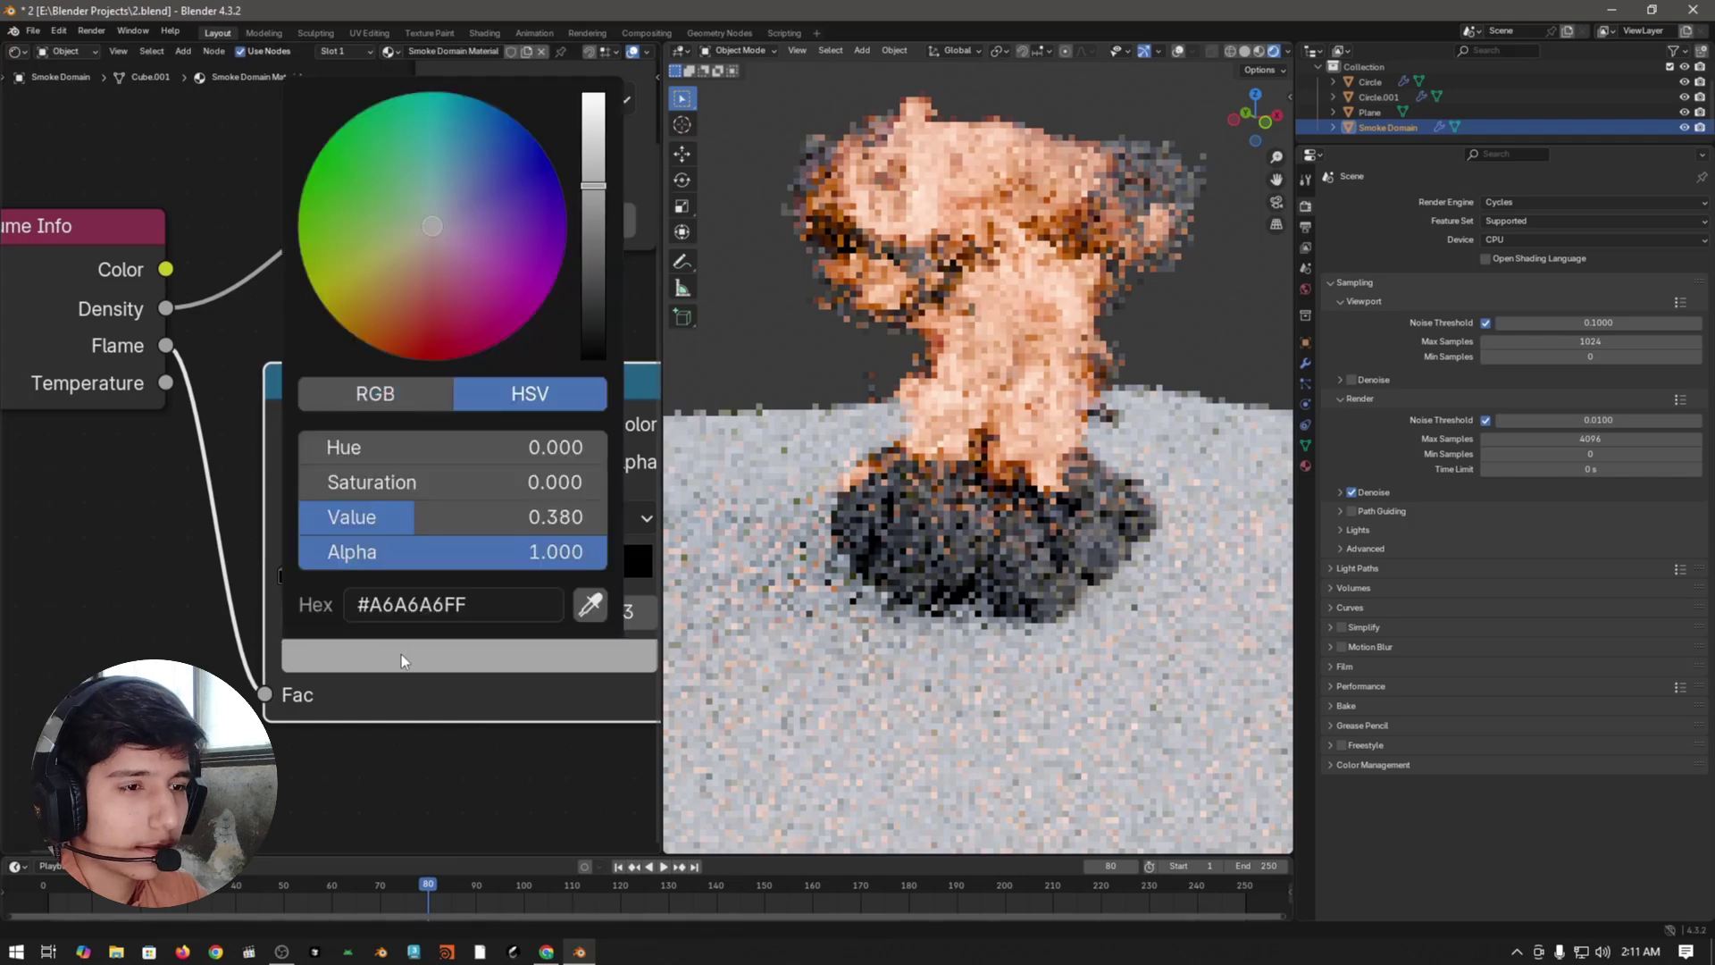
{"action": "left_click", "coordinate": [401, 654]}
{"action": "left_click", "coordinate": [455, 670]}
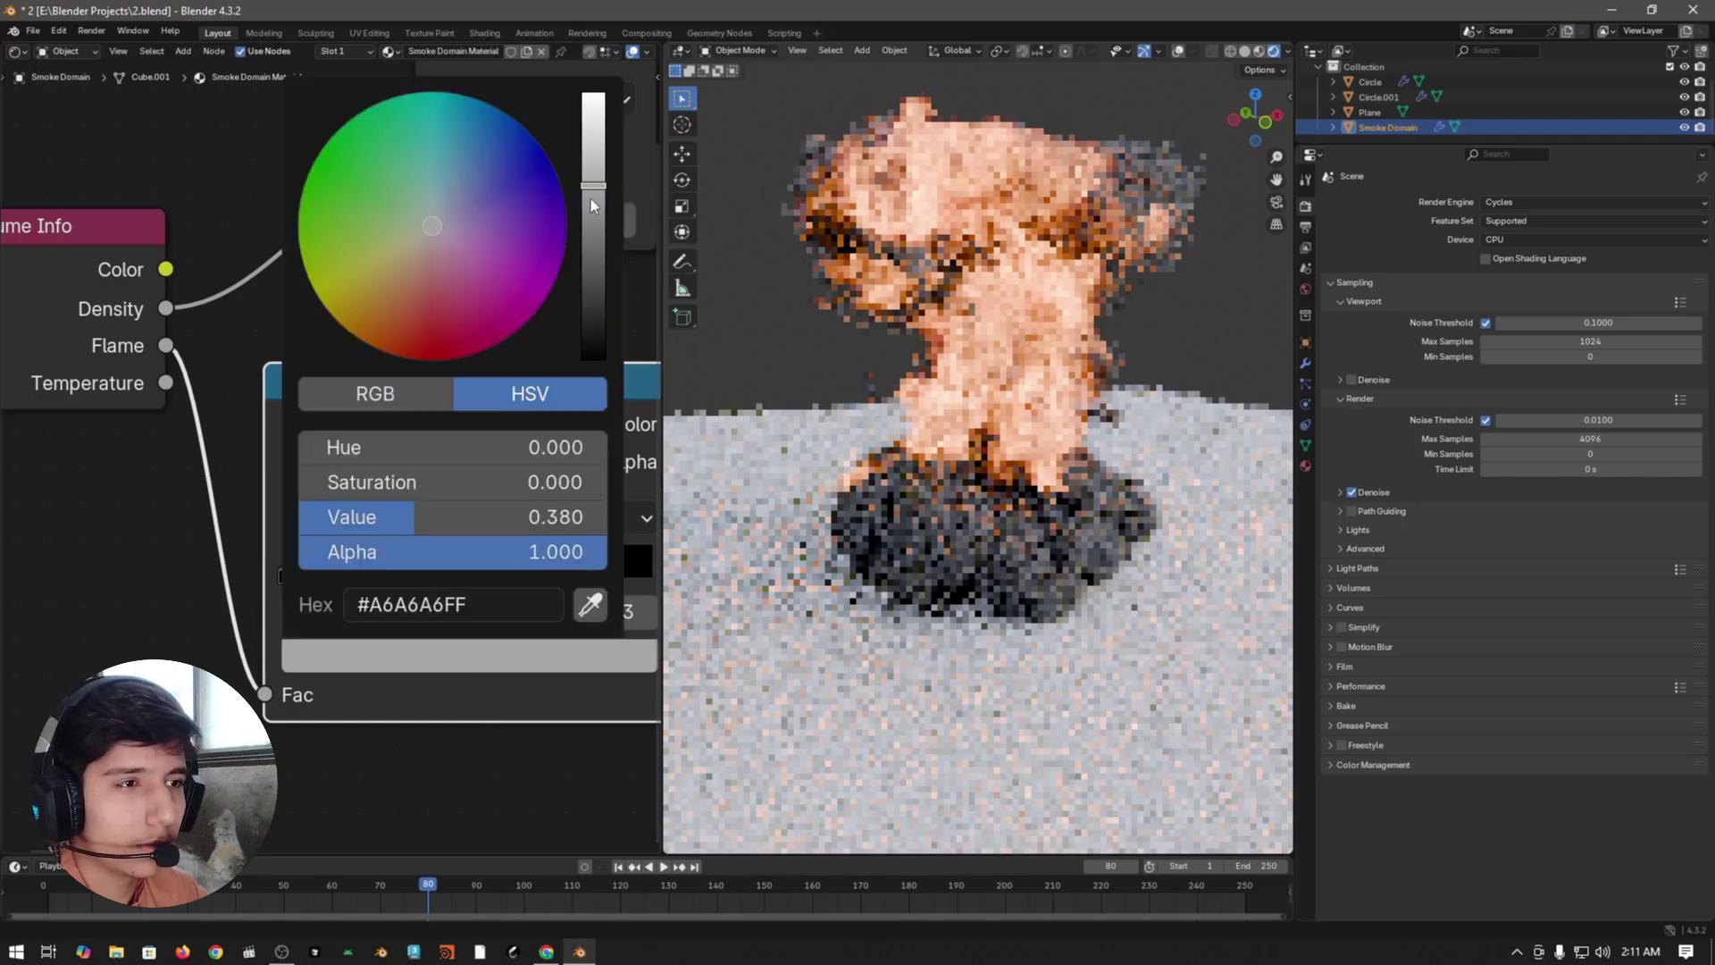
{"action": "left_click_drag", "start_coordinate": [594, 189], "coordinate": [605, 290]}
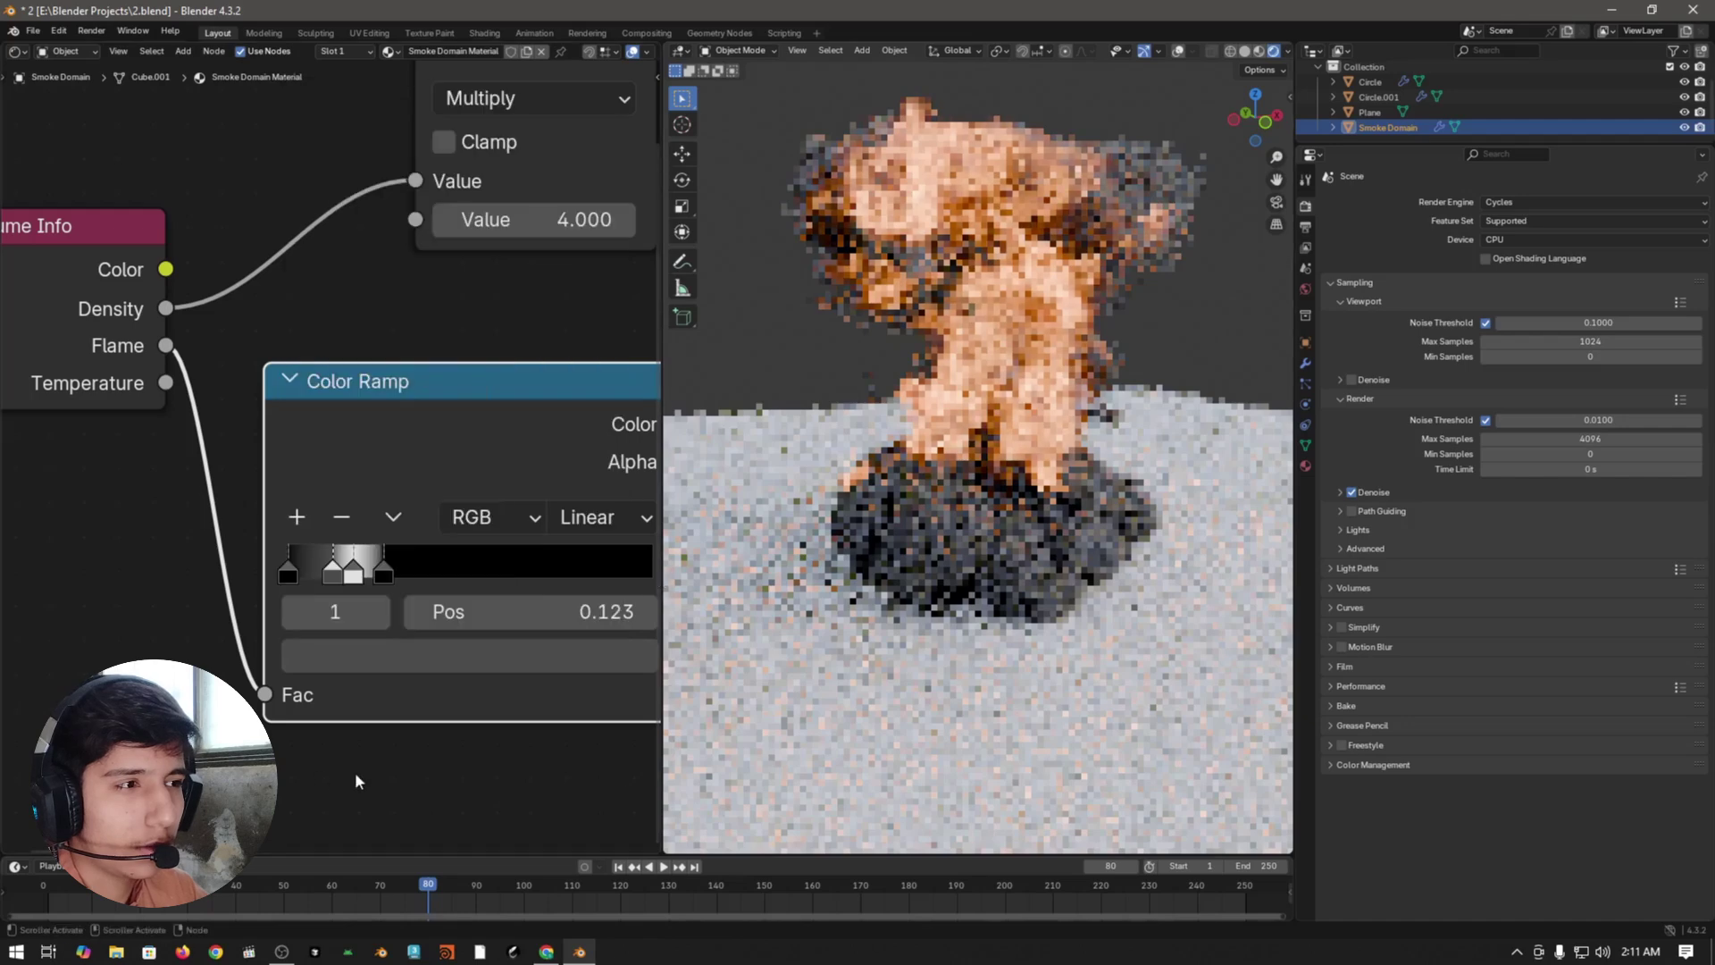
- Fine-tune the 0.123 stop's Value to about 0.062 and save
{"action": "middle_click_drag", "start_coordinate": [304, 742], "coordinate": [291, 735]}
{"action": "middle_click_drag", "start_coordinate": [399, 769], "coordinate": [367, 749]}
{"action": "left_click", "coordinate": [308, 548]}
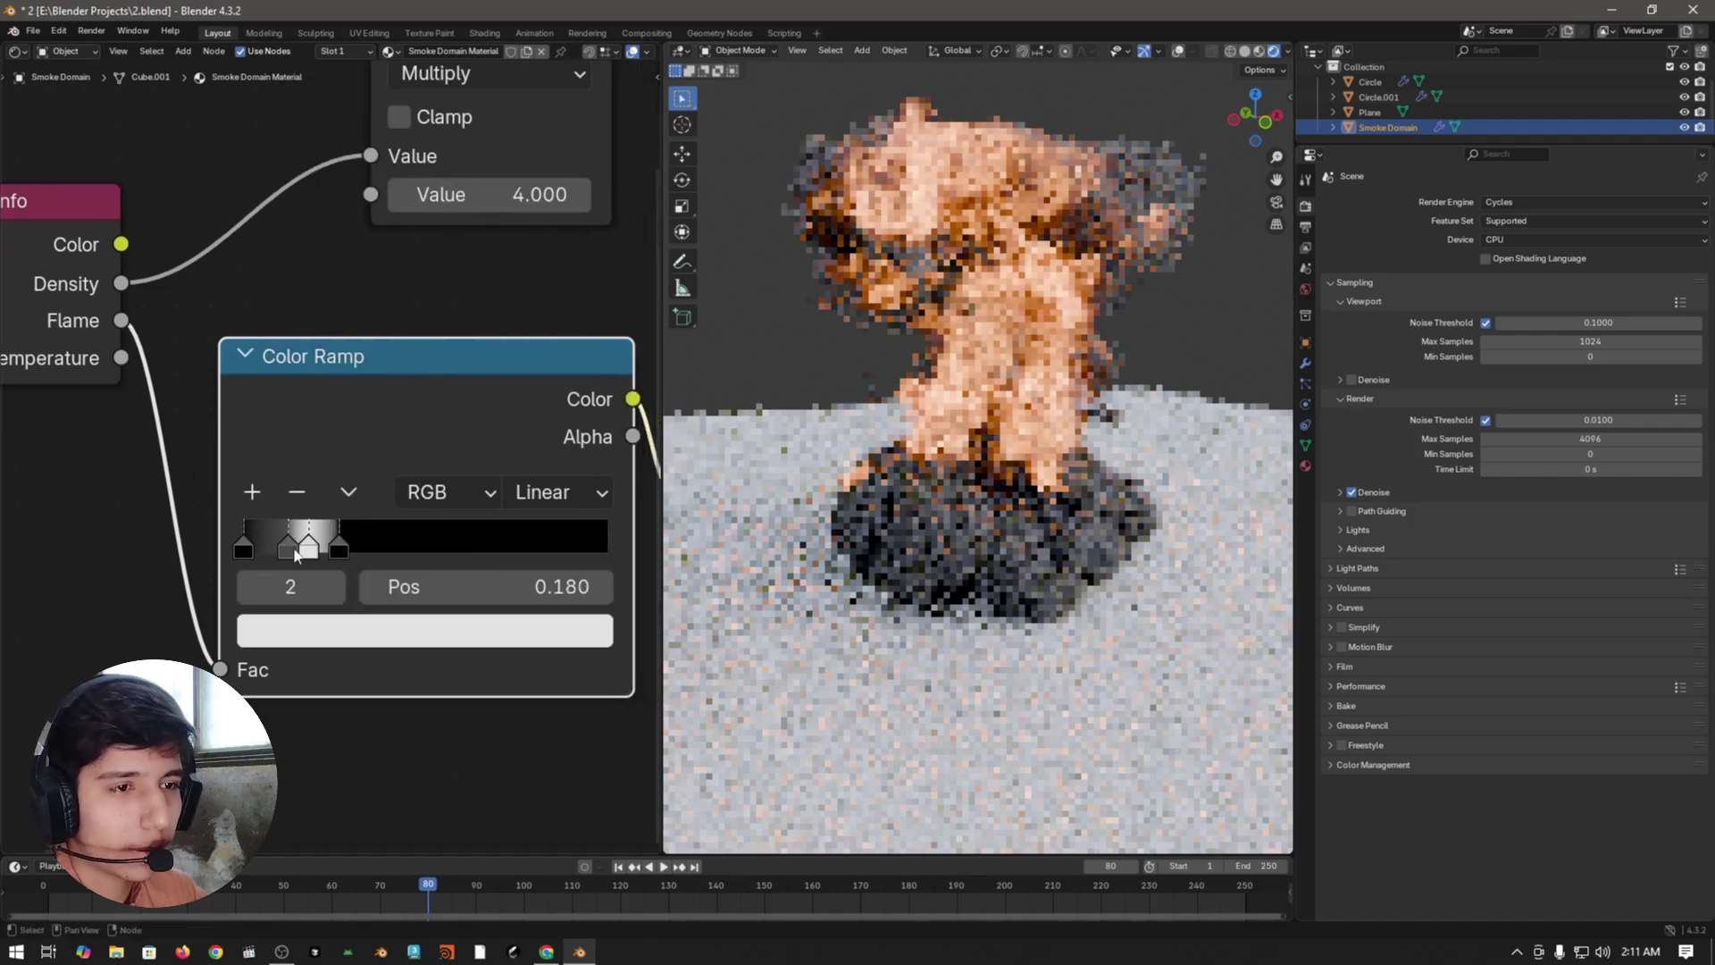
{"action": "left_click", "coordinate": [288, 548]}
{"action": "left_click", "coordinate": [342, 636]}
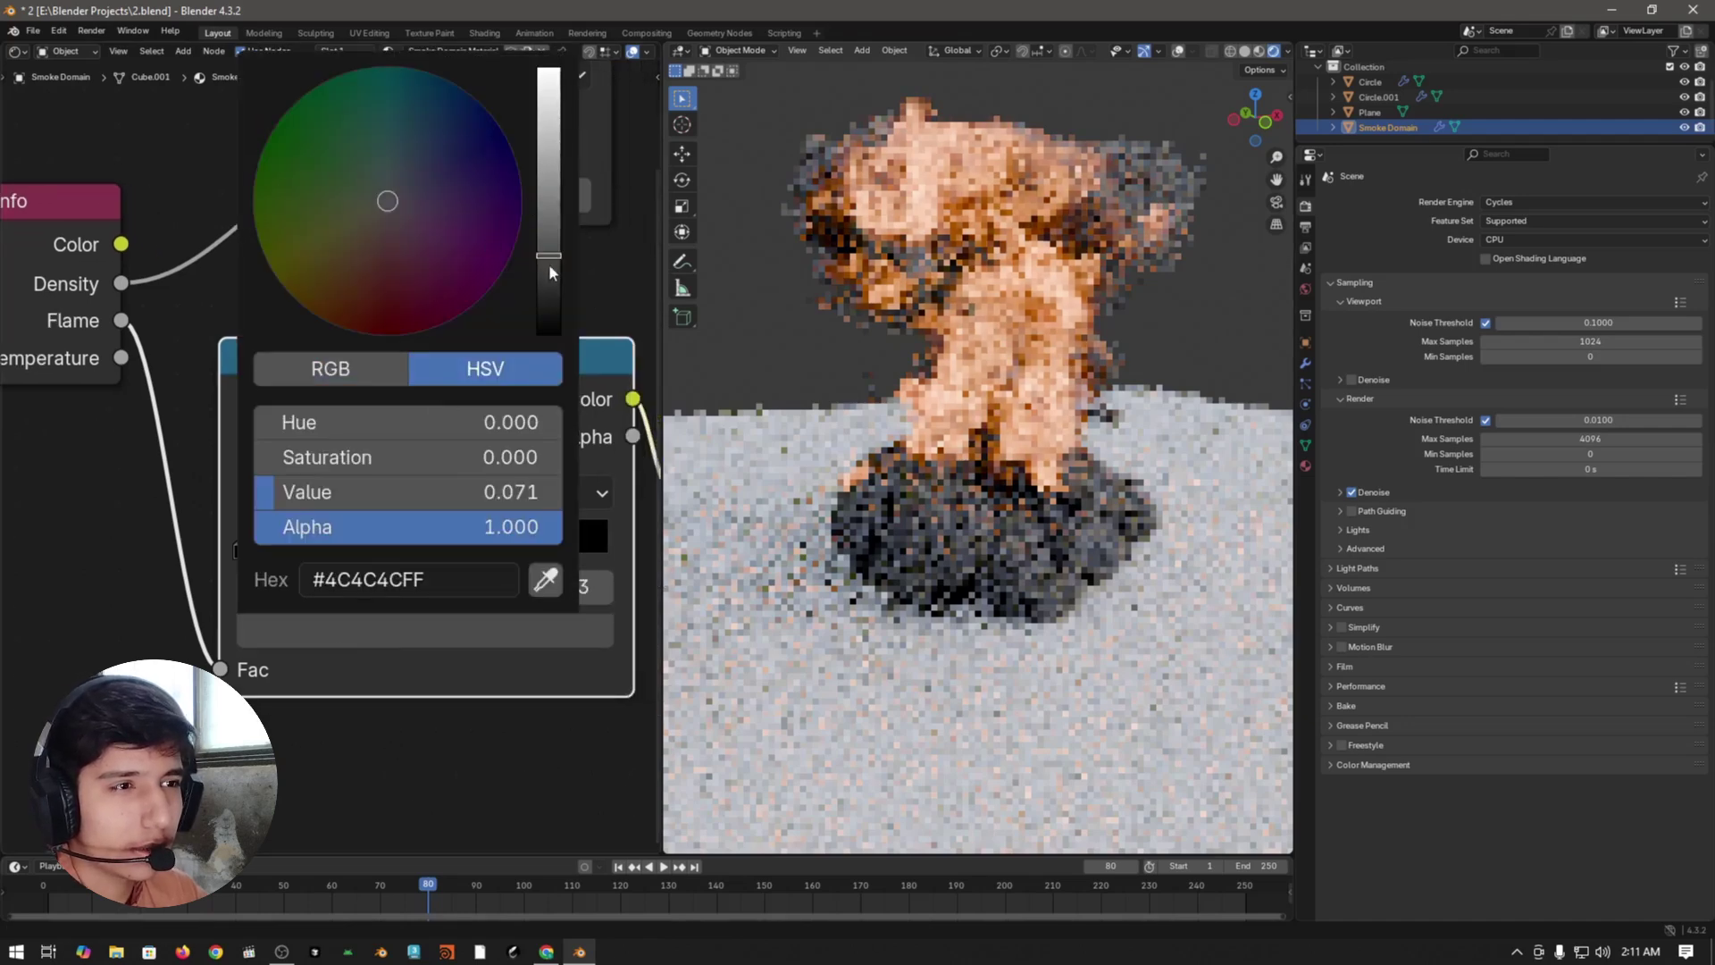
{"action": "left_click_drag", "start_coordinate": [548, 265], "coordinate": [550, 288]}
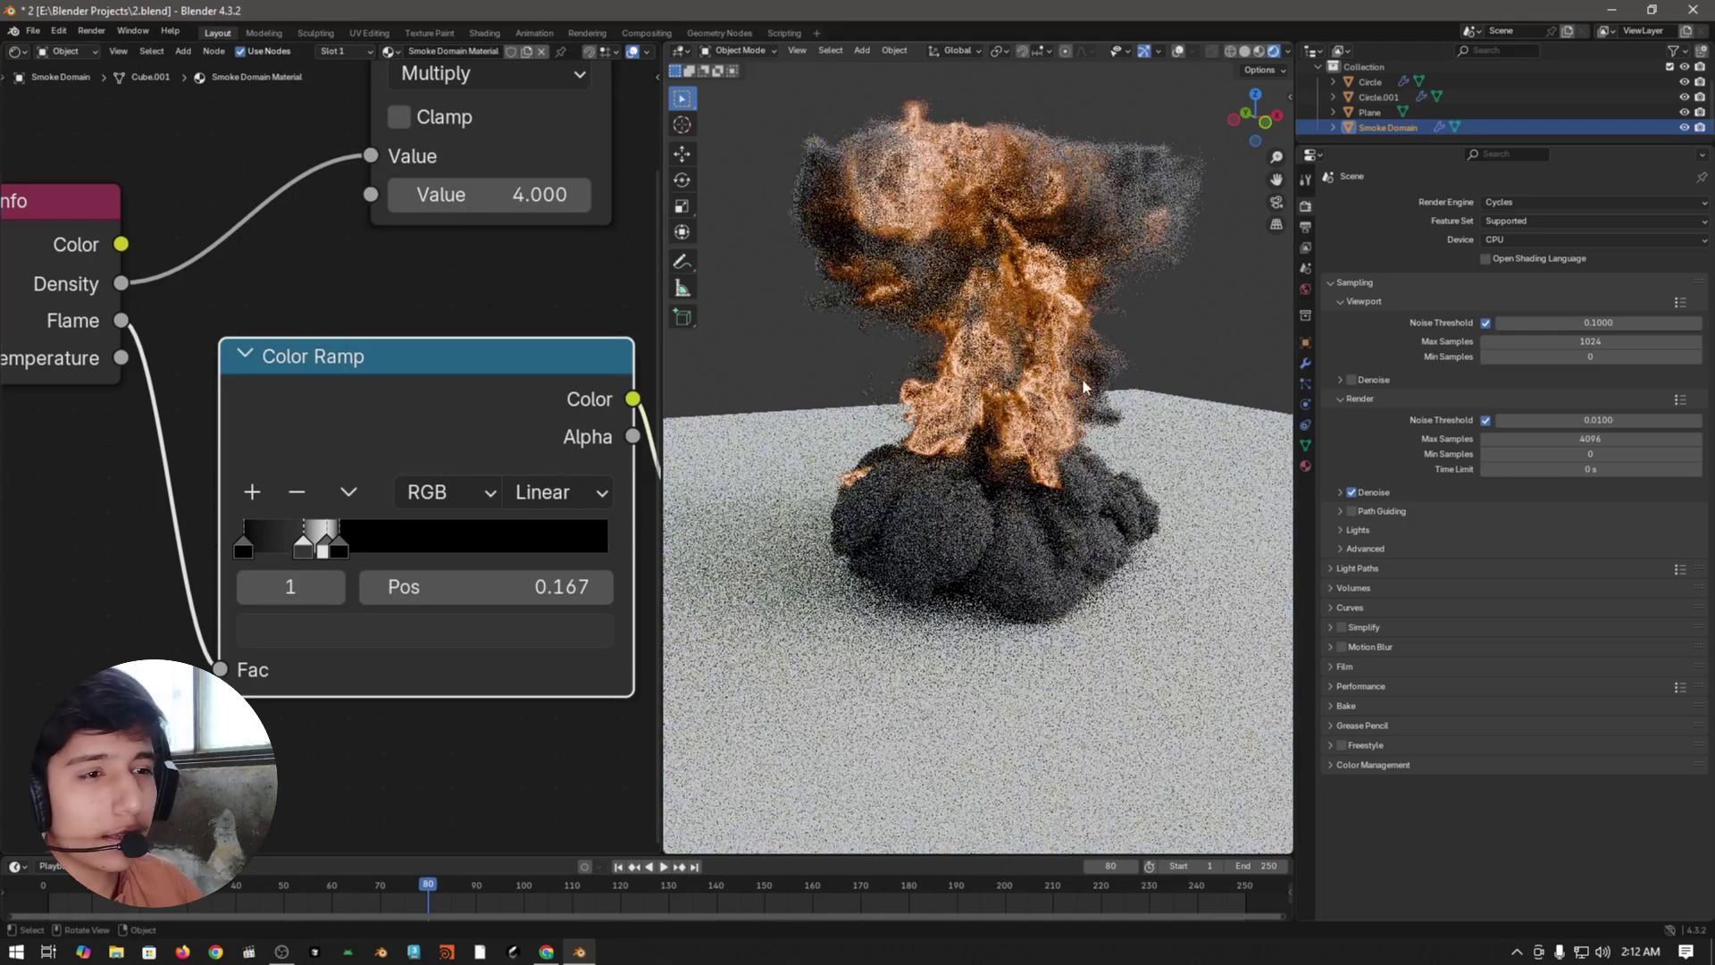
{"action": "left_click", "coordinate": [355, 330]}
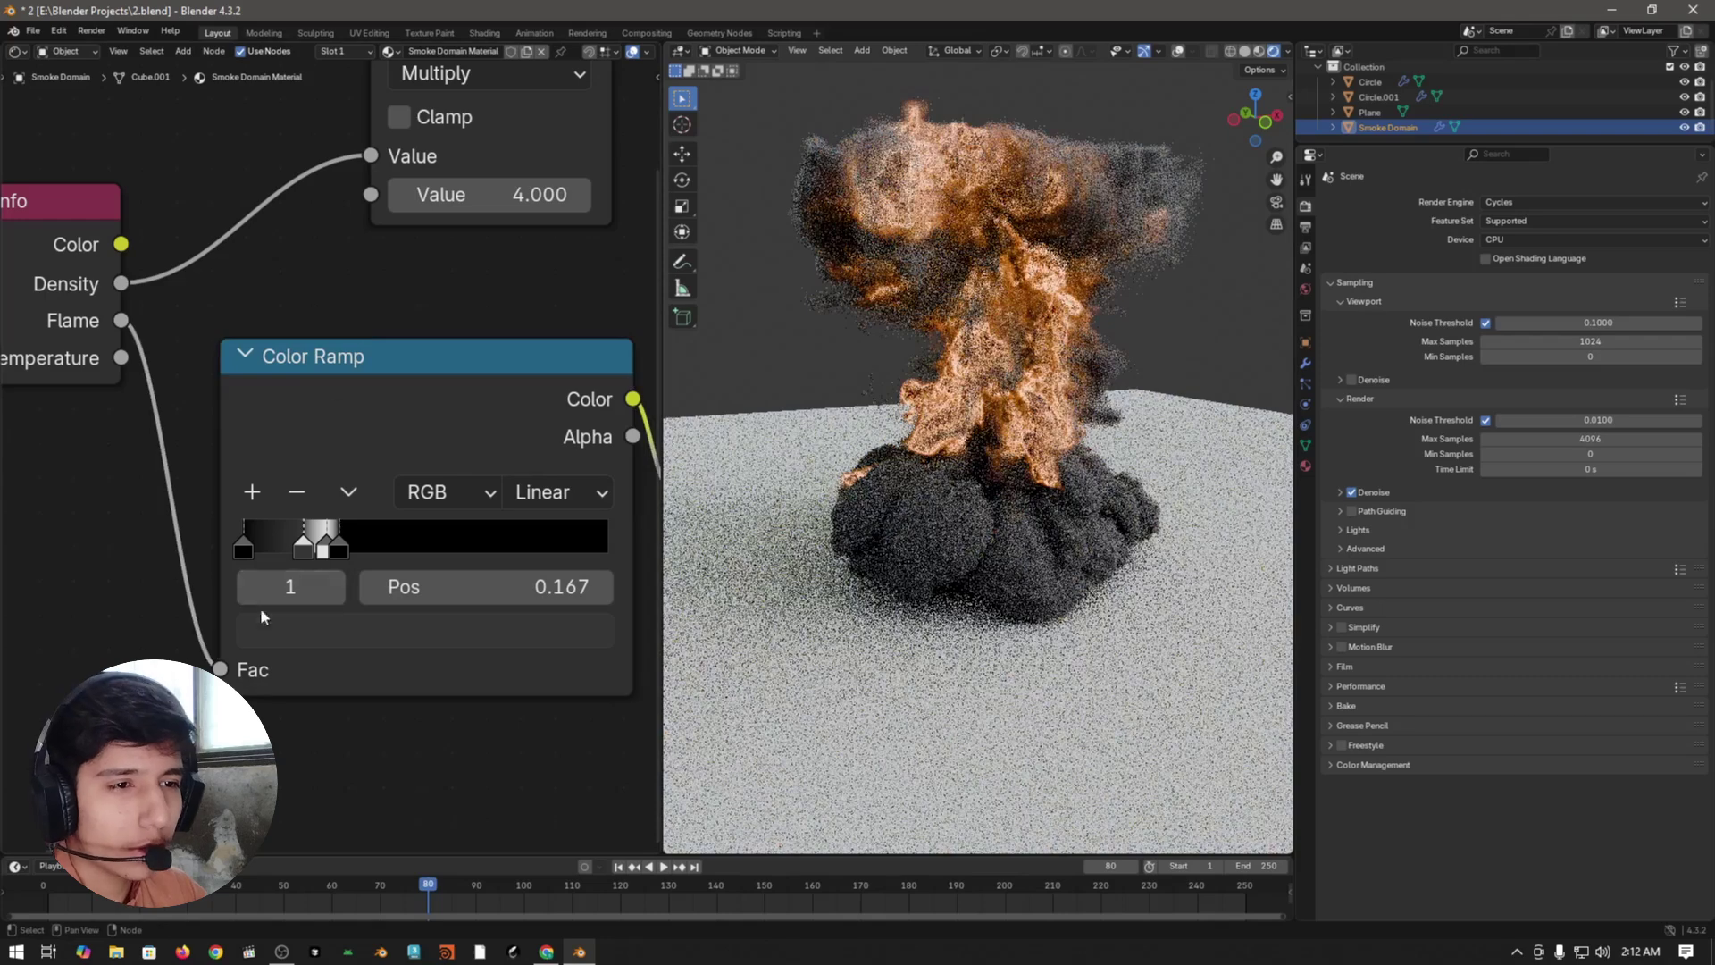
{"action": "left_click", "coordinate": [345, 629]}
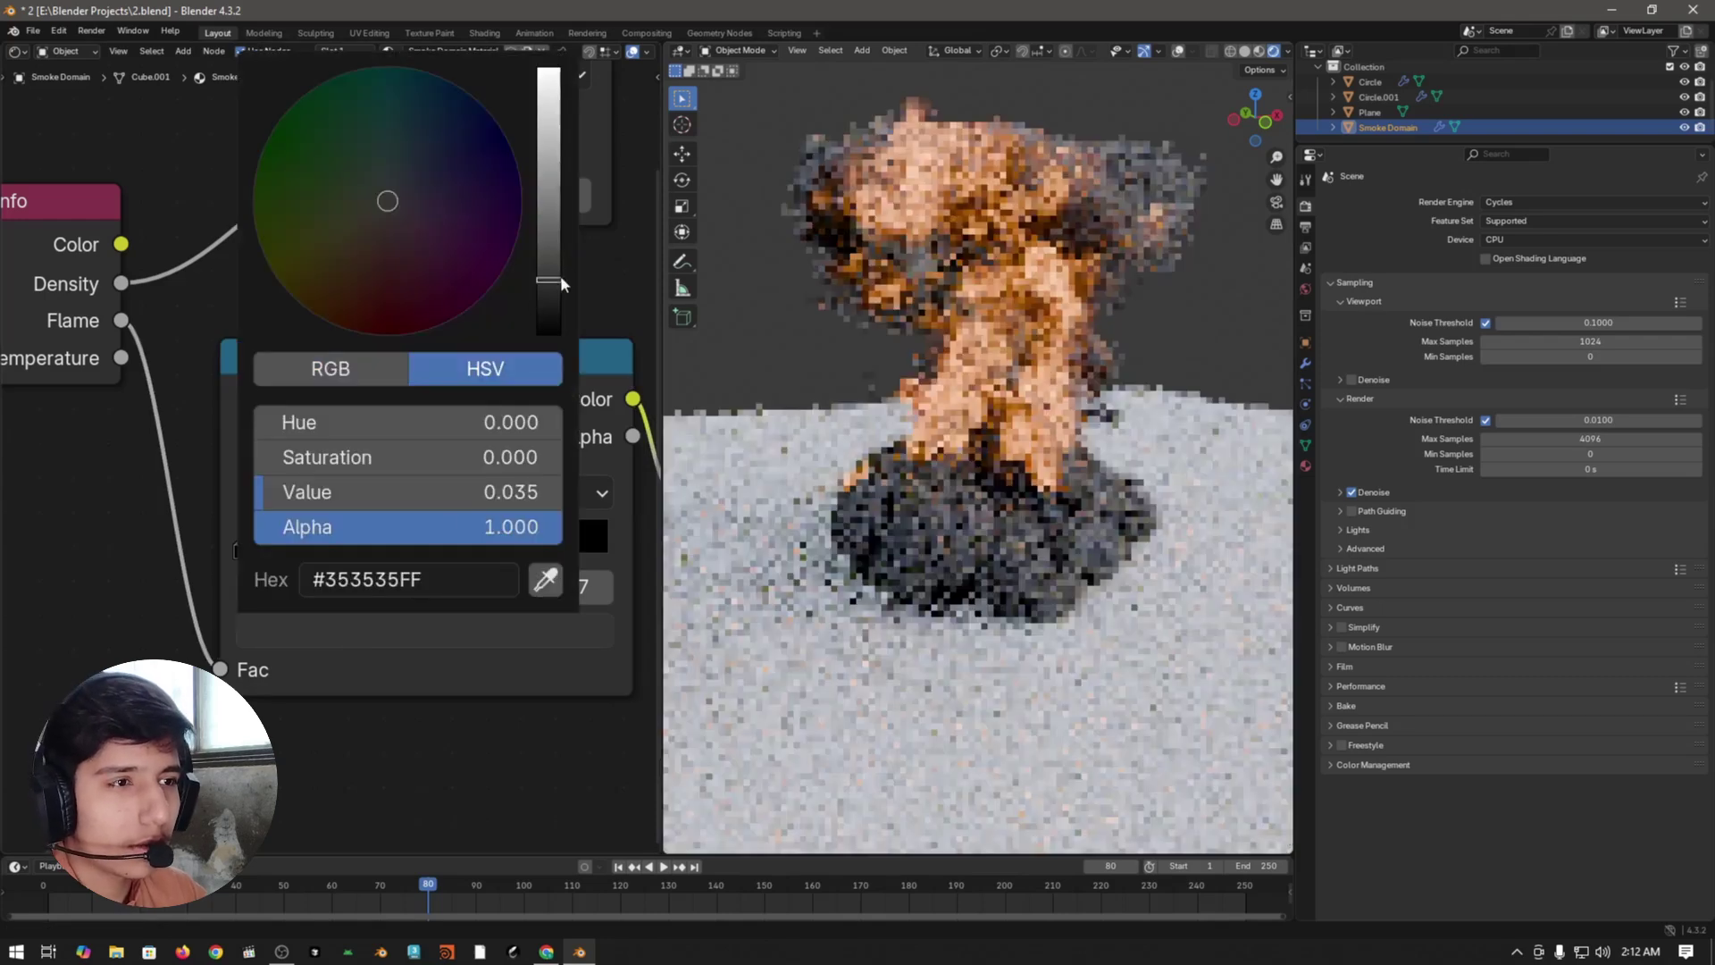
{"action": "left_click_drag", "start_coordinate": [561, 279], "coordinate": [560, 257]}
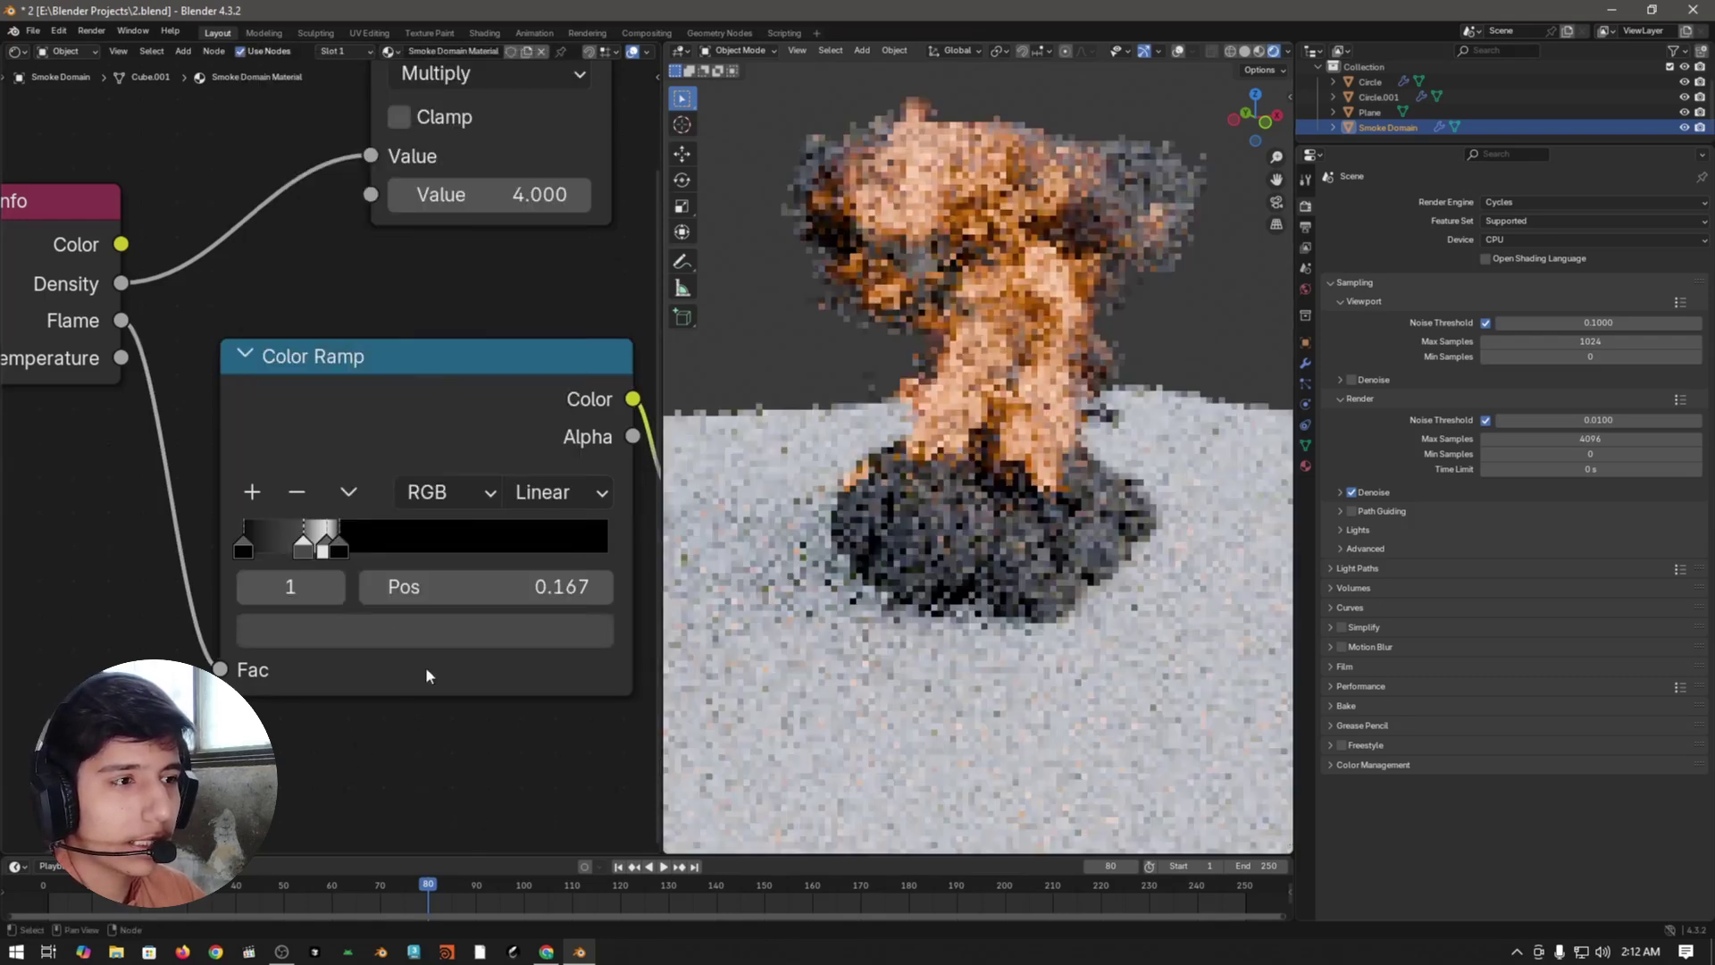
{"action": "key", "text": "ctrl+s"}
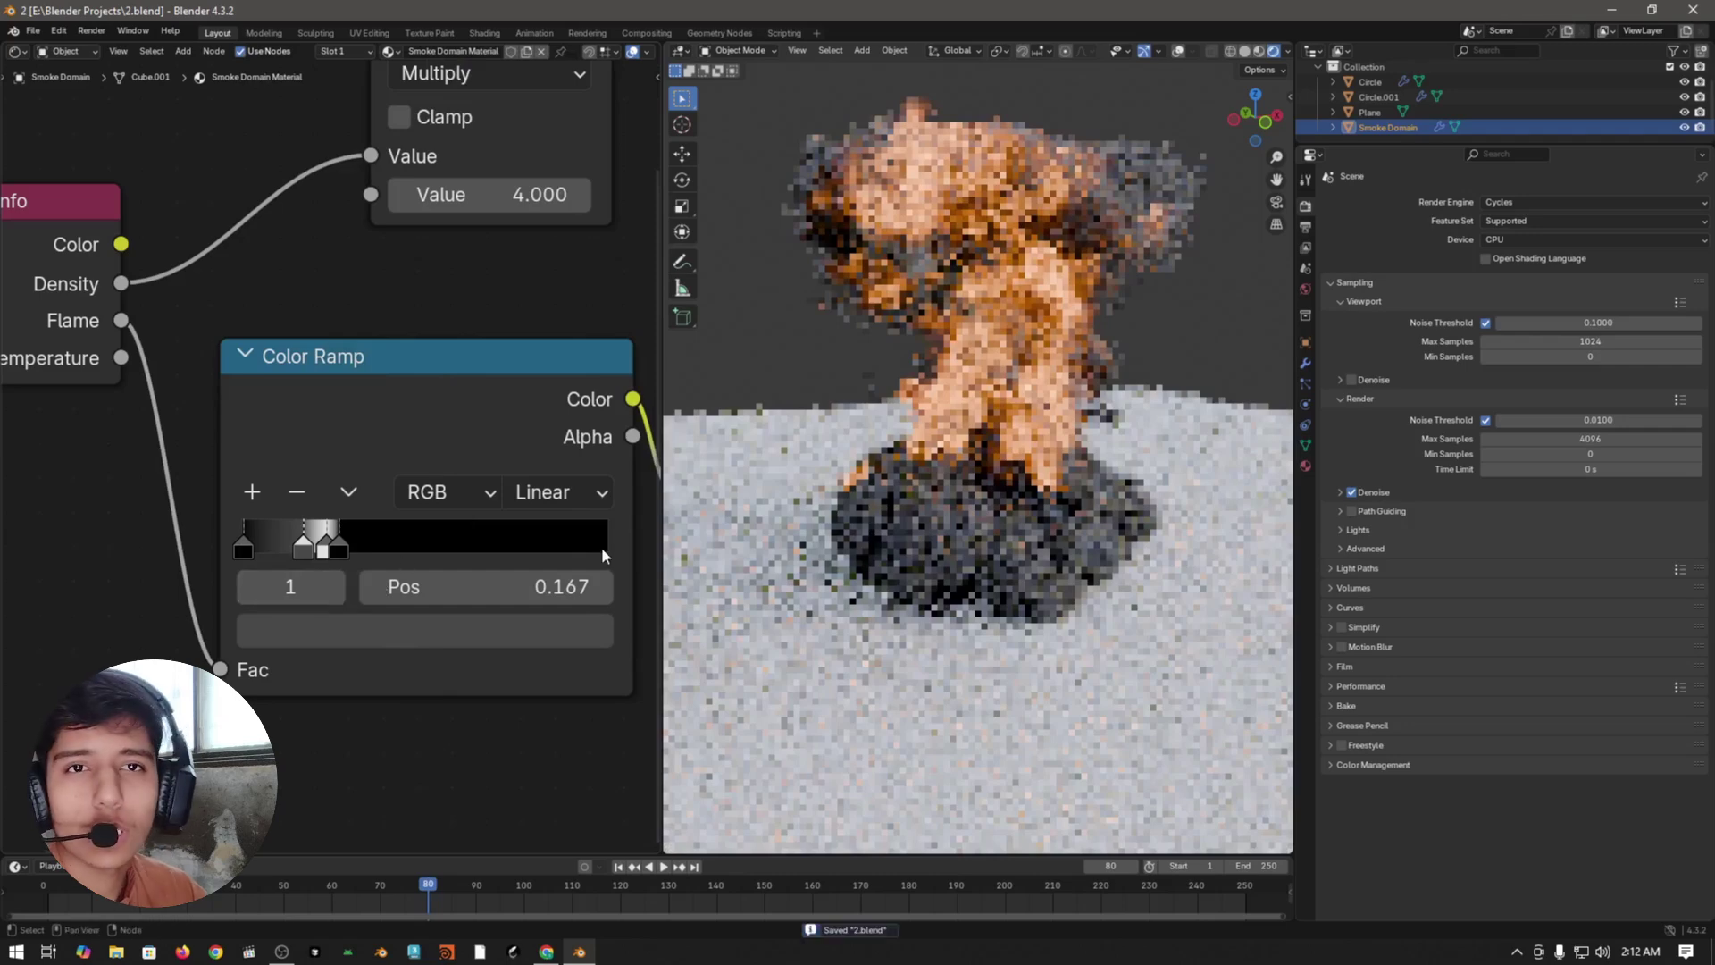
- Frame all shader nodes in view and save the file
{"action": "scroll", "coordinate": [320, 684], "scroll_direction": "down", "scroll_amount": 2}
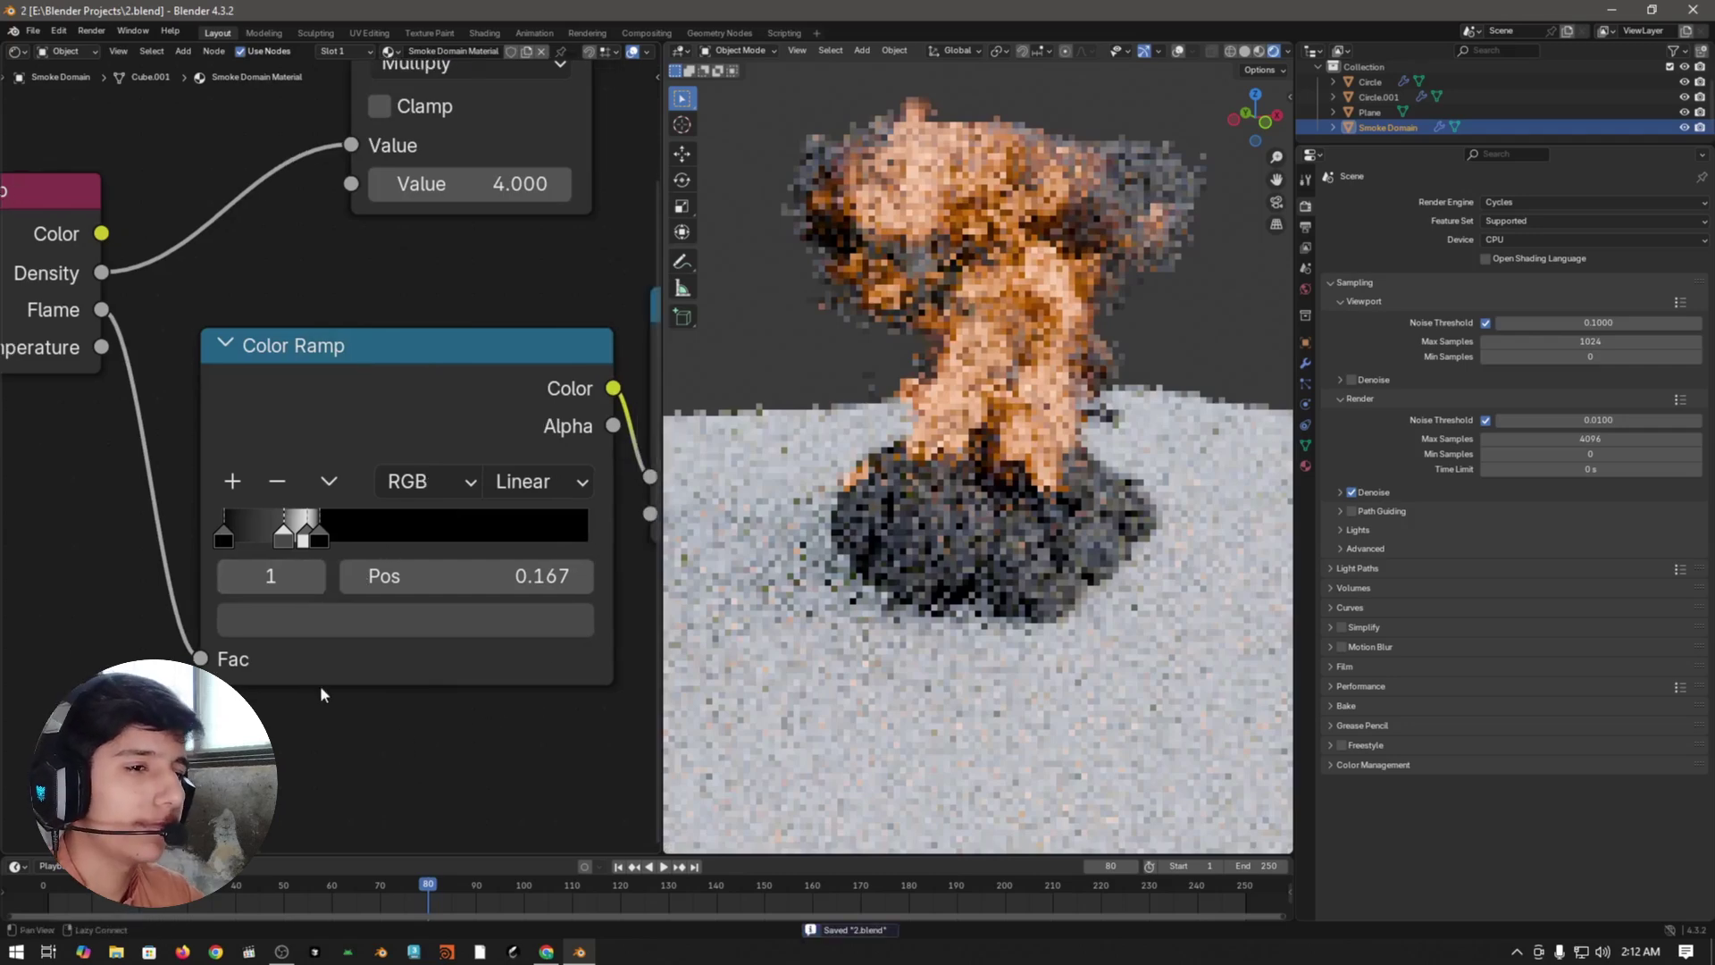
{"action": "middle_click_drag", "start_coordinate": [635, 615], "coordinate": [487, 632]}
{"action": "scroll", "coordinate": [455, 635], "scroll_direction": "down", "scroll_amount": 2}
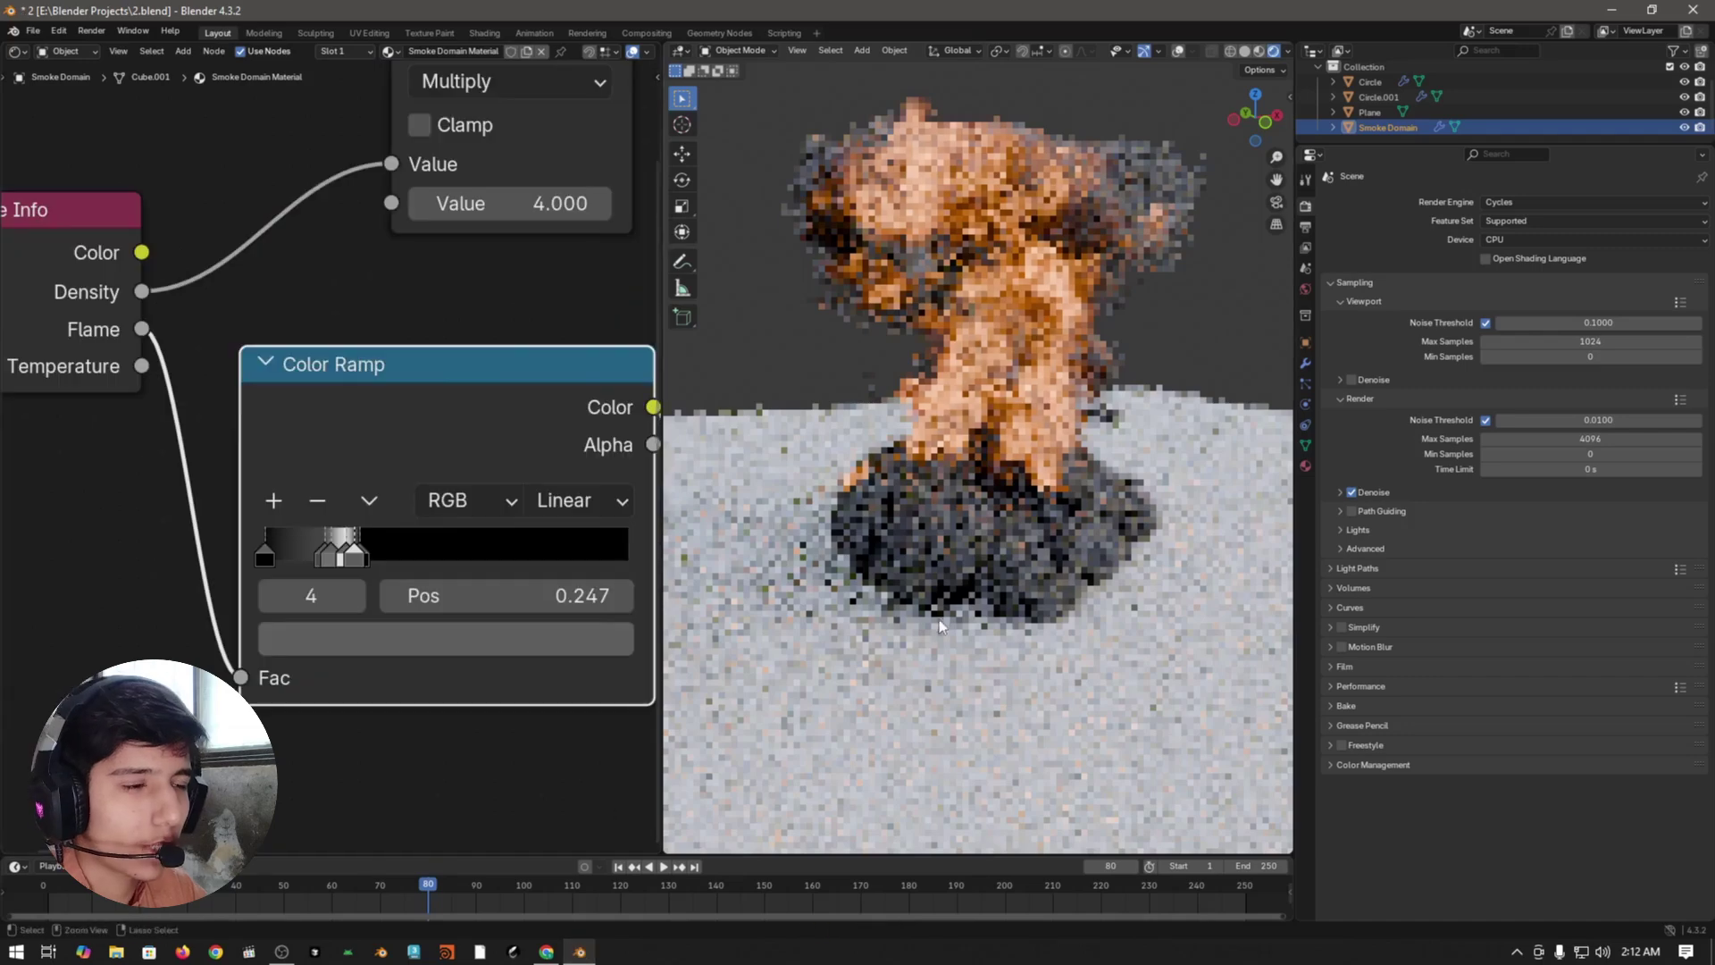
{"action": "key", "text": "ctrl+s"}
{"action": "scroll", "coordinate": [339, 647], "scroll_direction": "down", "scroll_amount": 4}
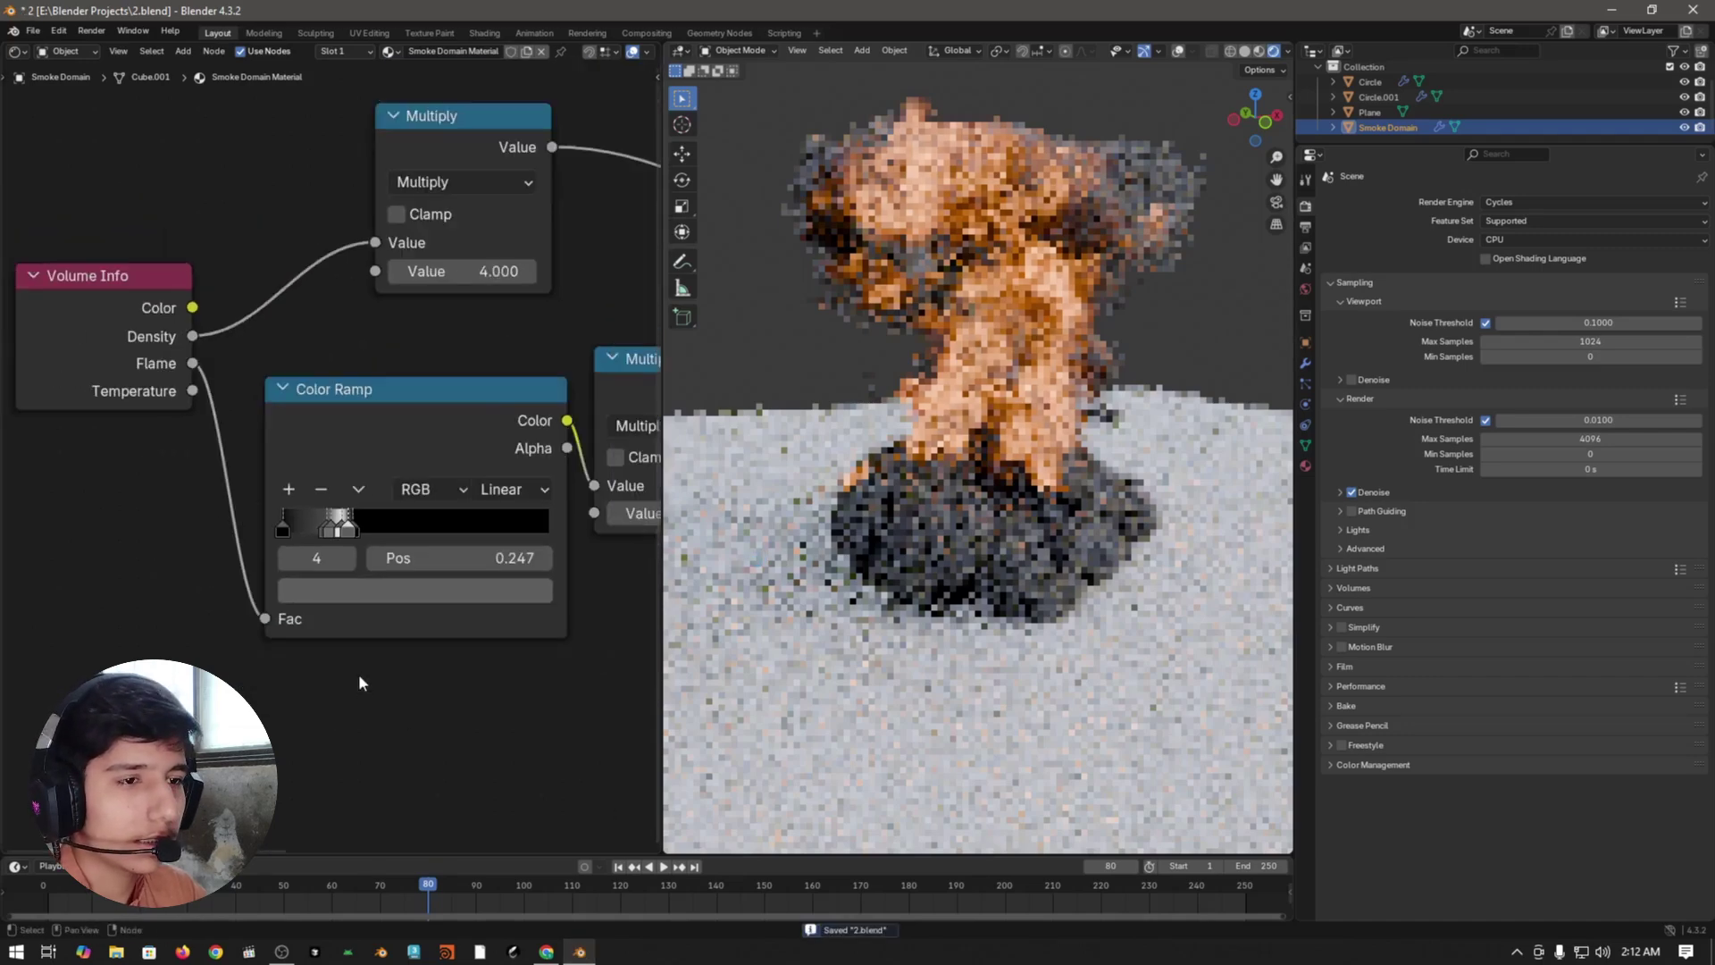
{"action": "scroll", "coordinate": [458, 447], "scroll_direction": "up", "scroll_amount": 2}
{"action": "scroll", "coordinate": [458, 447], "scroll_direction": "up", "scroll_amount": 1}
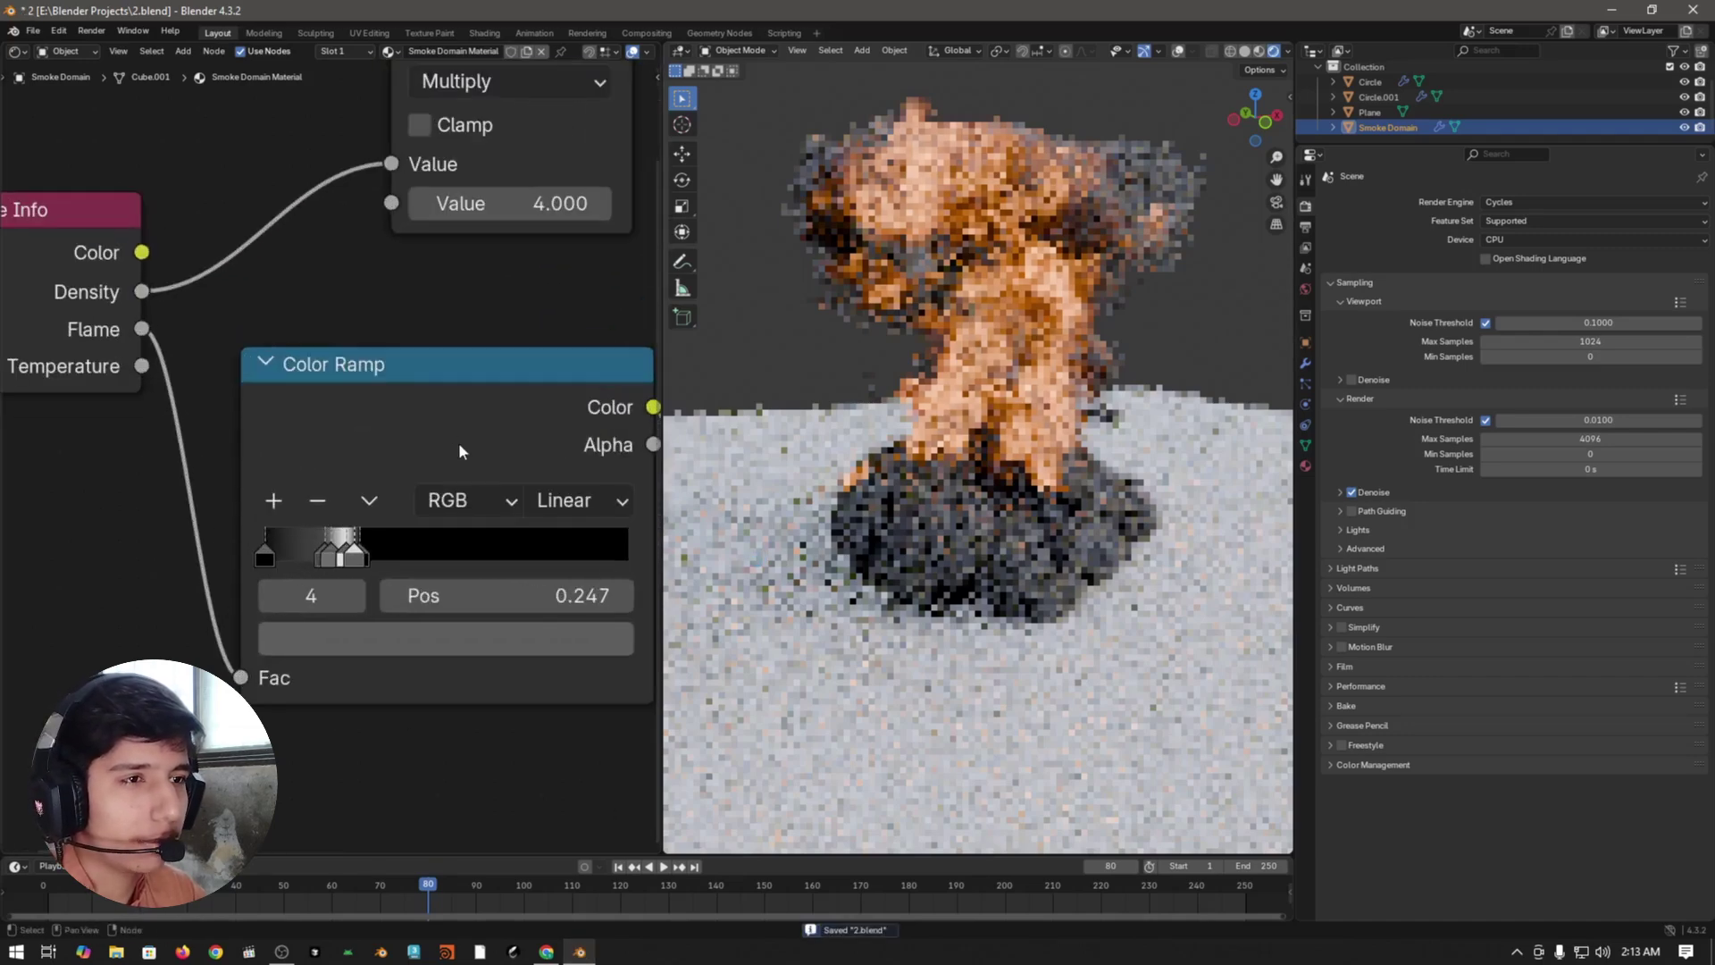
{"action": "scroll", "coordinate": [458, 500], "scroll_direction": "down", "scroll_amount": 3}
{"action": "key", "text": "Home"}
{"action": "key", "text": "ctrl+s"}
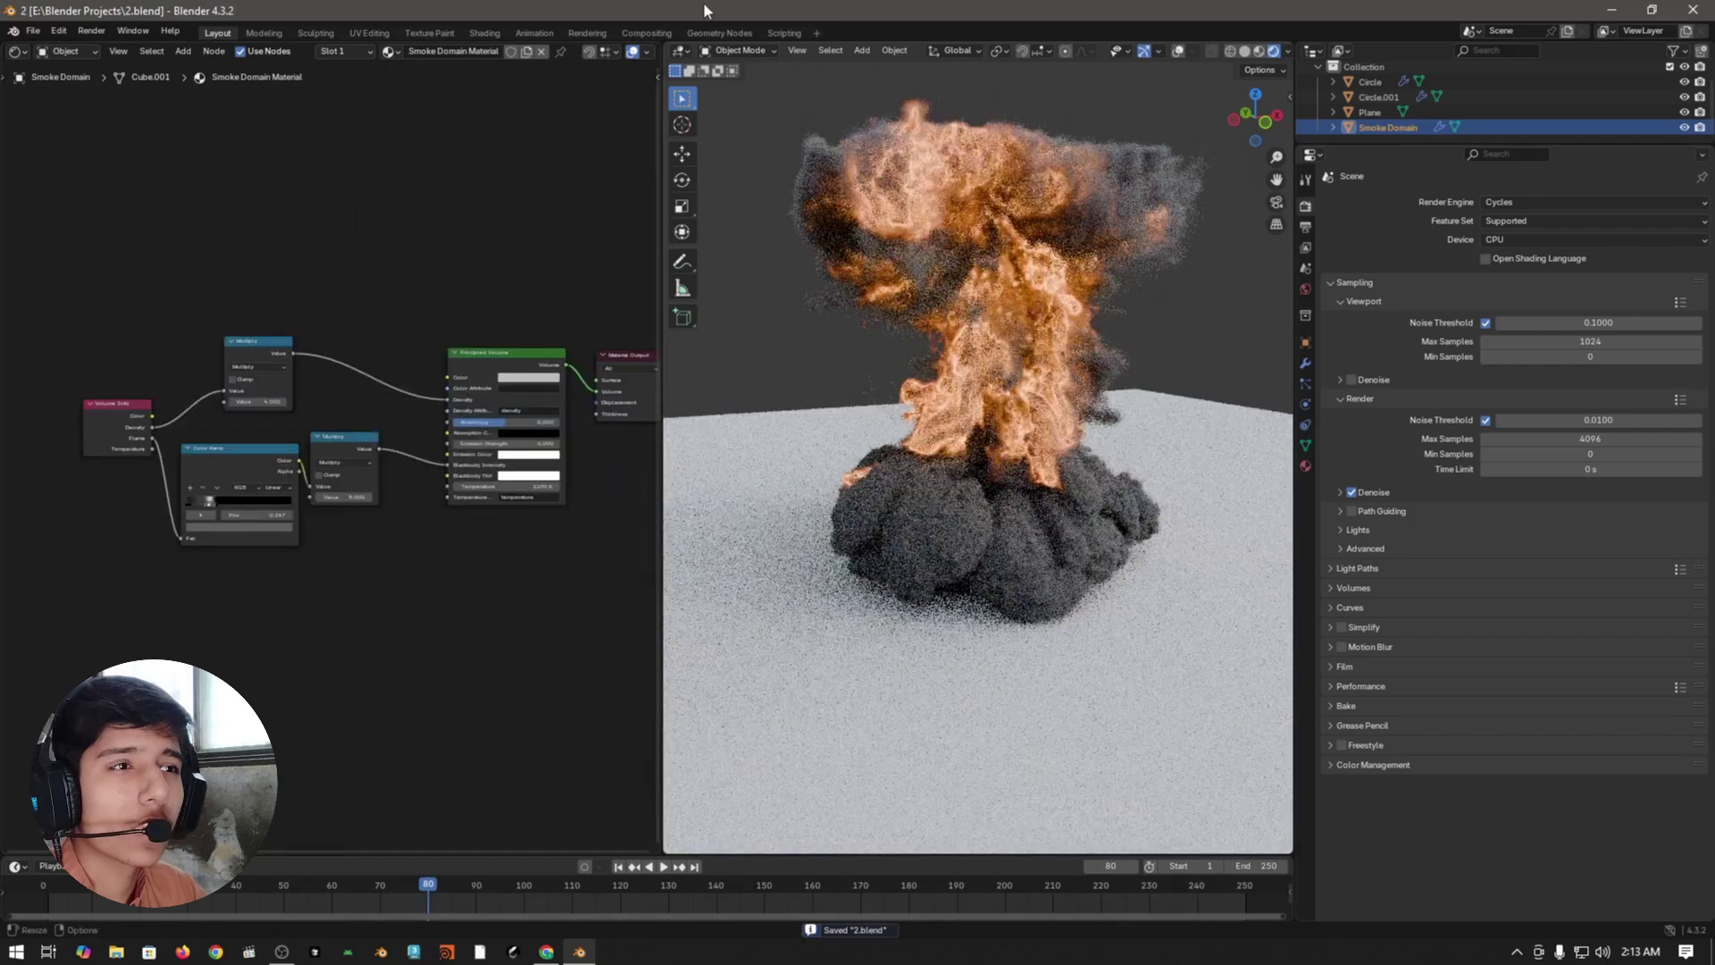
- Enable compositing nodes, insert a Bloom Glare between Render Layers and Composite, save, and return to Layout
{"action": "left_click", "coordinate": [648, 32]}
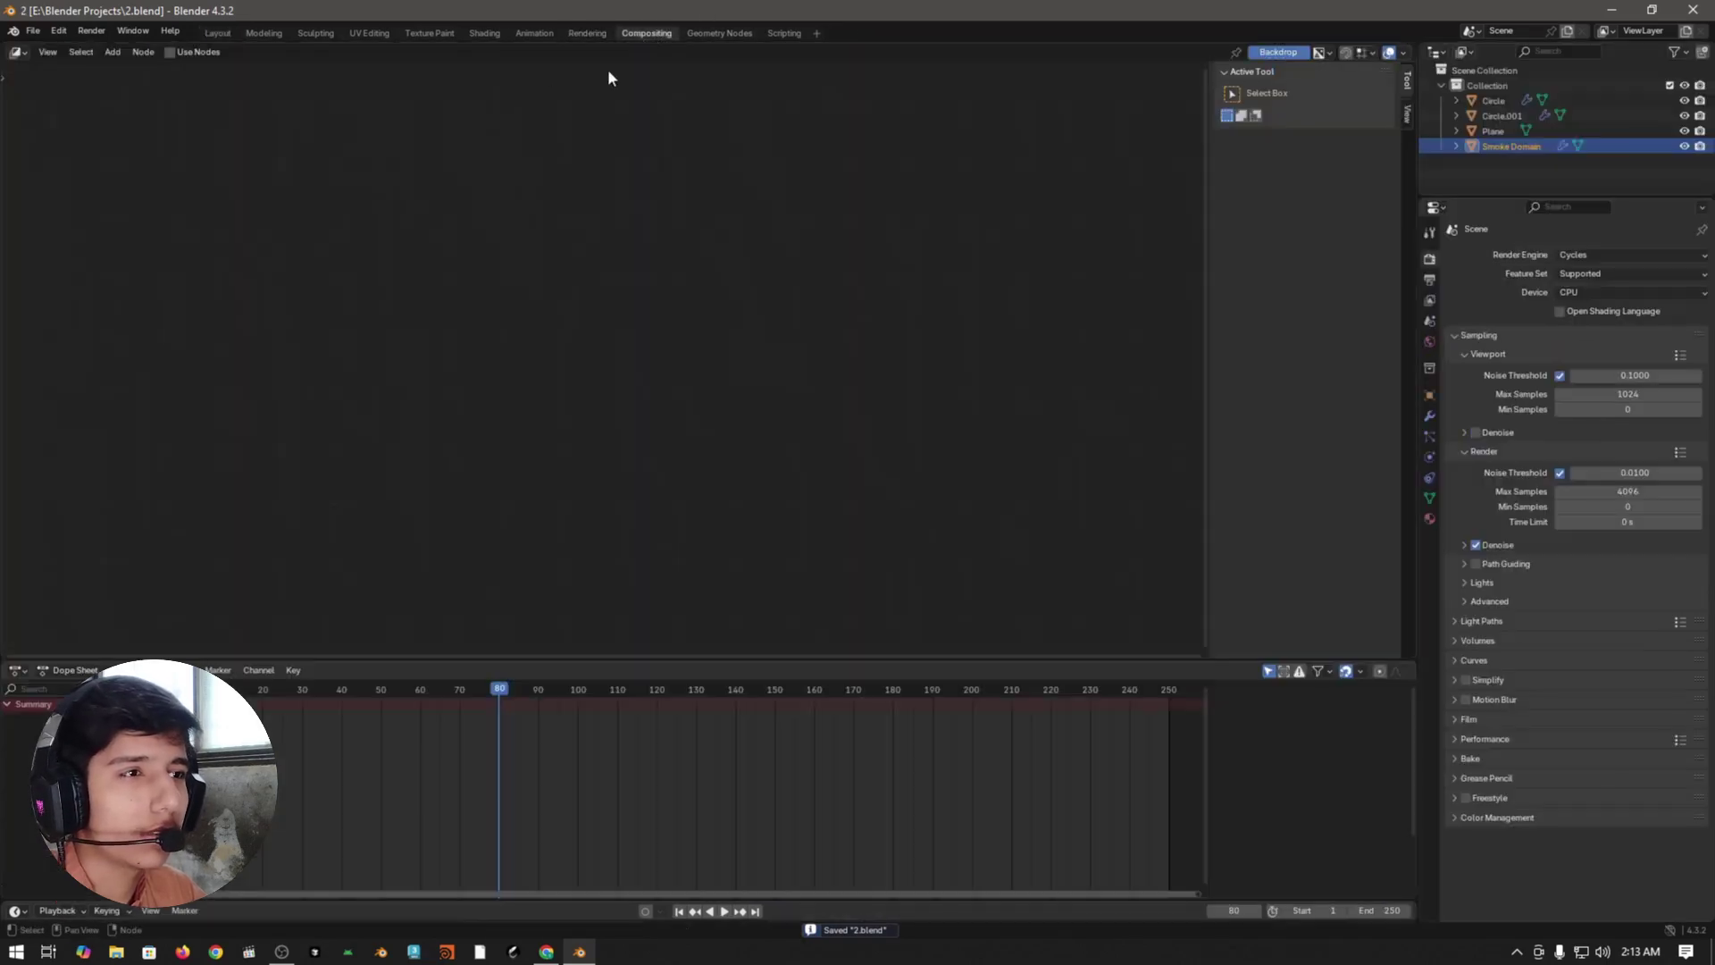
{"action": "left_click", "coordinate": [190, 51]}
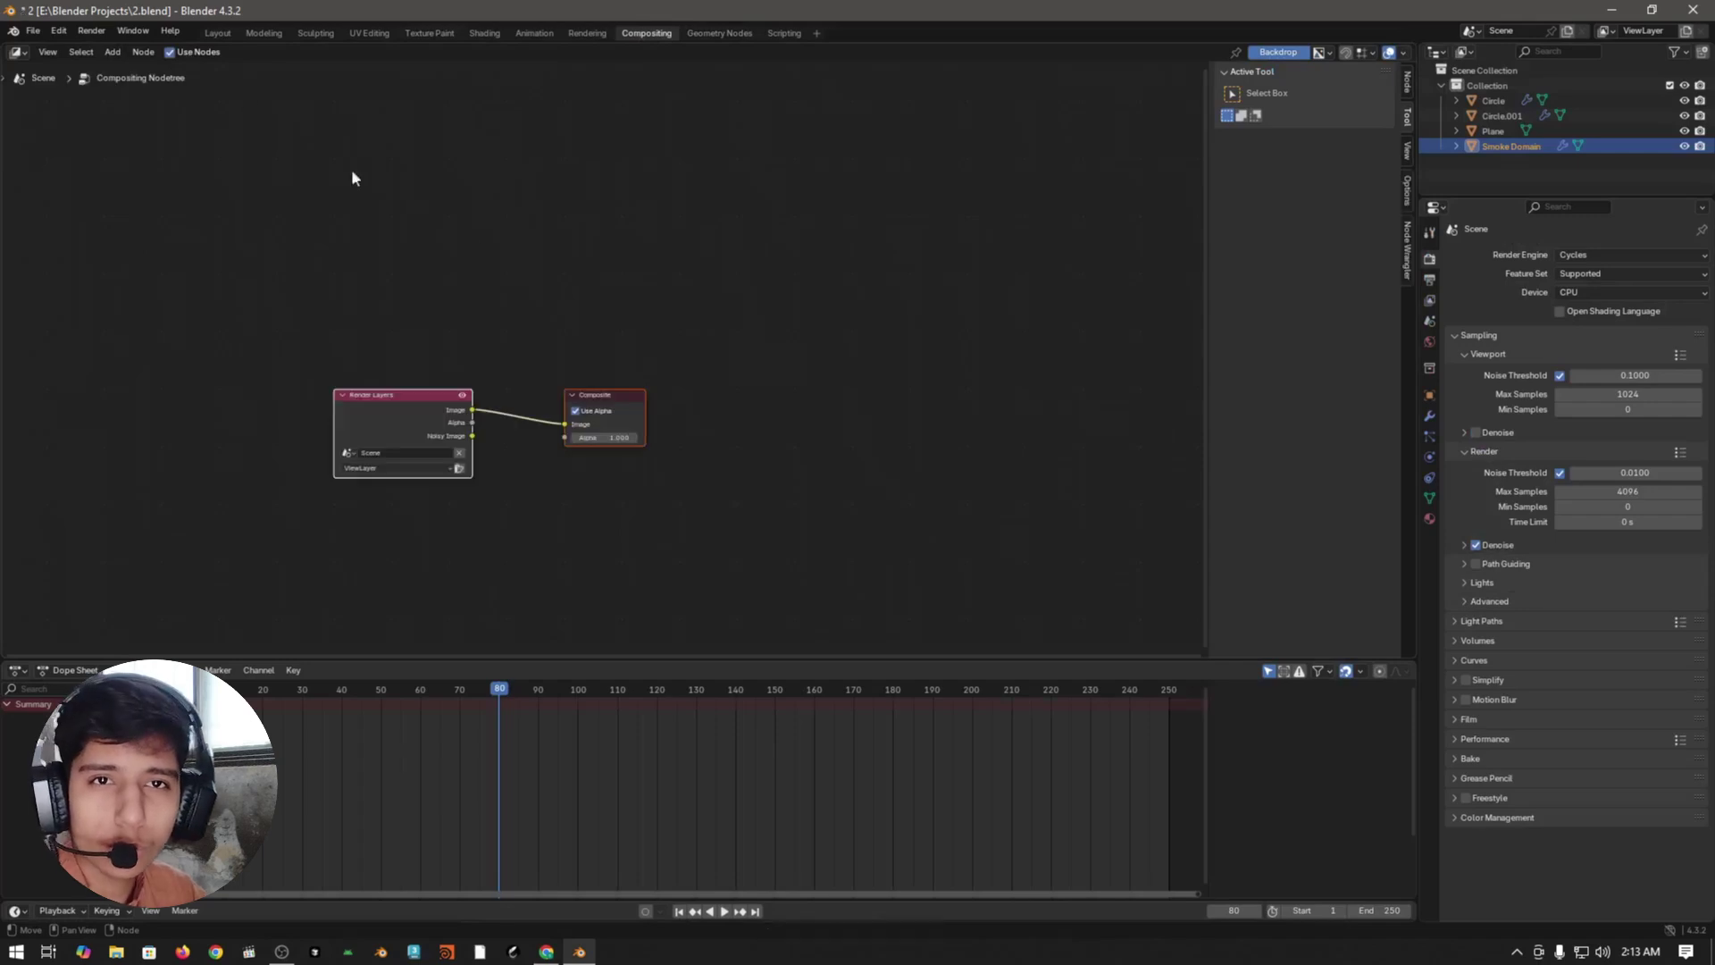
{"action": "scroll", "coordinate": [600, 338], "scroll_direction": "up", "scroll_amount": 1}
{"action": "key", "text": "shift+a"}
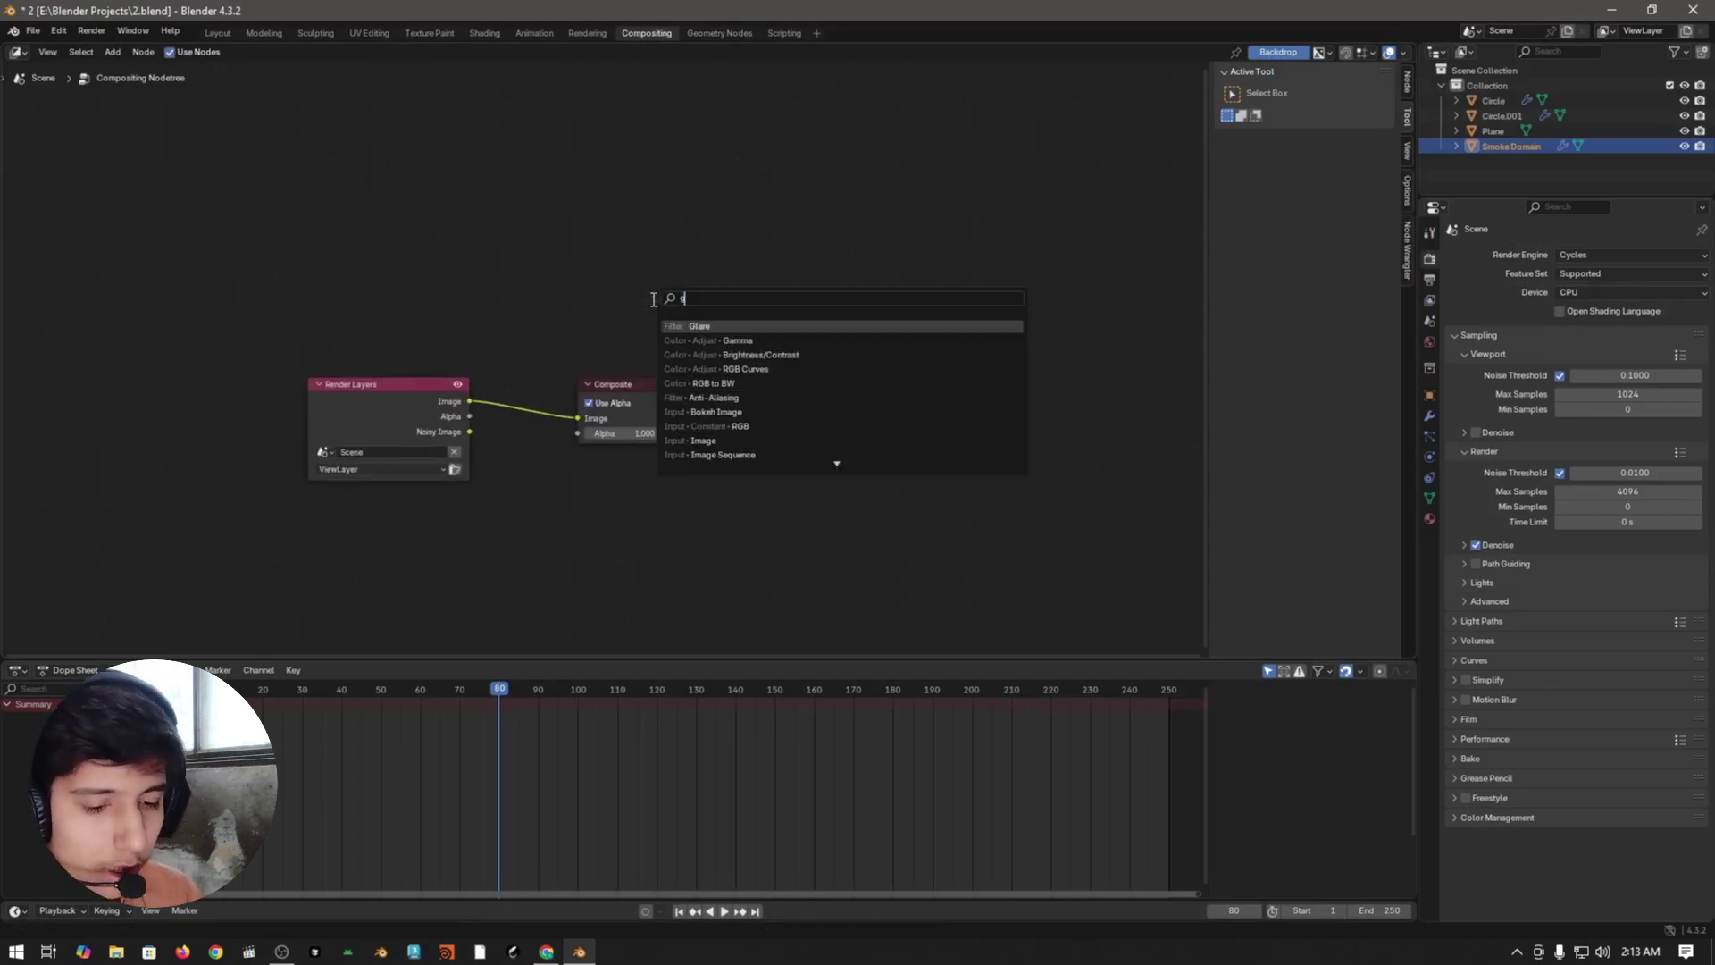
{"action": "type", "text": "gla"}
{"action": "key", "text": "Return"}
{"action": "left_click", "coordinate": [496, 351]}
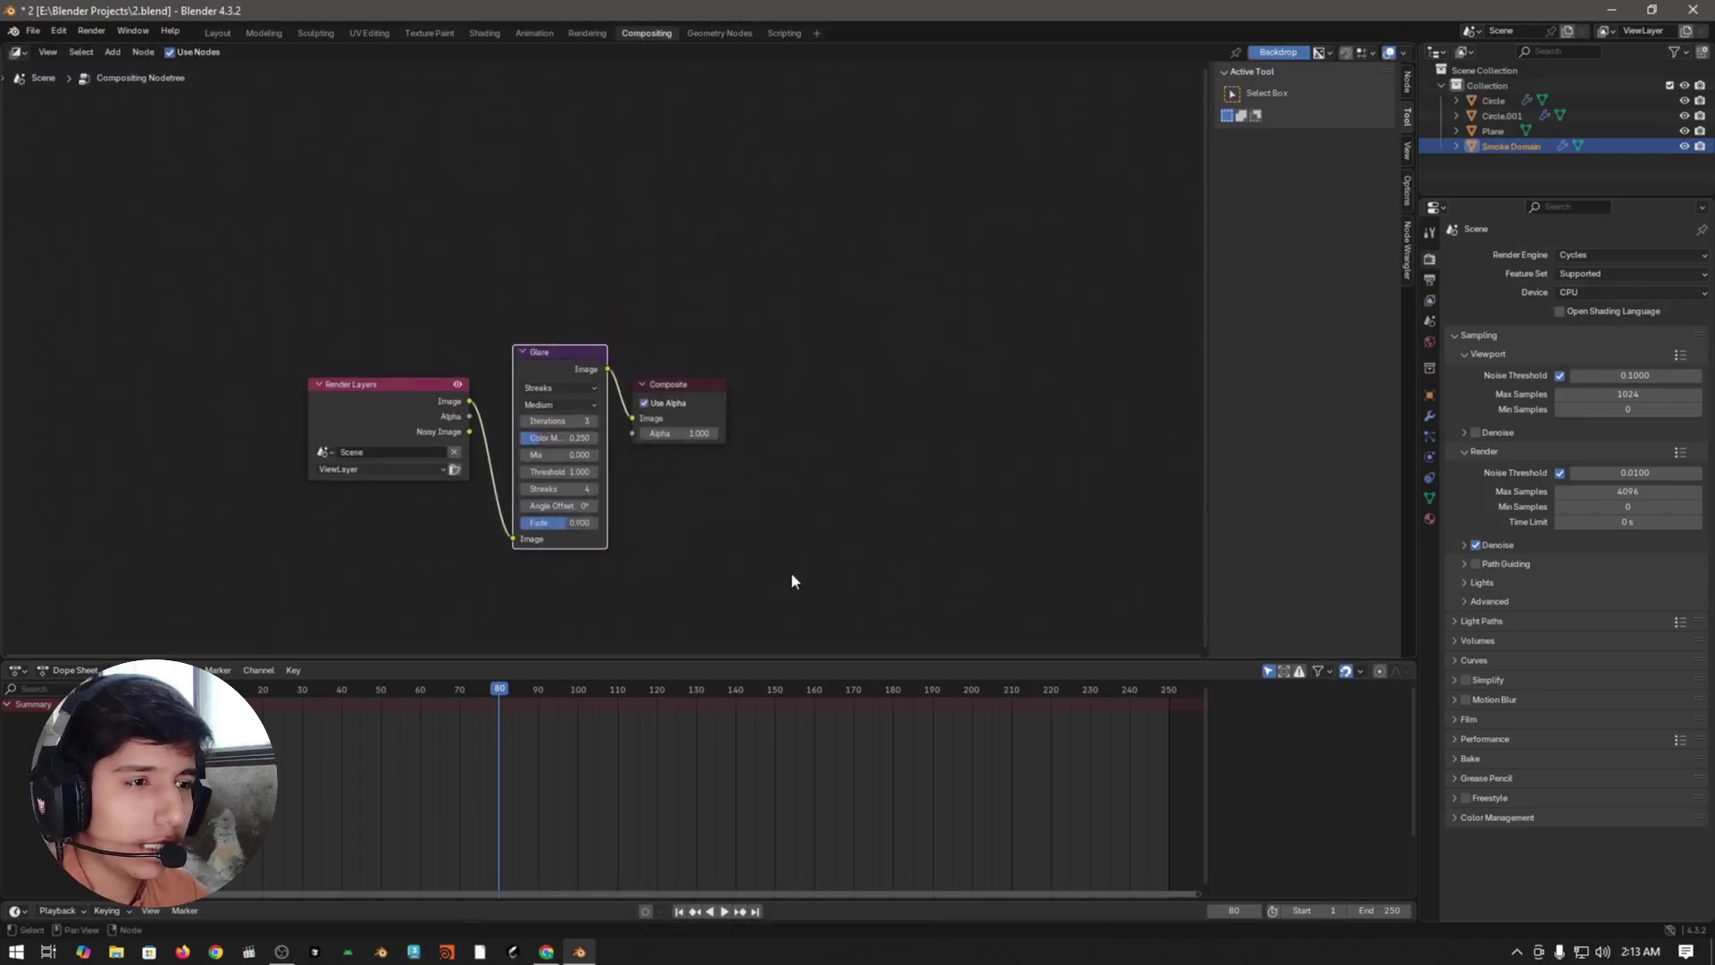
{"action": "scroll", "coordinate": [516, 402], "scroll_direction": "up", "scroll_amount": 2}
{"action": "left_click", "coordinate": [516, 402]}
{"action": "left_click", "coordinate": [527, 446]}
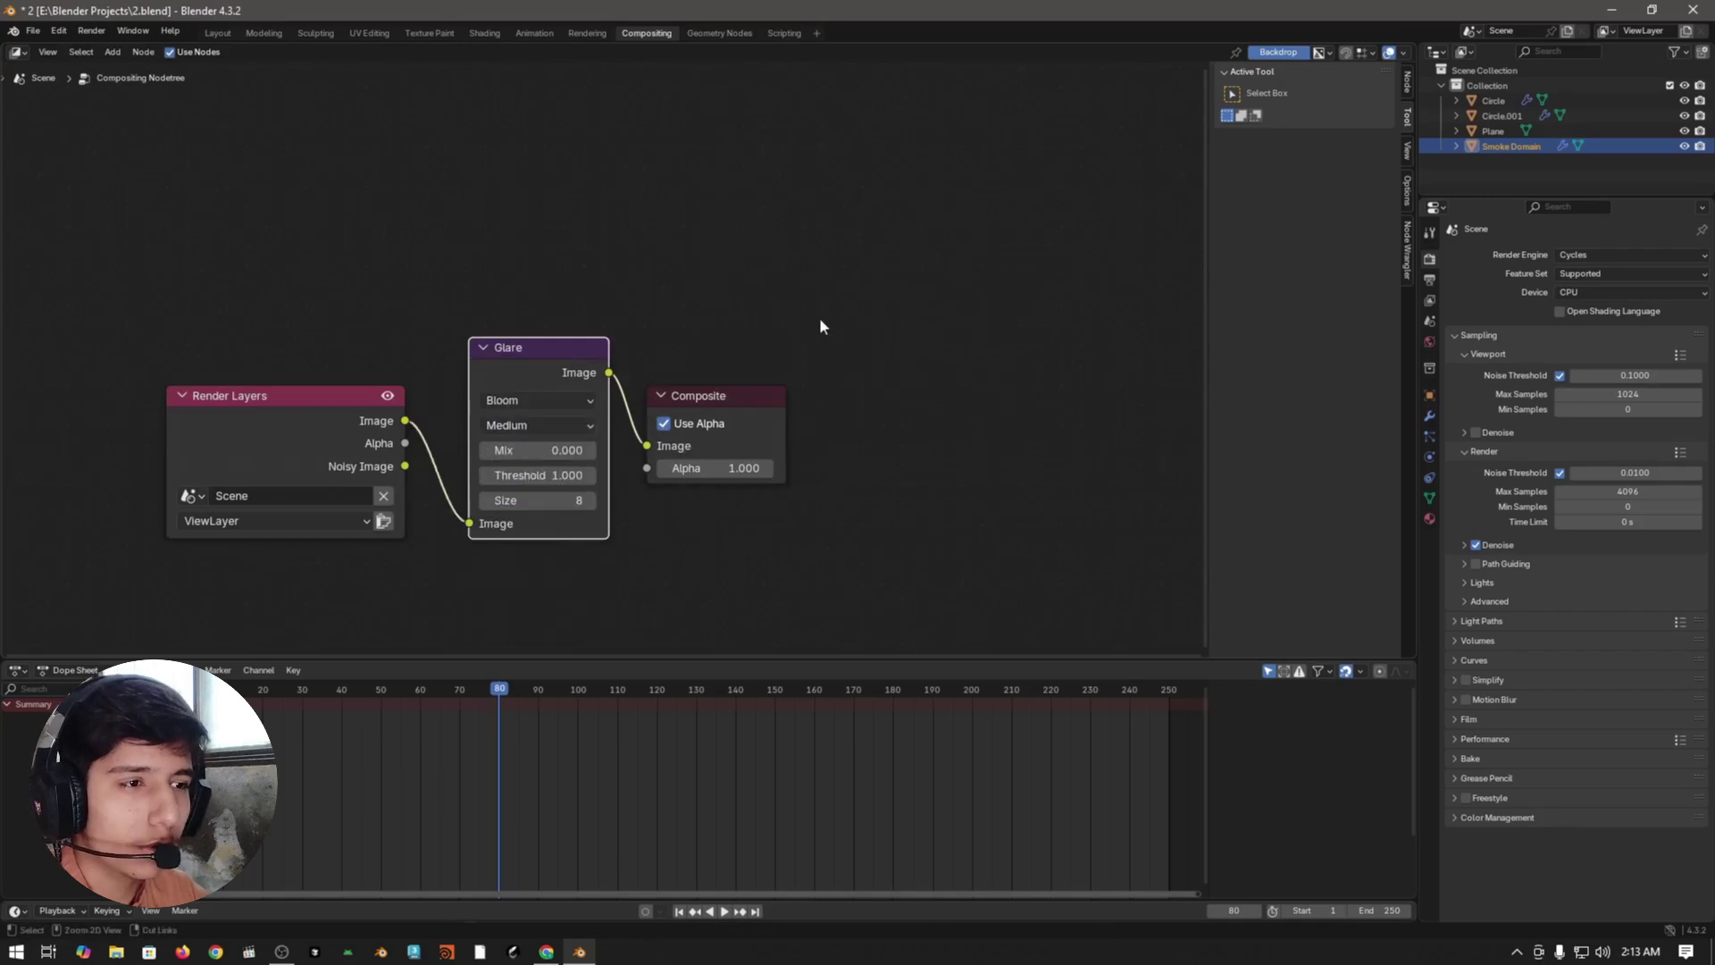
{"action": "key", "text": "ctrl+s"}
{"action": "left_click", "coordinate": [218, 33]}
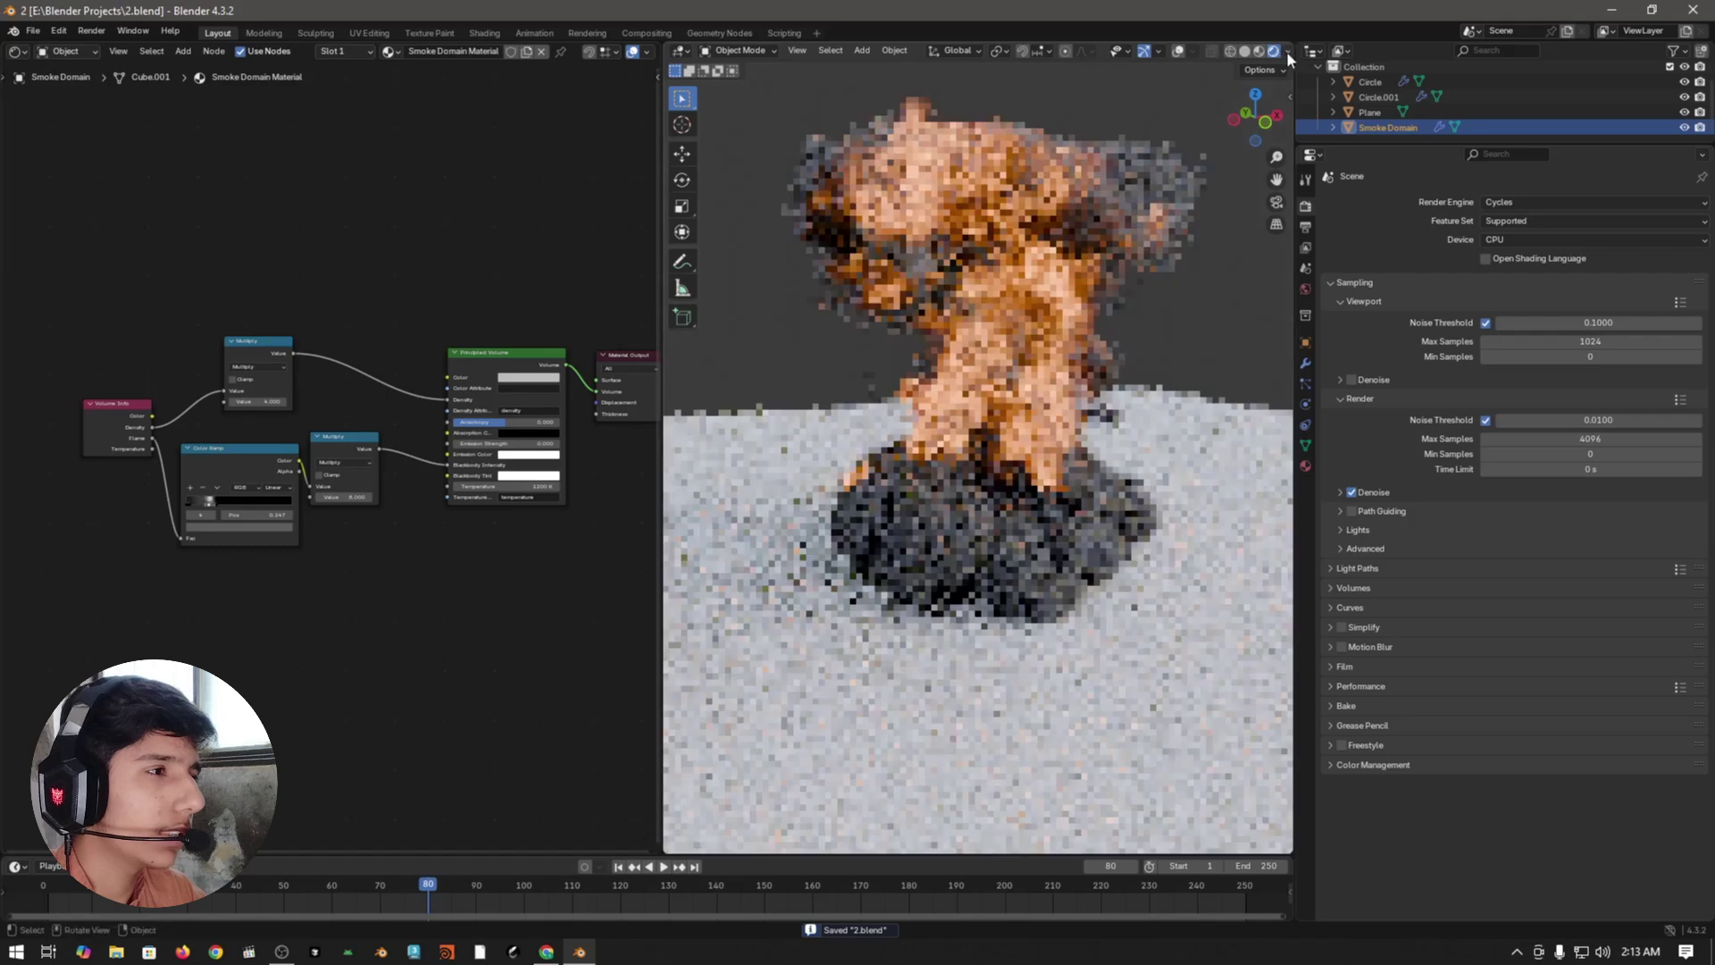
- Set the viewport shading Compositor option to Always so the Bloom glare shows
{"action": "left_click", "coordinate": [1287, 51]}
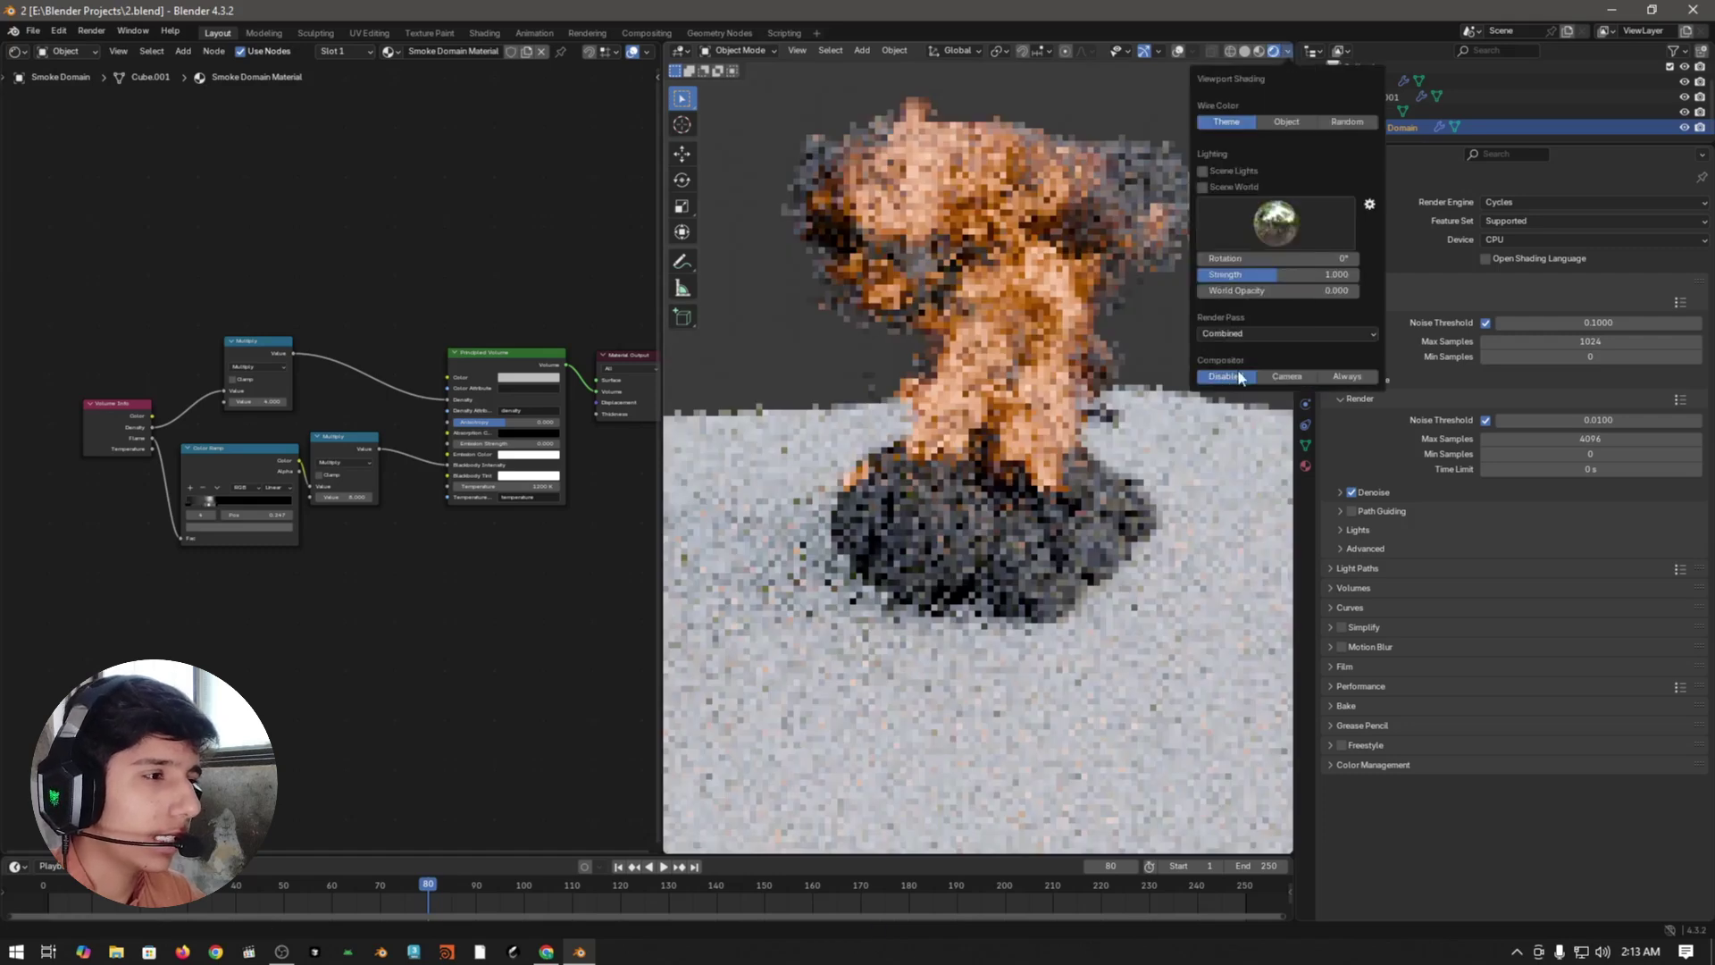
{"action": "left_click", "coordinate": [1348, 376]}
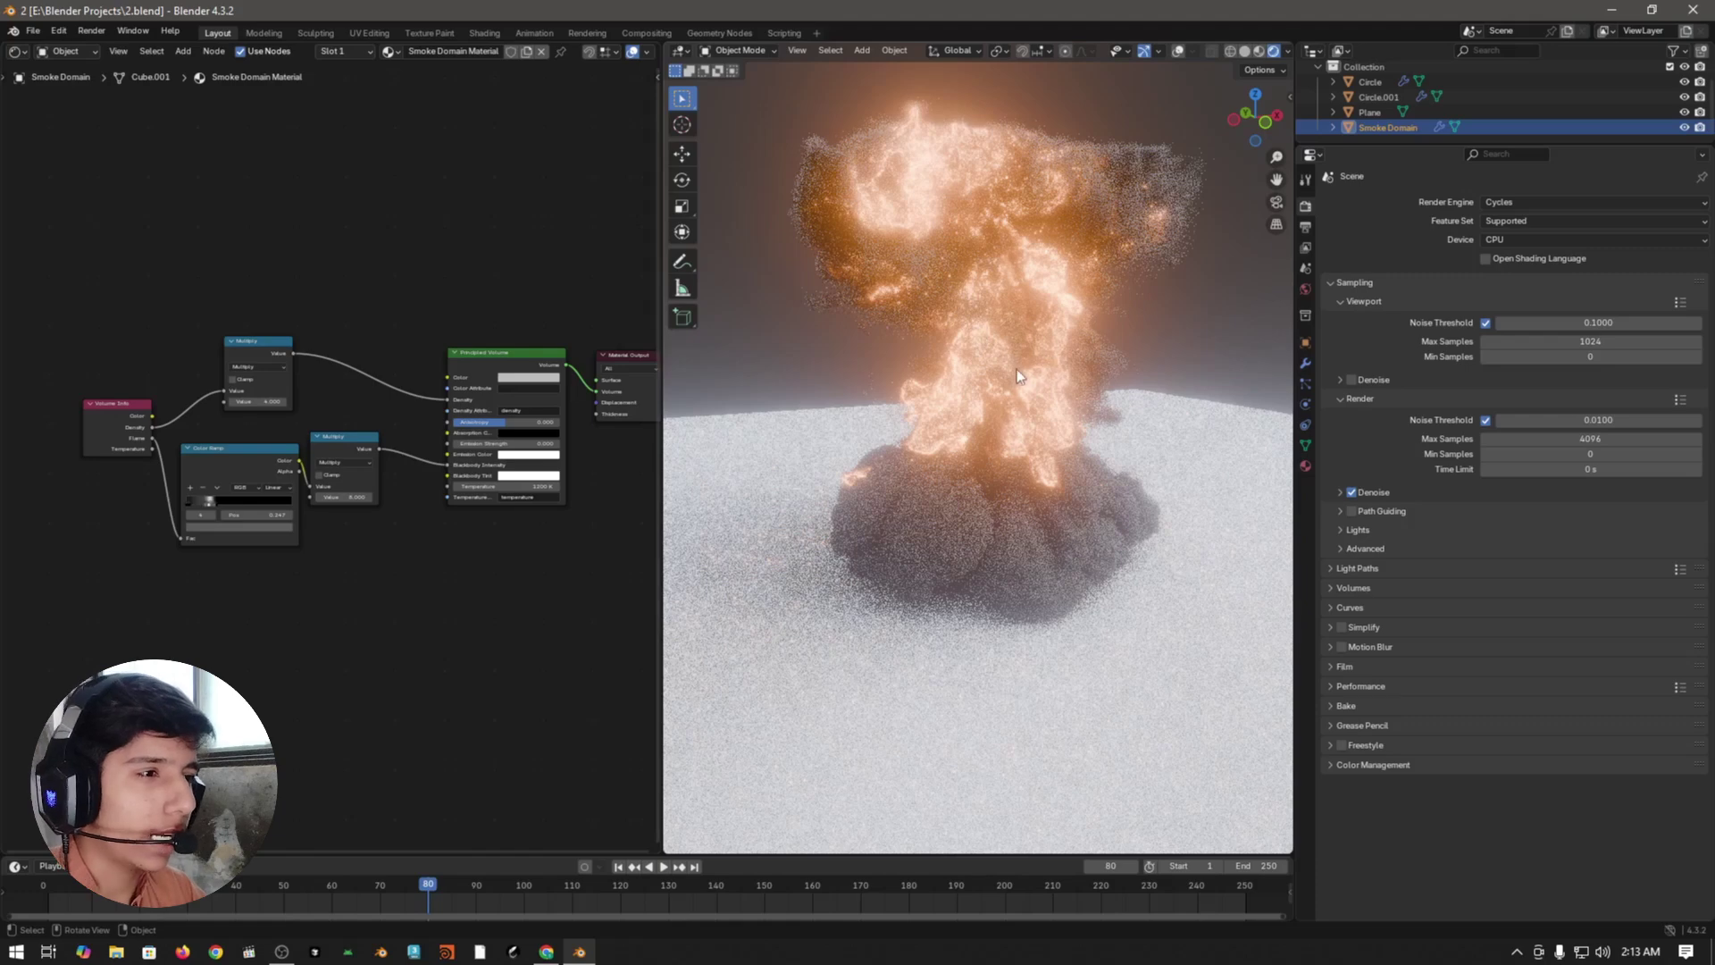
{"action": "left_click", "coordinate": [16, 51]}
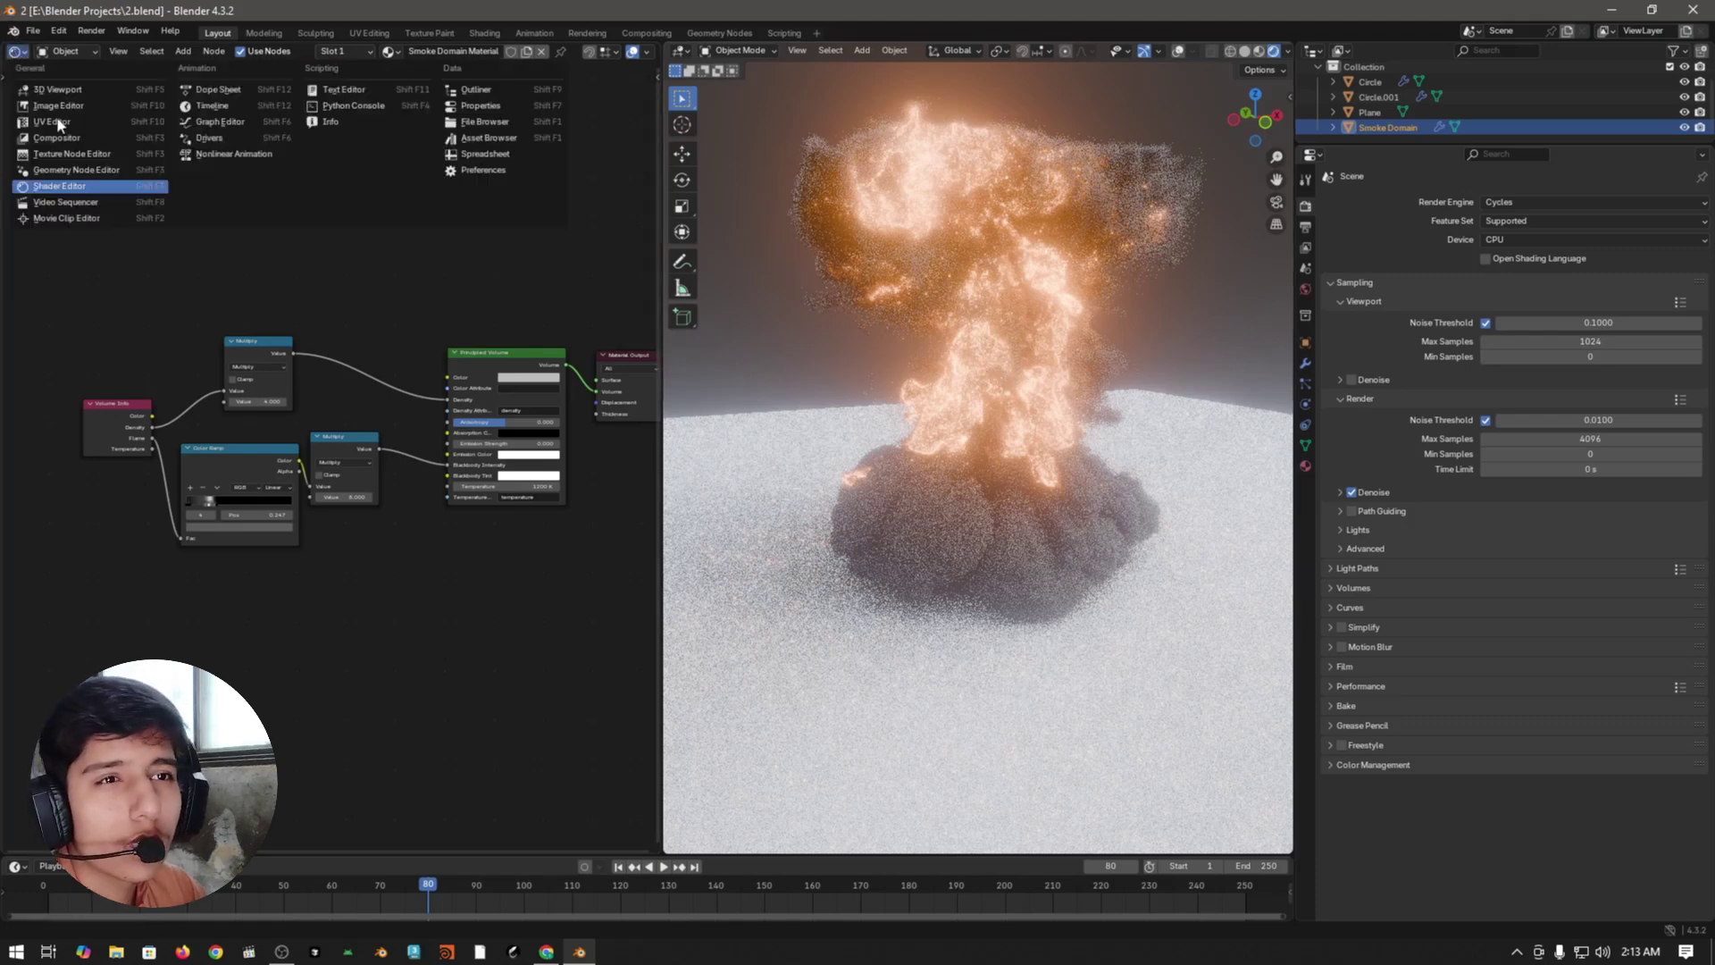
- Save, switch to solid shading, widen the 3D view, and turn overlays on
{"action": "key", "text": "z"}
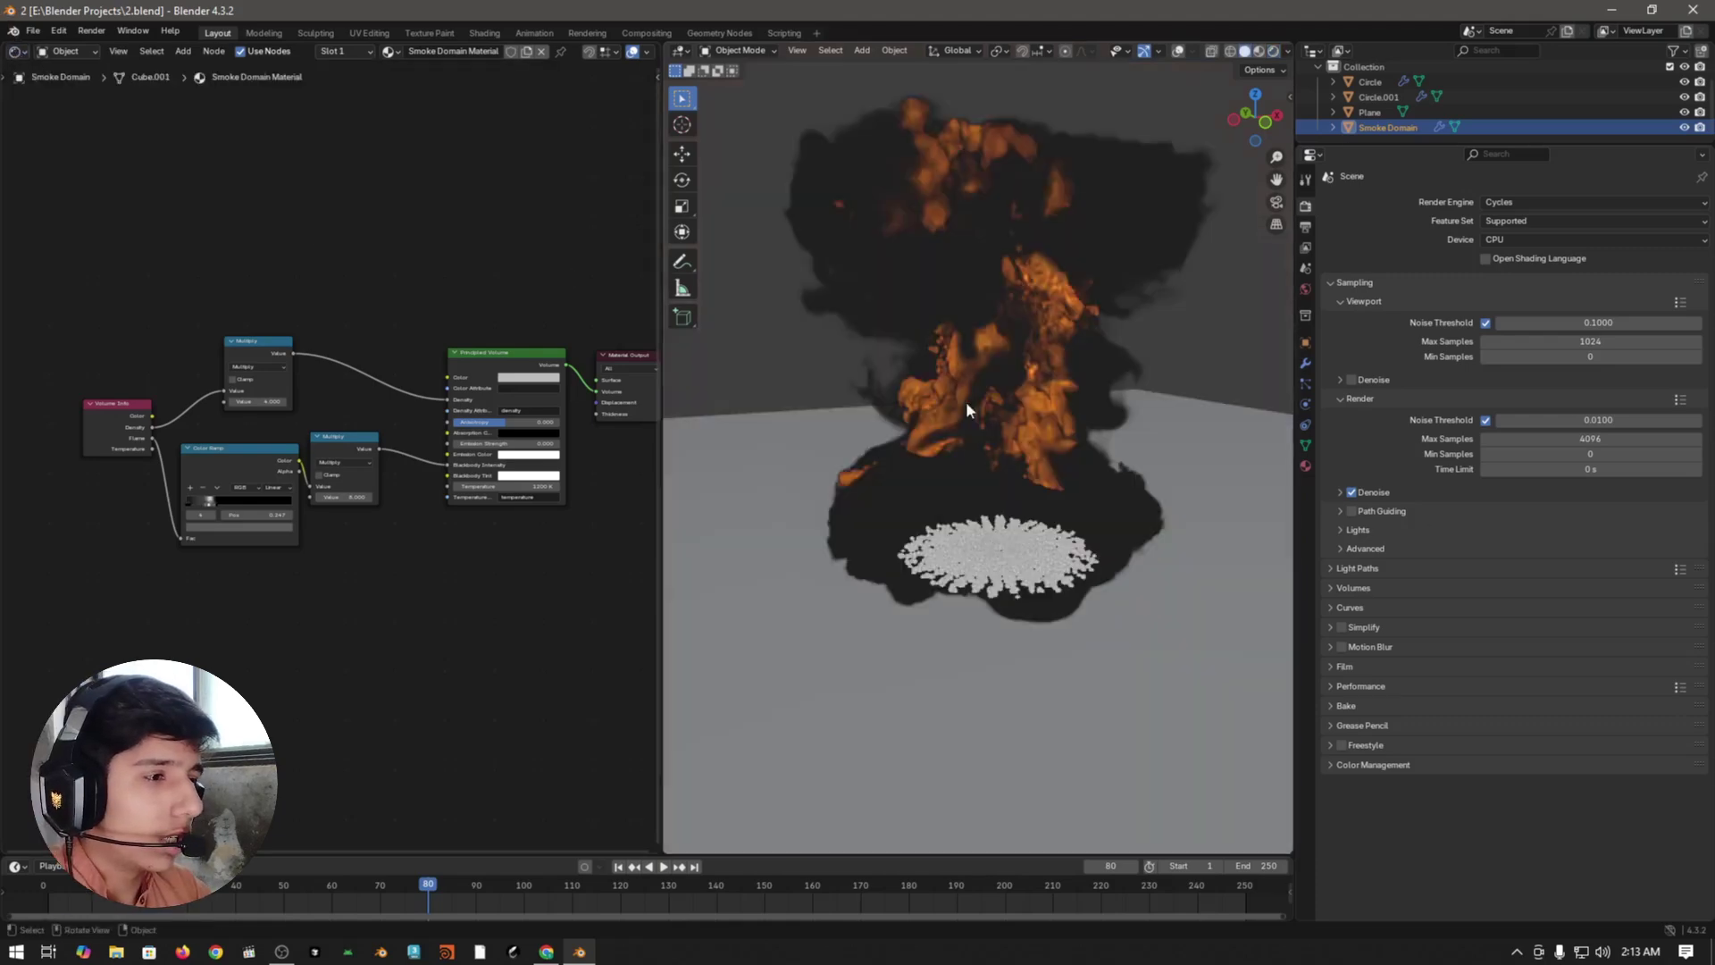
{"action": "key", "text": "ctrl+s"}
{"action": "scroll", "coordinate": [1093, 398], "scroll_direction": "down", "scroll_amount": 5}
{"action": "middle_click_drag", "start_coordinate": [1083, 416], "coordinate": [1079, 438]}
{"action": "scroll", "coordinate": [1079, 438], "scroll_direction": "up", "scroll_amount": 3}
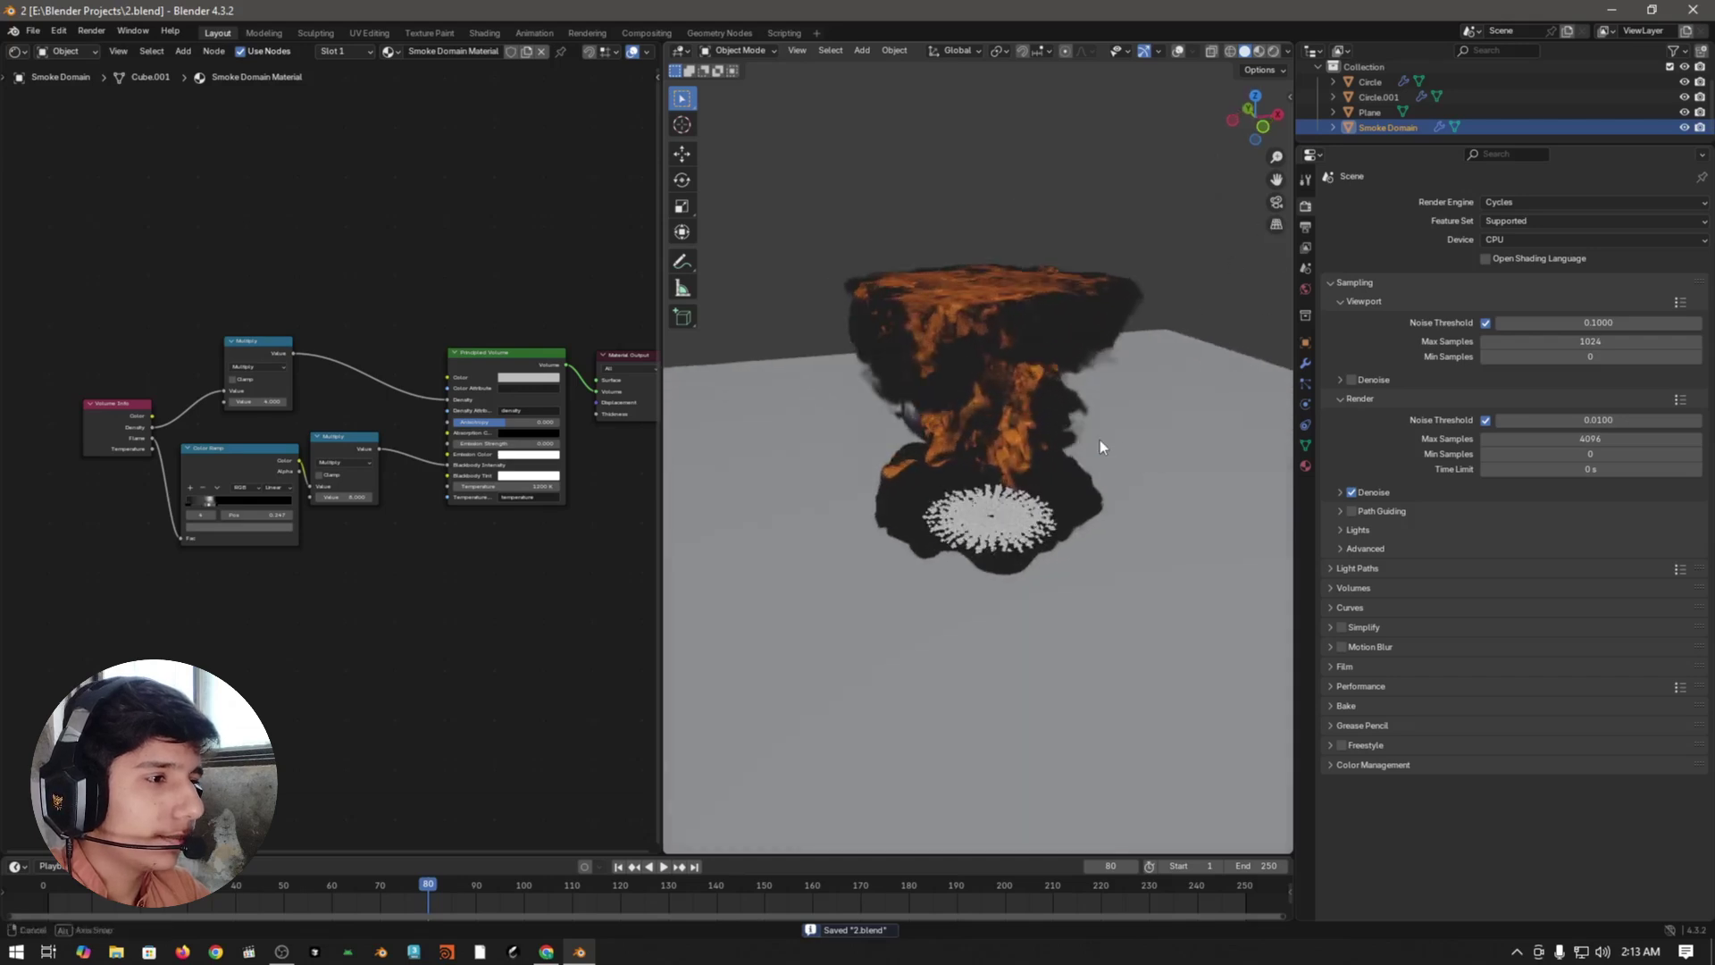
{"action": "scroll", "coordinate": [1082, 251], "scroll_direction": "up", "scroll_amount": 1}
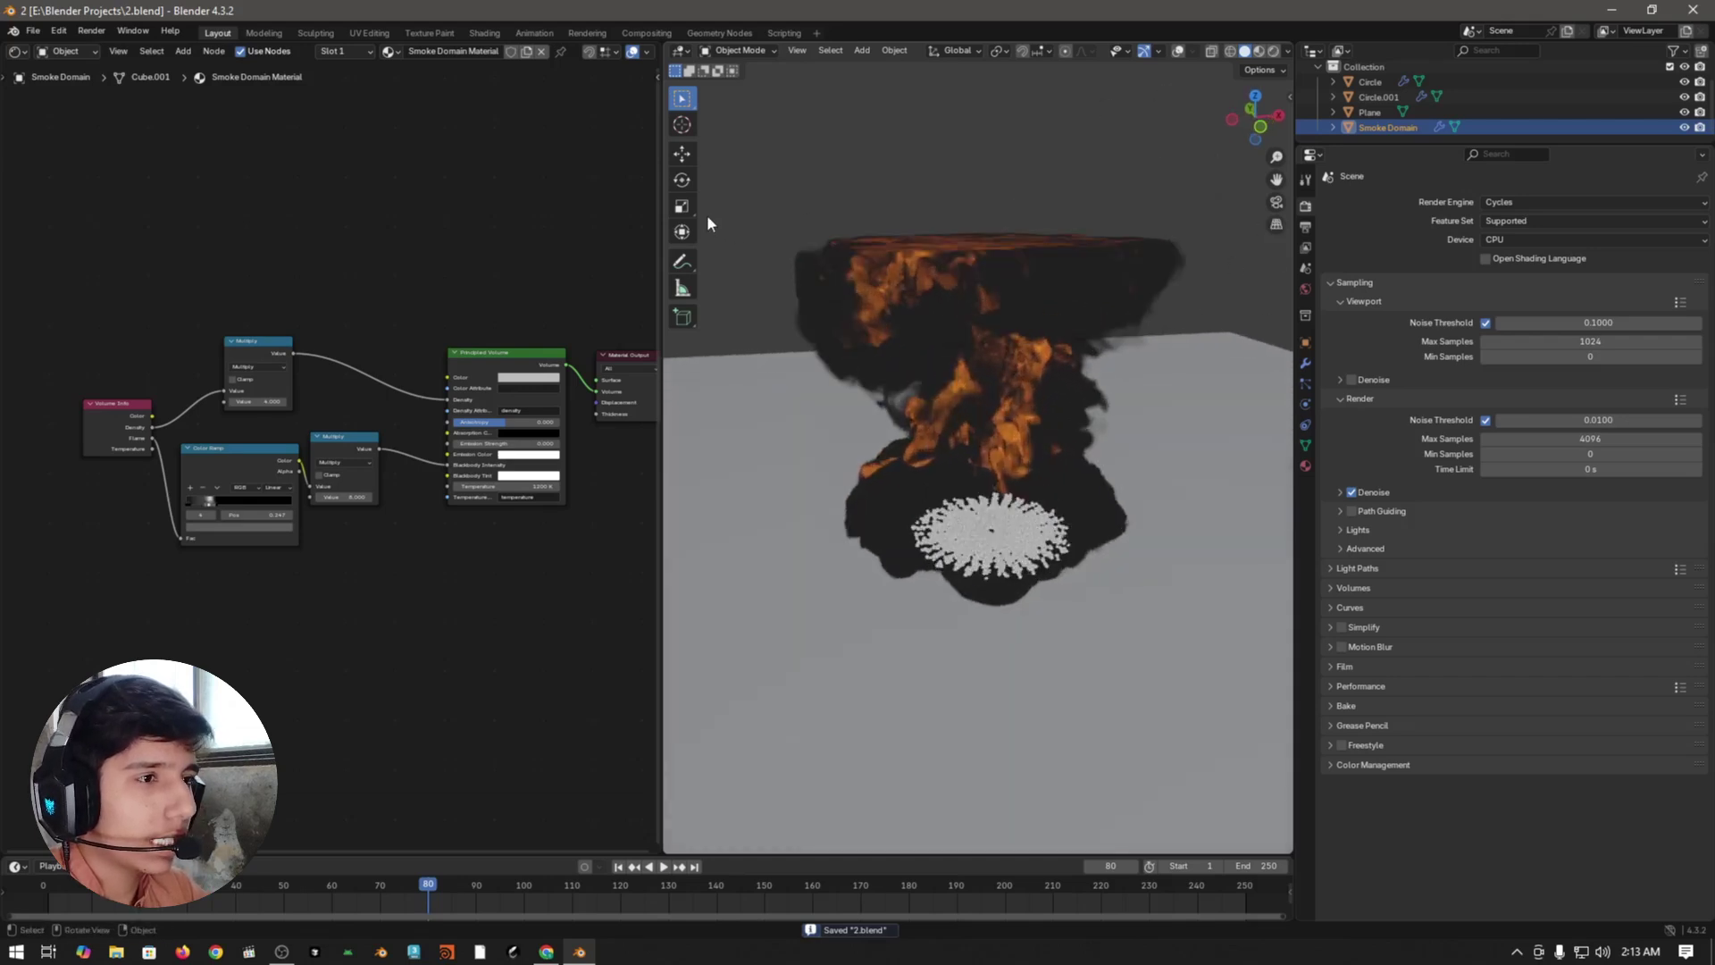
{"action": "left_click_drag", "start_coordinate": [662, 208], "coordinate": [350, 208]}
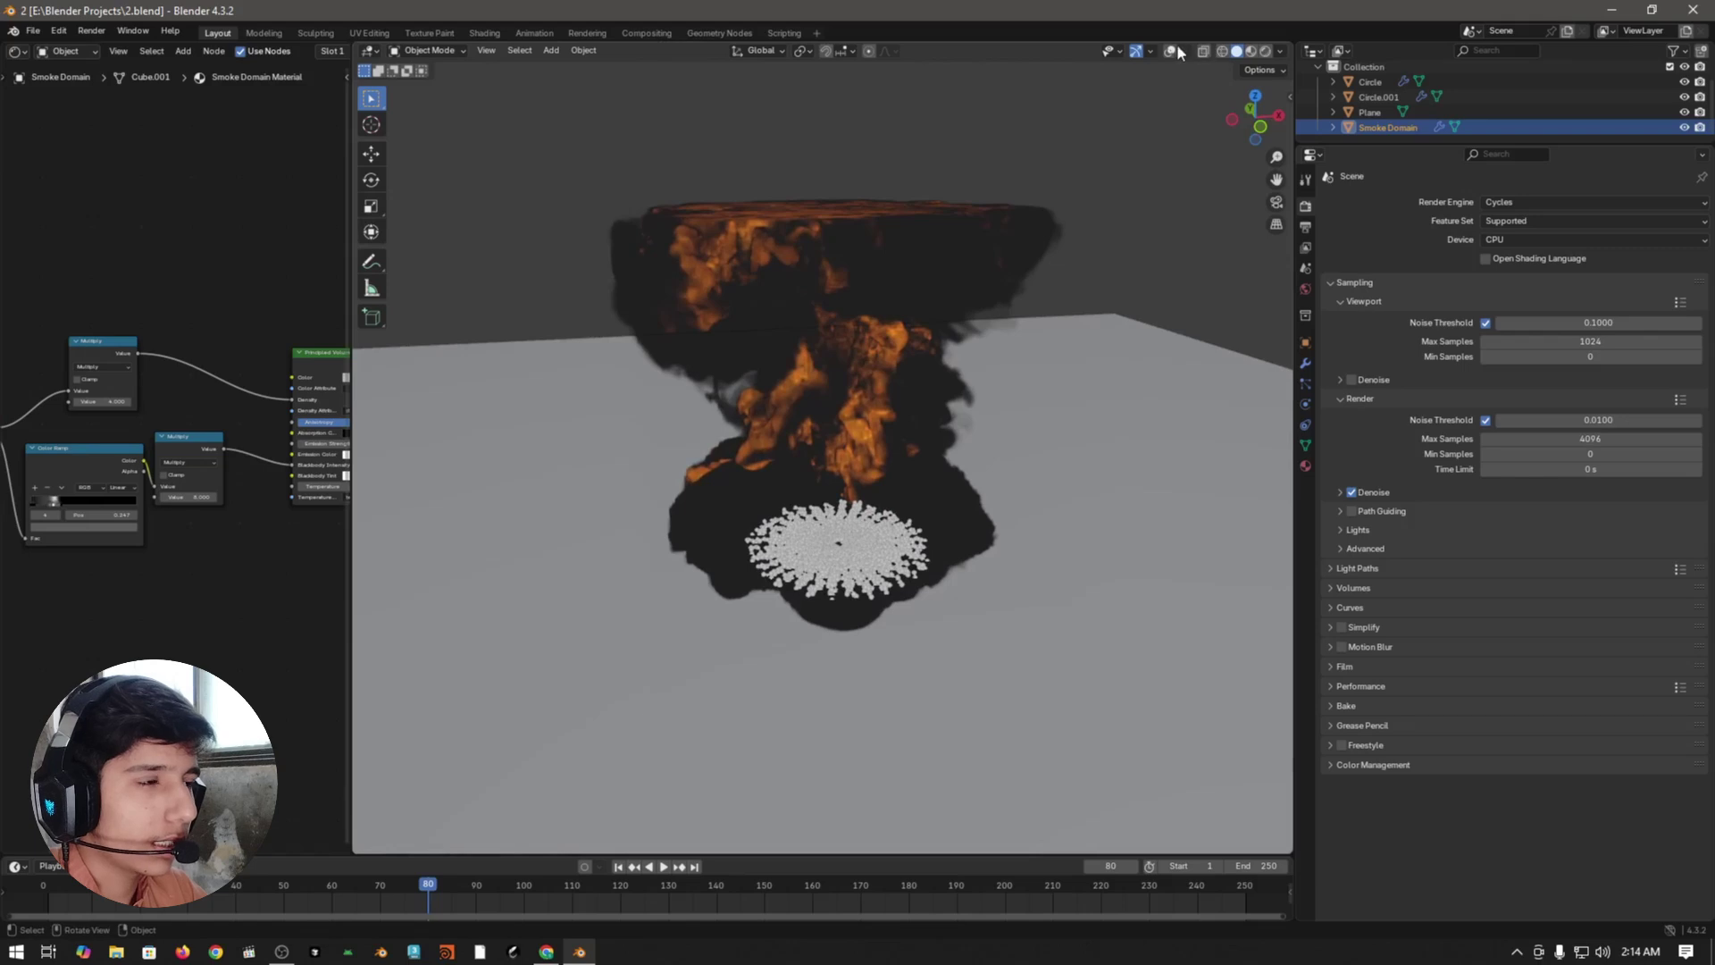
{"action": "left_click", "coordinate": [1175, 52]}
- Scrub back to frame 72 to inspect the explosion and show the domain's fluid physics settings
{"action": "middle_click_drag", "start_coordinate": [840, 340], "coordinate": [897, 352]}
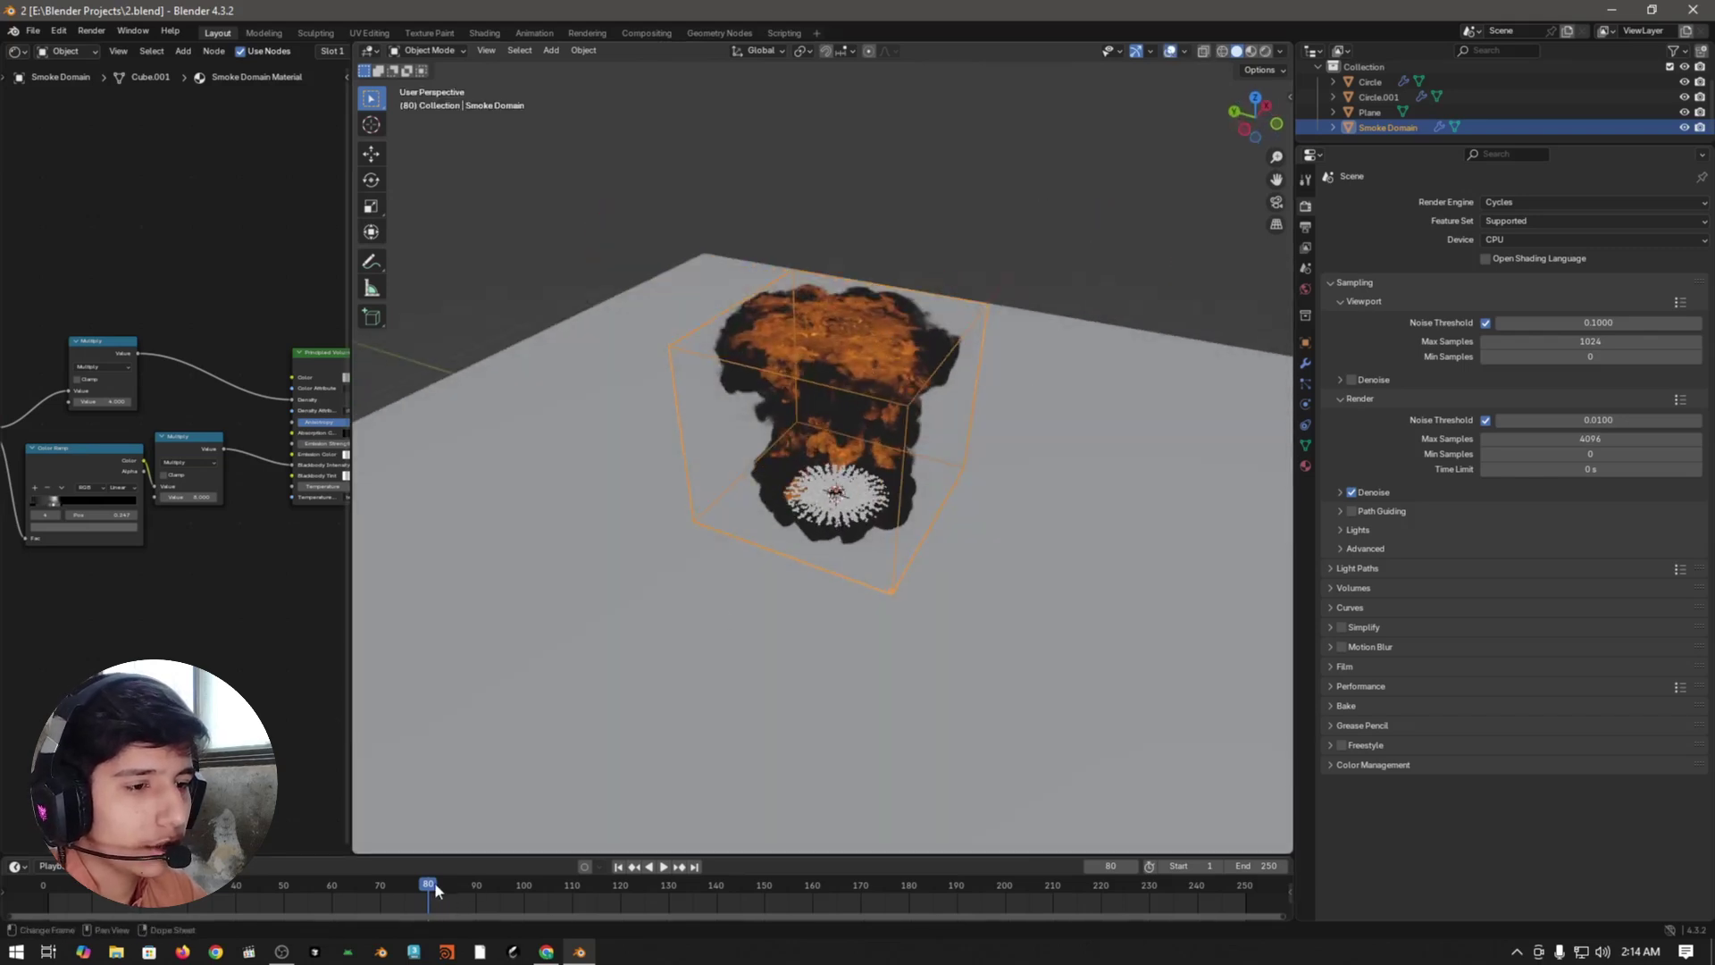
{"action": "left_click_drag", "start_coordinate": [576, 901], "coordinate": [369, 897]}
{"action": "scroll", "coordinate": [965, 375], "scroll_direction": "up", "scroll_amount": 3}
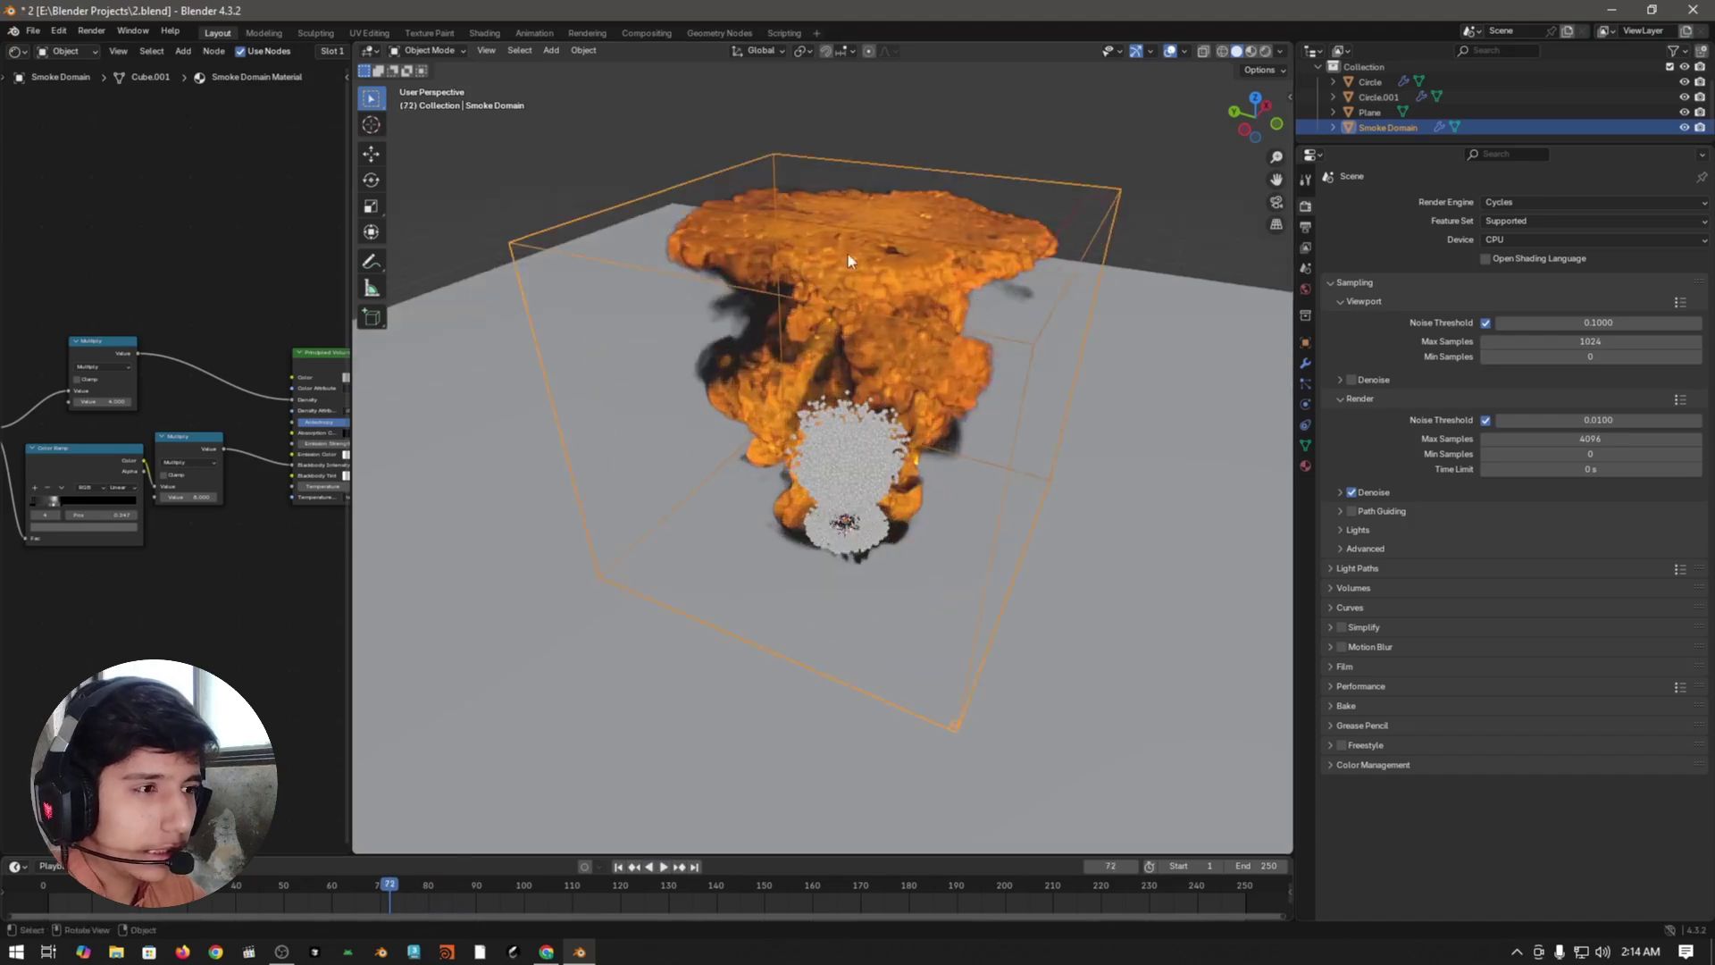
{"action": "left_click_drag", "start_coordinate": [848, 253], "coordinate": [891, 261], "text": "alt"}
{"action": "scroll", "coordinate": [849, 313], "scroll_direction": "down", "scroll_amount": 2}
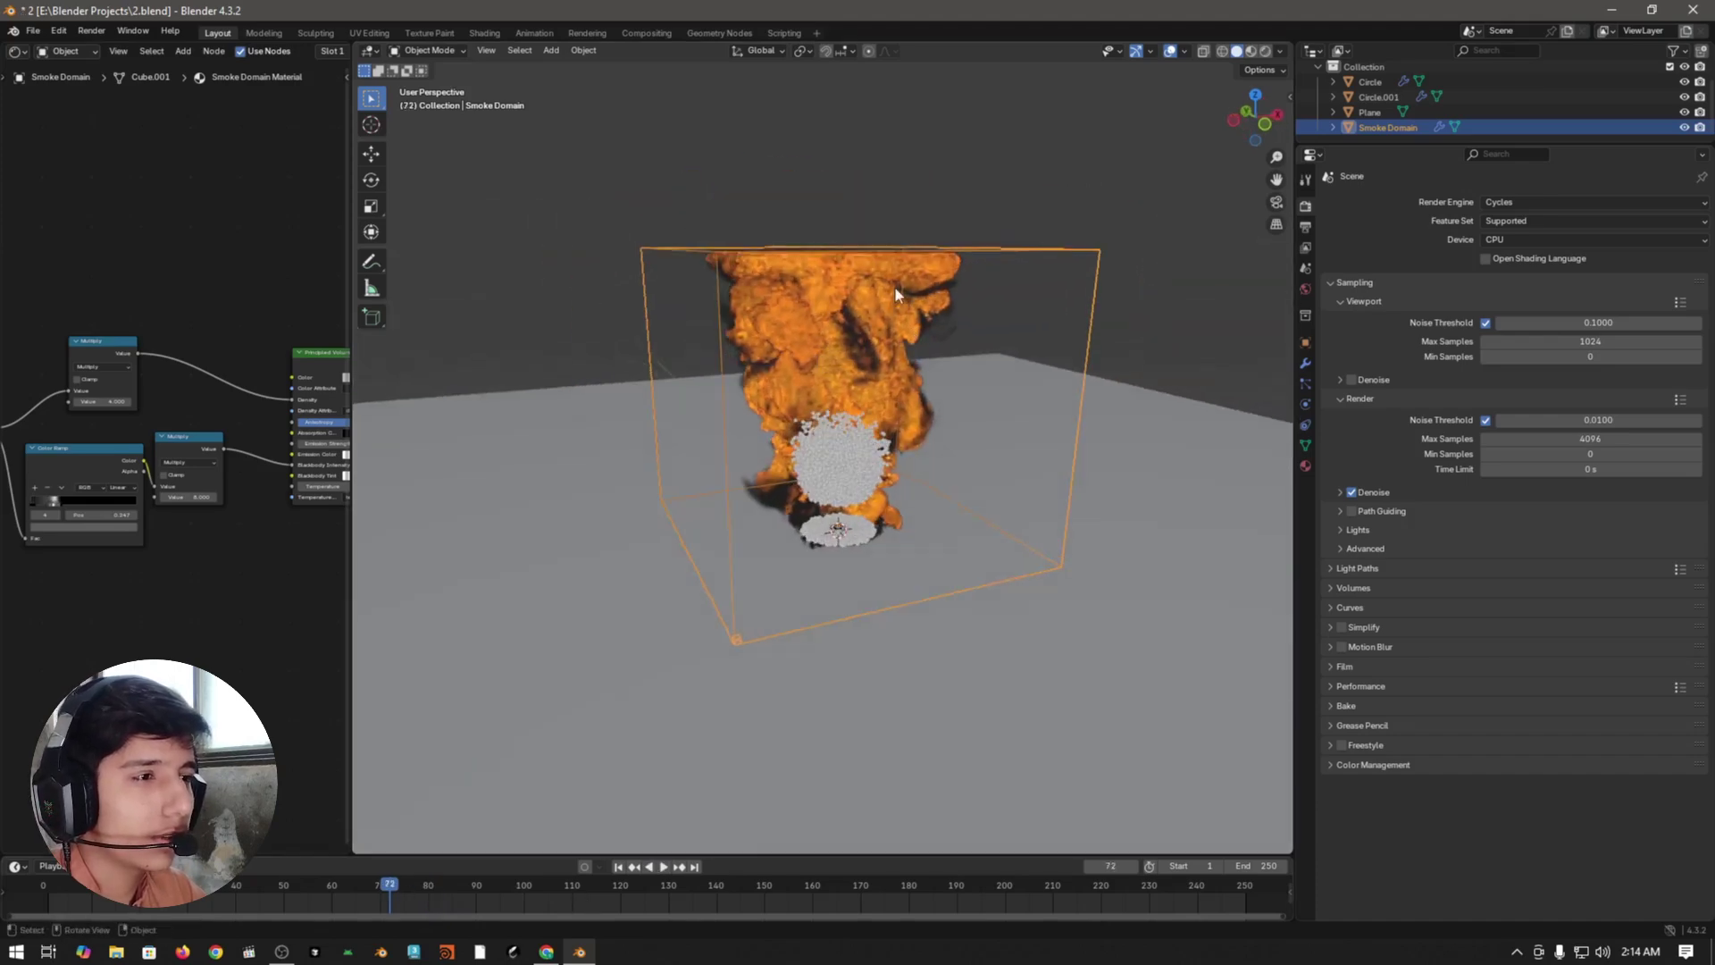
{"action": "scroll", "coordinate": [896, 293], "scroll_direction": "down", "scroll_amount": 2}
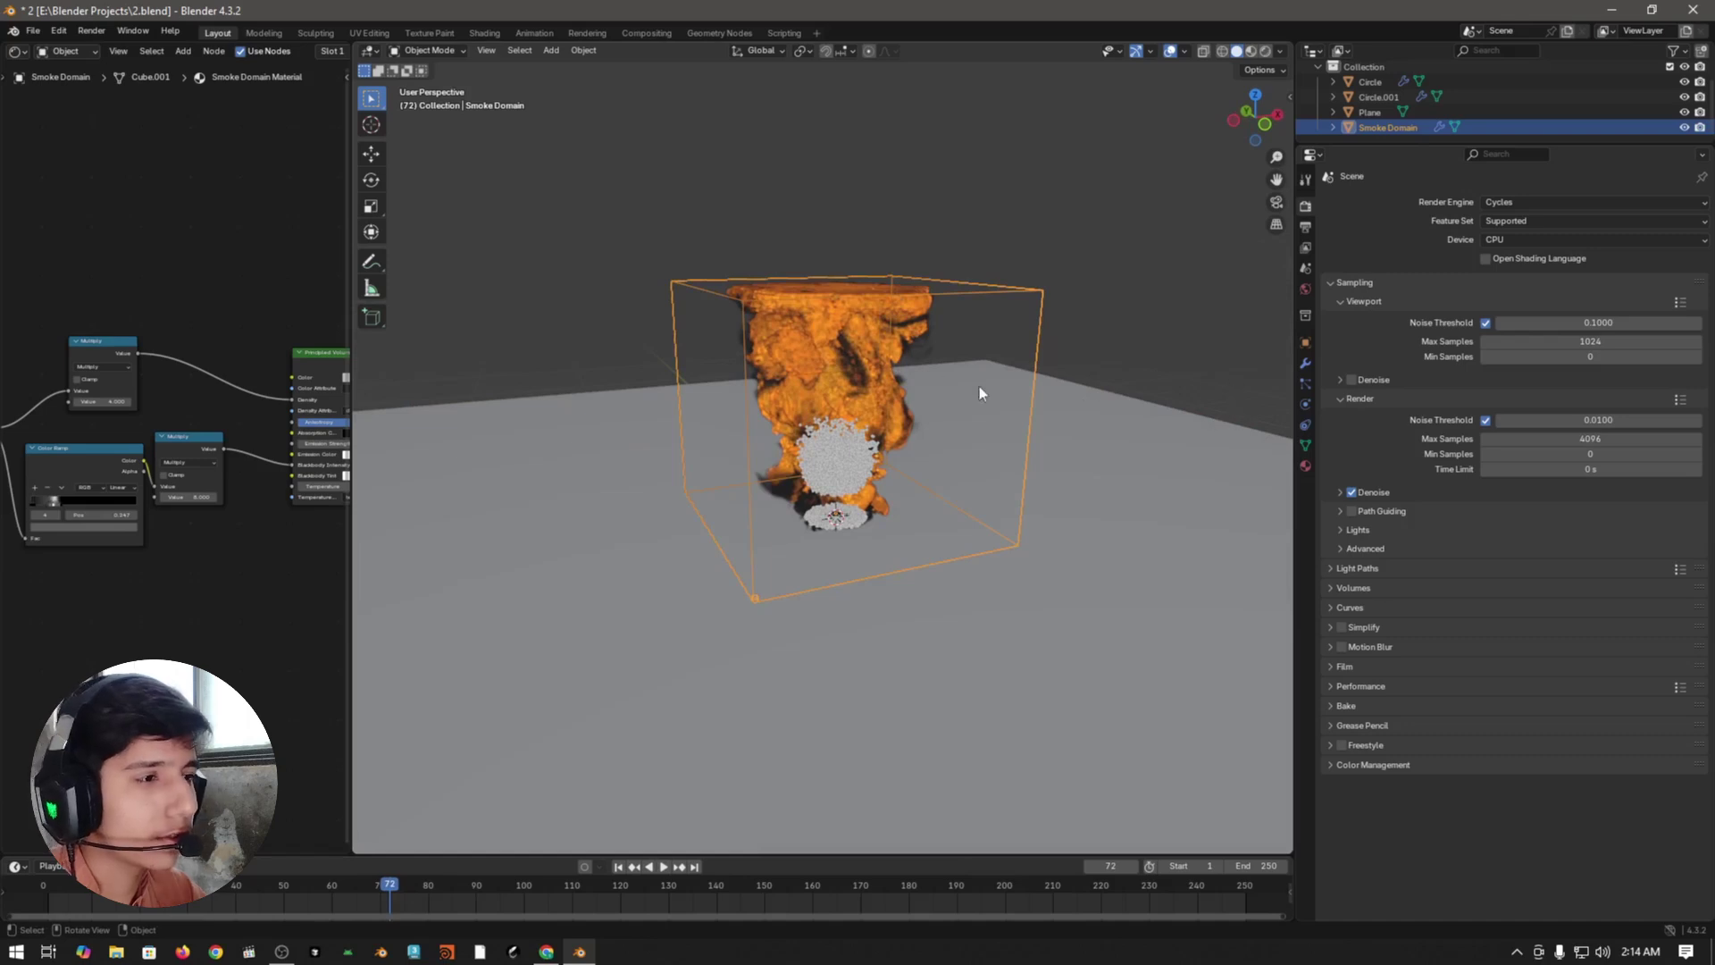
{"action": "left_click", "coordinate": [1306, 404]}
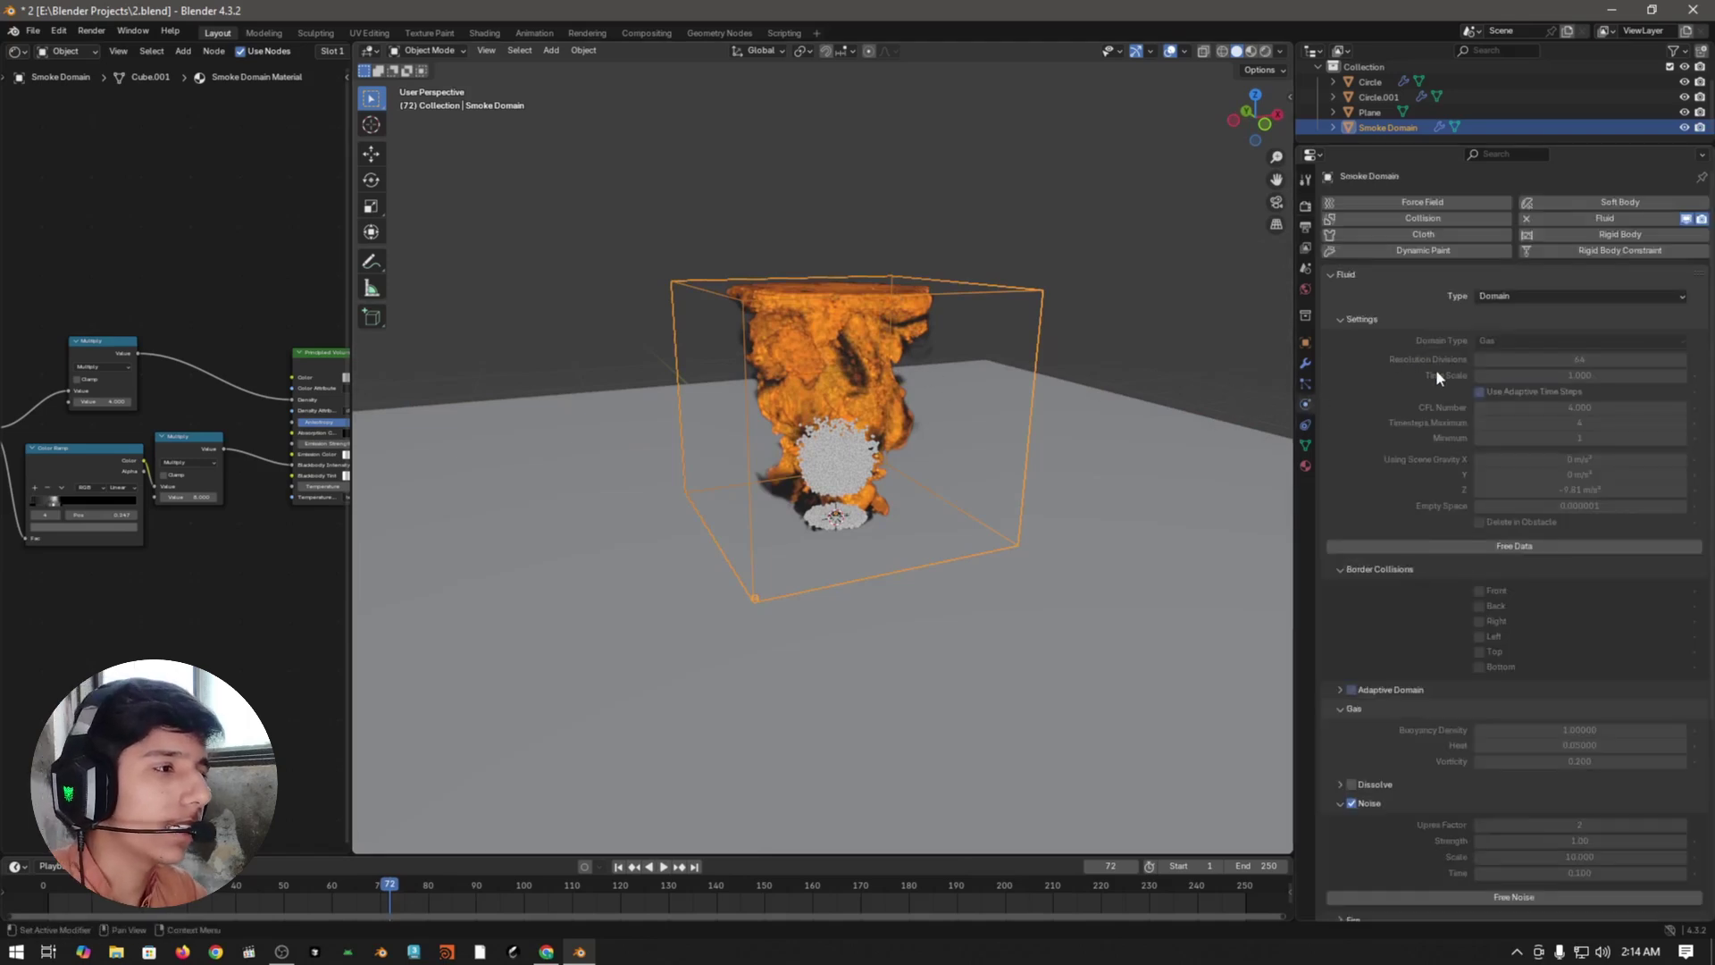
{"action": "left_click", "coordinate": [1467, 547]}
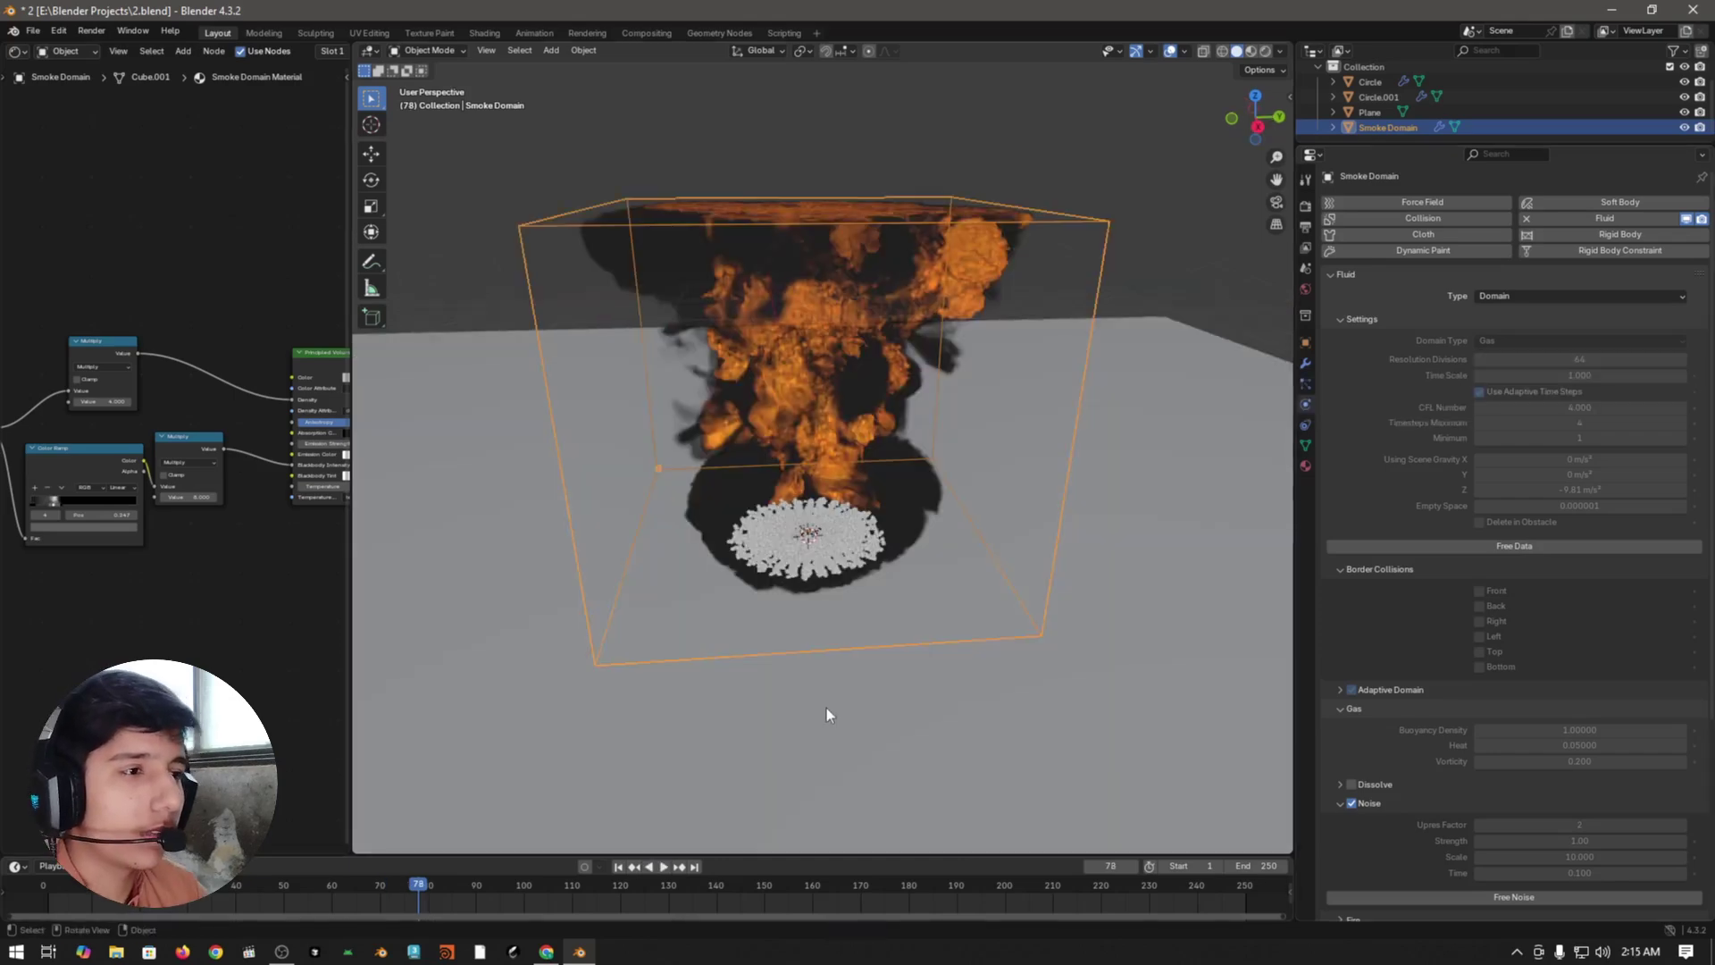
- Return to frame 1 and widen the smoke domain on the X and Y axes
{"action": "key", "text": "shift+Left"}
{"action": "scroll", "coordinate": [907, 384], "scroll_direction": "down", "scroll_amount": 4}
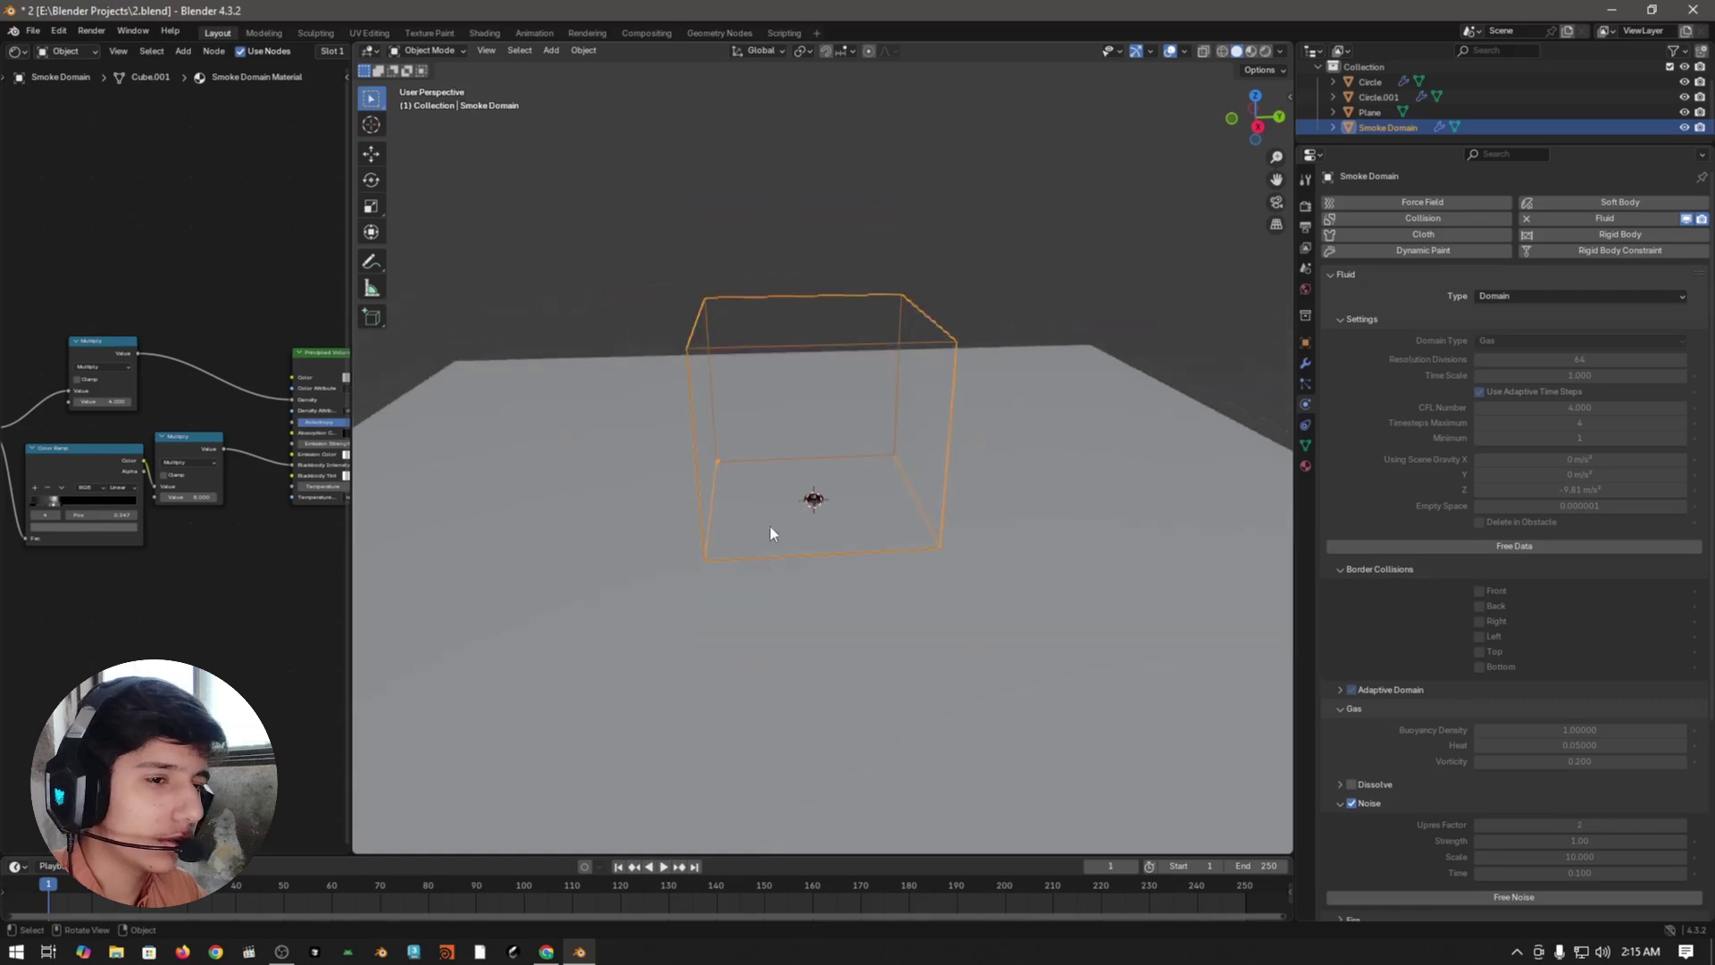
{"action": "key", "text": "s"}
{"action": "key", "text": "shift+z"}
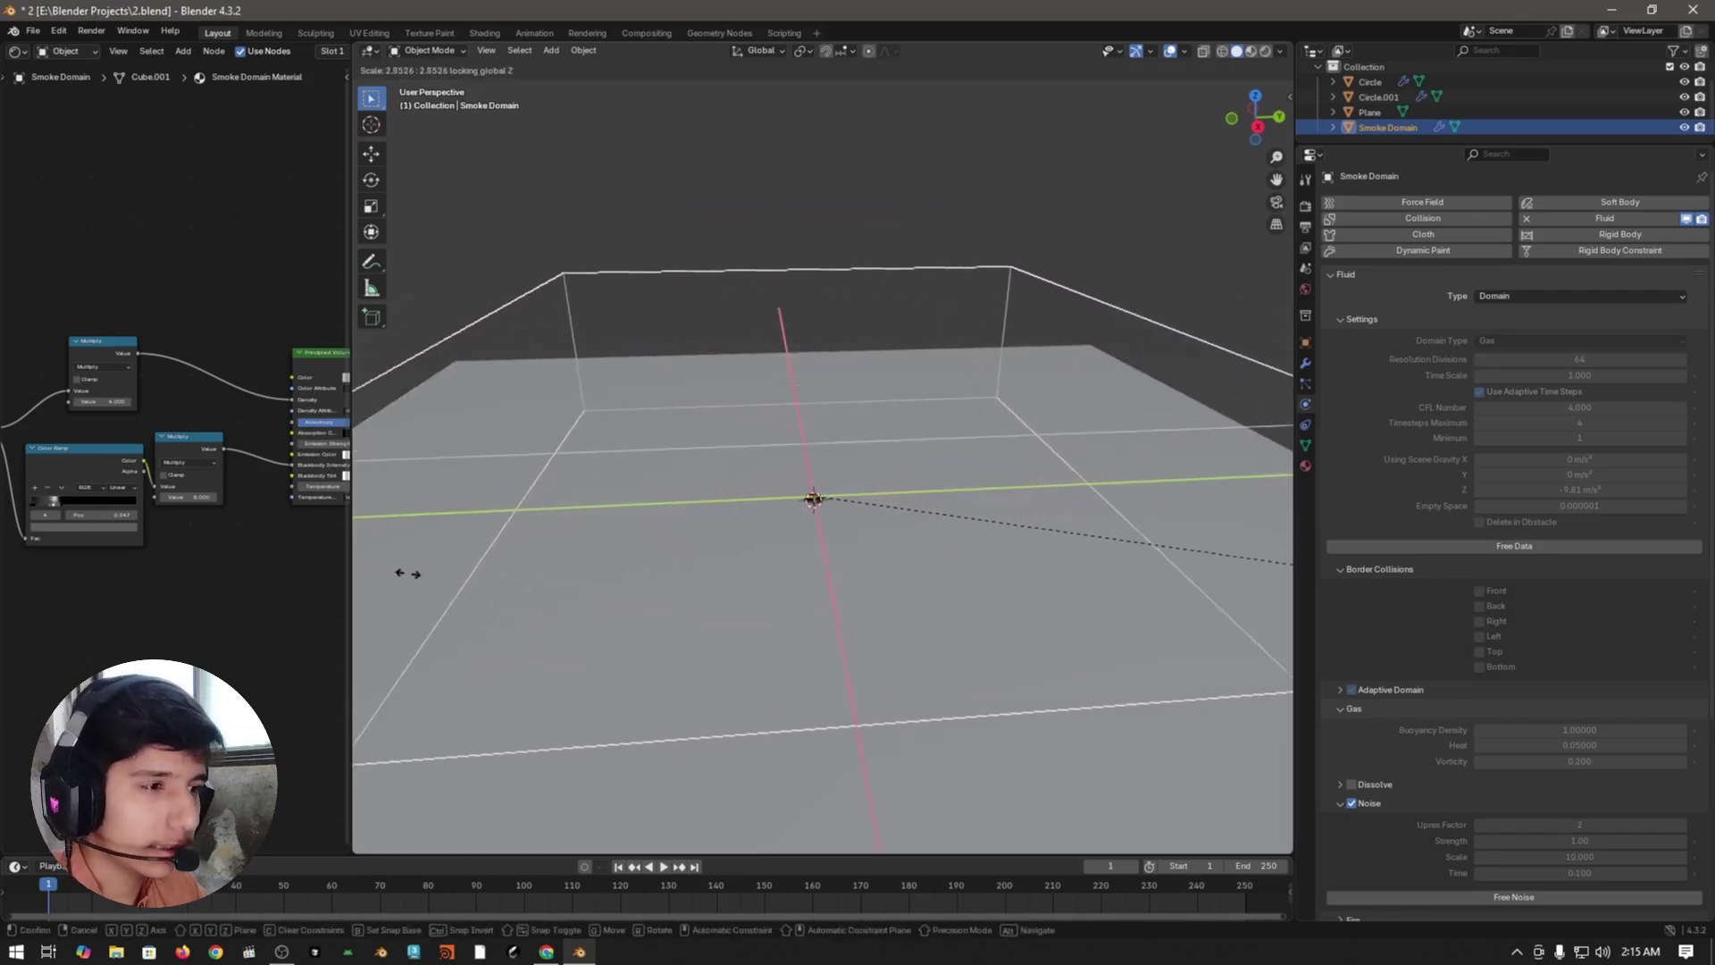
{"action": "key", "text": "Escape"}
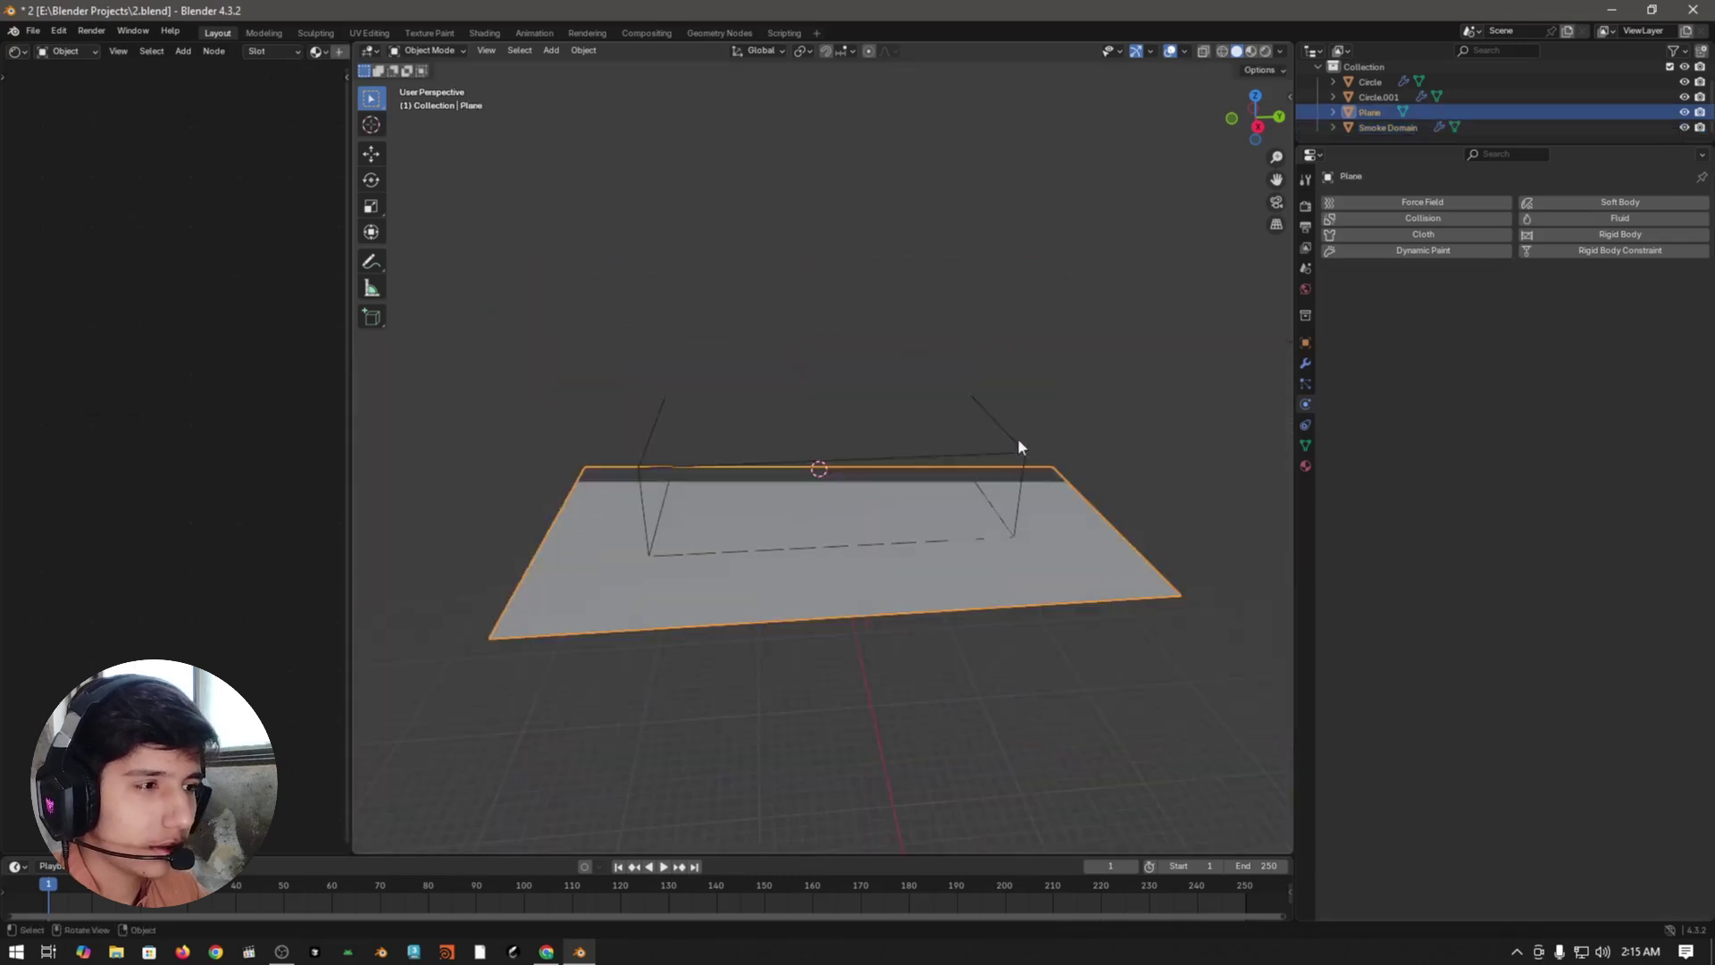
- In Edit Mode, raise the domain's top face much higher along Z
{"action": "key", "text": "Tab"}
{"action": "key", "text": "g"}
{"action": "key", "text": "z"}
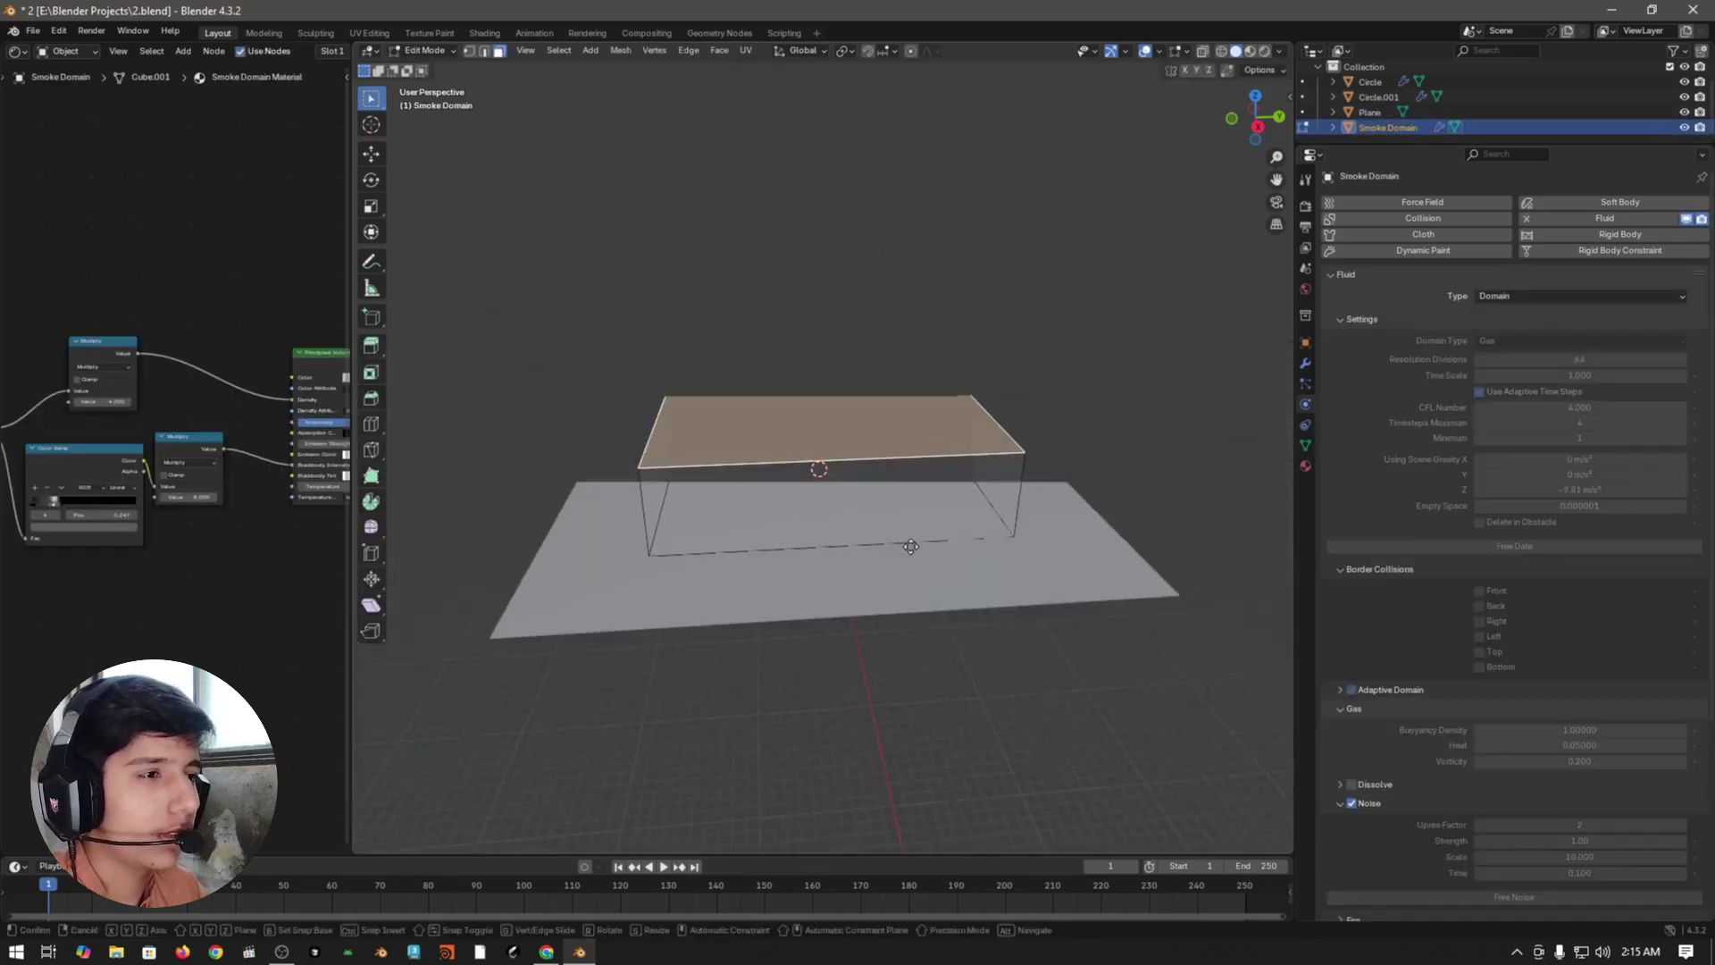
{"action": "left_click", "coordinate": [896, 352]}
{"action": "middle_click_drag", "start_coordinate": [804, 420], "coordinate": [911, 459]}
{"action": "key", "text": "g"}
{"action": "key", "text": "z"}
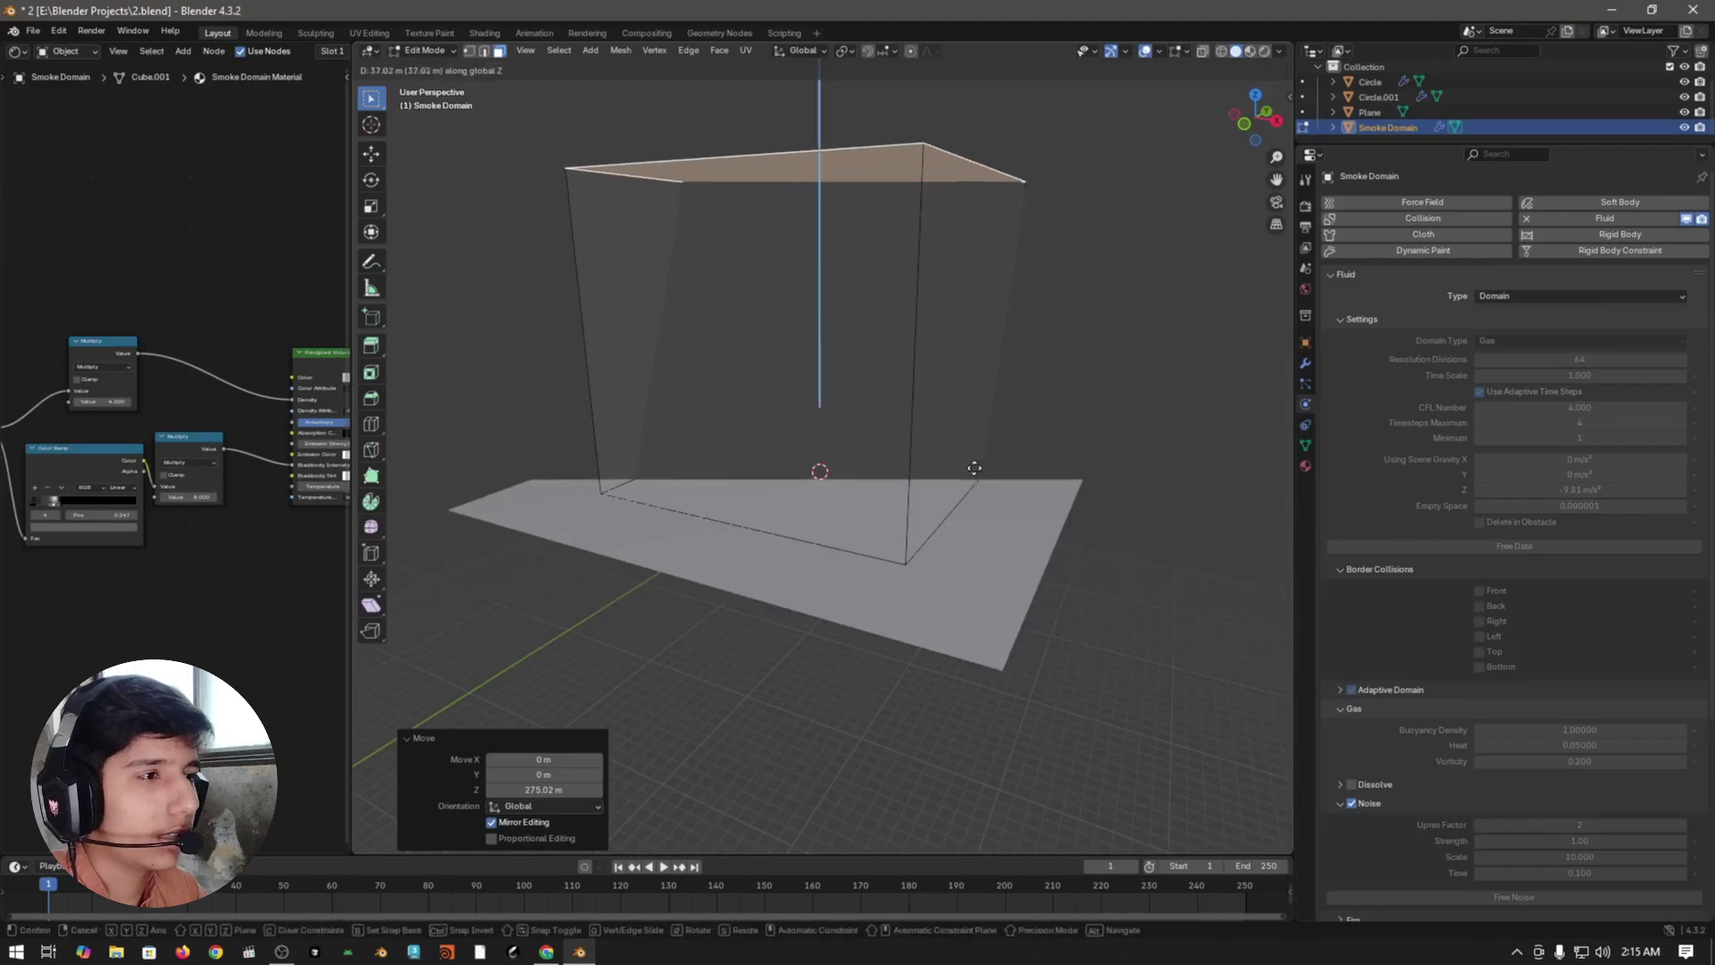
{"action": "left_click", "coordinate": [985, 429]}
{"action": "key", "text": "Tab"}
- Apply the domain's scale and free its previously baked smoke data
{"action": "key", "text": "ctrl+a"}
{"action": "left_click", "coordinate": [968, 469]}
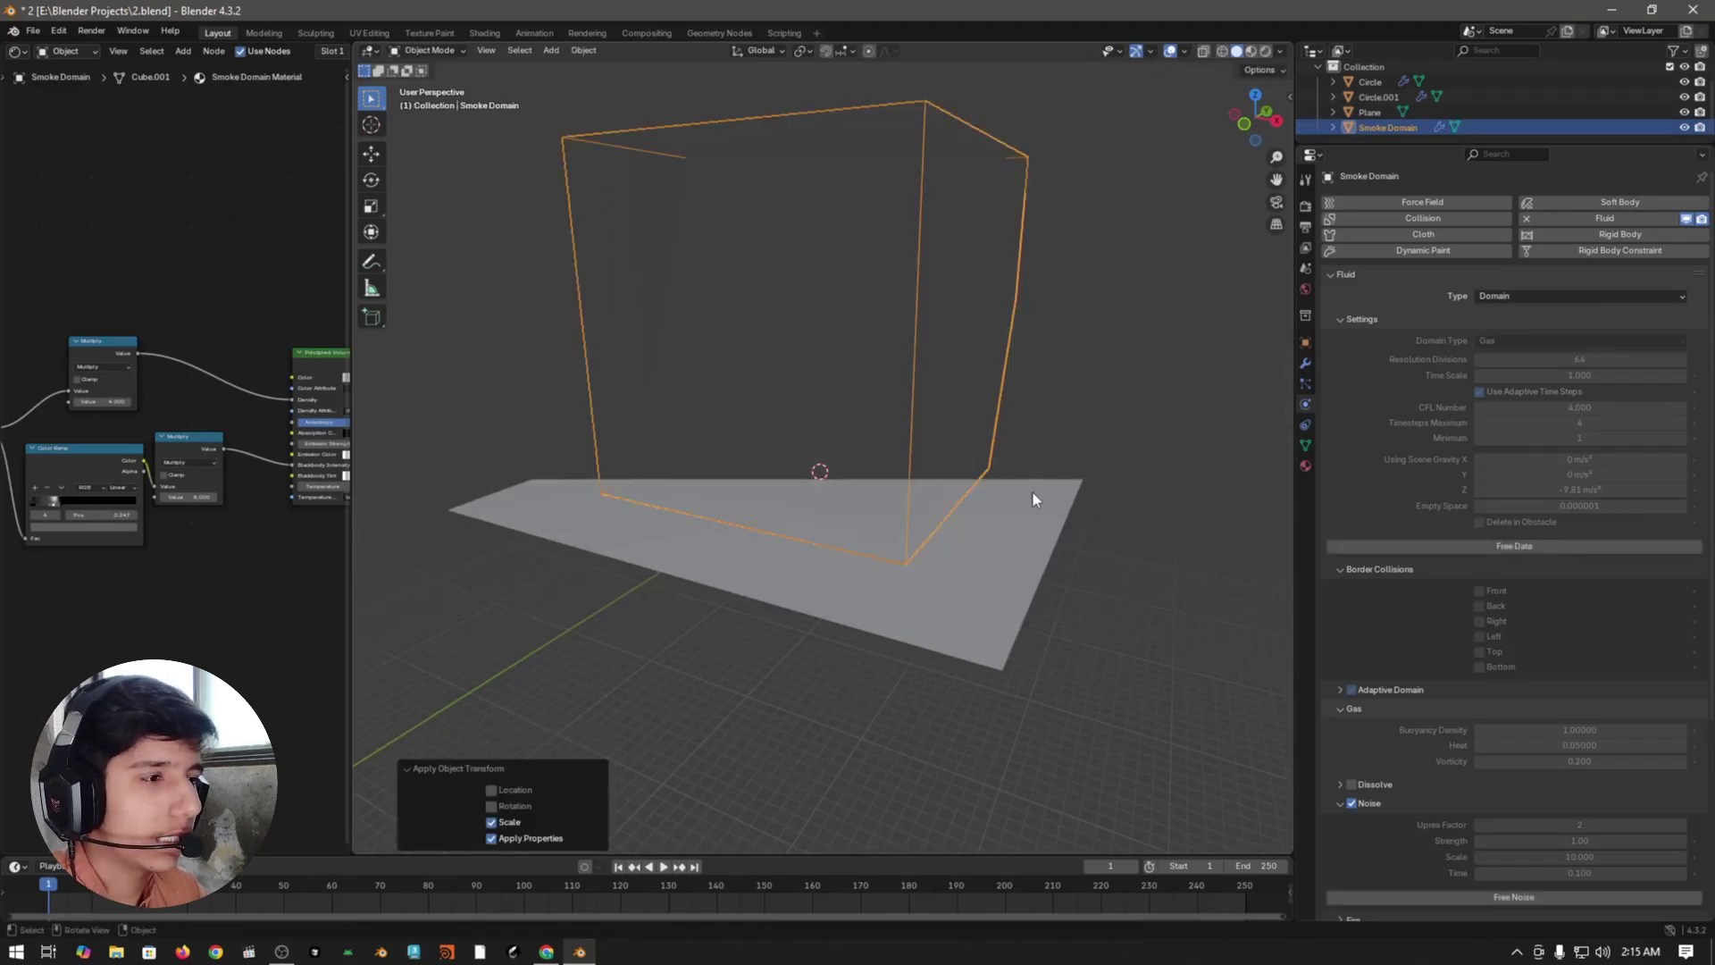
{"action": "scroll", "coordinate": [1072, 482], "scroll_direction": "up", "scroll_amount": 2}
{"action": "scroll", "coordinate": [1161, 476], "scroll_direction": "up", "scroll_amount": 3}
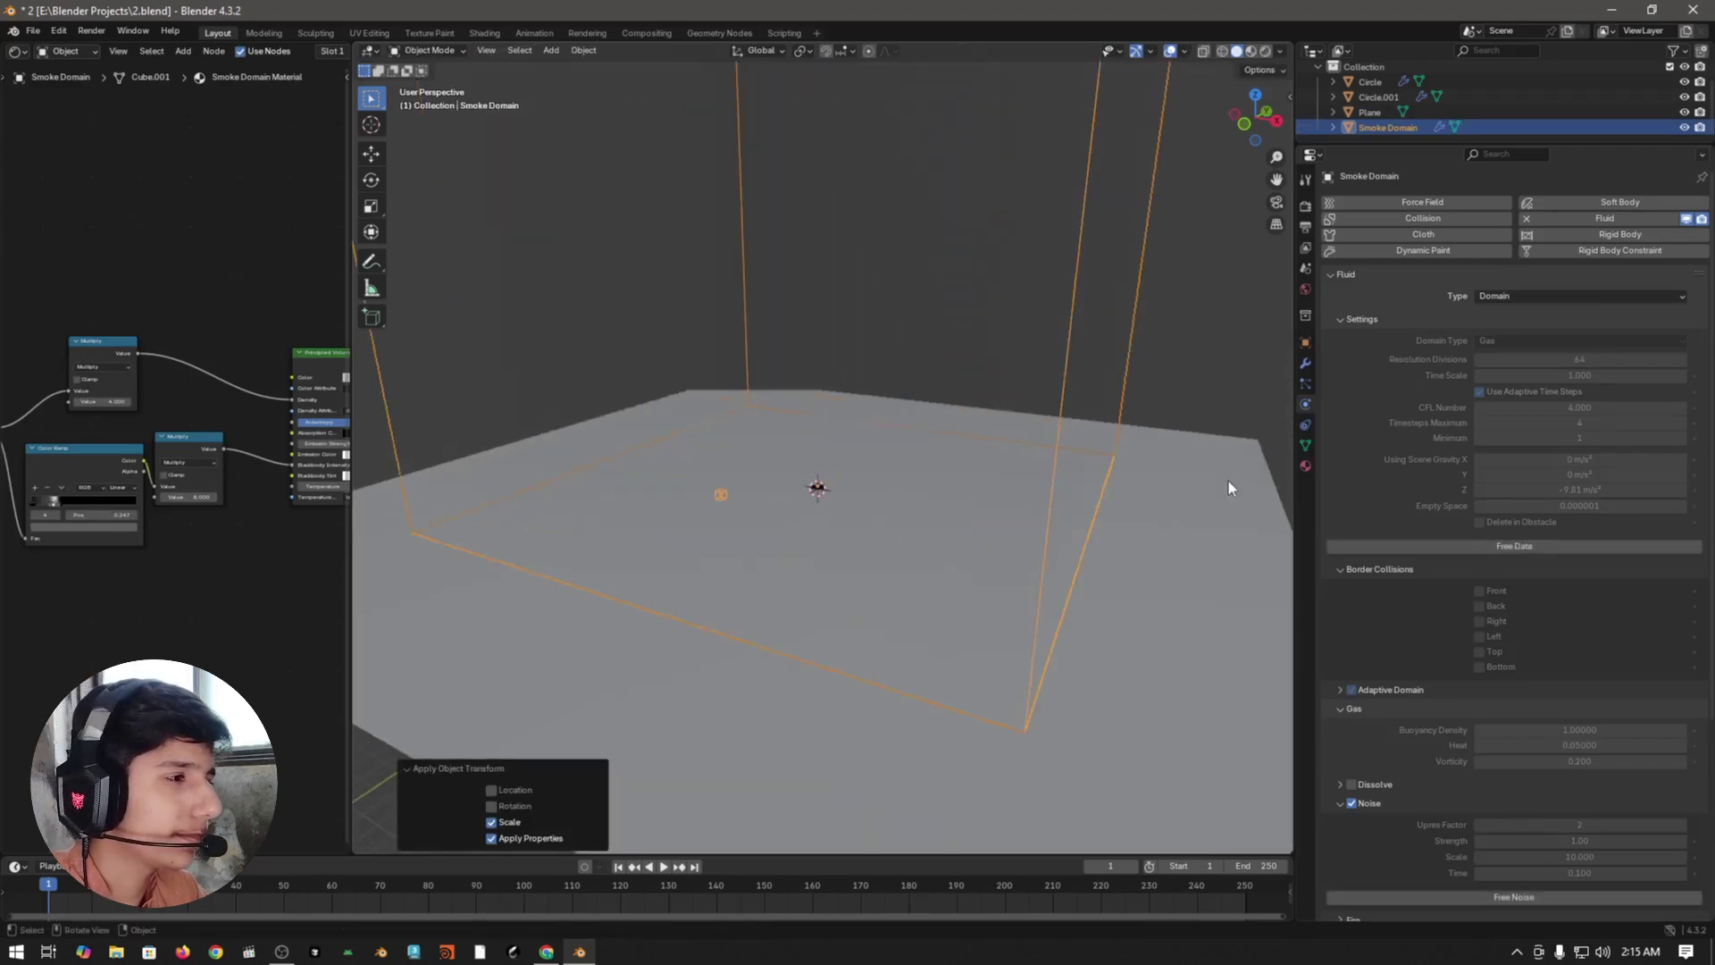
{"action": "left_click", "coordinate": [1465, 541]}
{"action": "scroll", "coordinate": [1443, 706], "scroll_direction": "down", "scroll_amount": 3}
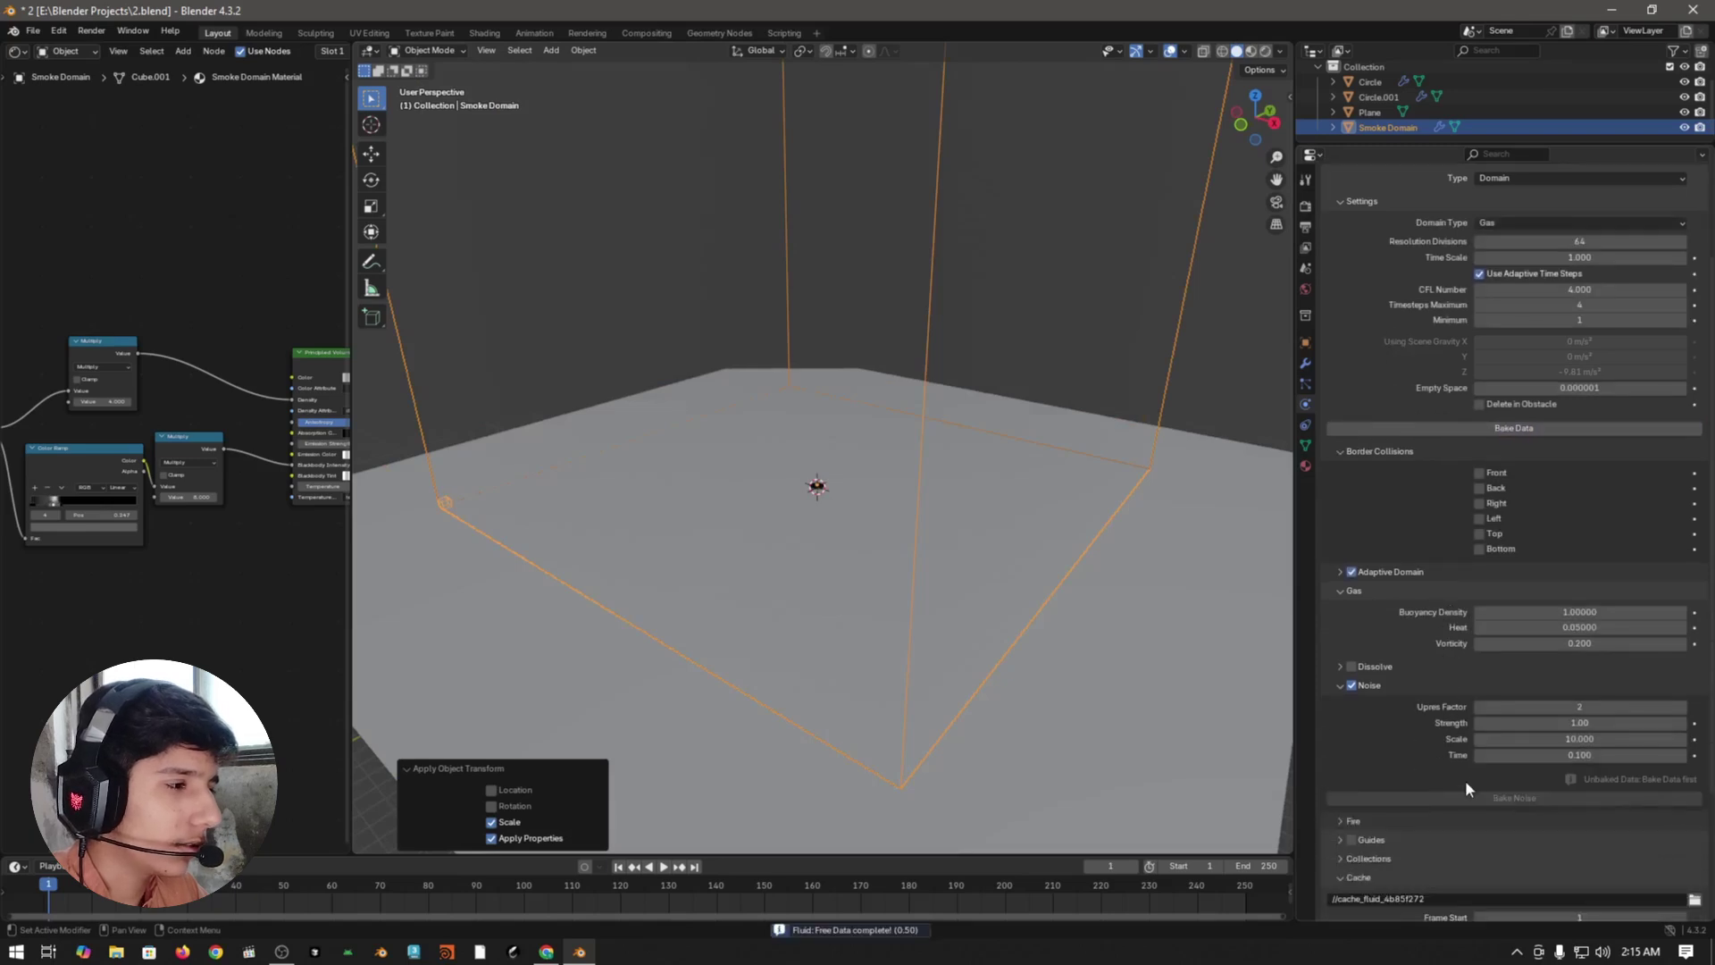
- Save 2.blend with the enlarged, cleared smoke domain
{"action": "scroll", "coordinate": [1407, 754], "scroll_direction": "down", "scroll_amount": 3}
{"action": "key", "text": "ctrl+s"}
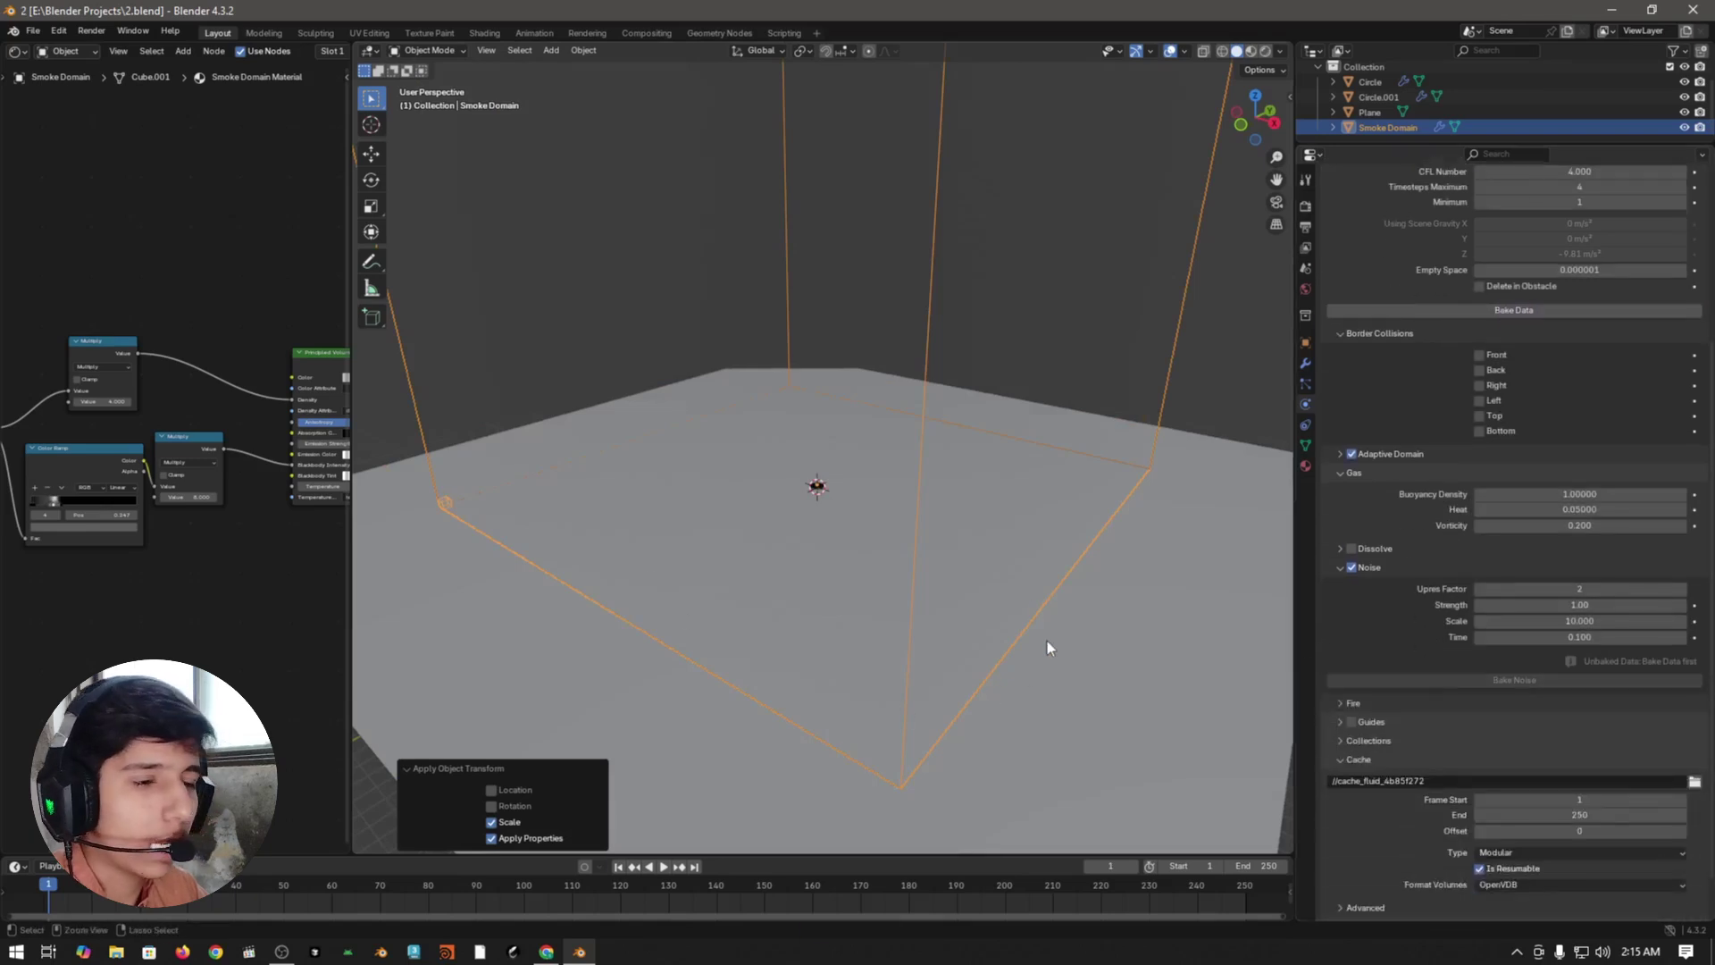
{"action": "scroll", "coordinate": [1422, 554], "scroll_direction": "up", "scroll_amount": 6}
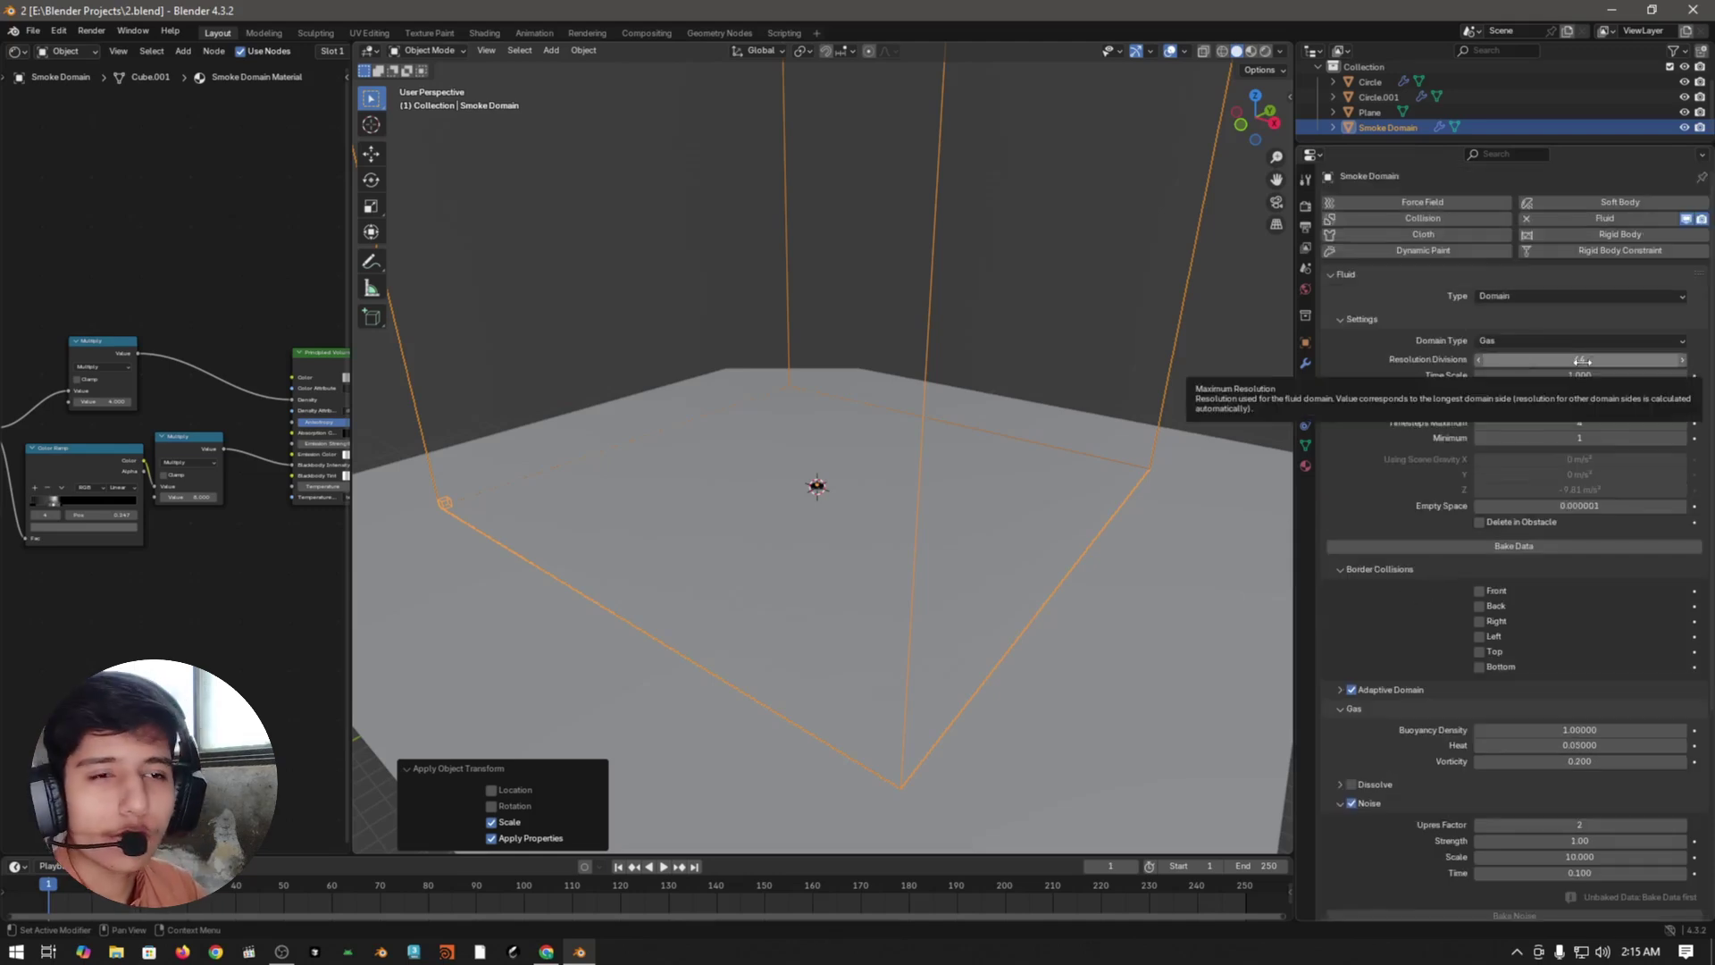
{"action": "key", "text": "ctrl+s"}
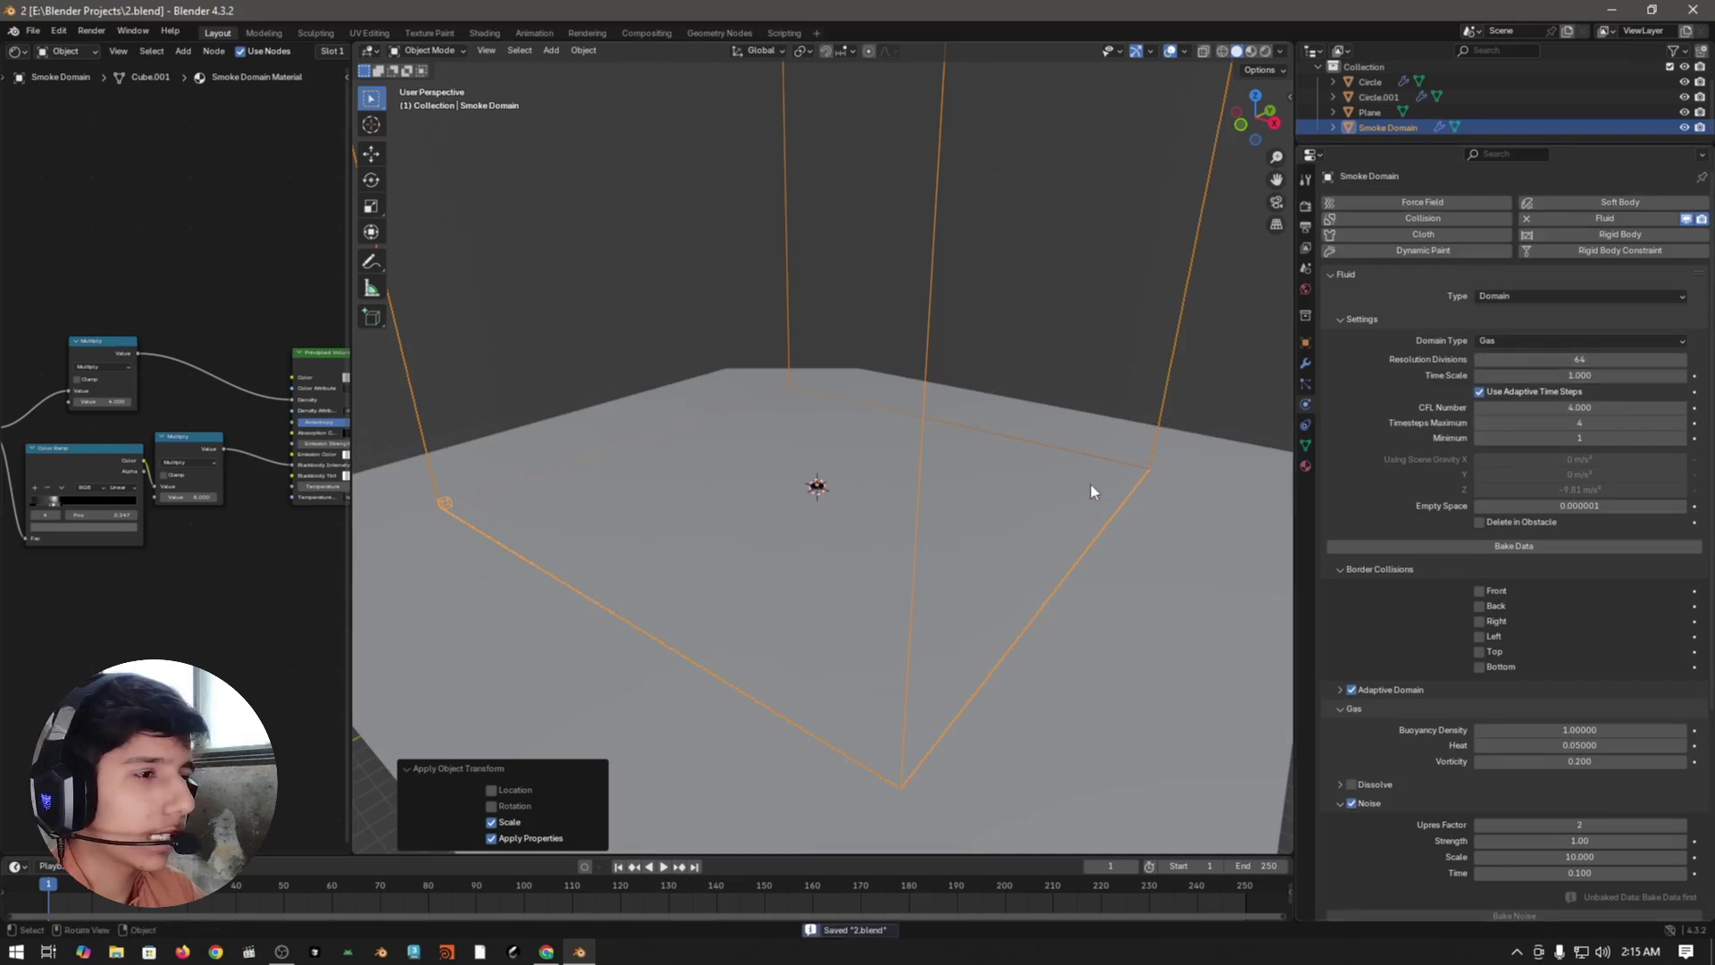
- Orbit the view to inspect the emitter inside the enlarged domain
{"action": "scroll", "coordinate": [1091, 484], "scroll_direction": "up", "scroll_amount": 2}
{"action": "left_click_drag", "start_coordinate": [998, 495], "coordinate": [958, 512], "text": "alt"}
{"action": "scroll", "coordinate": [920, 501], "scroll_direction": "up", "scroll_amount": 2}
{"action": "middle_click_drag", "start_coordinate": [960, 519], "coordinate": [871, 521]}
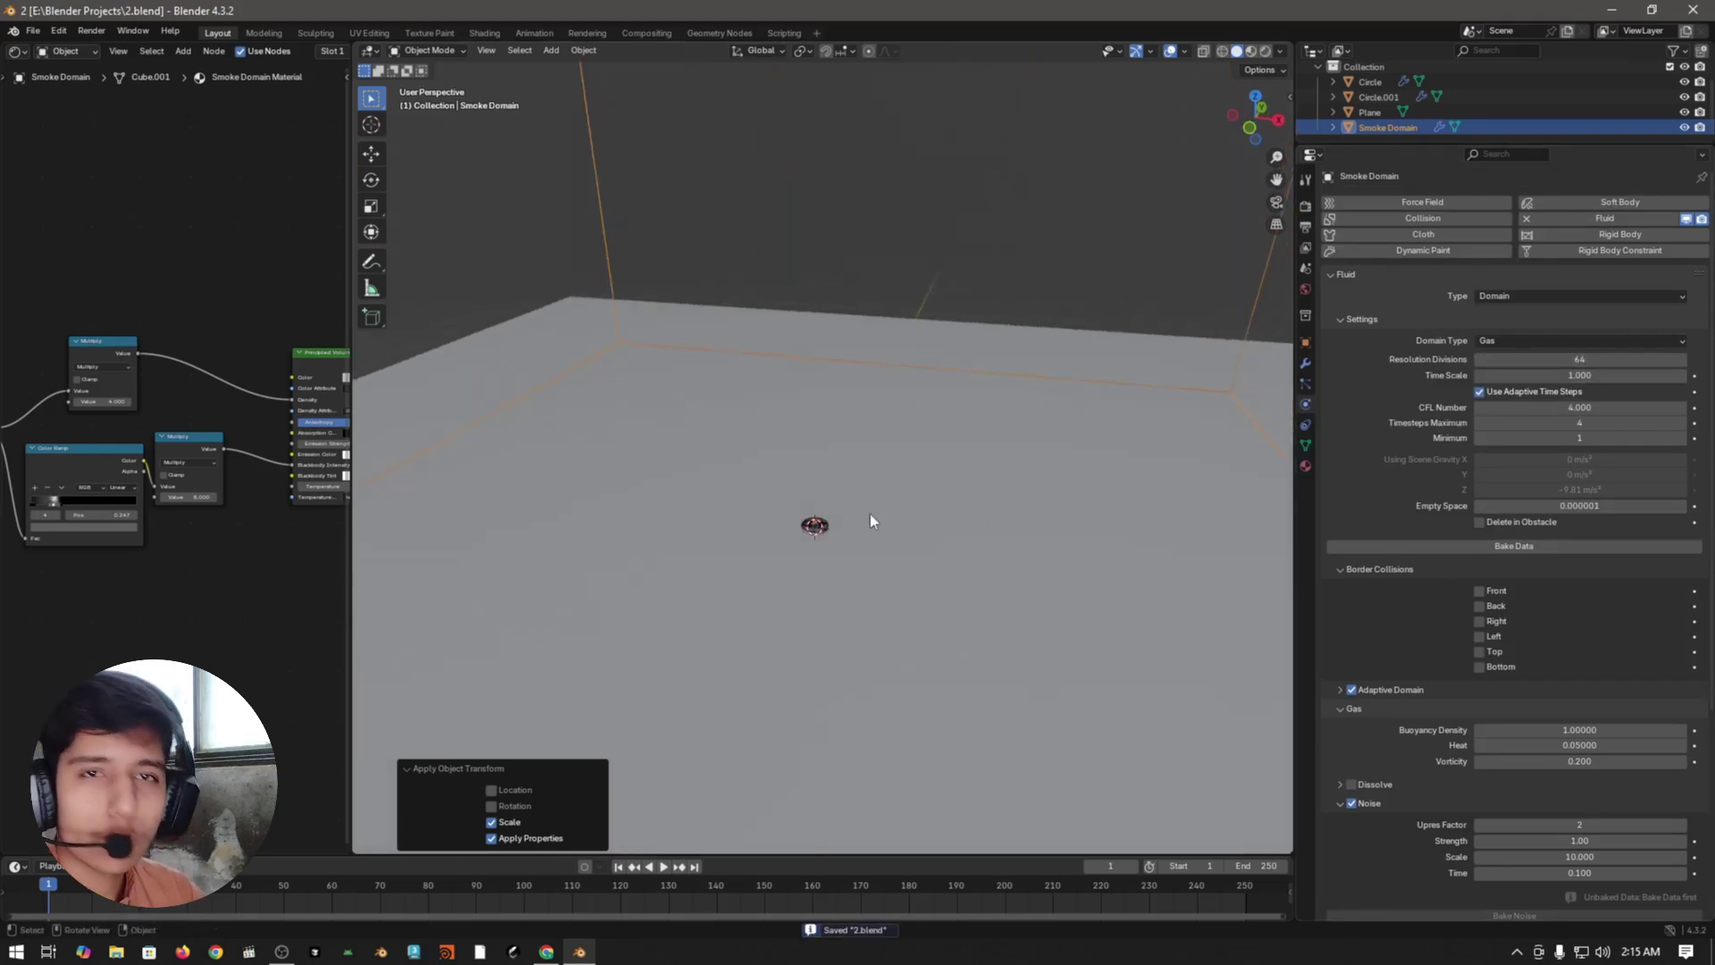